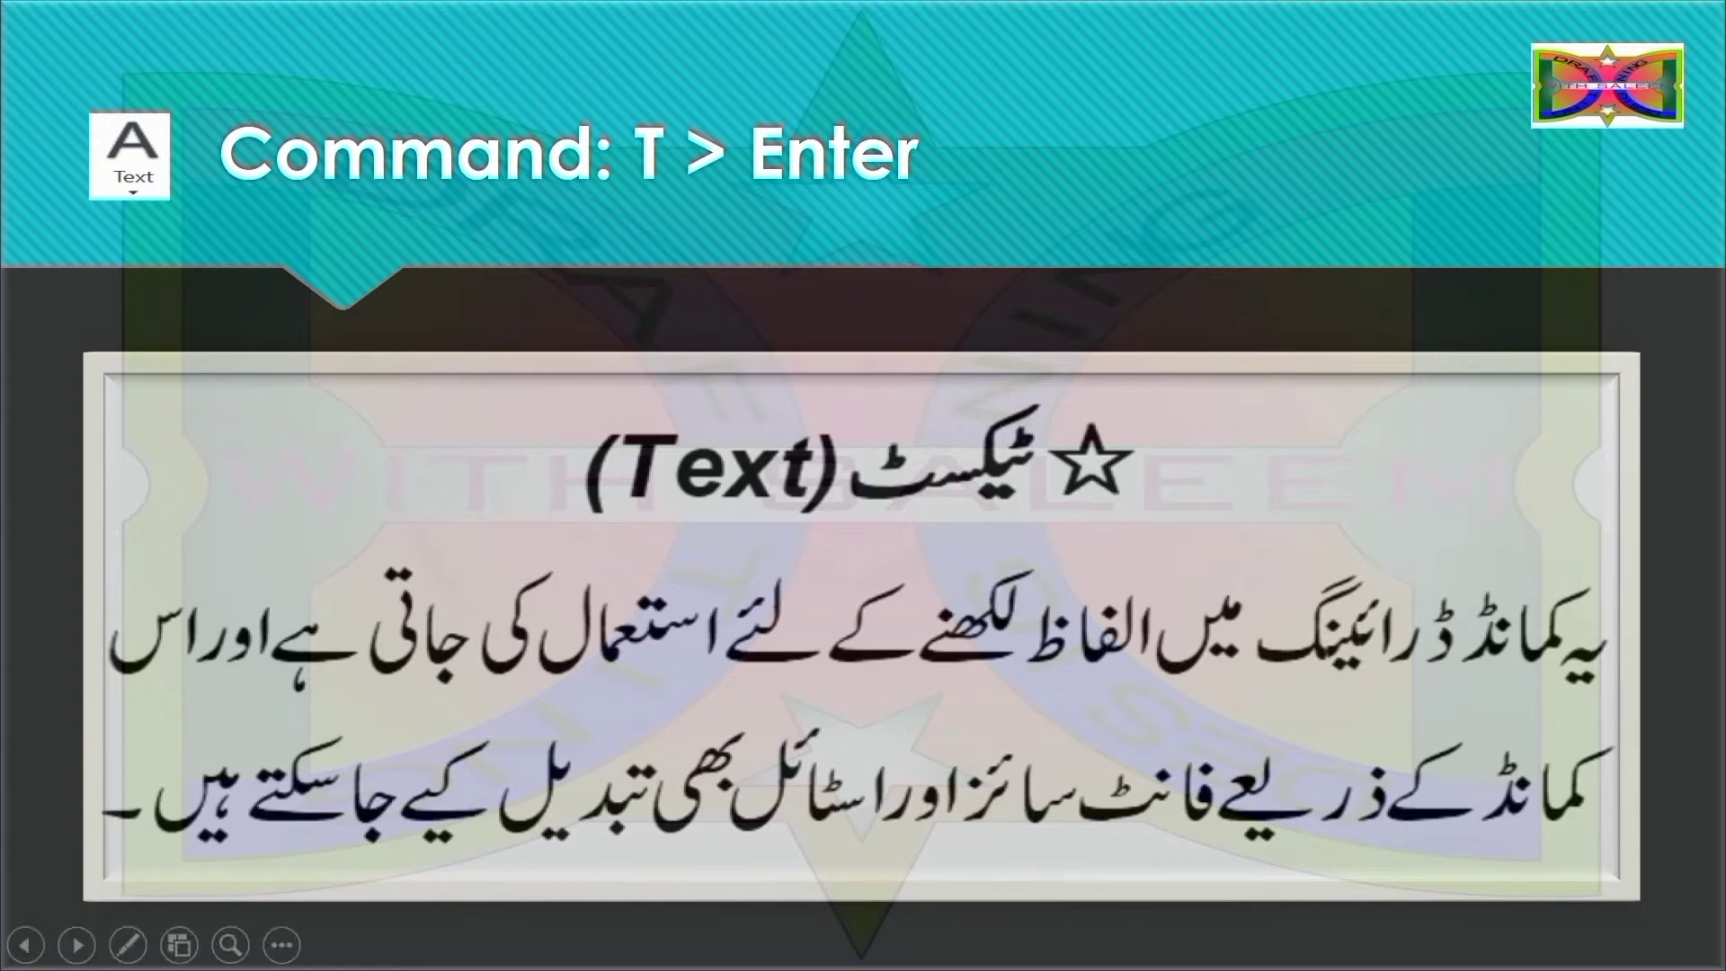
# - Advance the slideshow from the Urdu Text slide to the Text and Hatching outline
pyautogui.press('Right')
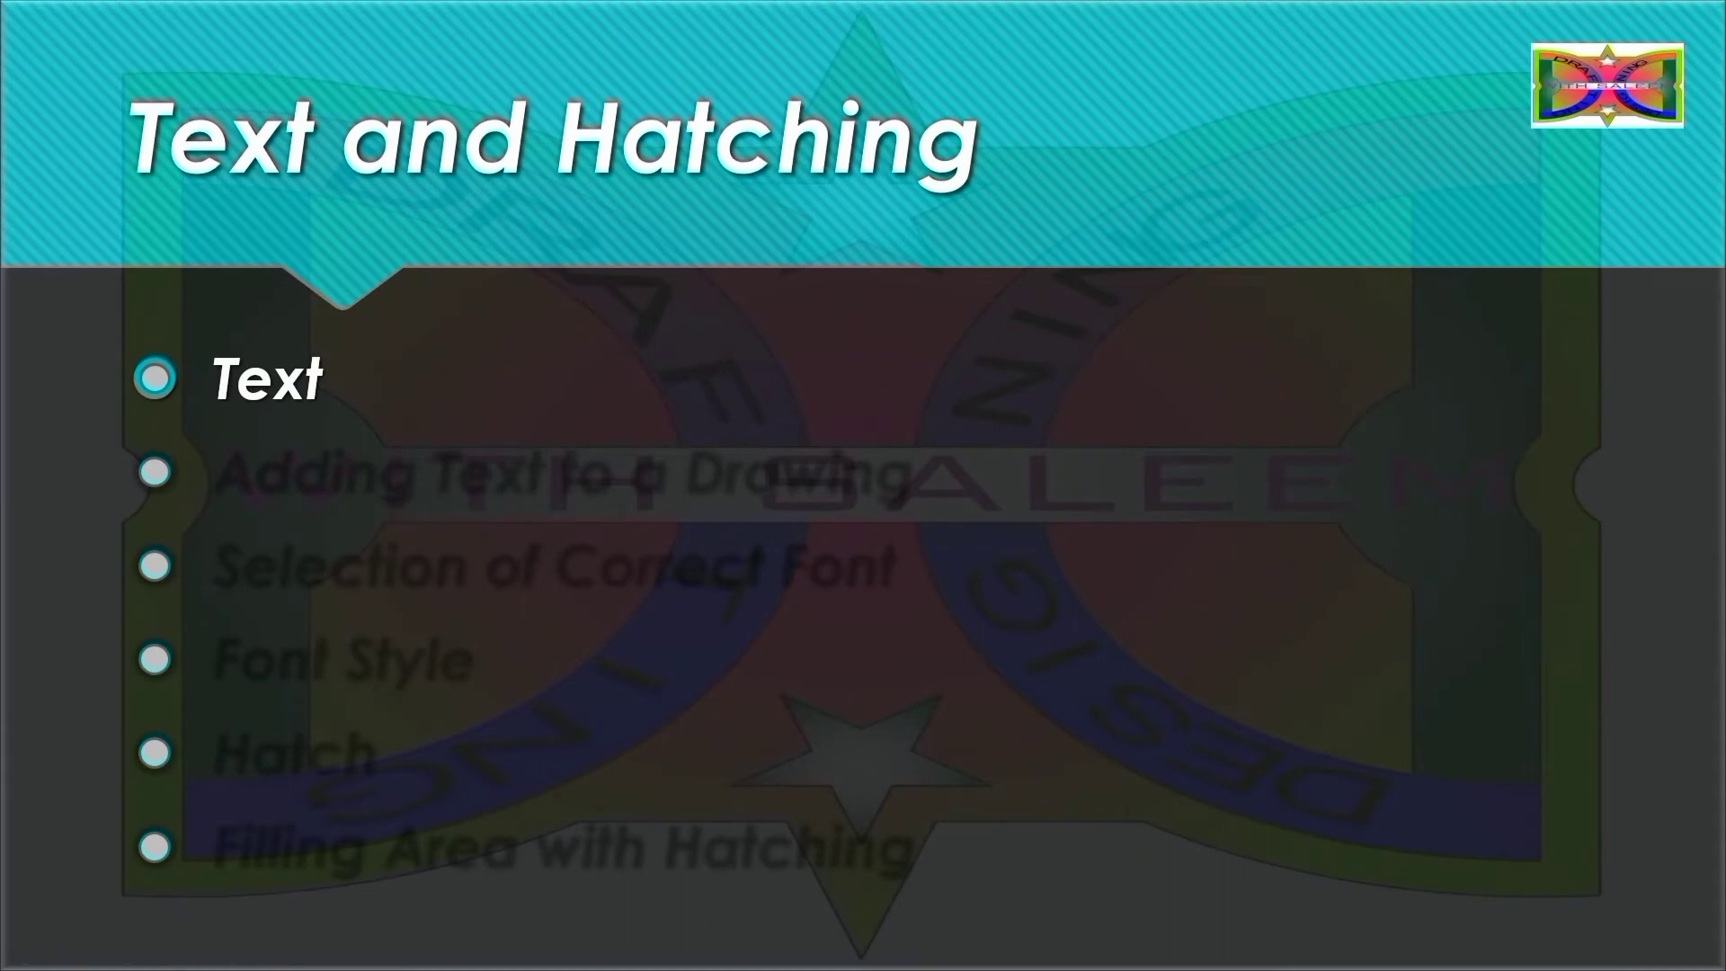
# - Reveal the Adding Text to a Drawing bullet and advance to the AutoCAD screen slide
pyautogui.press('Right')
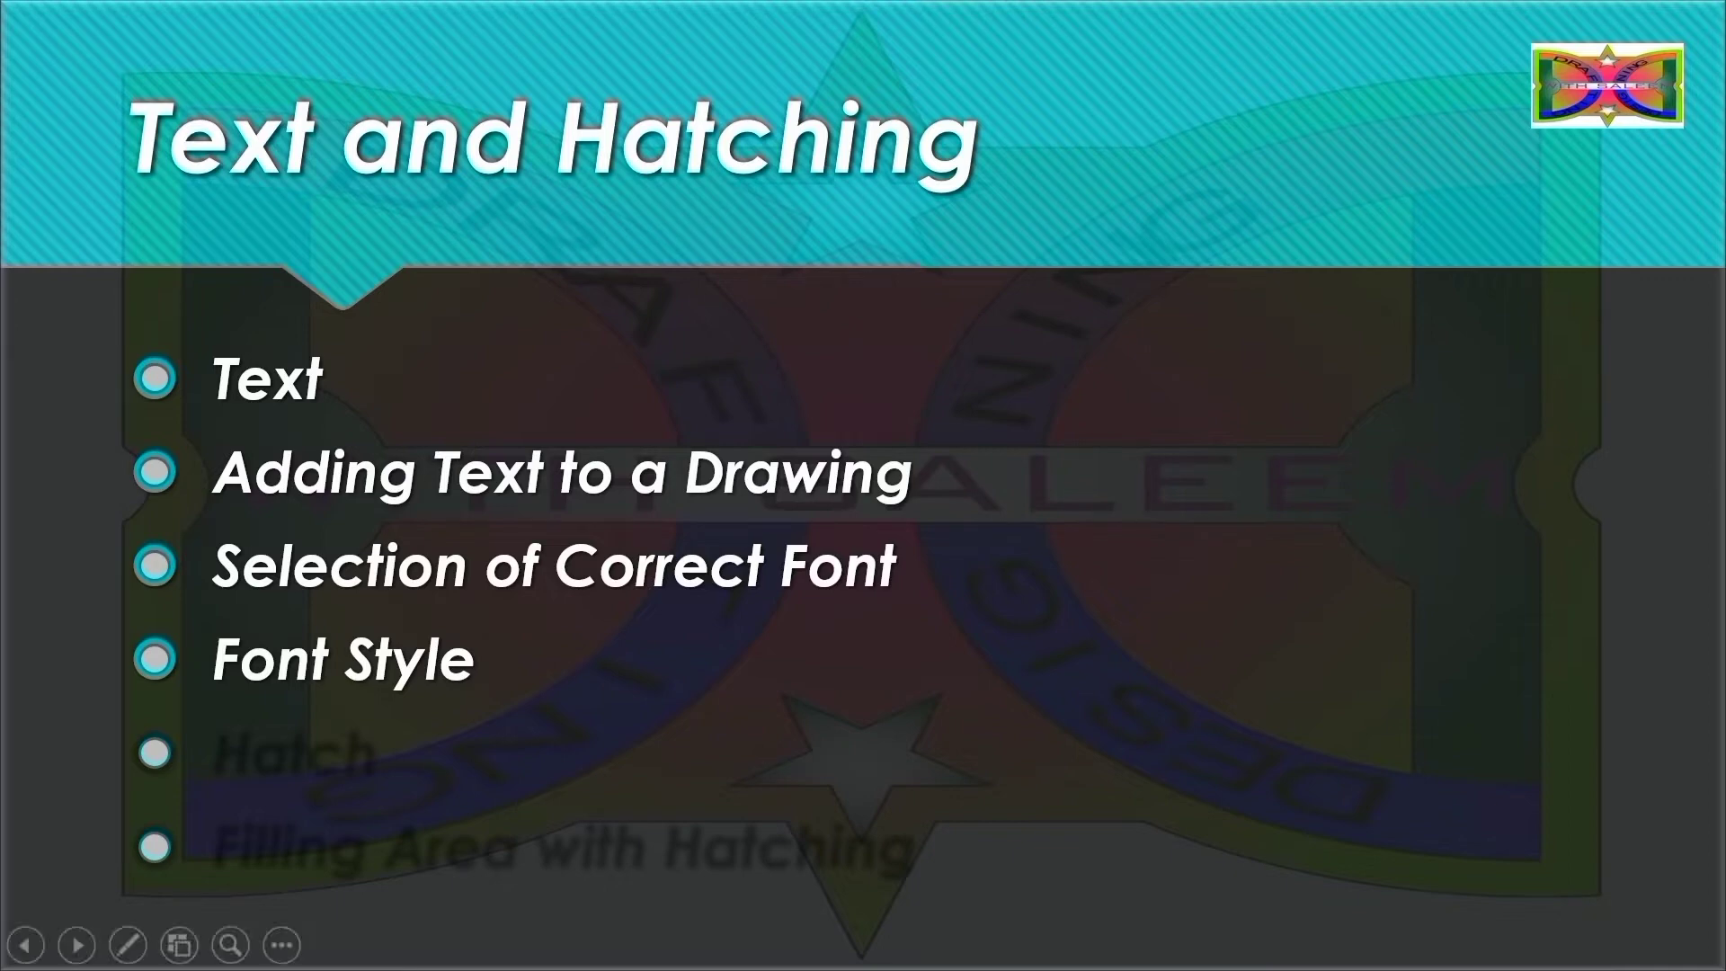
pyautogui.press('Right')
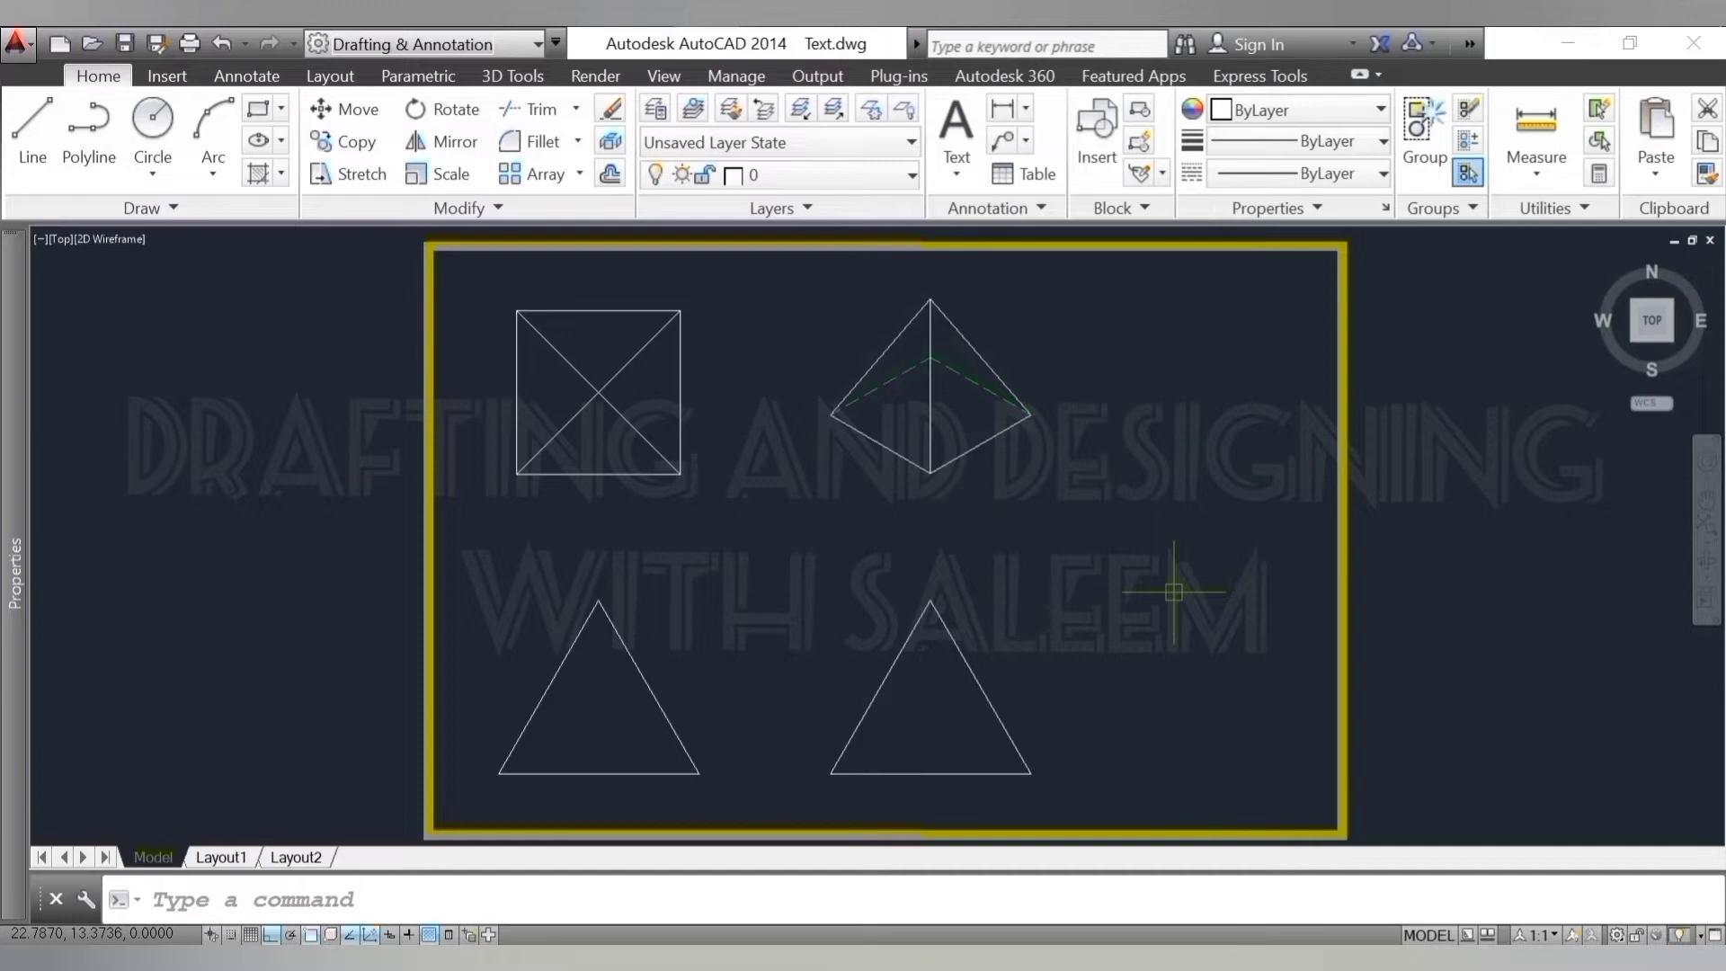
# - Add 0.25-high, 0° single-line text TOP VIEW under the square and begin FRONT VIEW under the left triangle
pyautogui.click(956, 166)
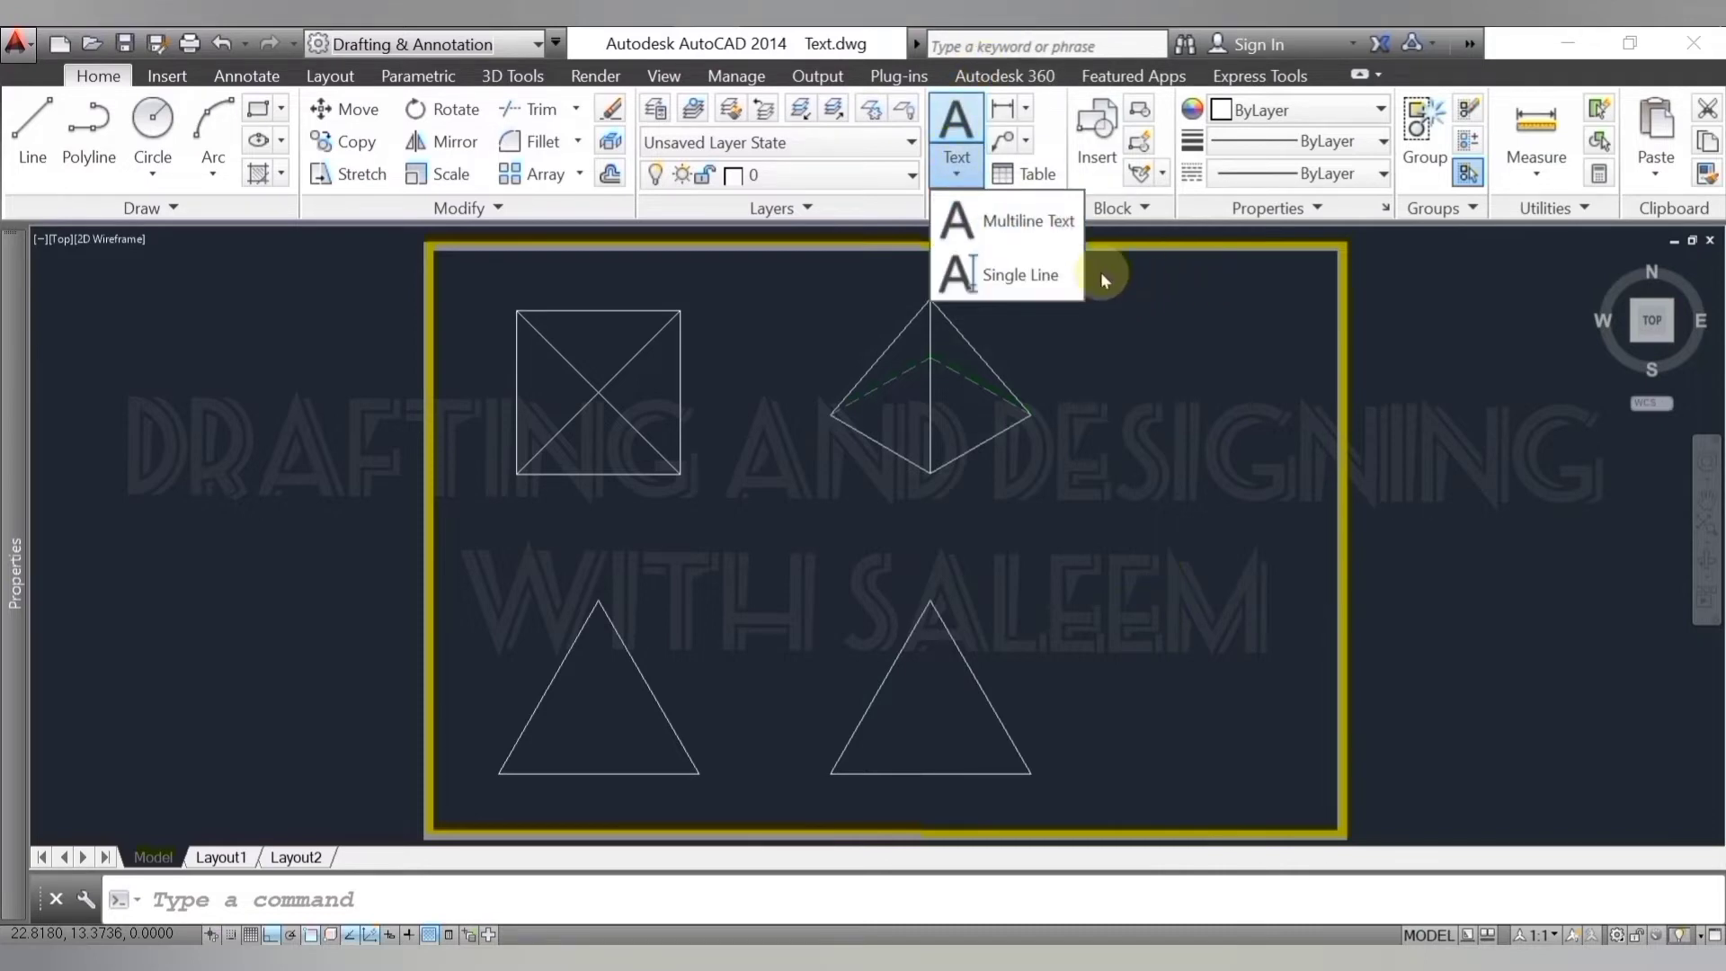
pyautogui.click(1020, 274)
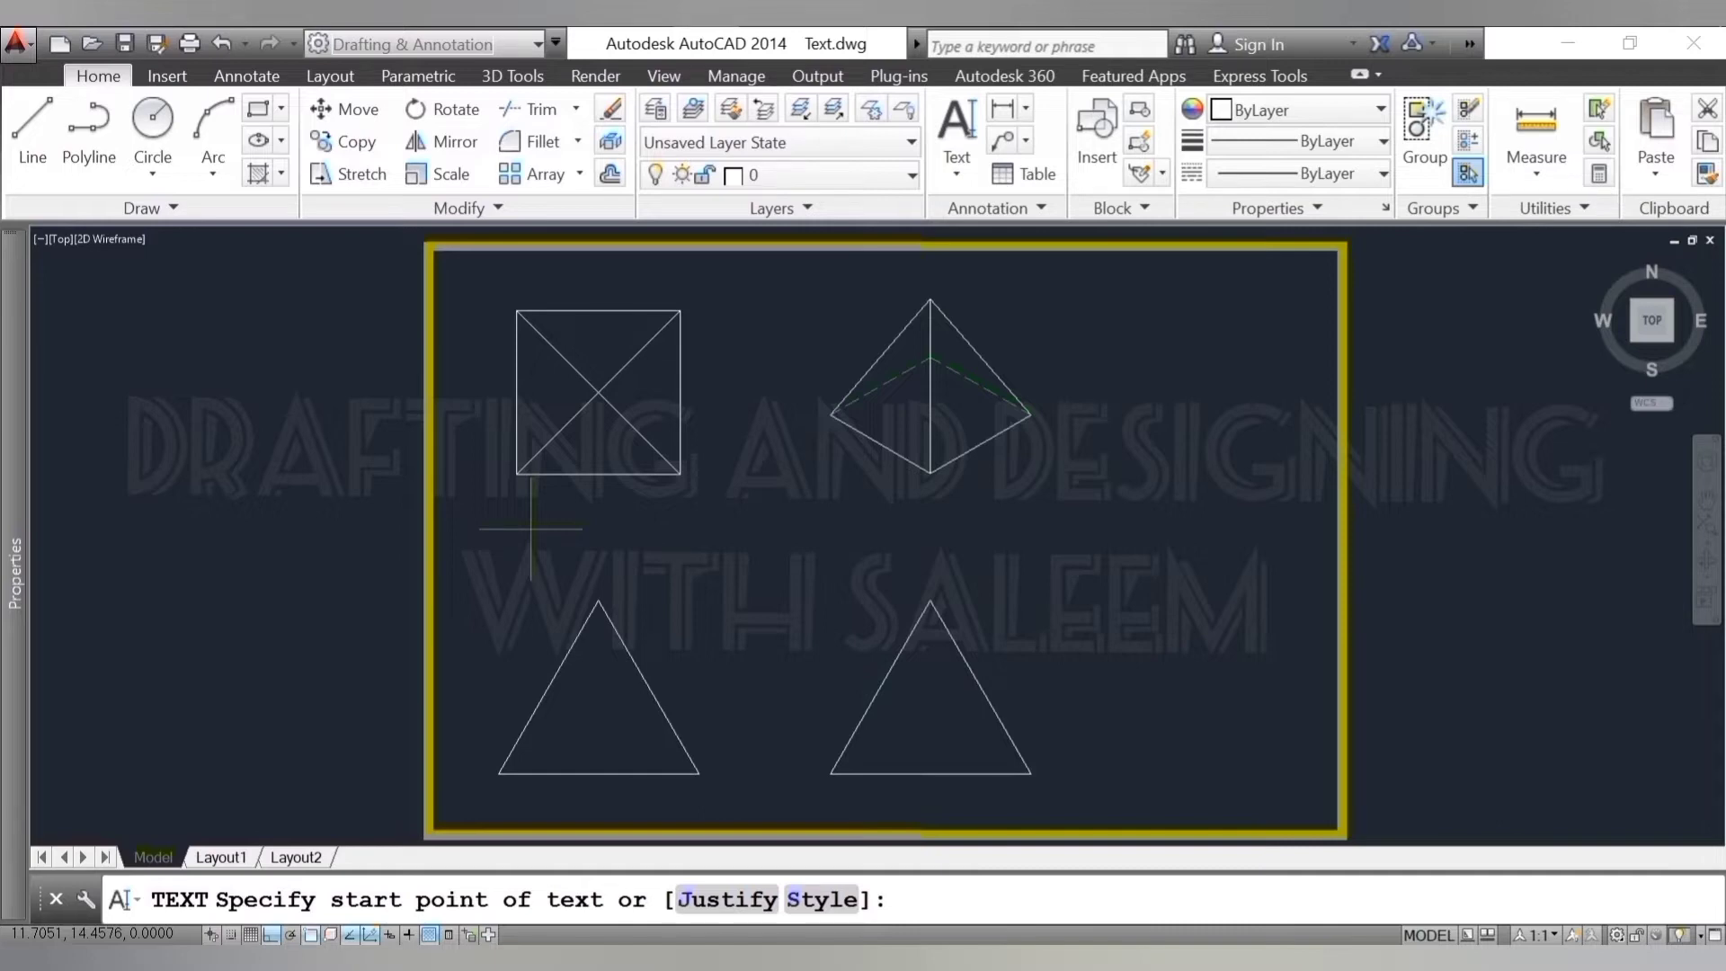
pyautogui.click(523, 530)
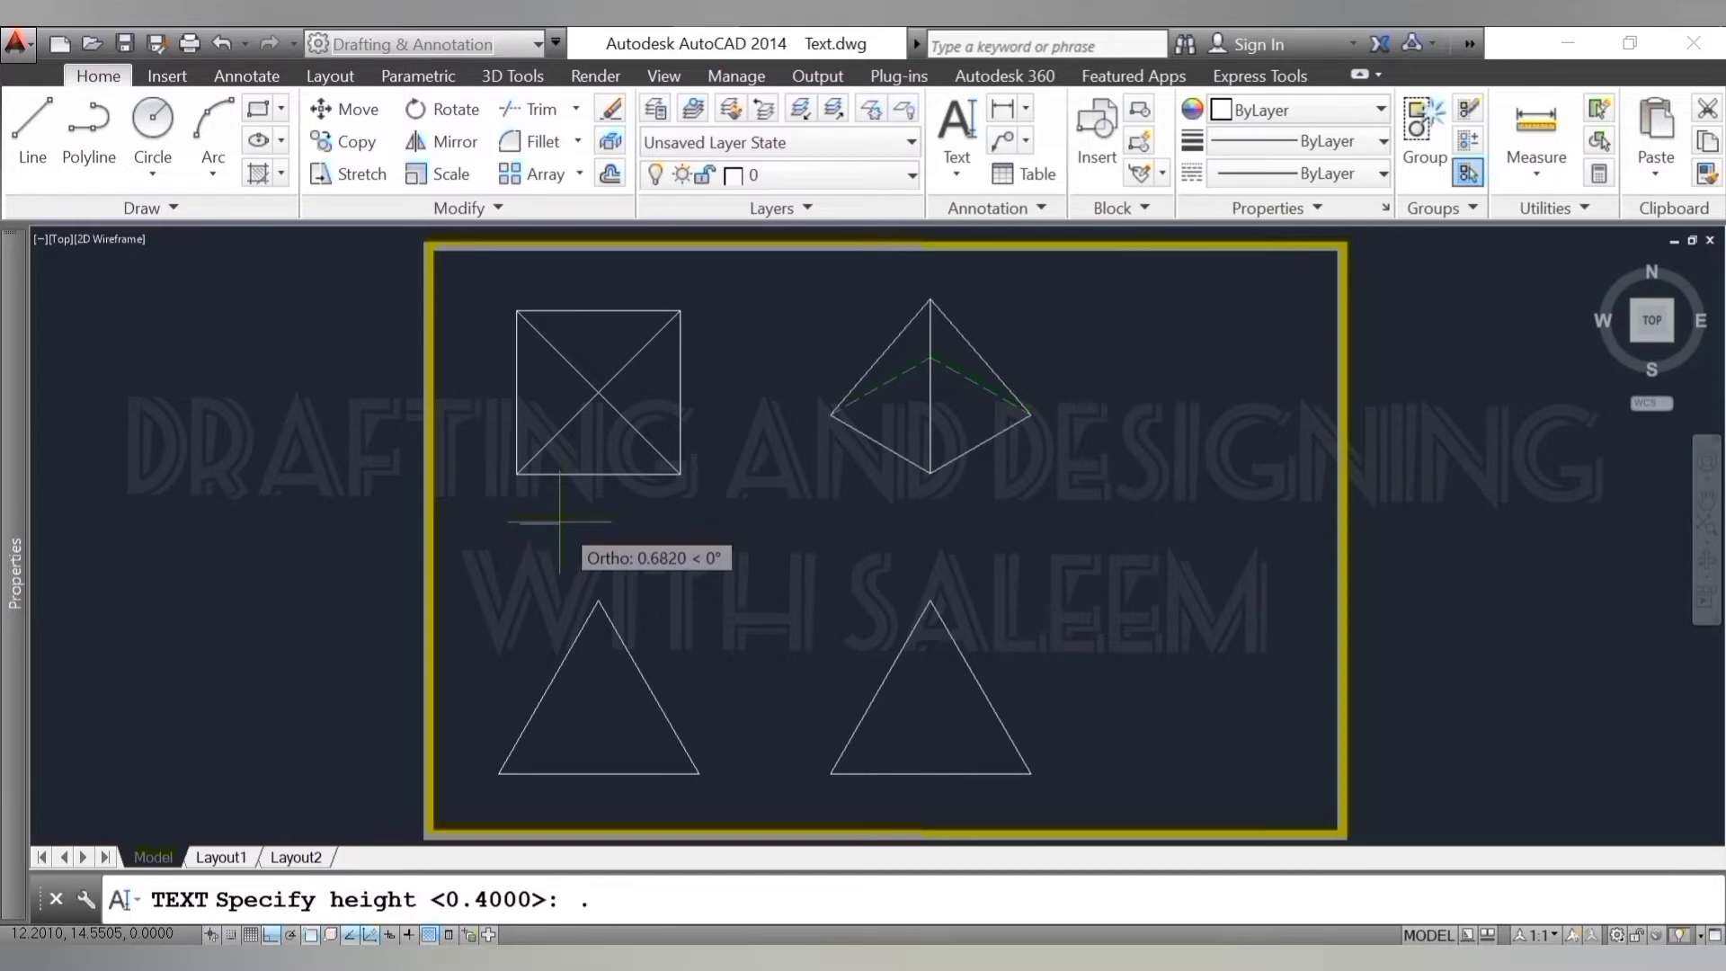
pyautogui.write('25')
pyautogui.press('Return')
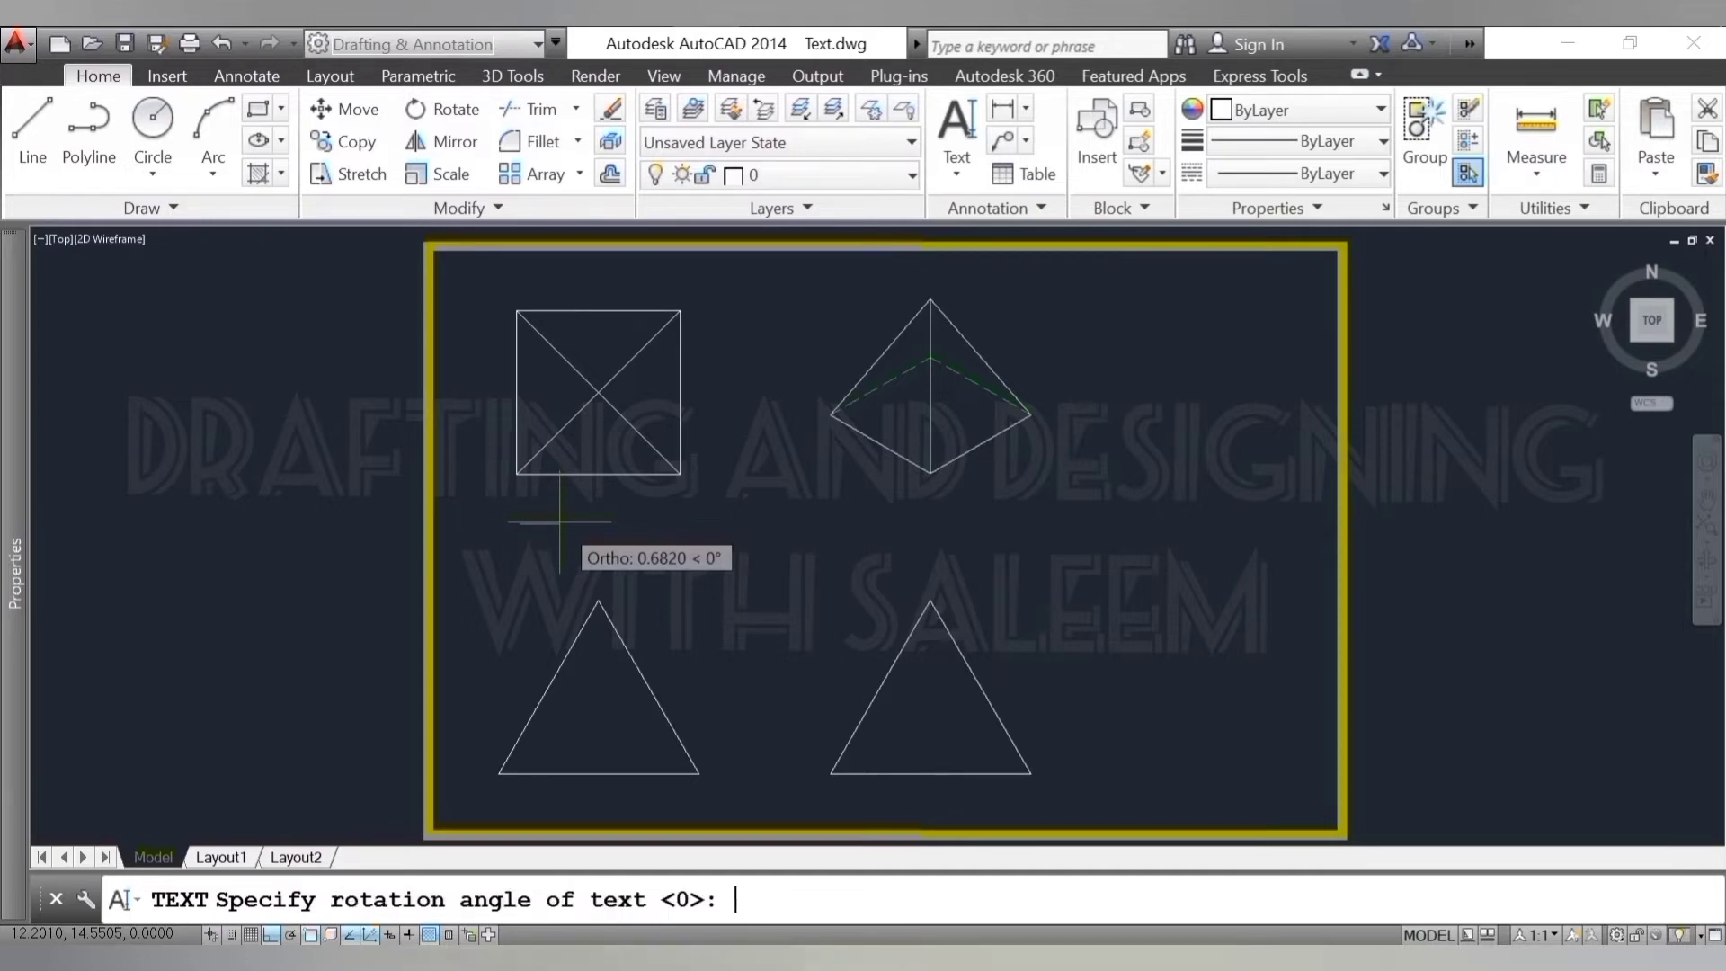
pyautogui.click(559, 522)
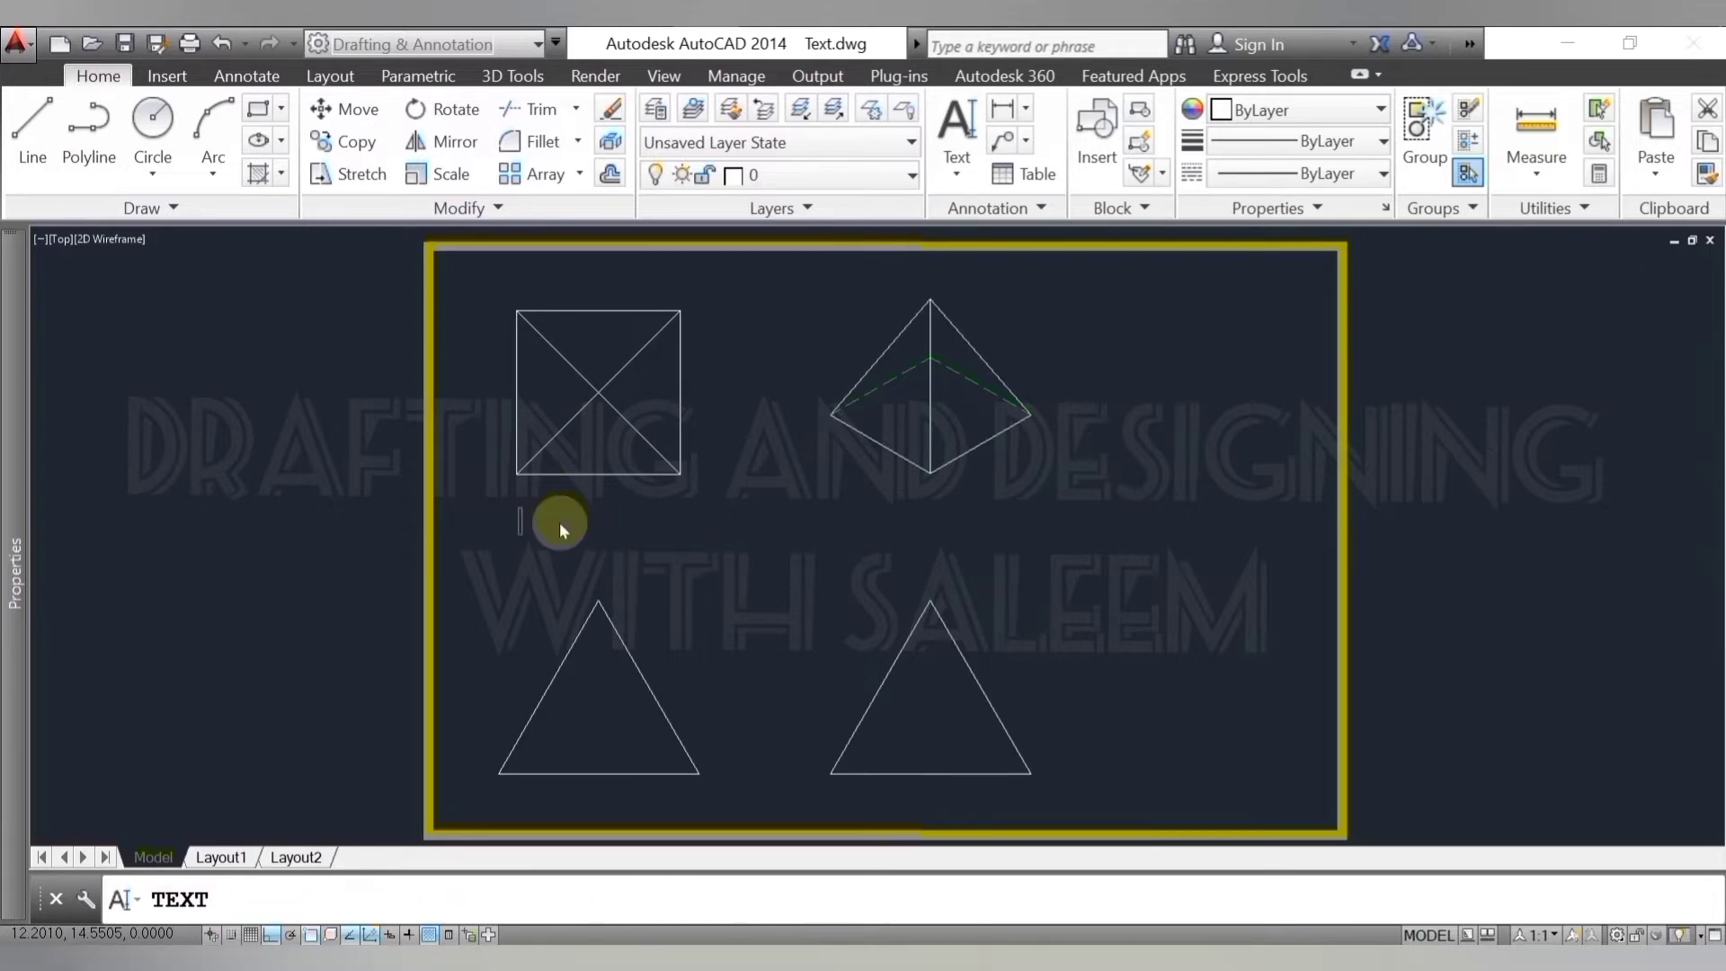
pyautogui.write('TO')
pyautogui.write('P VIEW')
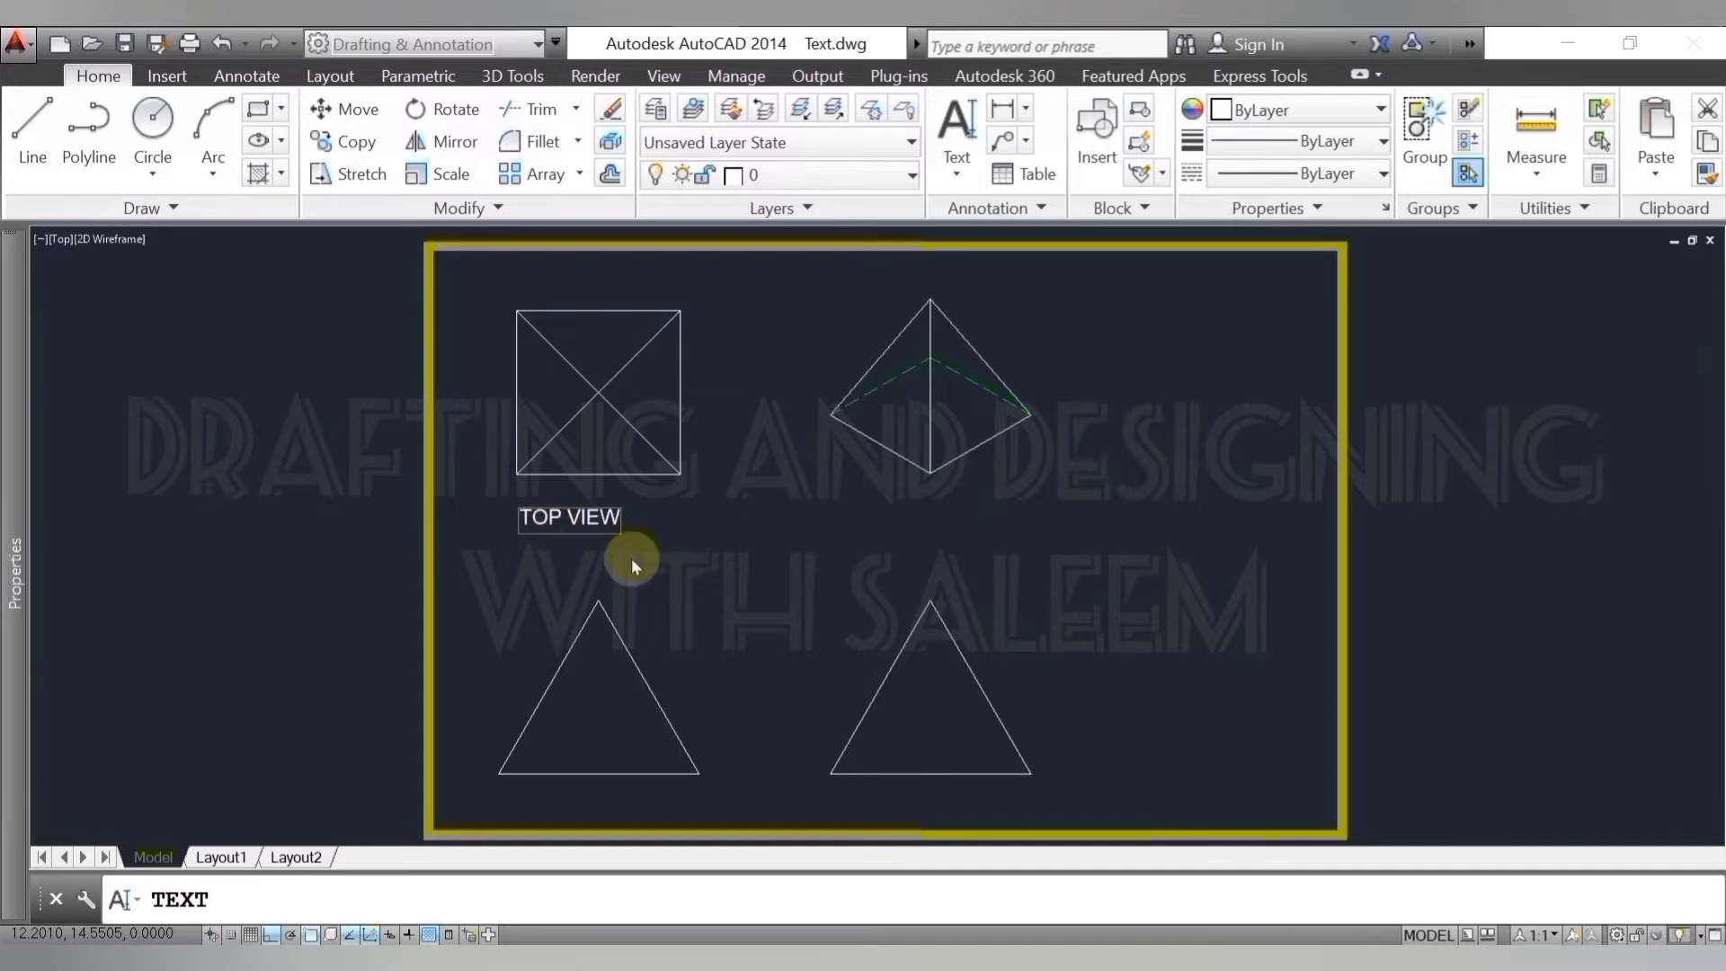
pyautogui.click(509, 805)
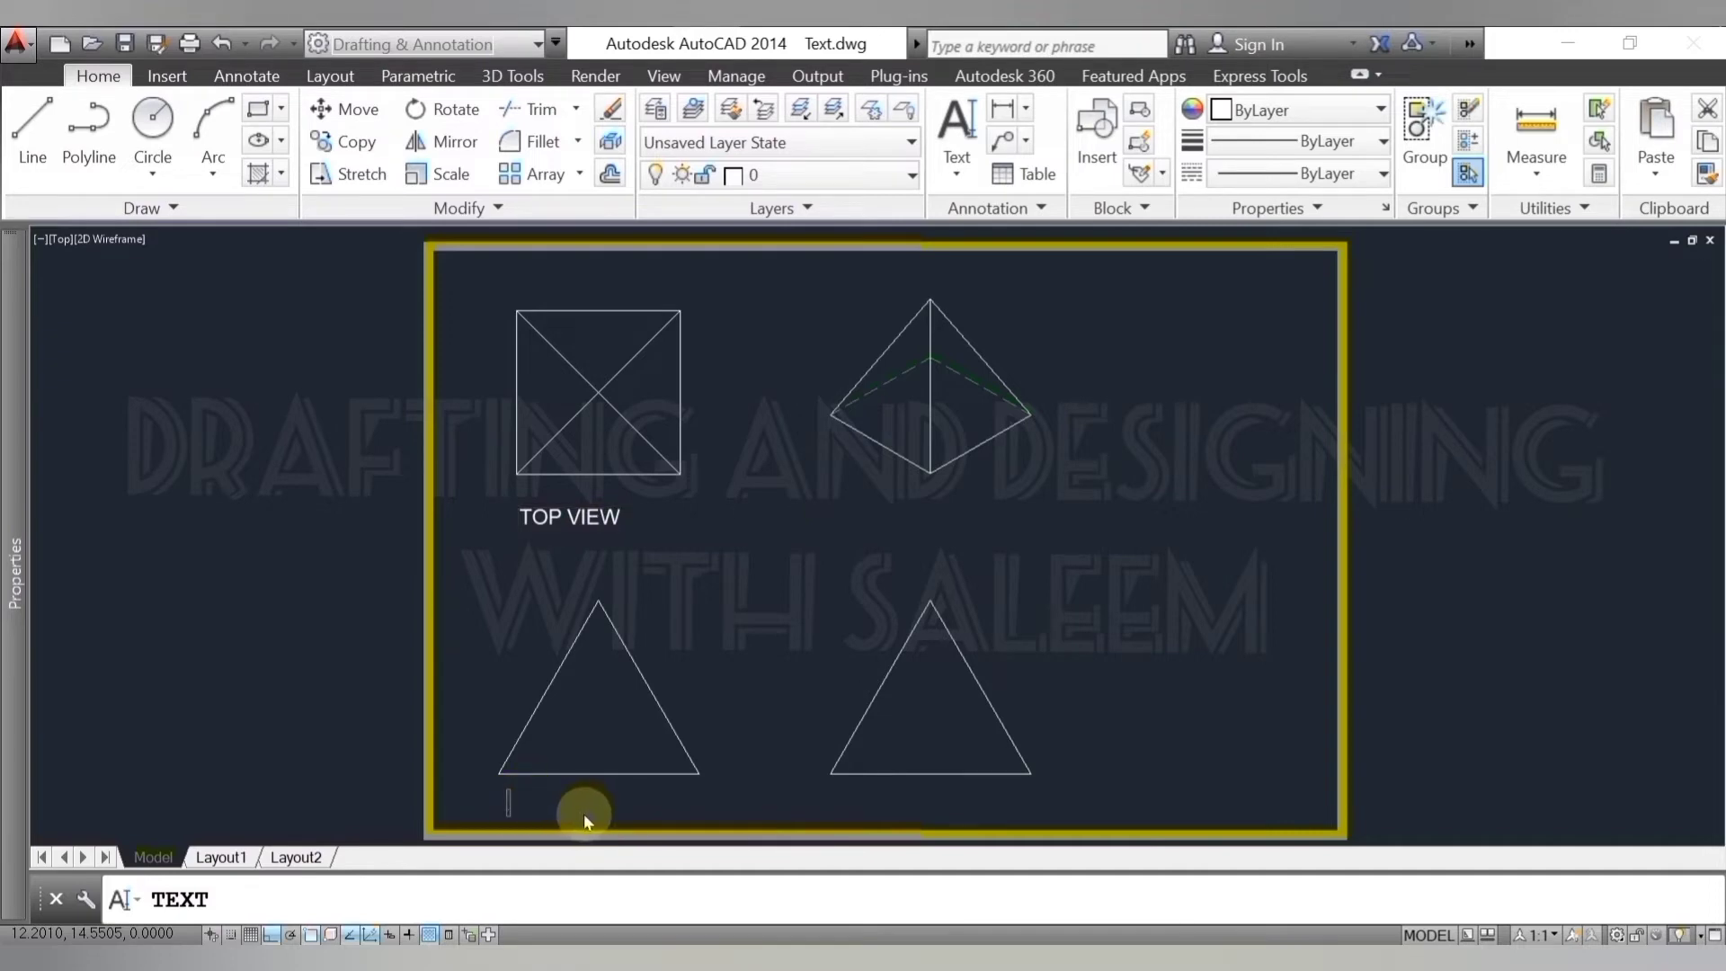
pyautogui.write('FRONT VIEW')
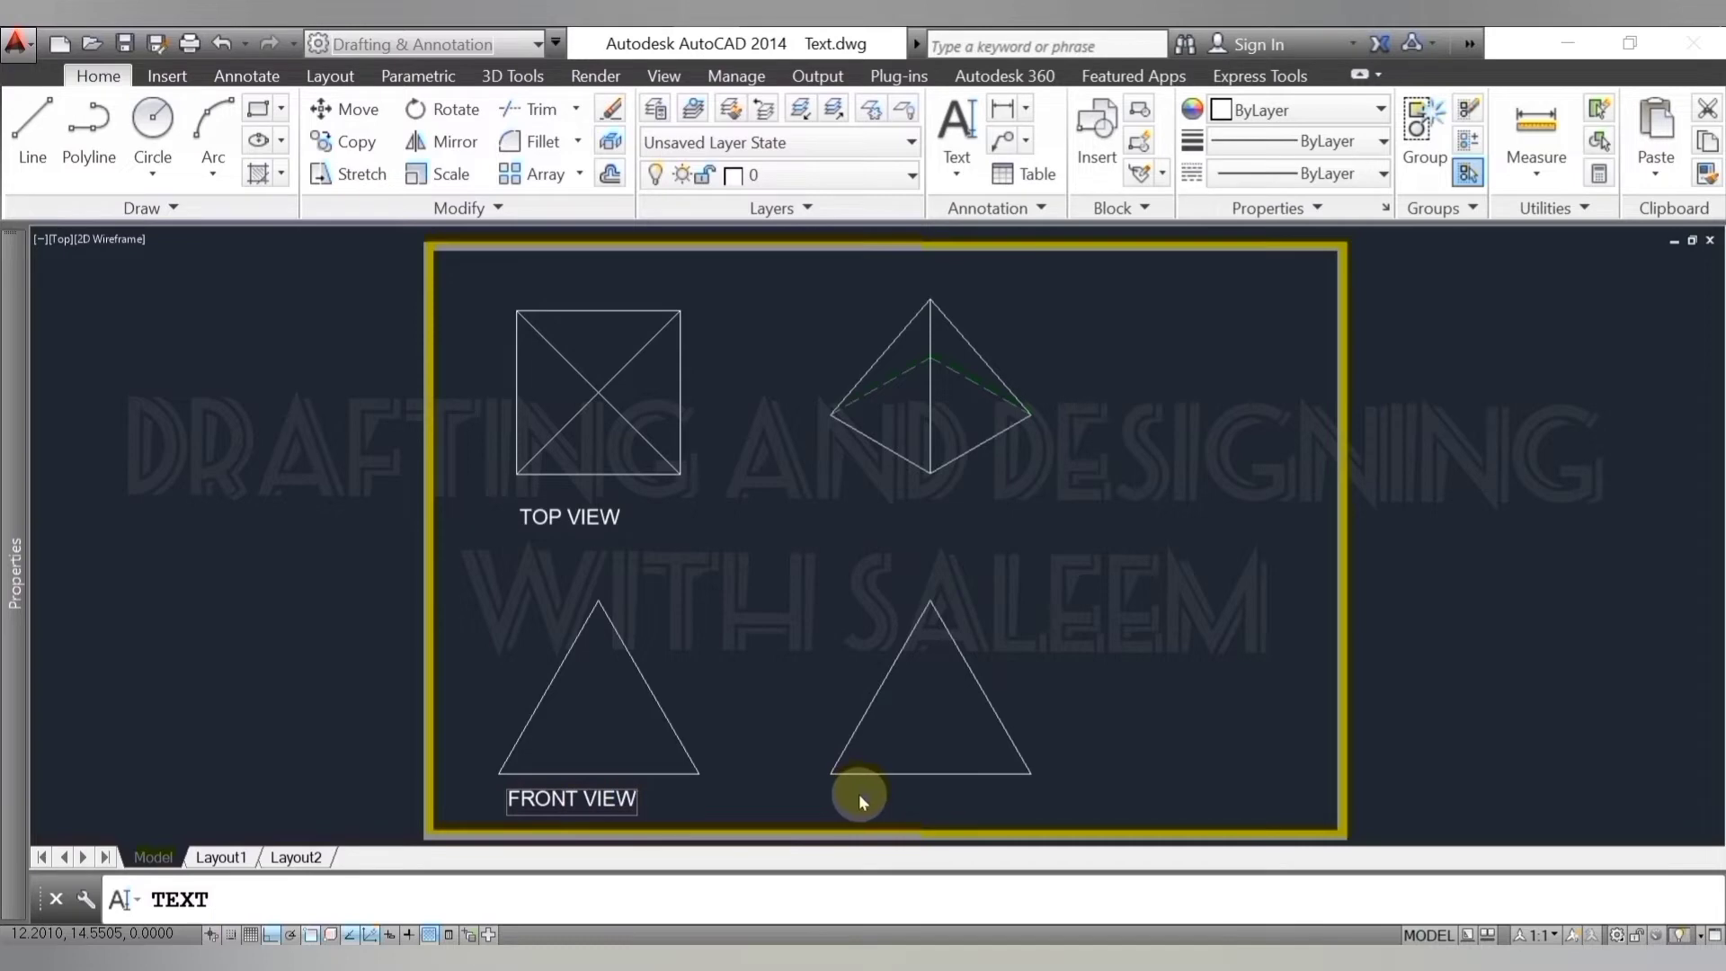
# - Add RIGHT SIDE VIEW under the right triangle and 3D VIEW under the pyramid
pyautogui.click(812, 796)
pyautogui.write('RIGHT SI')
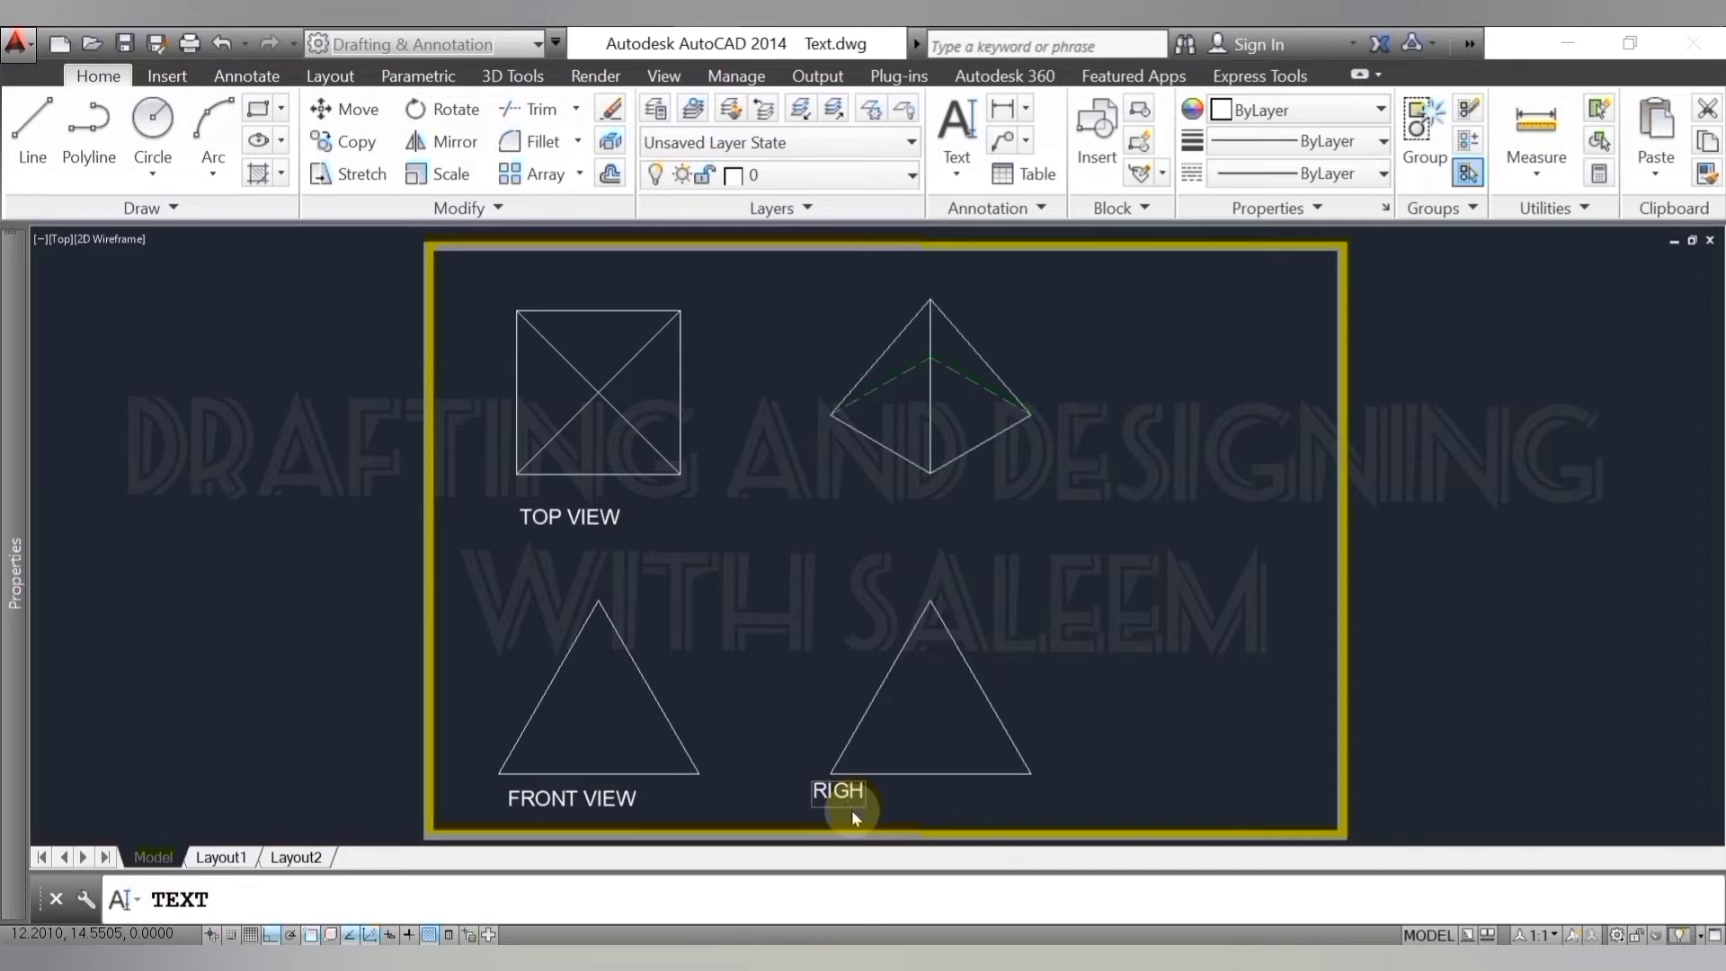
pyautogui.write('D')
pyautogui.write('E VIEW')
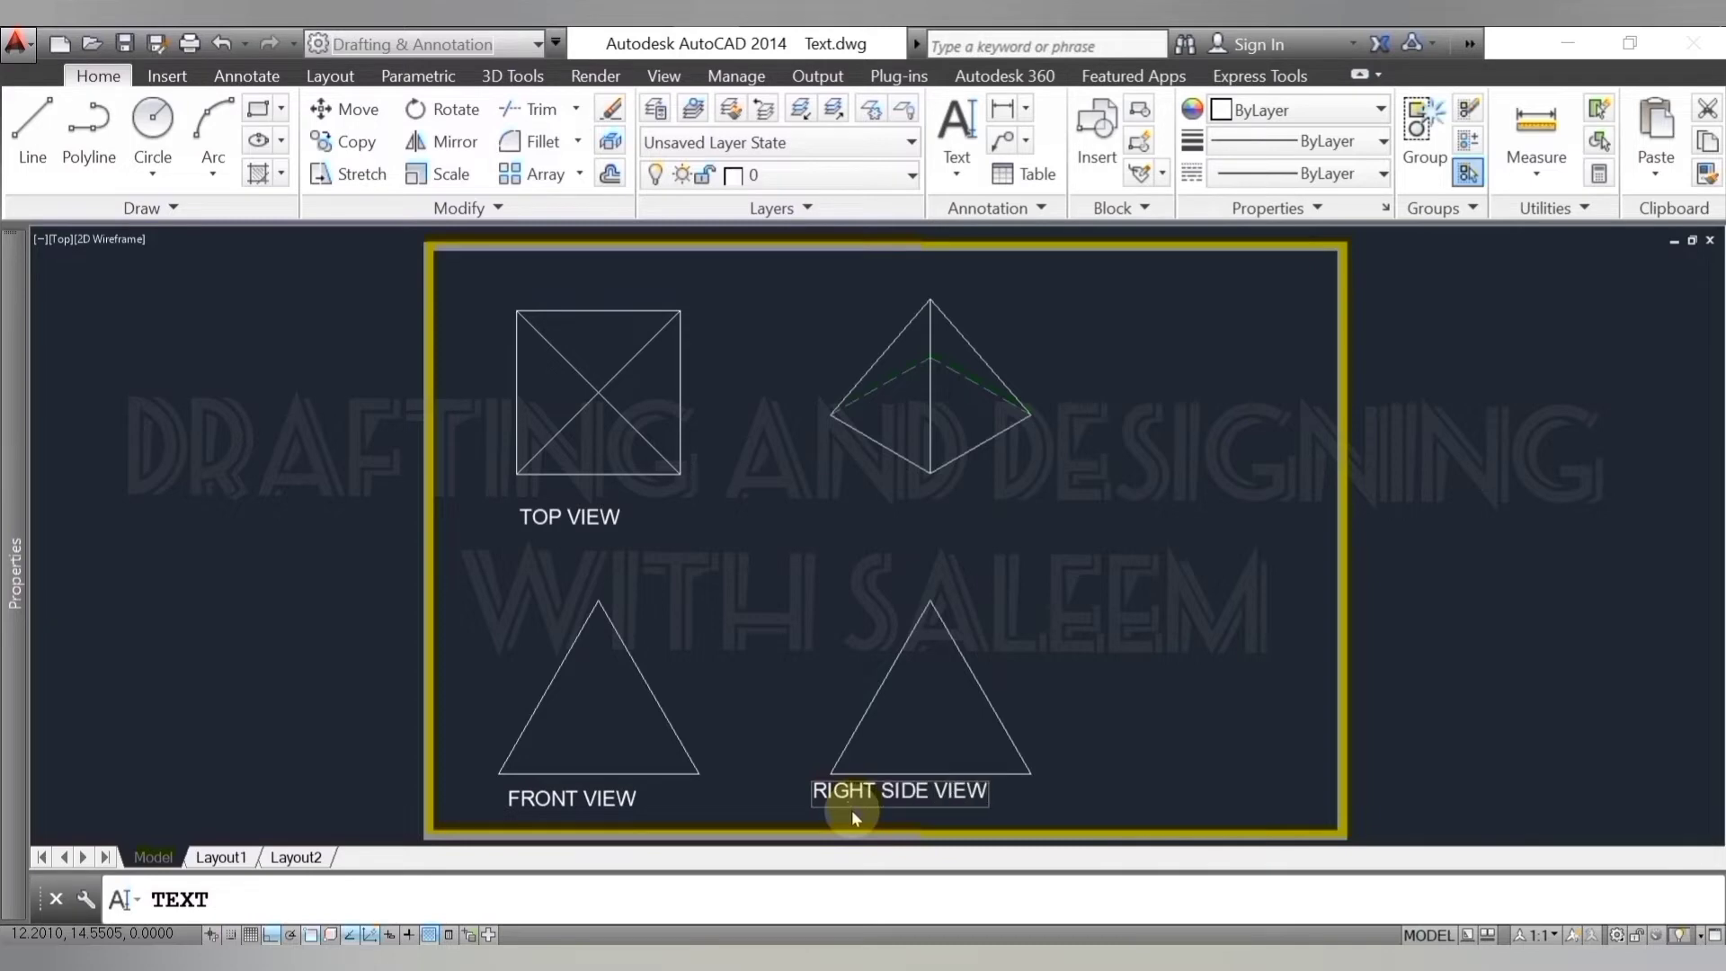
pyautogui.click(849, 499)
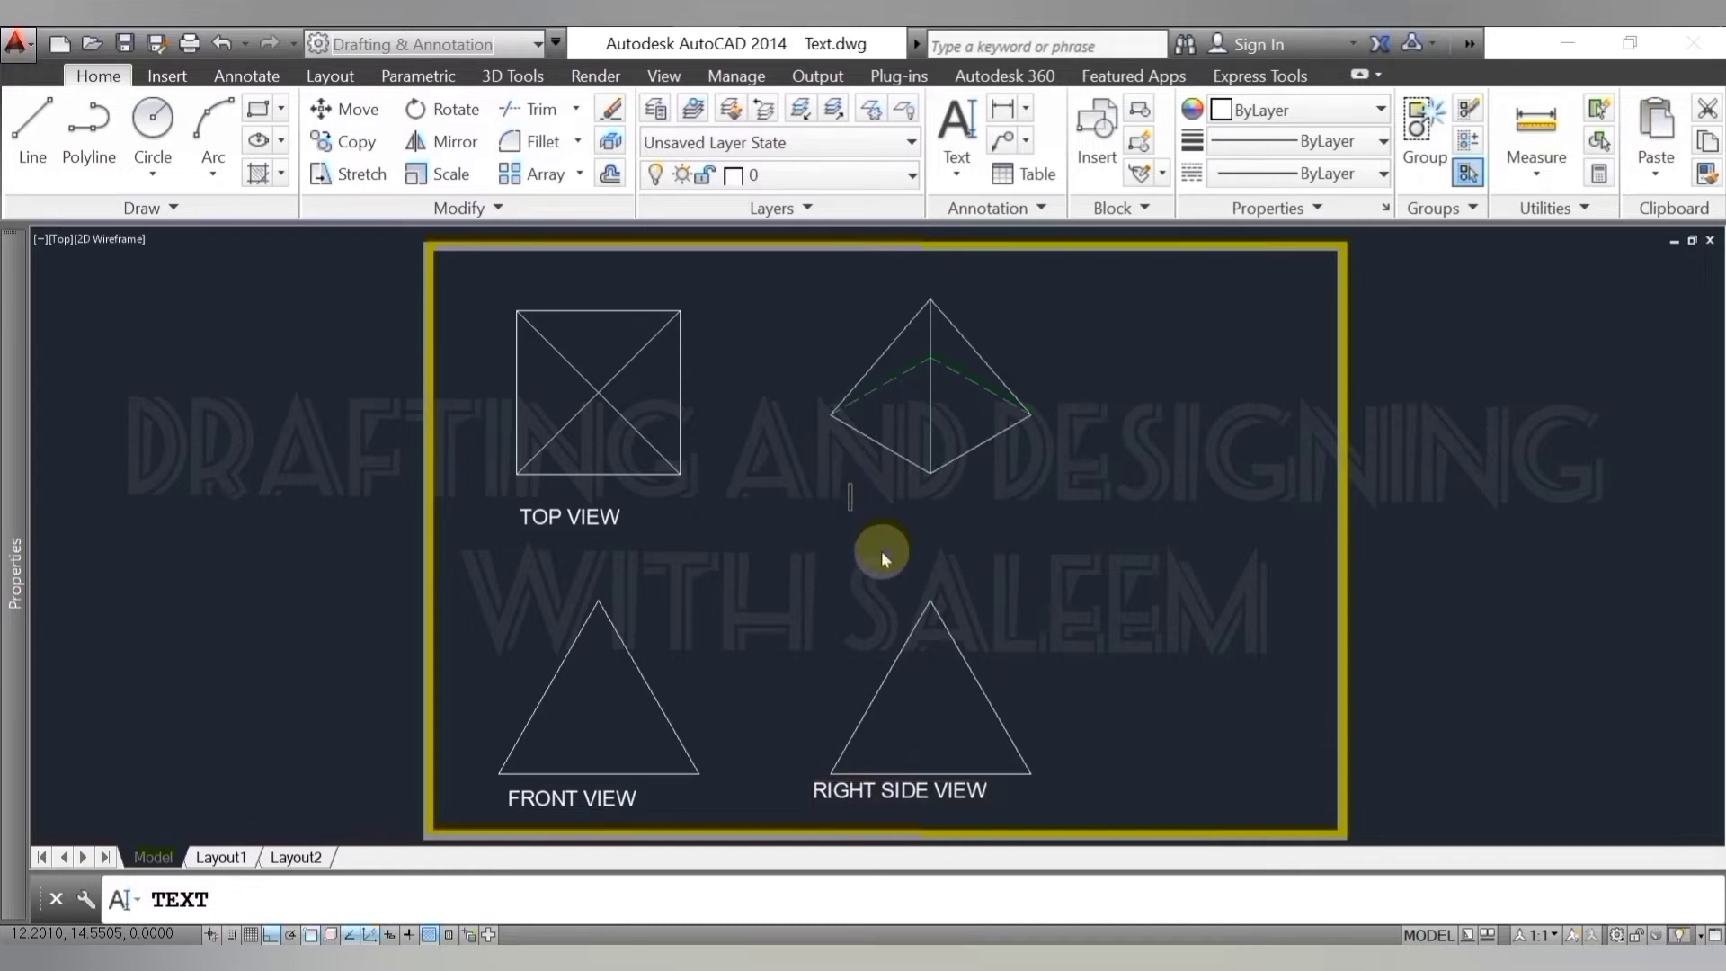
pyautogui.write('3')
pyautogui.write('D VIE')
pyautogui.write('W')
pyautogui.press('Return')
pyautogui.press('Return')
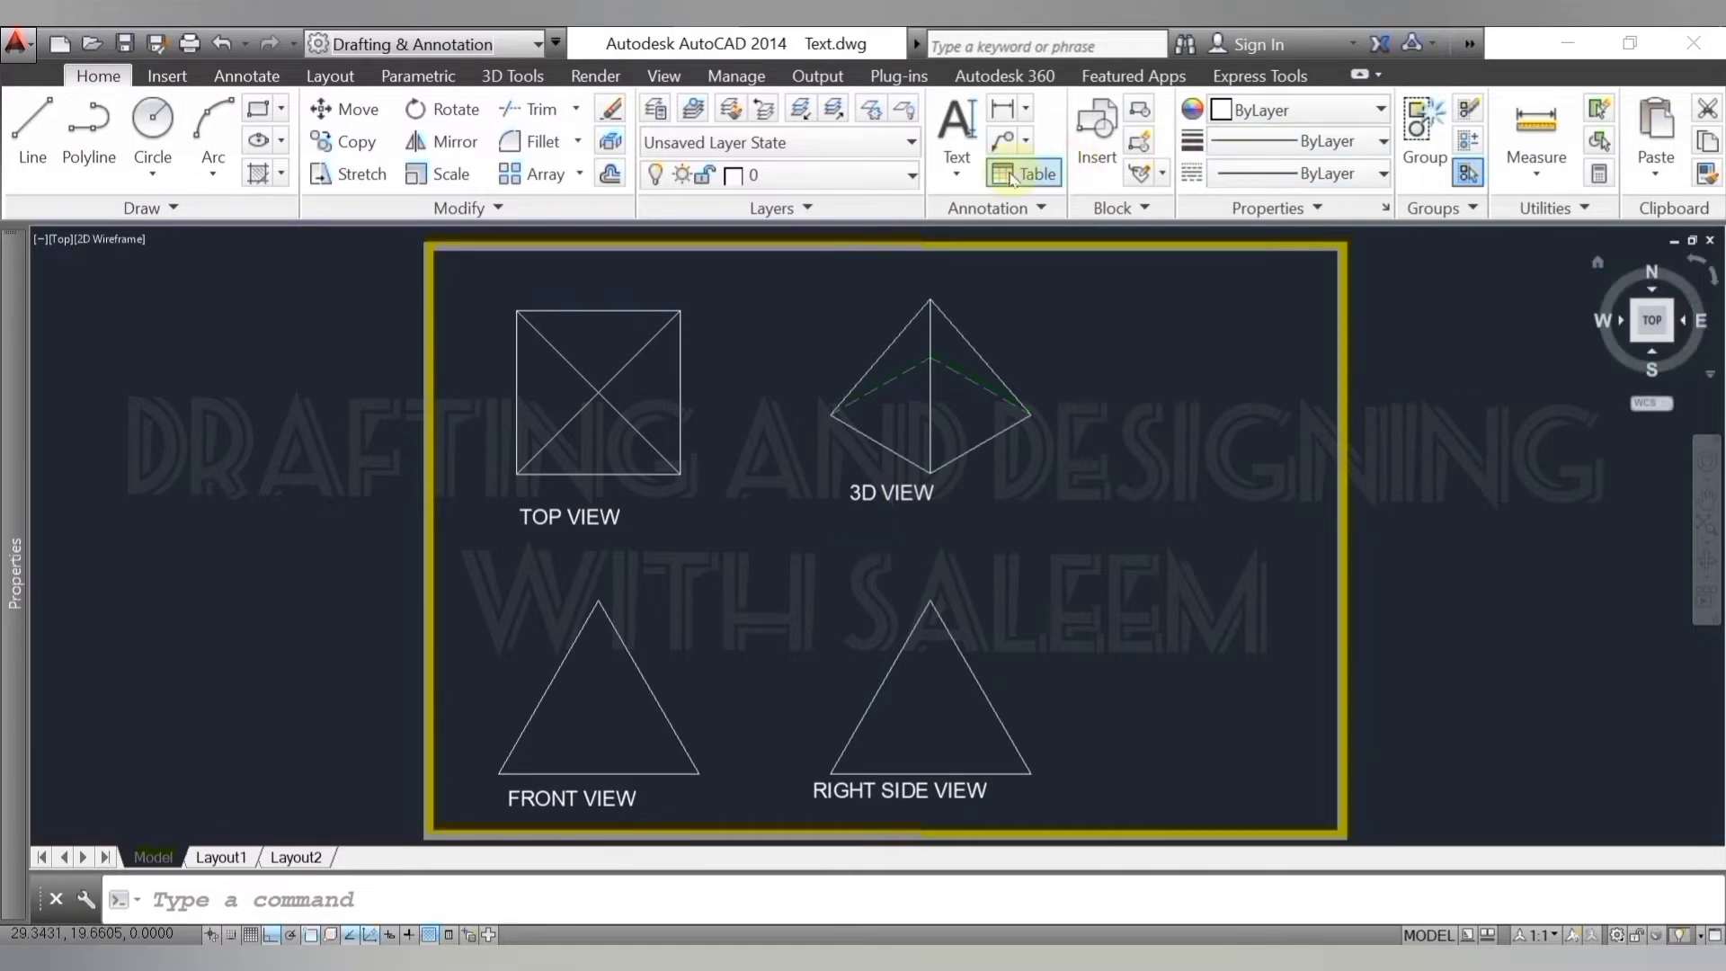
pyautogui.click(956, 165)
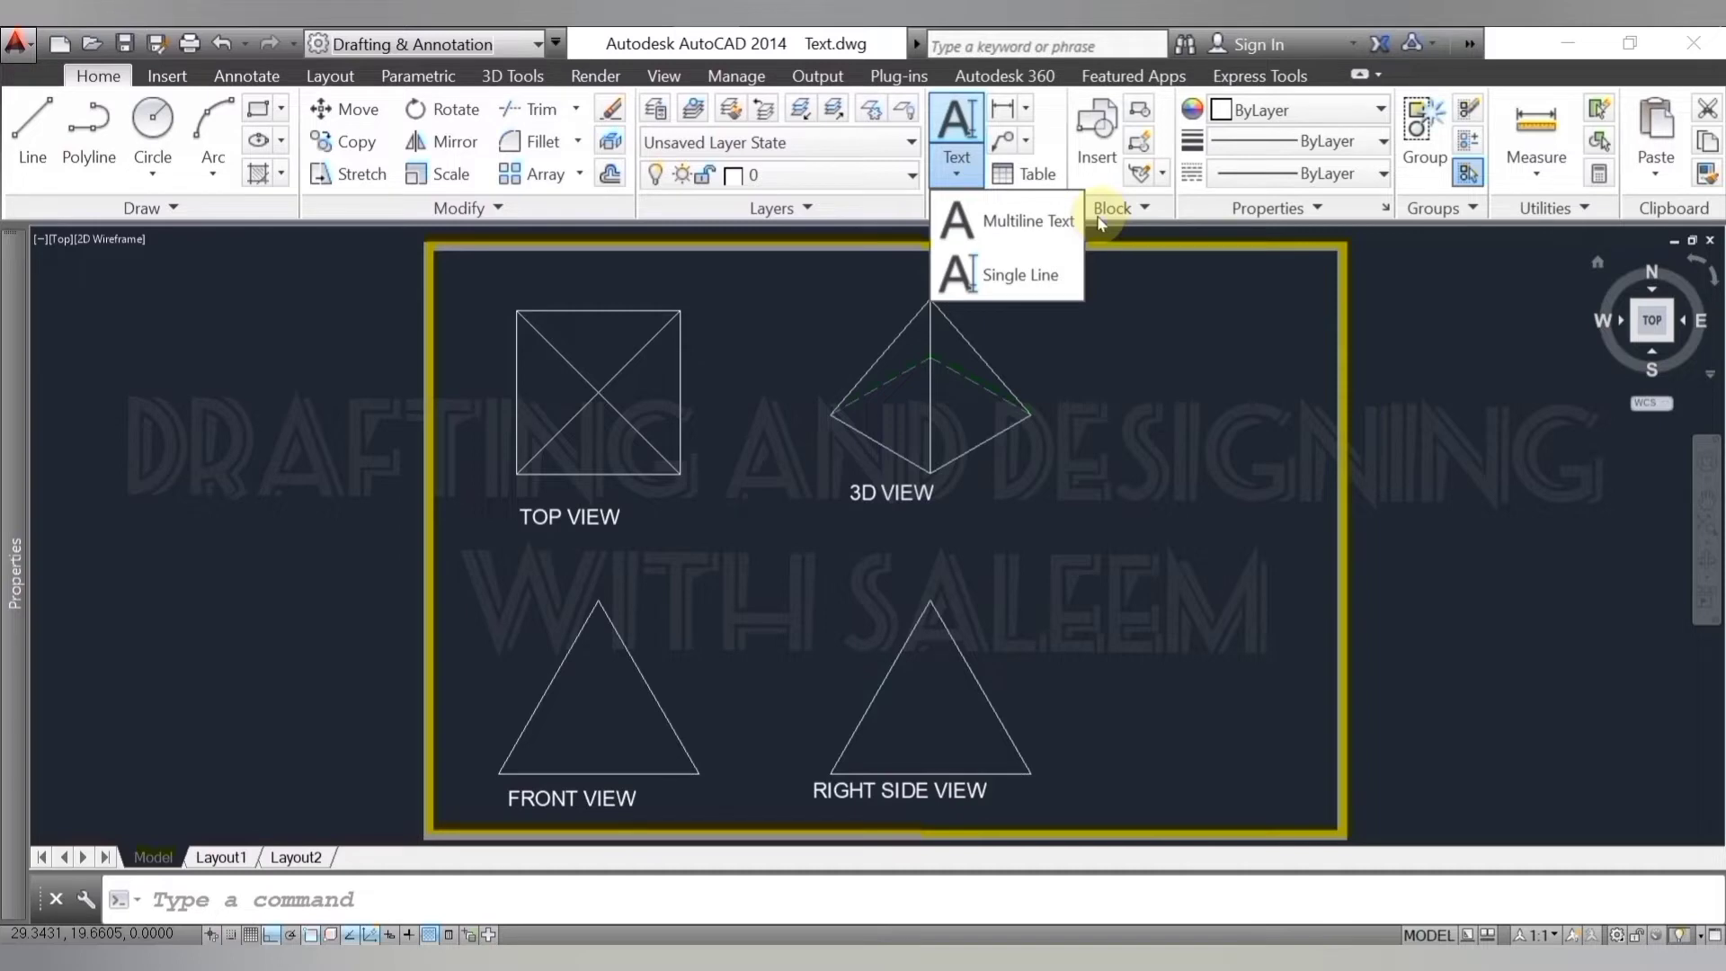
# - Create a multiline text box at the lower right and type the heading 'Note:'
pyautogui.click(1028, 220)
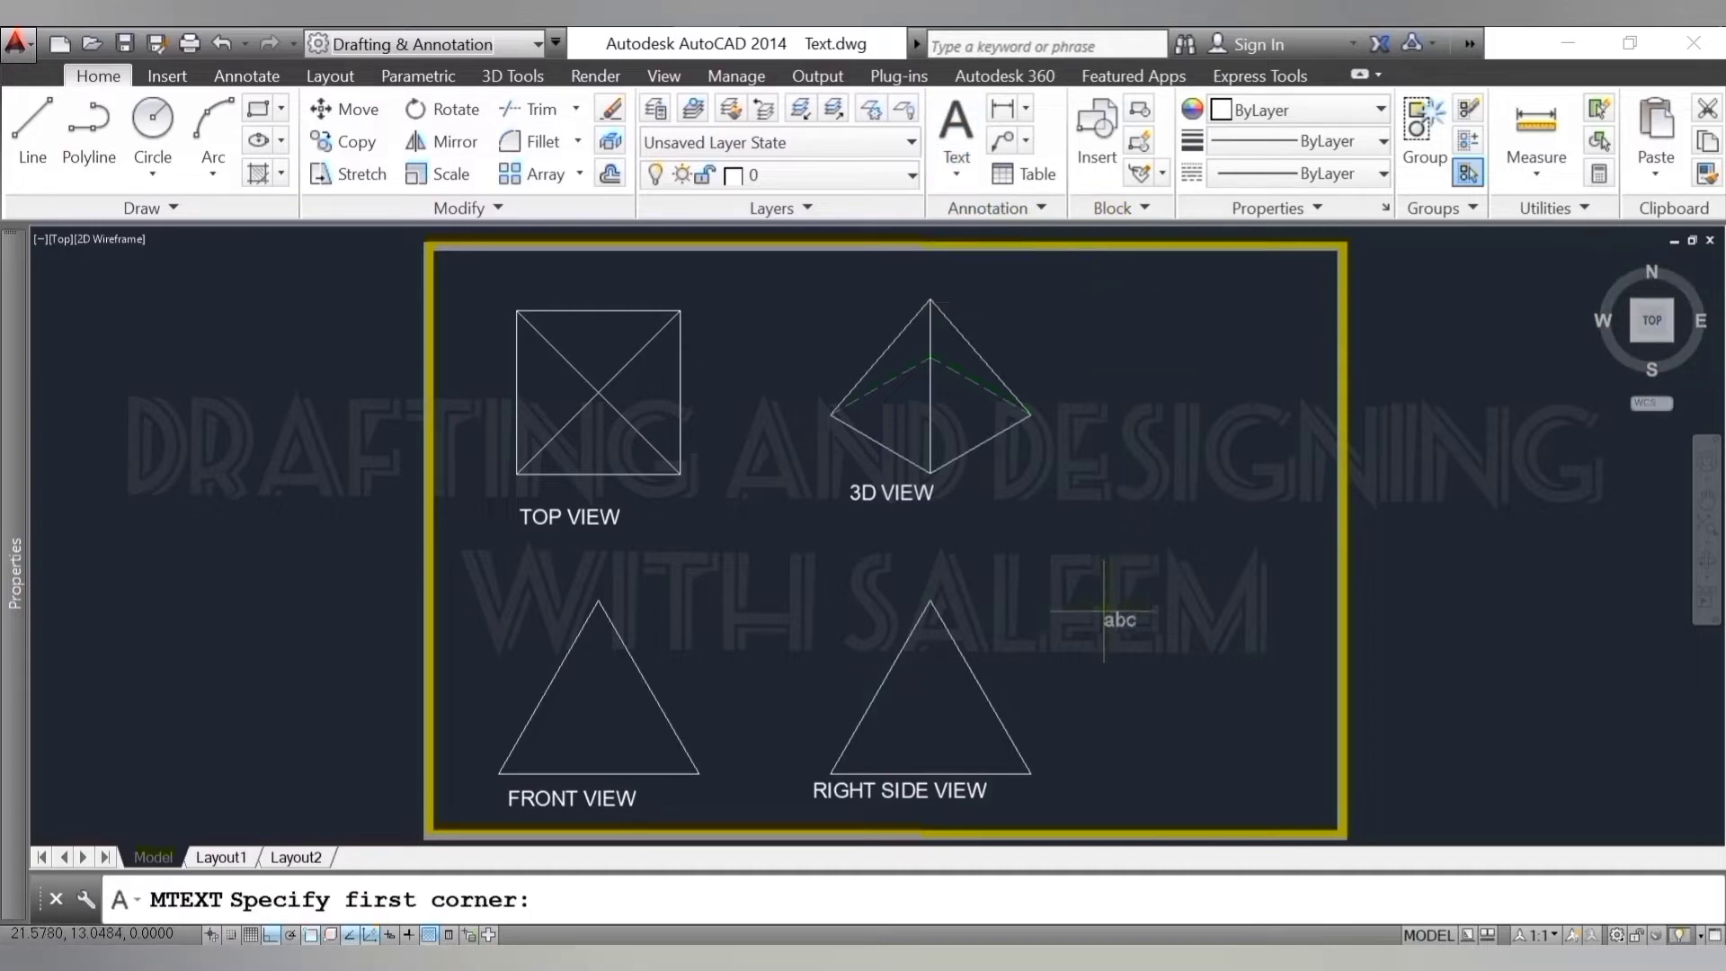
pyautogui.click(1072, 578)
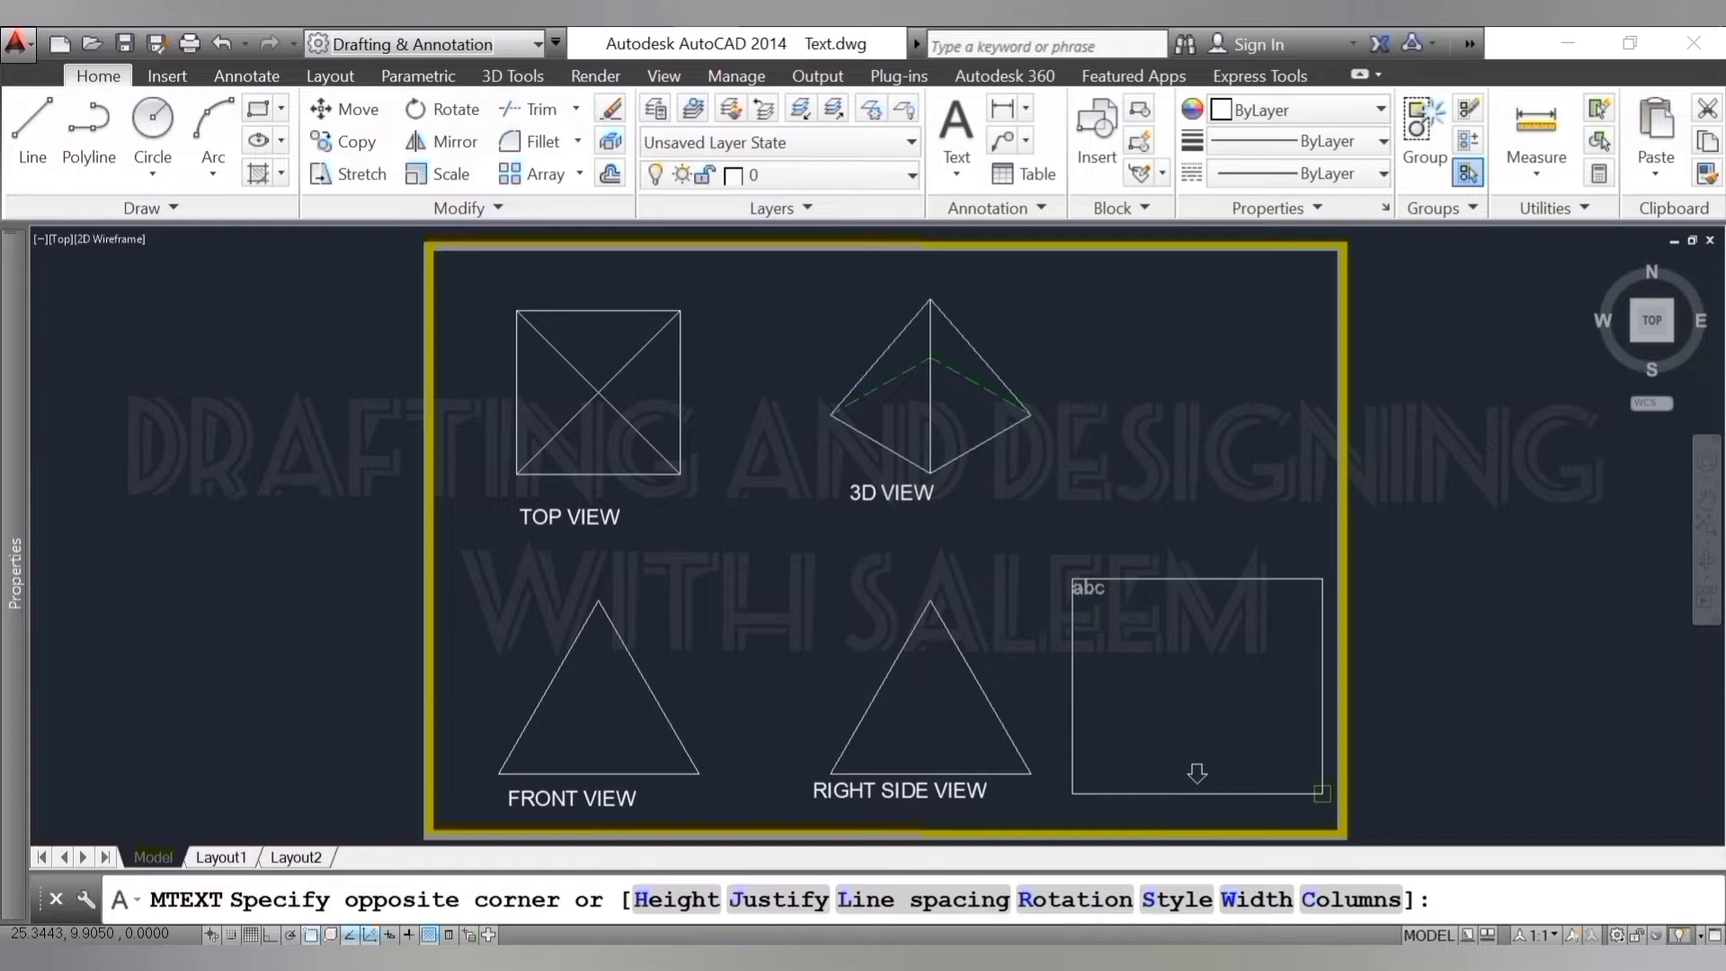
pyautogui.click(1321, 792)
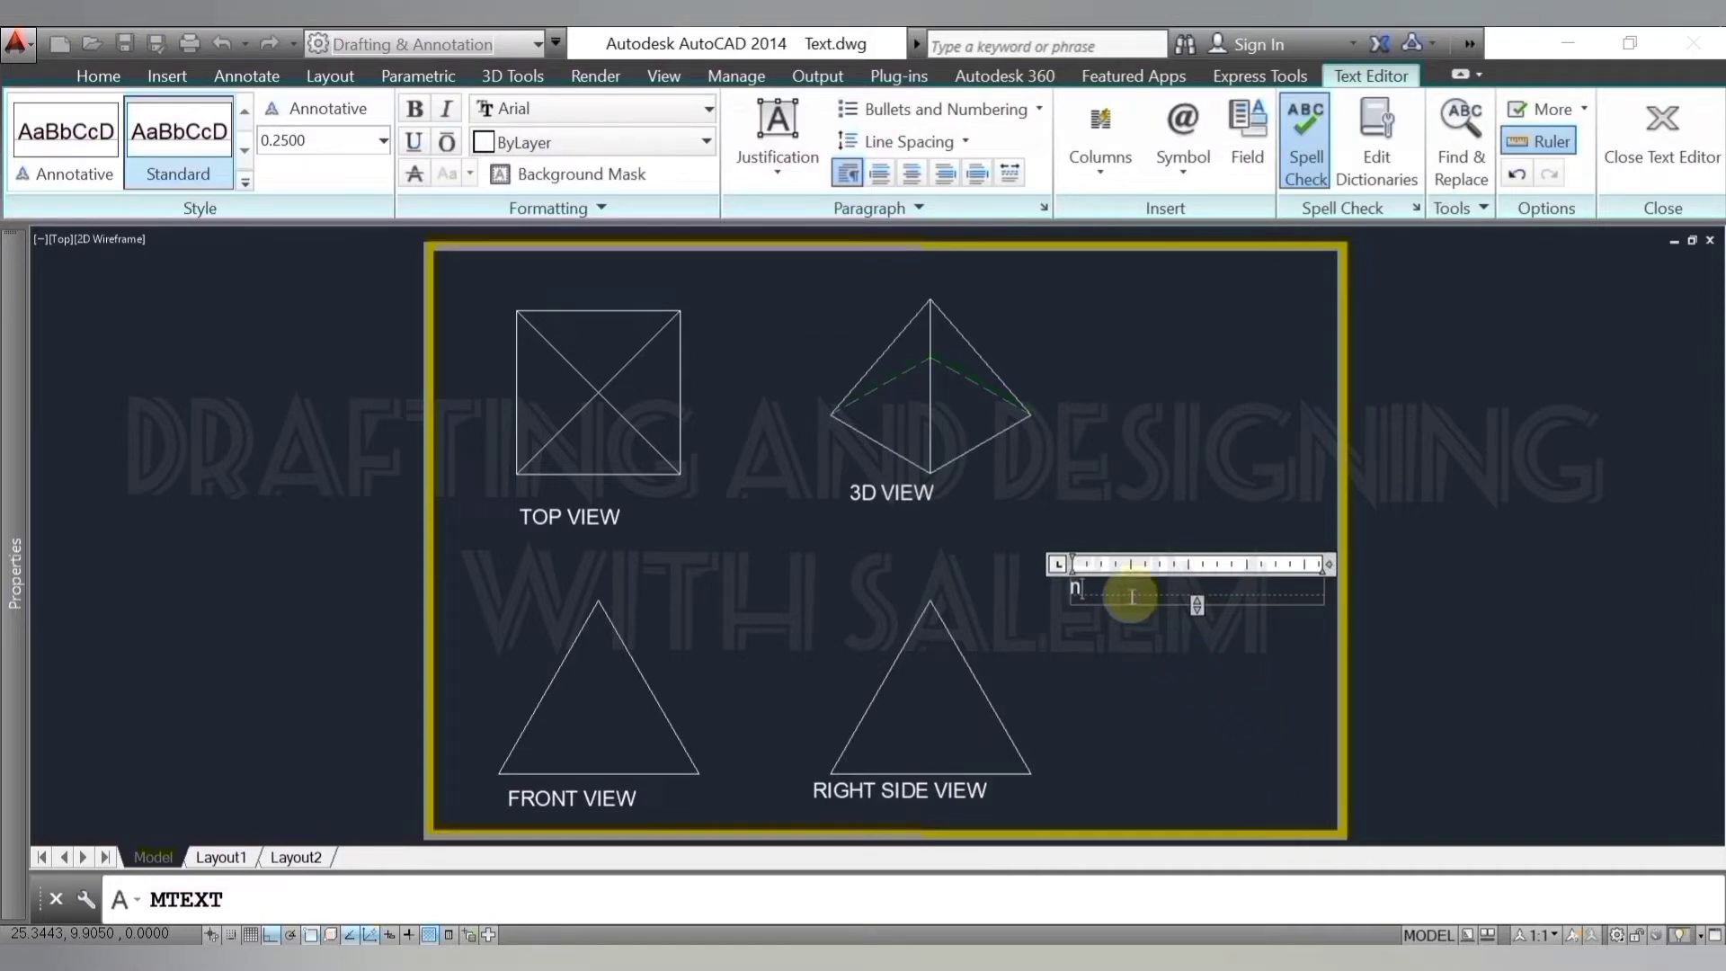
pyautogui.write('N')
pyautogui.write('ote')
pyautogui.write(':')
pyautogui.press('Return')
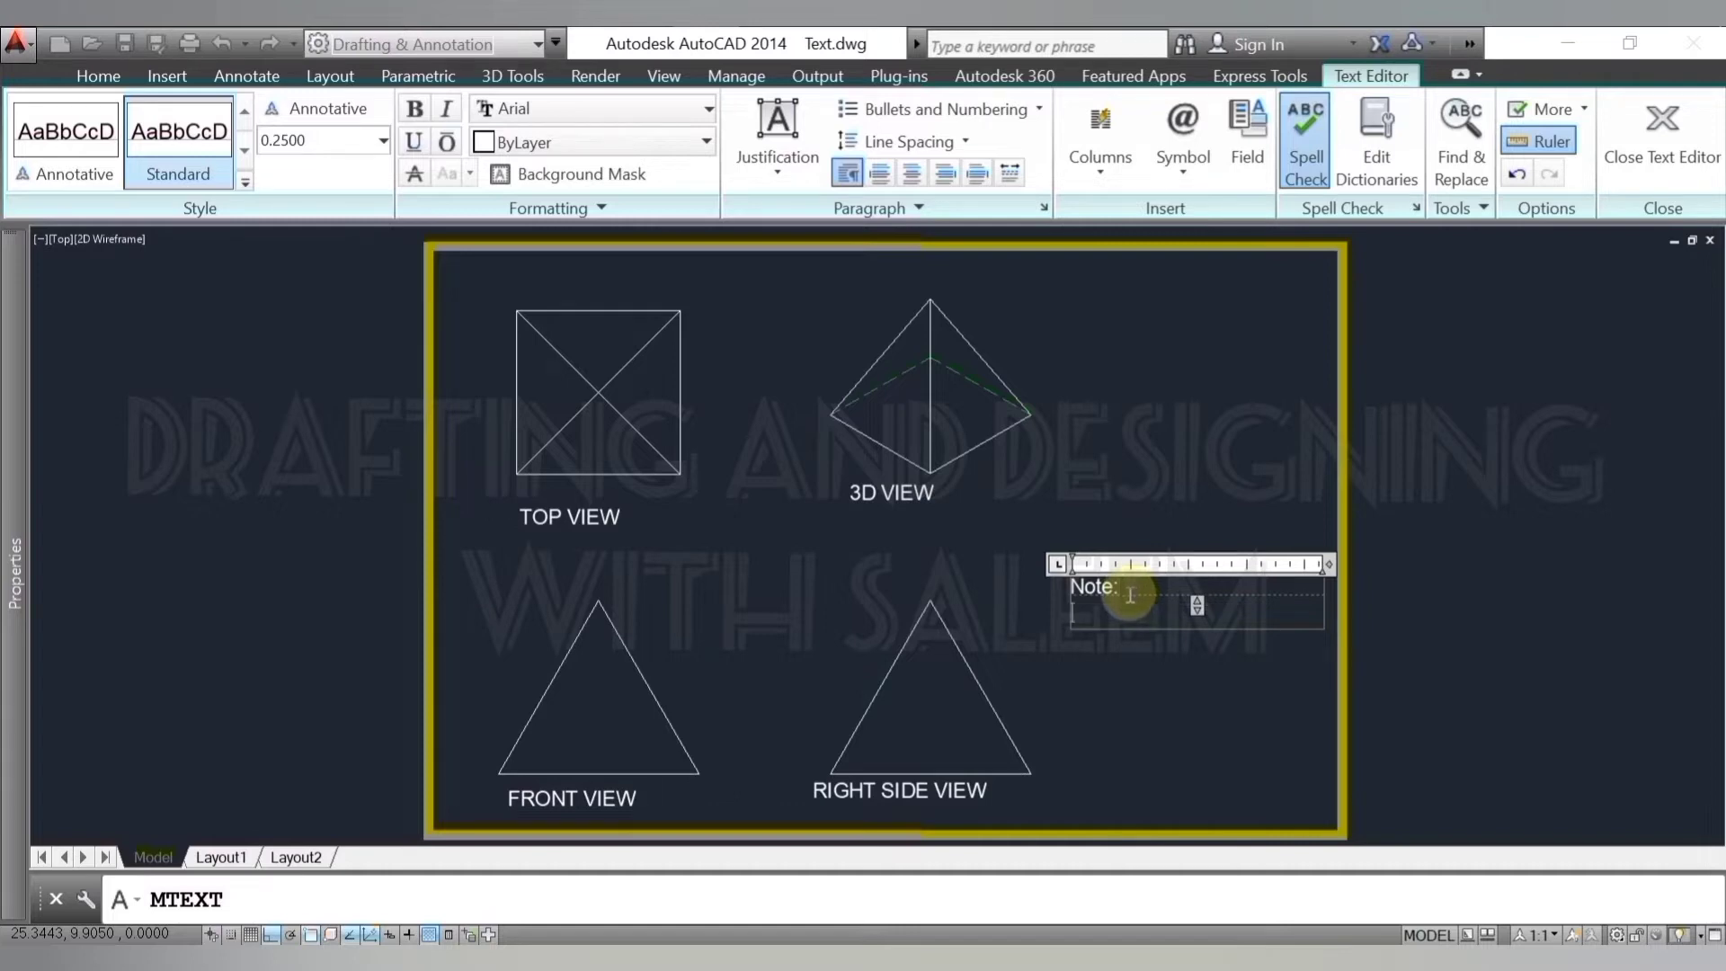
# - List TOP VIEW, FRONT VIEW, RIGHT SIDE VIEW and 'AND 3D VIEW IS SEEN IN THIS DRAWING' in the note
pyautogui.write('top')
pyautogui.press('BackSpace')
pyautogui.press('BackSpace')
pyautogui.press('BackSpace')
pyautogui.write('T')
pyautogui.write('OP VIEW')
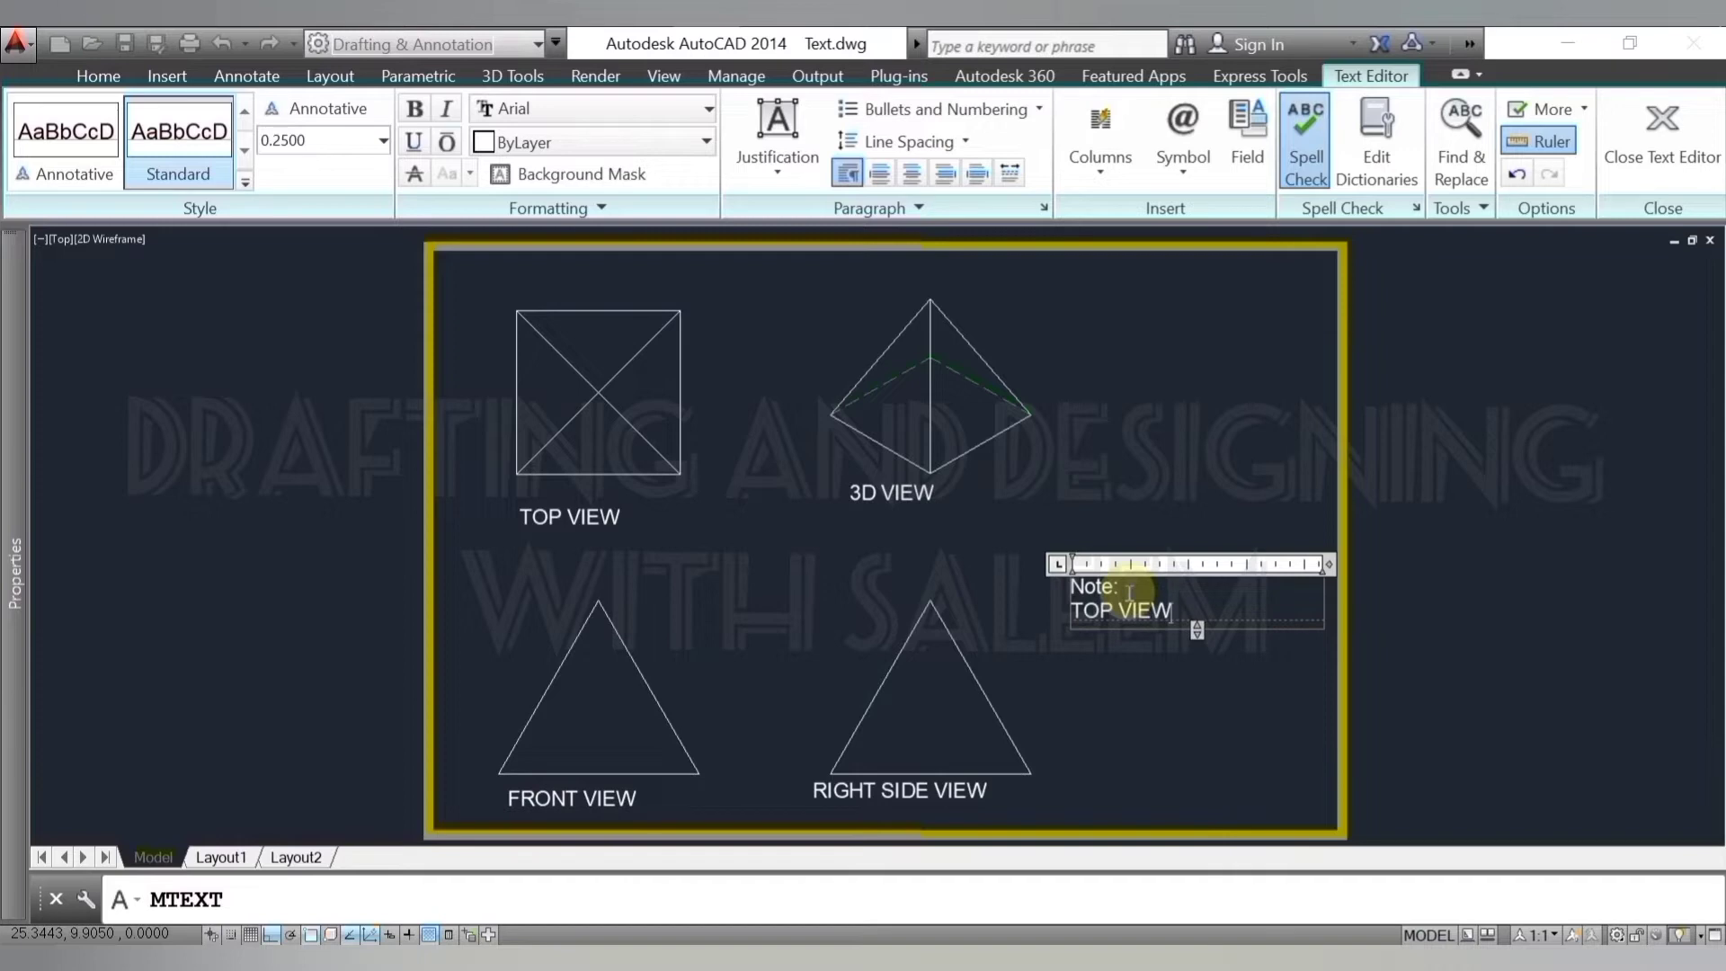
pyautogui.press('Return')
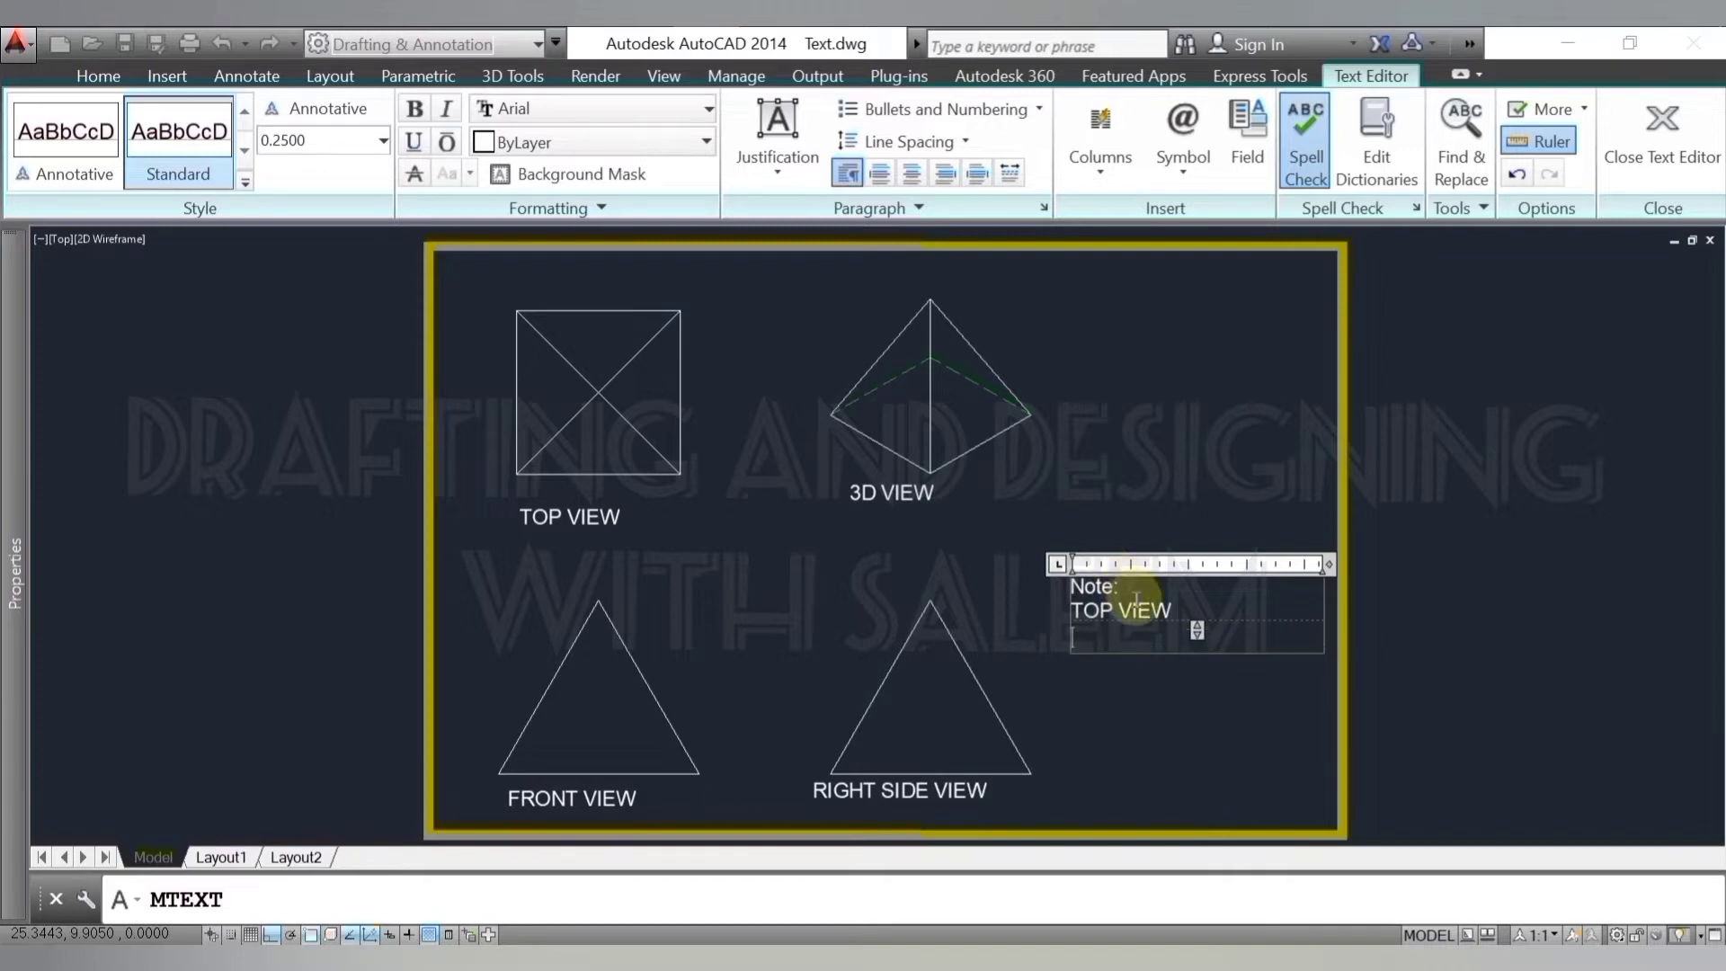
pyautogui.write('FRO')
pyautogui.write('NT VIE')
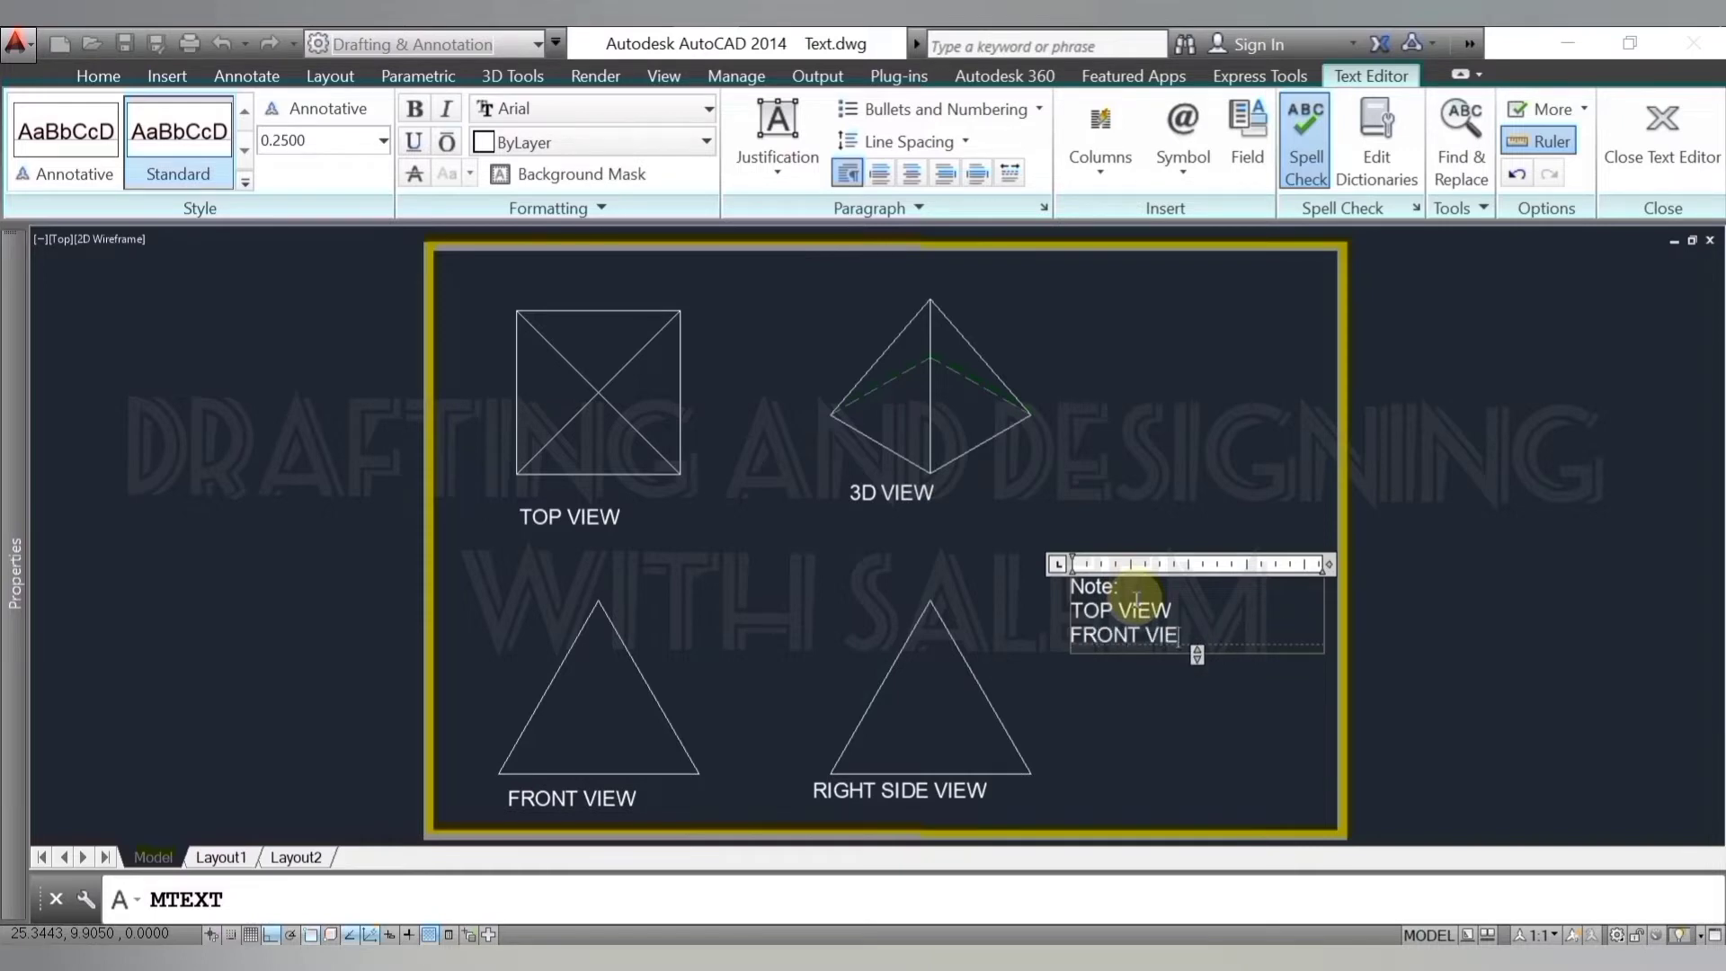
pyautogui.write('W')
pyautogui.press('Return')
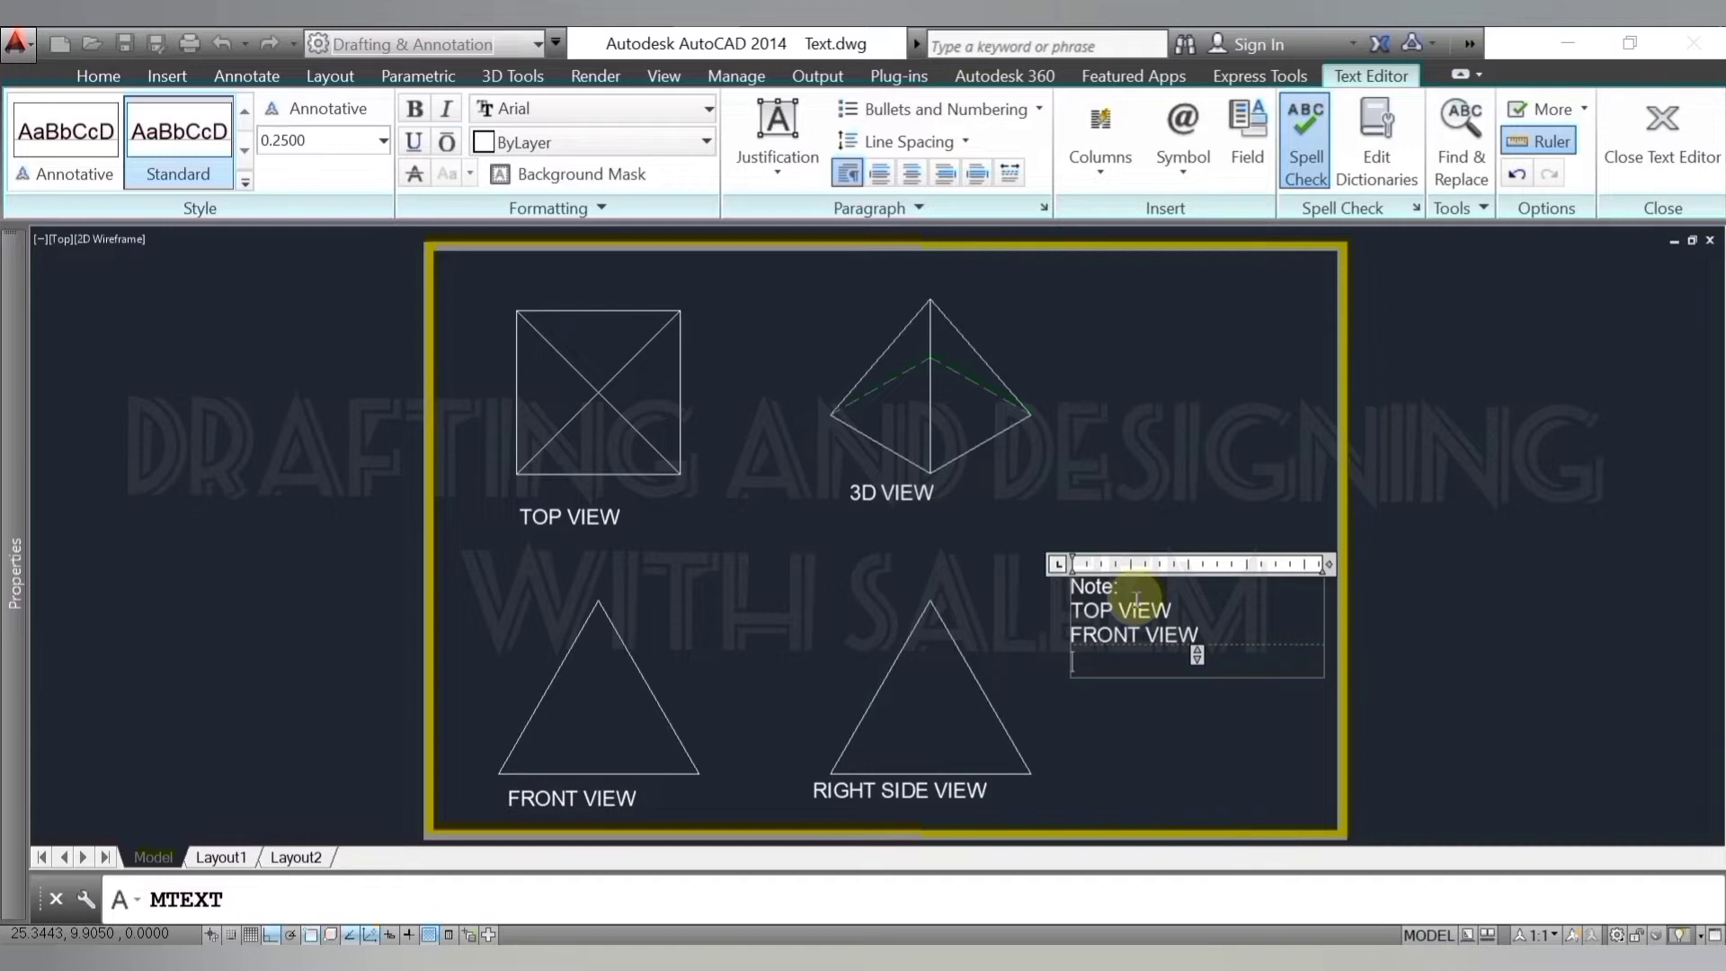
pyautogui.write('RIGHT')
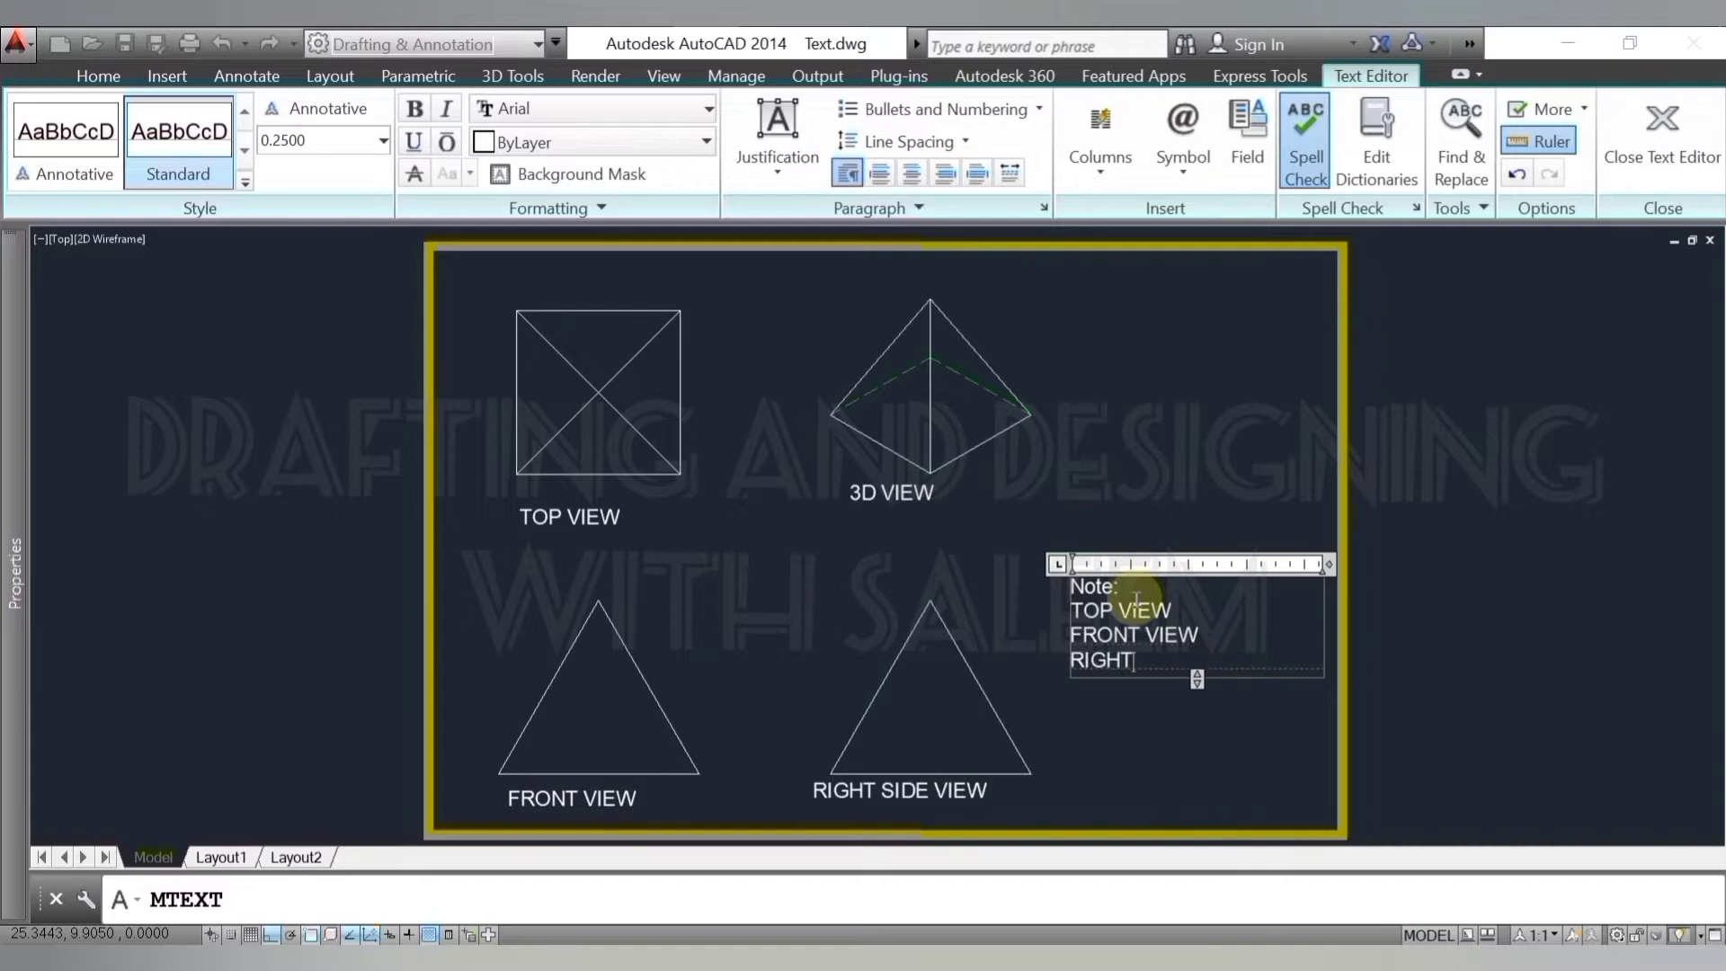
pyautogui.write(' SIDE VIE')
pyautogui.write('W')
pyautogui.press('Return')
pyautogui.write('AND ')
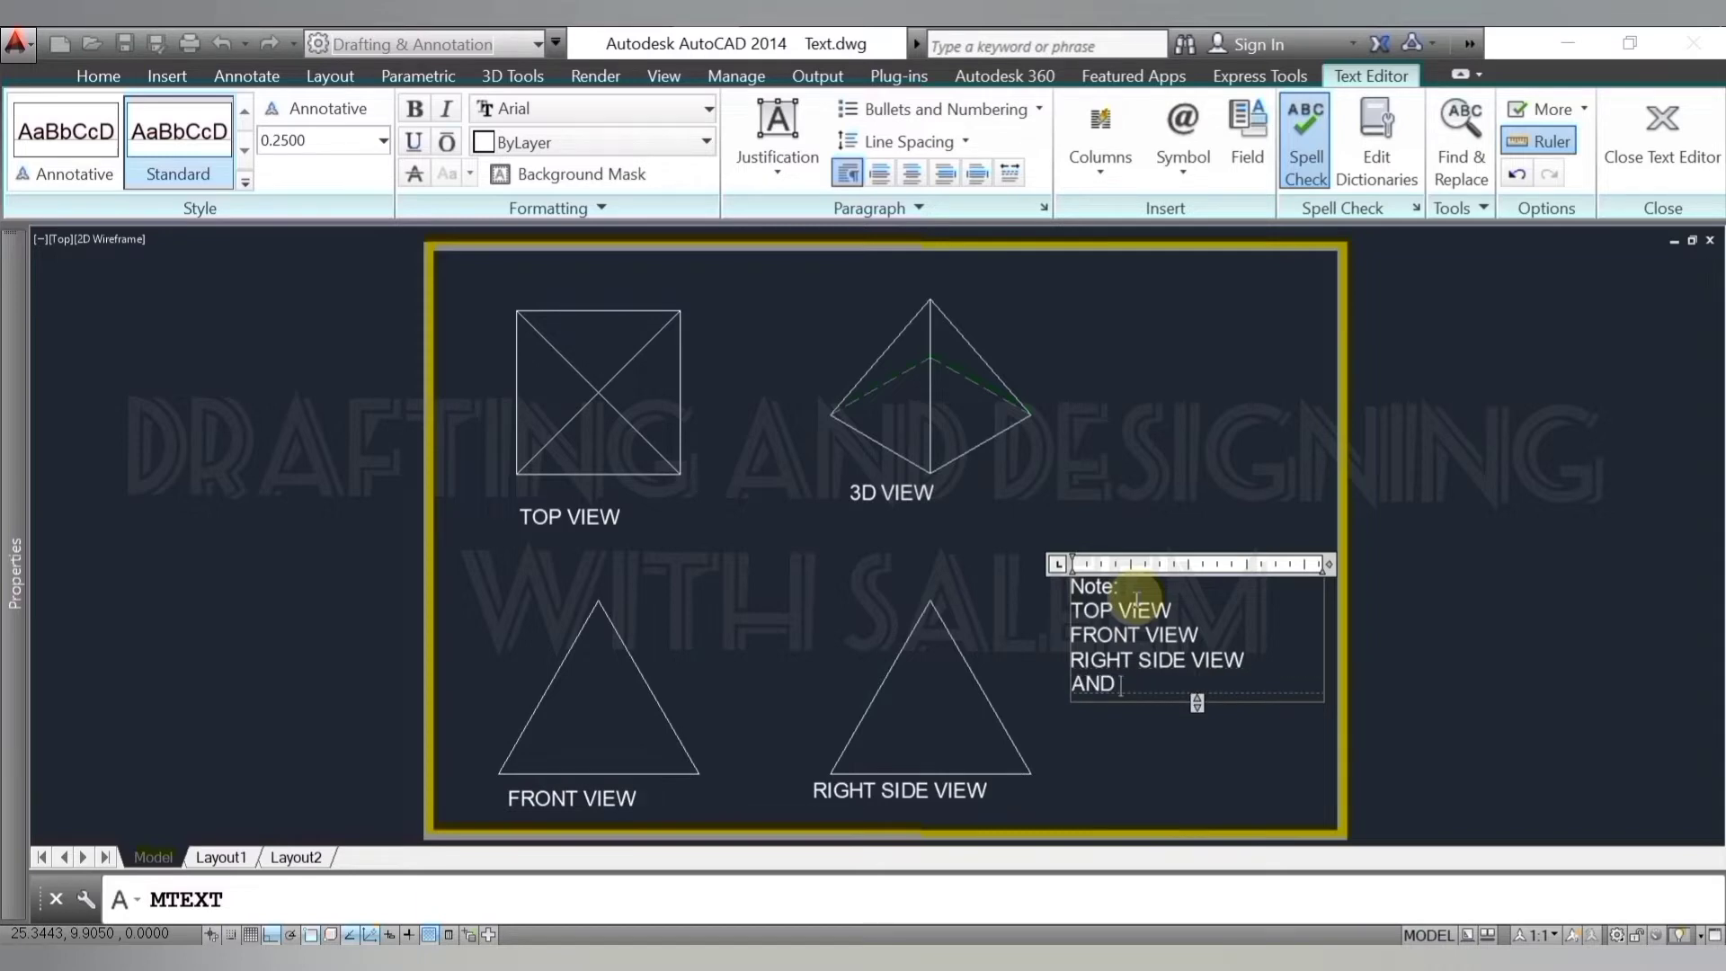
pyautogui.write('3D')
pyautogui.write(' VIEW')
pyautogui.write(' IS SE')
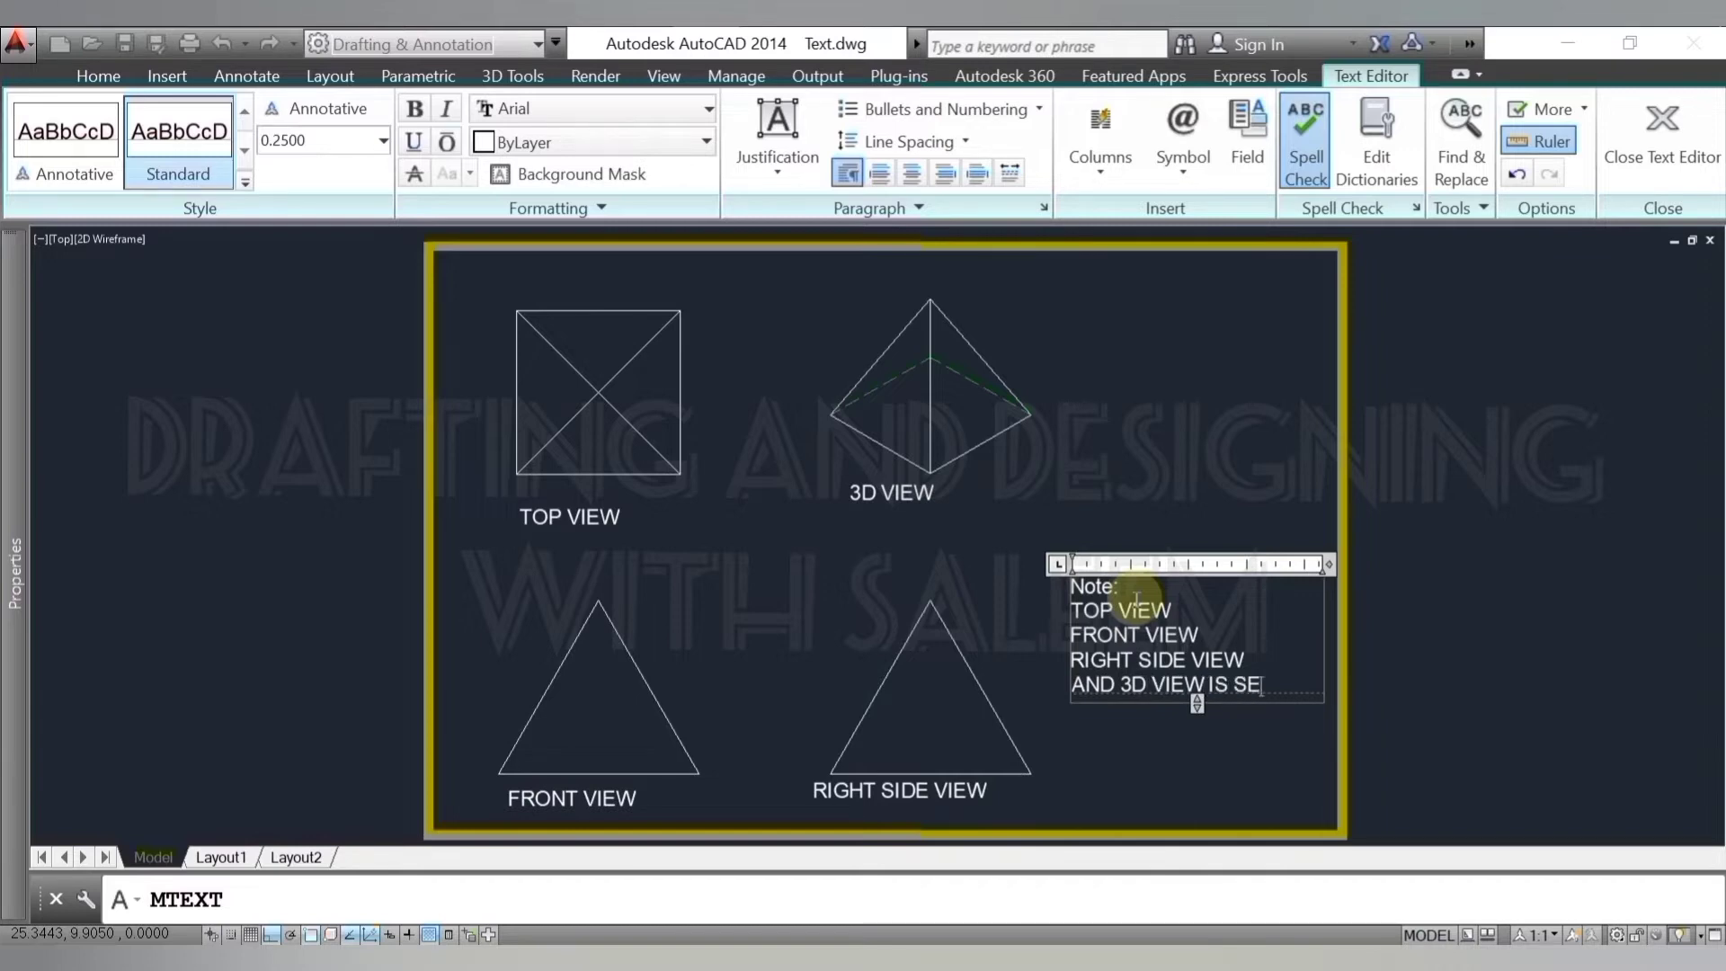
pyautogui.write('EN IN')
pyautogui.write(' THES')
pyautogui.press('BackSpace')
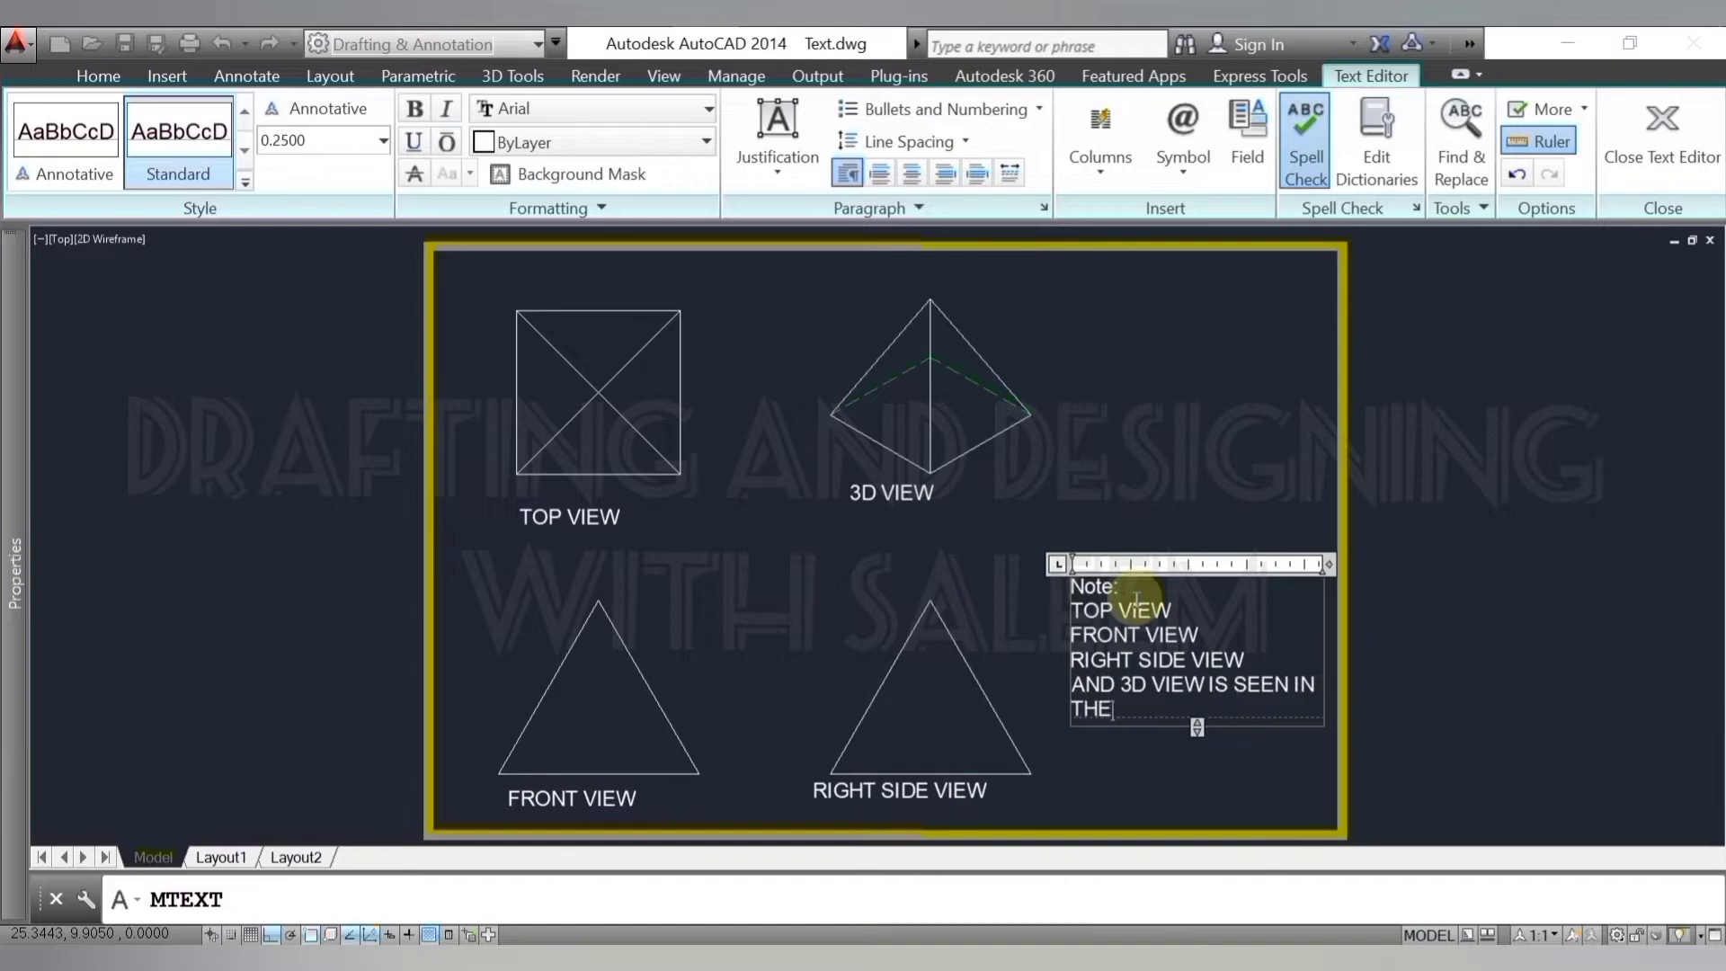
pyautogui.press('BackSpace')
pyautogui.press('BackSpace')
pyautogui.write('HIS ')
pyautogui.write('DRAWIN')
pyautogui.write('G')
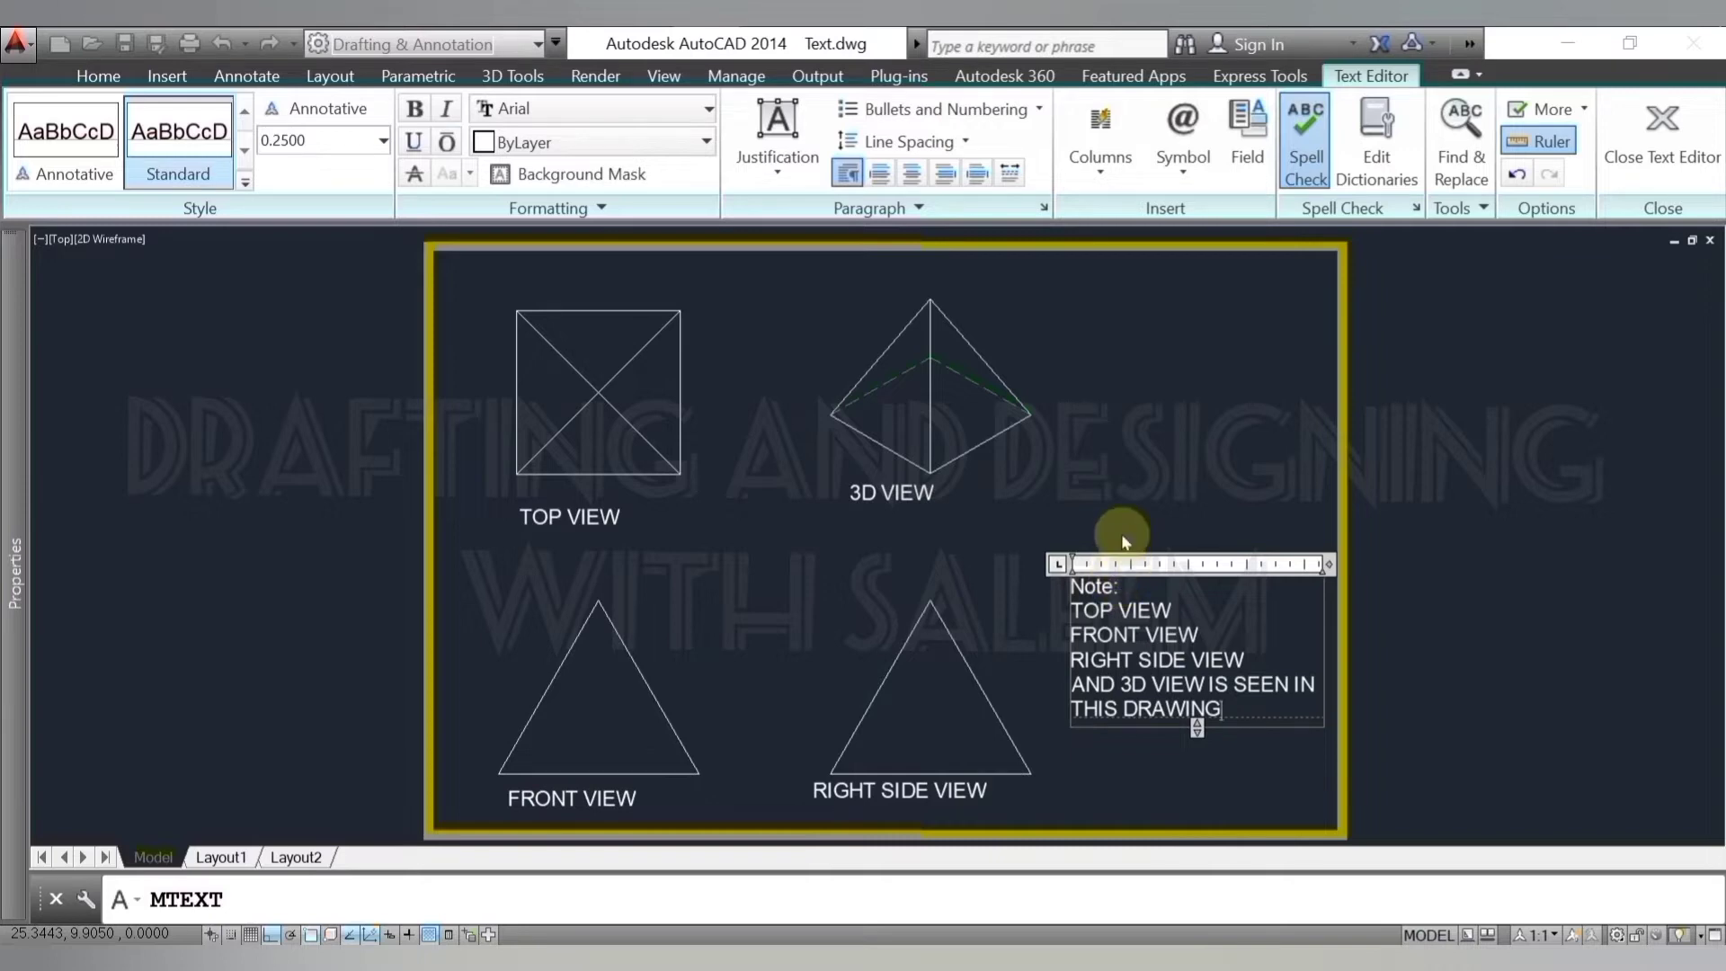
pyautogui.click(1131, 486)
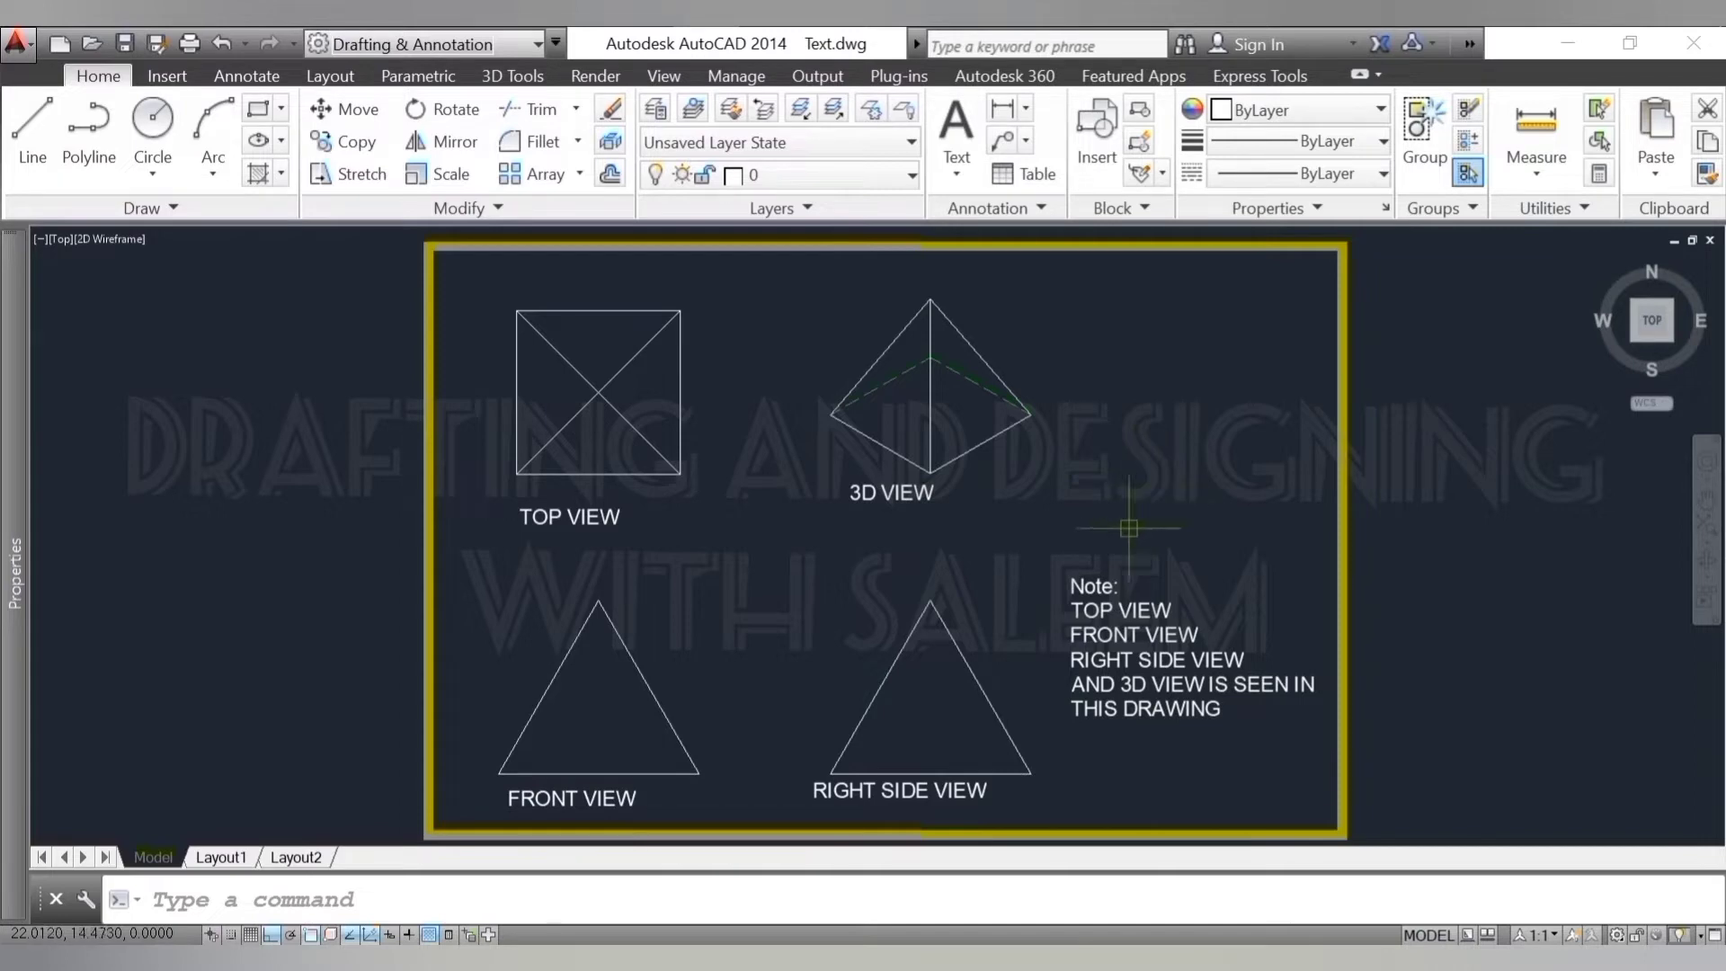
pyautogui.click(576, 518)
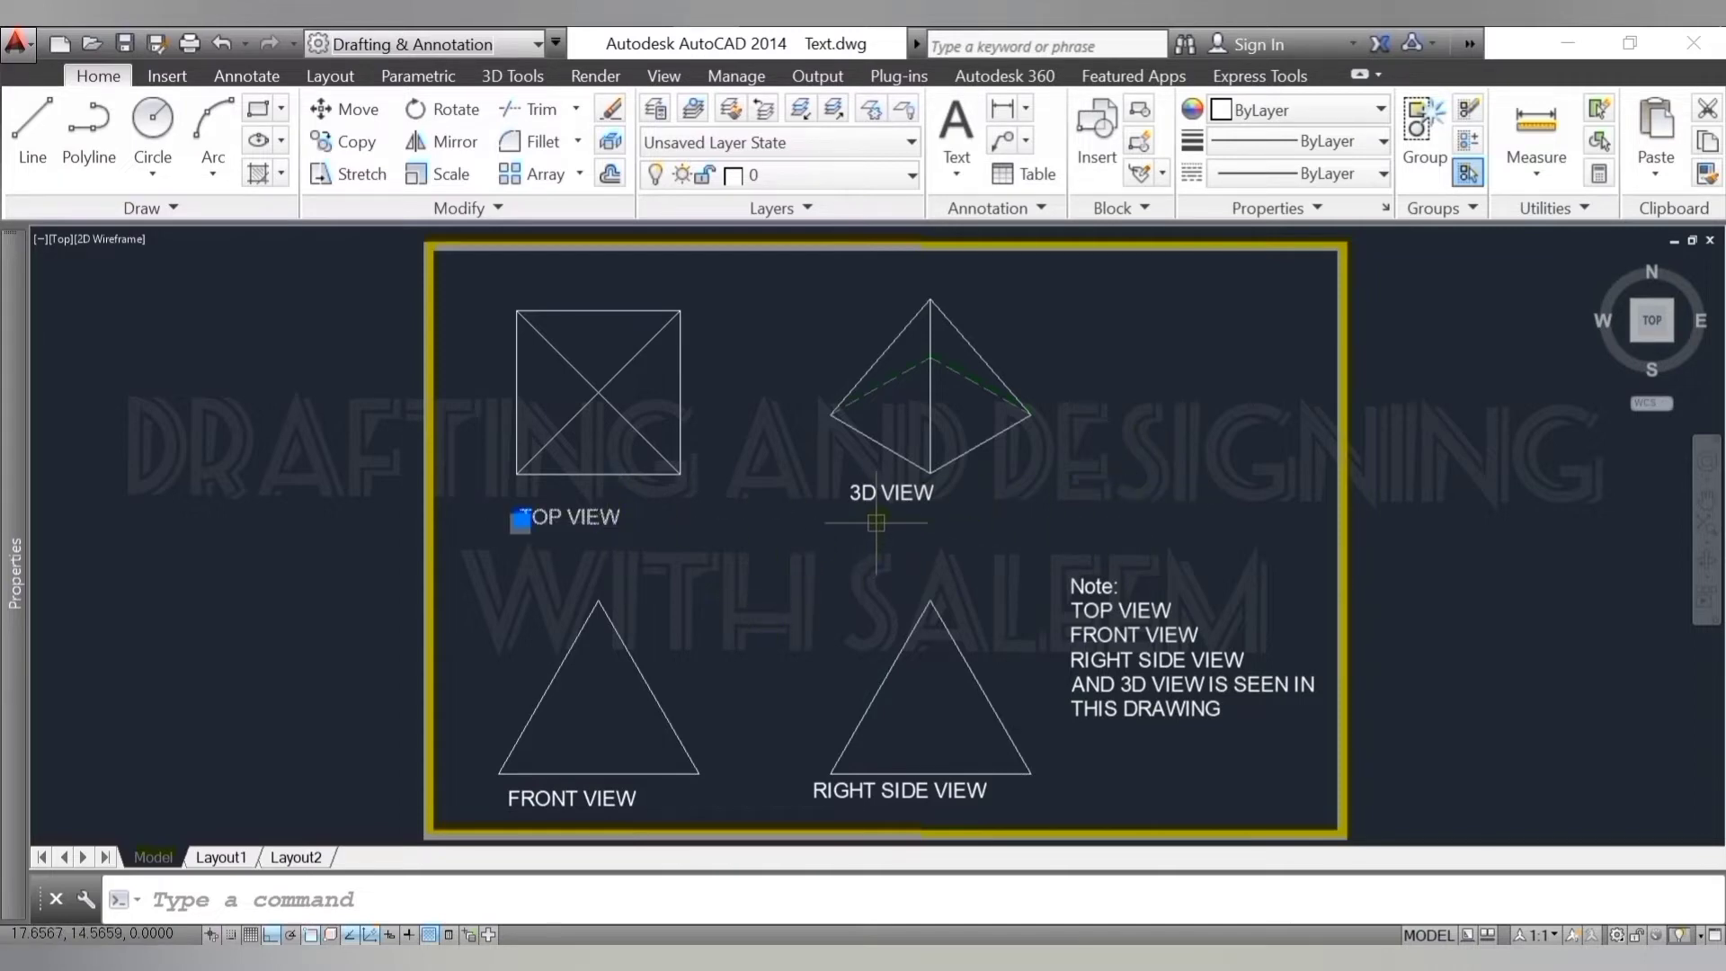
pyautogui.click(885, 495)
pyautogui.click(639, 798)
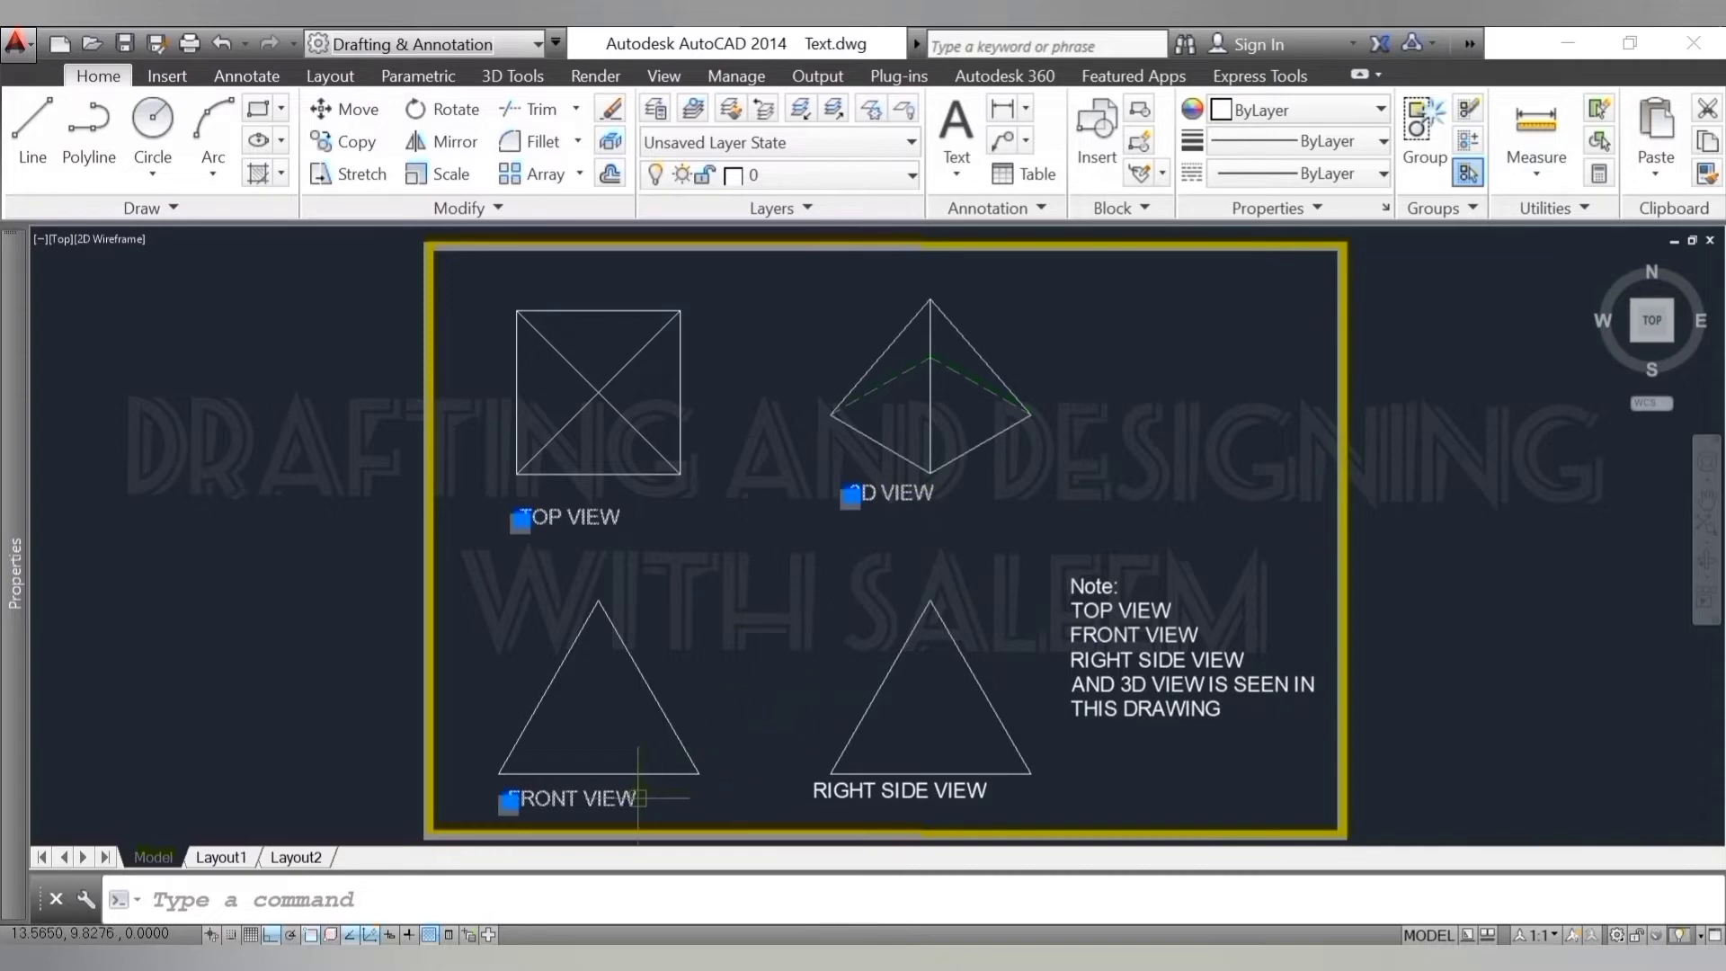
pyautogui.click(849, 791)
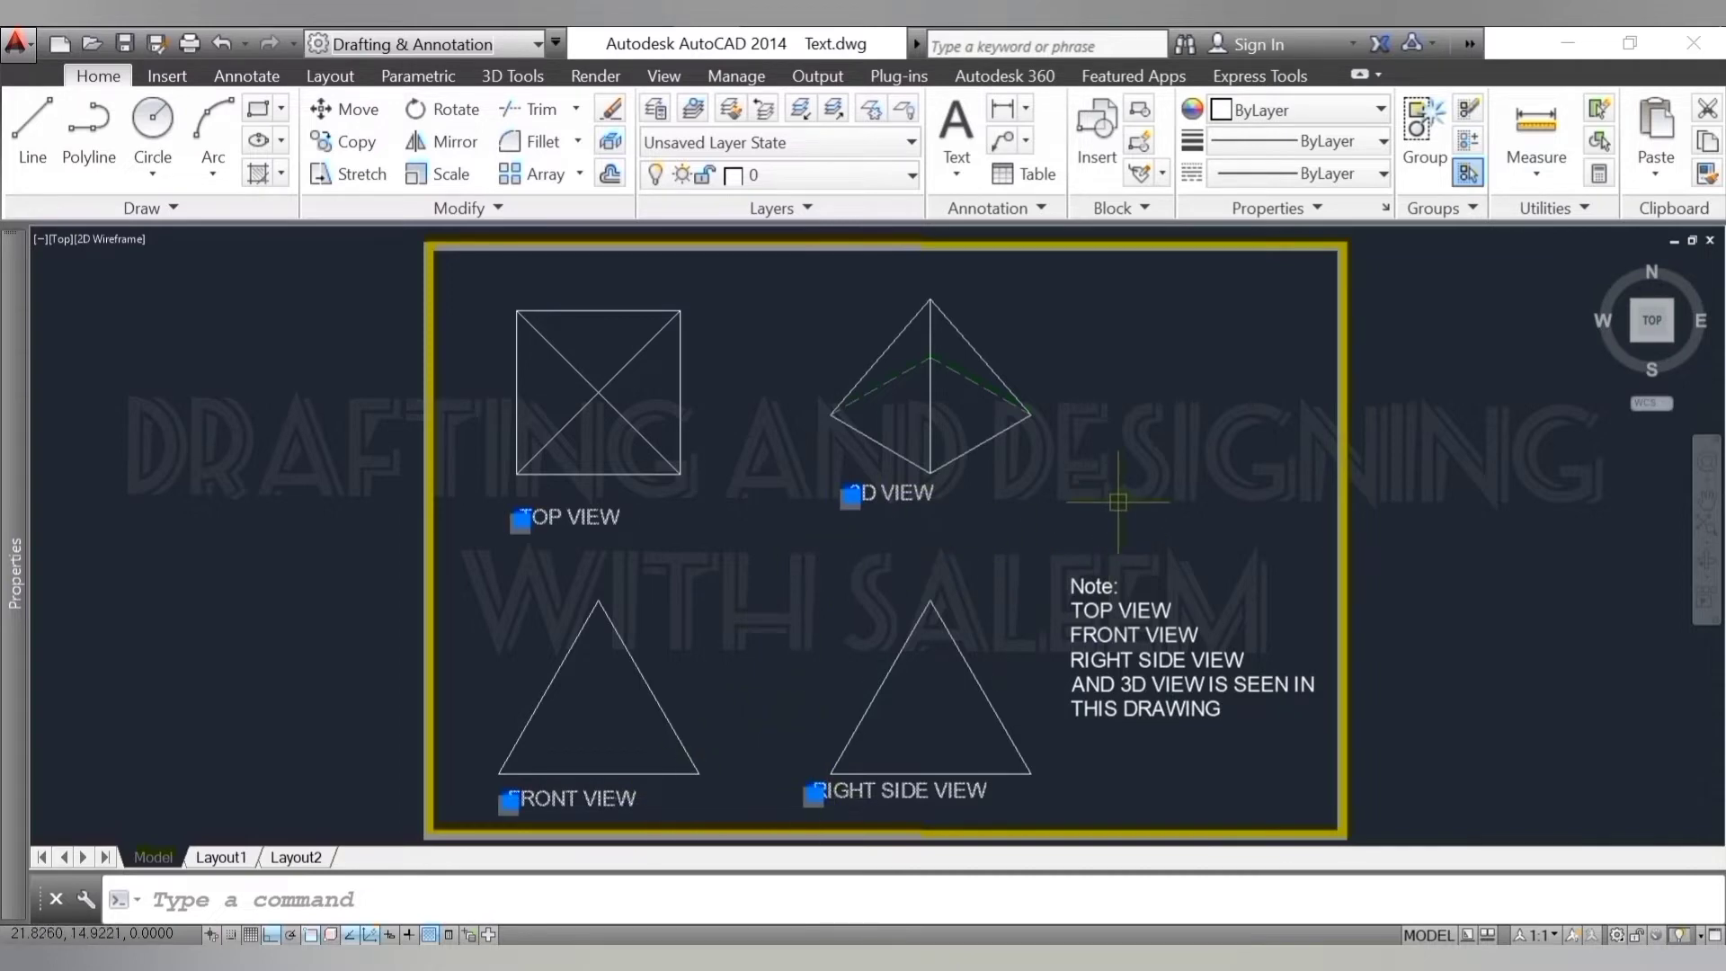
pyautogui.press('Escape')
pyautogui.click(1119, 663)
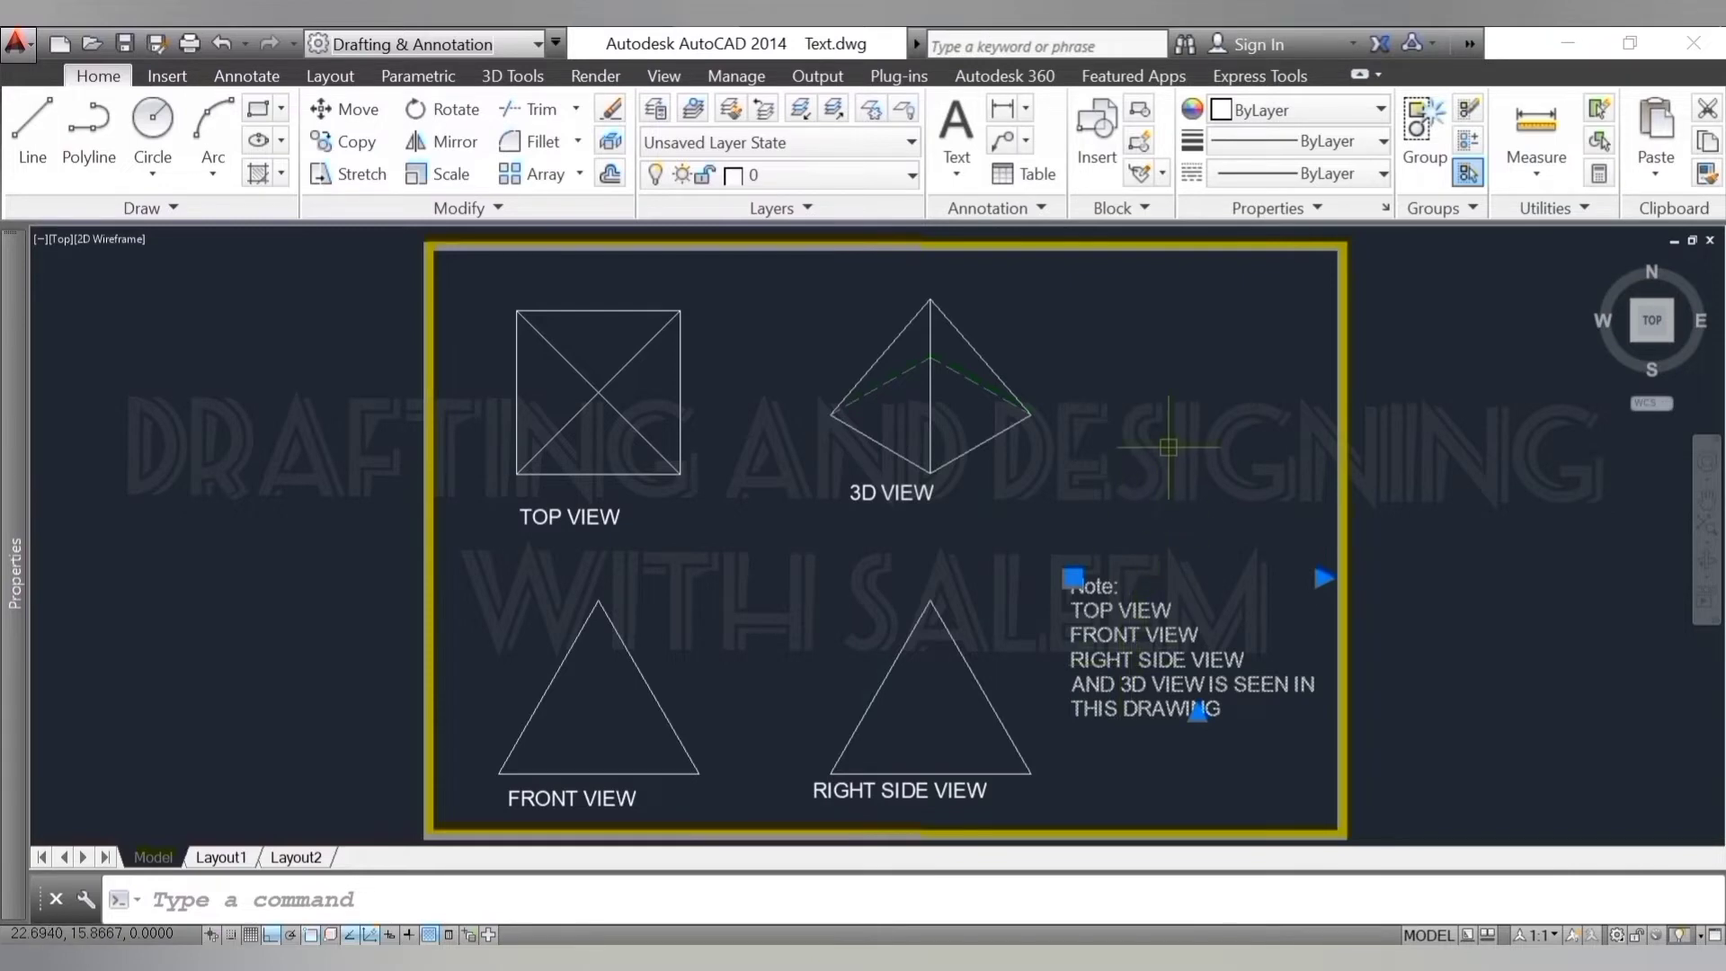
pyautogui.press('Escape')
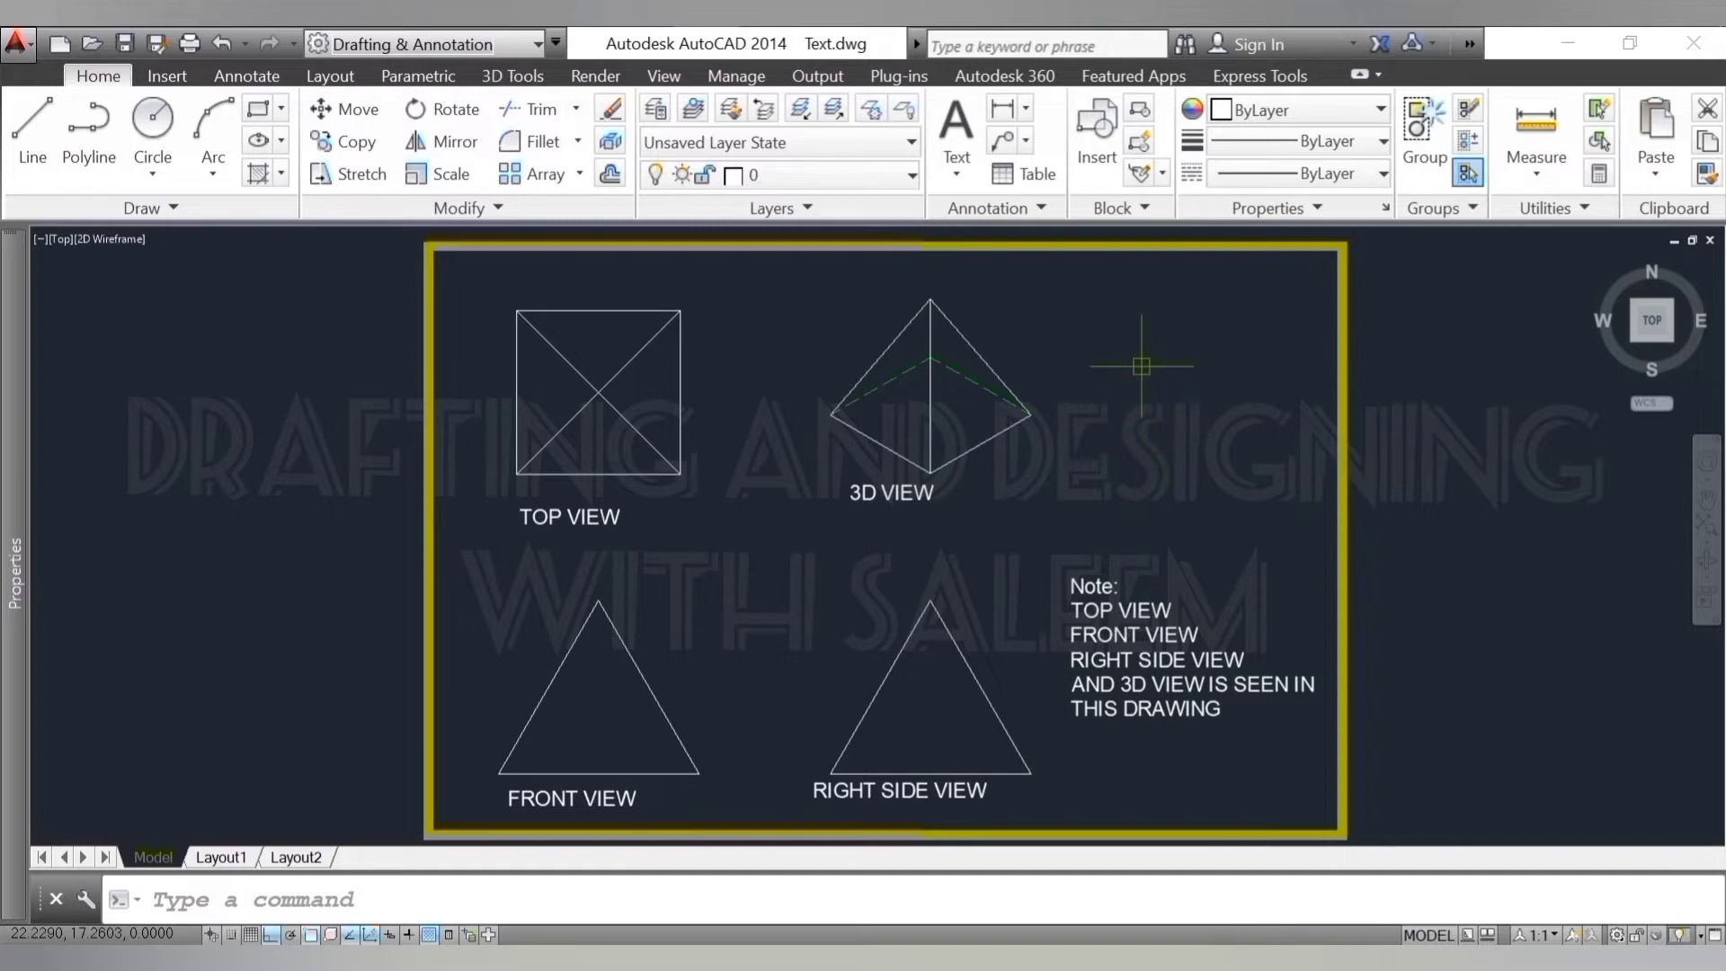
# - Start default-height single-line text at the upper right with lines TOP VIEW and FRONT VIEW
pyautogui.click(957, 163)
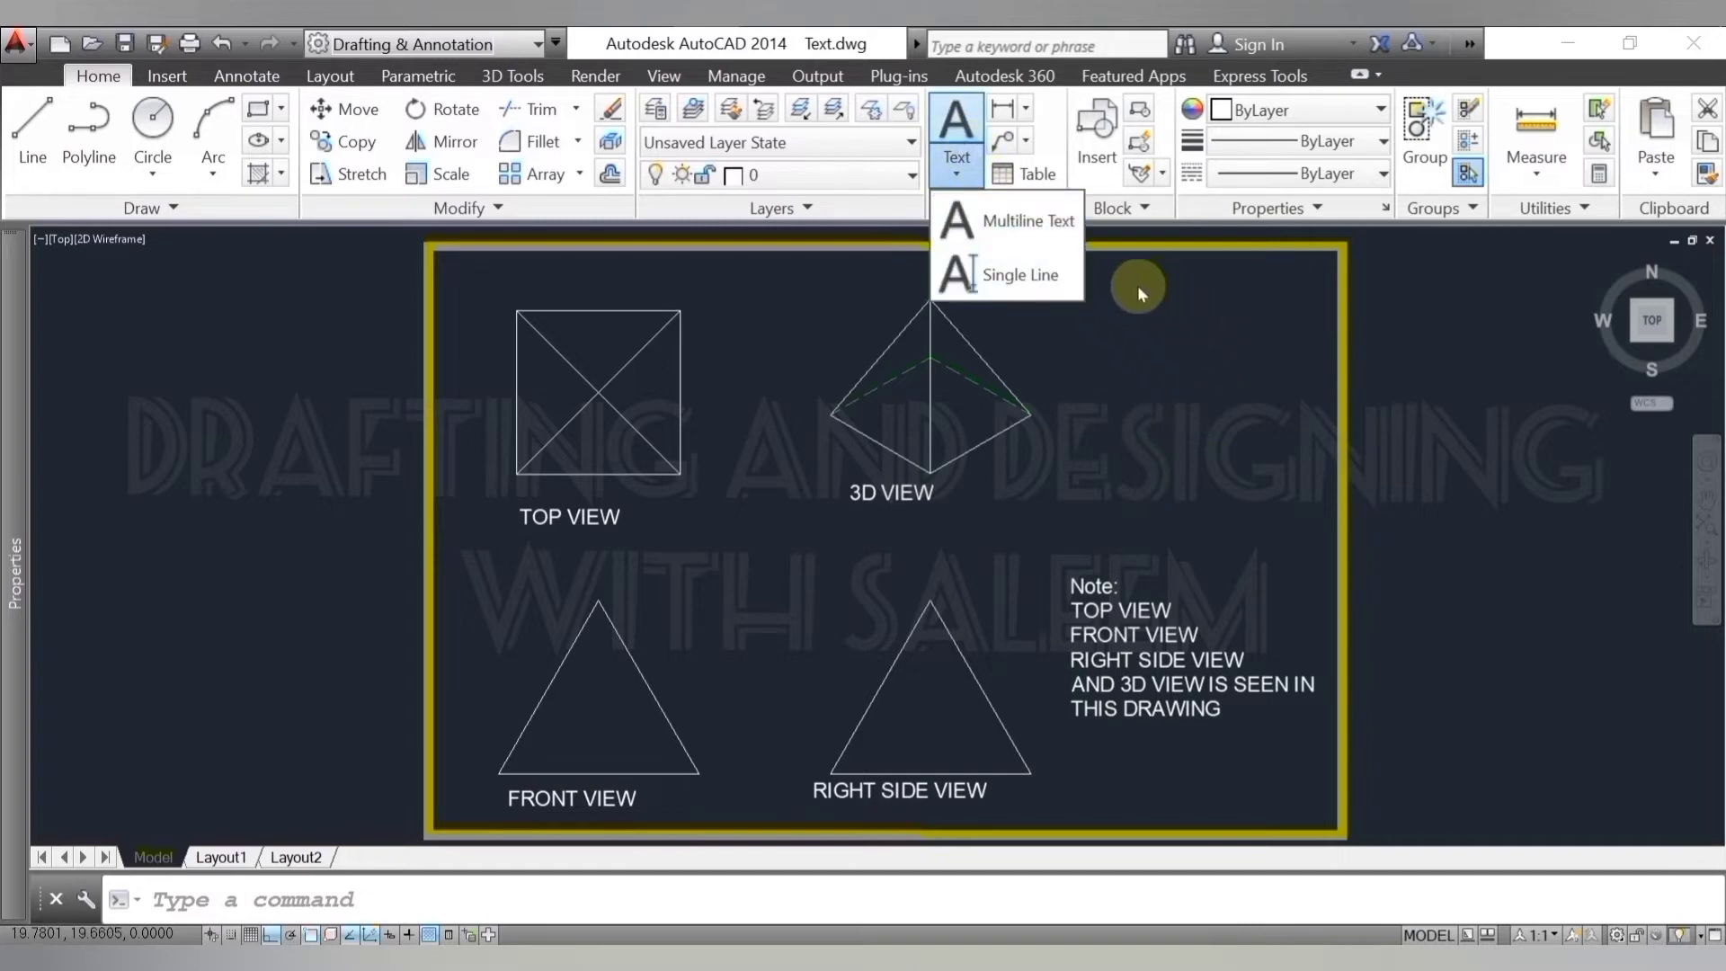
pyautogui.click(1020, 274)
pyautogui.click(1101, 340)
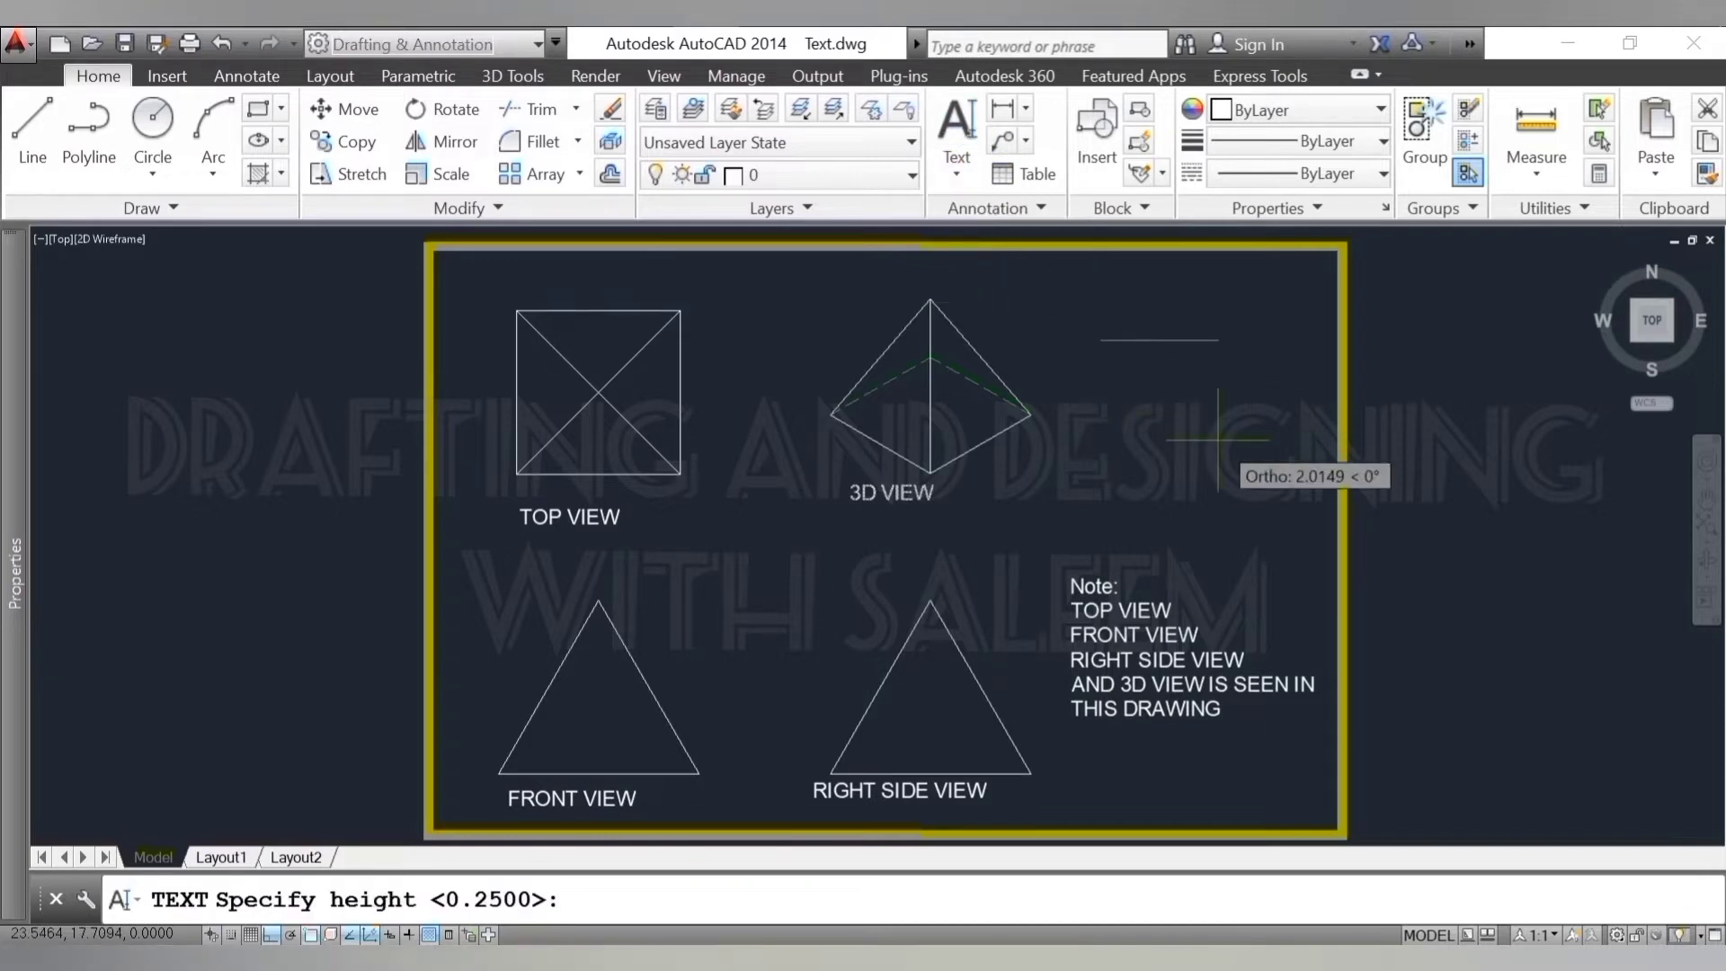
pyautogui.press('Return')
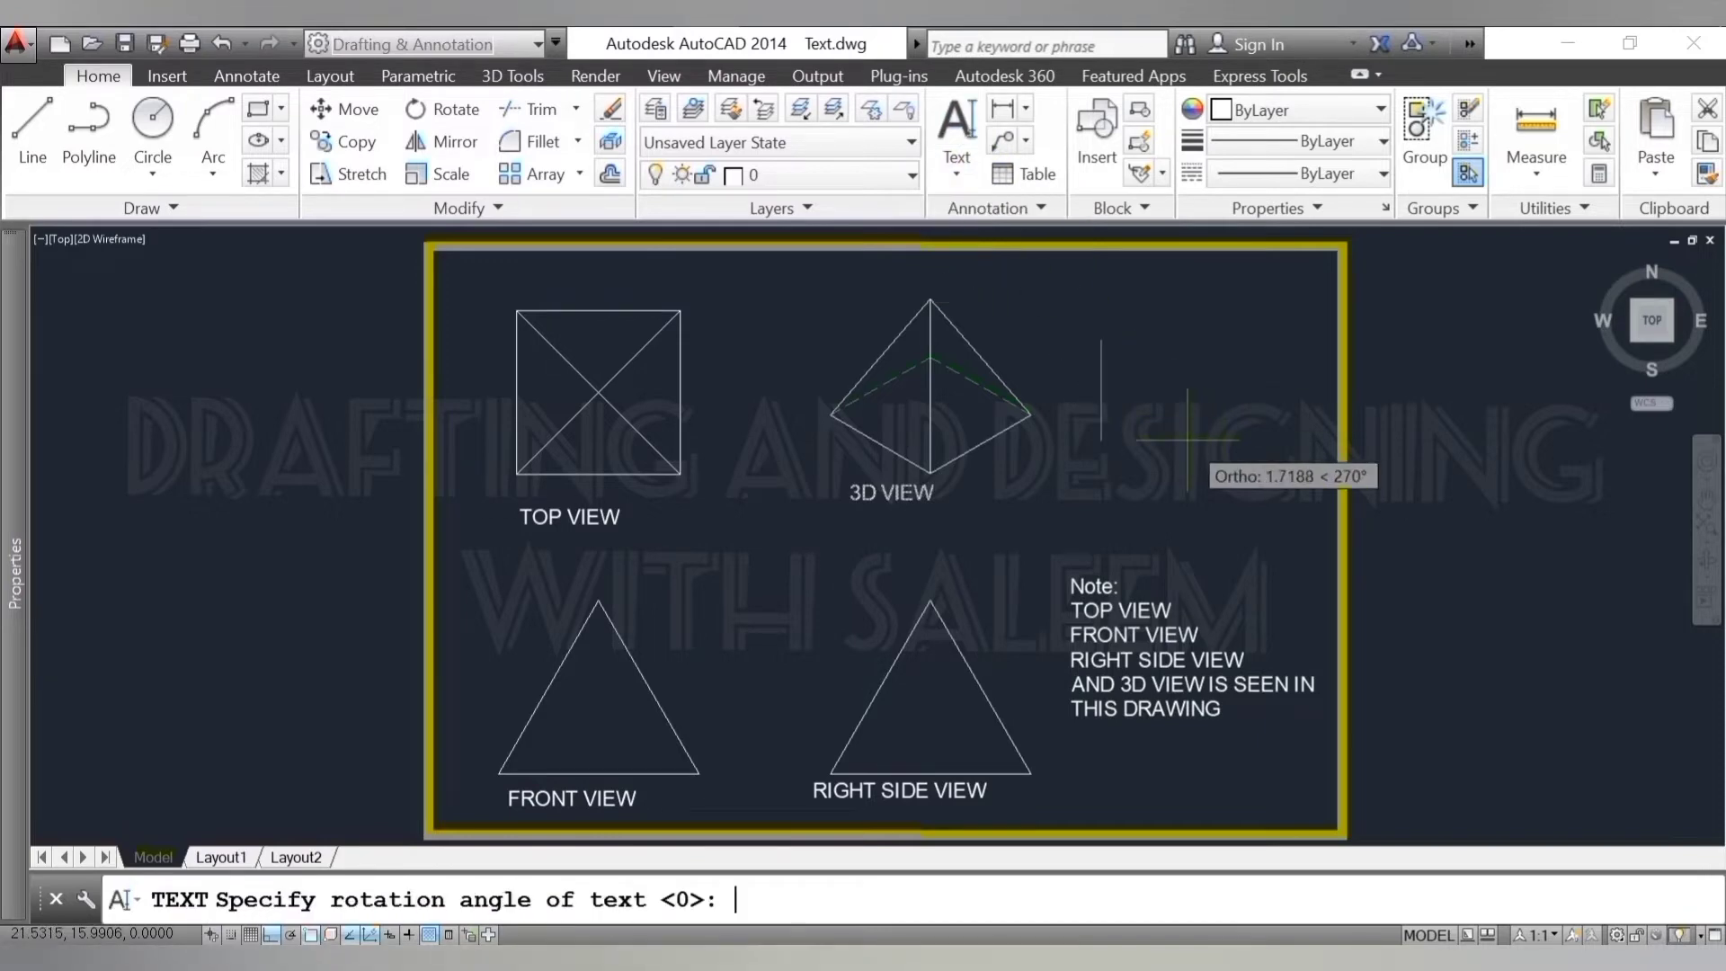
pyautogui.press('Return')
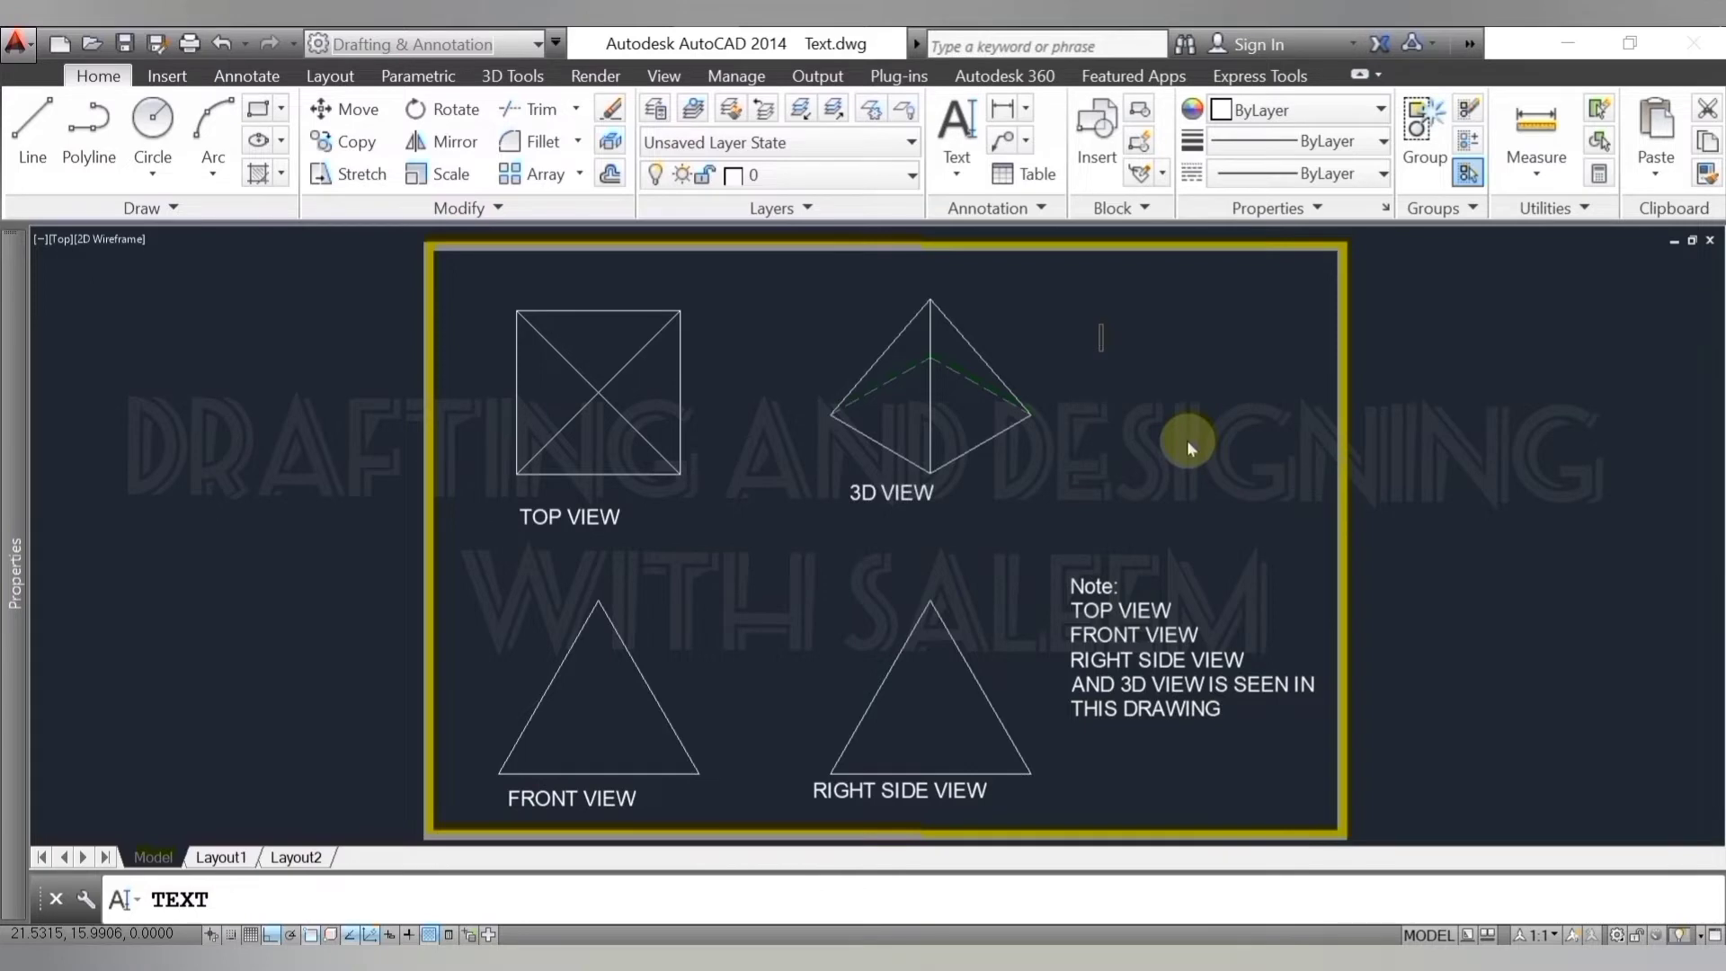
pyautogui.write('TOP')
pyautogui.write(' VIEW')
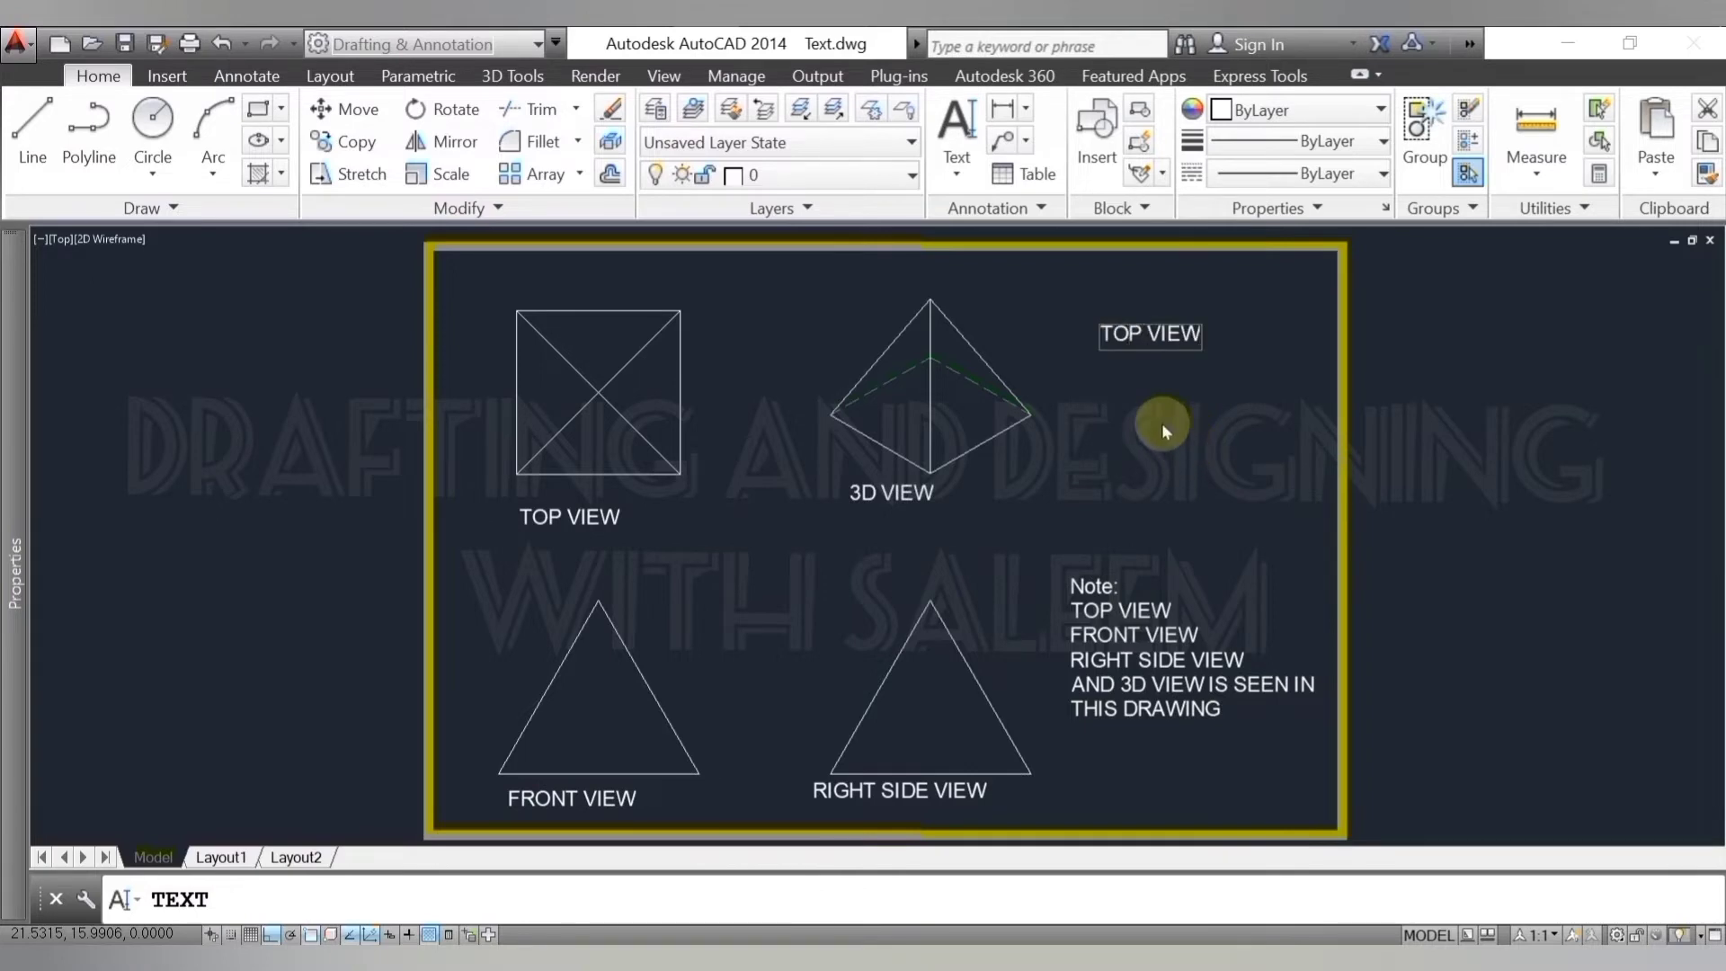
pyautogui.press('Return')
pyautogui.write('FRONT VIEW')
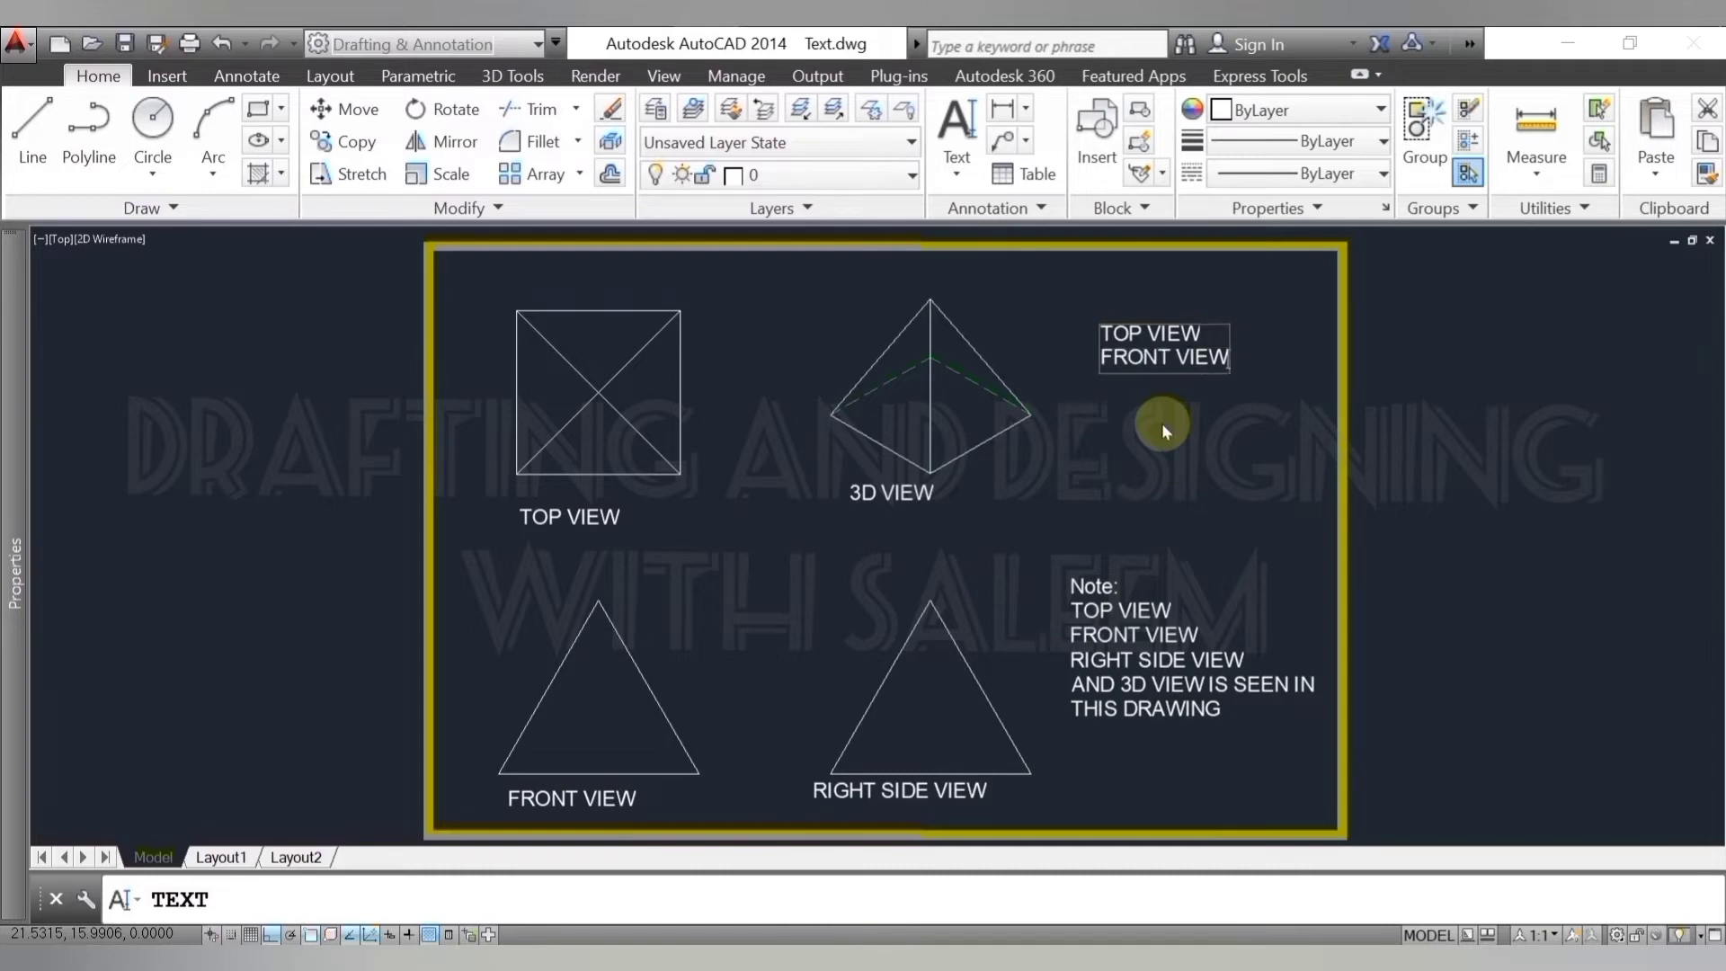
pyautogui.press('Return')
# - Add the lines RIGHT SIDE VIEW, 'AND 3D VIEW IS SEEN' and 'IN THIS DRAWING'
pyautogui.press('BackSpace')
pyautogui.write('RIGHT S')
pyautogui.write('IDE V')
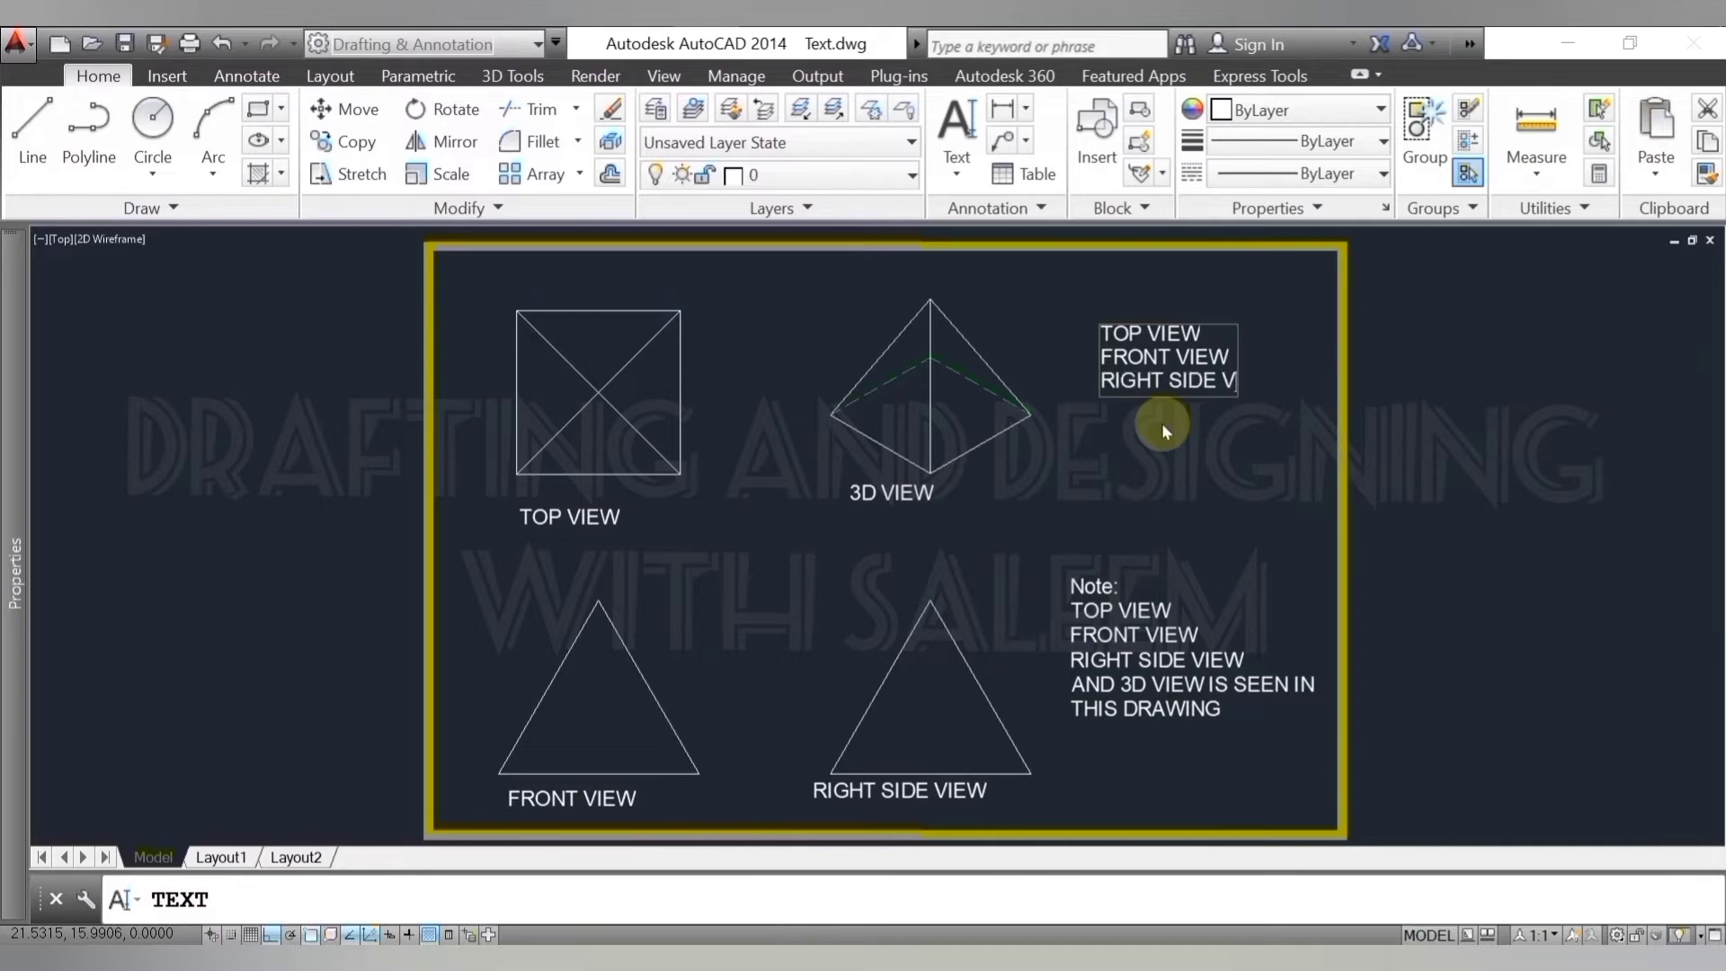
pyautogui.write('IEW')
pyautogui.press('Return')
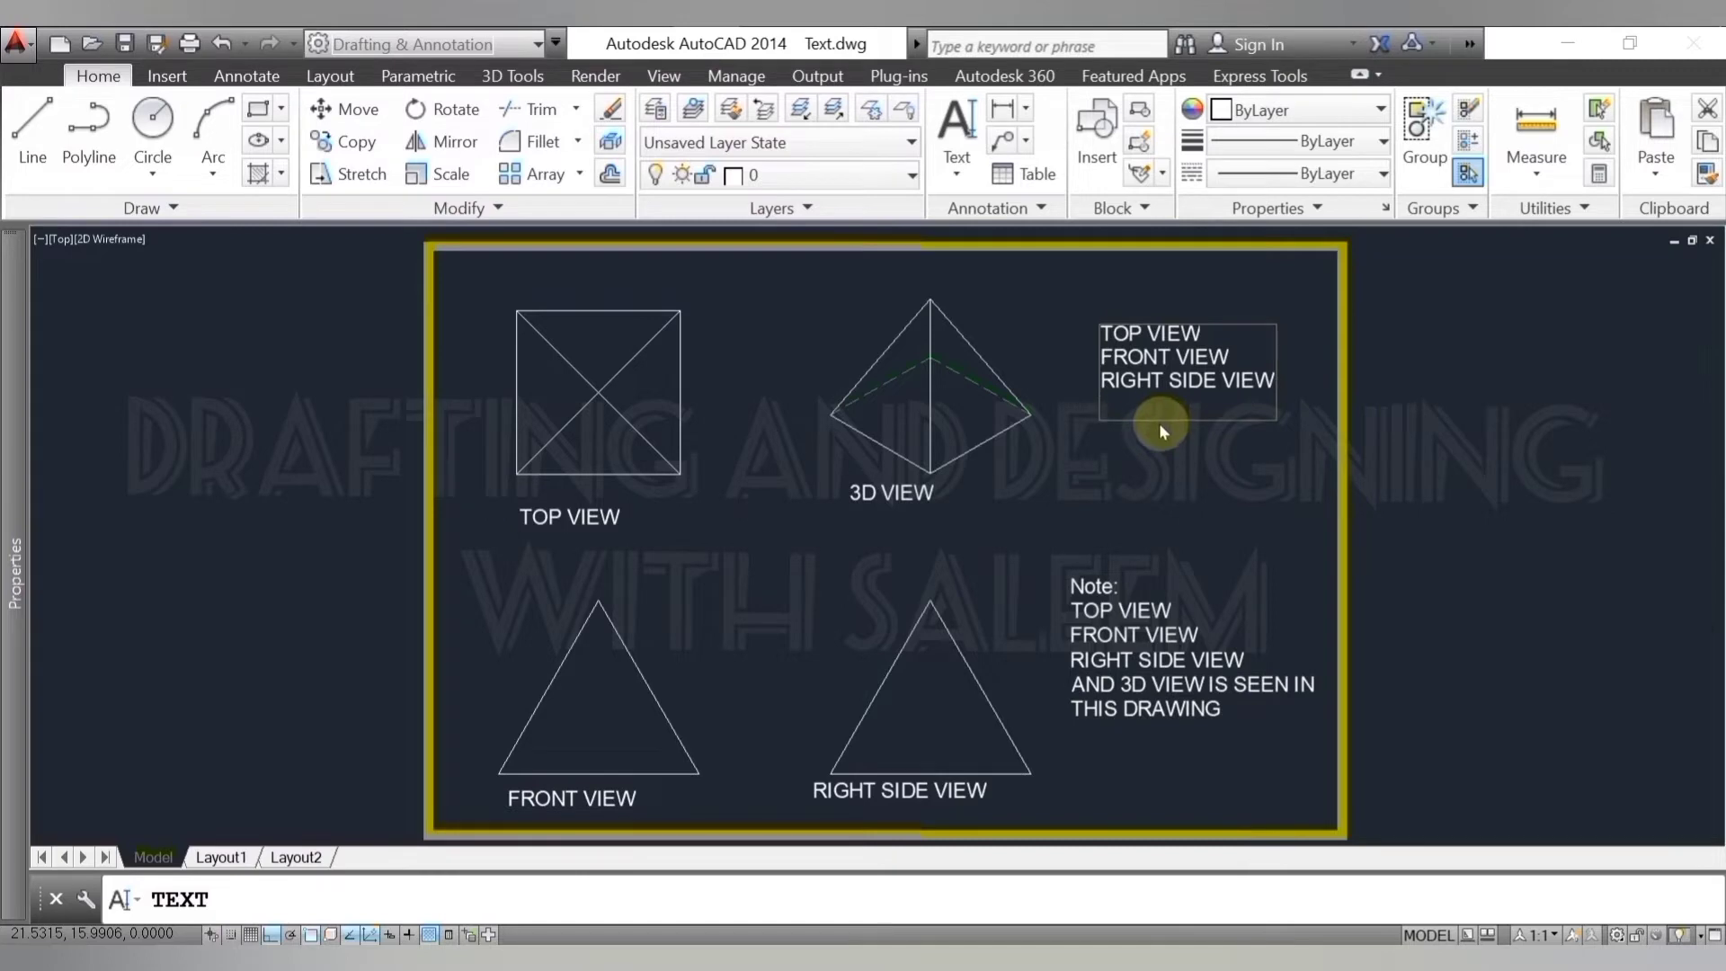
pyautogui.write('AND')
pyautogui.write(' 3D')
pyautogui.write(' VIEW I')
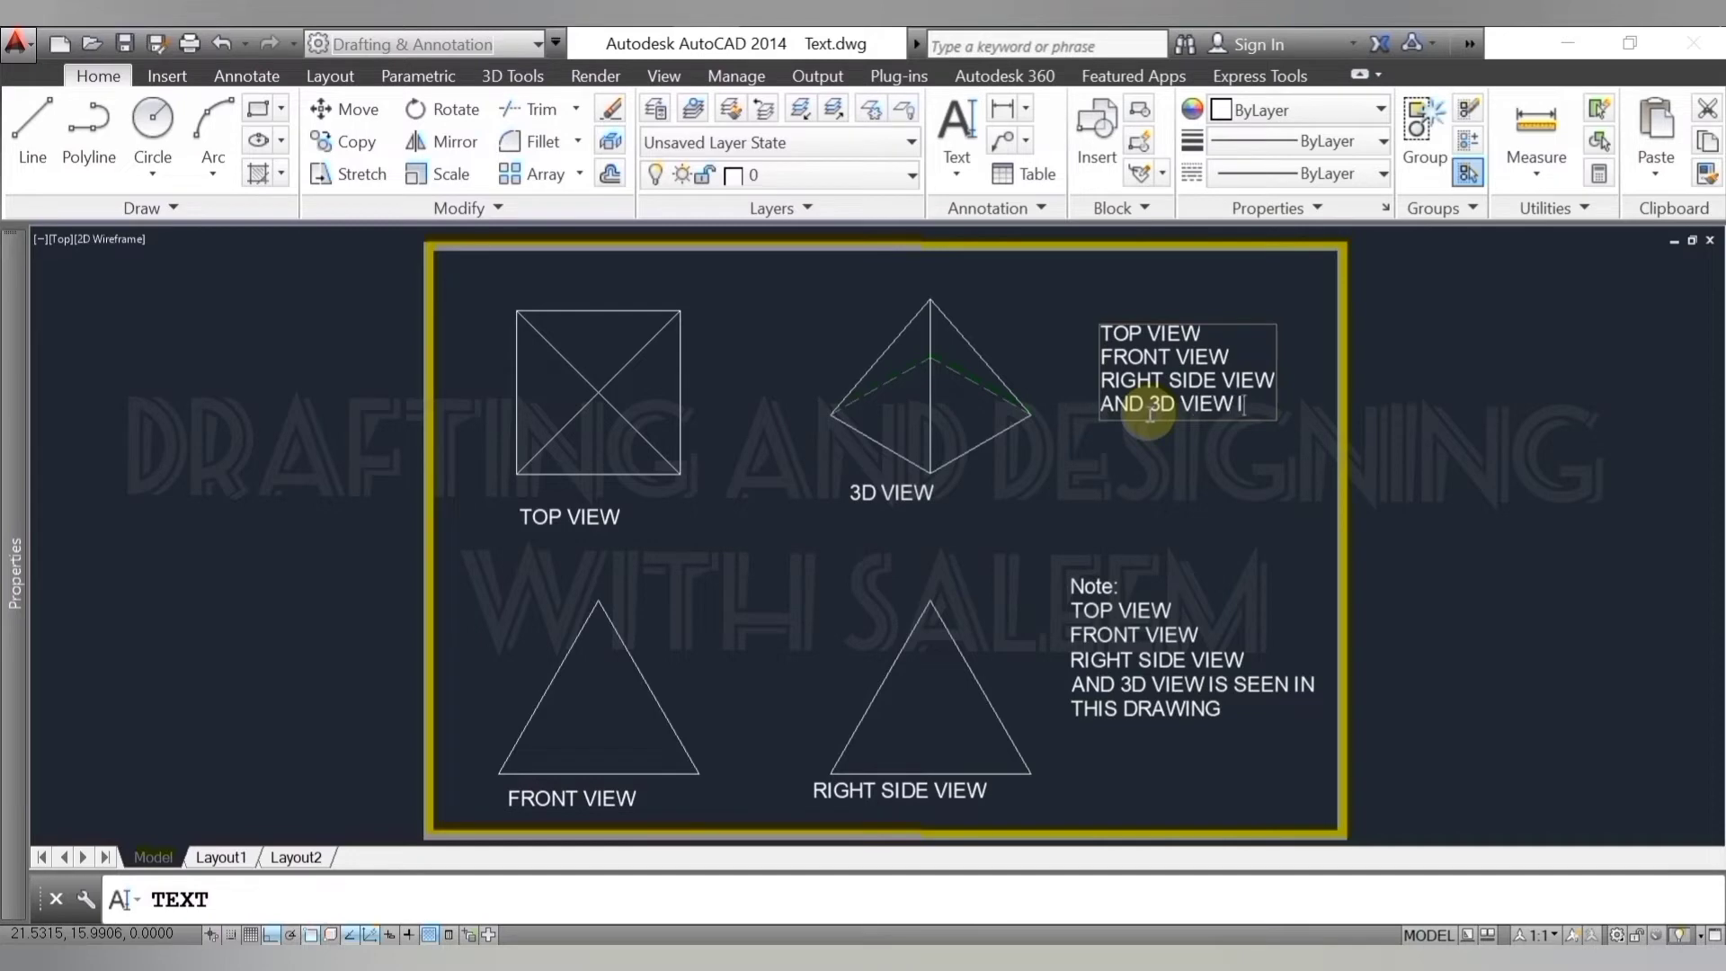
pyautogui.write('S SEEN')
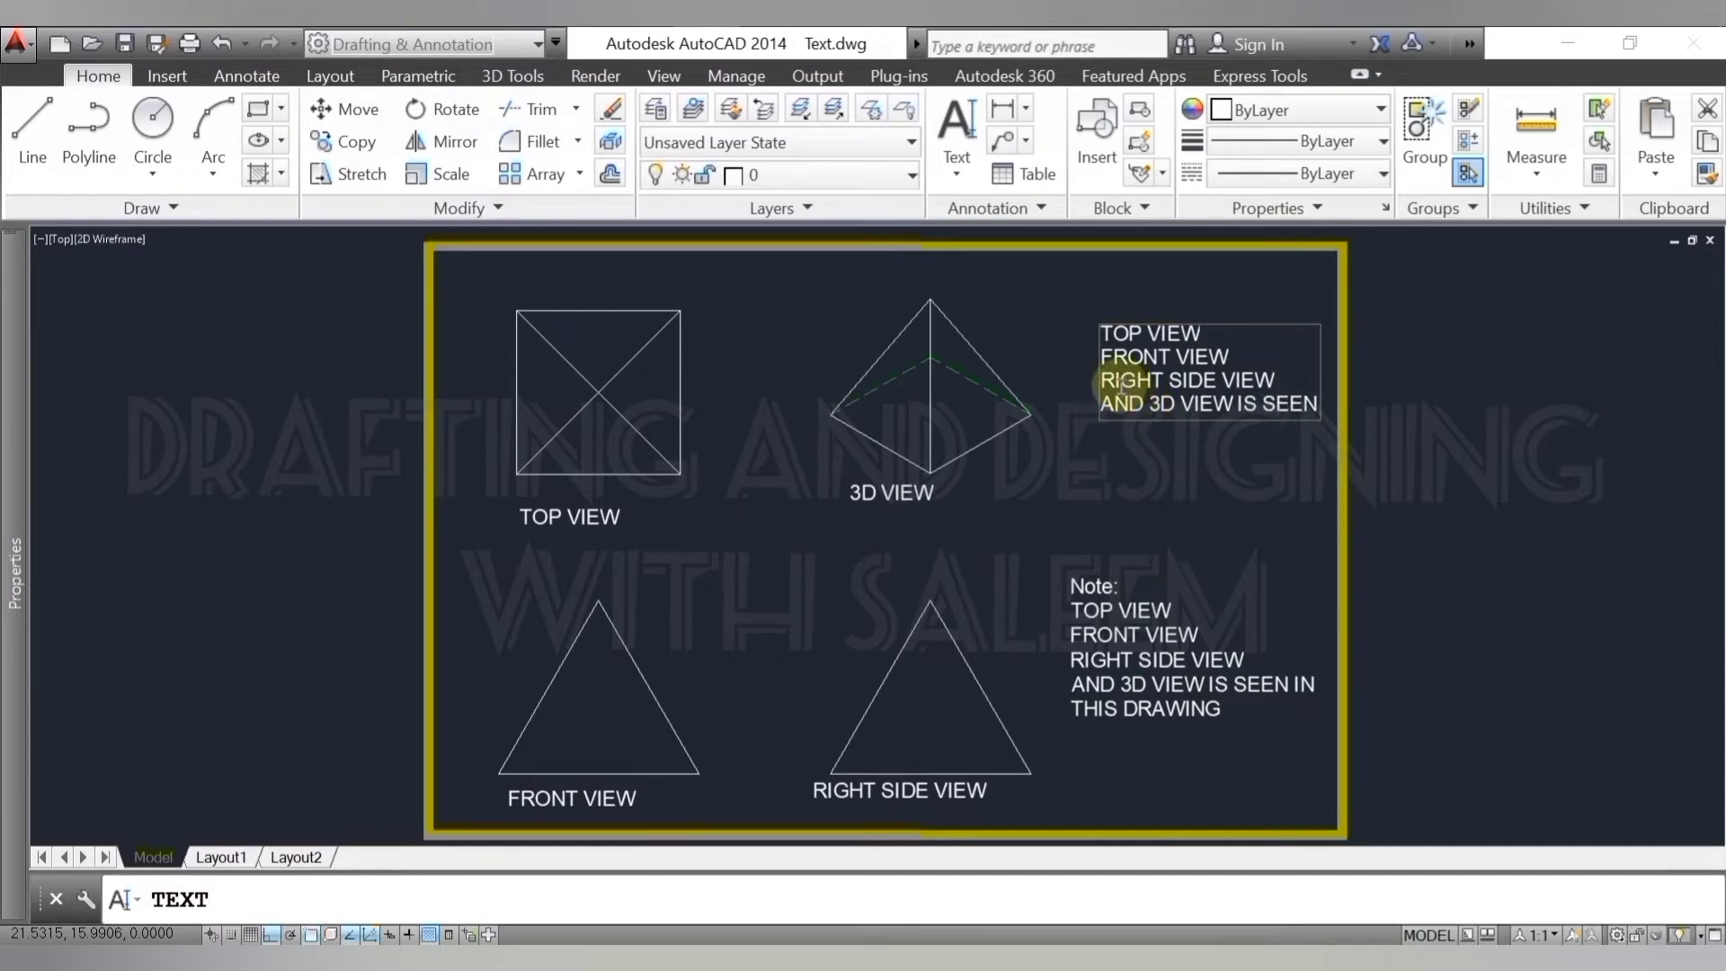
pyautogui.write(' IN')
pyautogui.press('BackSpace')
pyautogui.press('BackSpace')
pyautogui.press('BackSpace')
pyautogui.press('Return')
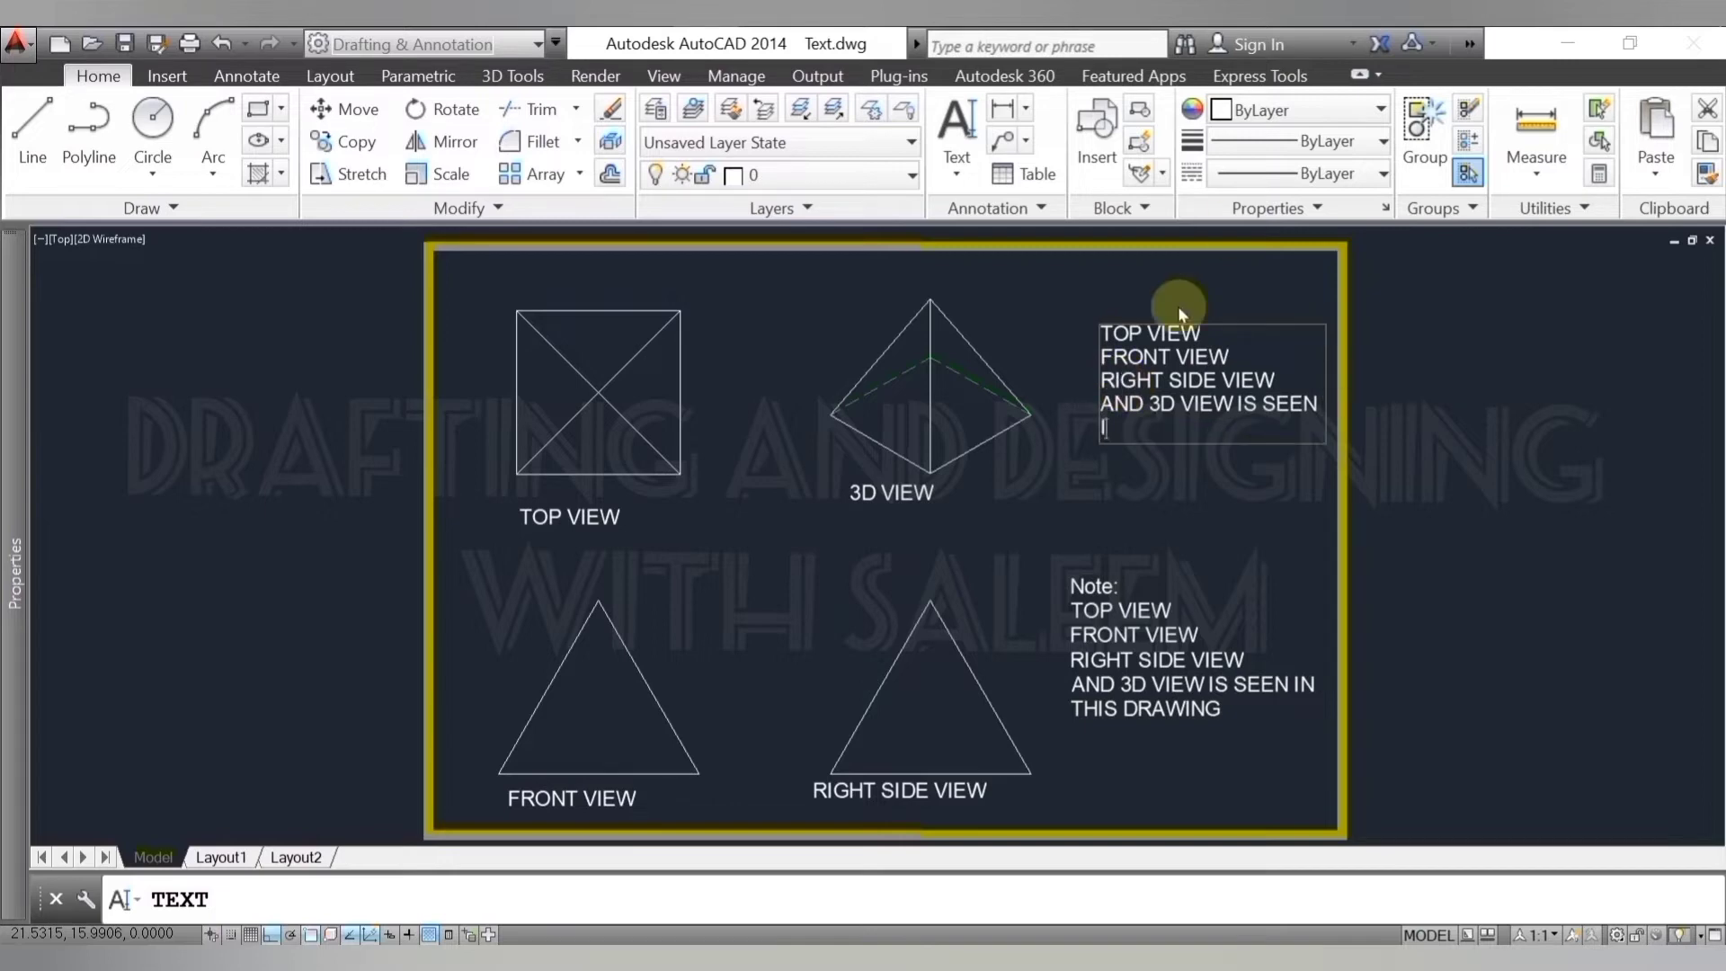
pyautogui.write('IN THE')
pyautogui.press('BackSpace')
pyautogui.write('IS DRA')
pyautogui.write('WING')
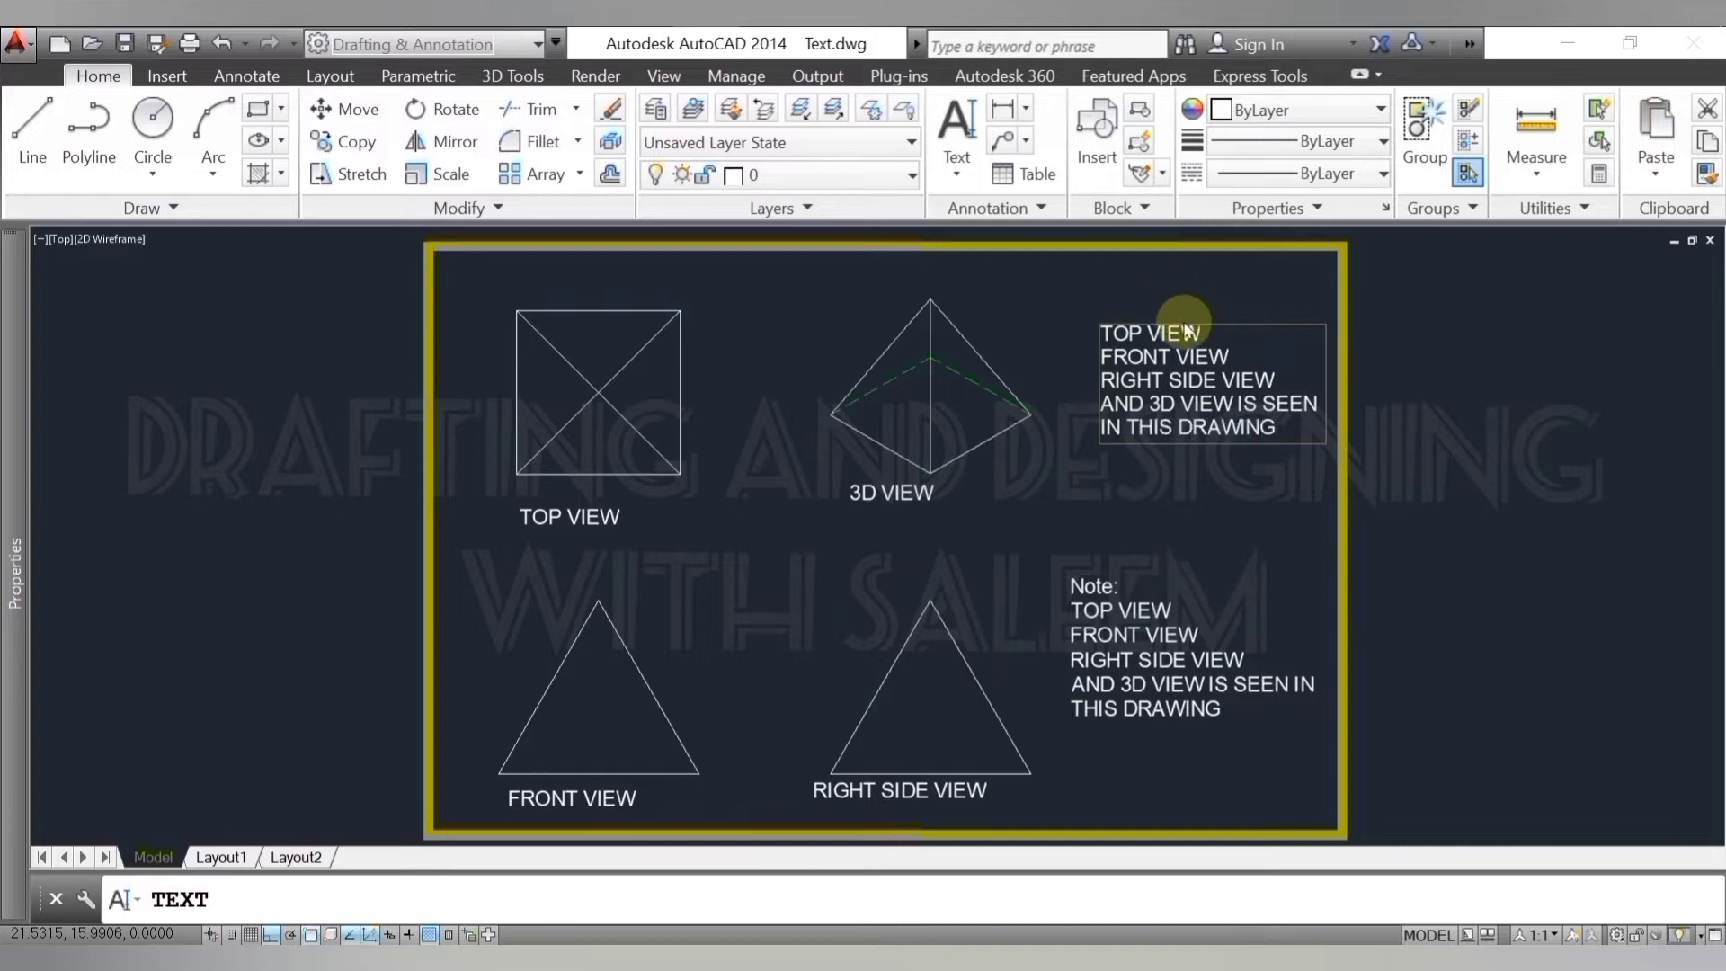
pyautogui.click(1185, 330)
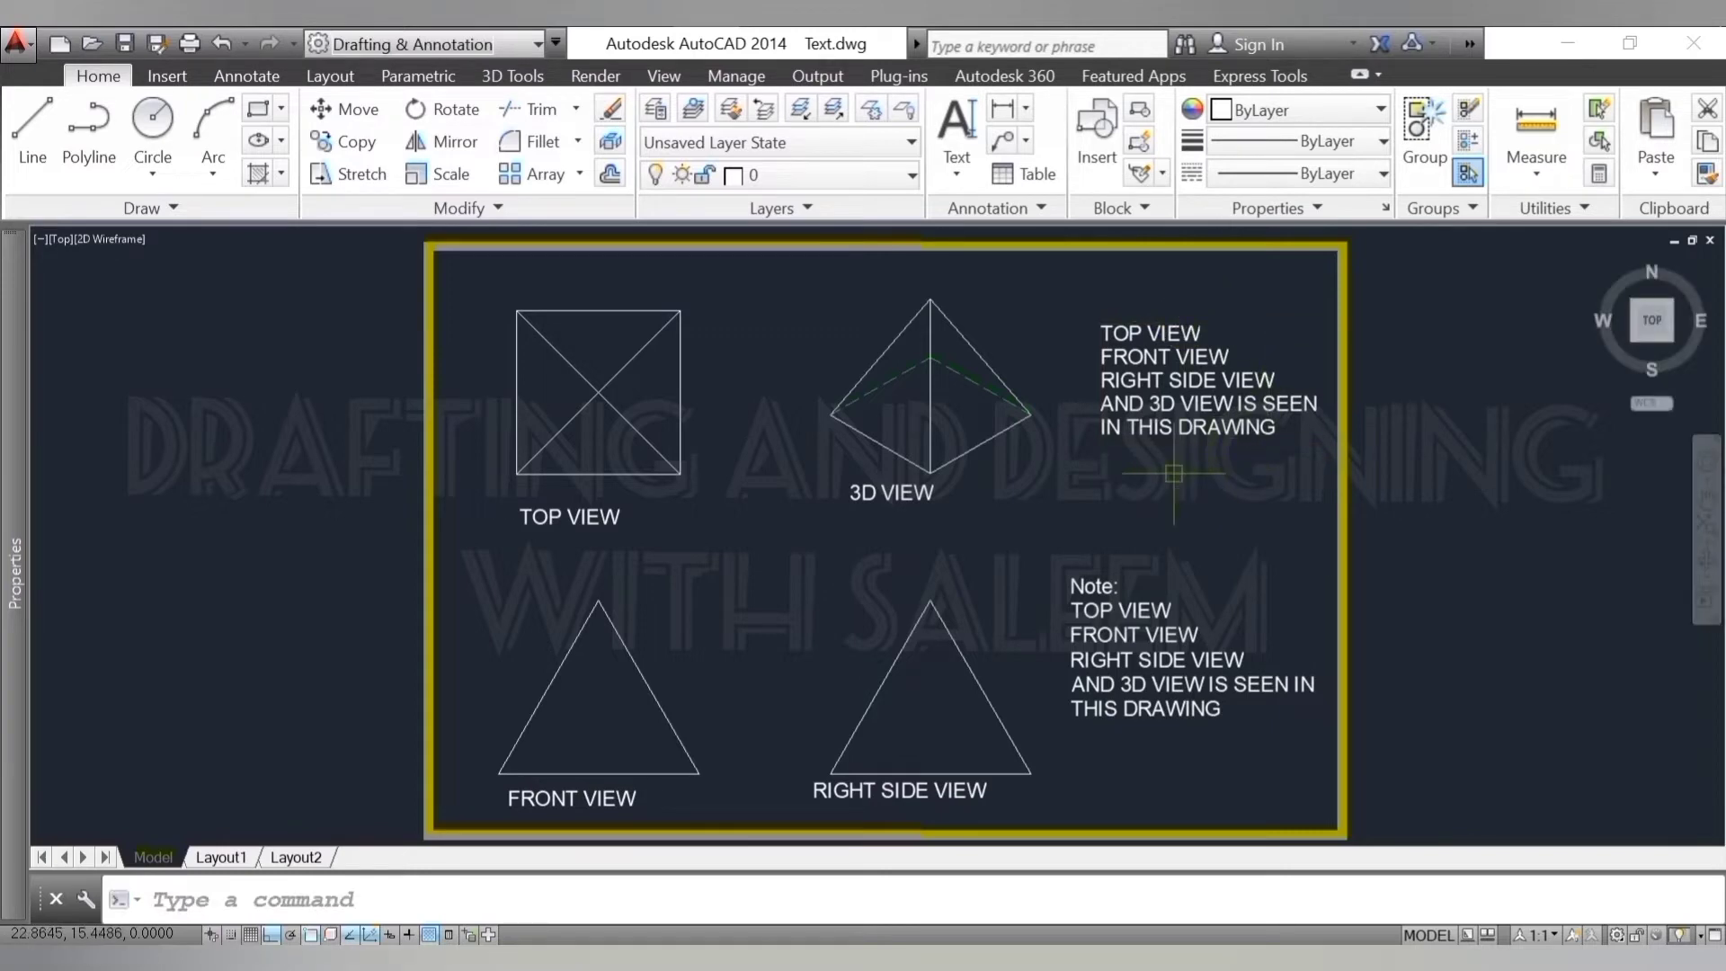
pyautogui.click(1139, 338)
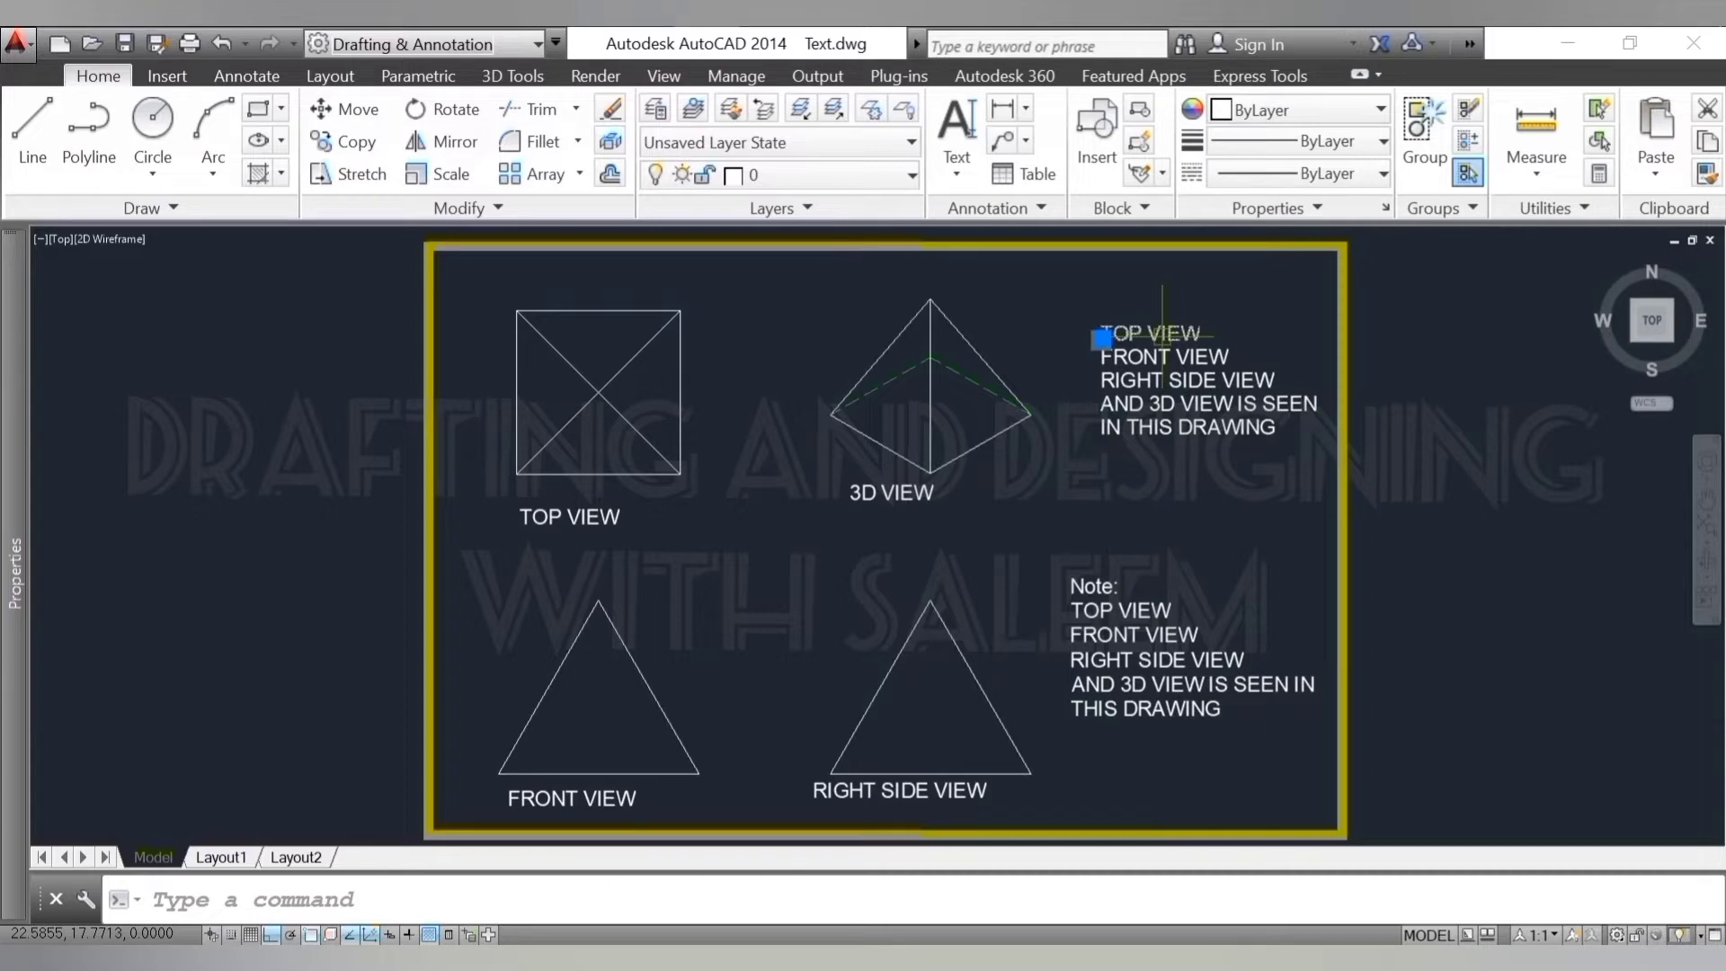
pyautogui.click(1223, 360)
pyautogui.click(1262, 376)
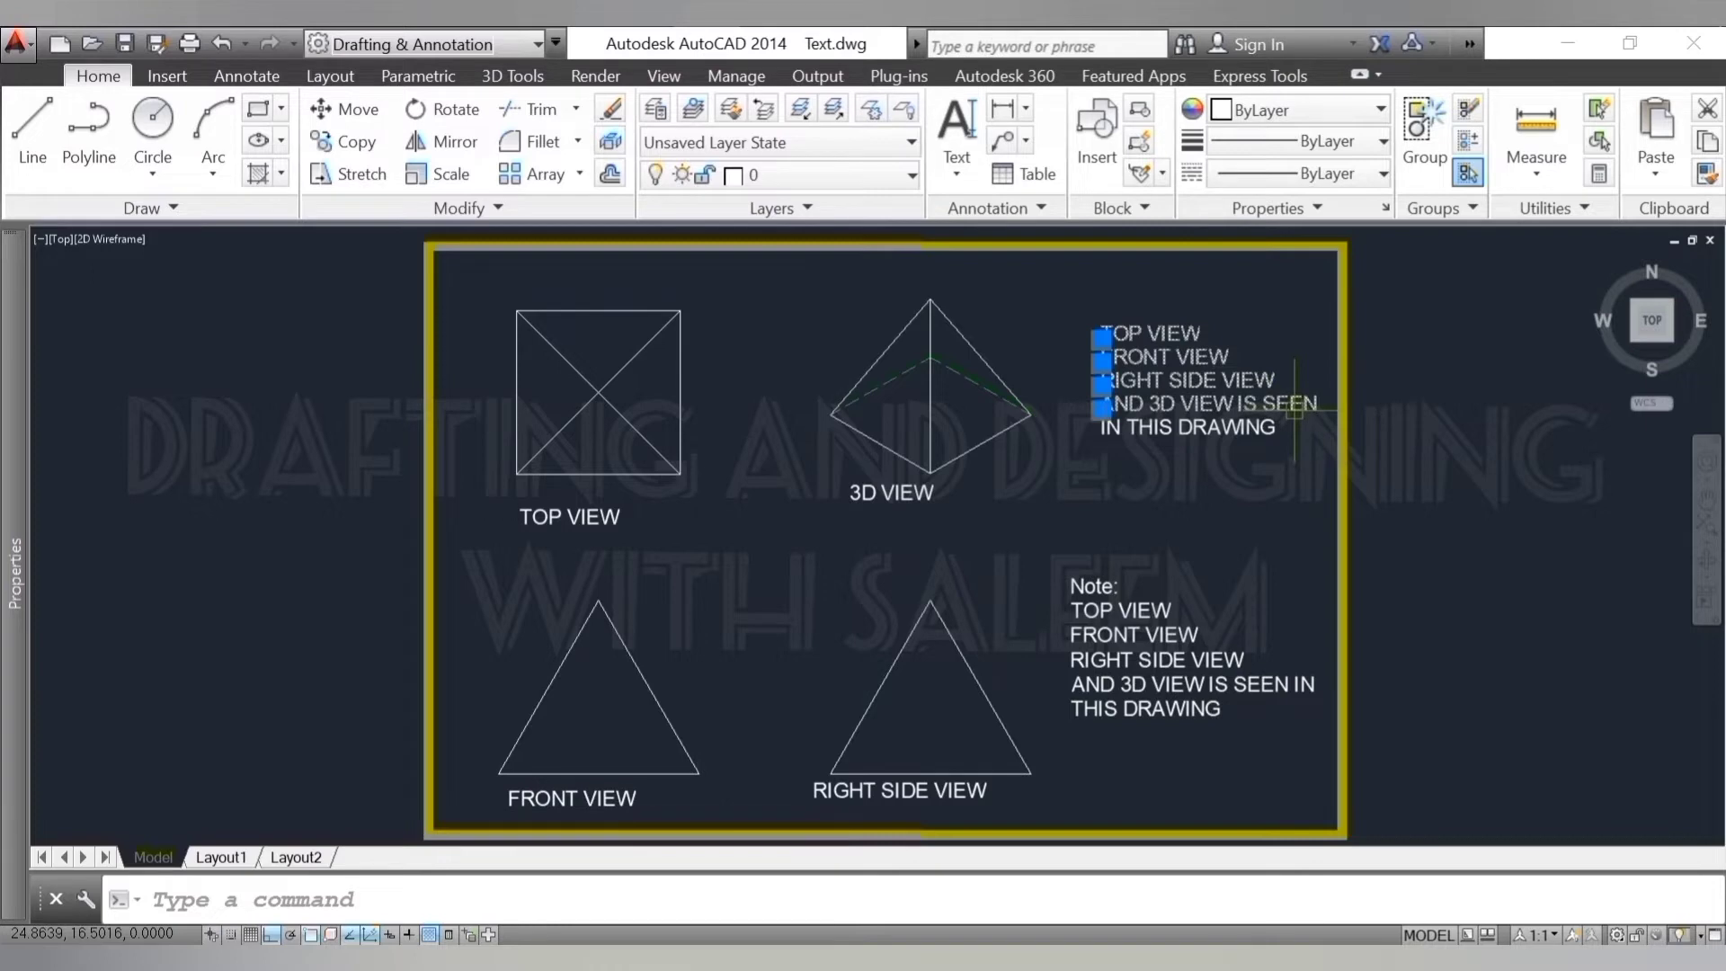
pyautogui.click(1209, 428)
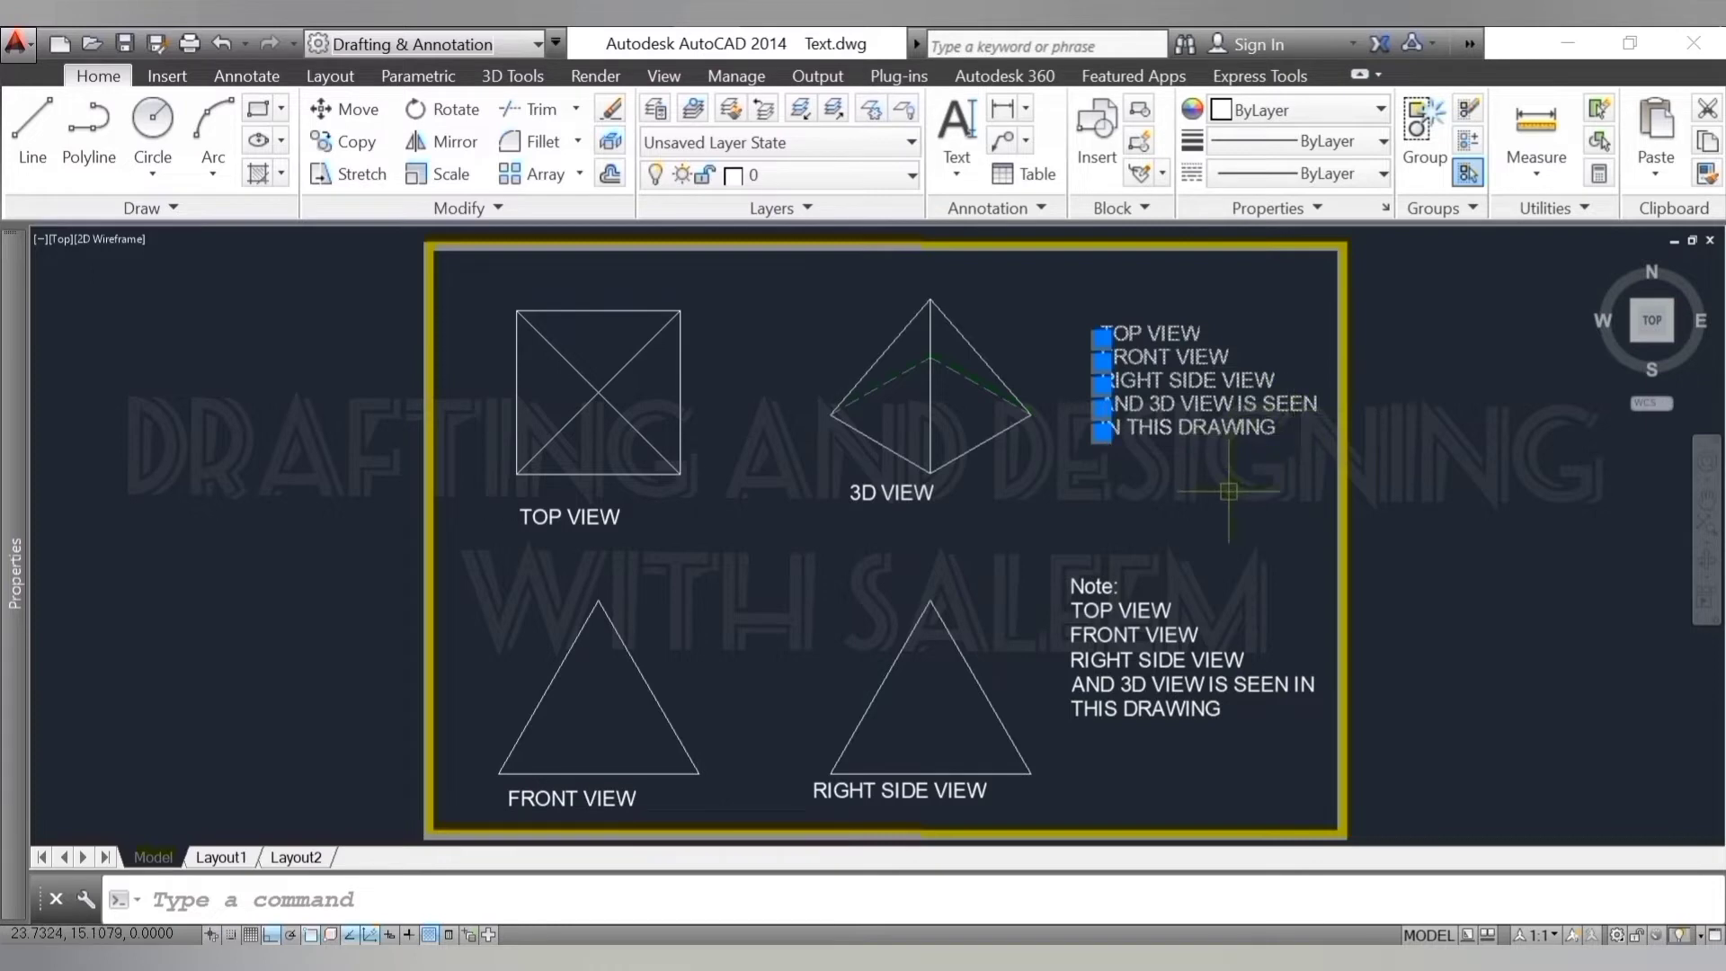
pyautogui.press('Escape')
pyautogui.click(1164, 620)
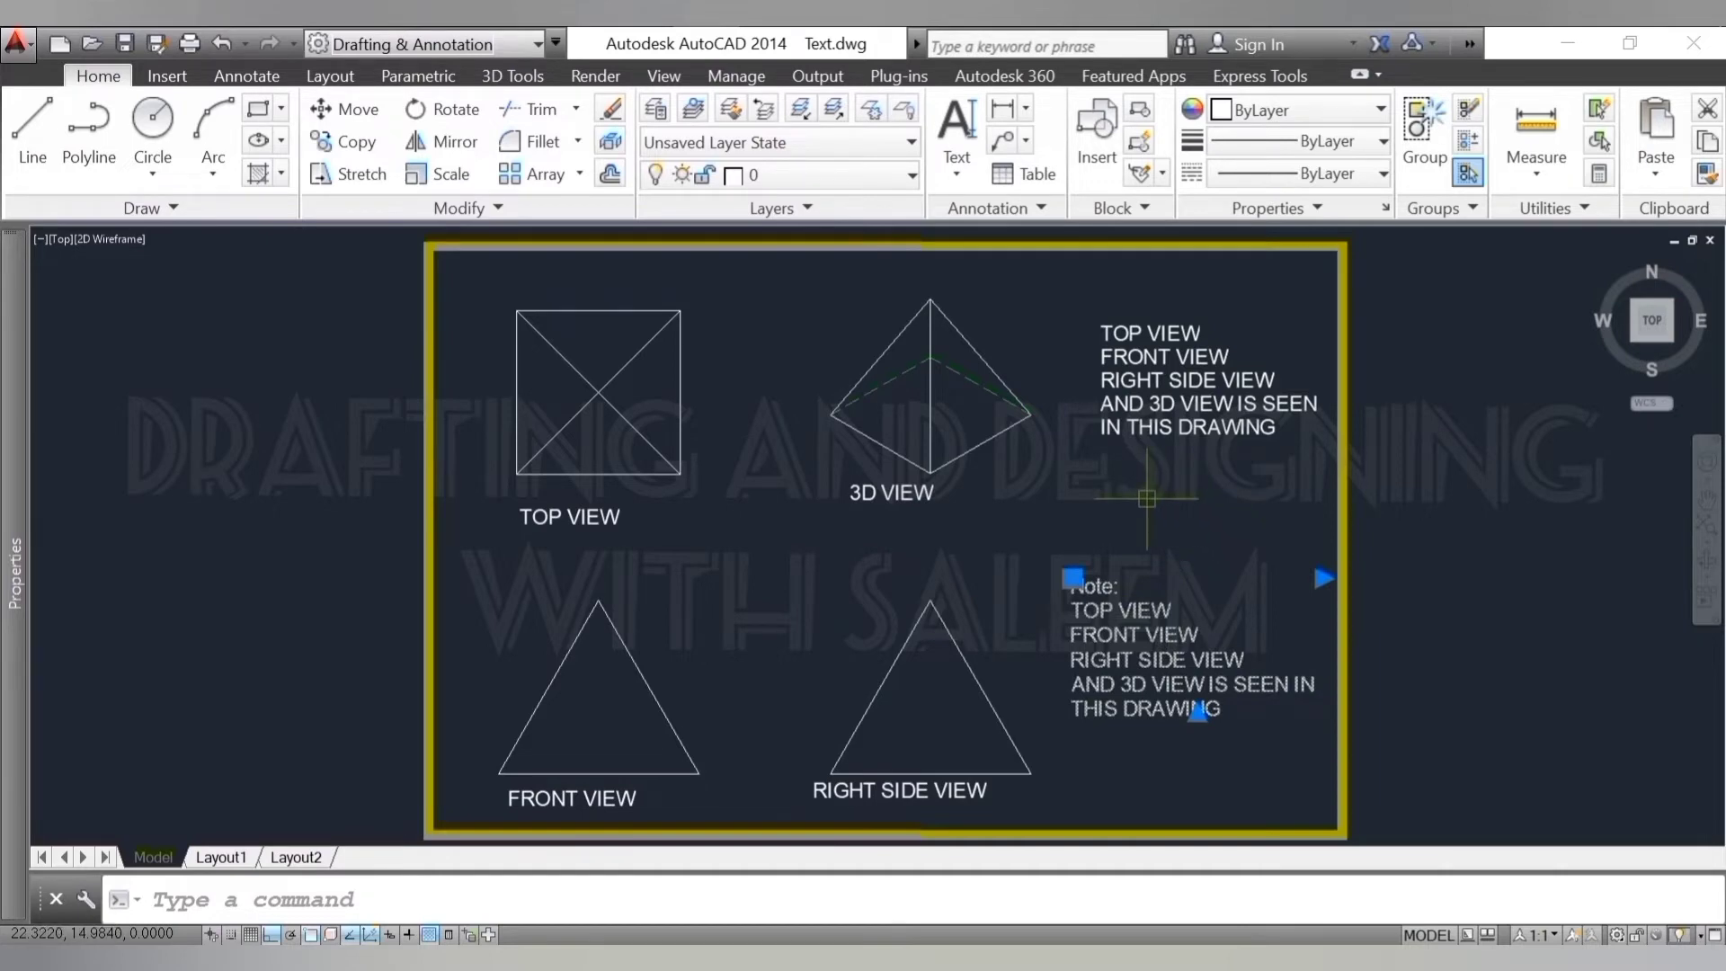
pyautogui.press('Escape')
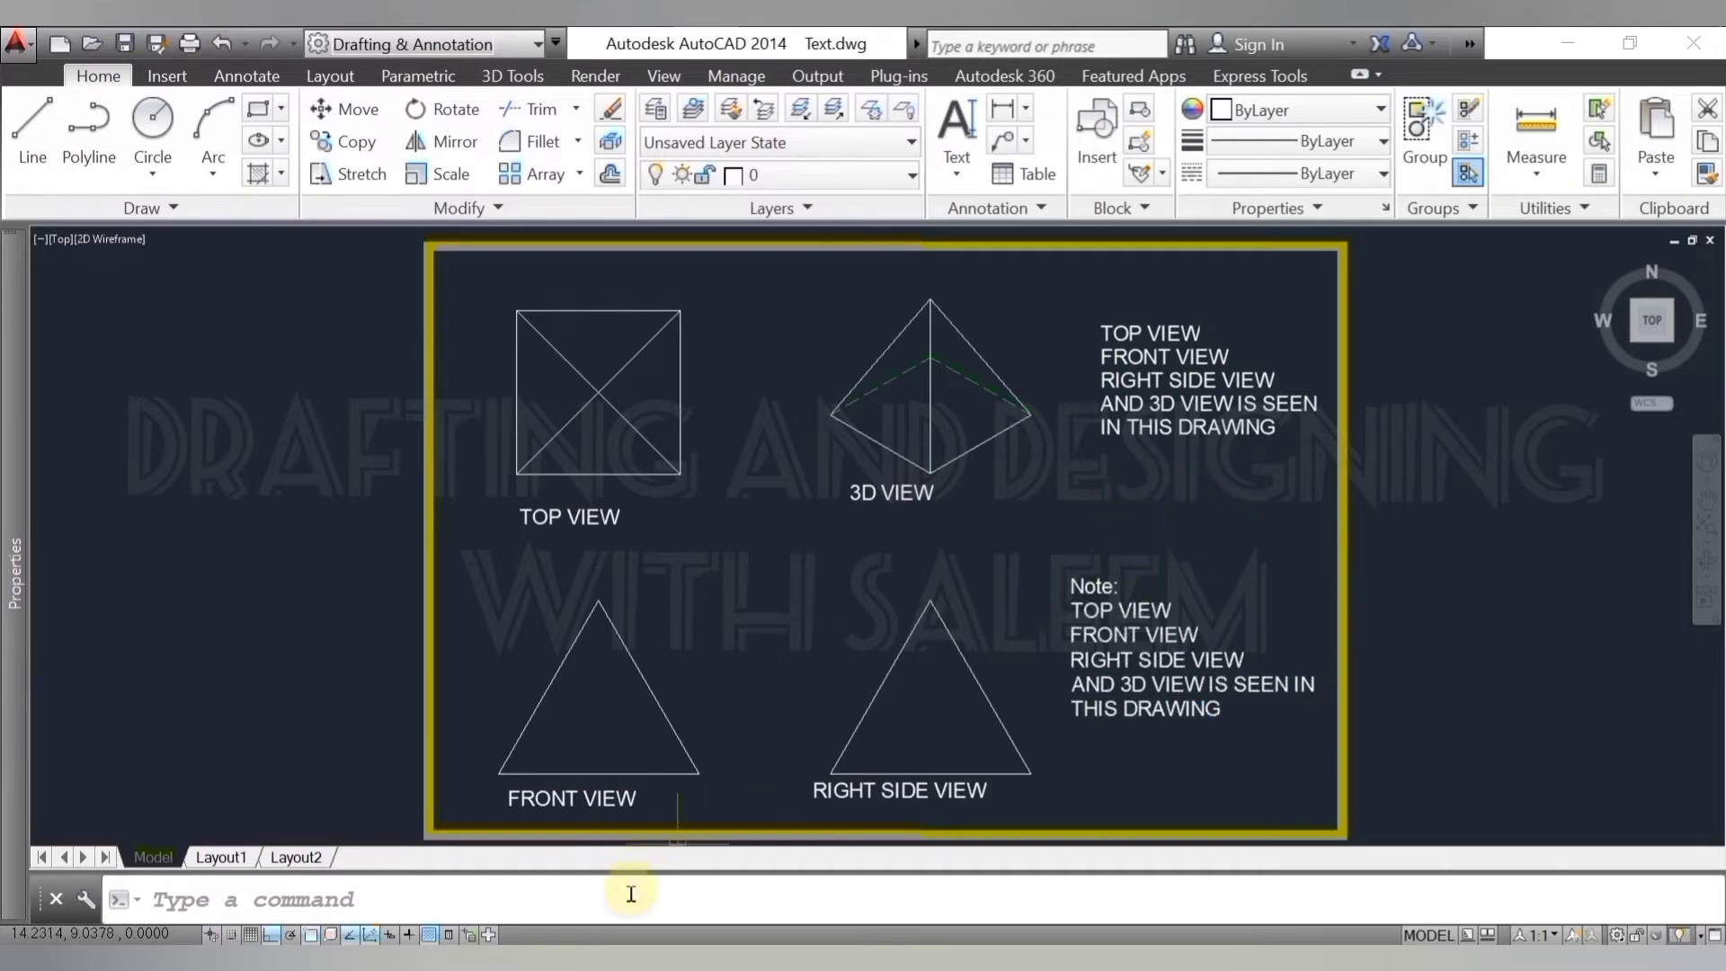
pyautogui.click(631, 894)
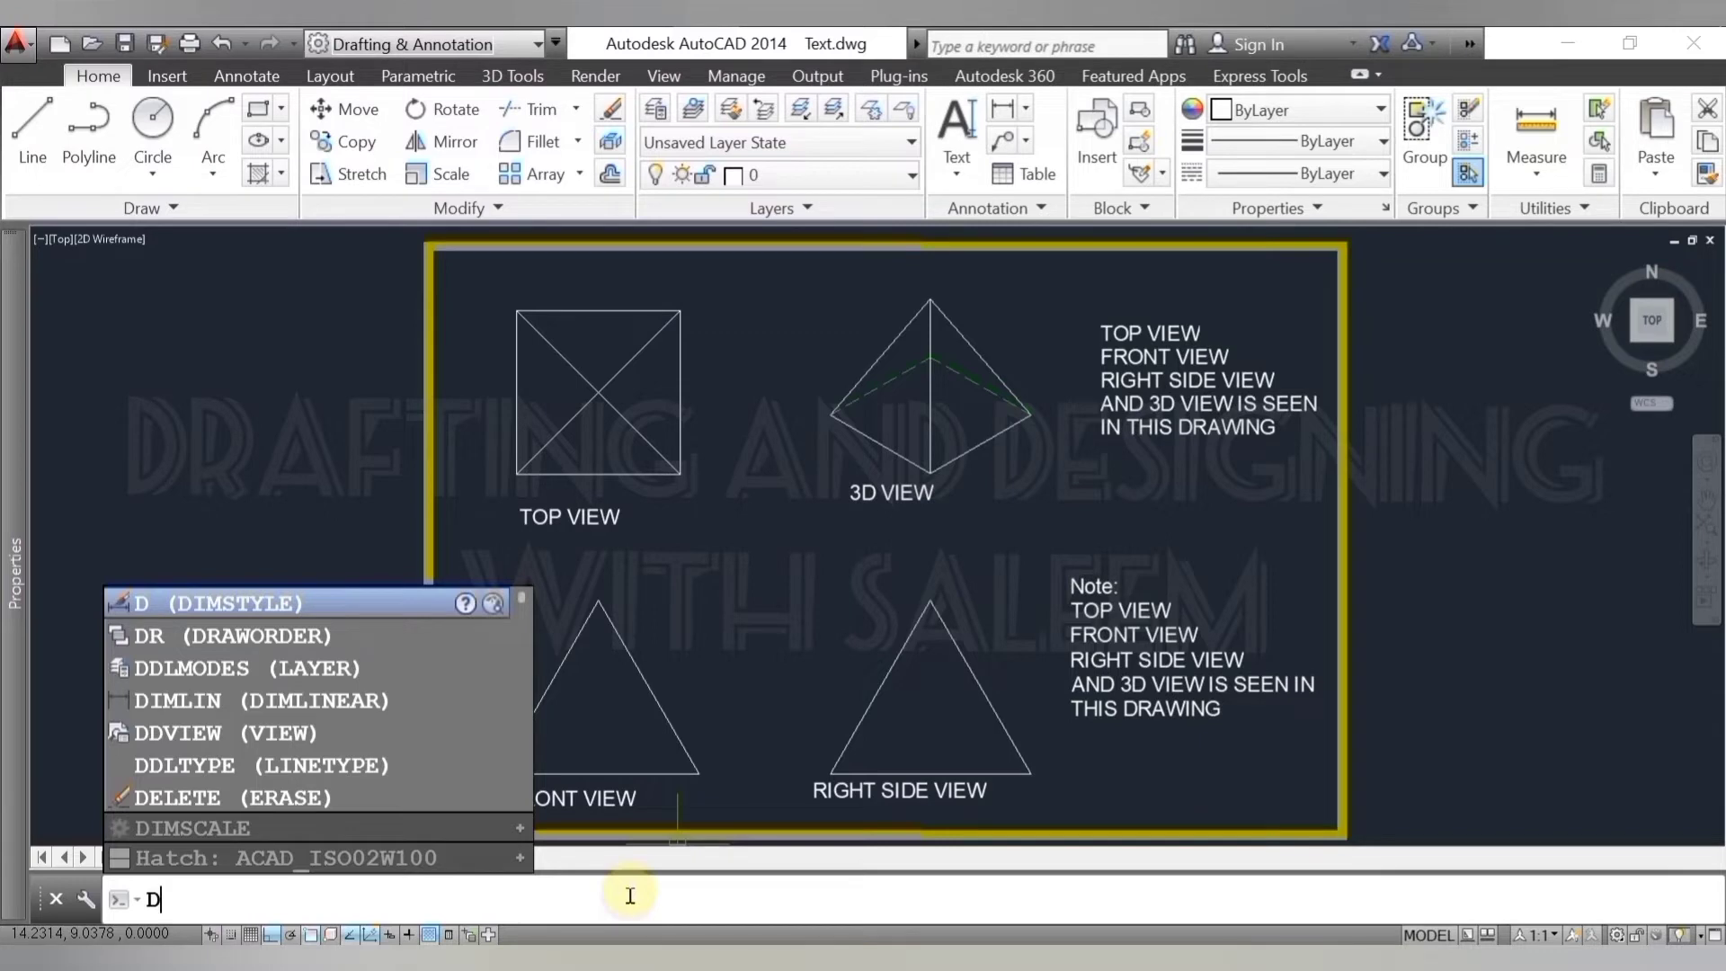
# - Run DDEDIT (DE) and pick the Note multiline text to edit it
pyautogui.write('DEDIT')
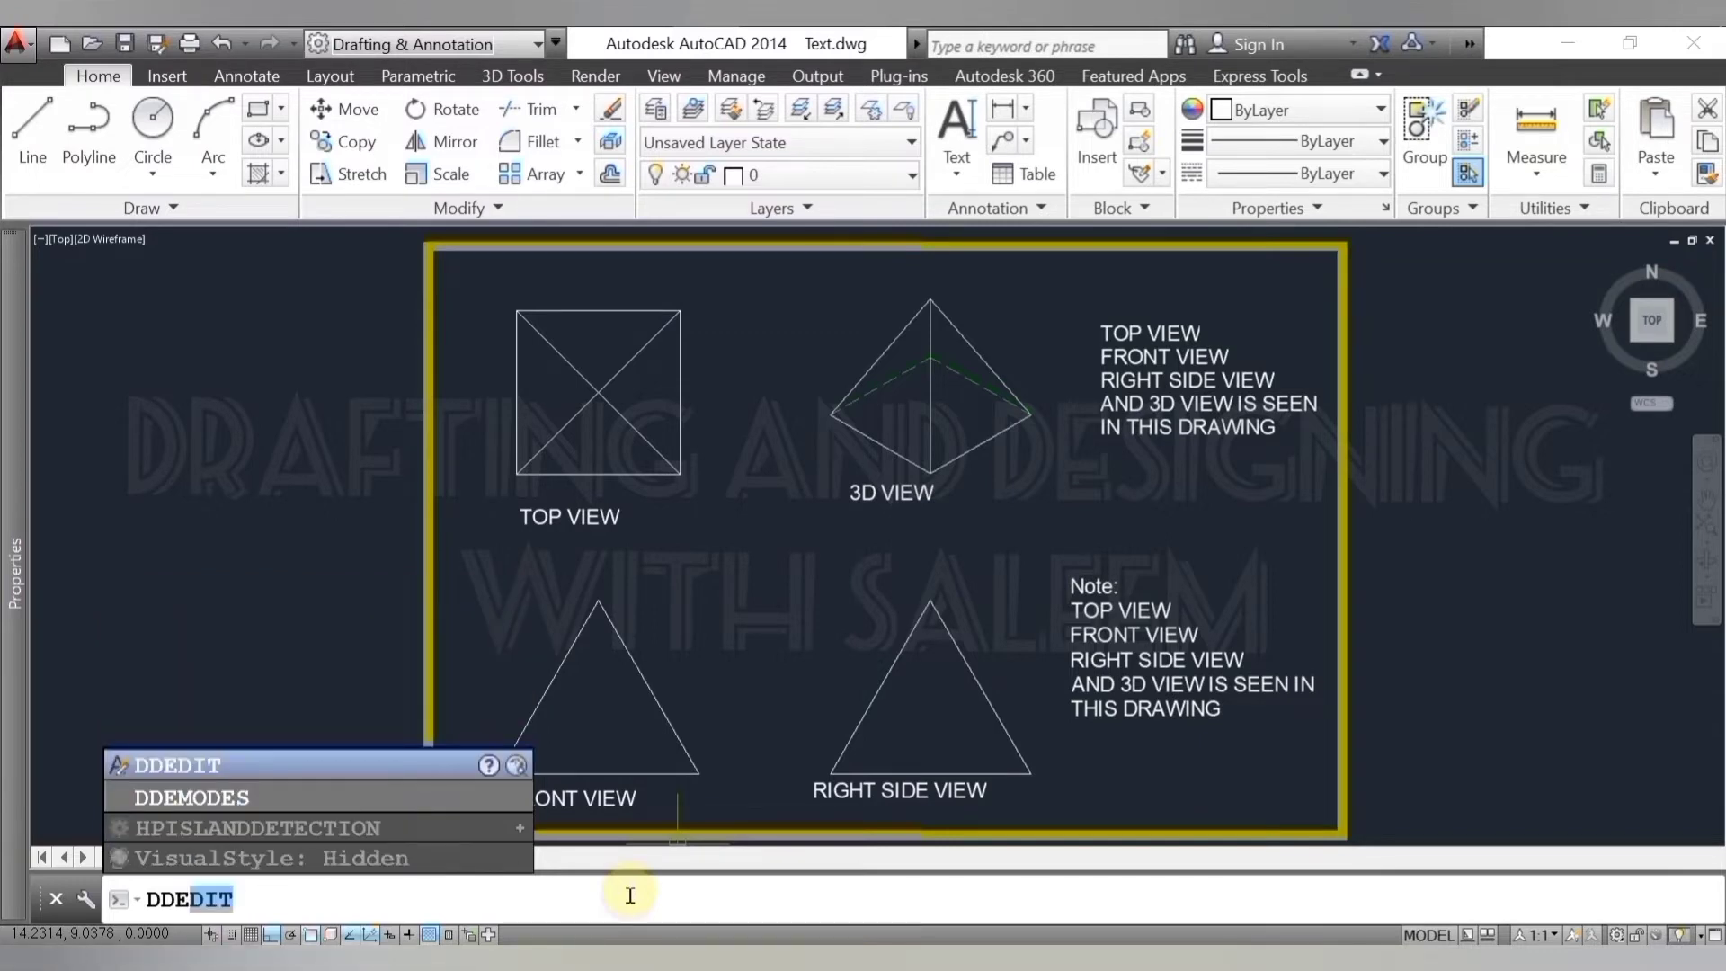
pyautogui.press('Return')
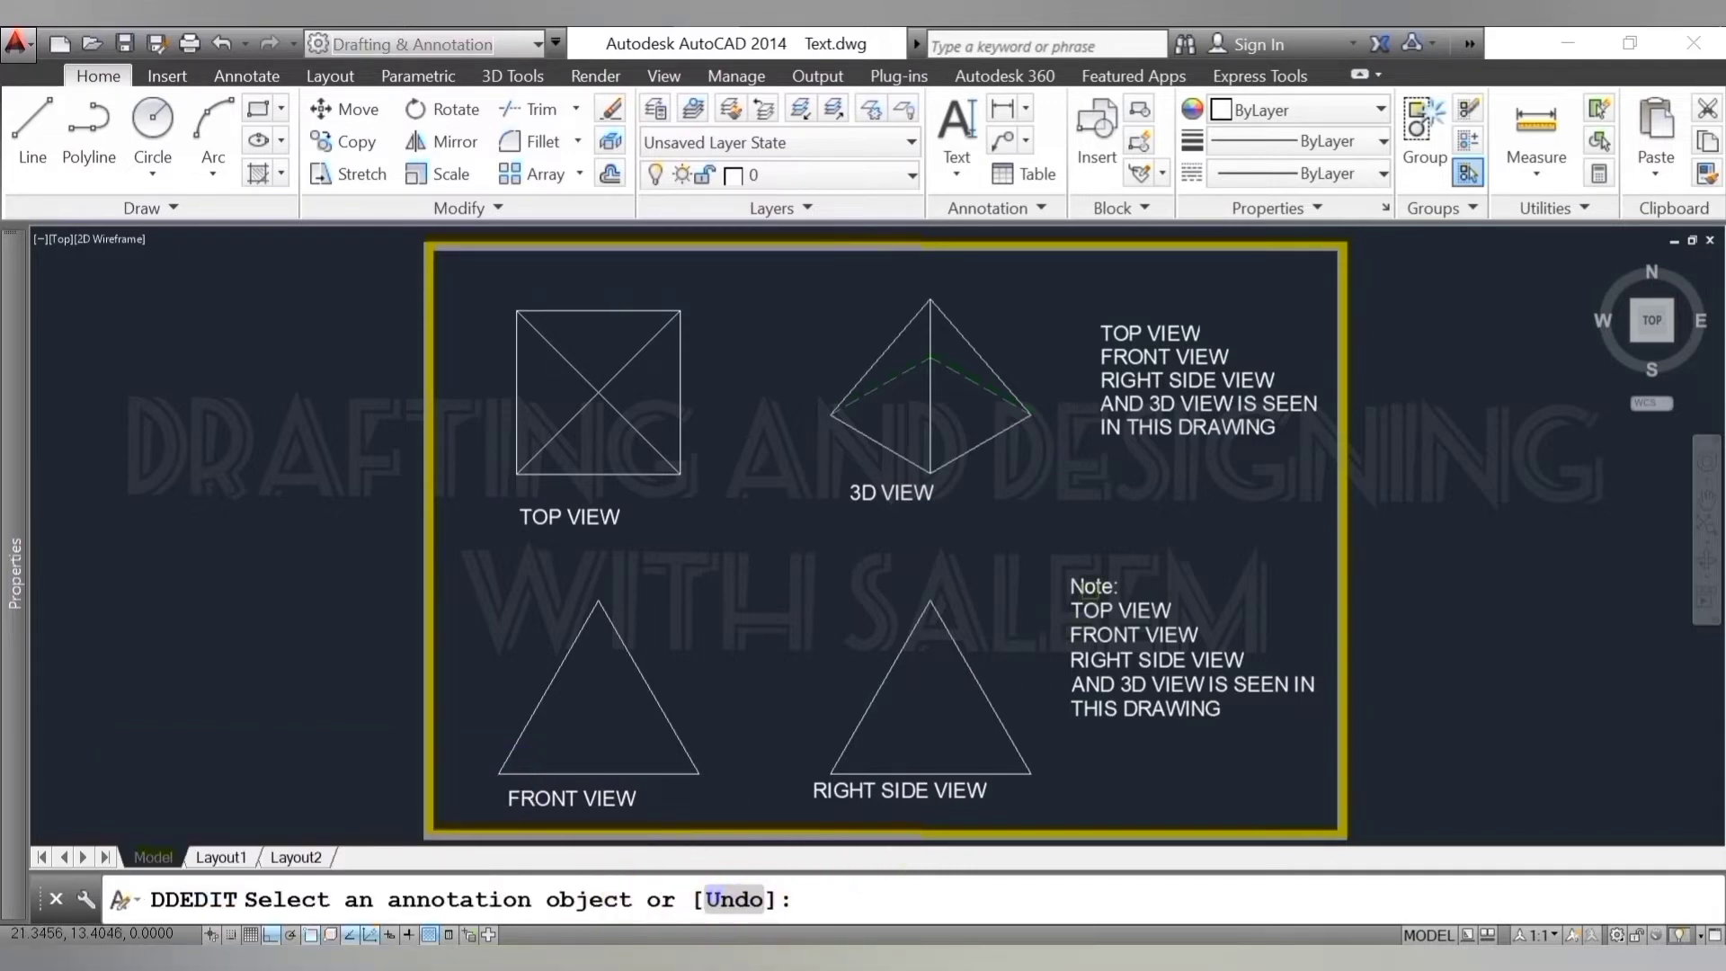
pyautogui.click(1109, 626)
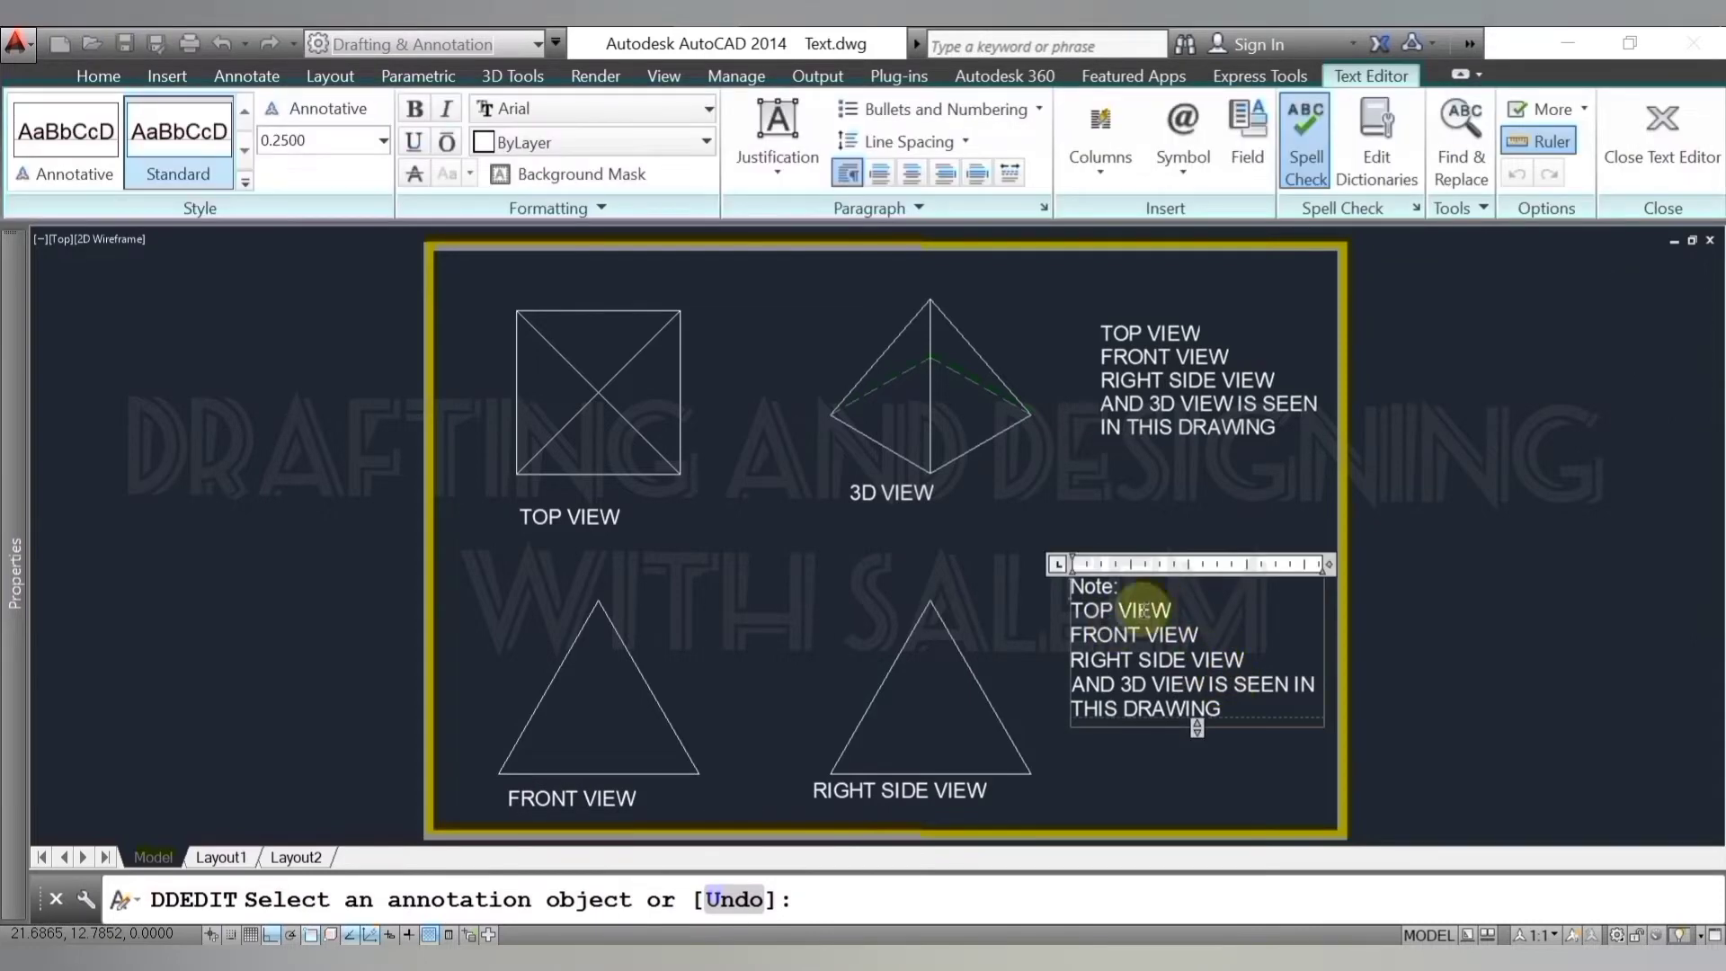
# - Make the 'Note:' heading bold and the lines TOP VIEW through THIS DRAWING italic
pyautogui.doubleClick(1089, 586)
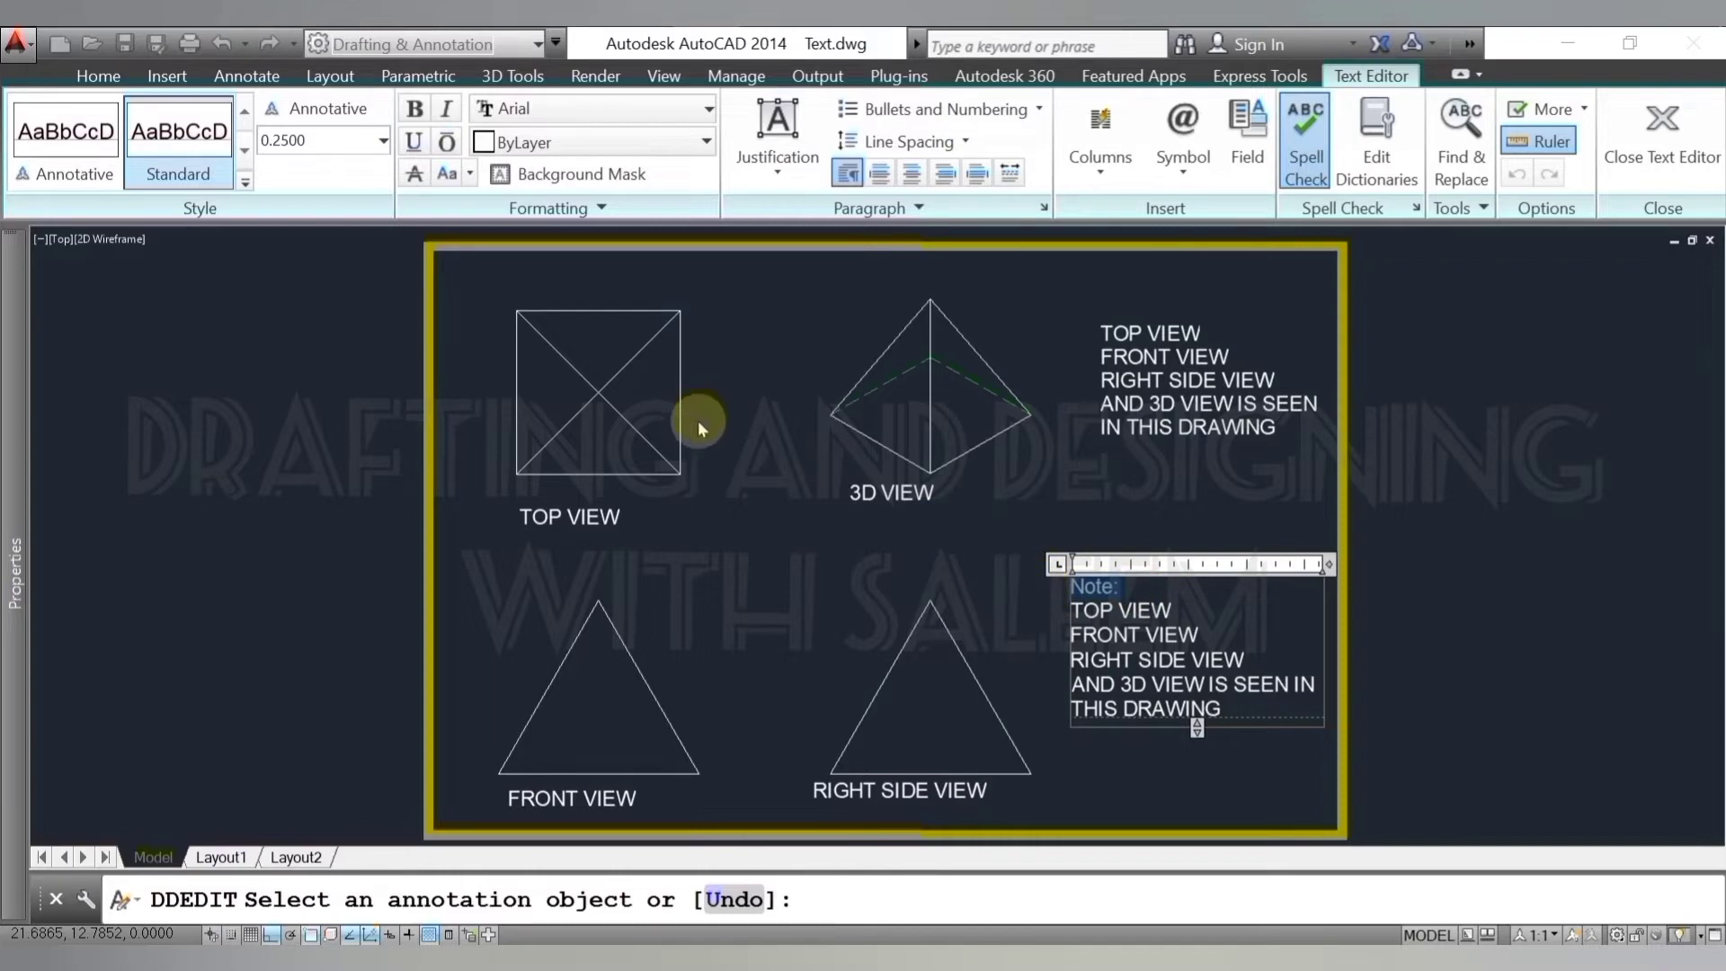
pyautogui.click(415, 110)
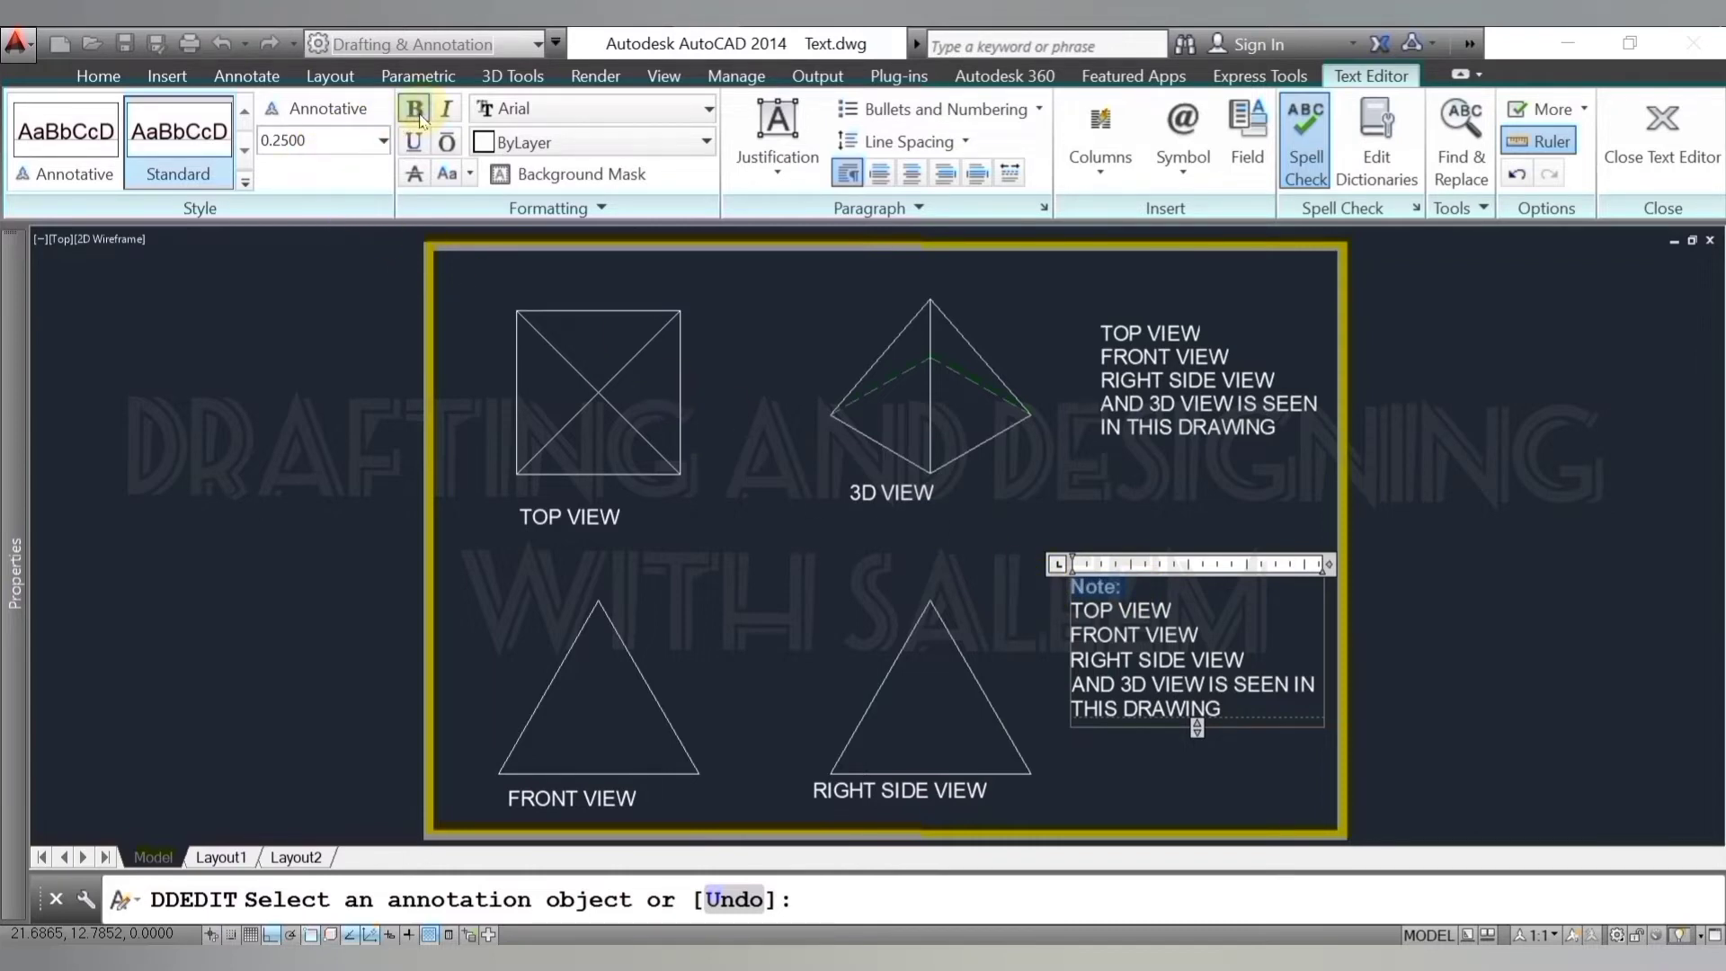
pyautogui.click(1074, 614)
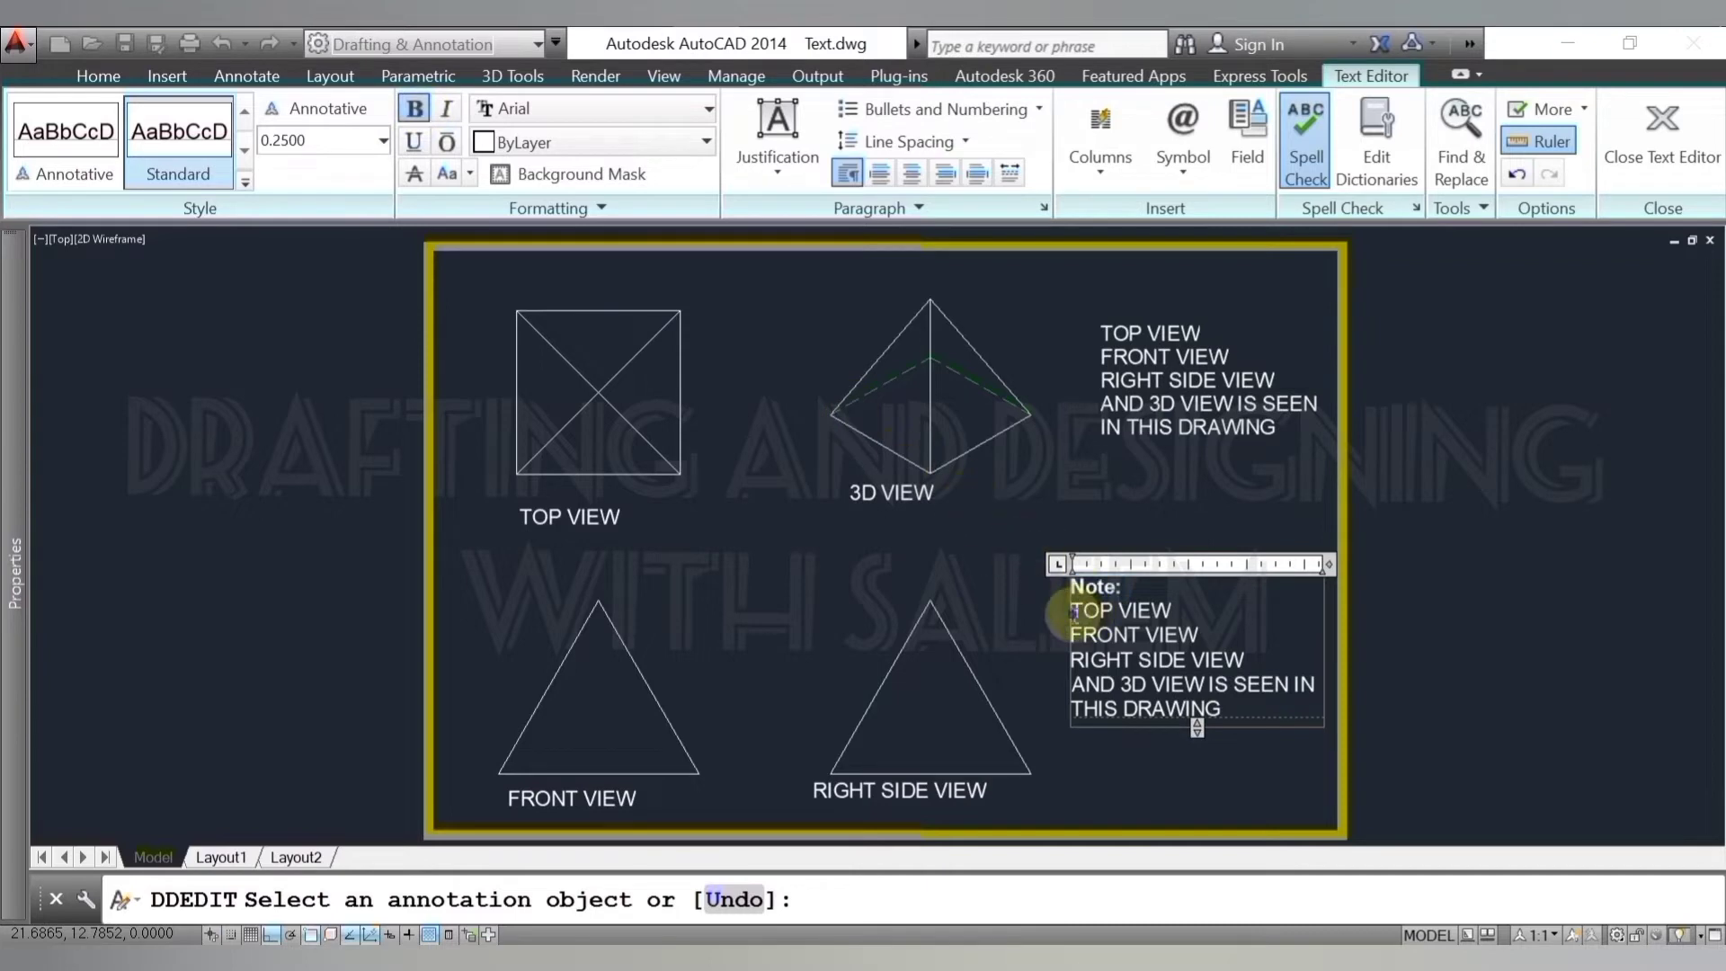
pyautogui.moveTo(1074, 614)
pyautogui.mouseDown()
pyautogui.moveTo(1195, 725)
pyautogui.moveTo(1255, 701)
pyautogui.mouseUp()
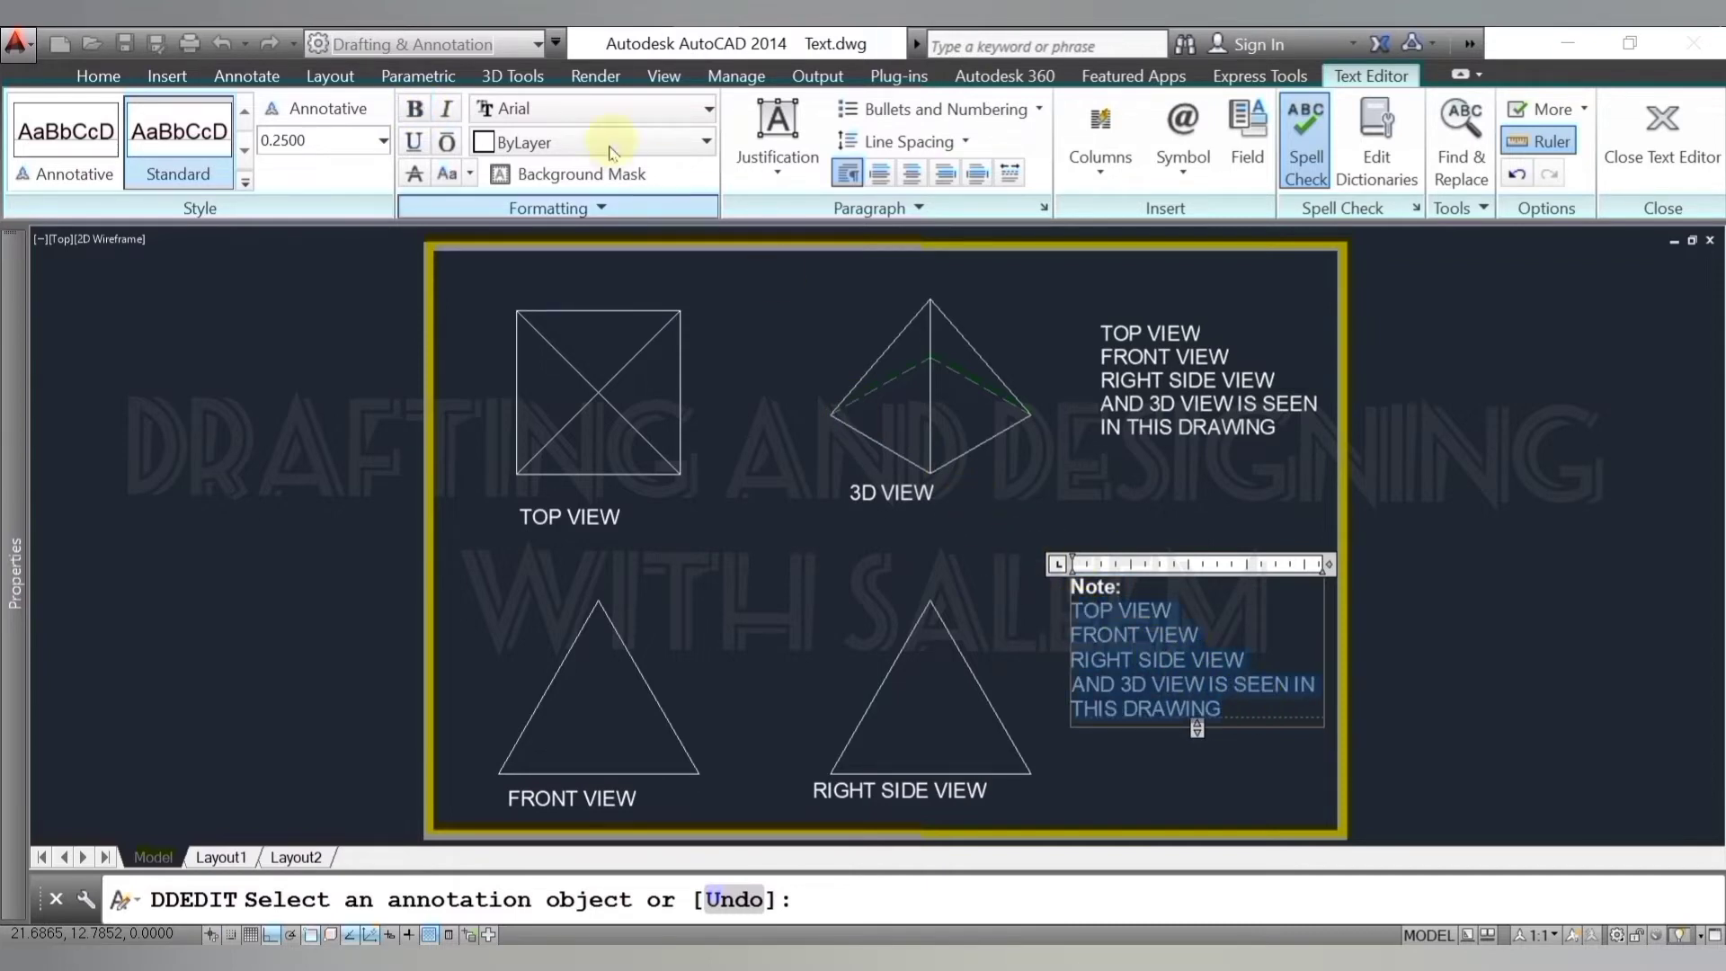
pyautogui.click(444, 109)
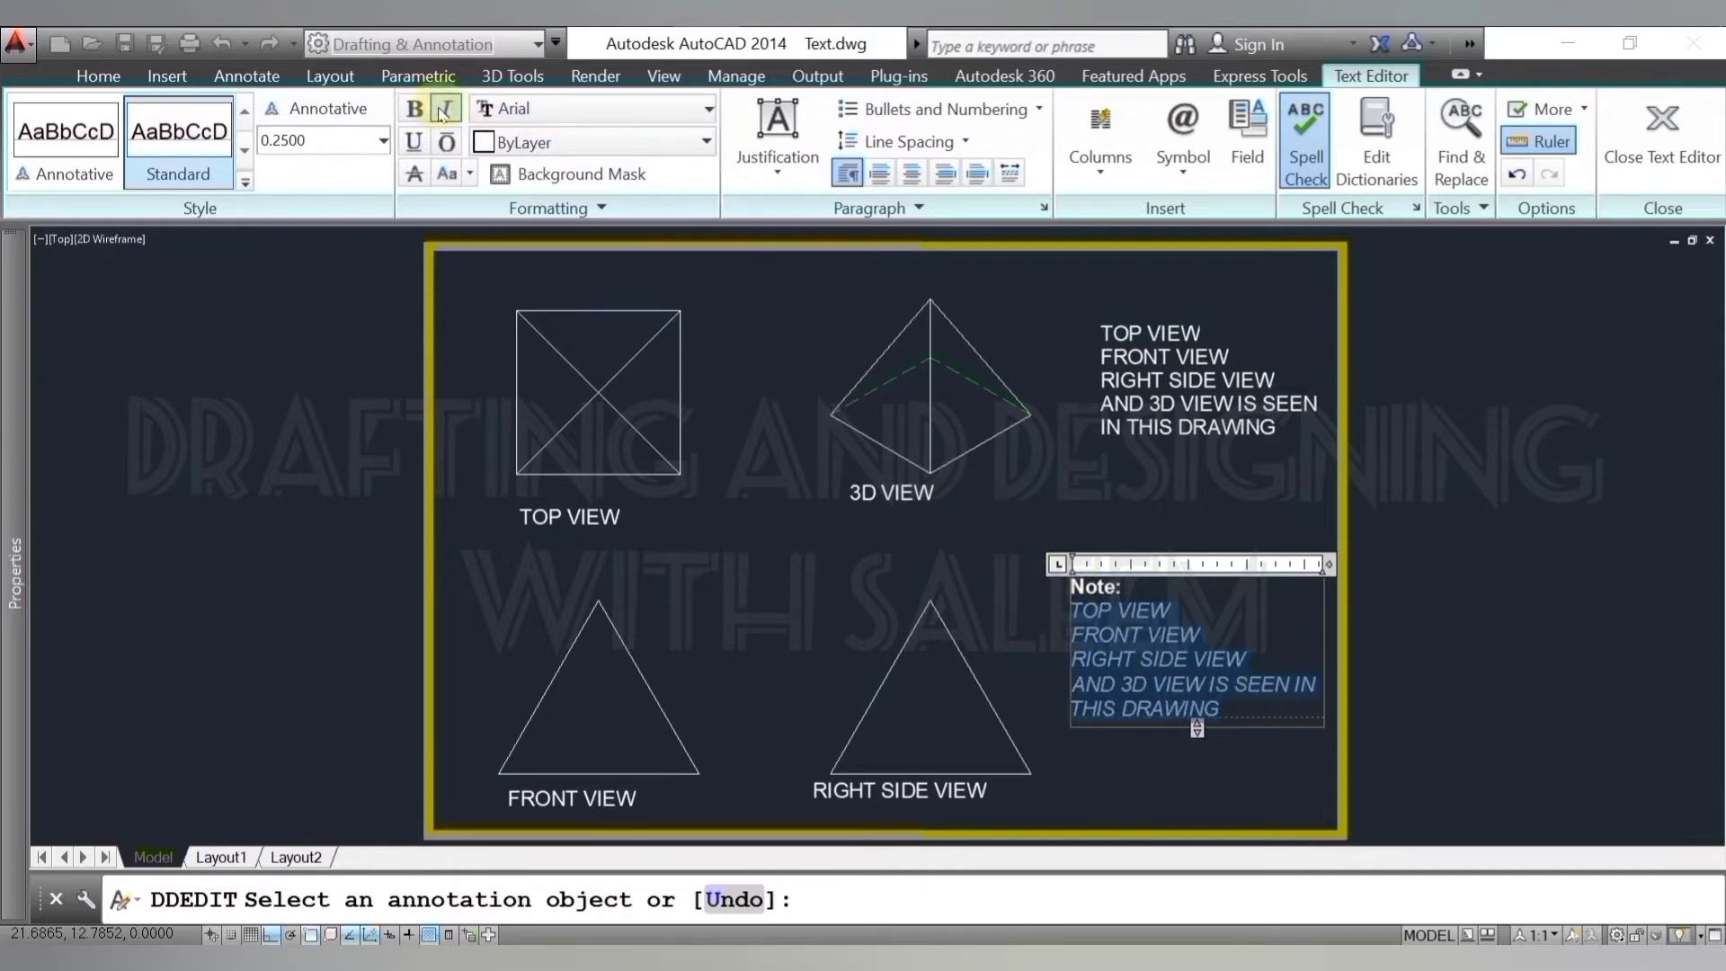
pyautogui.click(1123, 591)
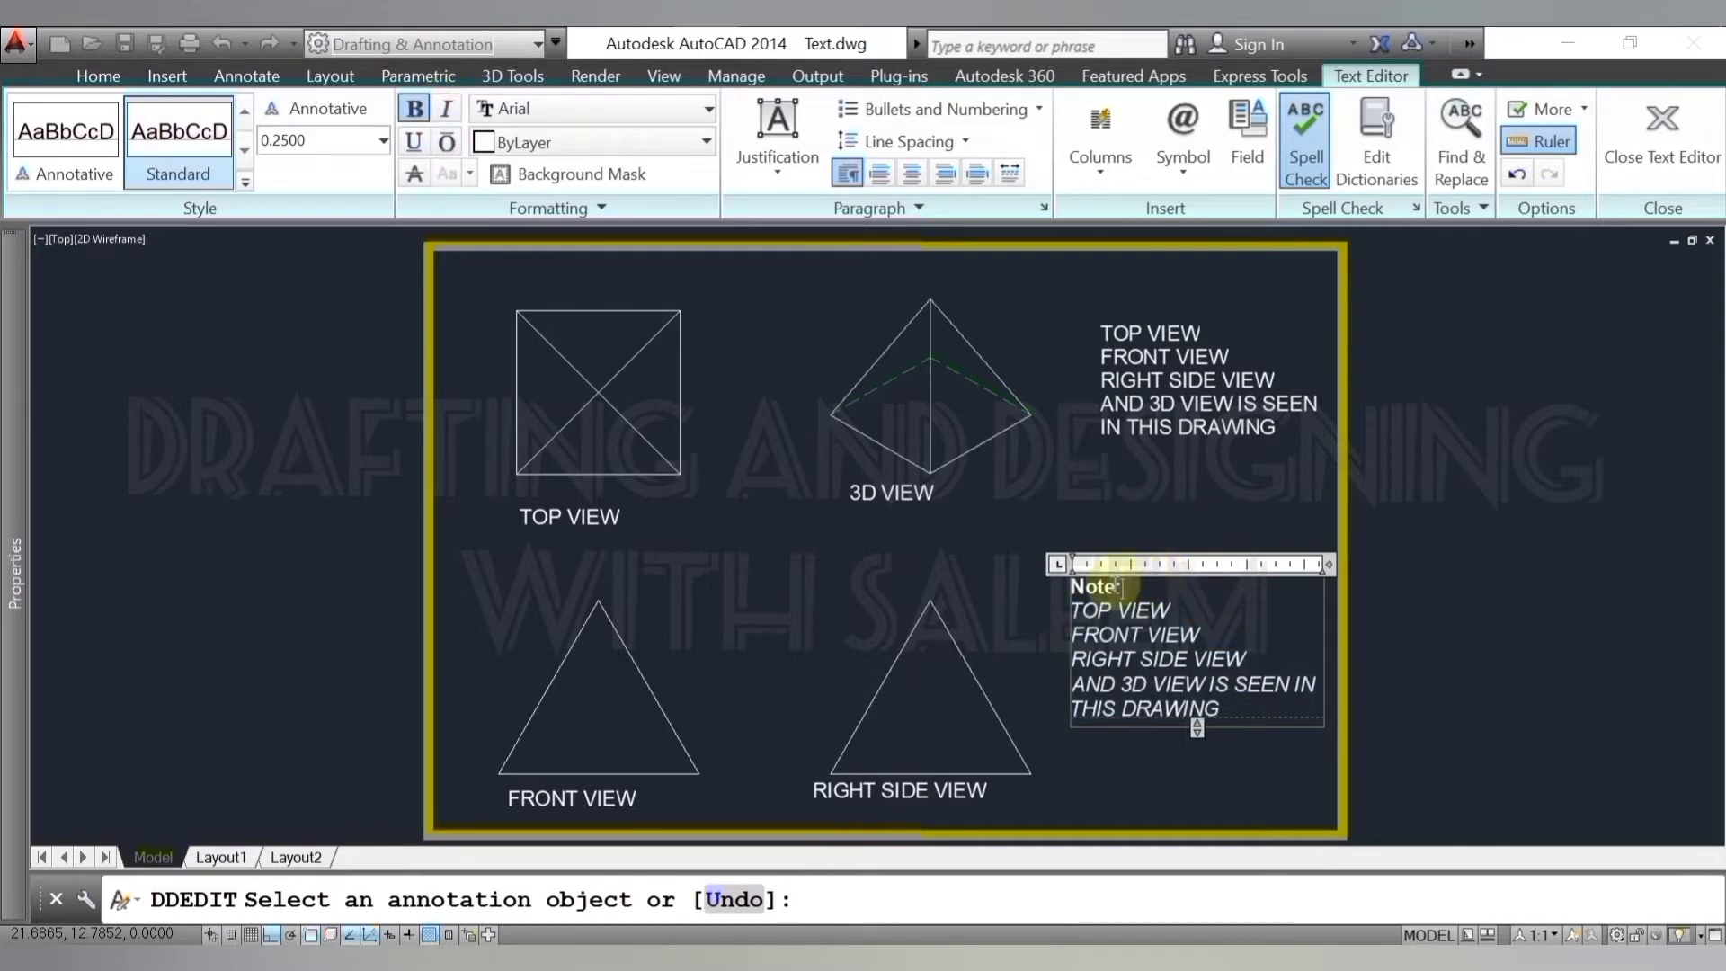
pyautogui.moveTo(1065, 585); pyautogui.dragTo(1295, 710)
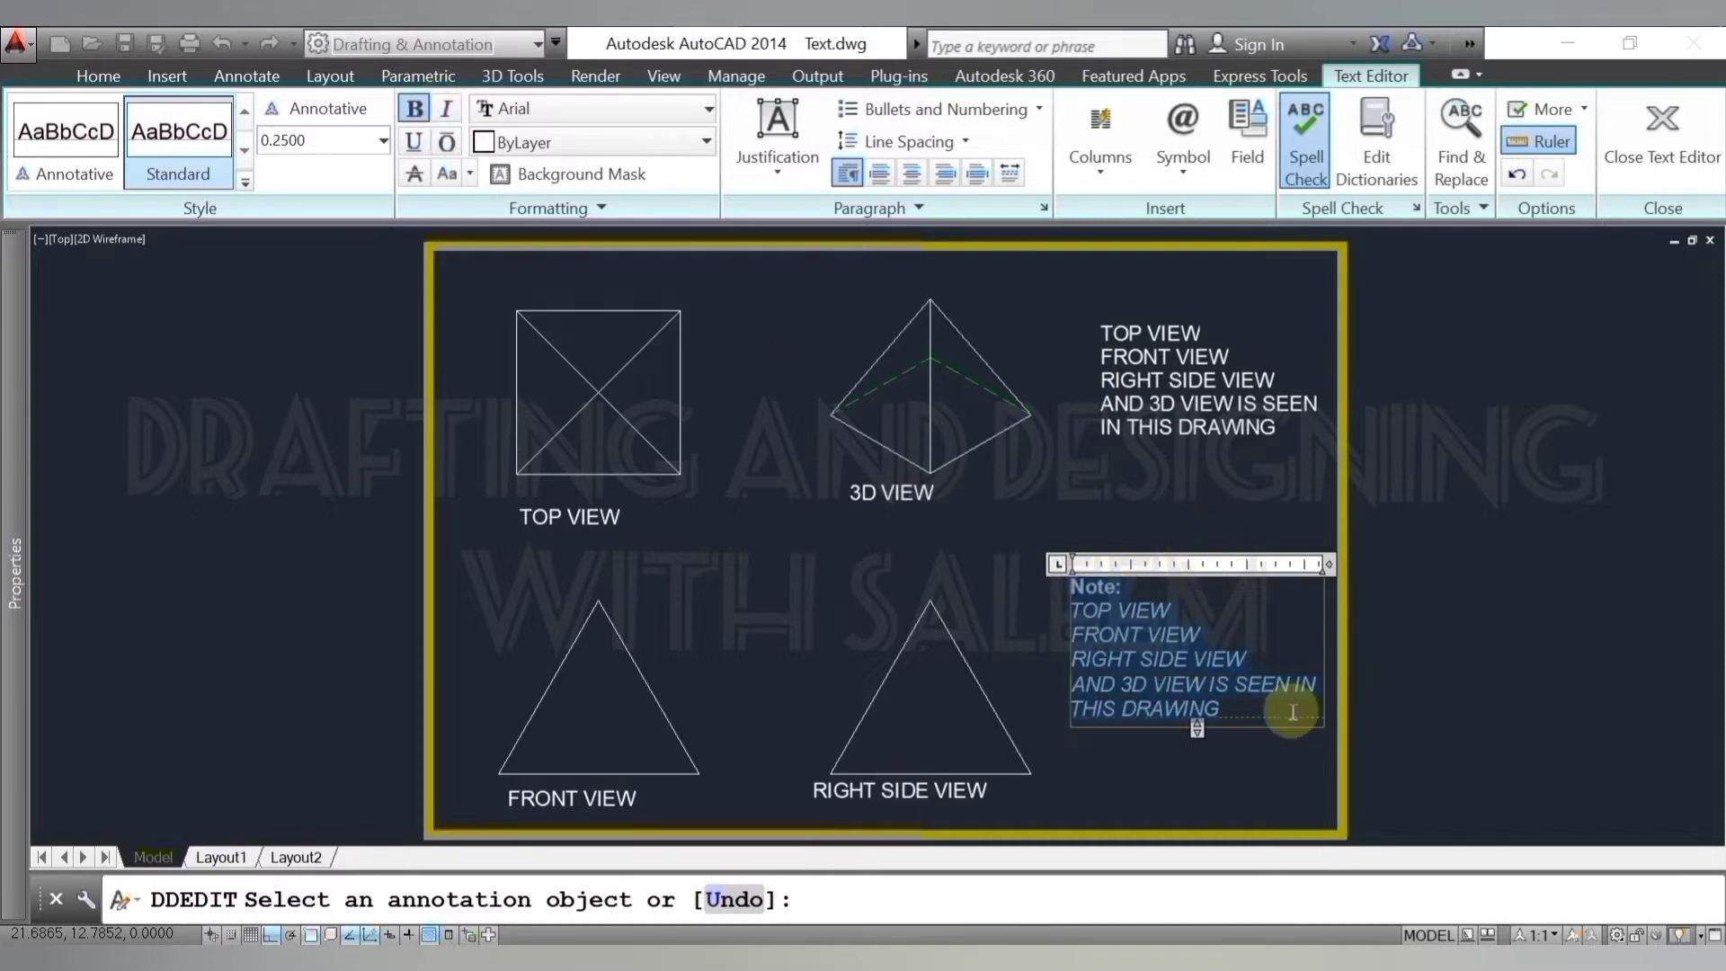
# - Give the note 1.5x line spacing, number the view lines 1–4, and widen its column
pyautogui.click(881, 144)
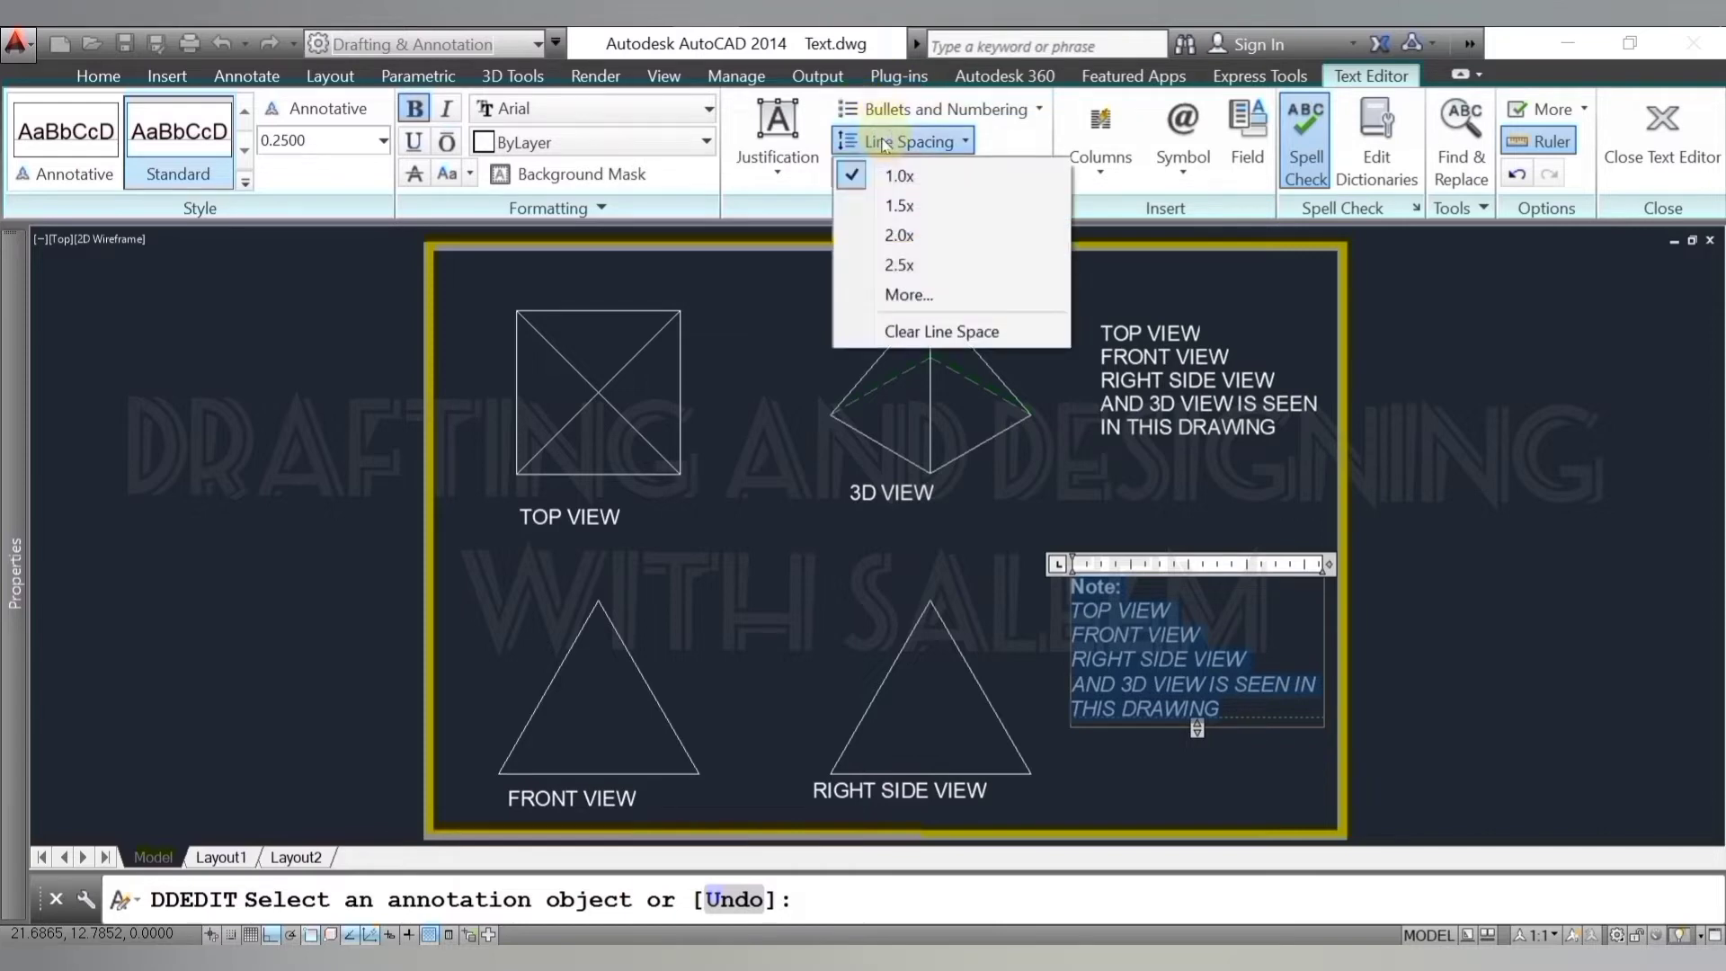
pyautogui.click(913, 205)
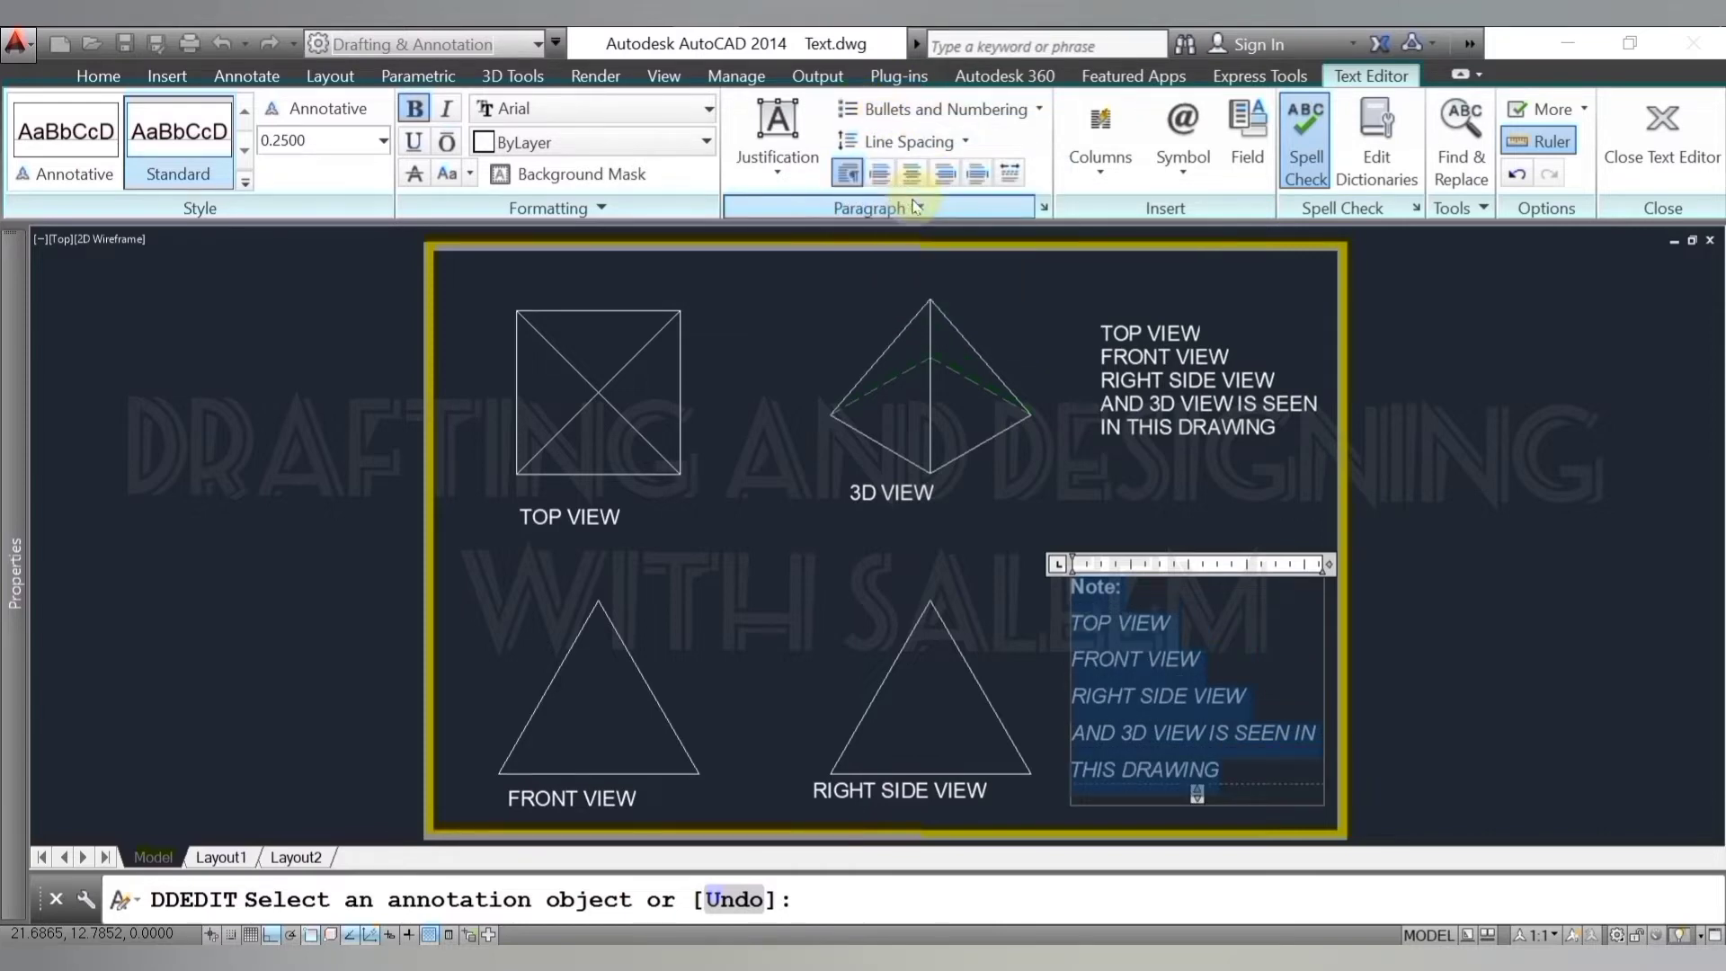
pyautogui.click(1137, 661)
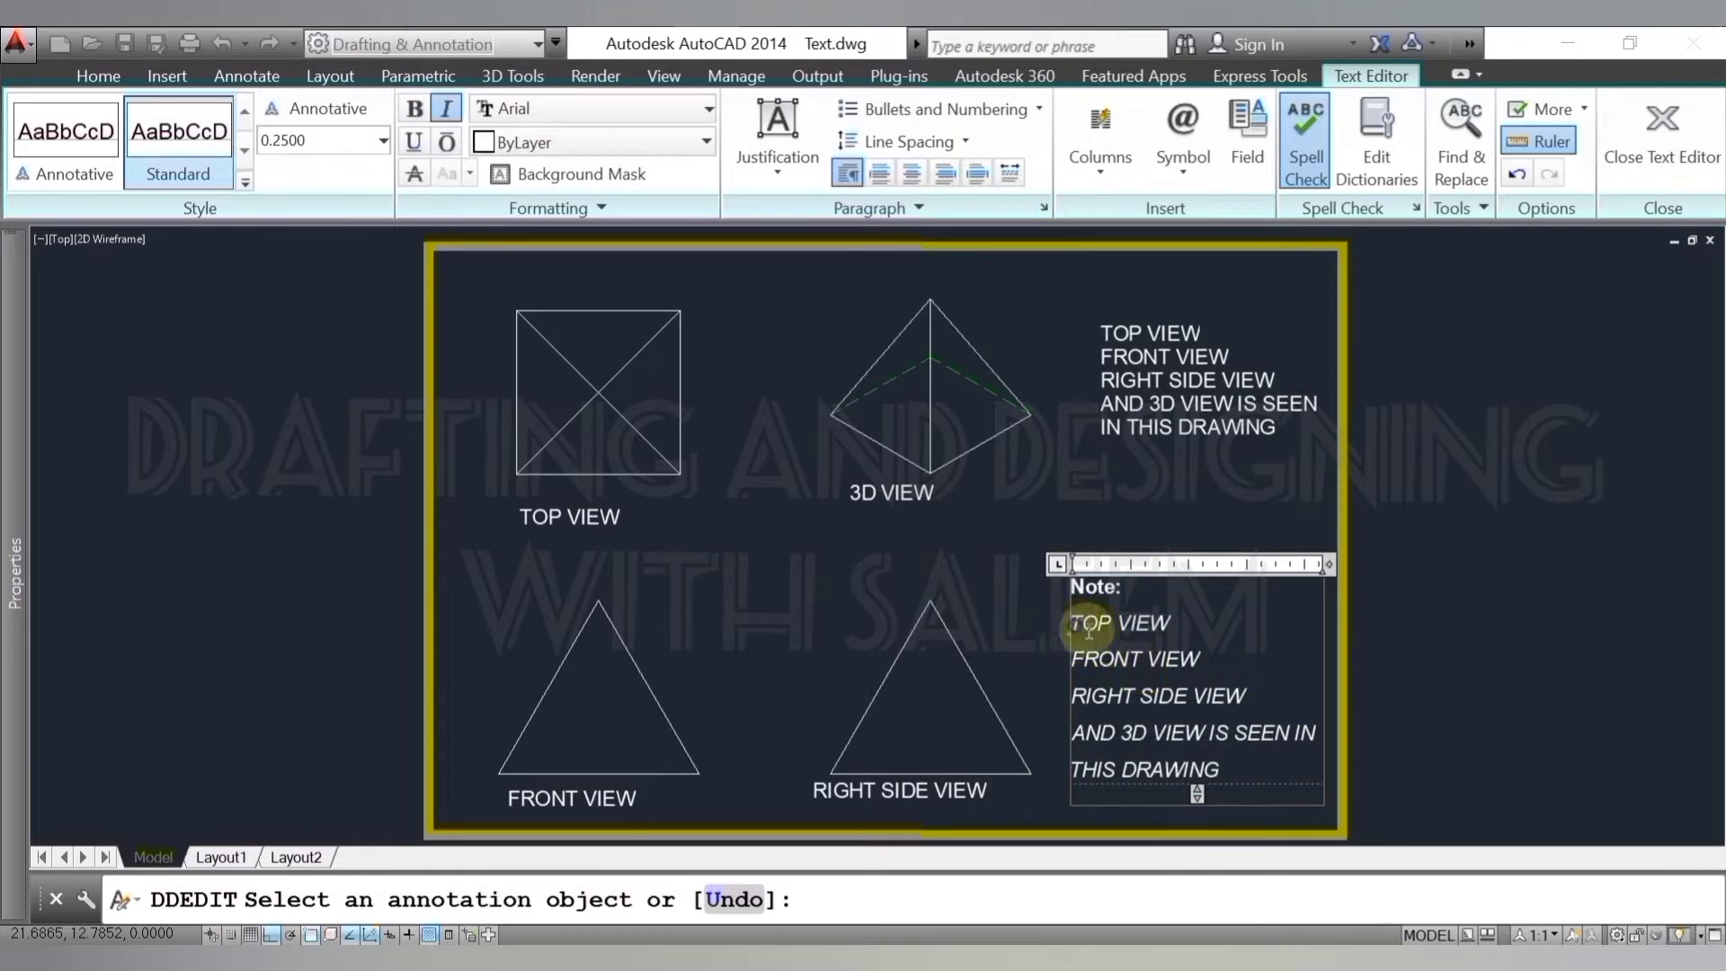
pyautogui.moveTo(1088, 626)
pyautogui.mouseDown()
pyautogui.moveTo(1258, 780)
pyautogui.moveTo(1295, 735)
pyautogui.moveTo(1326, 737)
pyautogui.mouseUp()
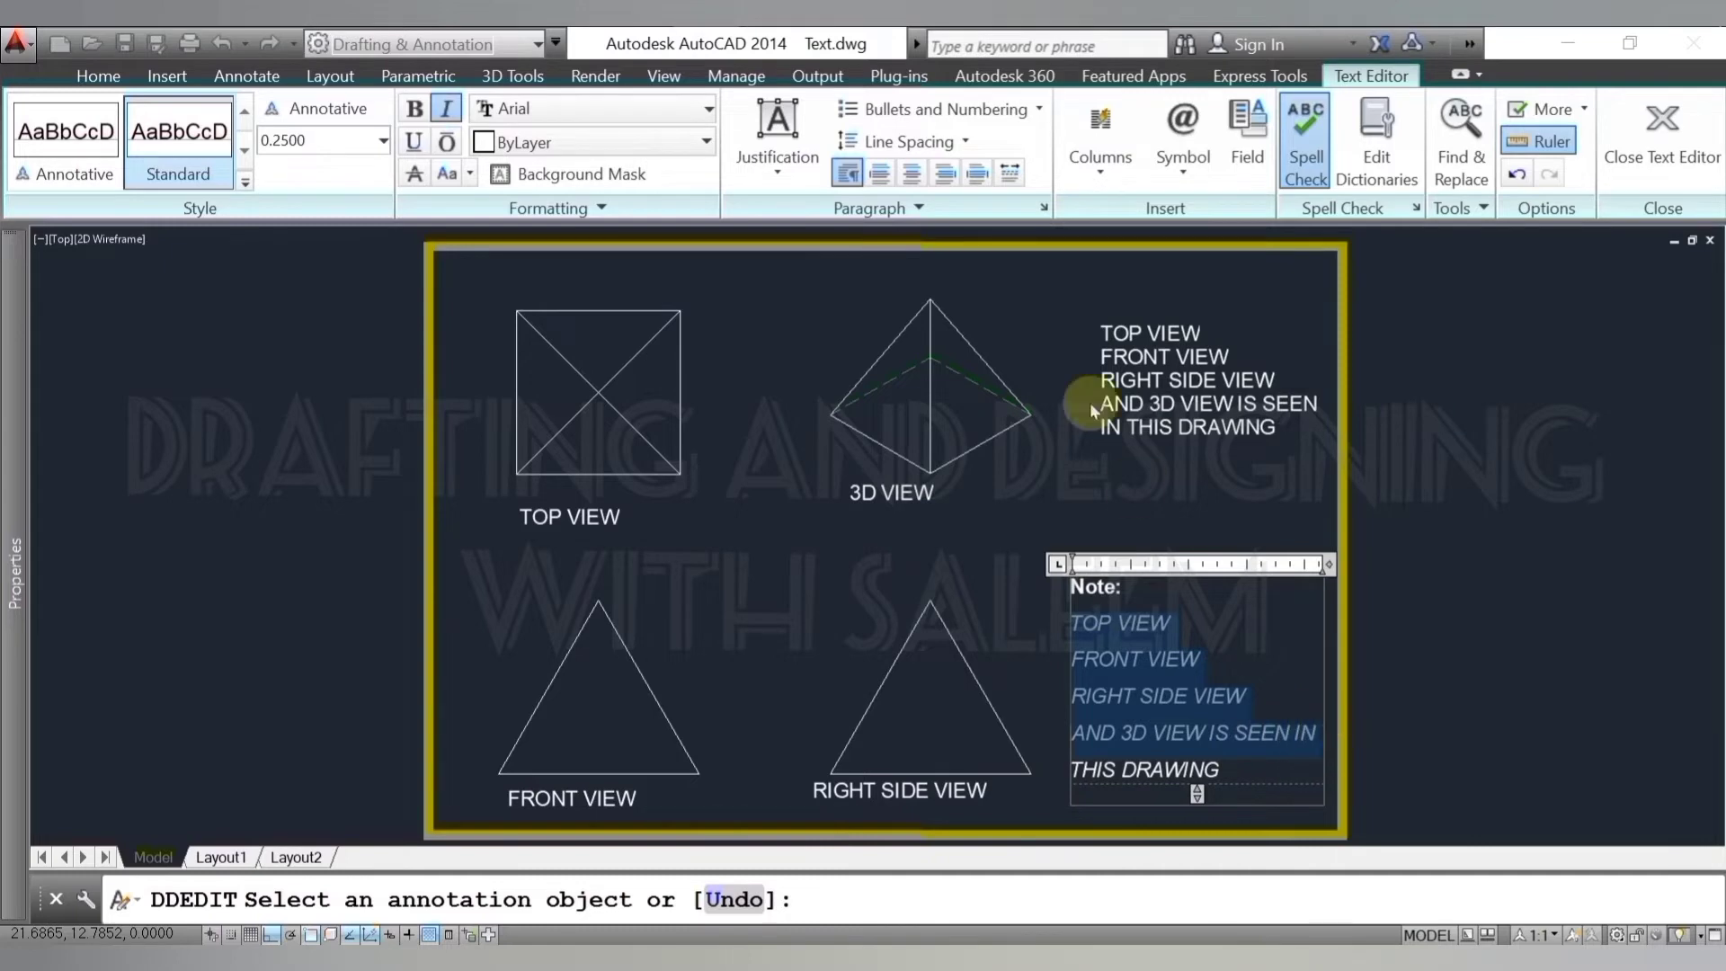
pyautogui.click(910, 102)
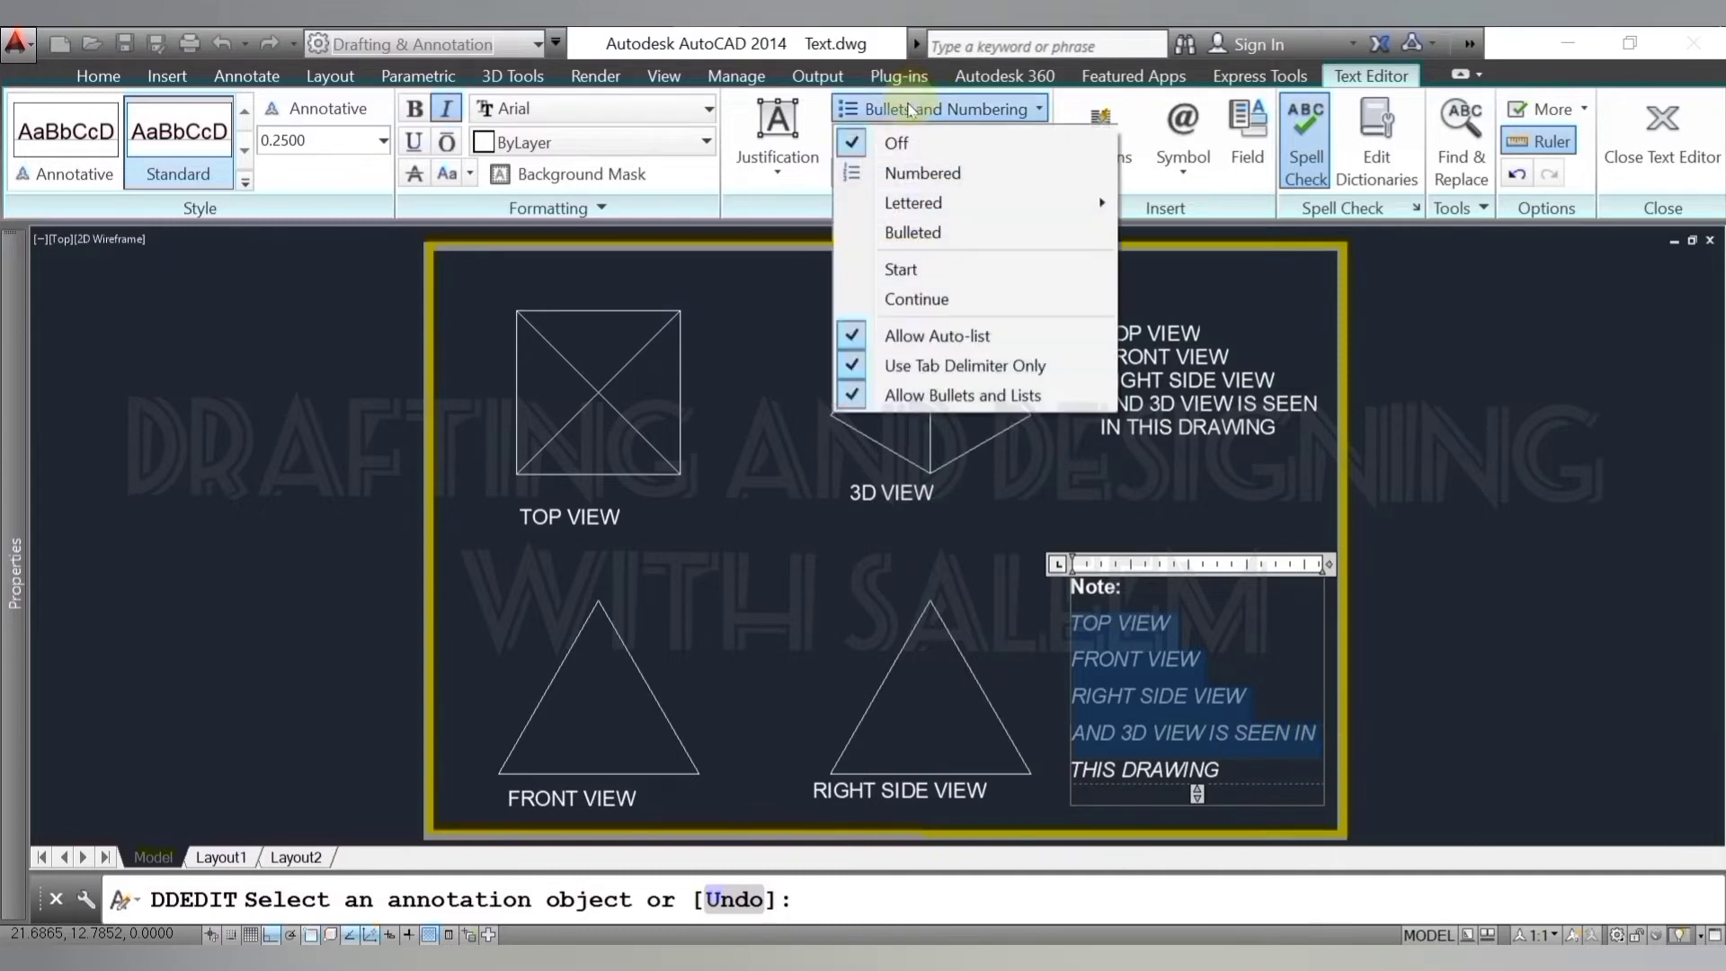
pyautogui.click(910, 175)
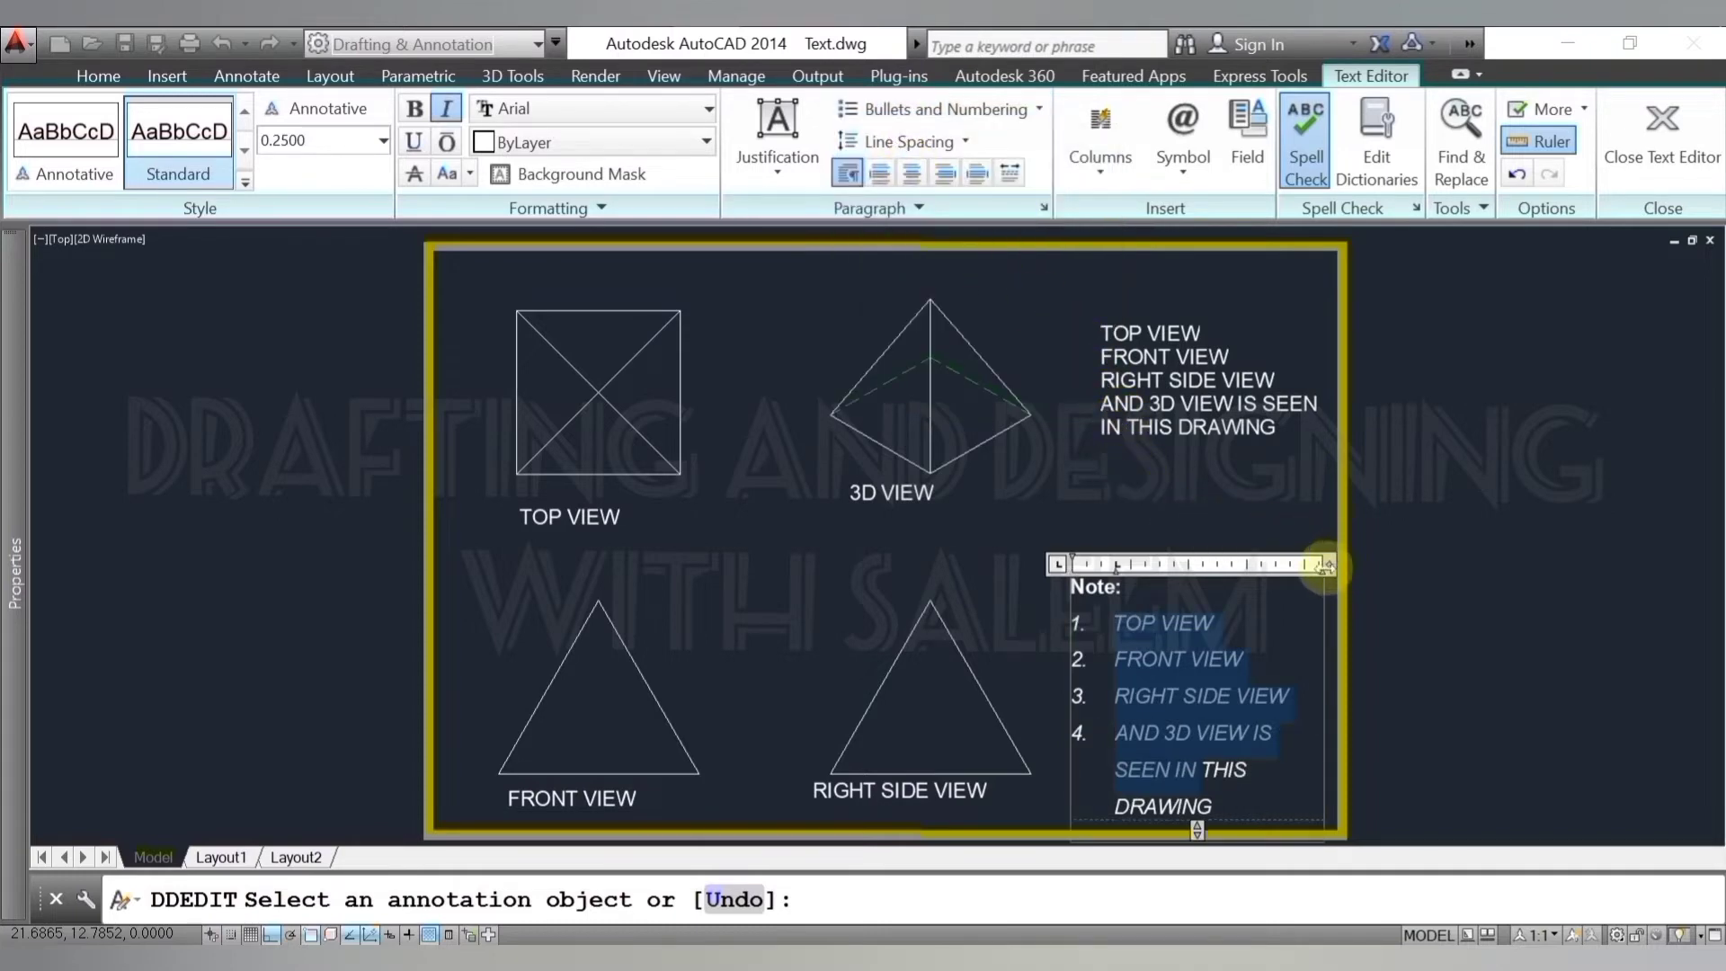
pyautogui.moveTo(1323, 565); pyautogui.dragTo(1330, 575)
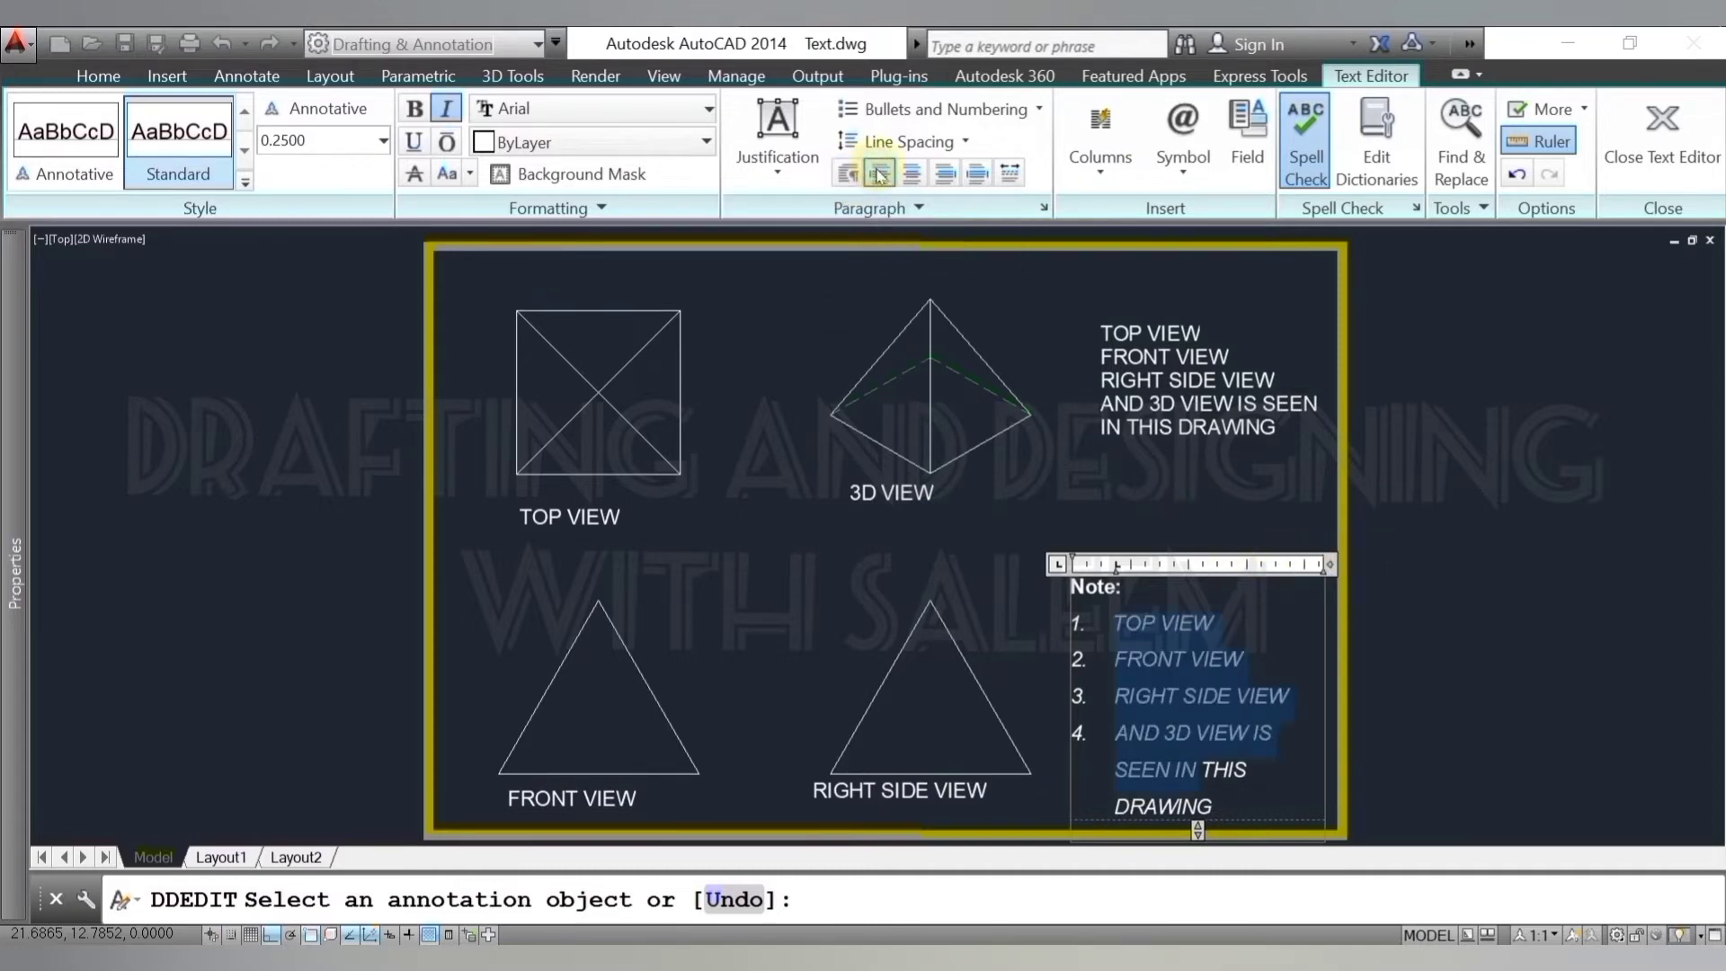
pyautogui.click(914, 176)
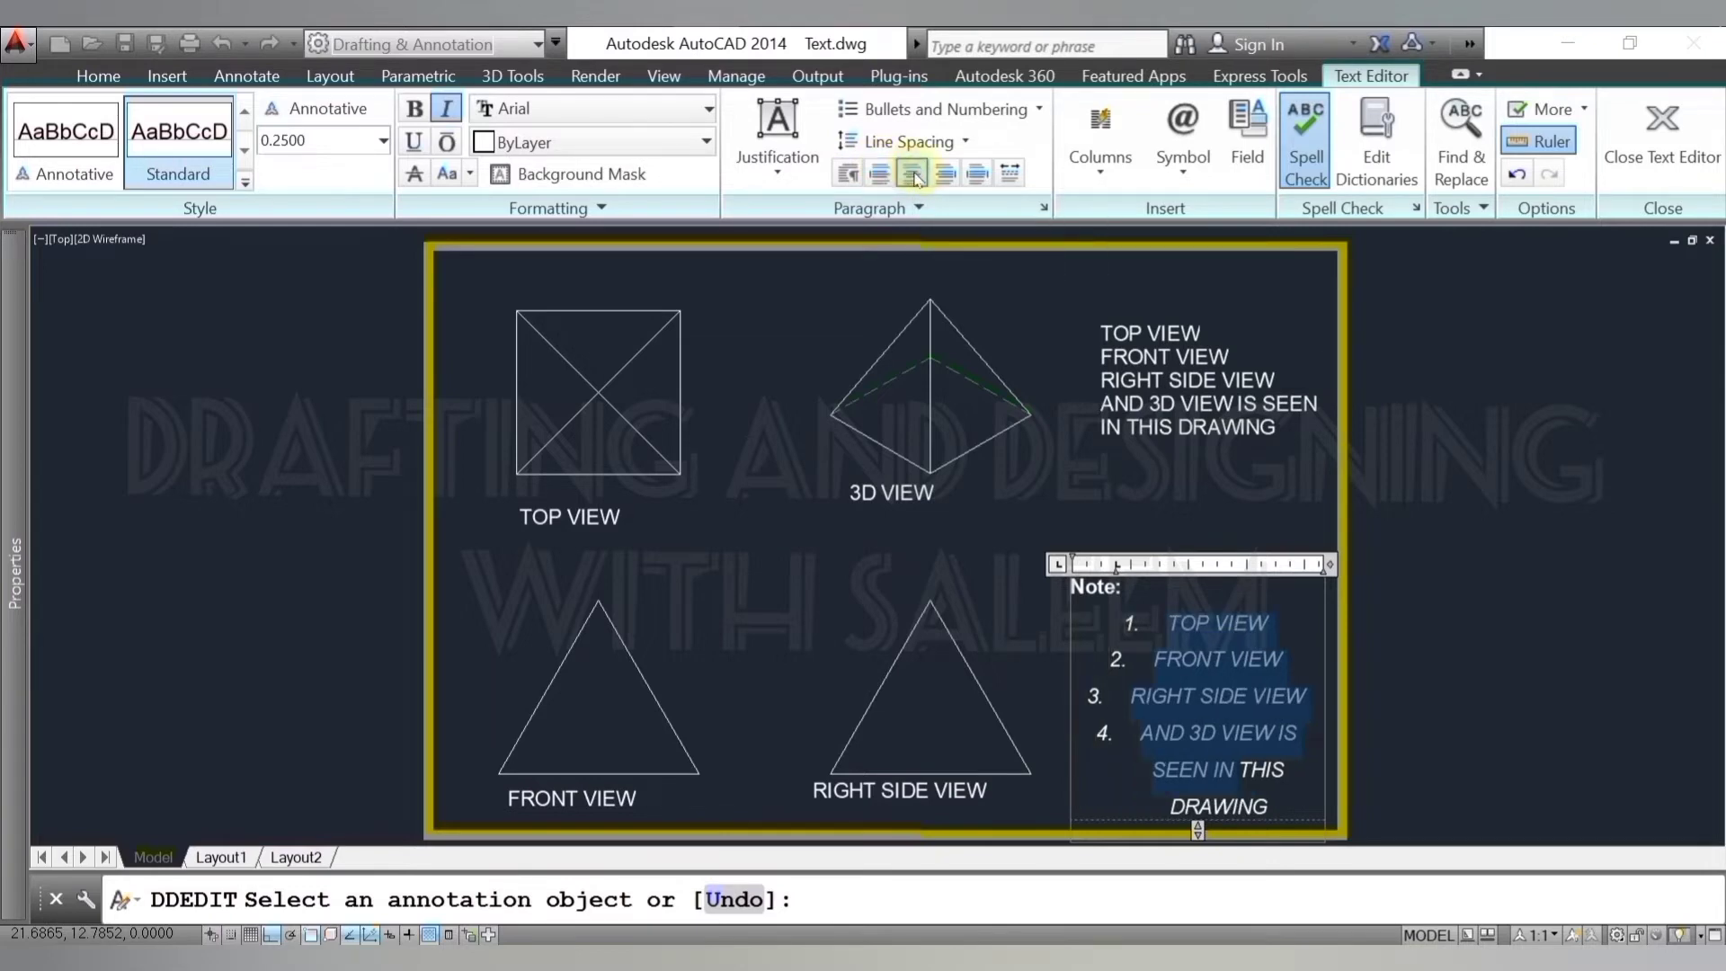
pyautogui.click(943, 175)
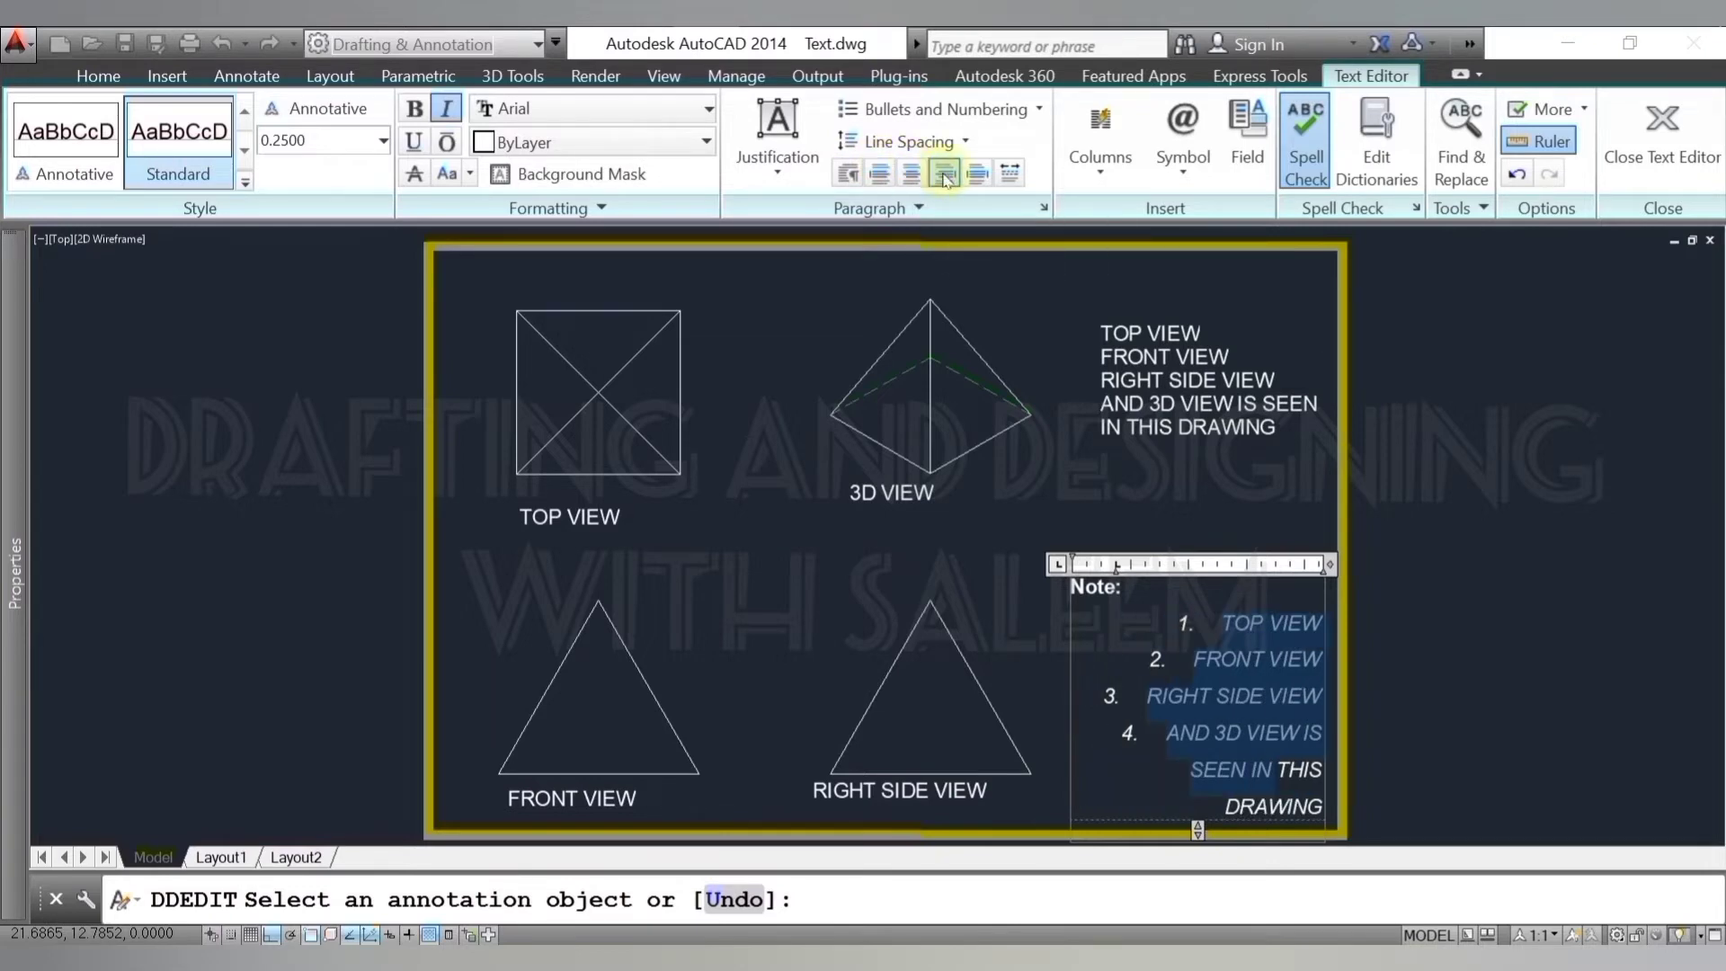
pyautogui.click(974, 176)
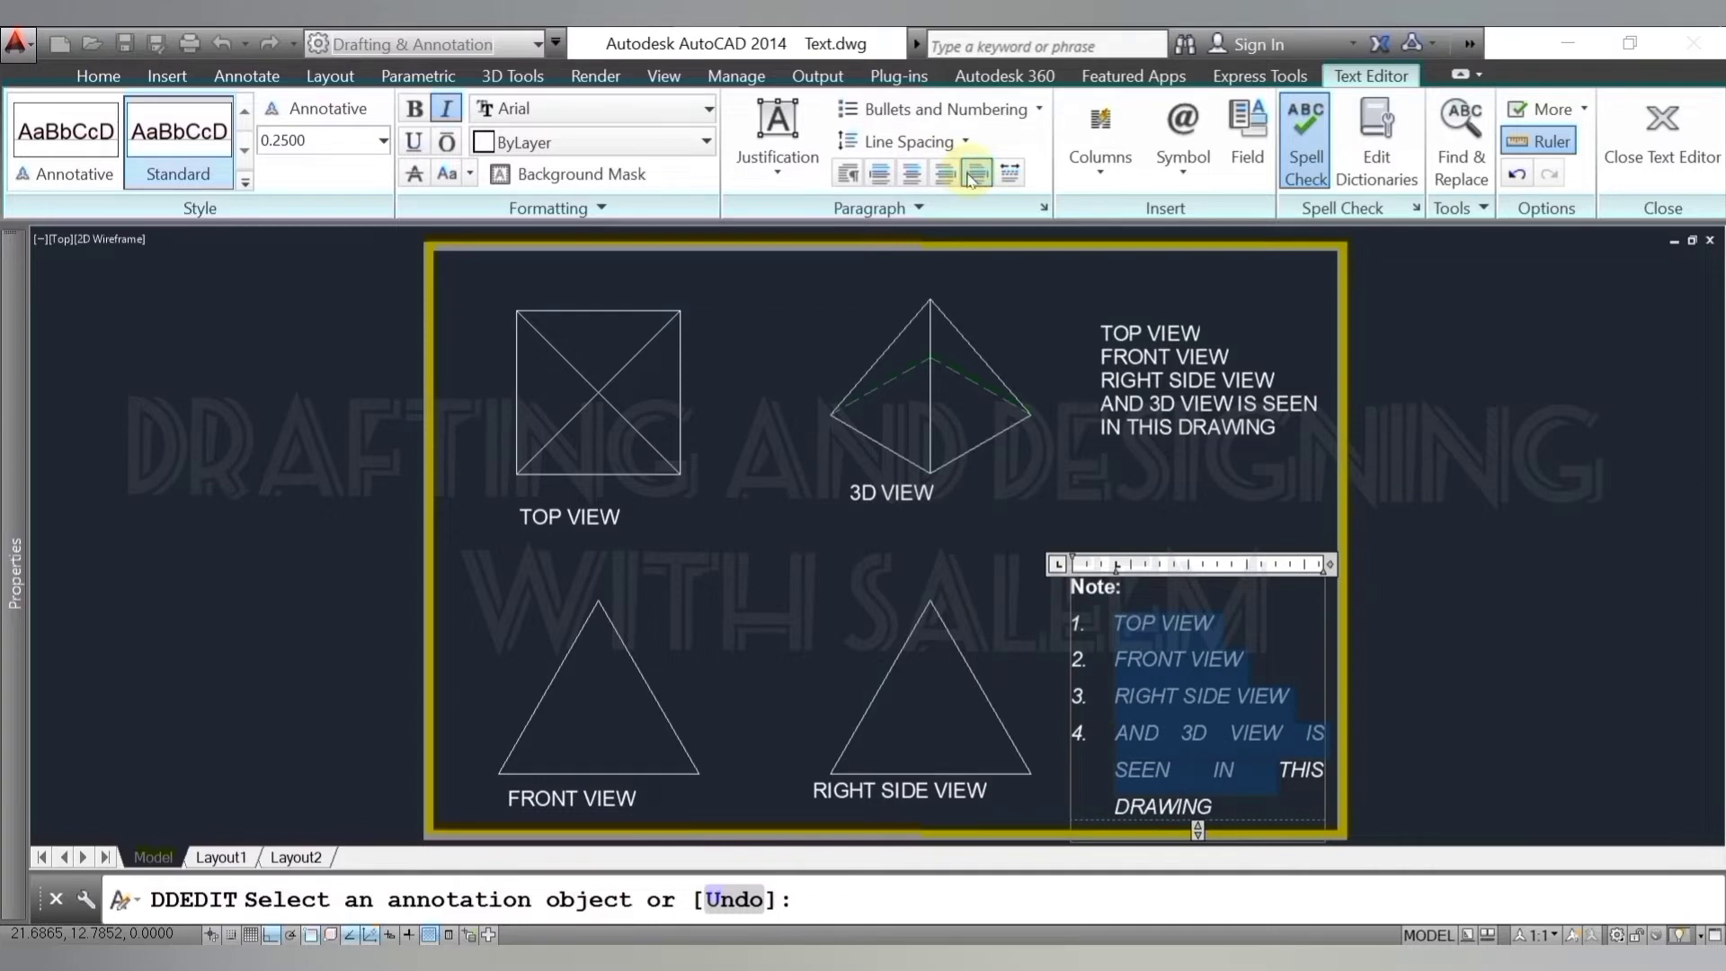
pyautogui.click(1003, 176)
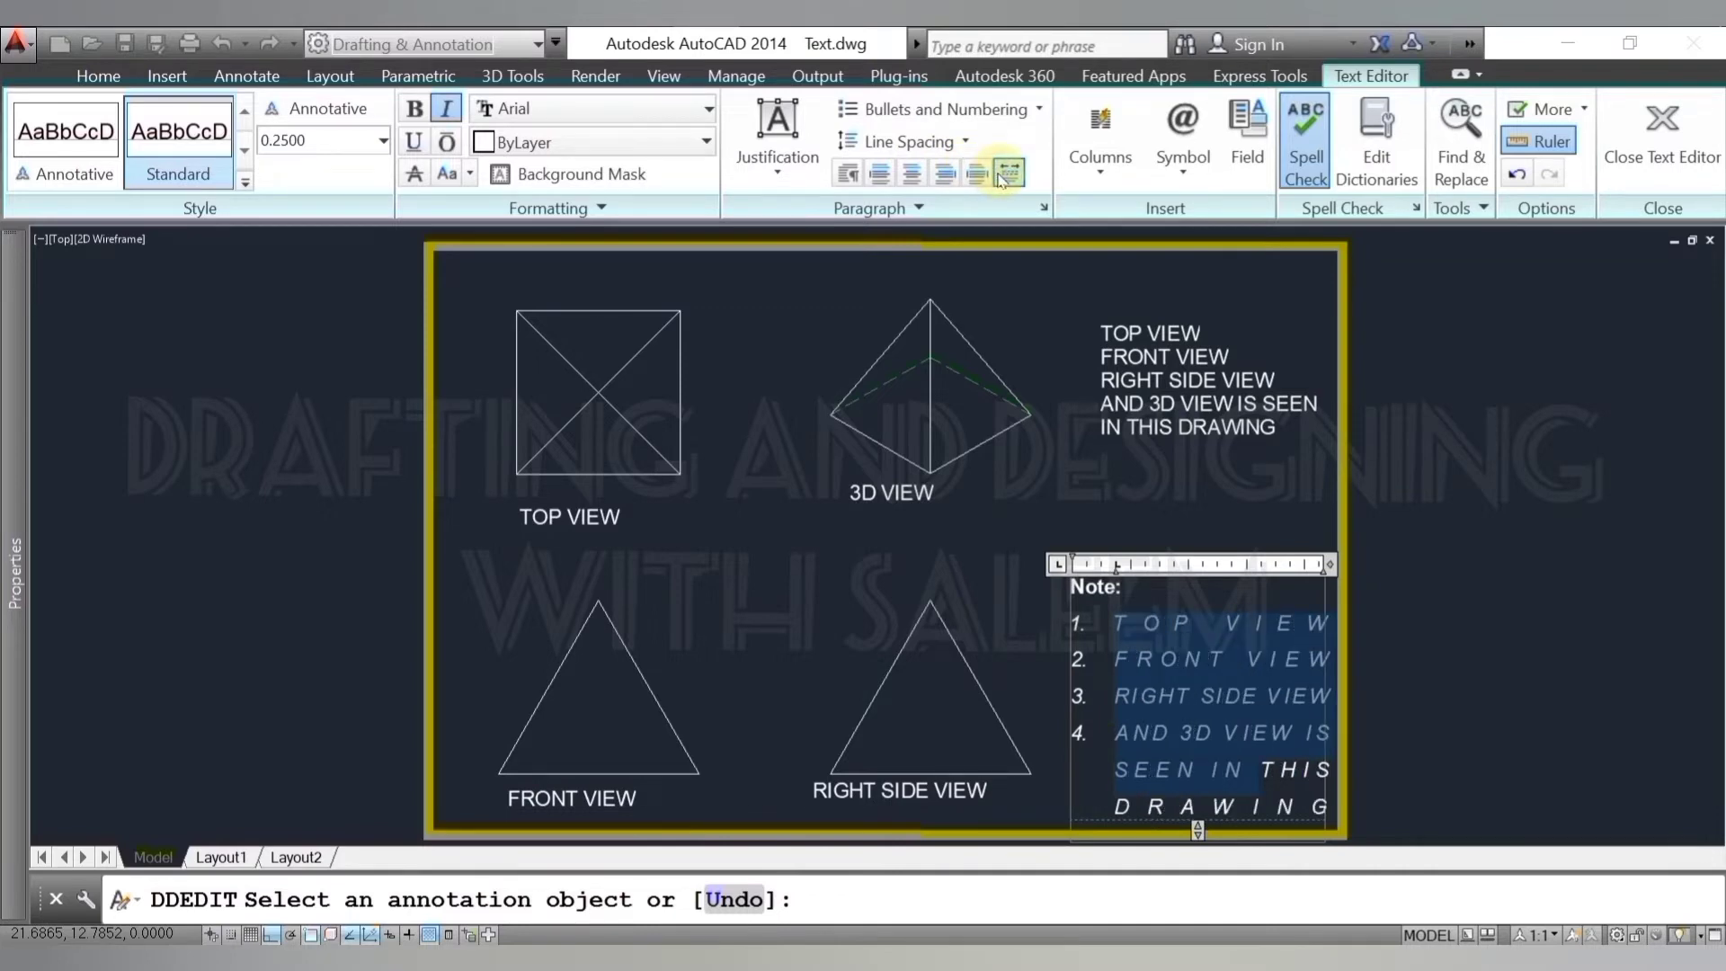
pyautogui.click(1005, 175)
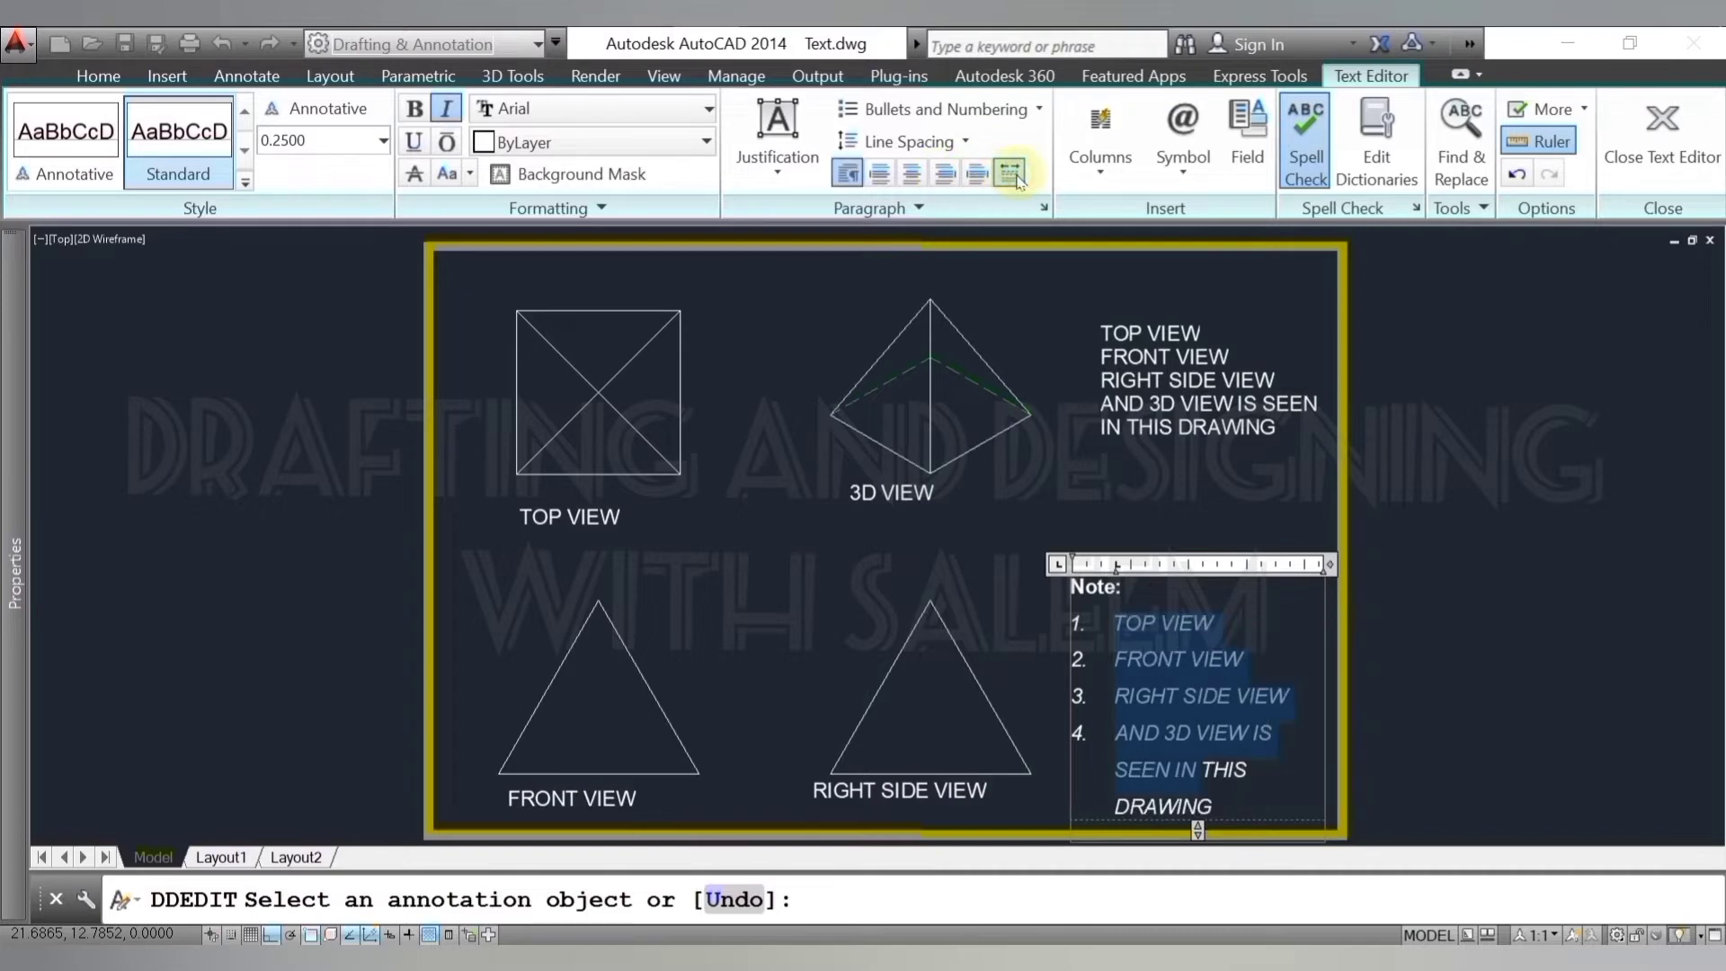
pyautogui.click(881, 176)
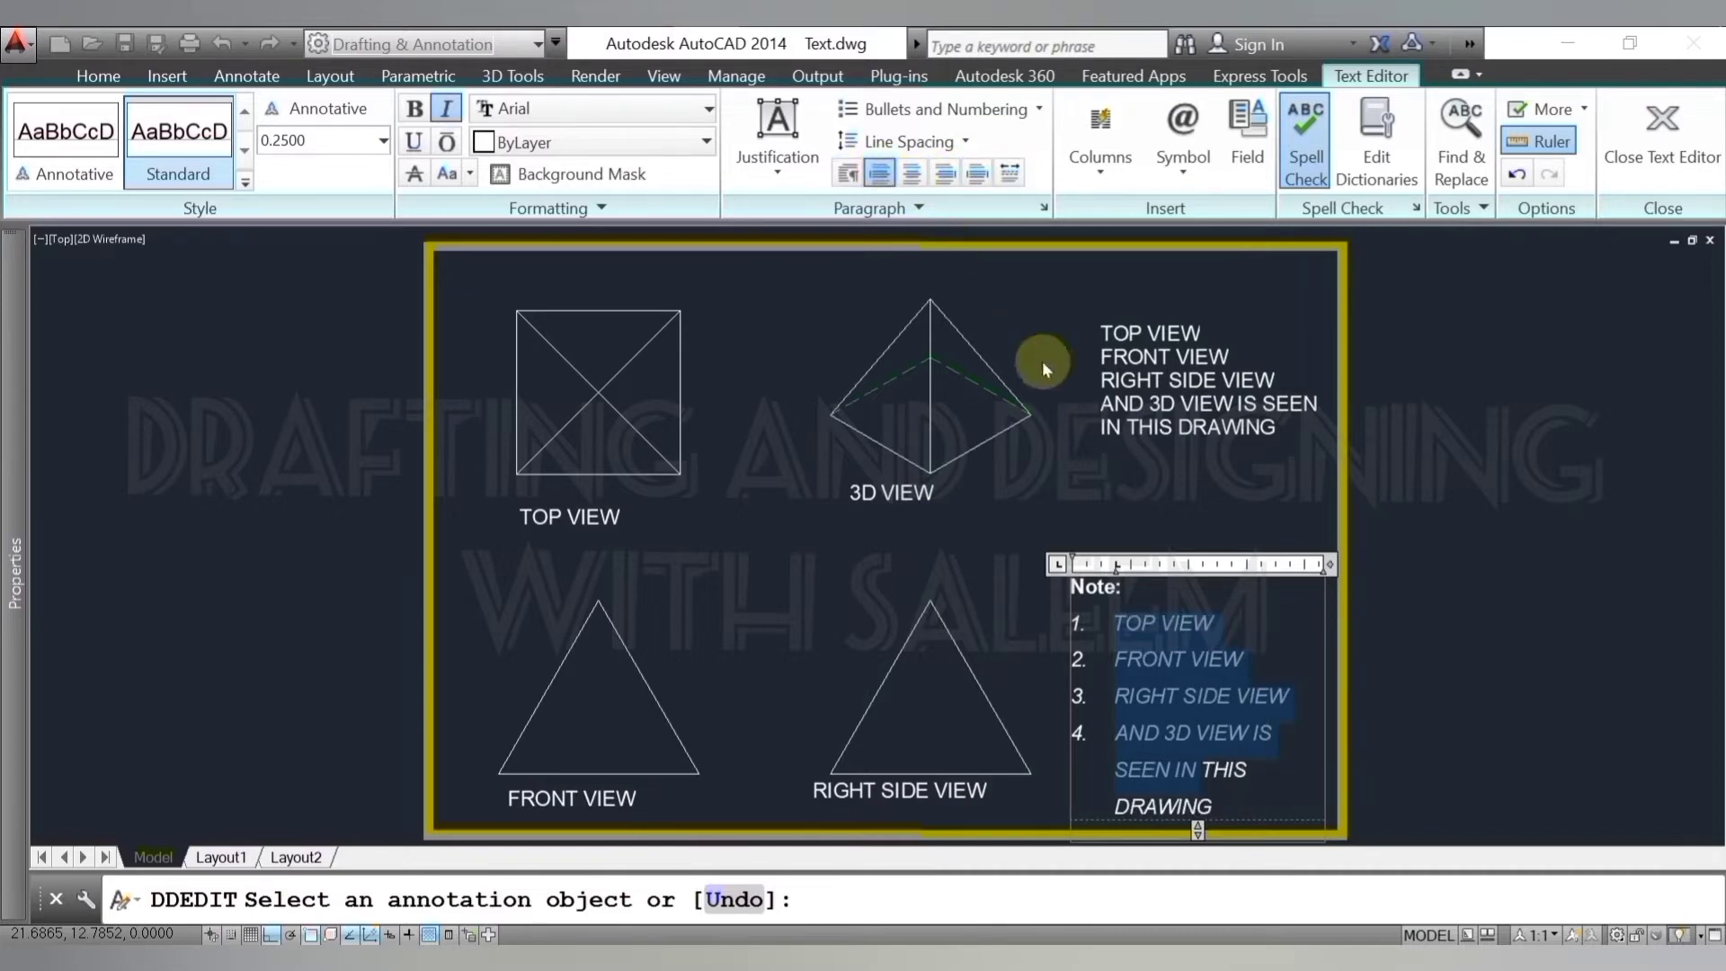
pyautogui.click(1260, 616)
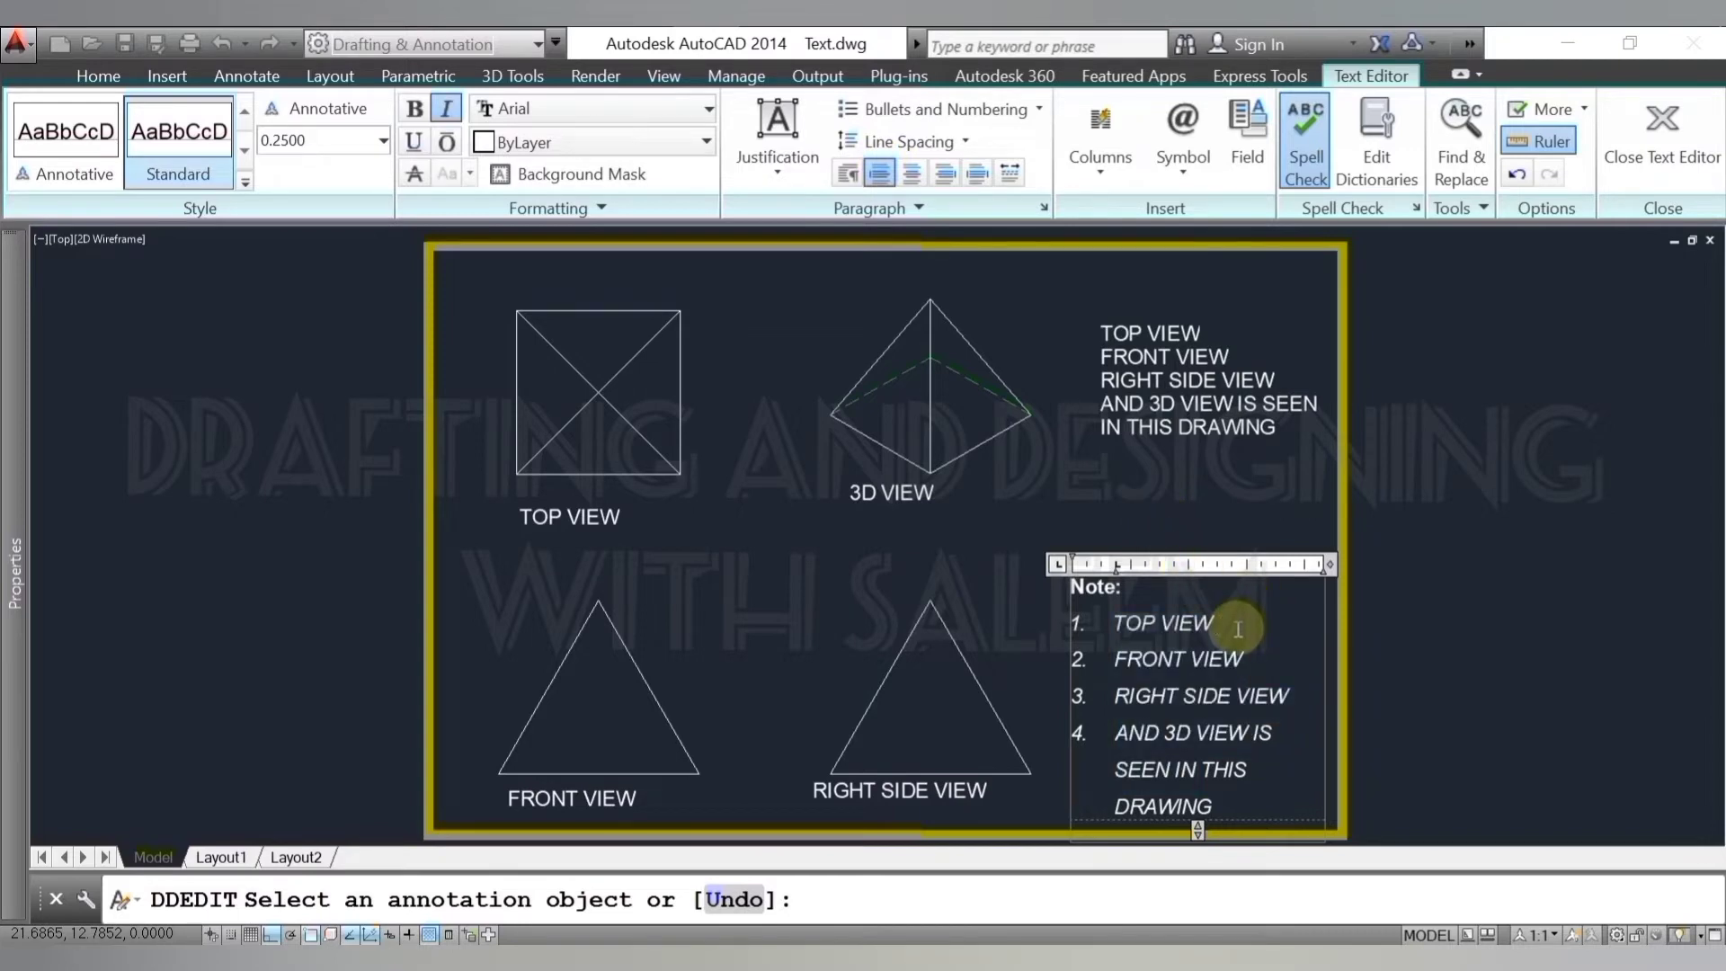
# - Set the 'Note:' heading to 0.4000 text height and underline it
pyautogui.moveTo(1122, 588); pyautogui.dragTo(1063, 585)
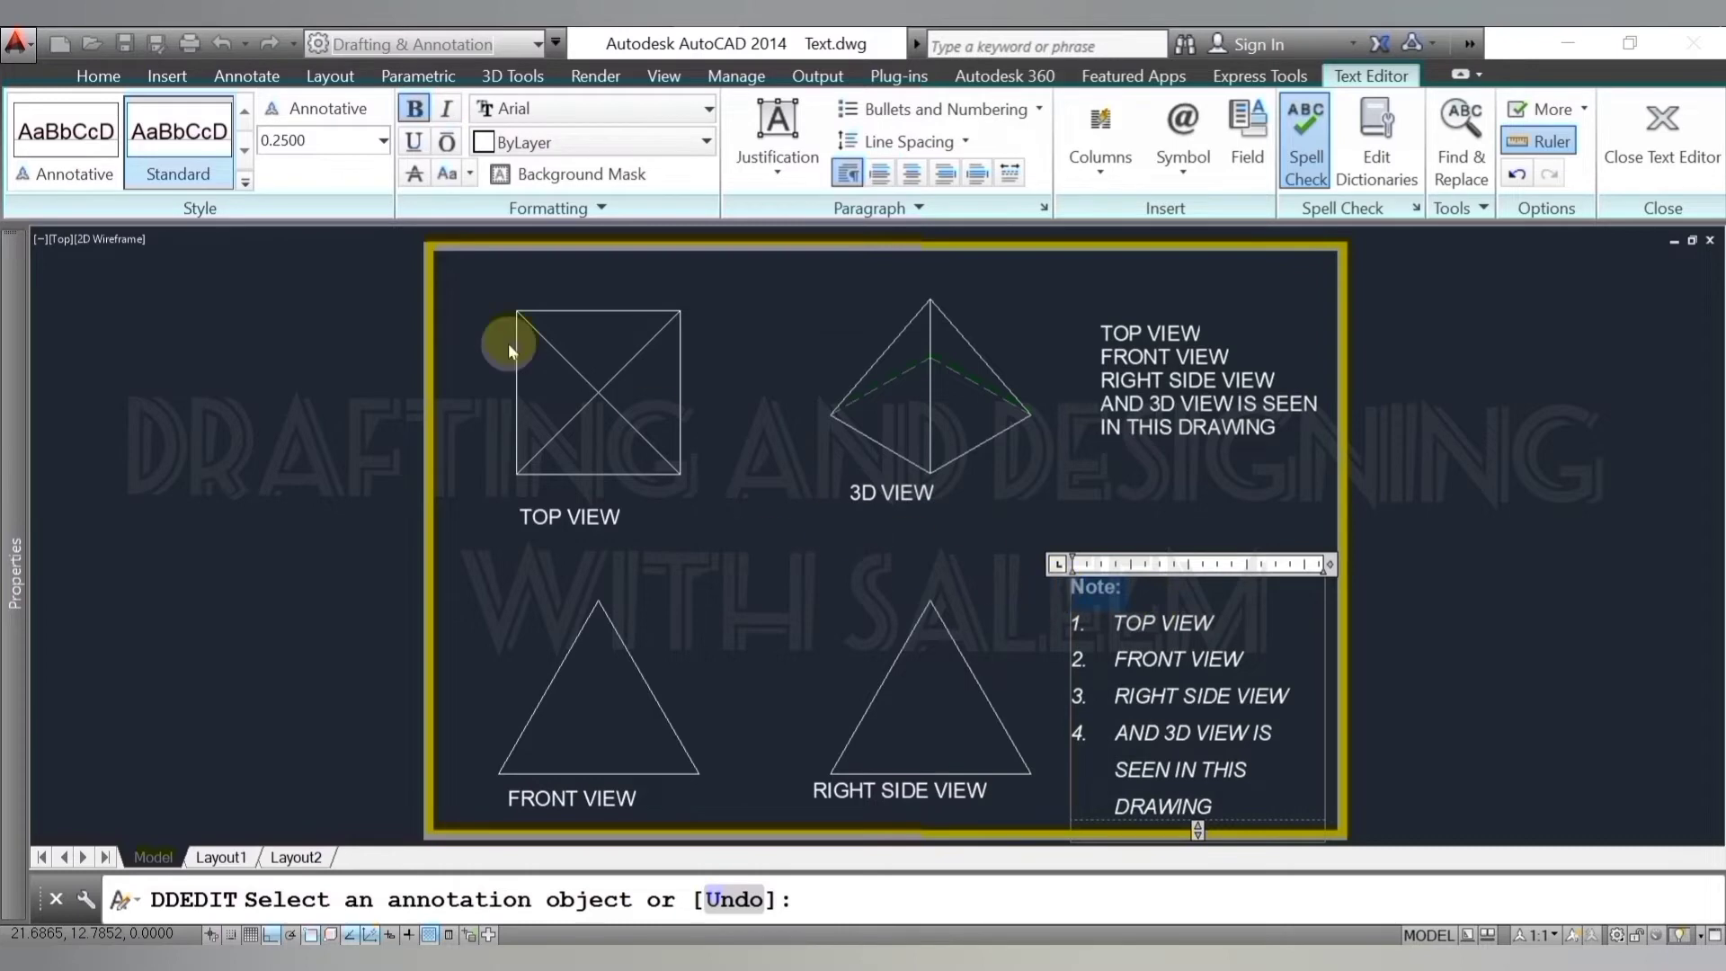
pyautogui.click(383, 142)
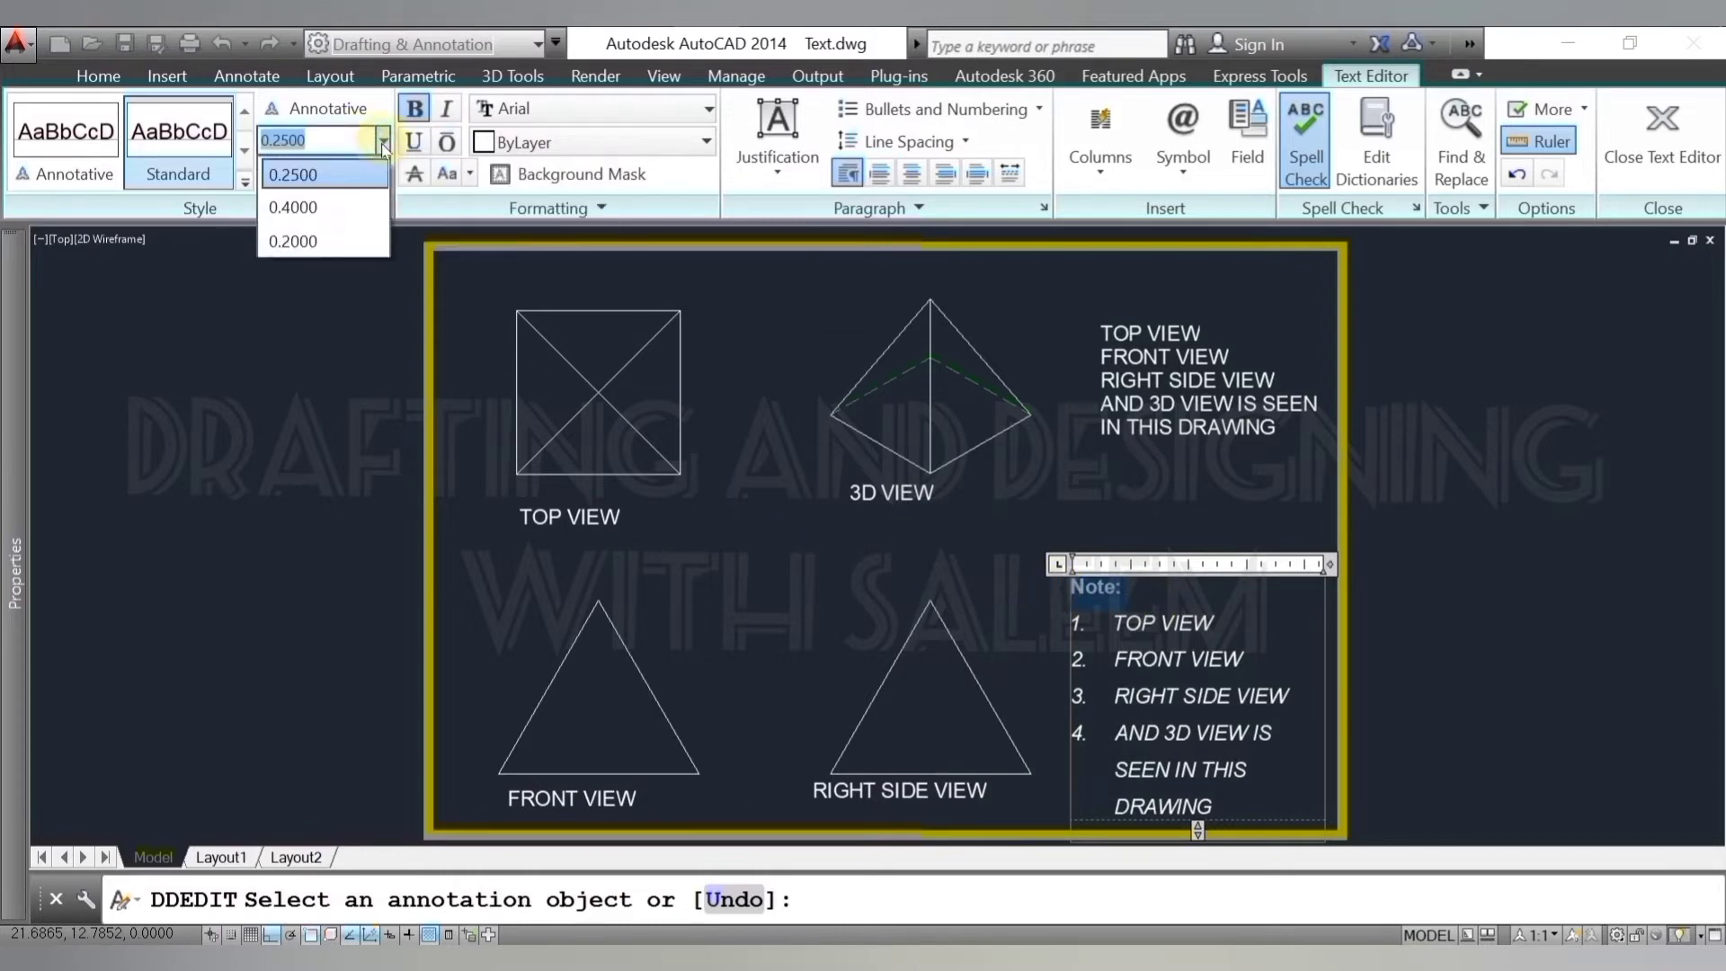
pyautogui.click(332, 207)
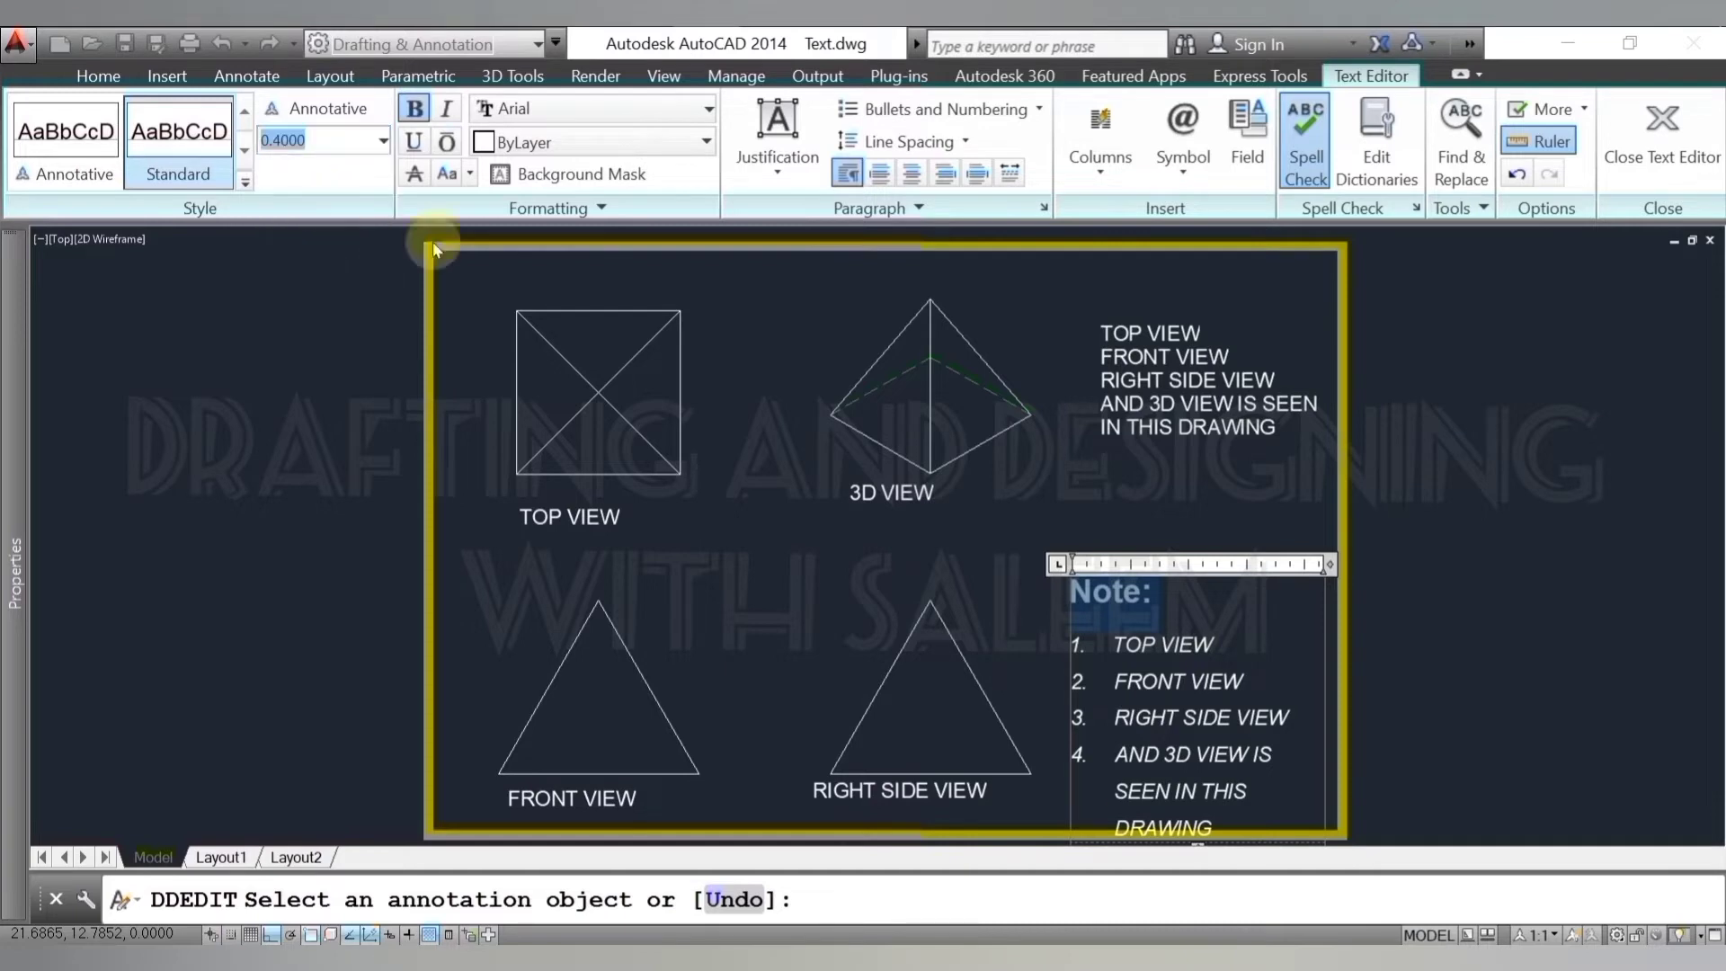
pyautogui.click(1272, 633)
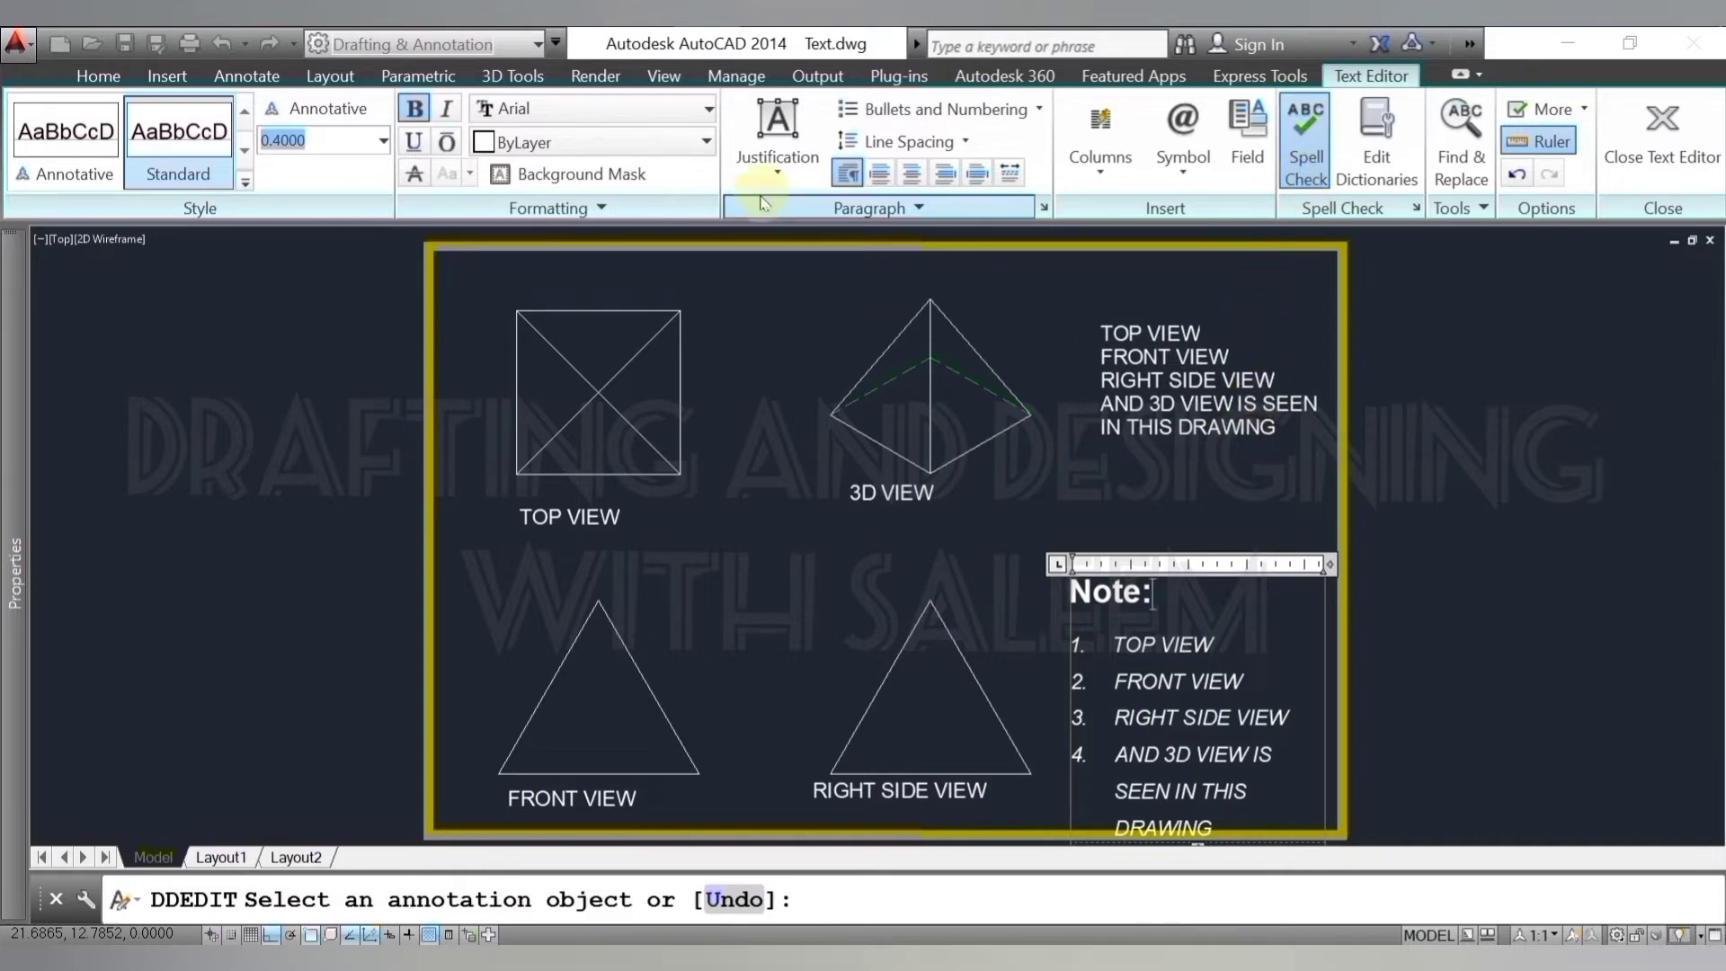
pyautogui.click(414, 174)
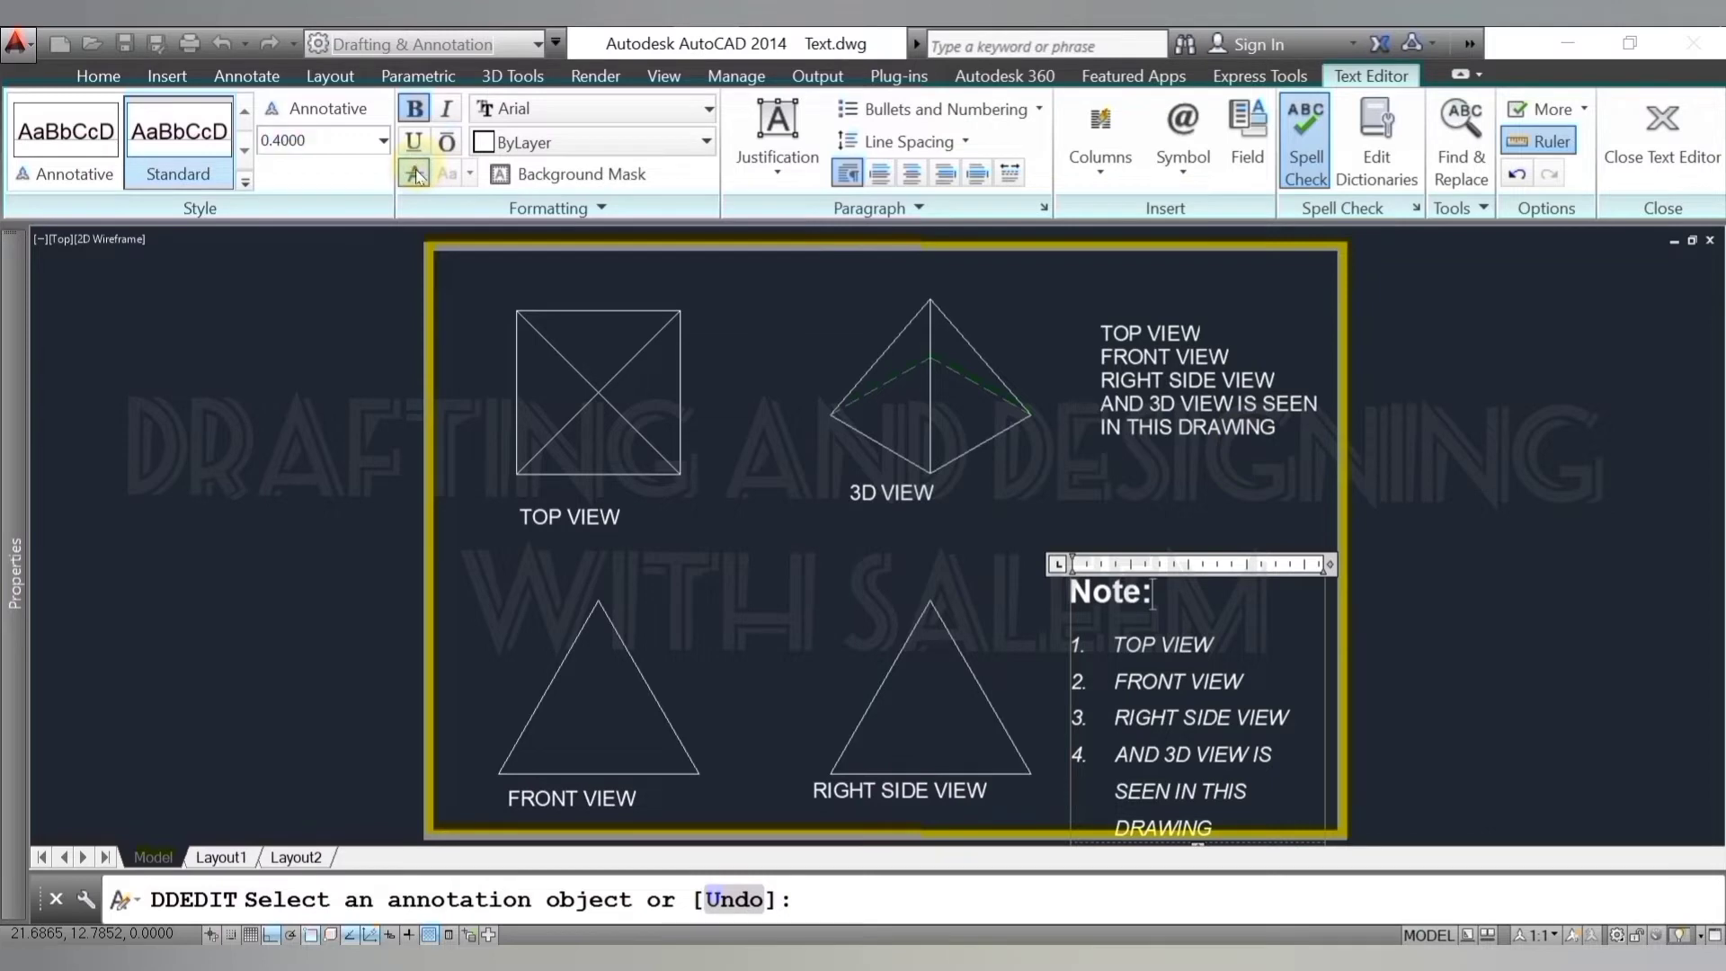
pyautogui.moveTo(1214, 593); pyautogui.dragTo(1047, 576)
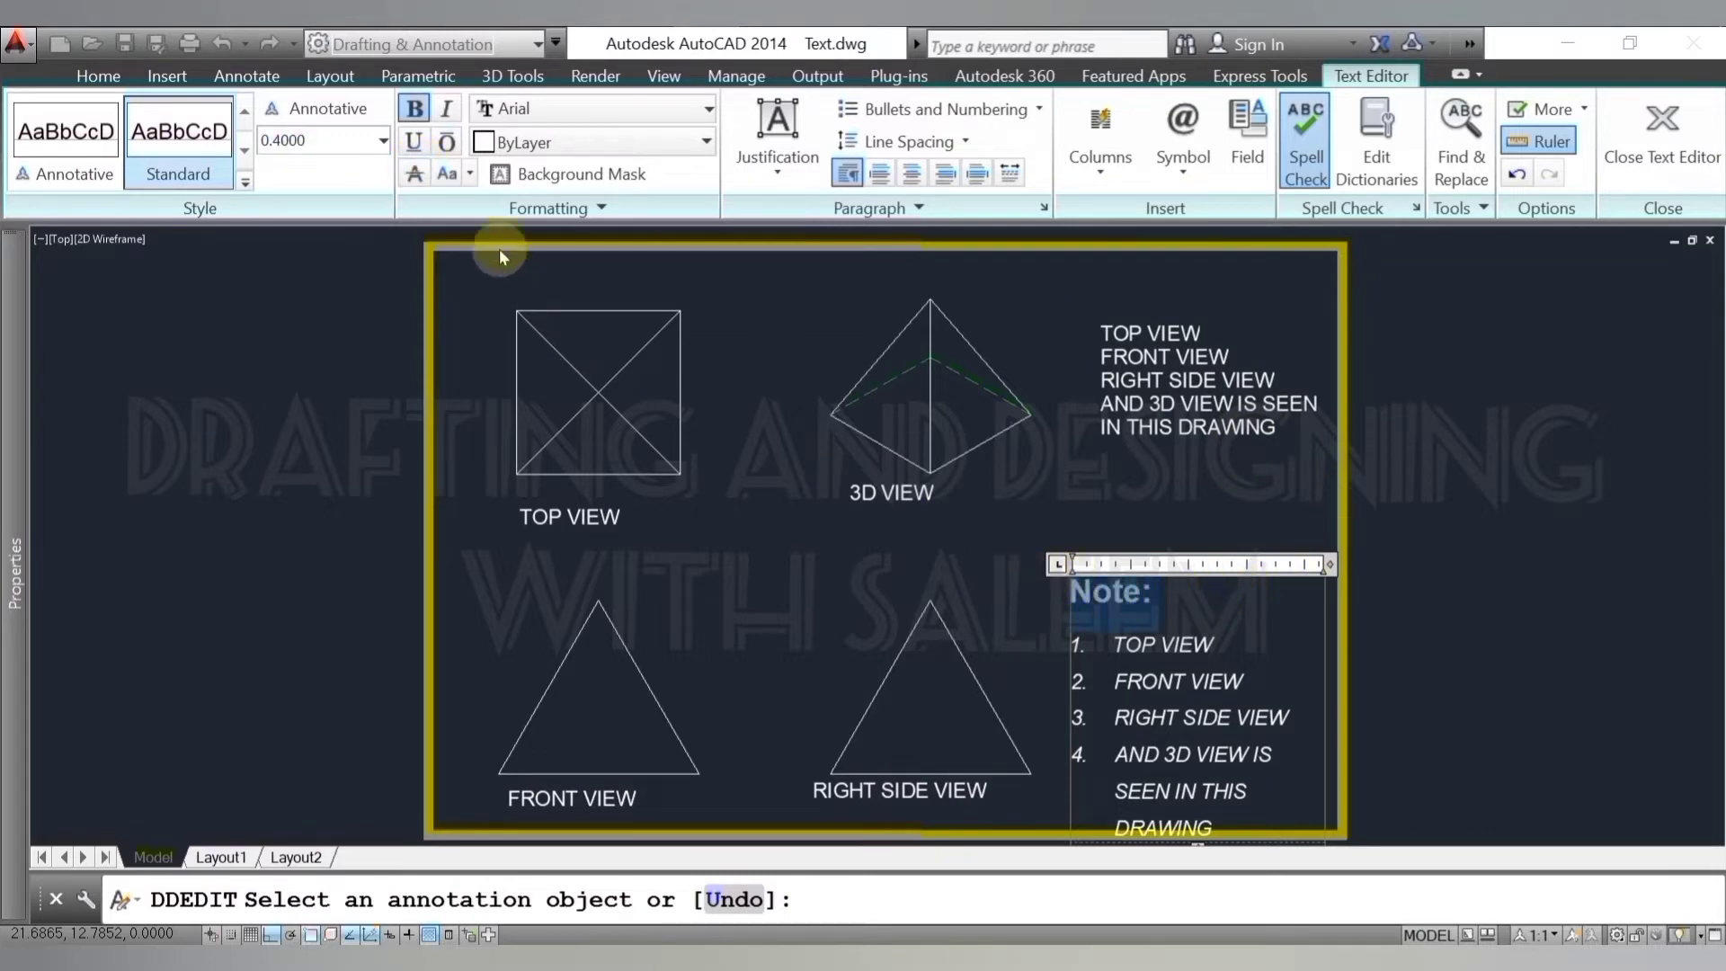
pyautogui.click(413, 142)
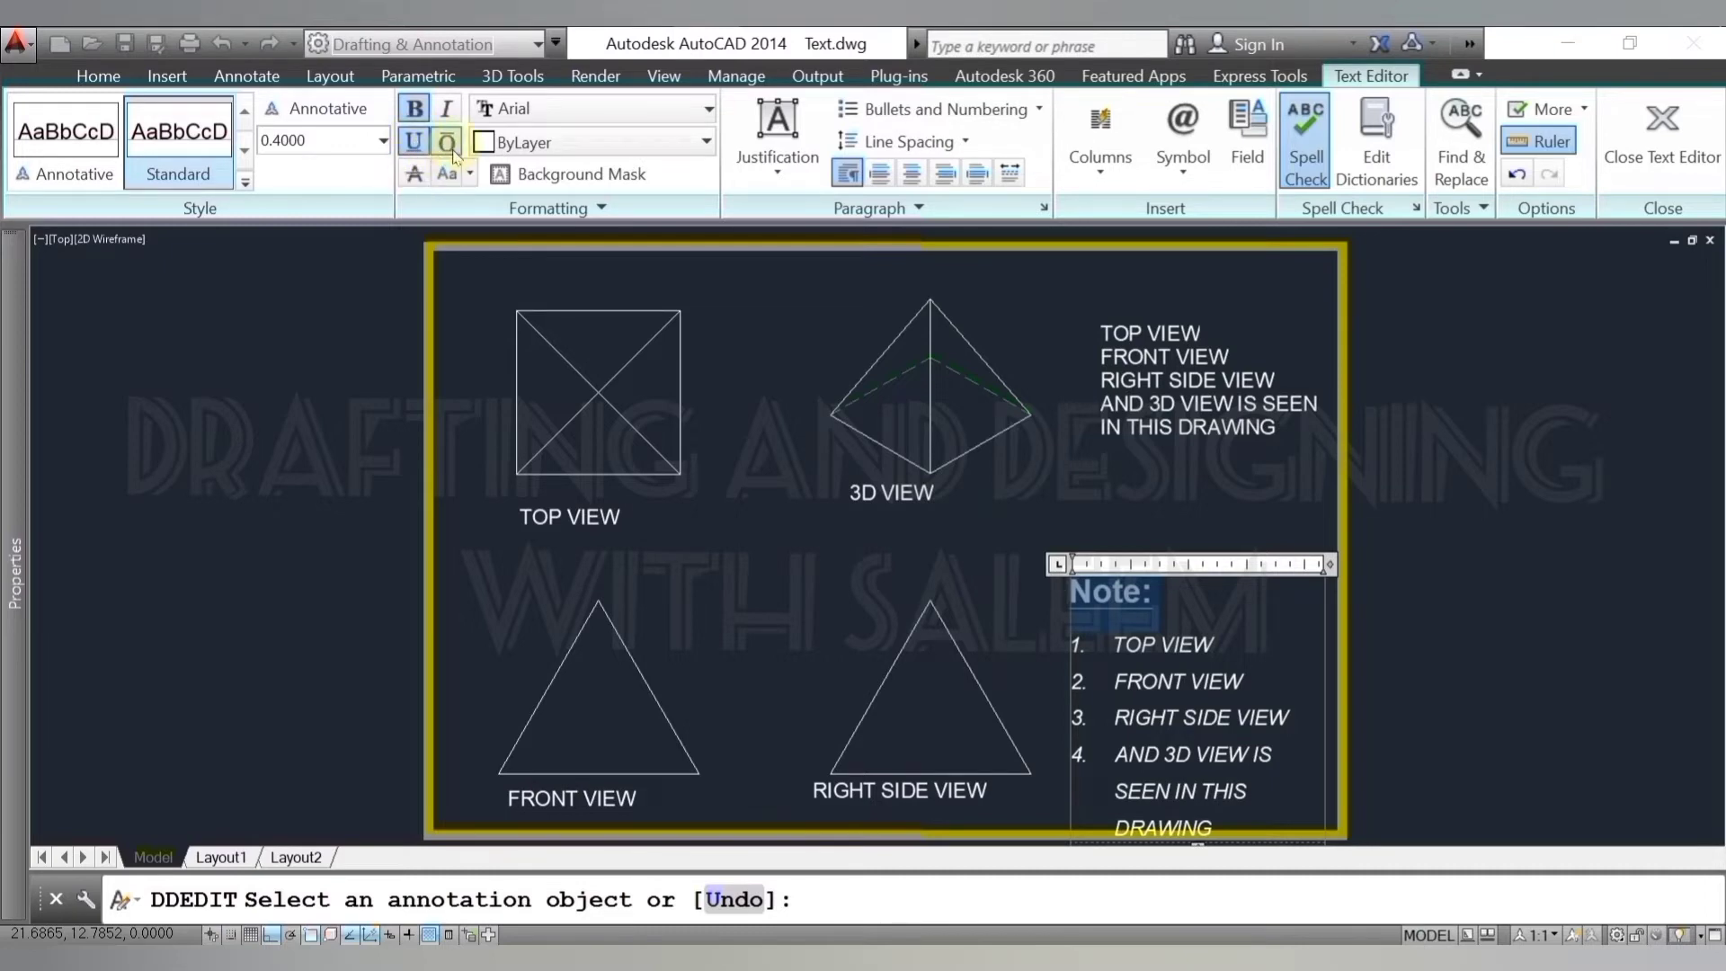
# - Try an overline on the Note: heading, then remove it again
pyautogui.click(449, 149)
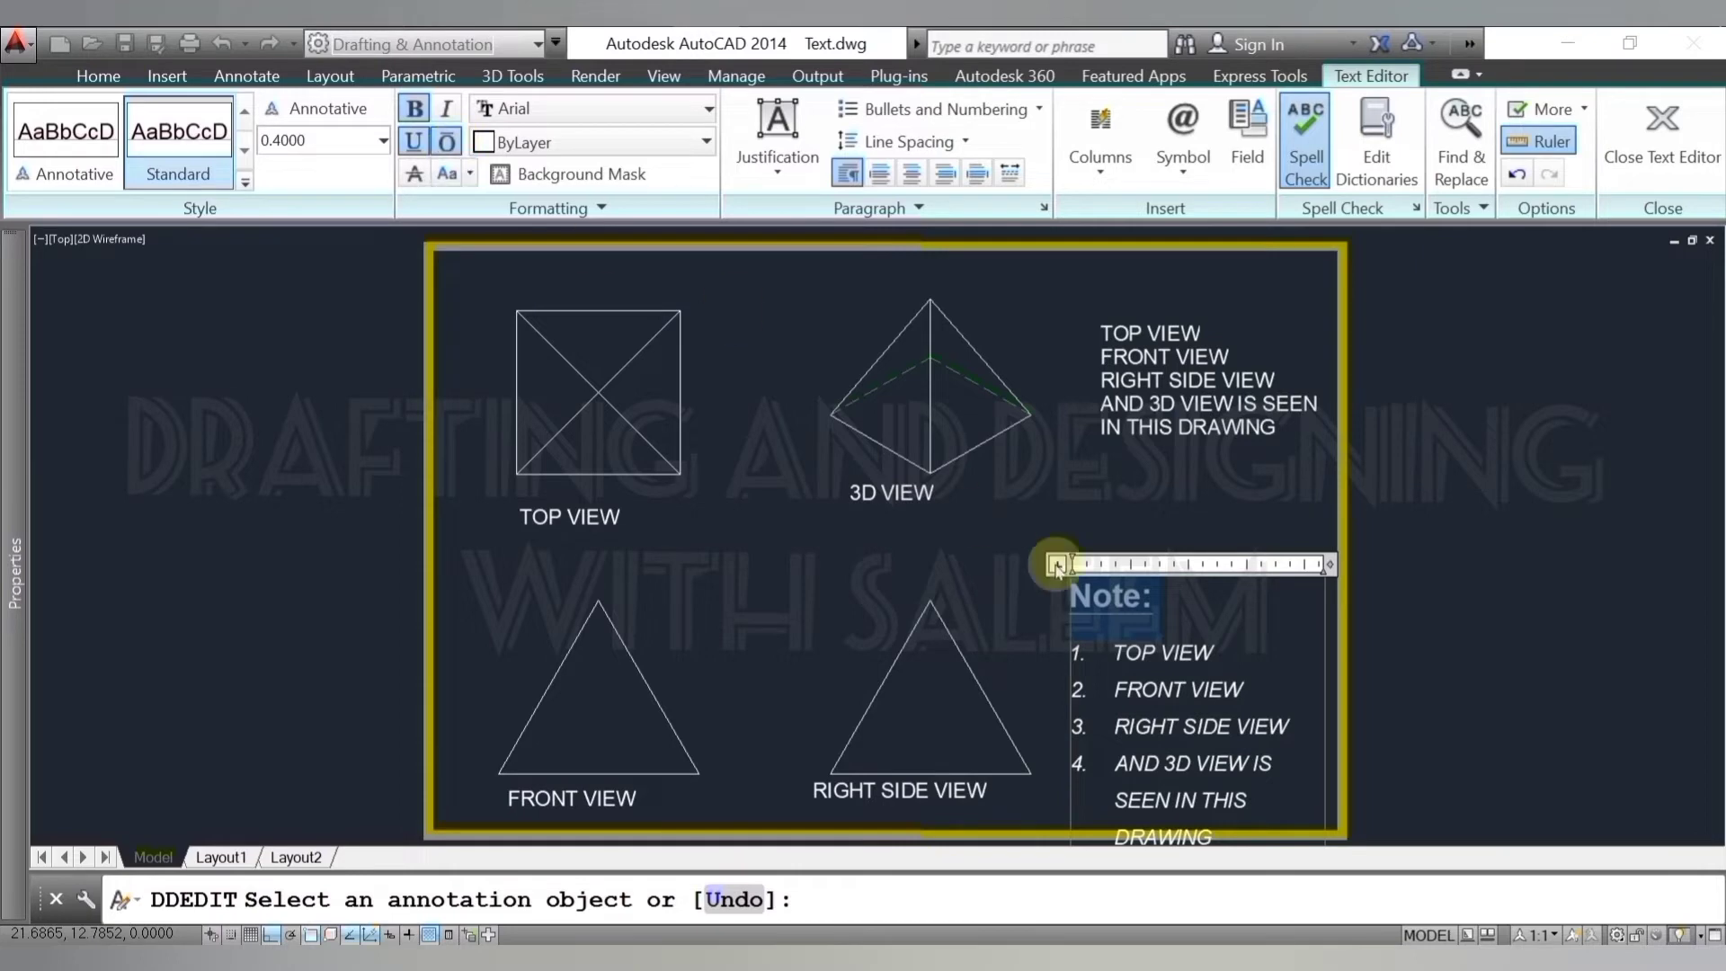
pyautogui.click(1230, 467)
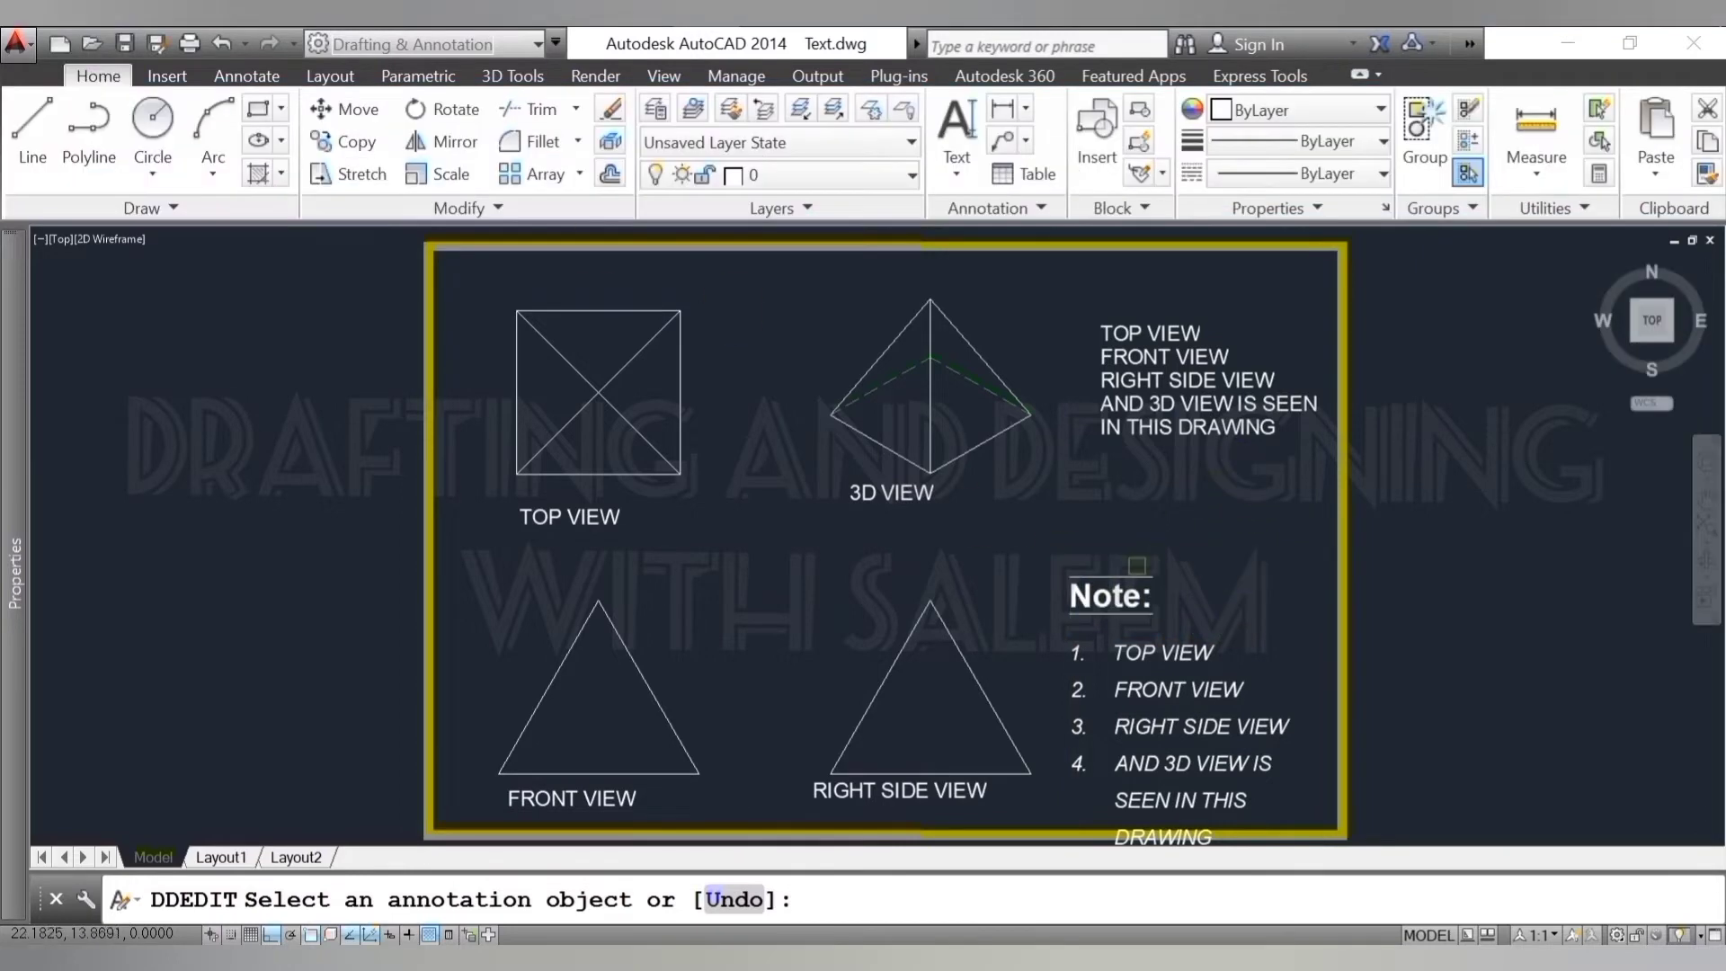
pyautogui.click(1100, 596)
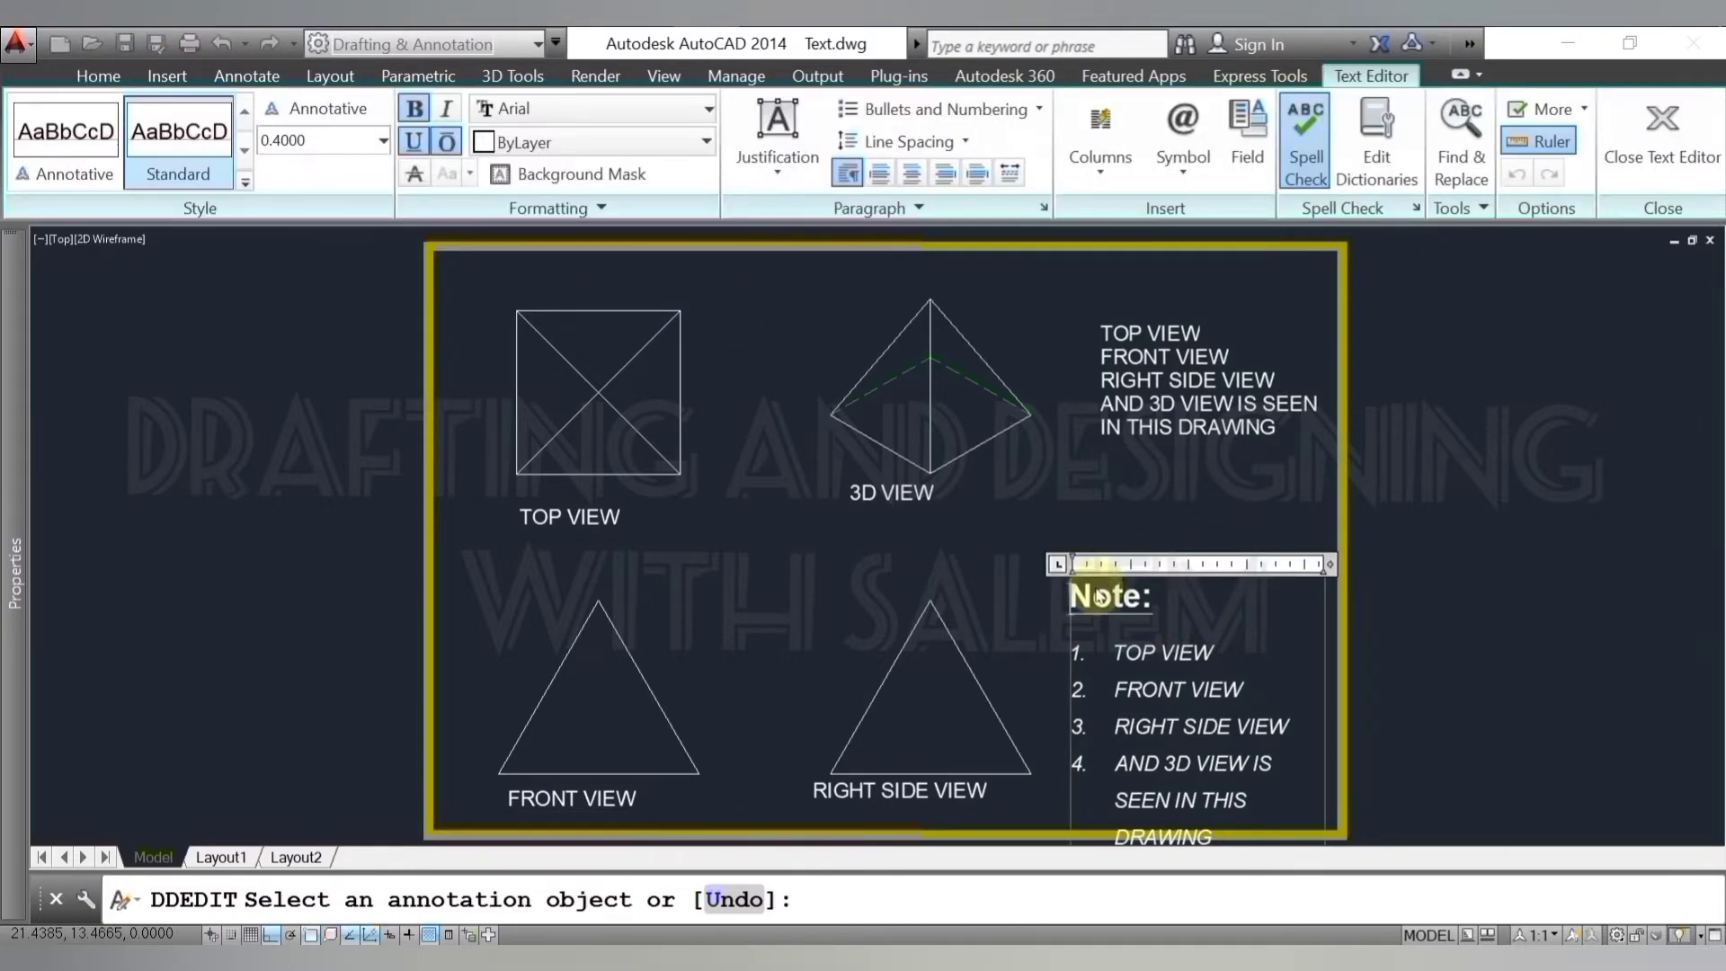
pyautogui.moveTo(1177, 596); pyautogui.dragTo(1061, 596)
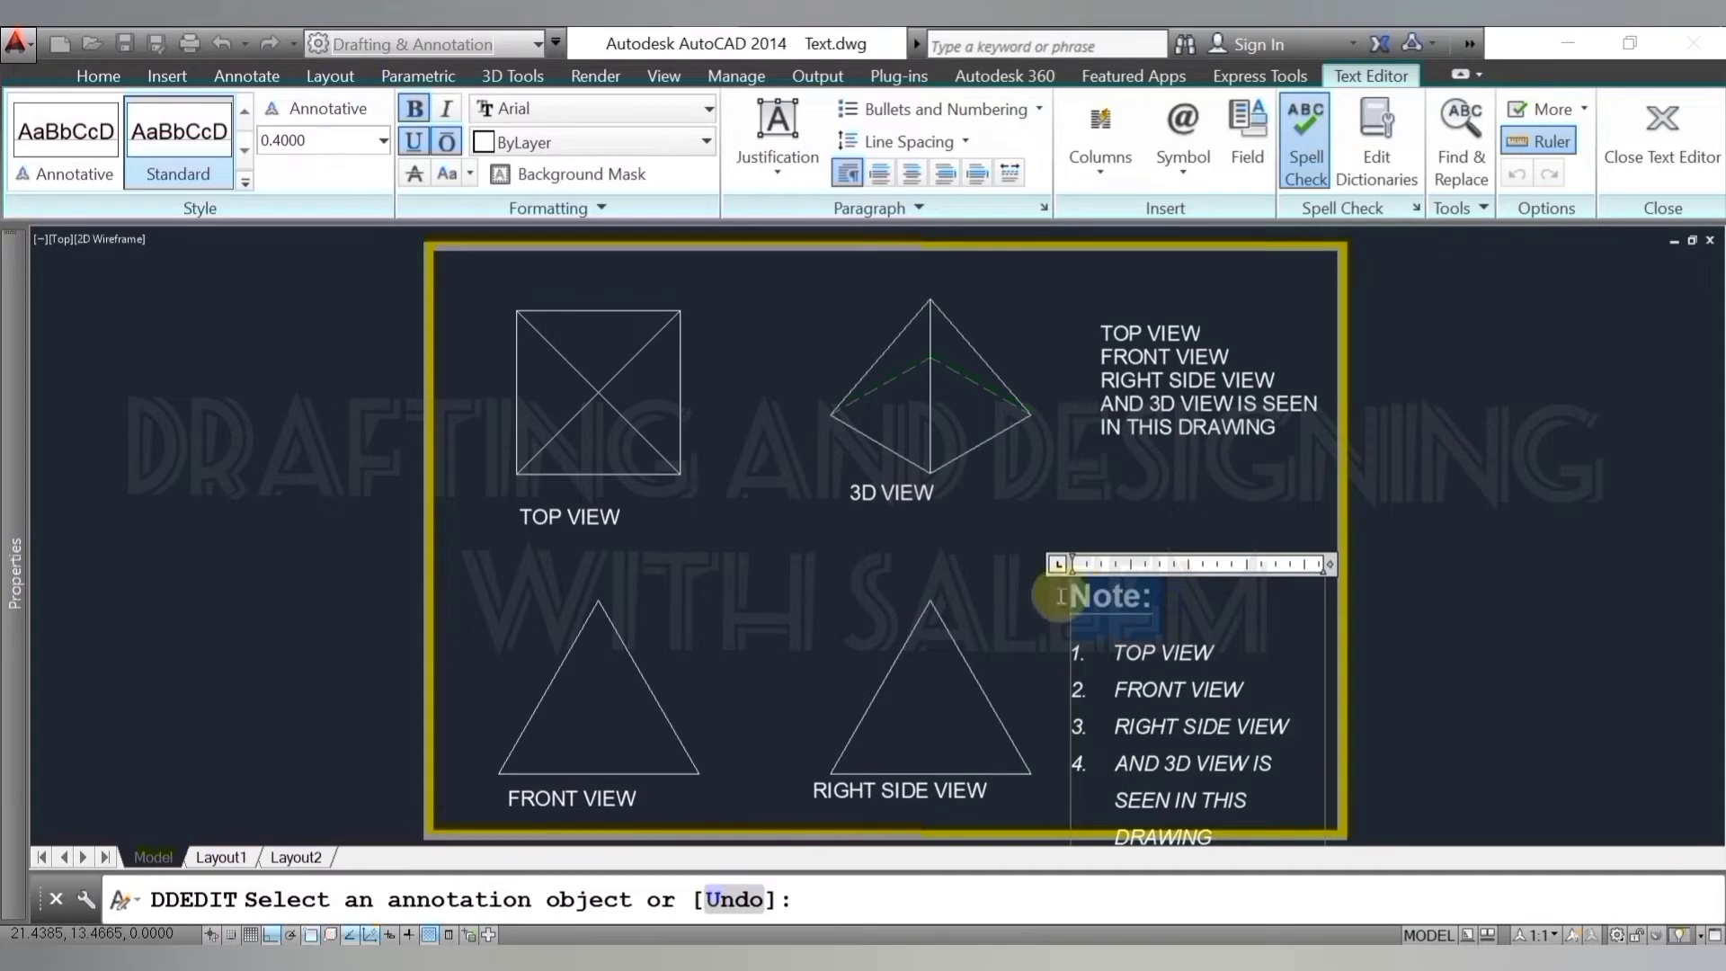
pyautogui.click(450, 142)
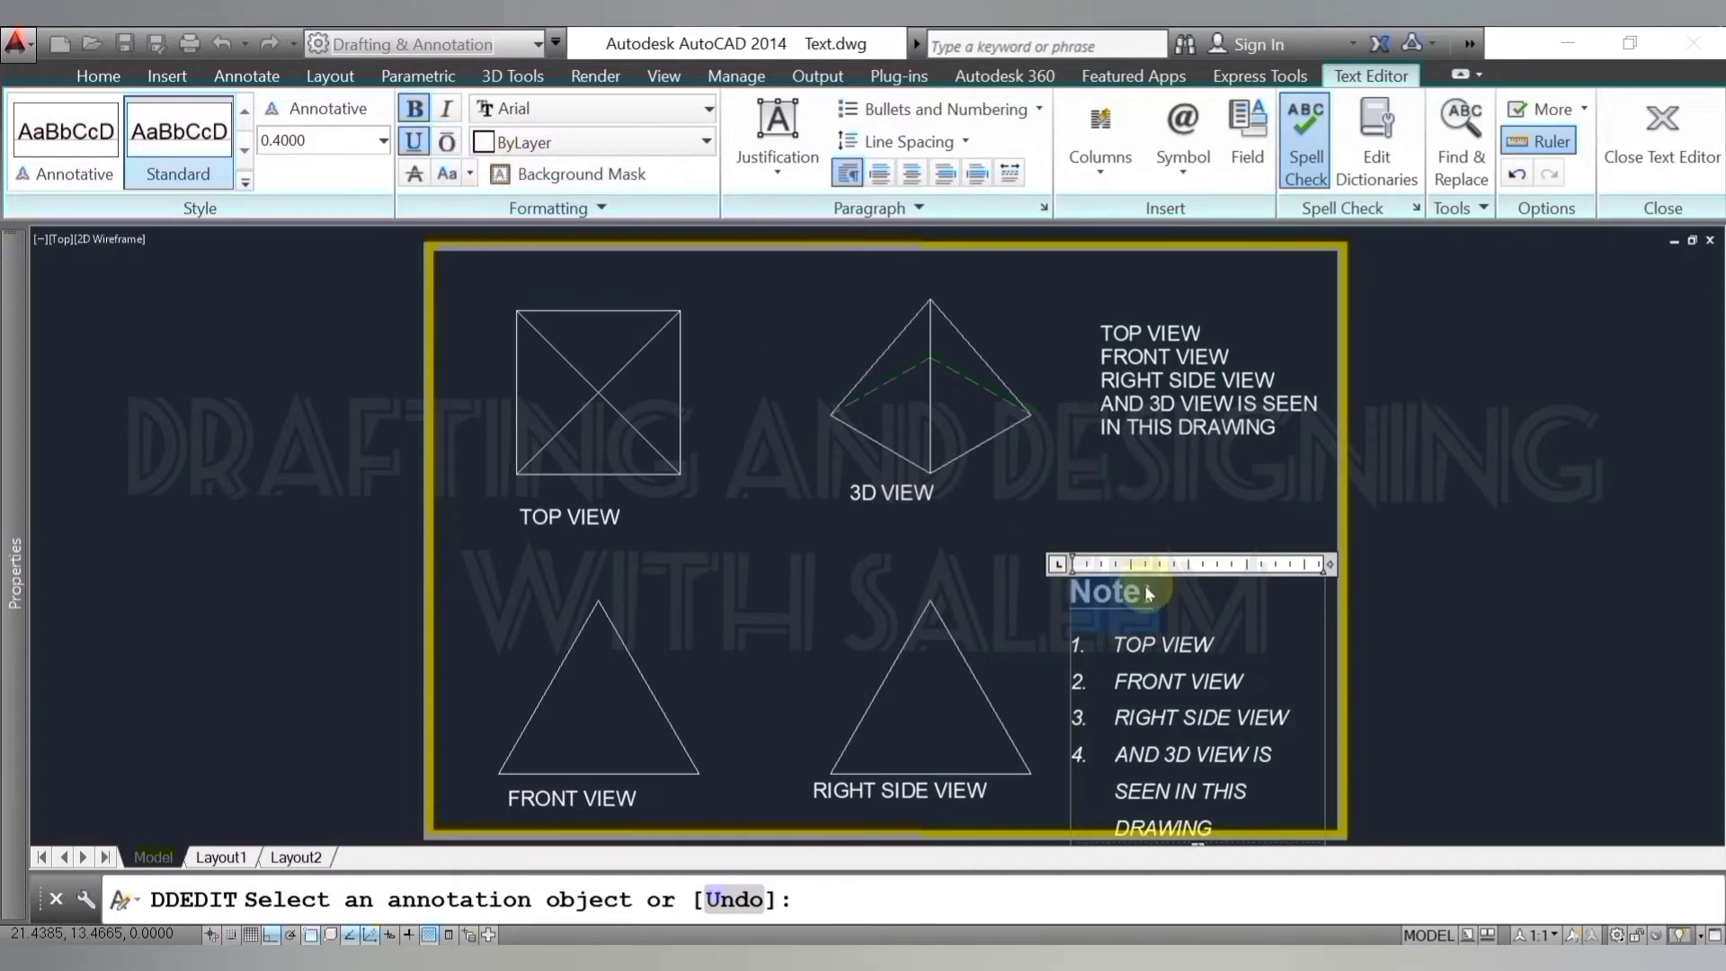
pyautogui.click(1238, 631)
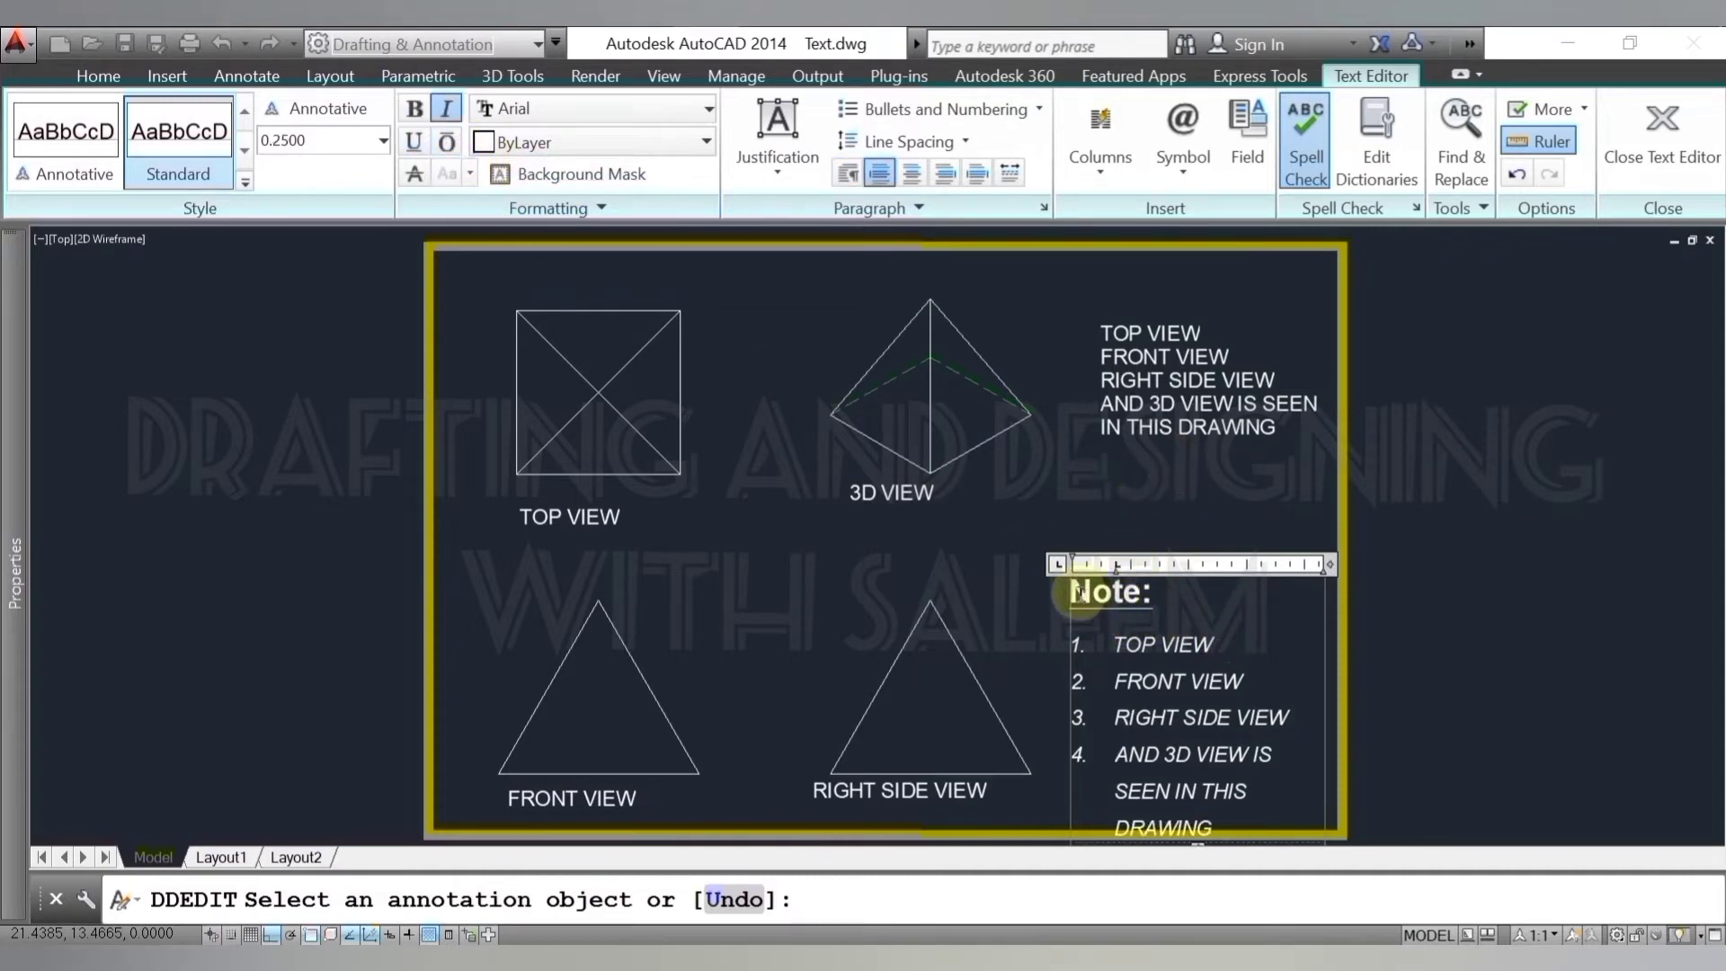
# - Set the Note: heading to UPPERCASE so it reads NOTE:, then close the editor
pyautogui.moveTo(1079, 592); pyautogui.dragTo(1166, 594)
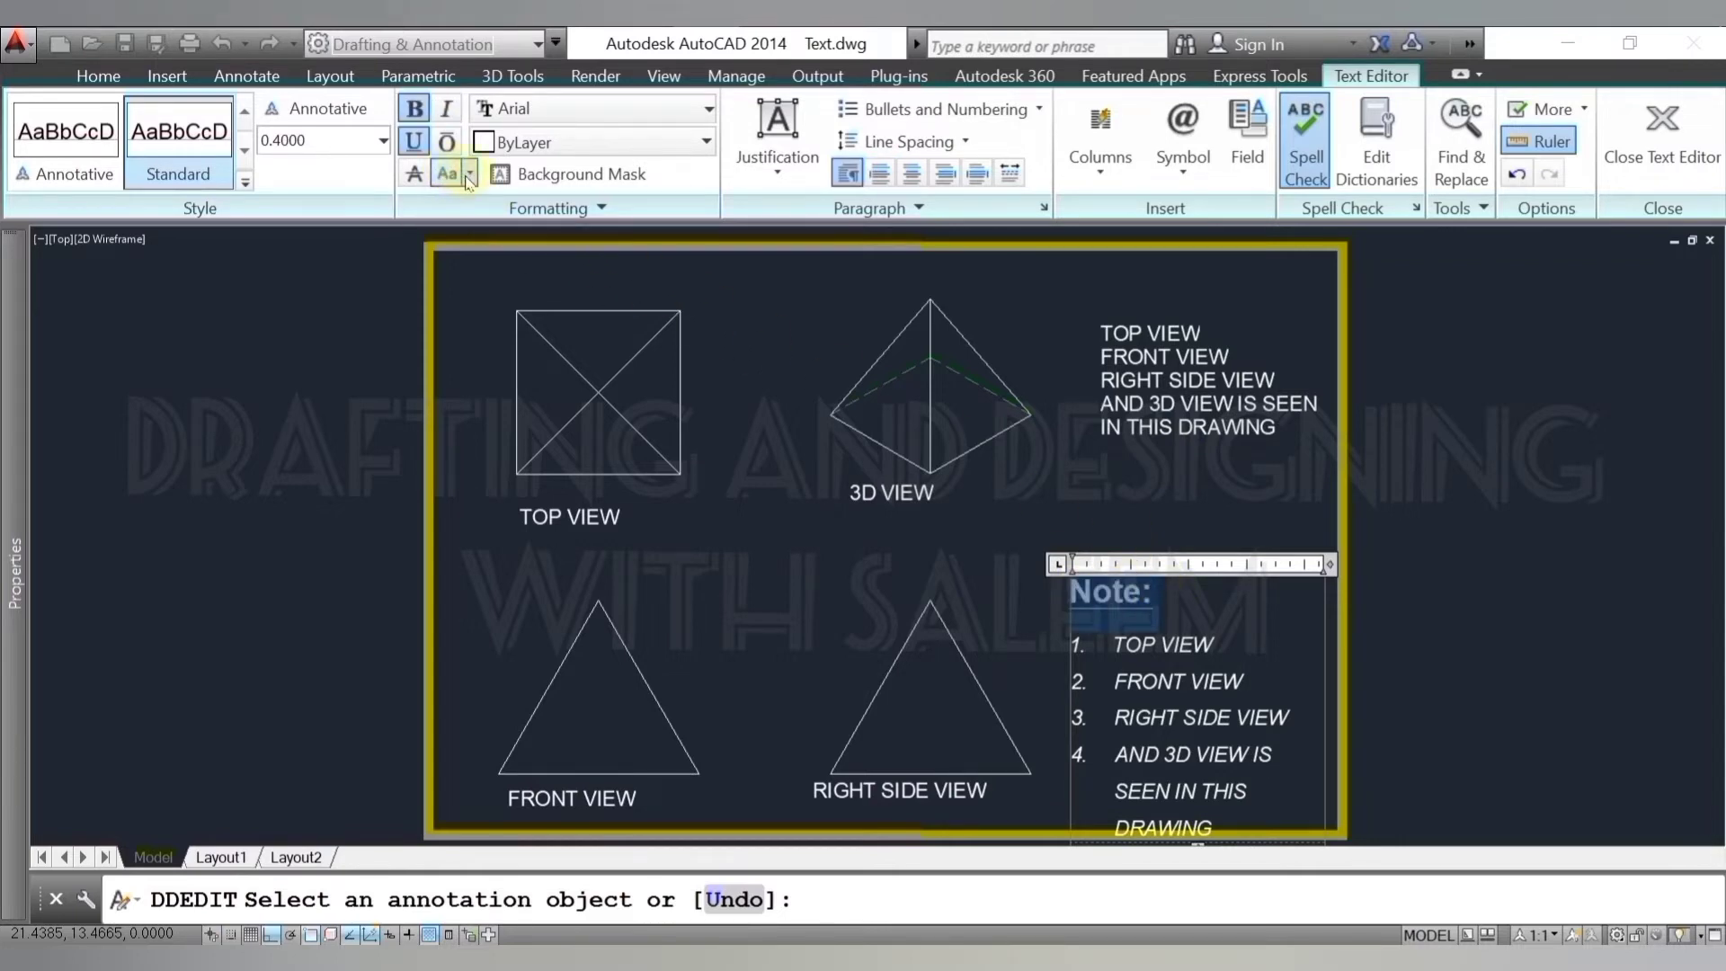
pyautogui.click(469, 175)
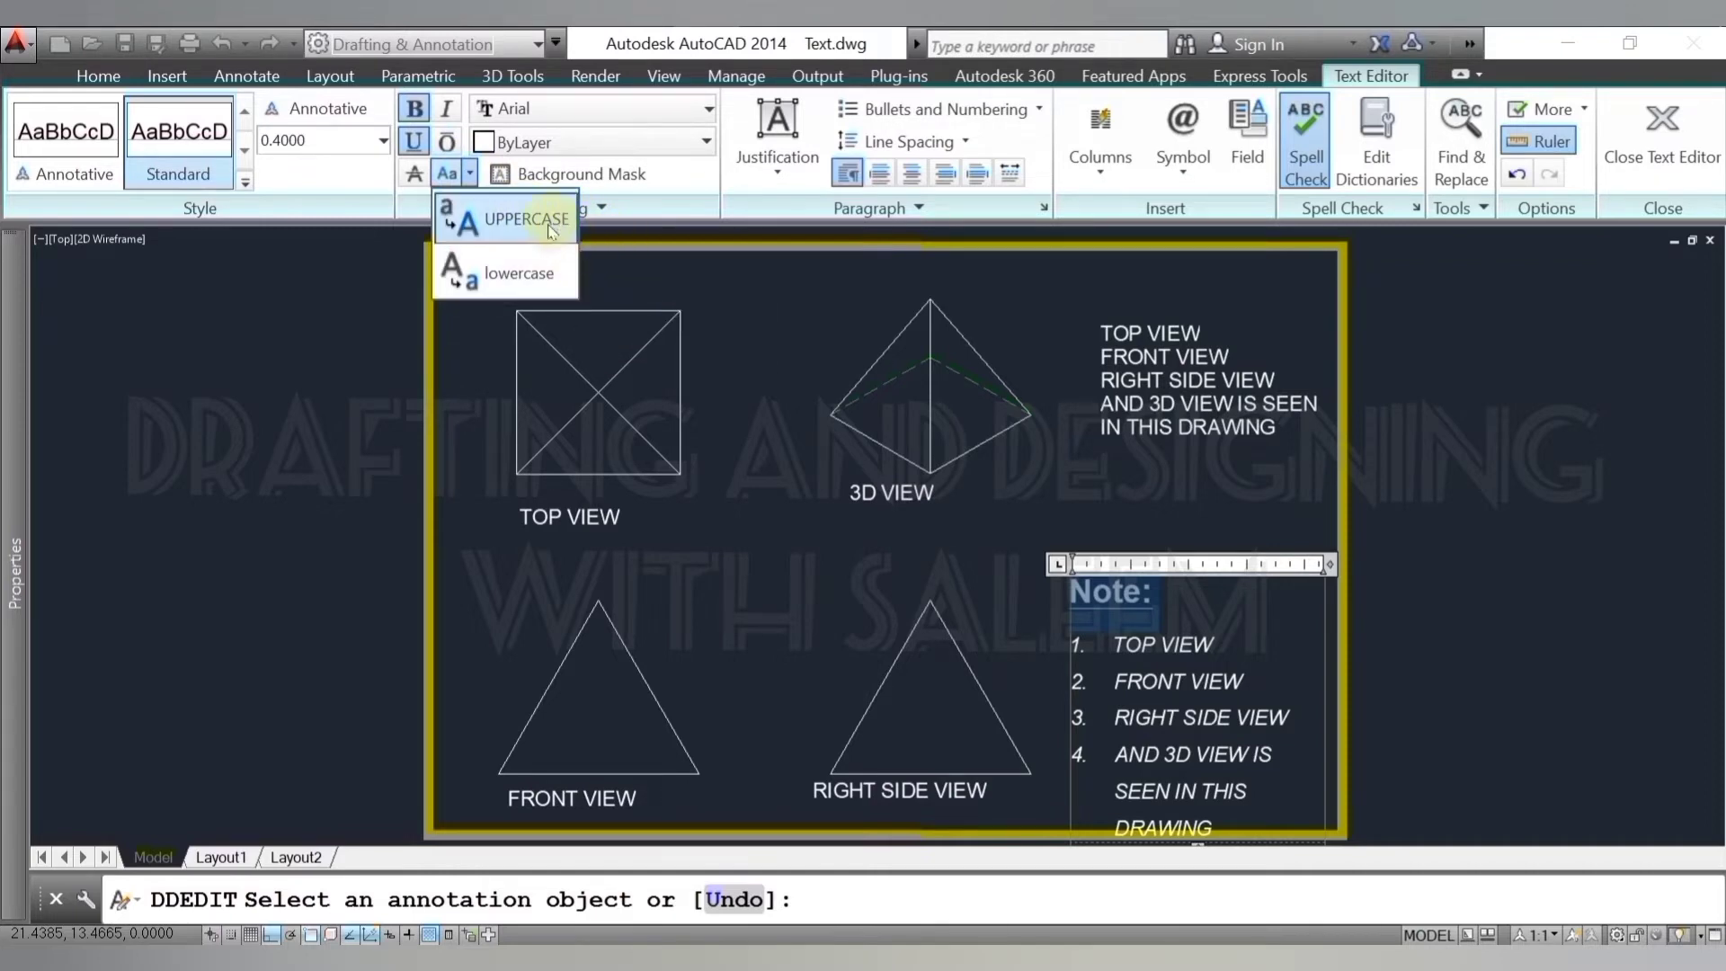
pyautogui.click(517, 219)
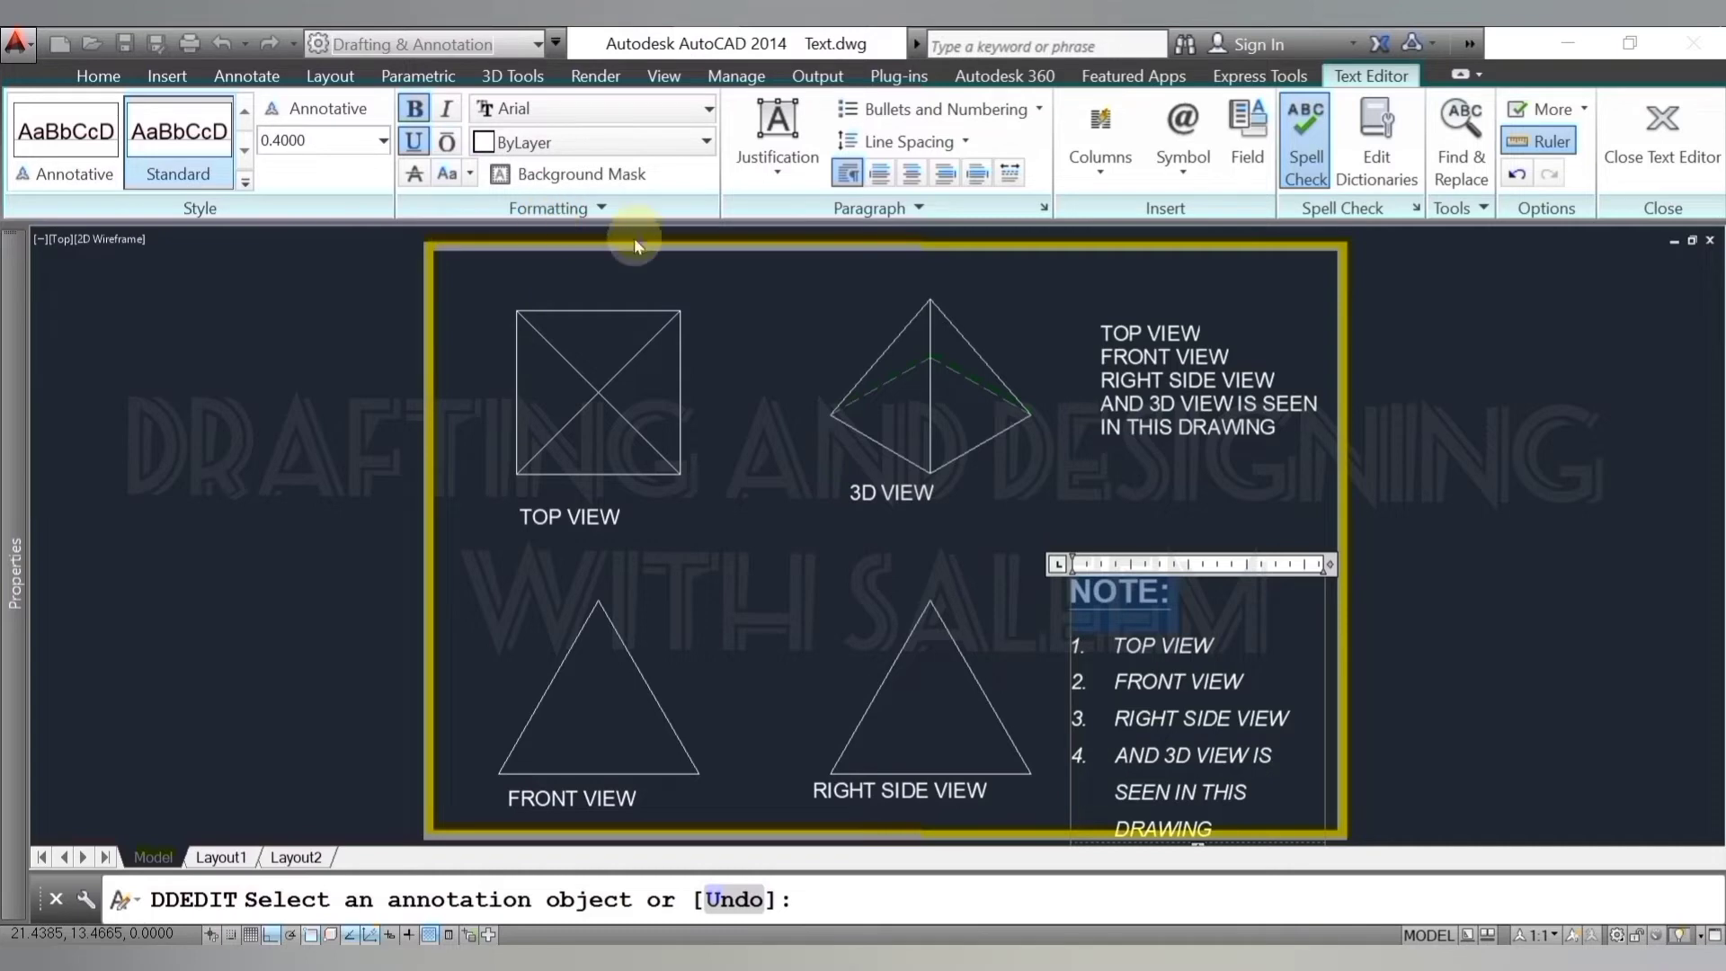
pyautogui.click(469, 173)
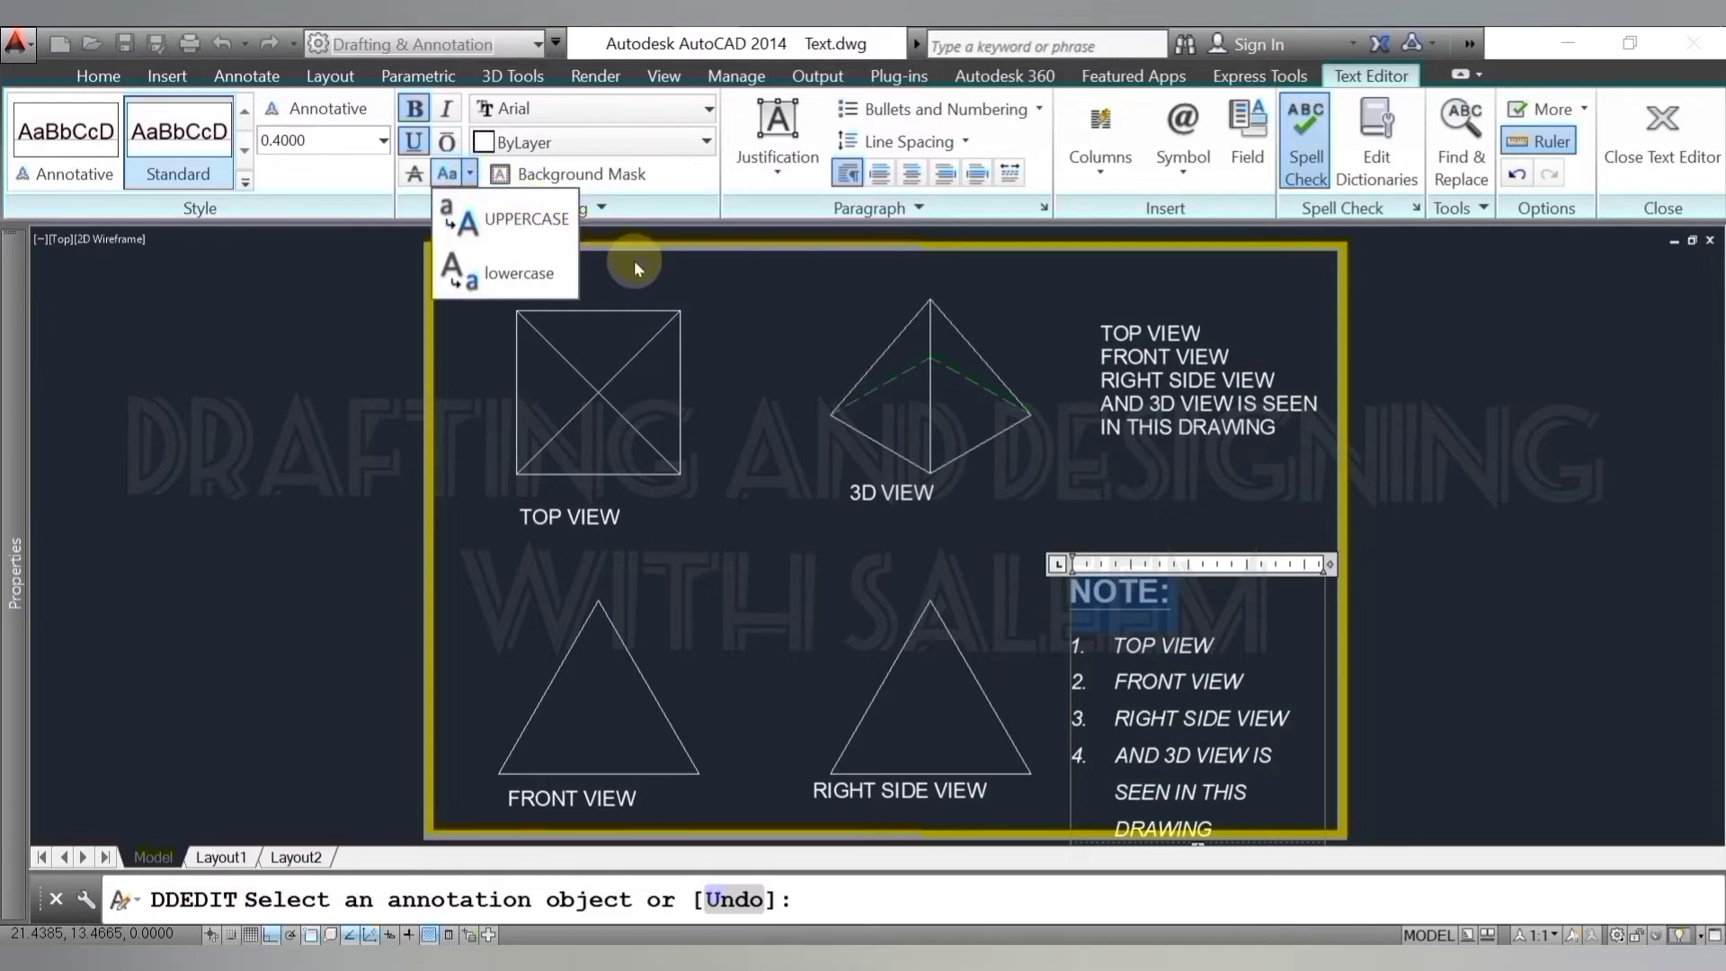
pyautogui.click(519, 272)
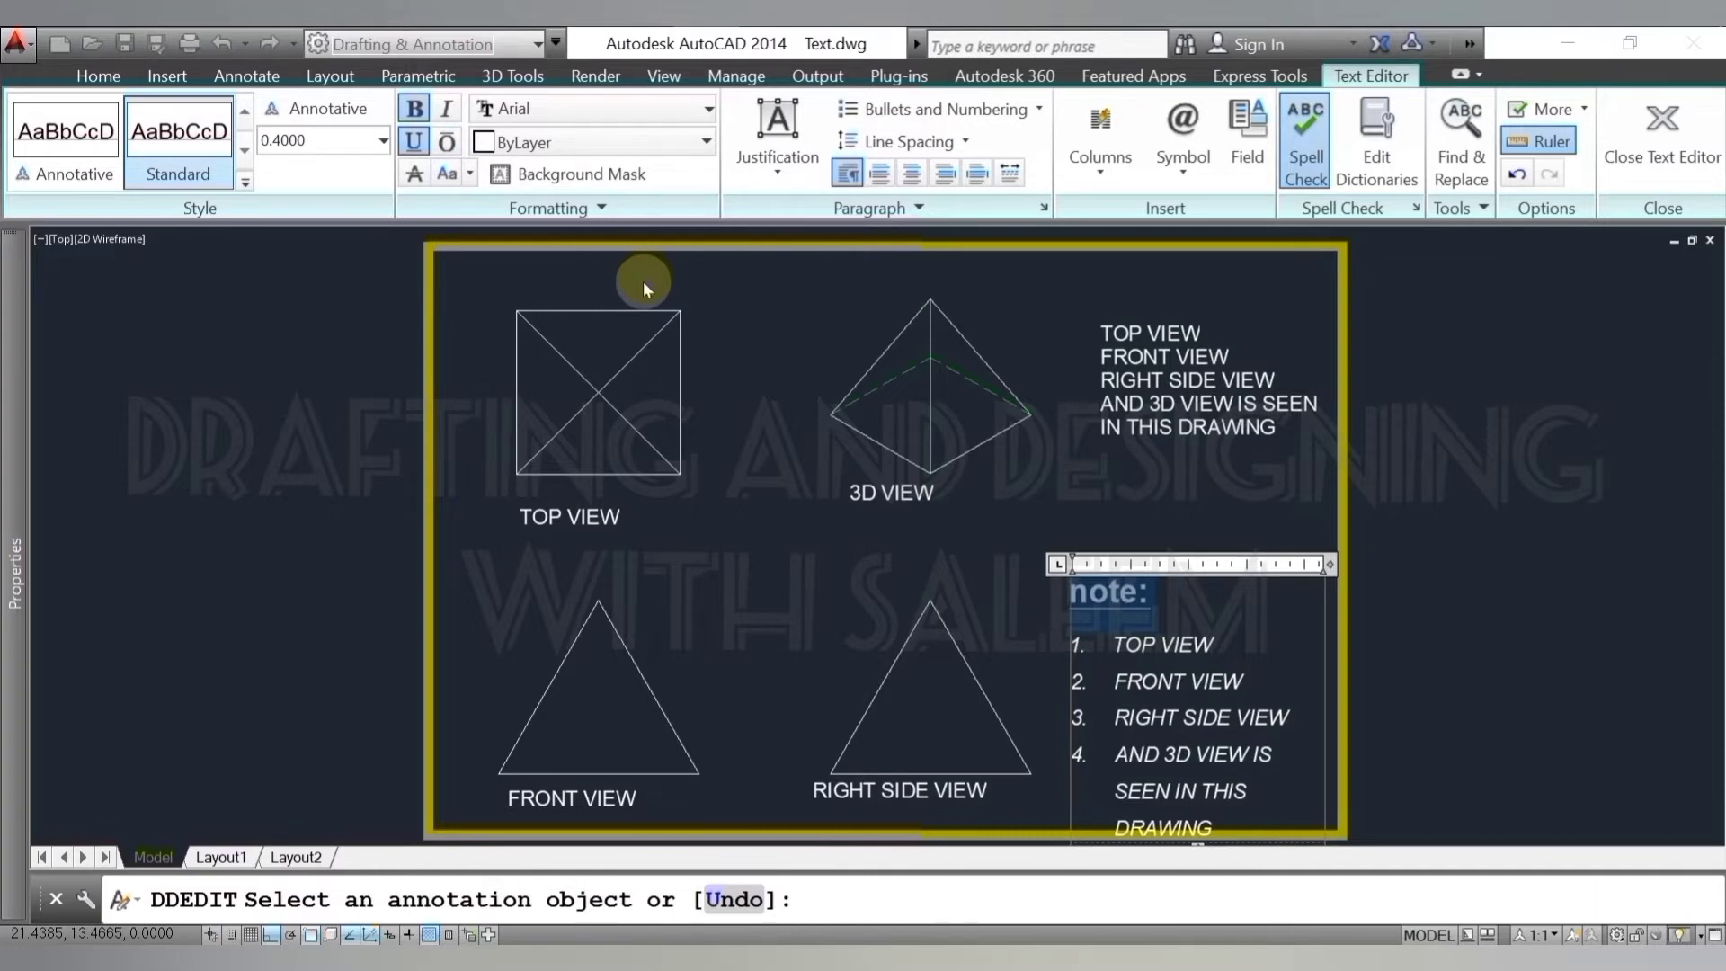
pyautogui.click(469, 173)
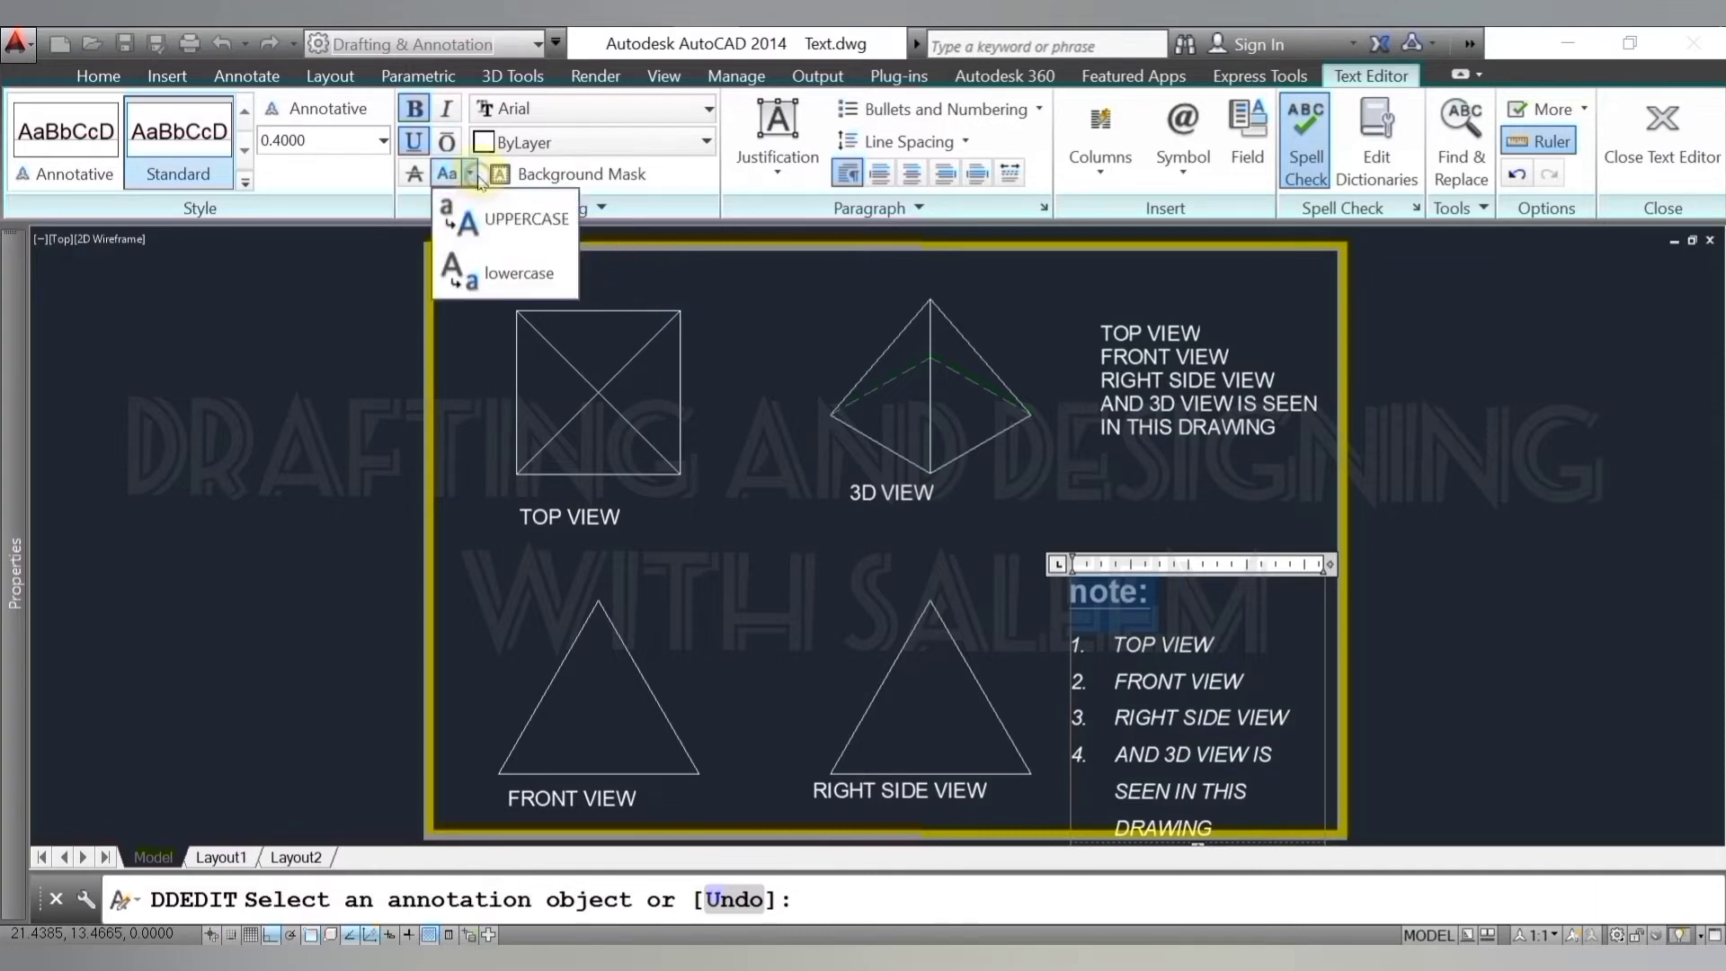
pyautogui.click(535, 227)
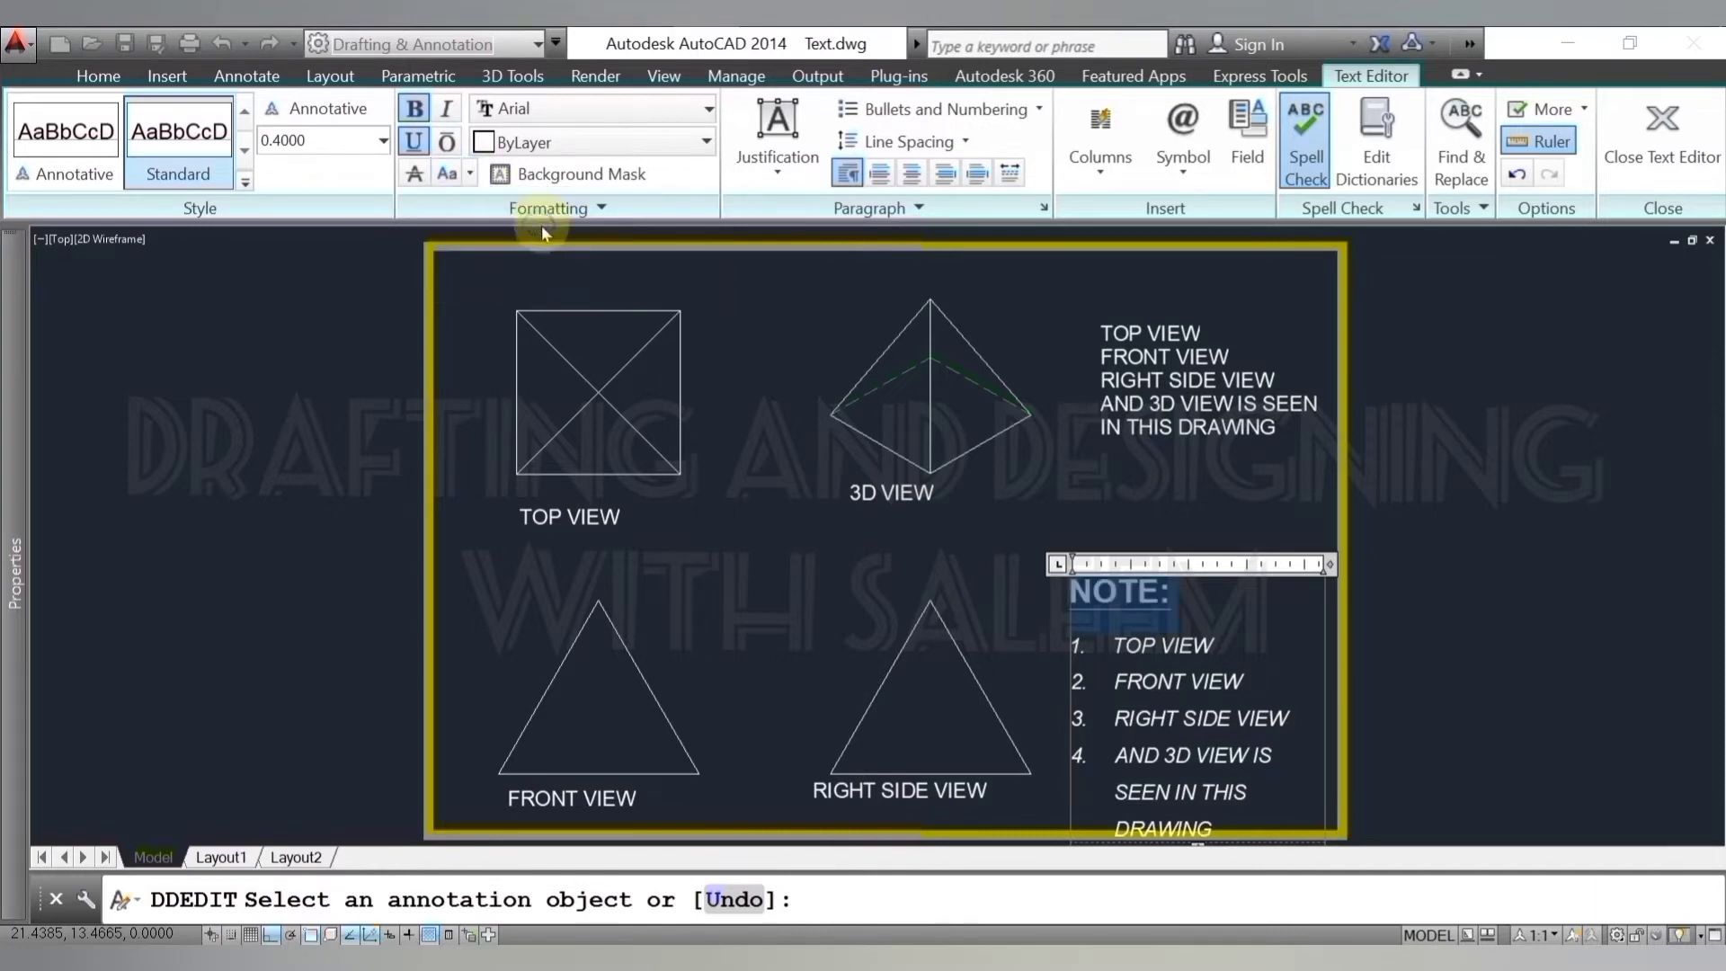
pyautogui.click(816, 419)
pyautogui.press('Escape')
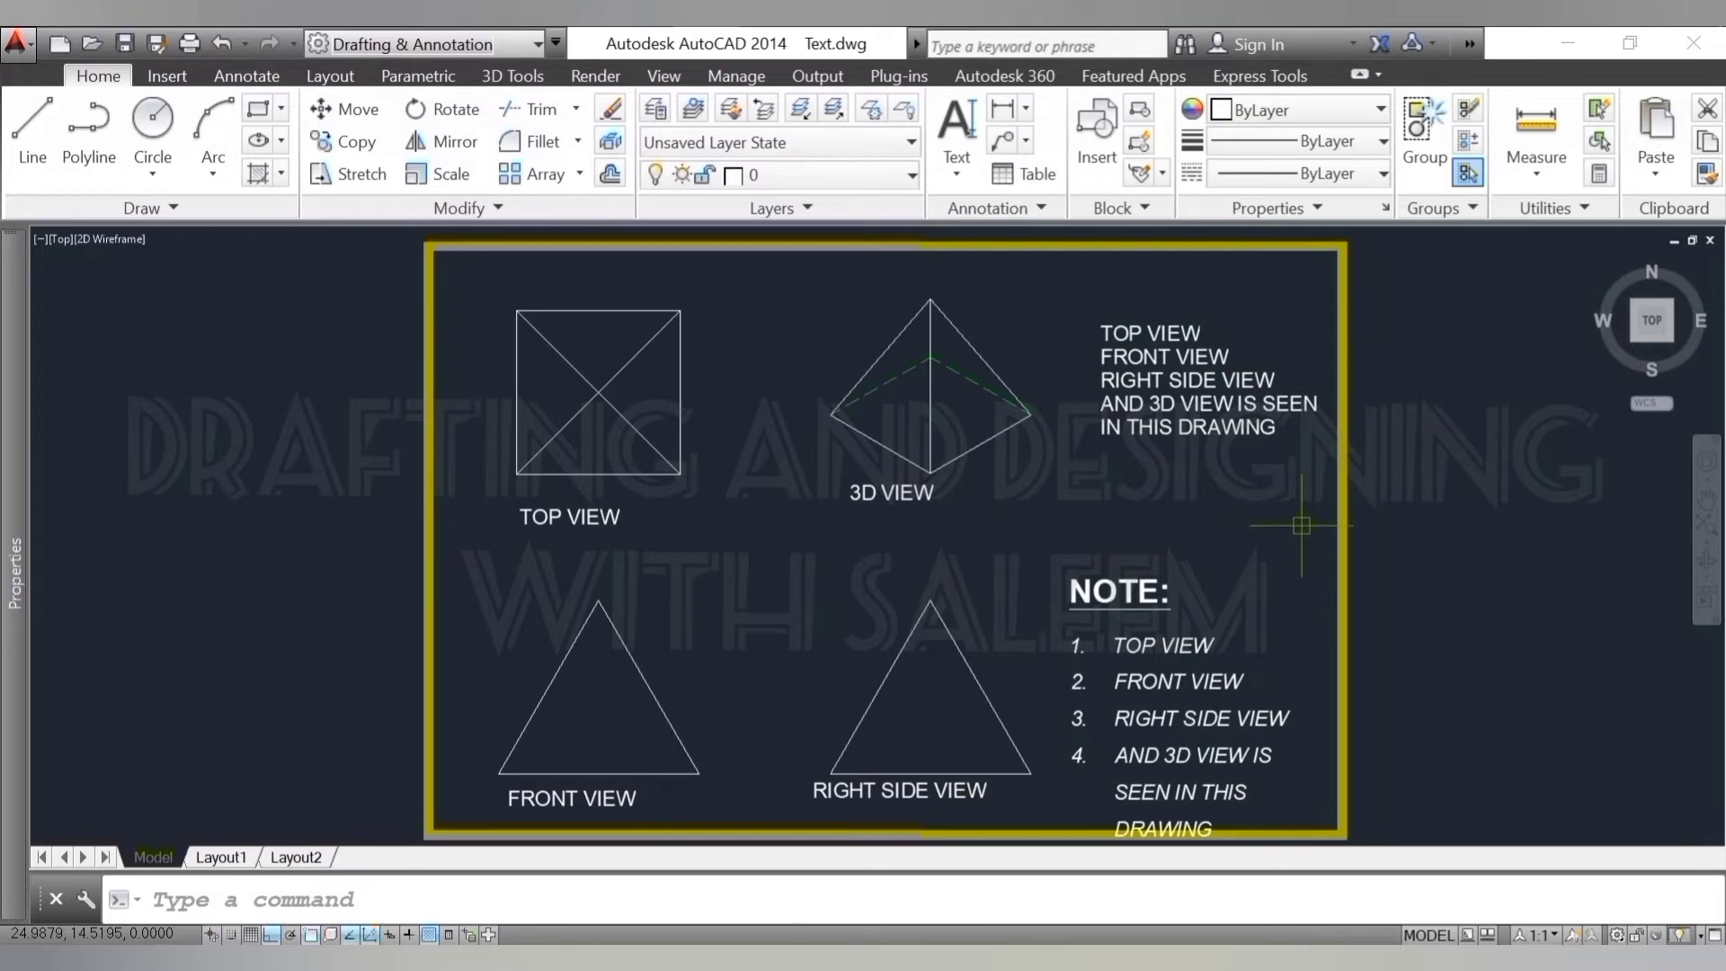
pyautogui.click(1159, 334)
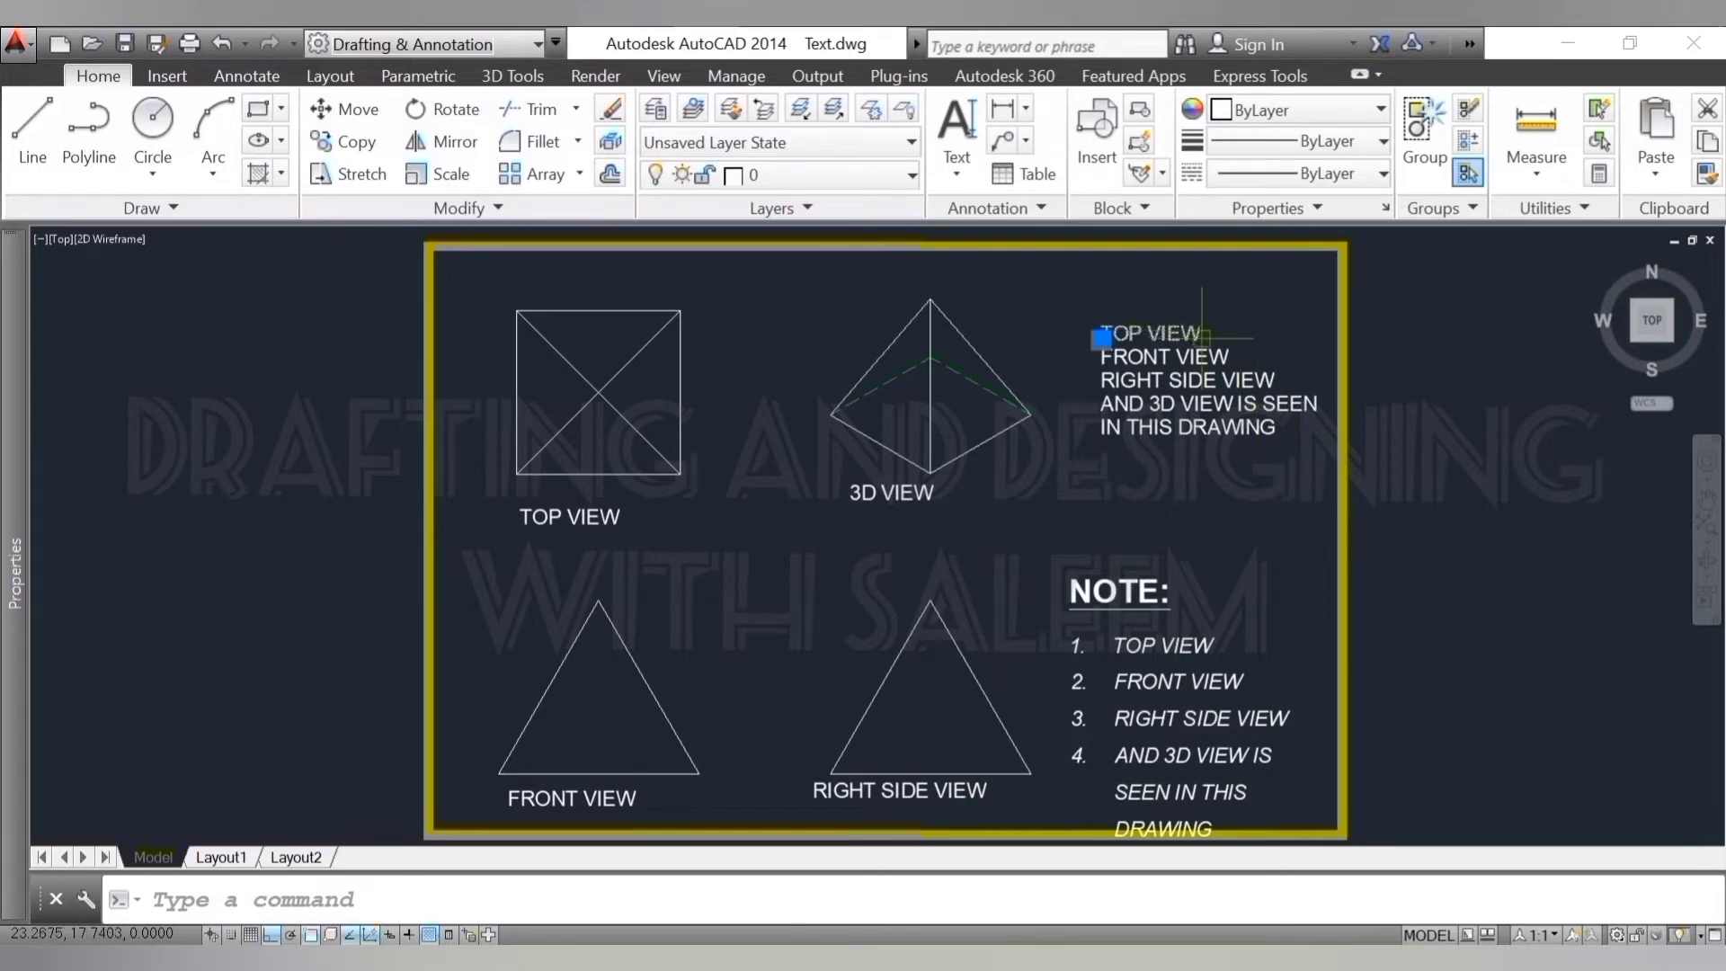
pyautogui.click(1204, 380)
pyautogui.click(1204, 404)
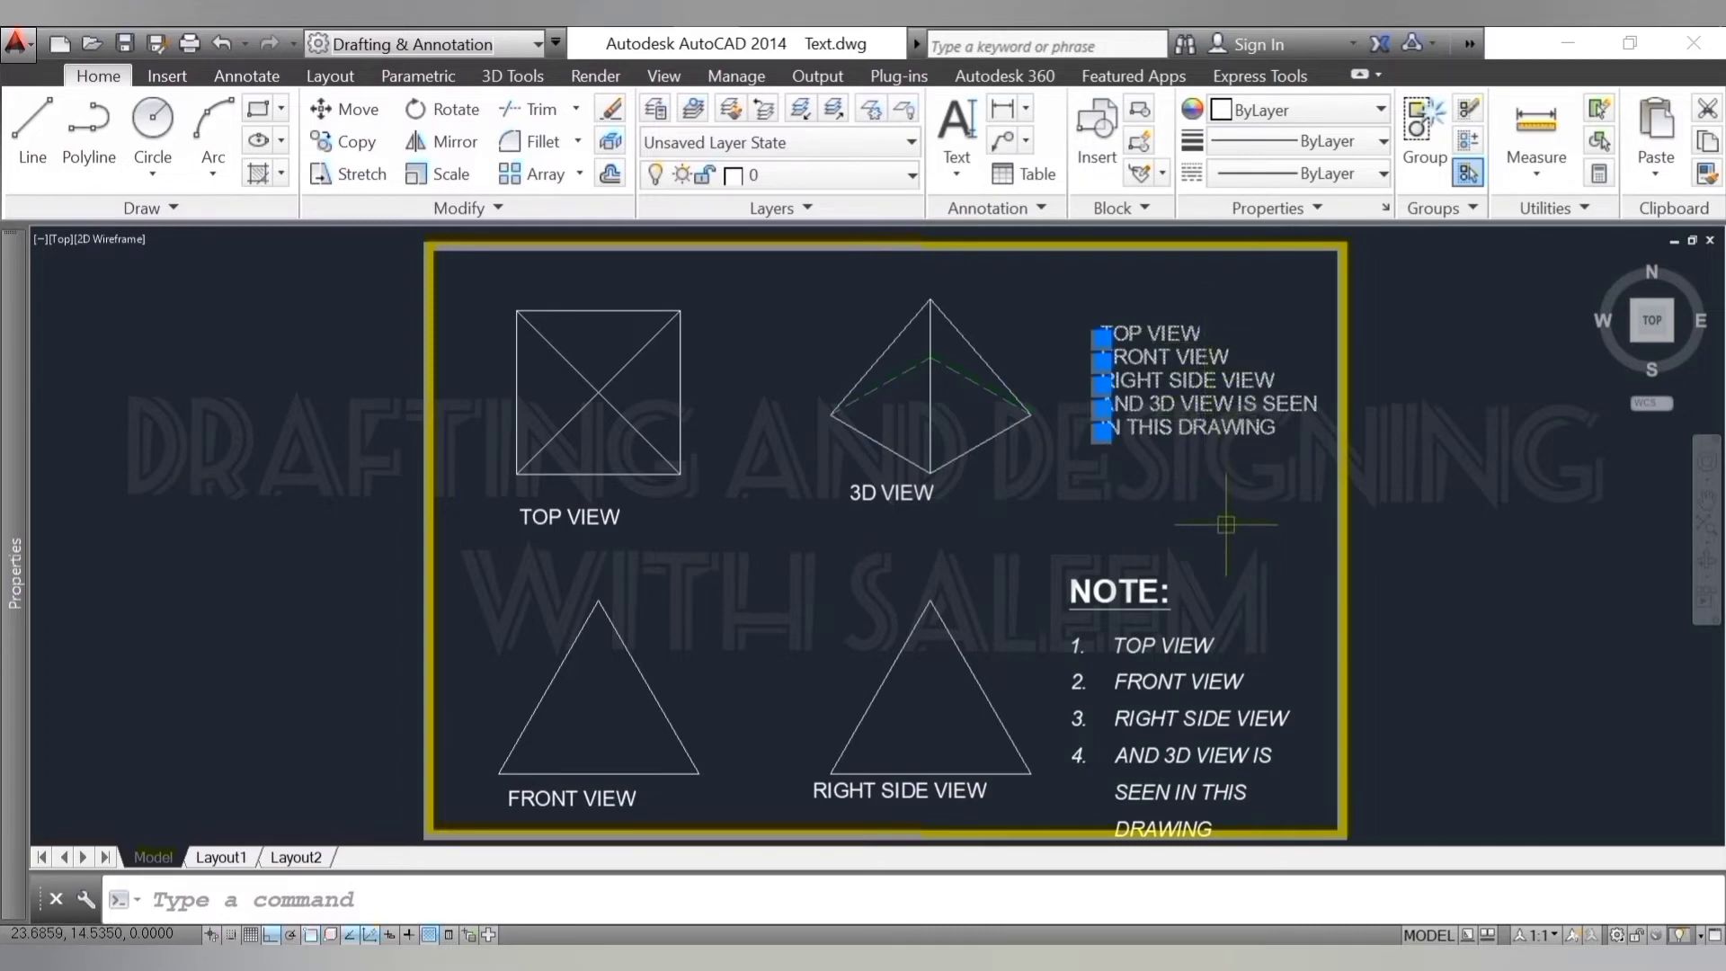
pyautogui.click(1183, 665)
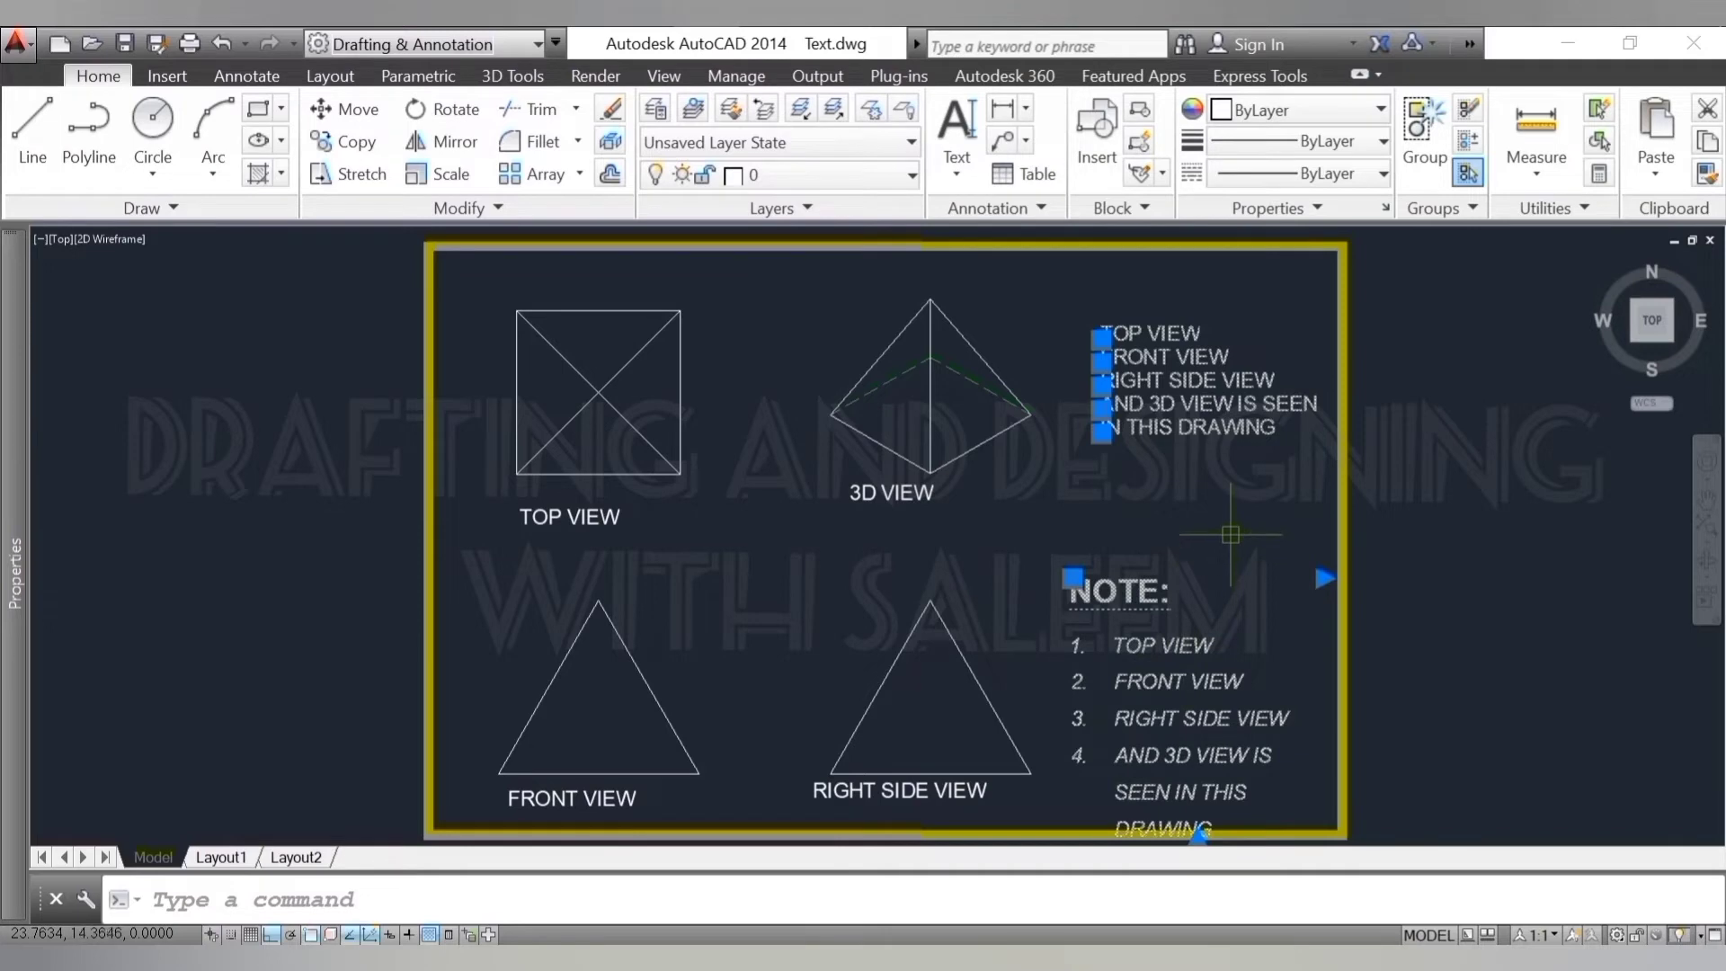
pyautogui.press('Escape')
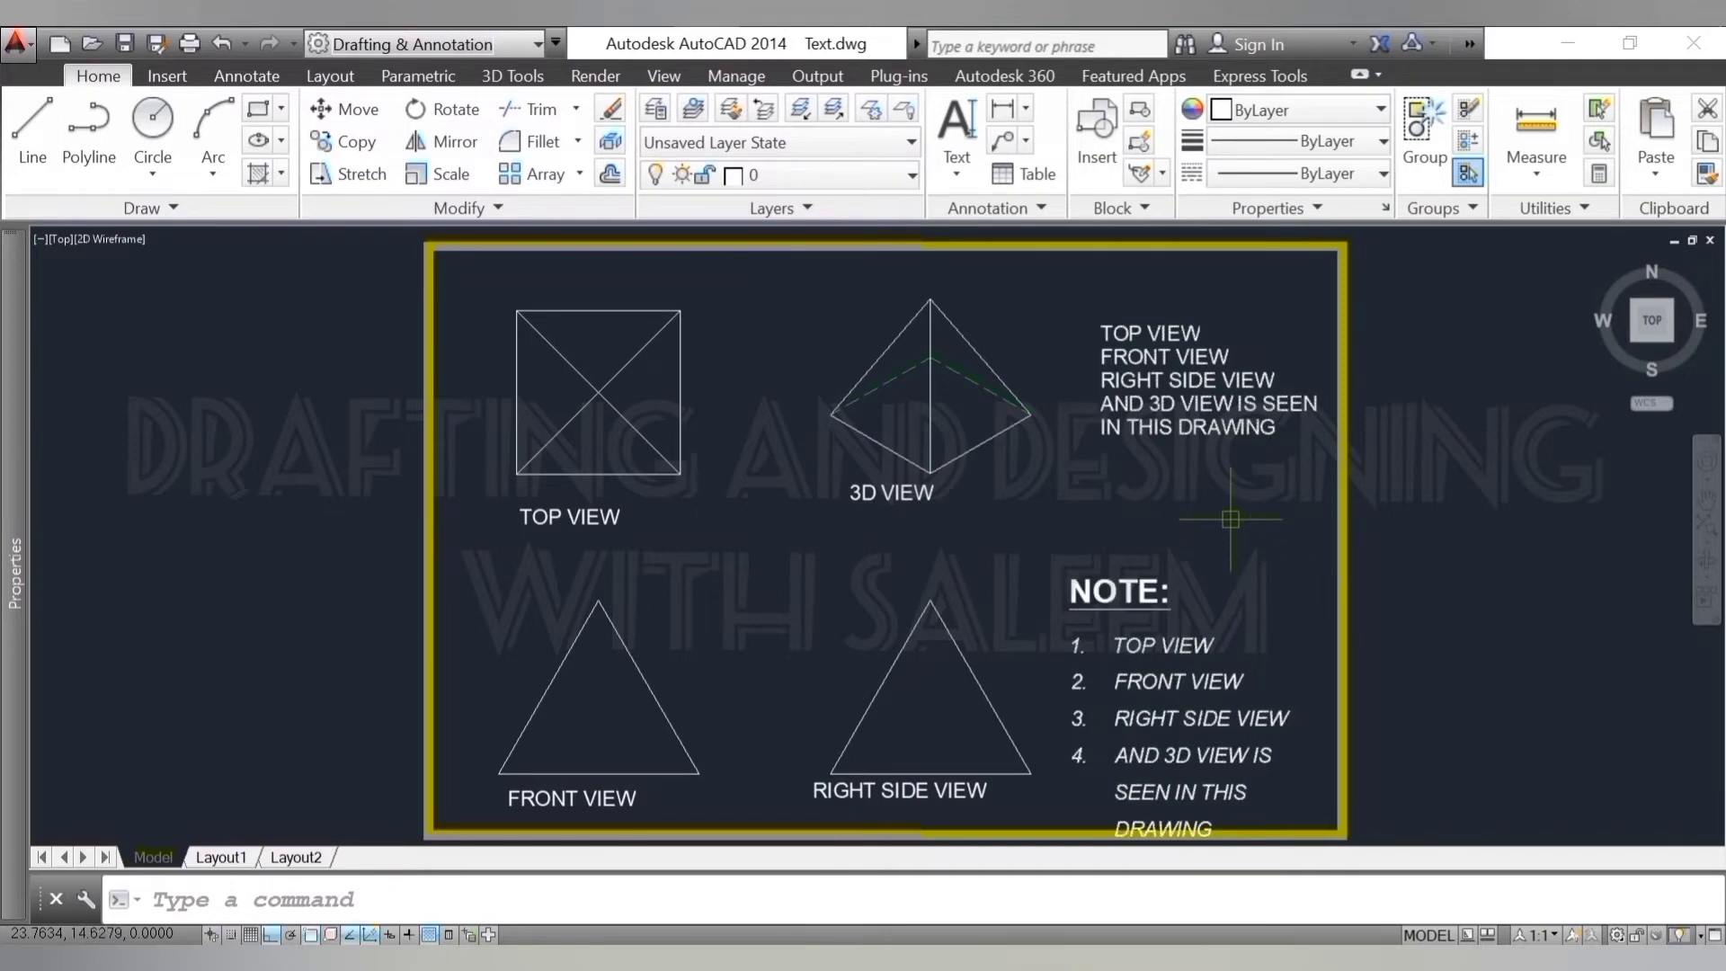
pyautogui.click(956, 166)
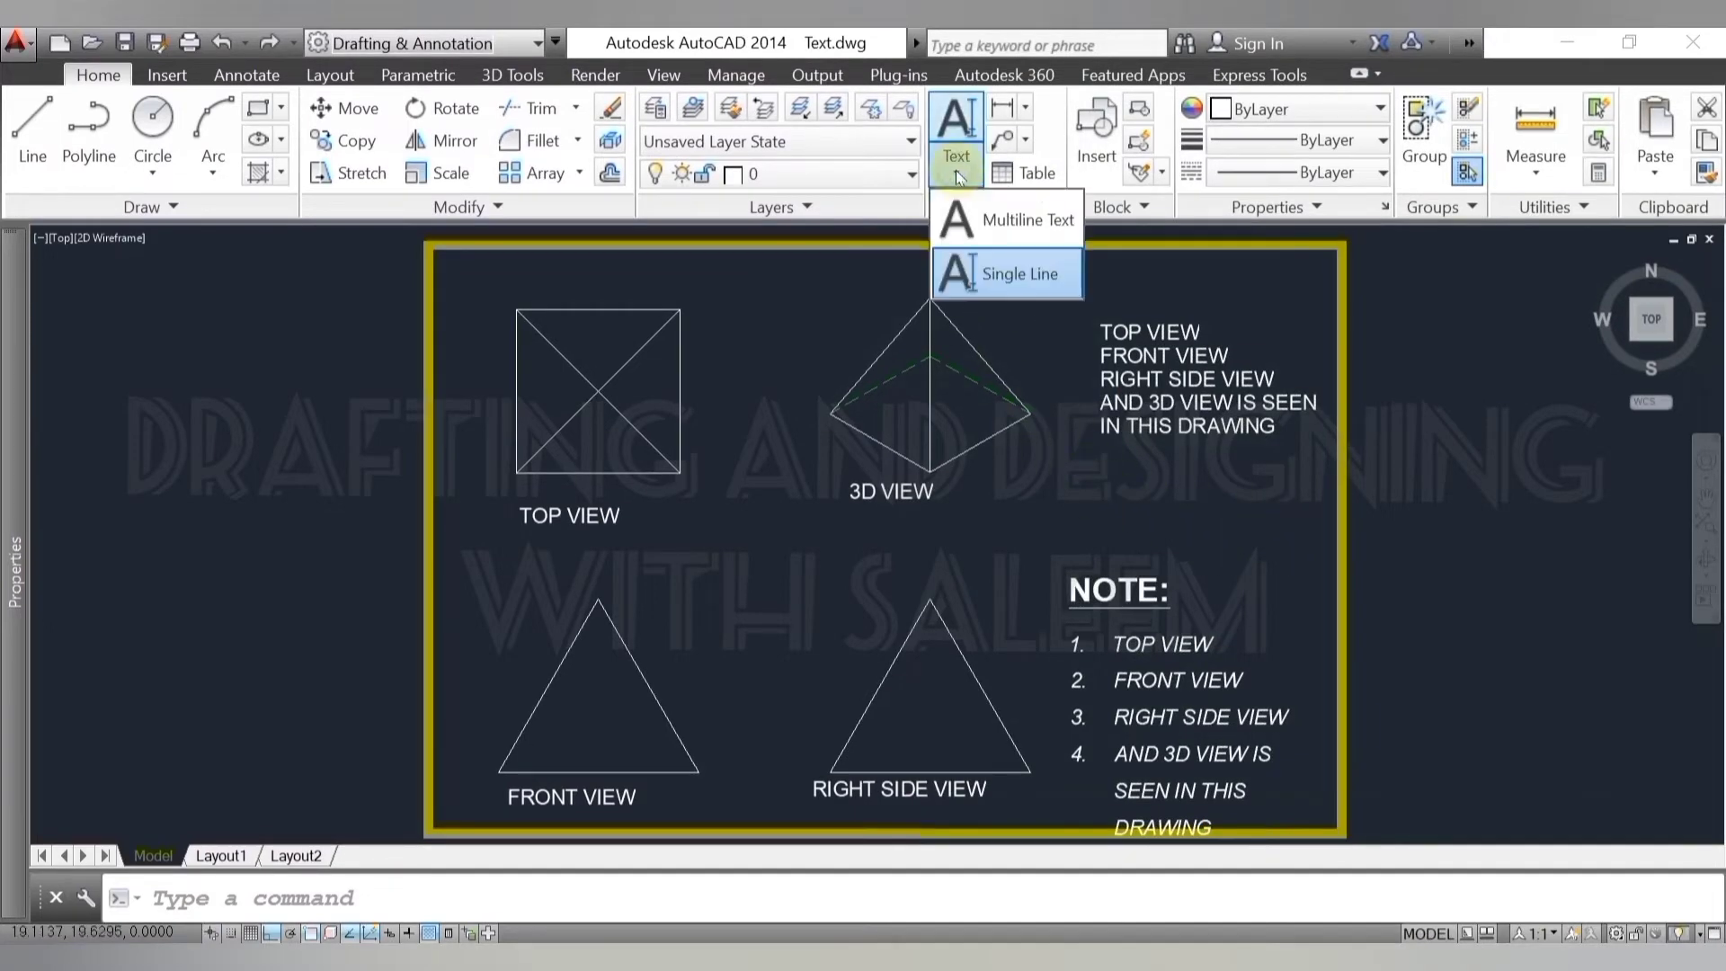
pyautogui.click(1031, 227)
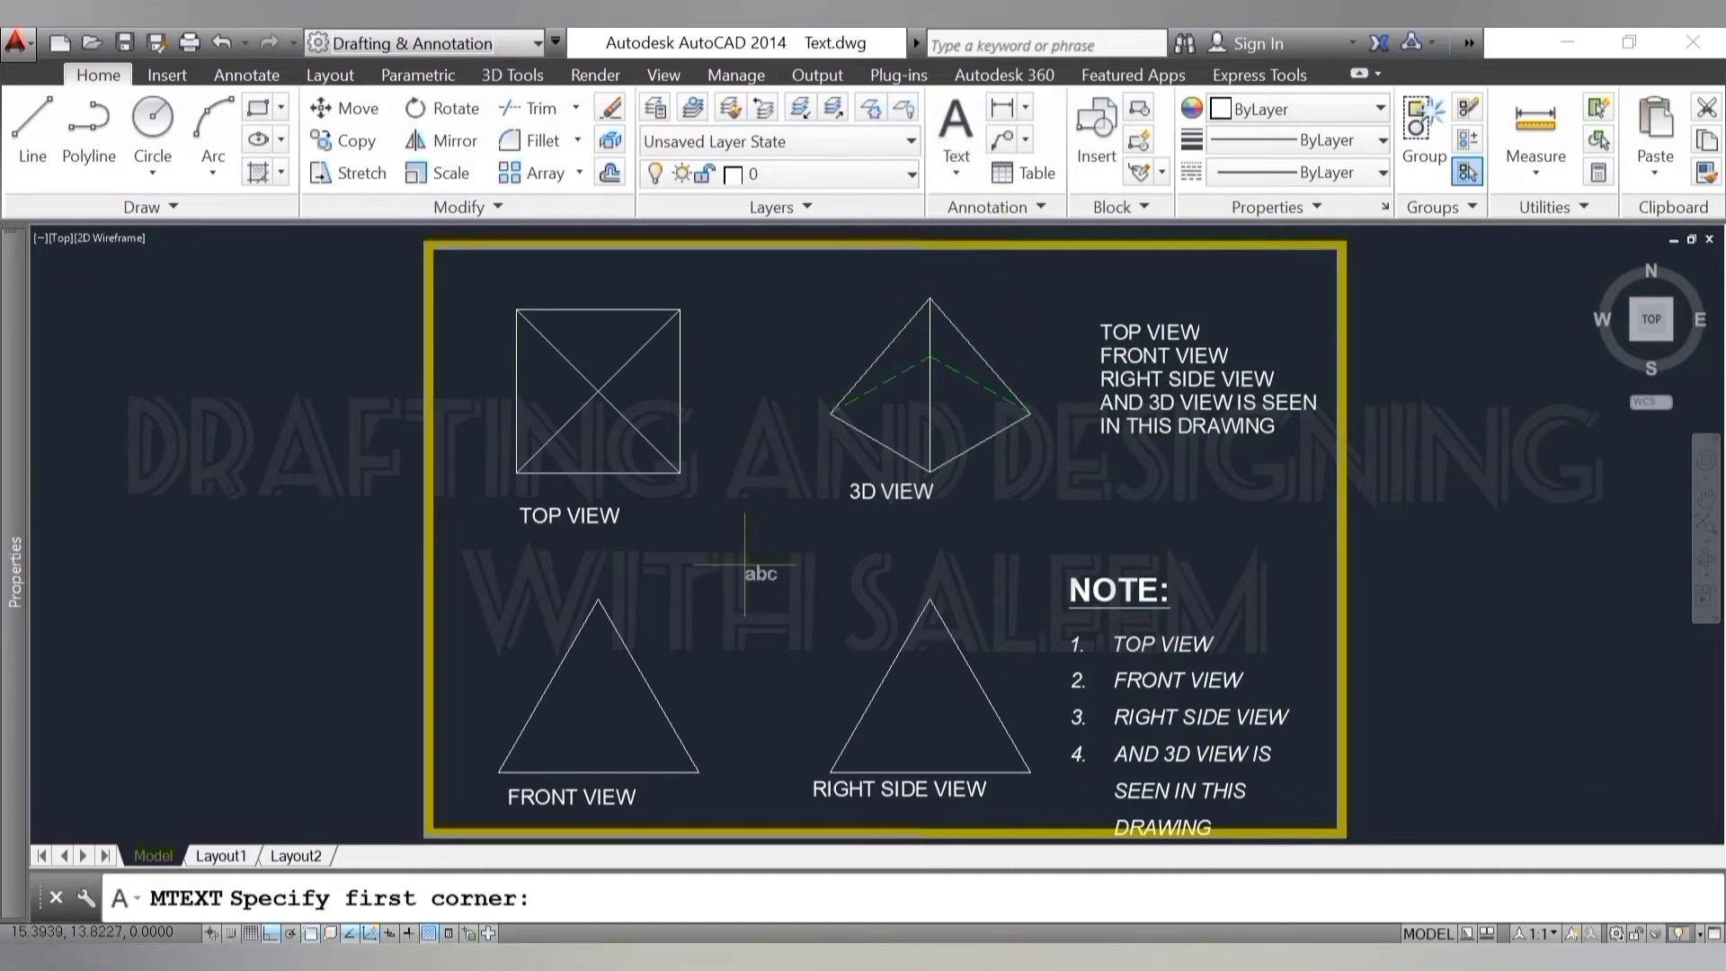
pyautogui.press('Escape')
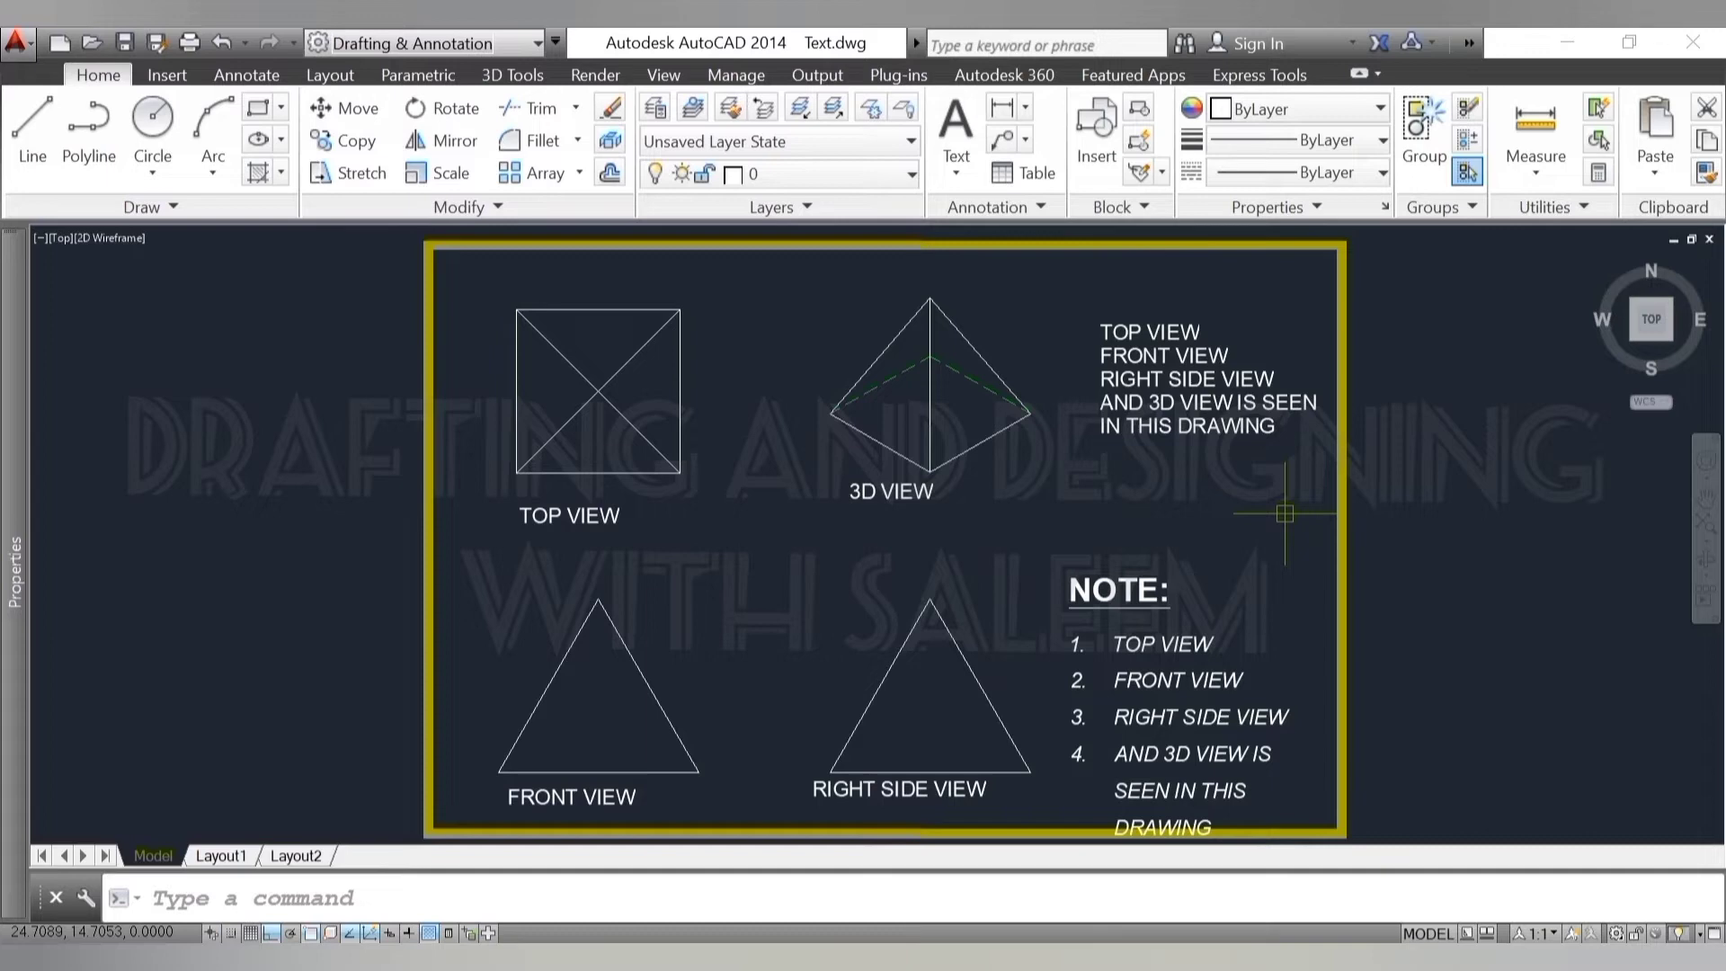
pyautogui.click(1144, 334)
pyautogui.doubleClick(1144, 333)
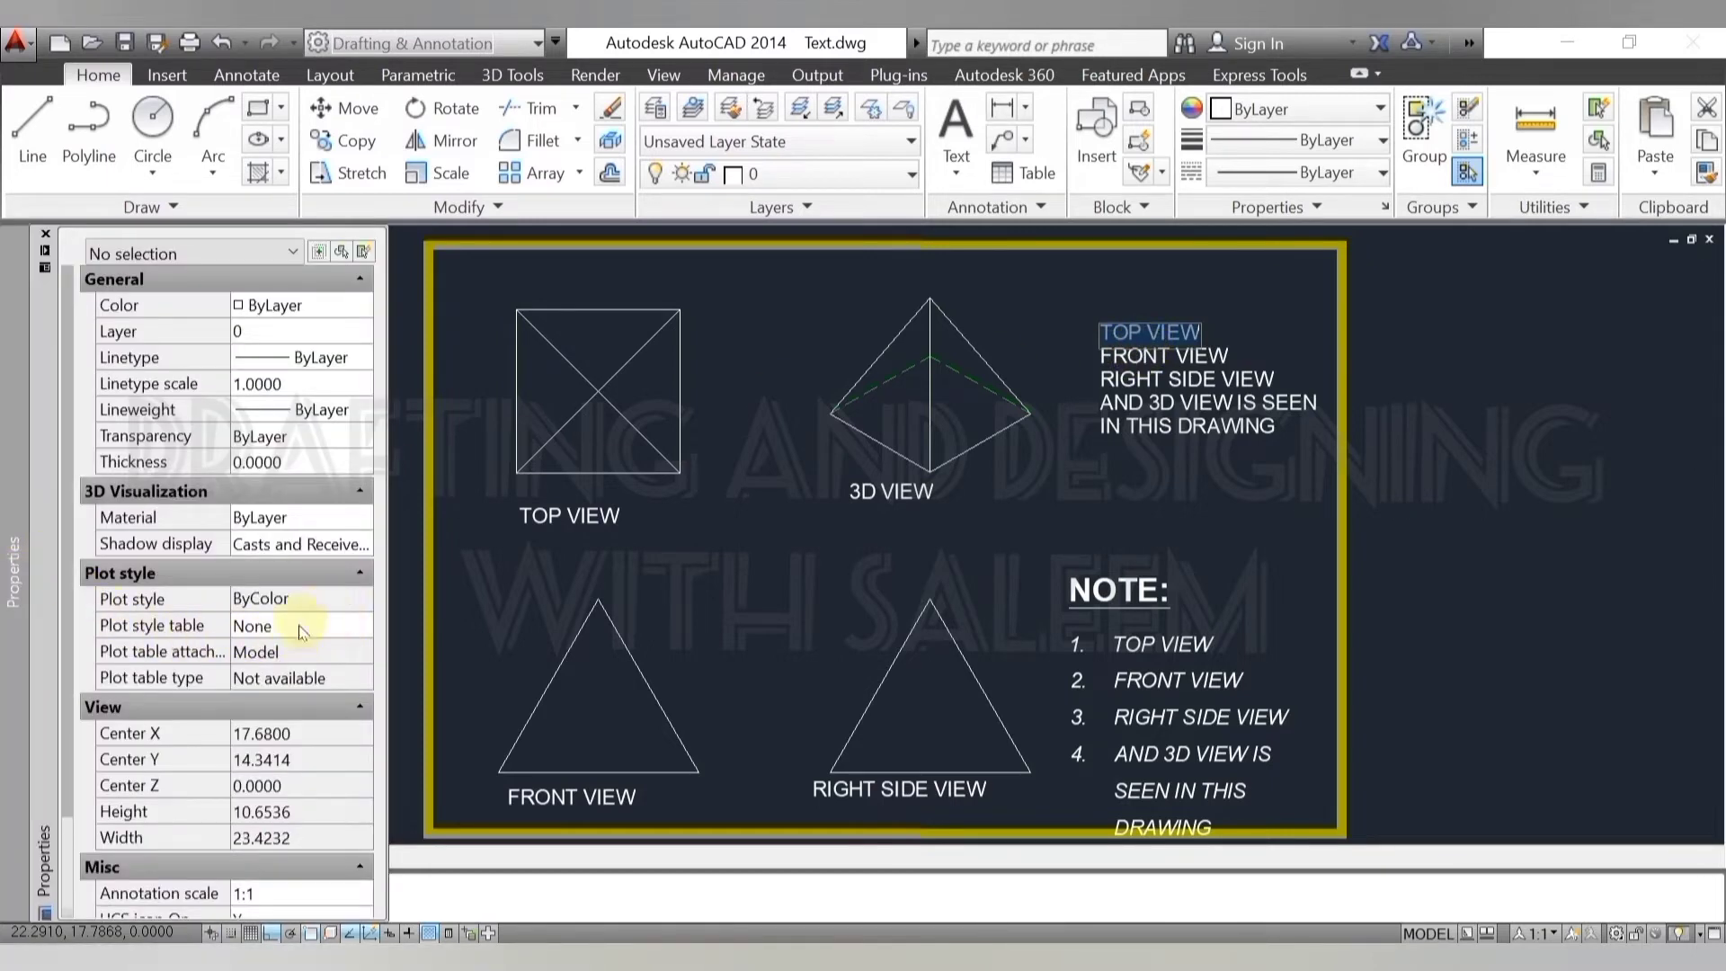
pyautogui.click(810, 573)
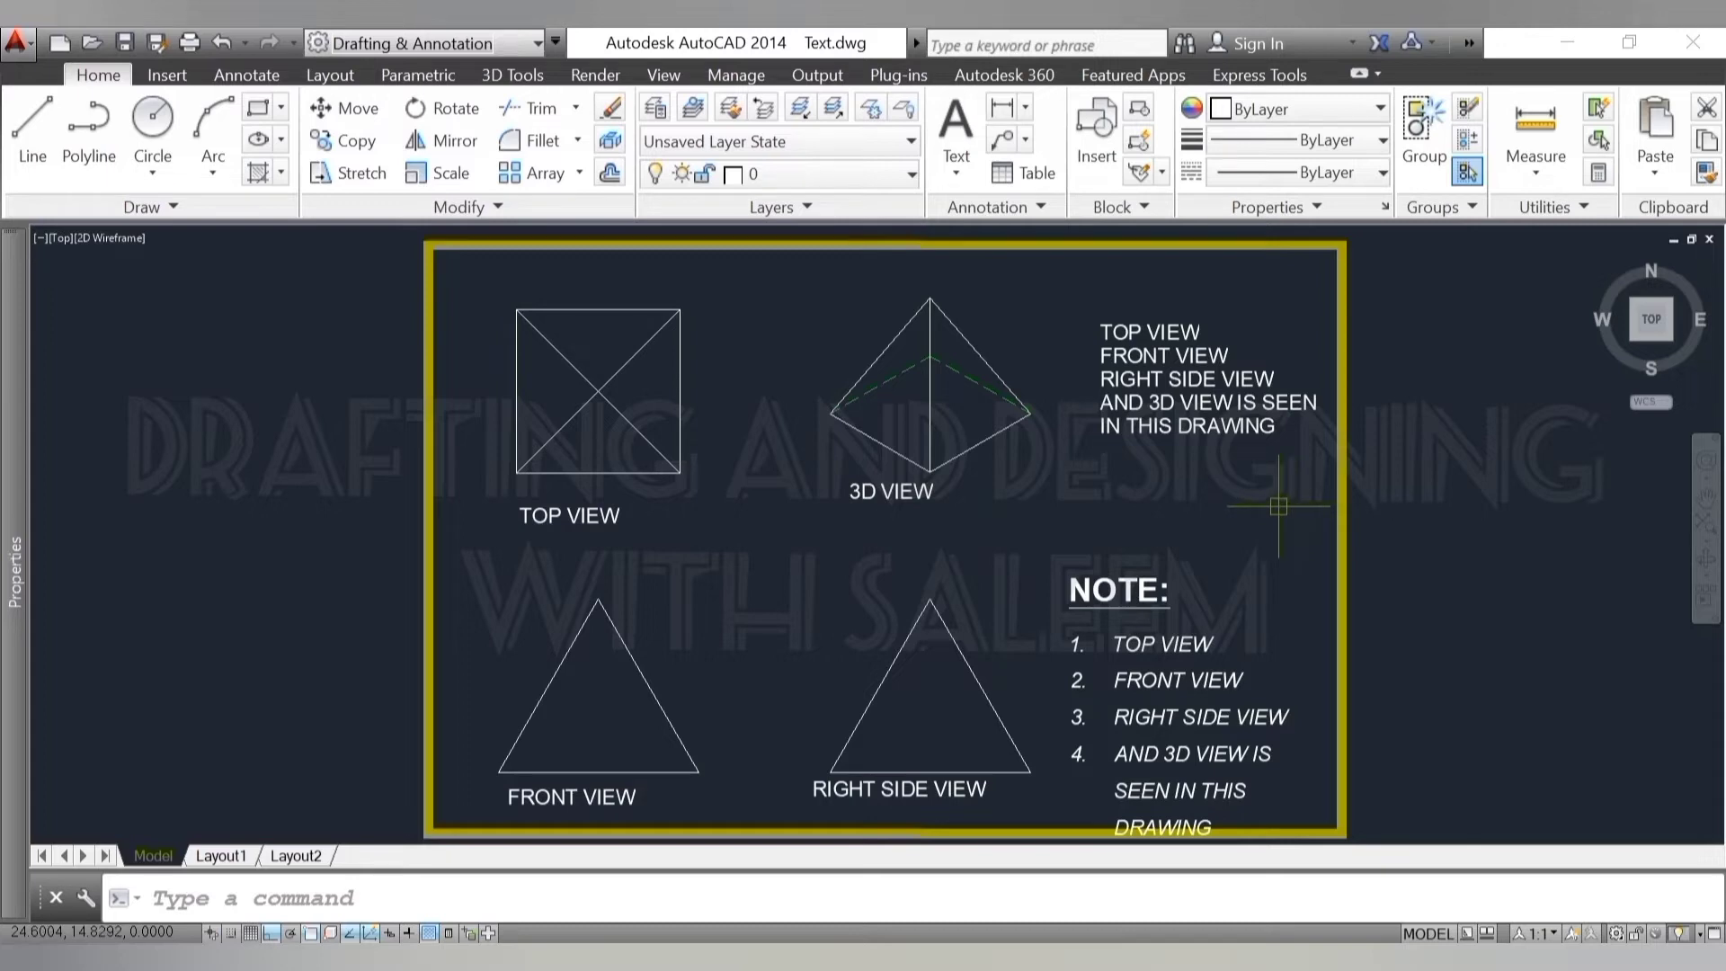
# - Select all the NOTE text, heading and list, and change its font to Bradley Hand ITC
pyautogui.doubleClick(1151, 601)
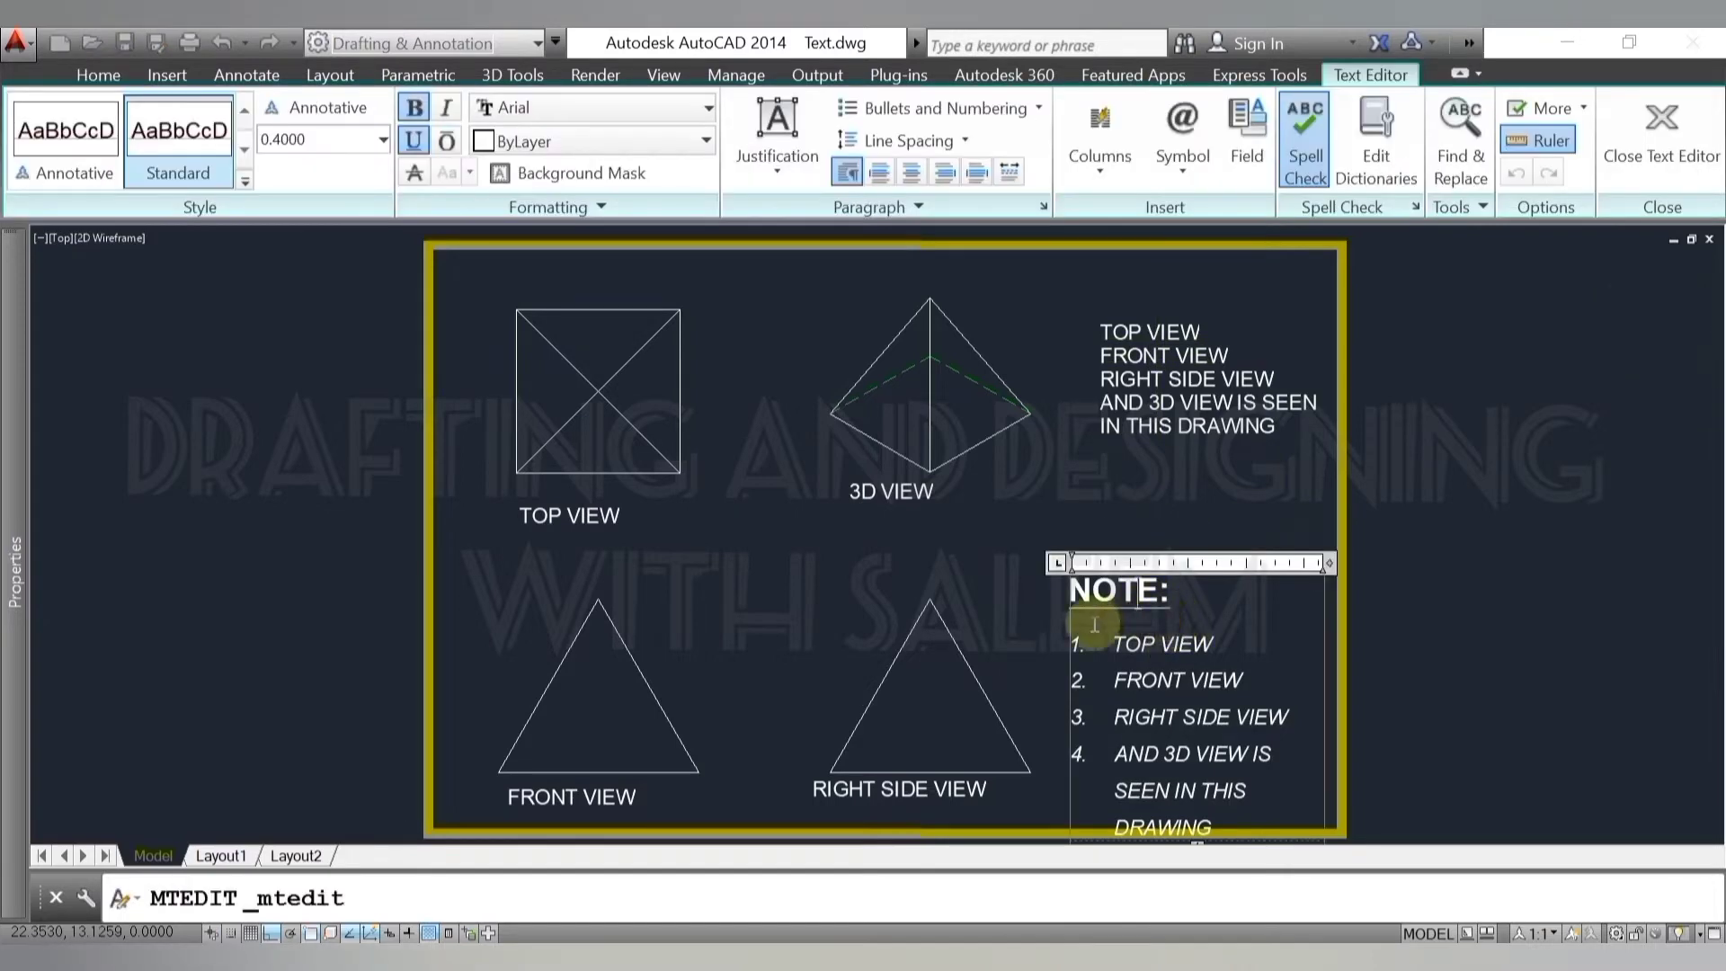
pyautogui.moveTo(1070, 586)
pyautogui.mouseDown()
pyautogui.moveTo(1297, 803)
pyautogui.moveTo(1294, 825)
pyautogui.mouseUp()
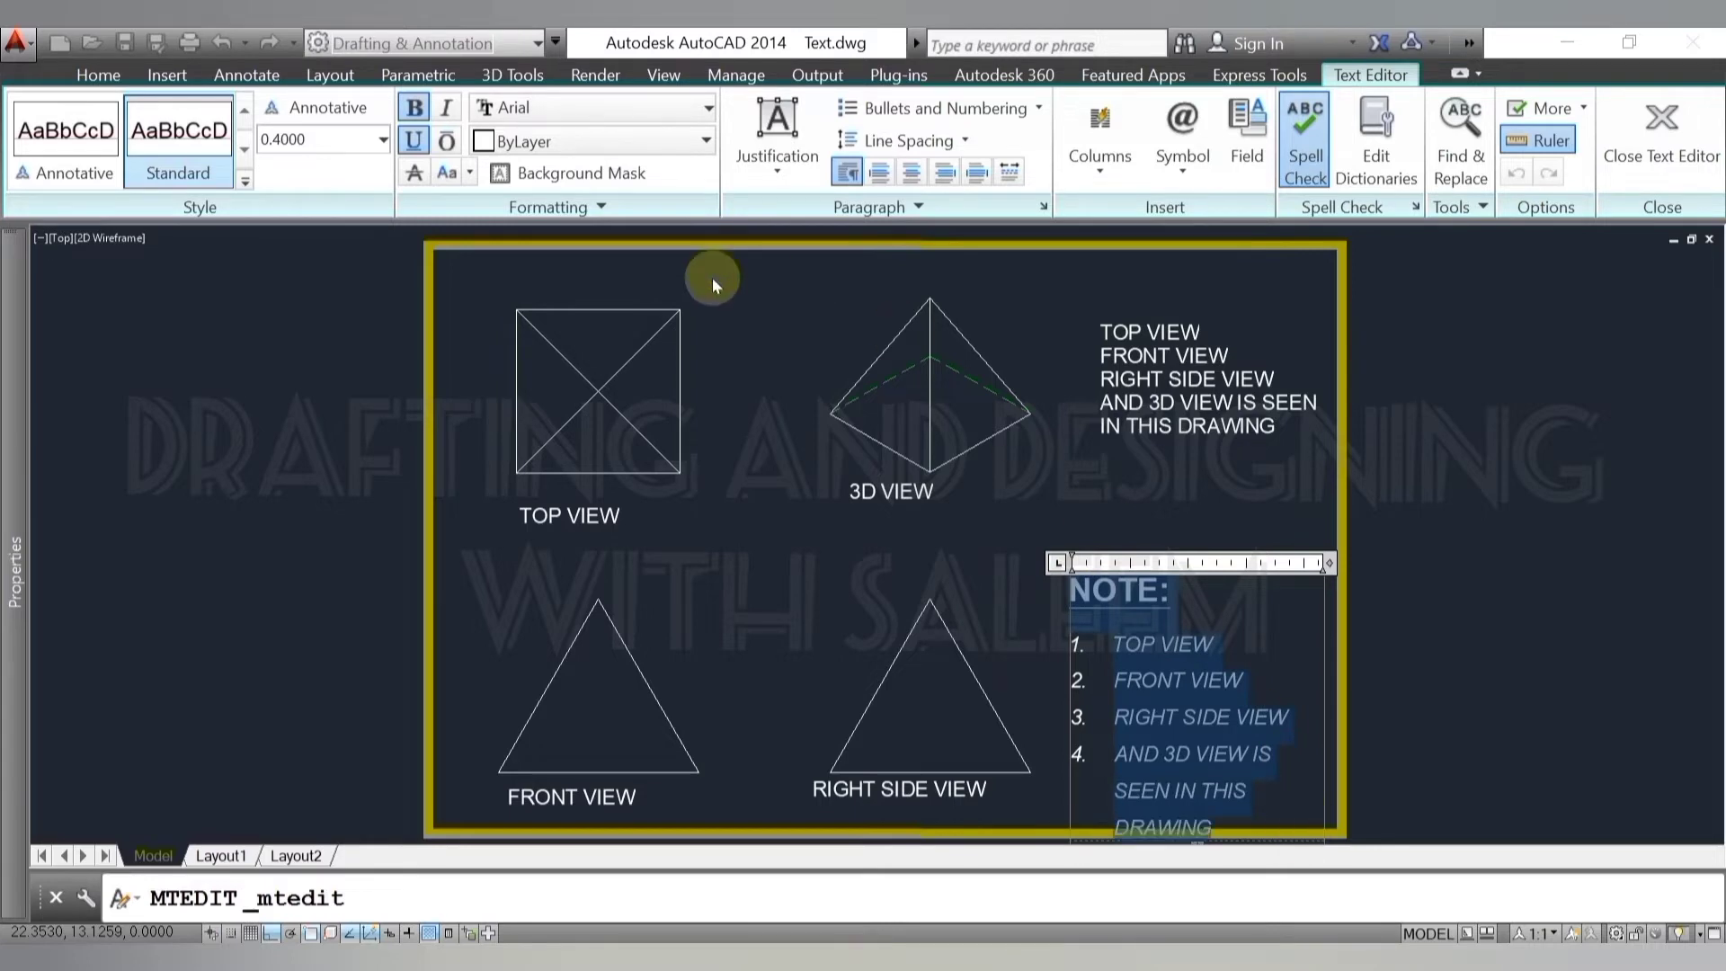
pyautogui.click(671, 110)
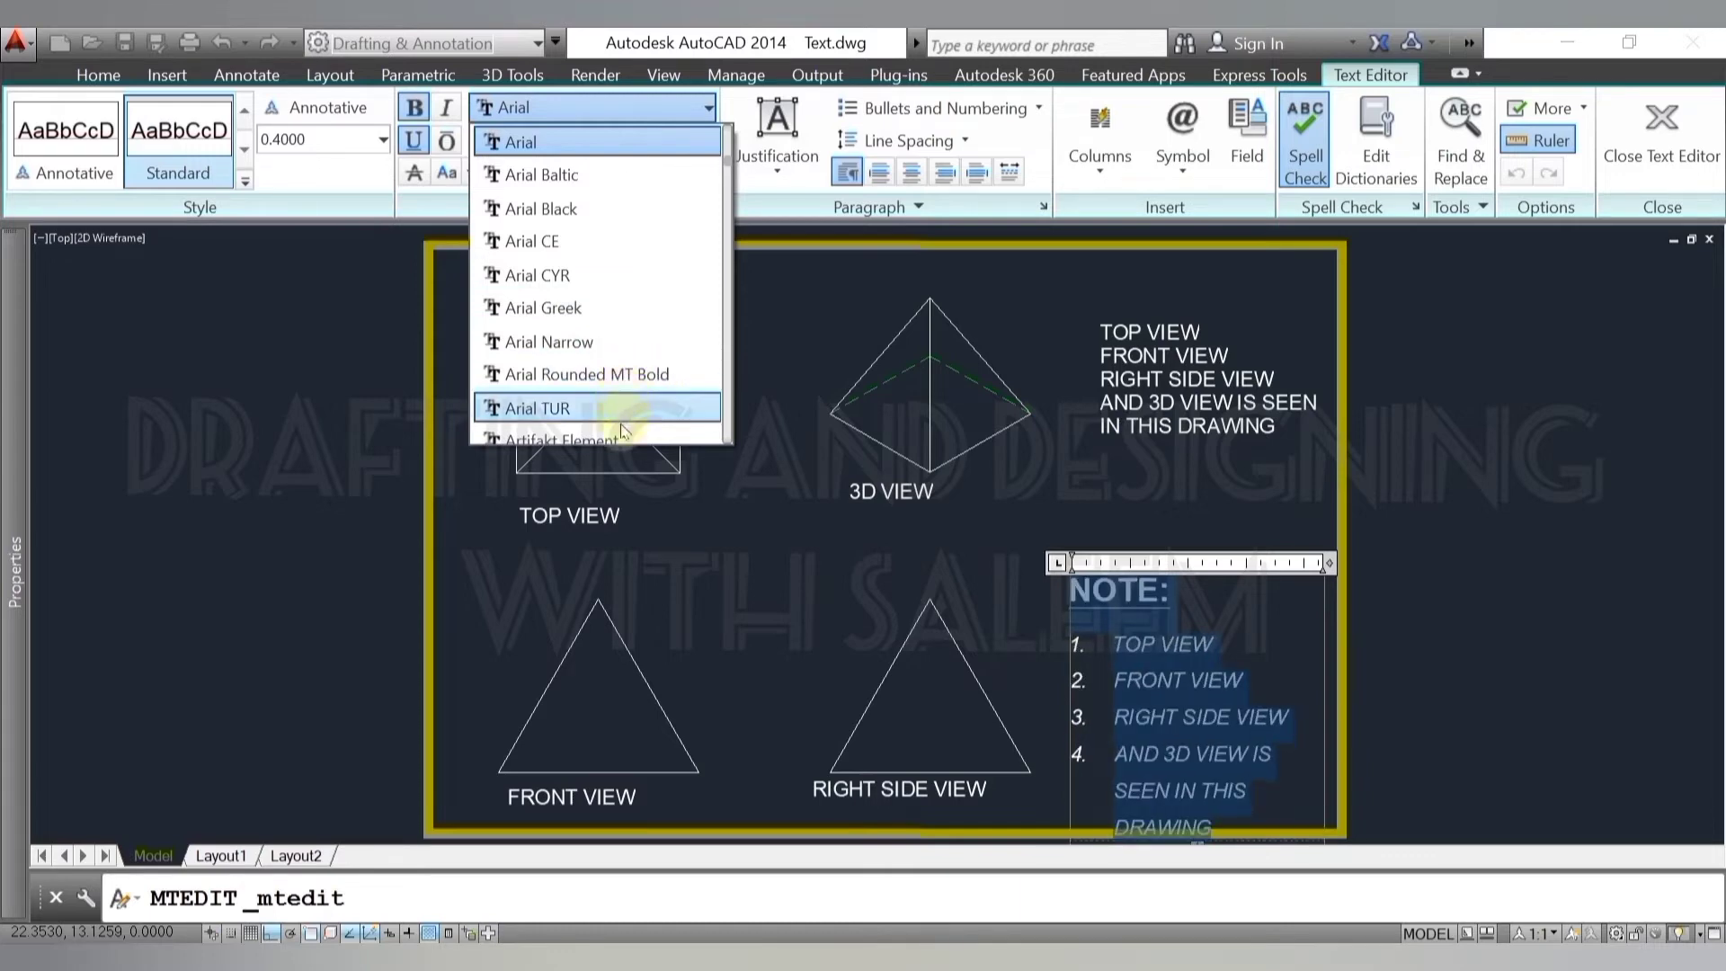
pyautogui.scroll(-1, 624, 348)
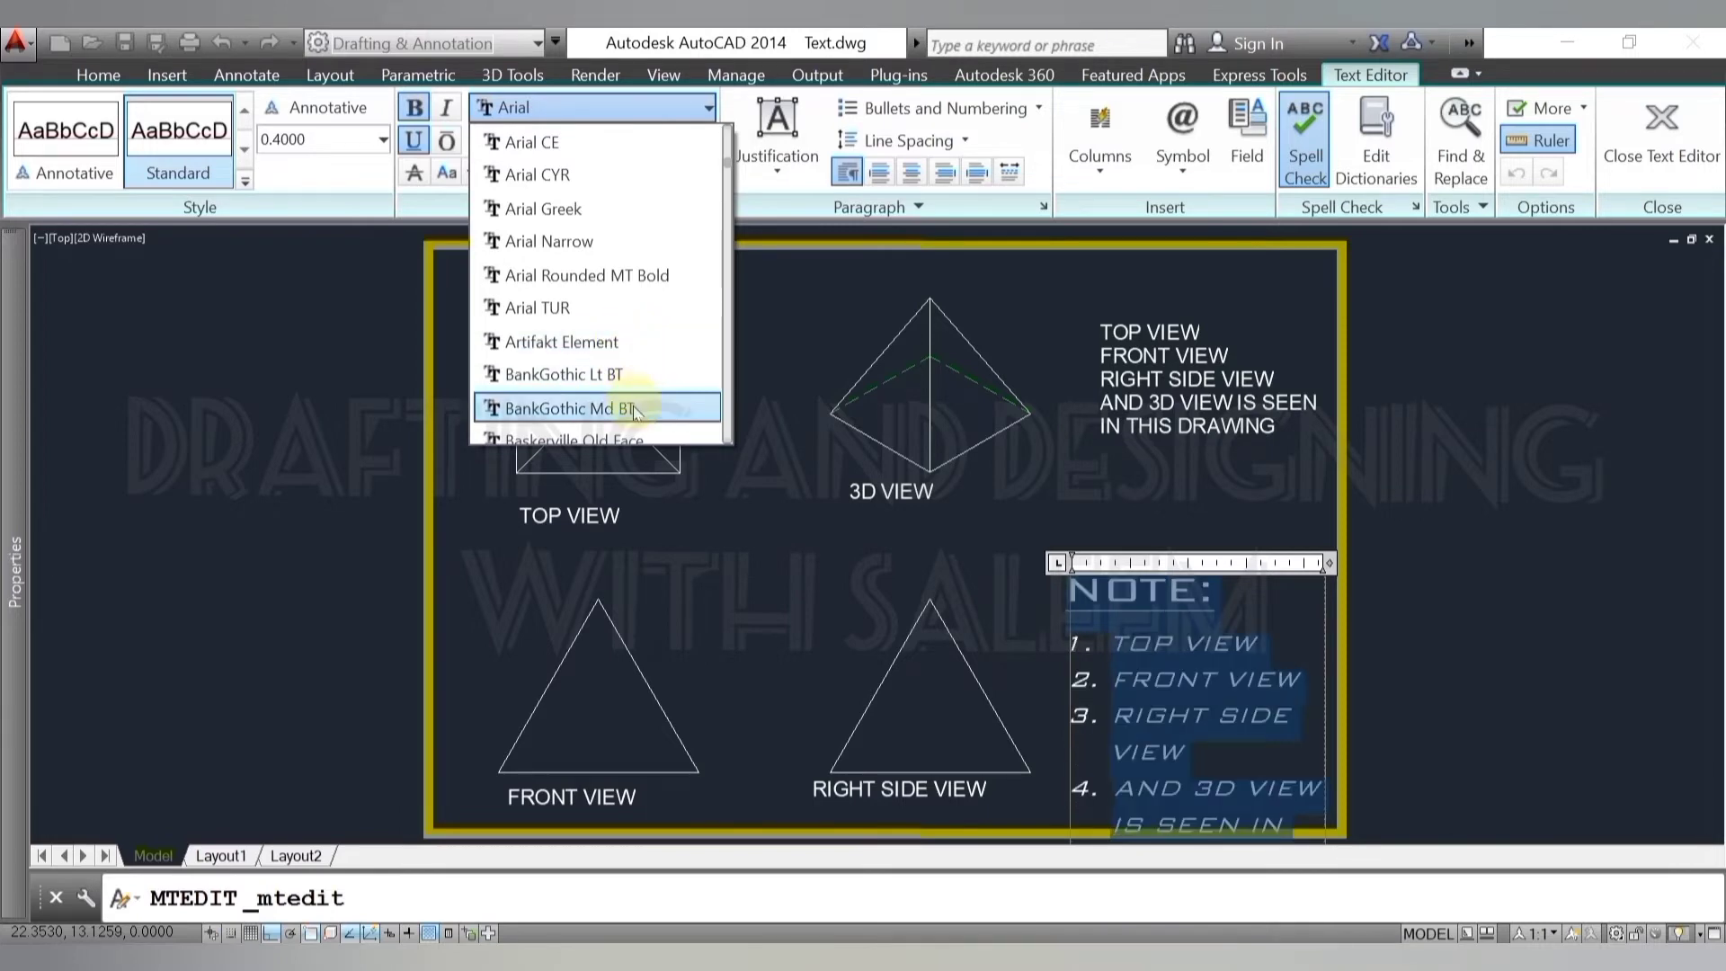
pyautogui.scroll(-1, 634, 412)
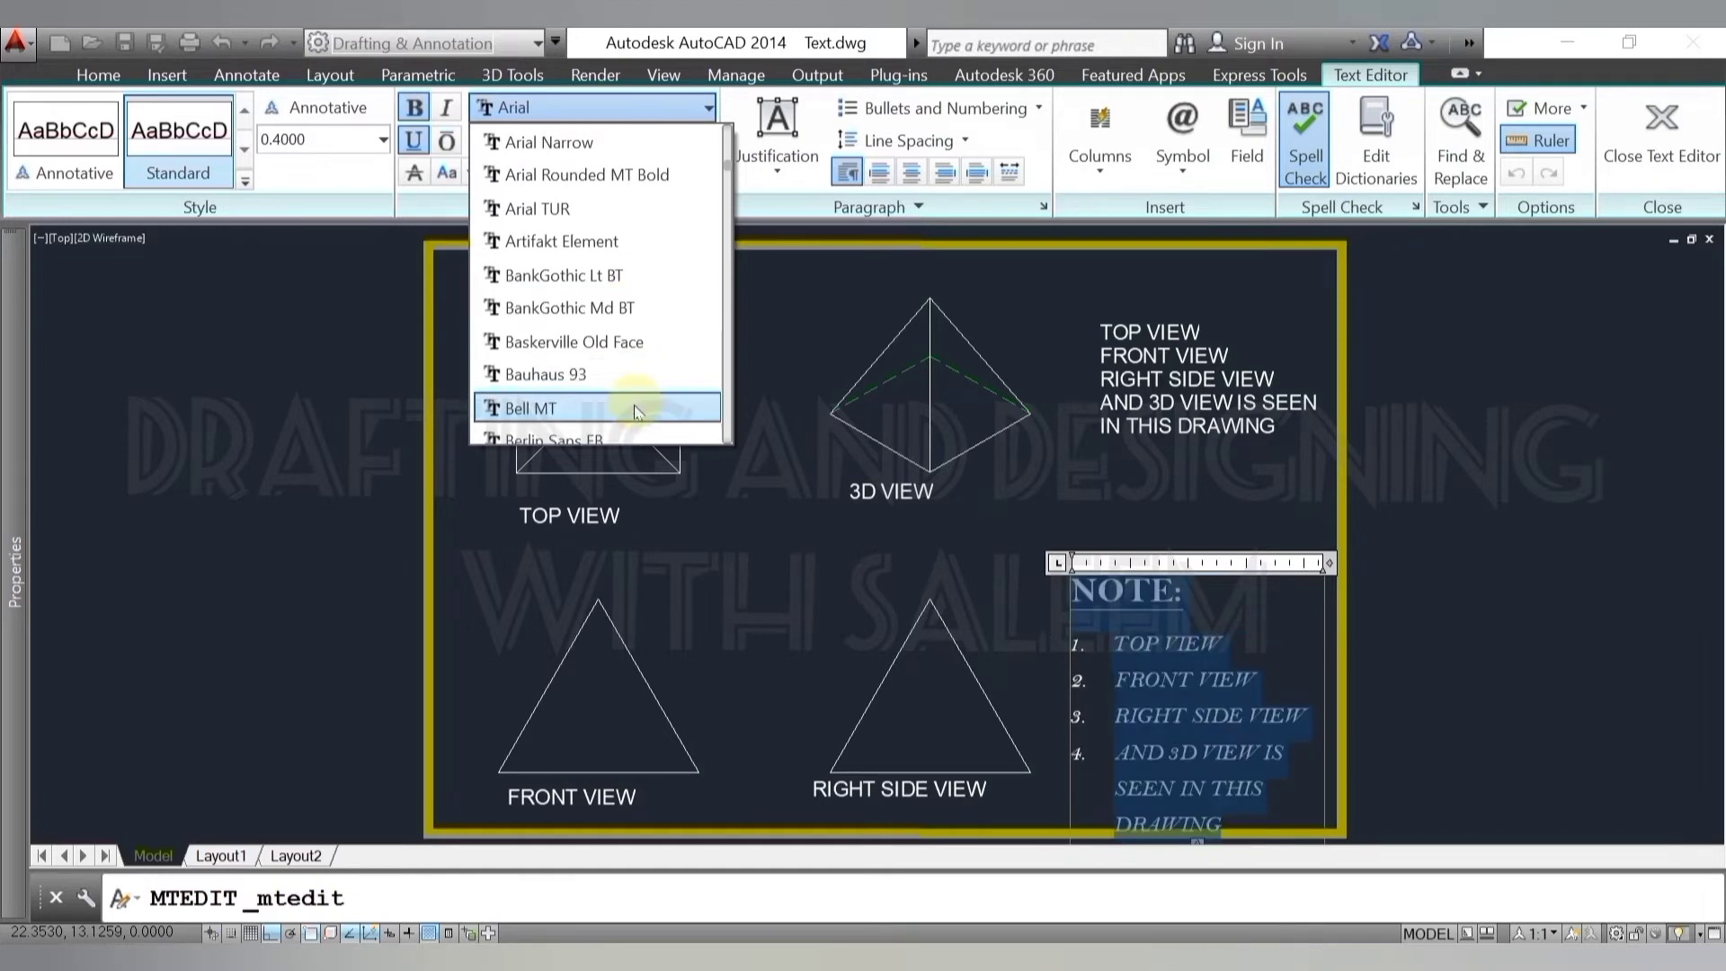
pyautogui.scroll(-1, 634, 411)
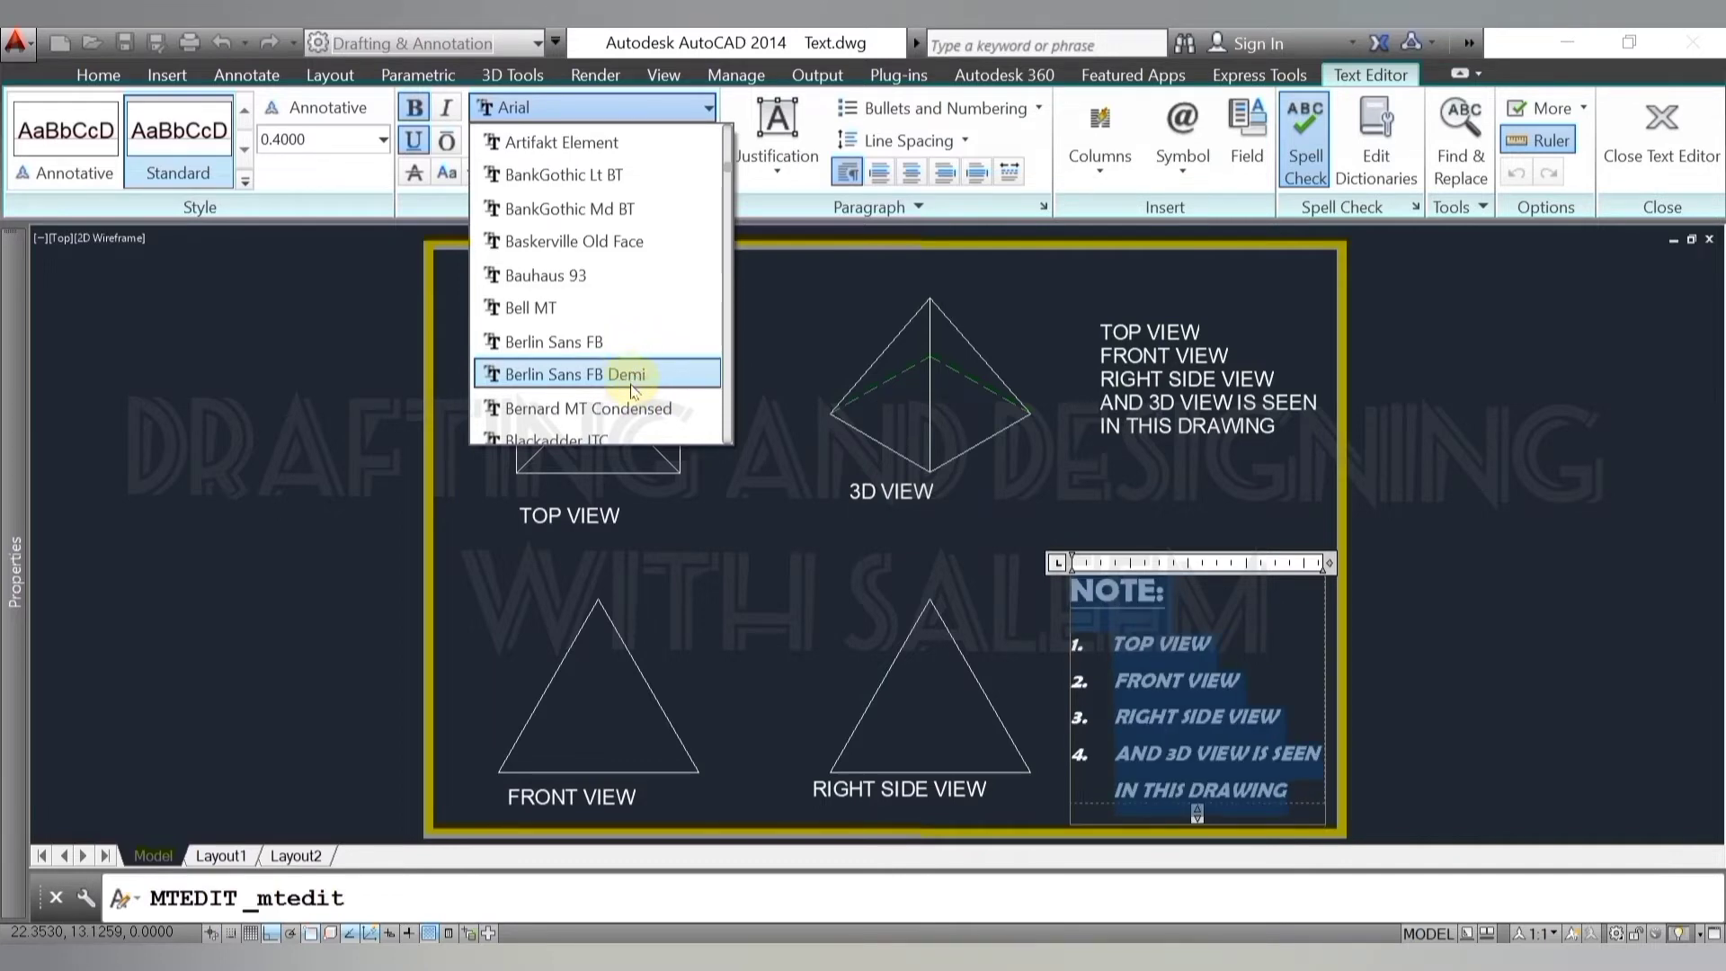
pyautogui.scroll(-1, 635, 395)
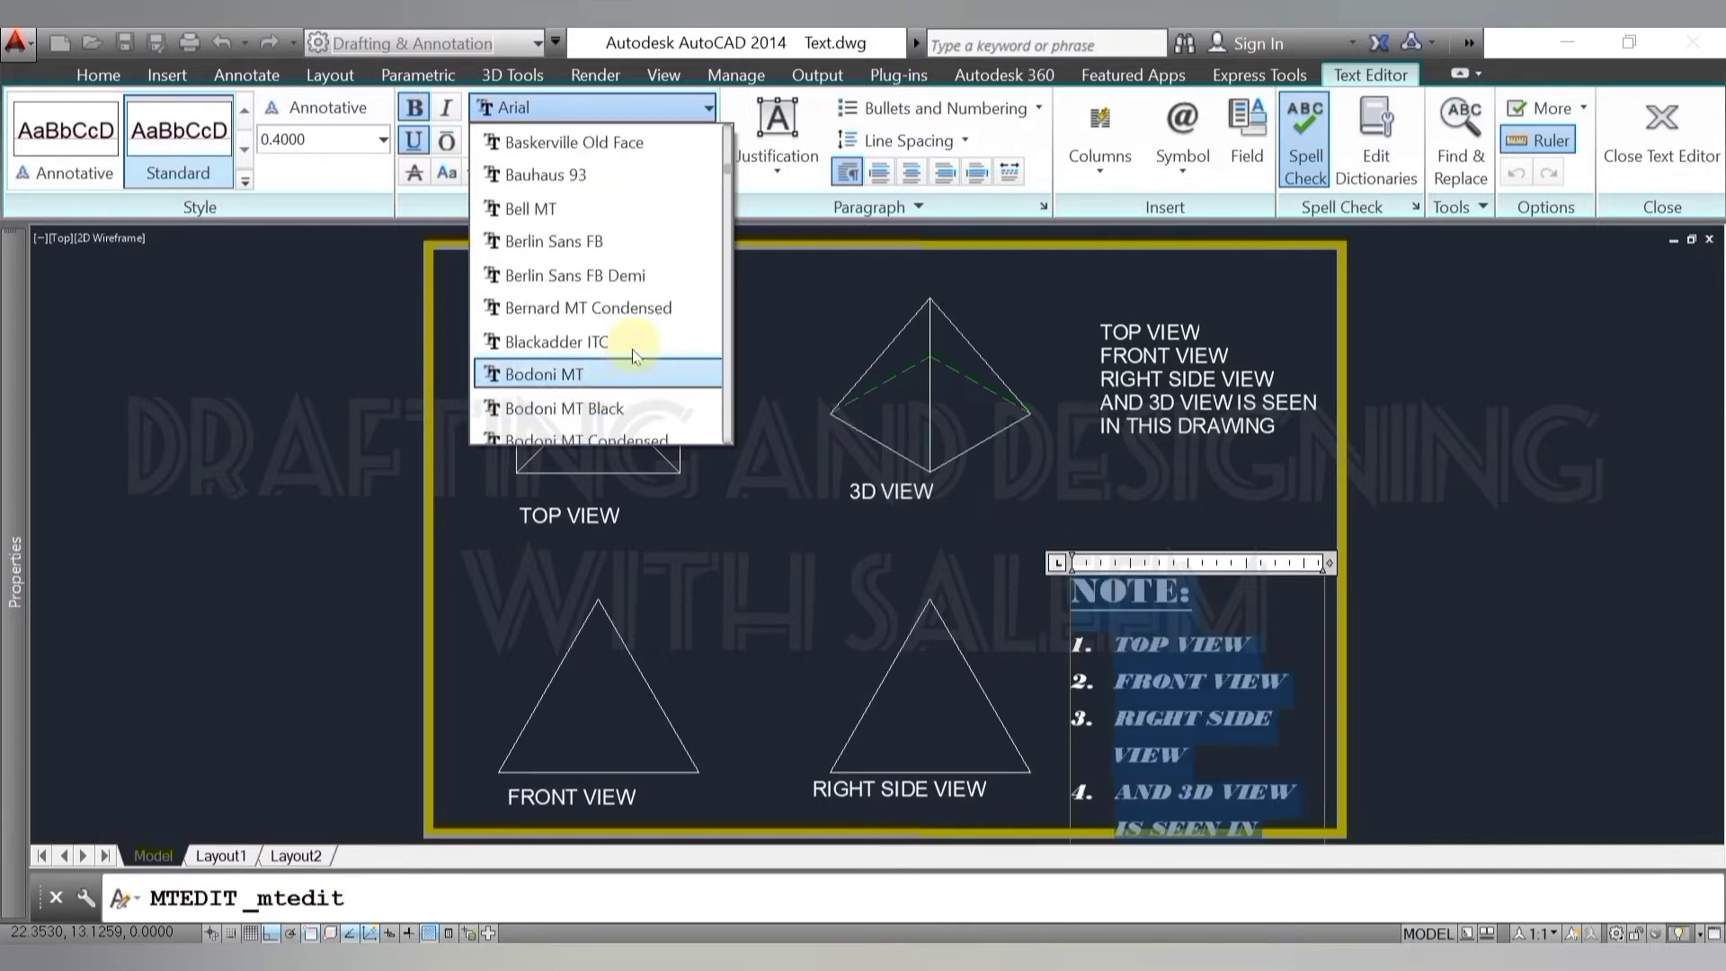
pyautogui.scroll(-1, 641, 327)
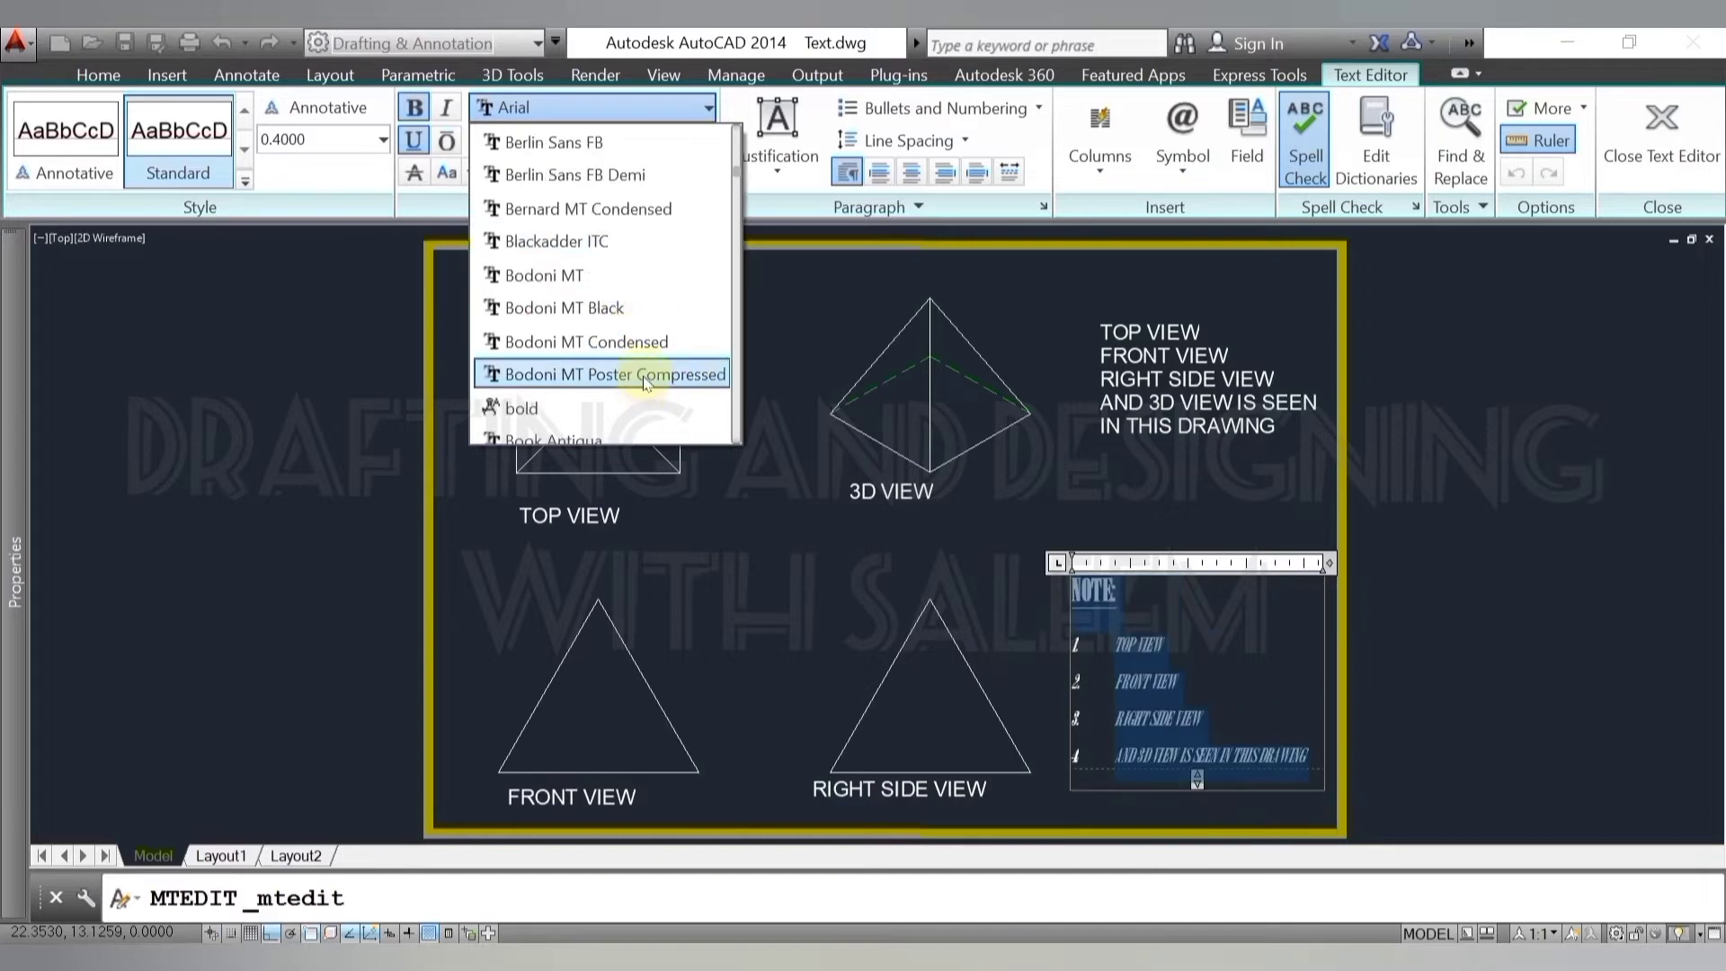
pyautogui.scroll(-1, 644, 410)
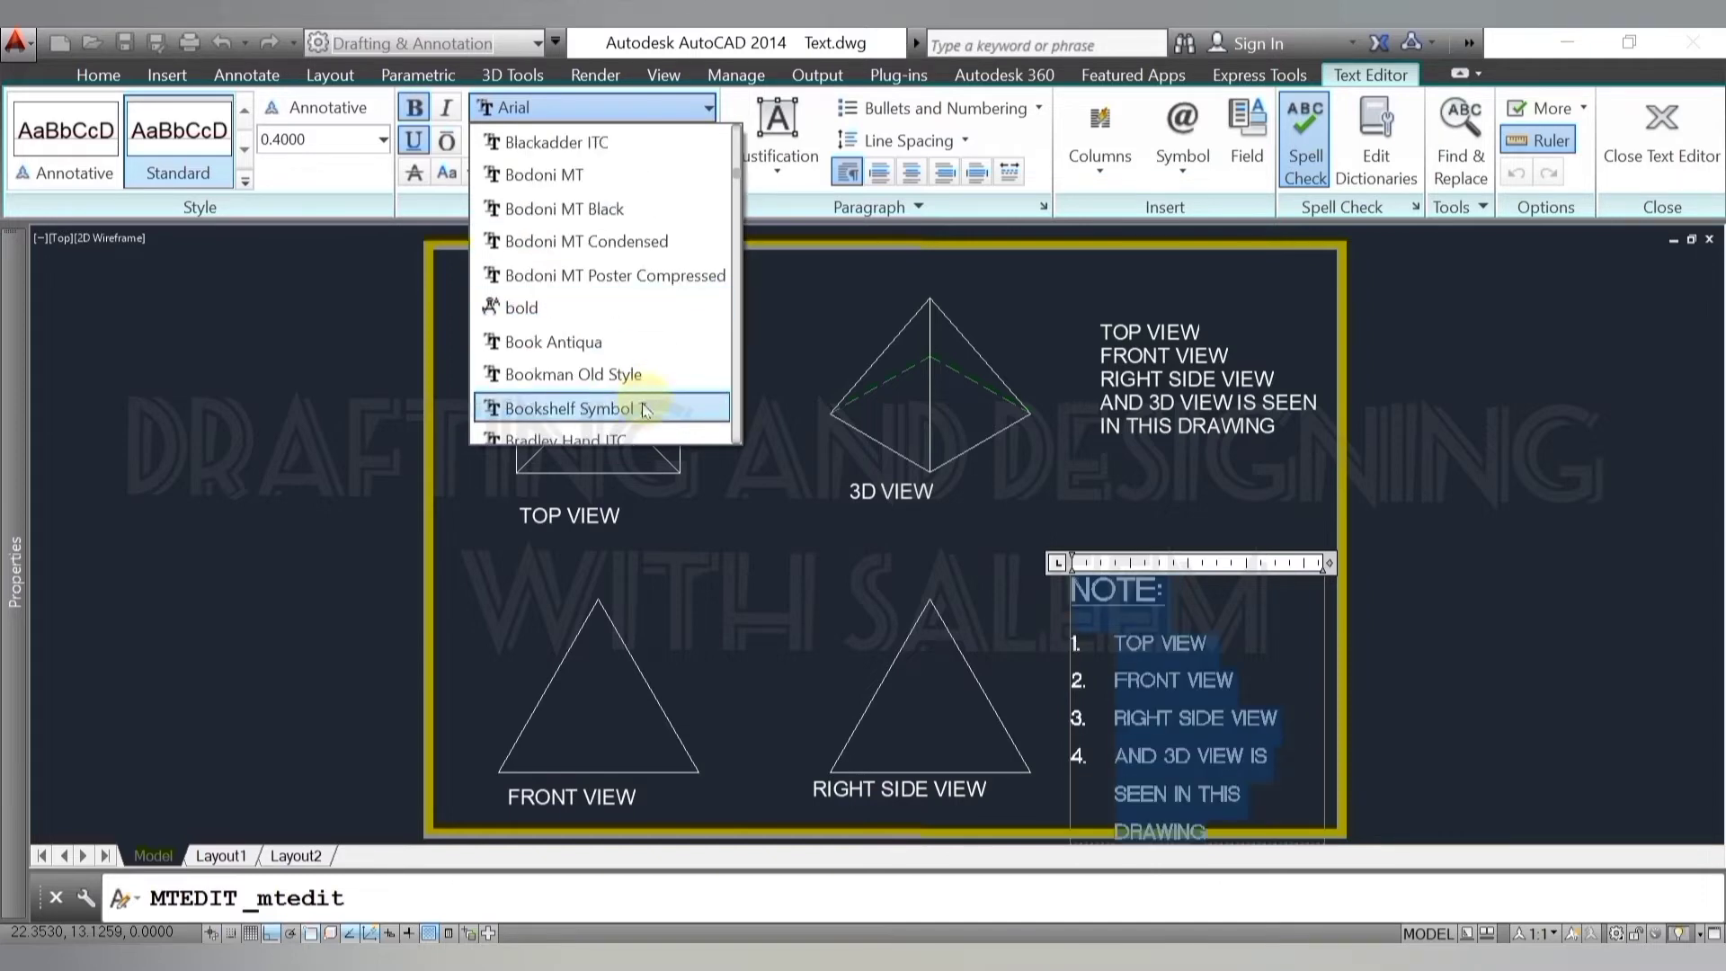
pyautogui.scroll(-1, 643, 409)
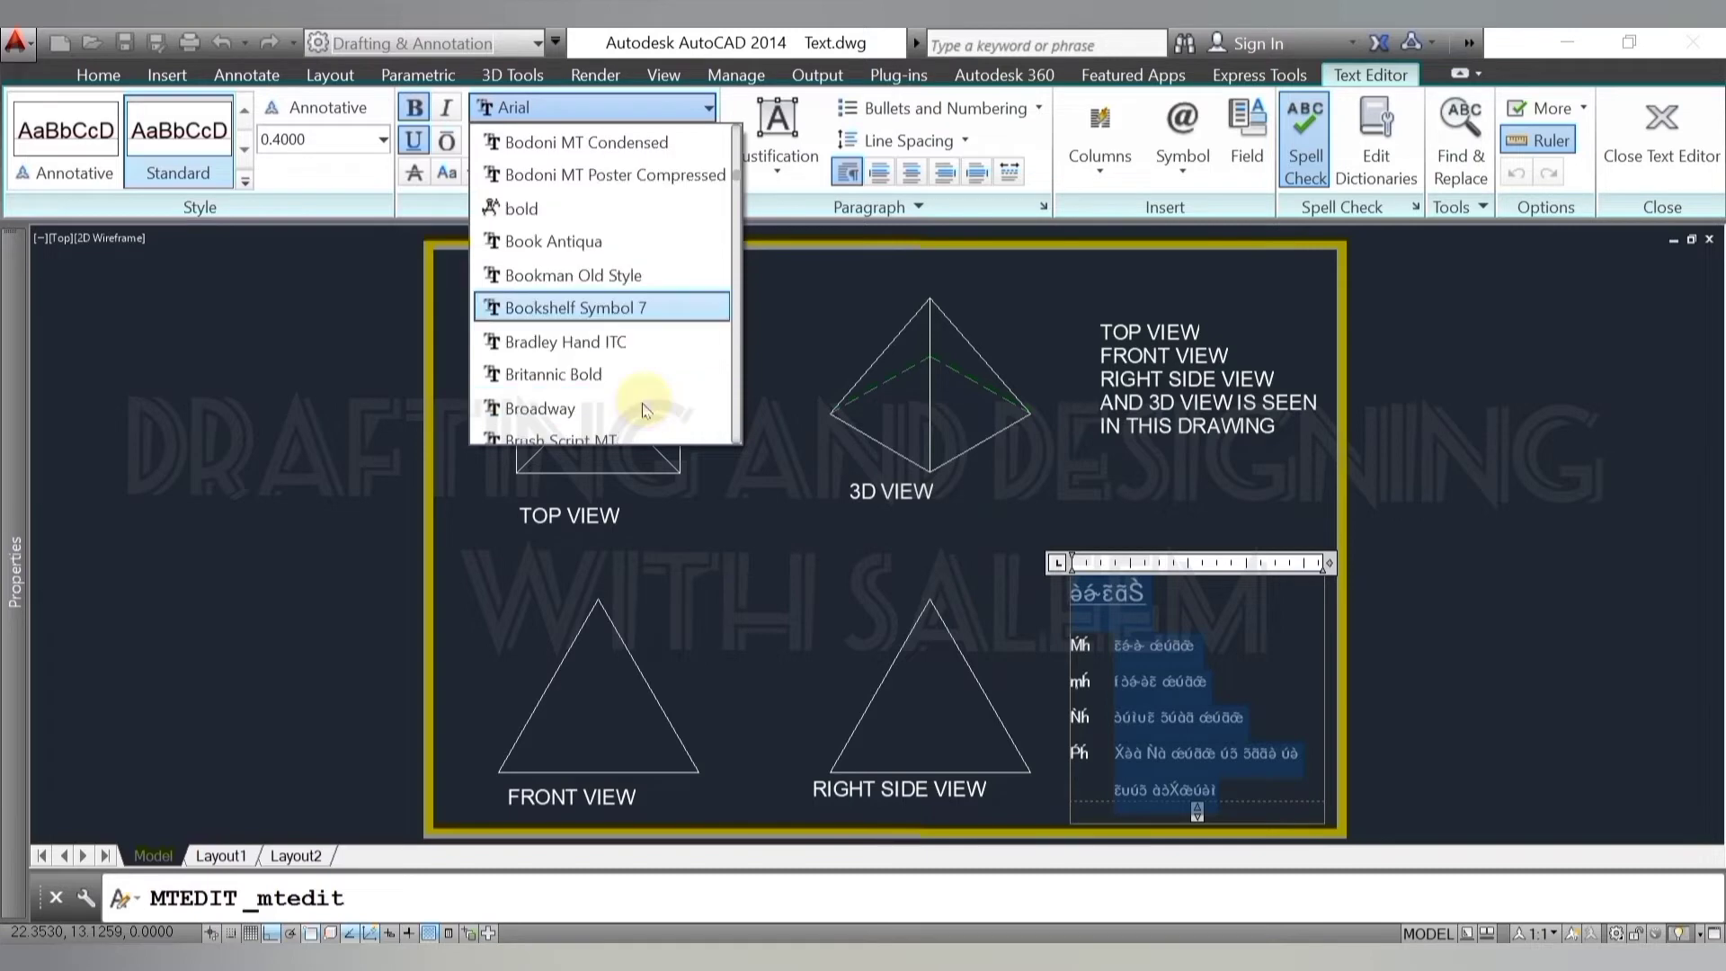
pyautogui.click(642, 342)
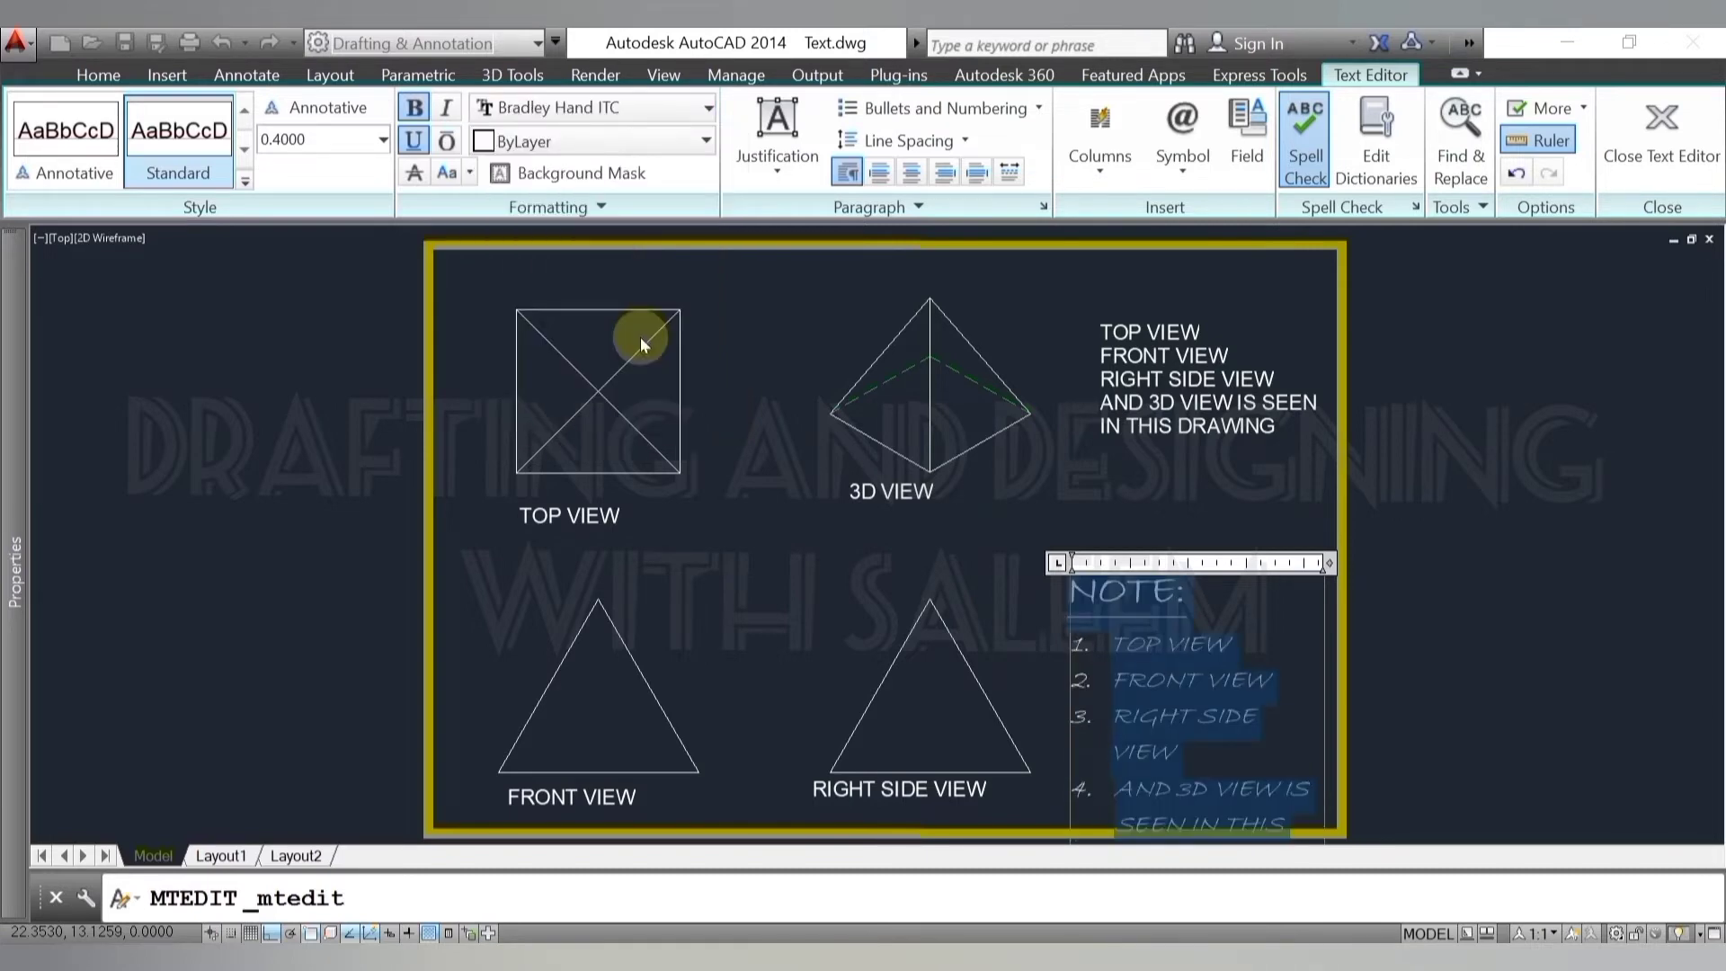
# - Move the NOTE text block further left using its corner grip
pyautogui.click(865, 601)
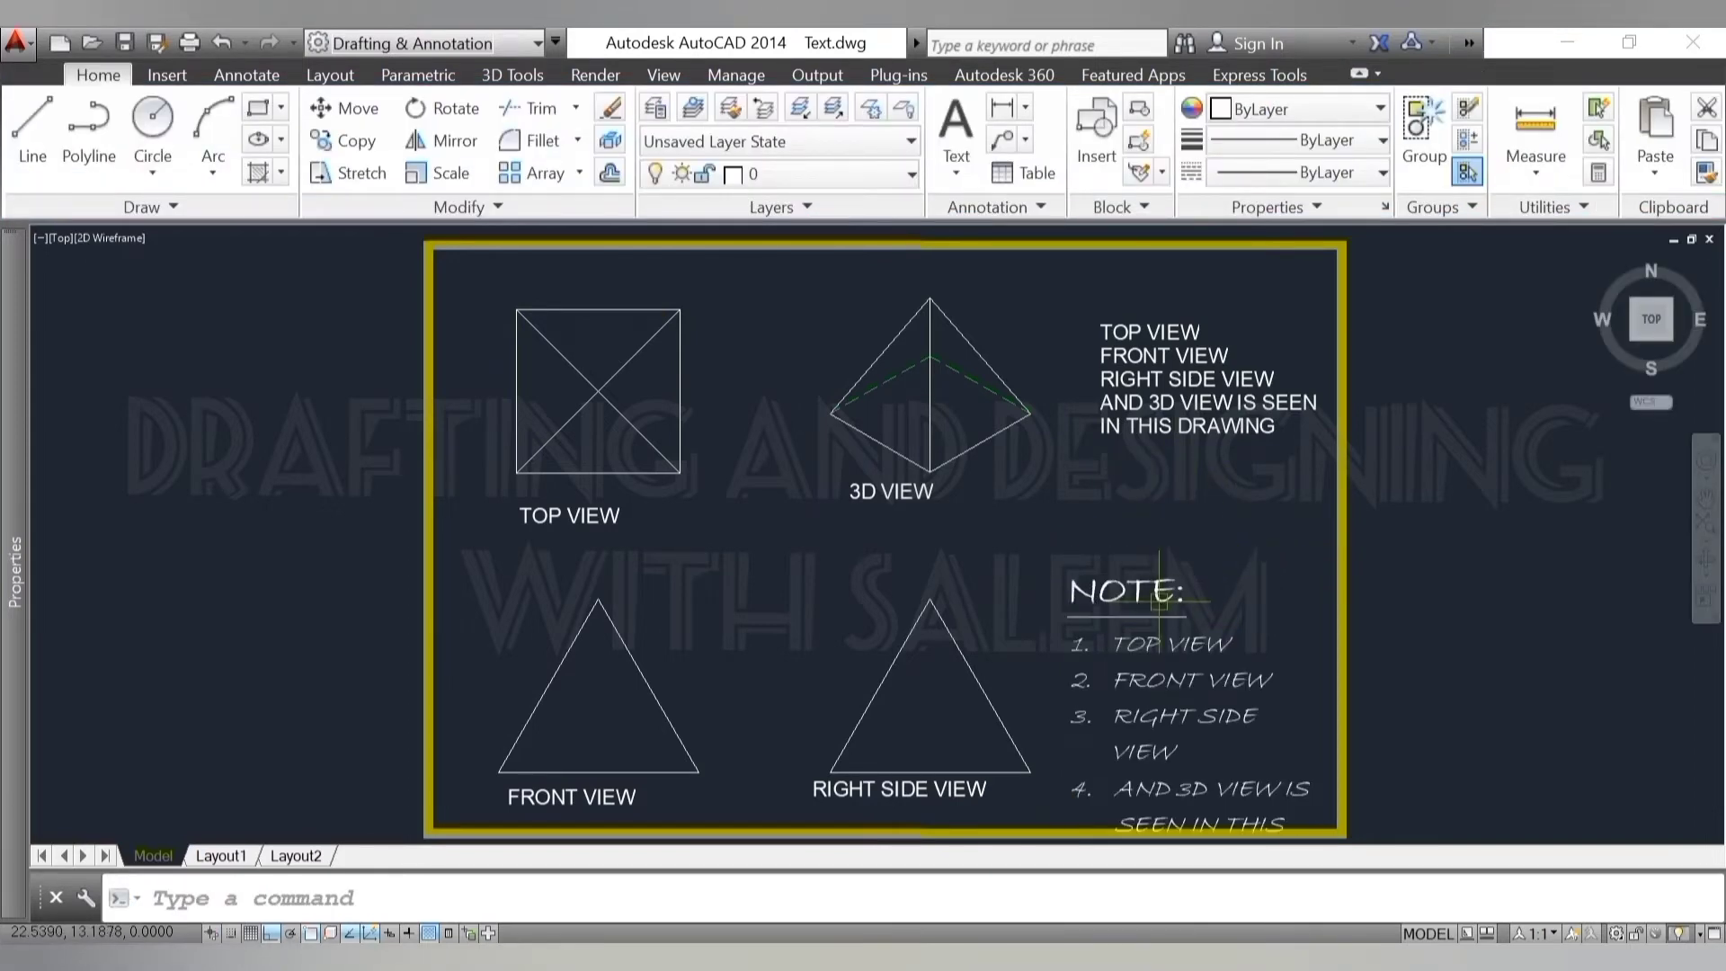
pyautogui.click(1178, 578)
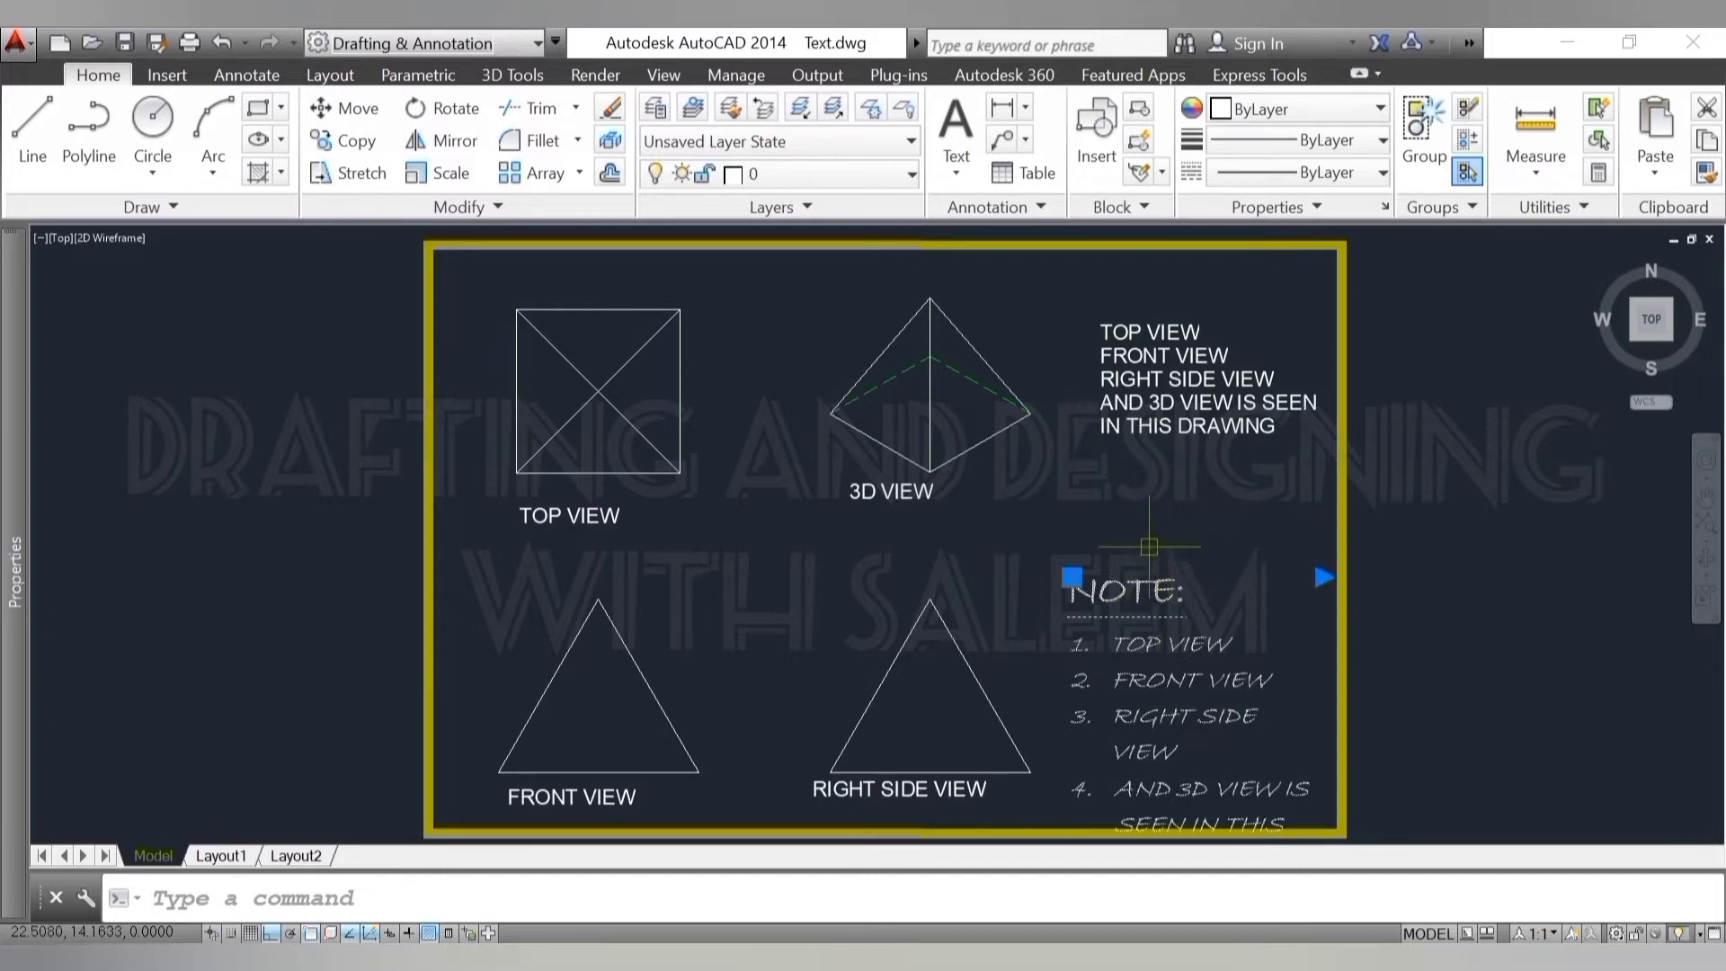
pyautogui.click(1072, 575)
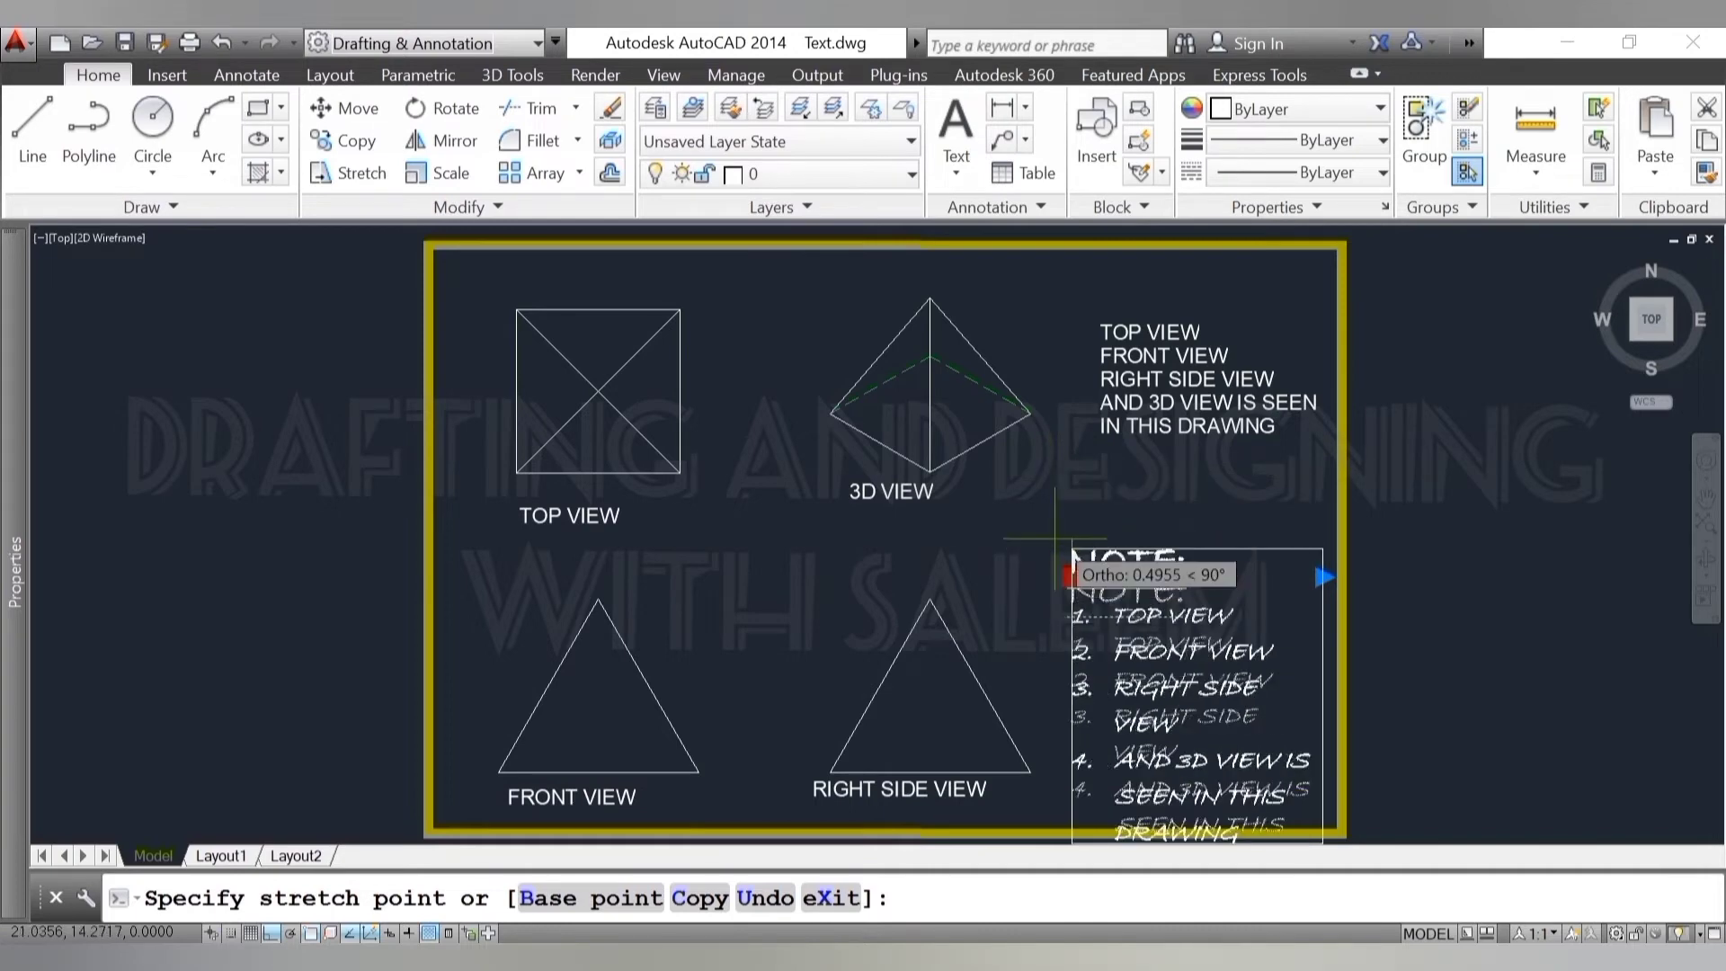
pyautogui.press('Escape')
pyautogui.click(1072, 538)
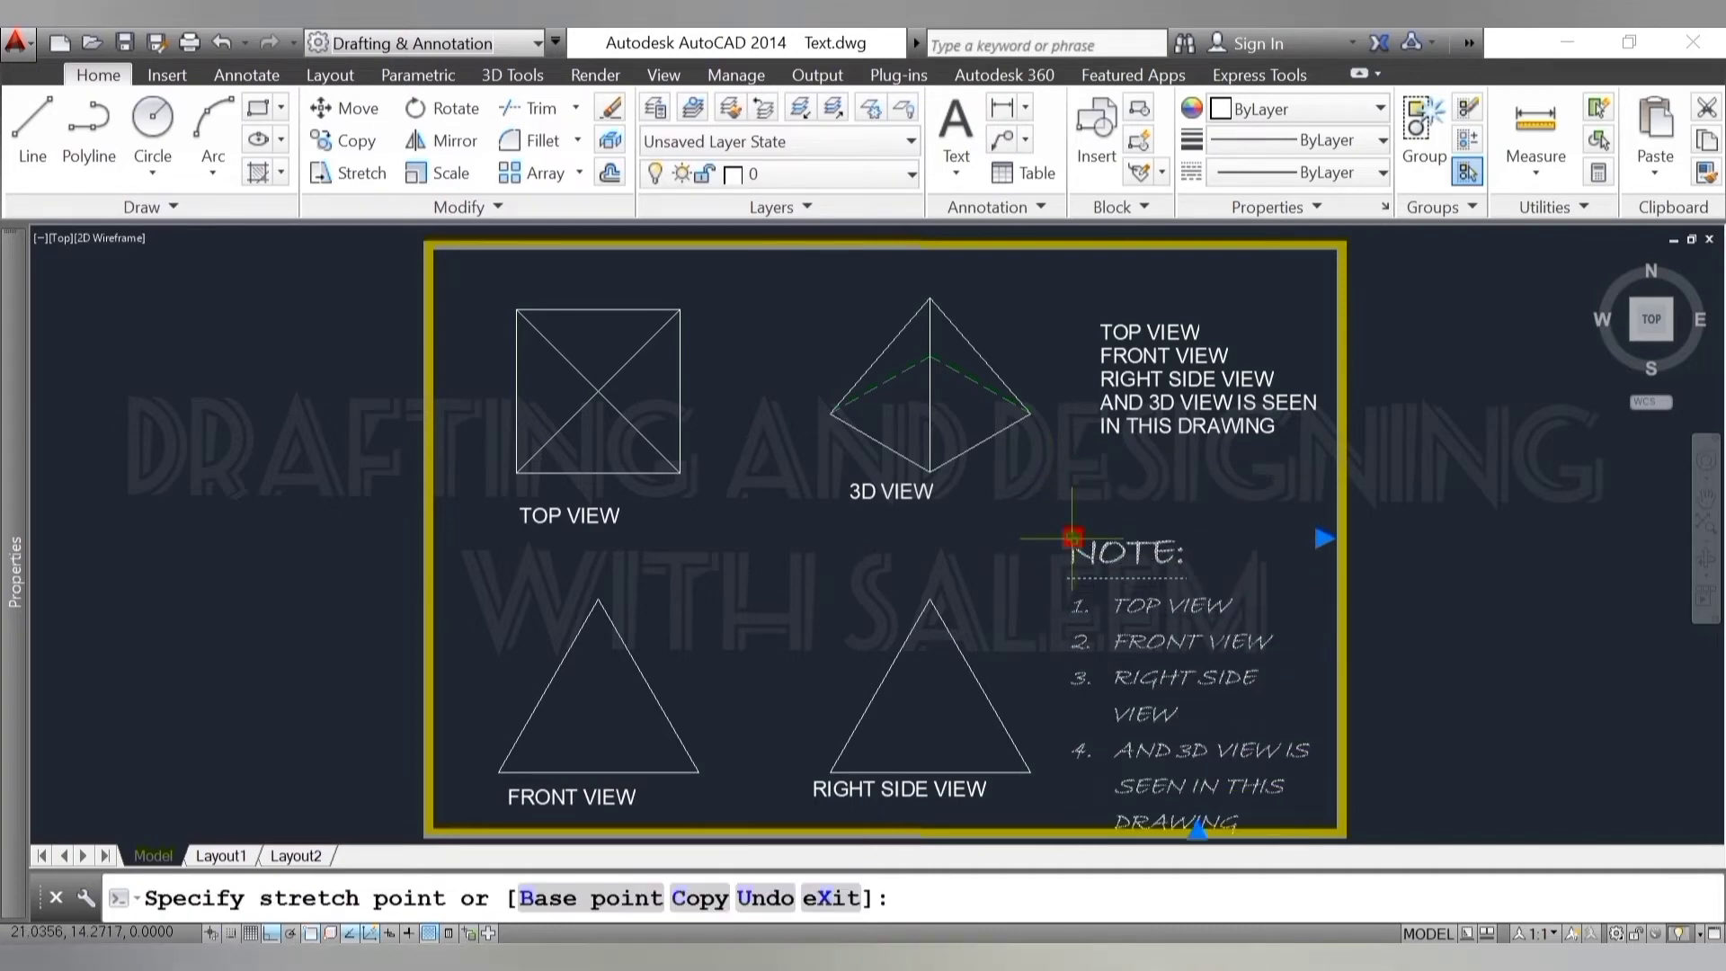
pyautogui.click(1039, 537)
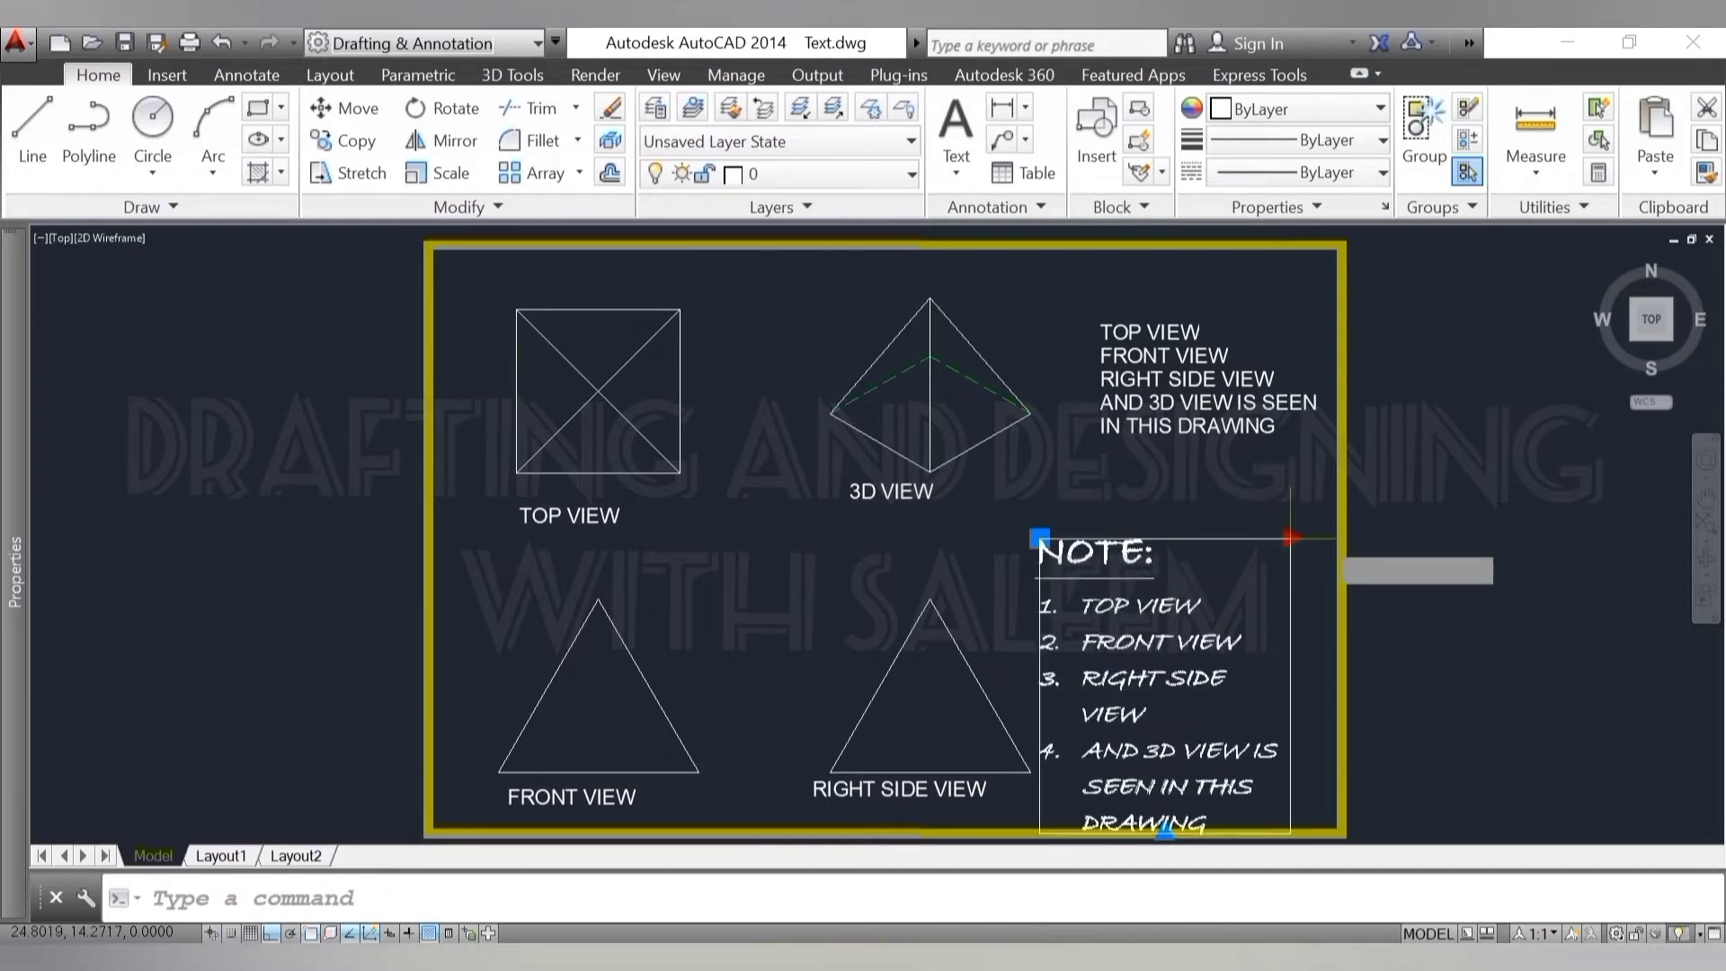
# - Widen the NOTE block with its width grip and the ruler's column width
pyautogui.click(1290, 537)
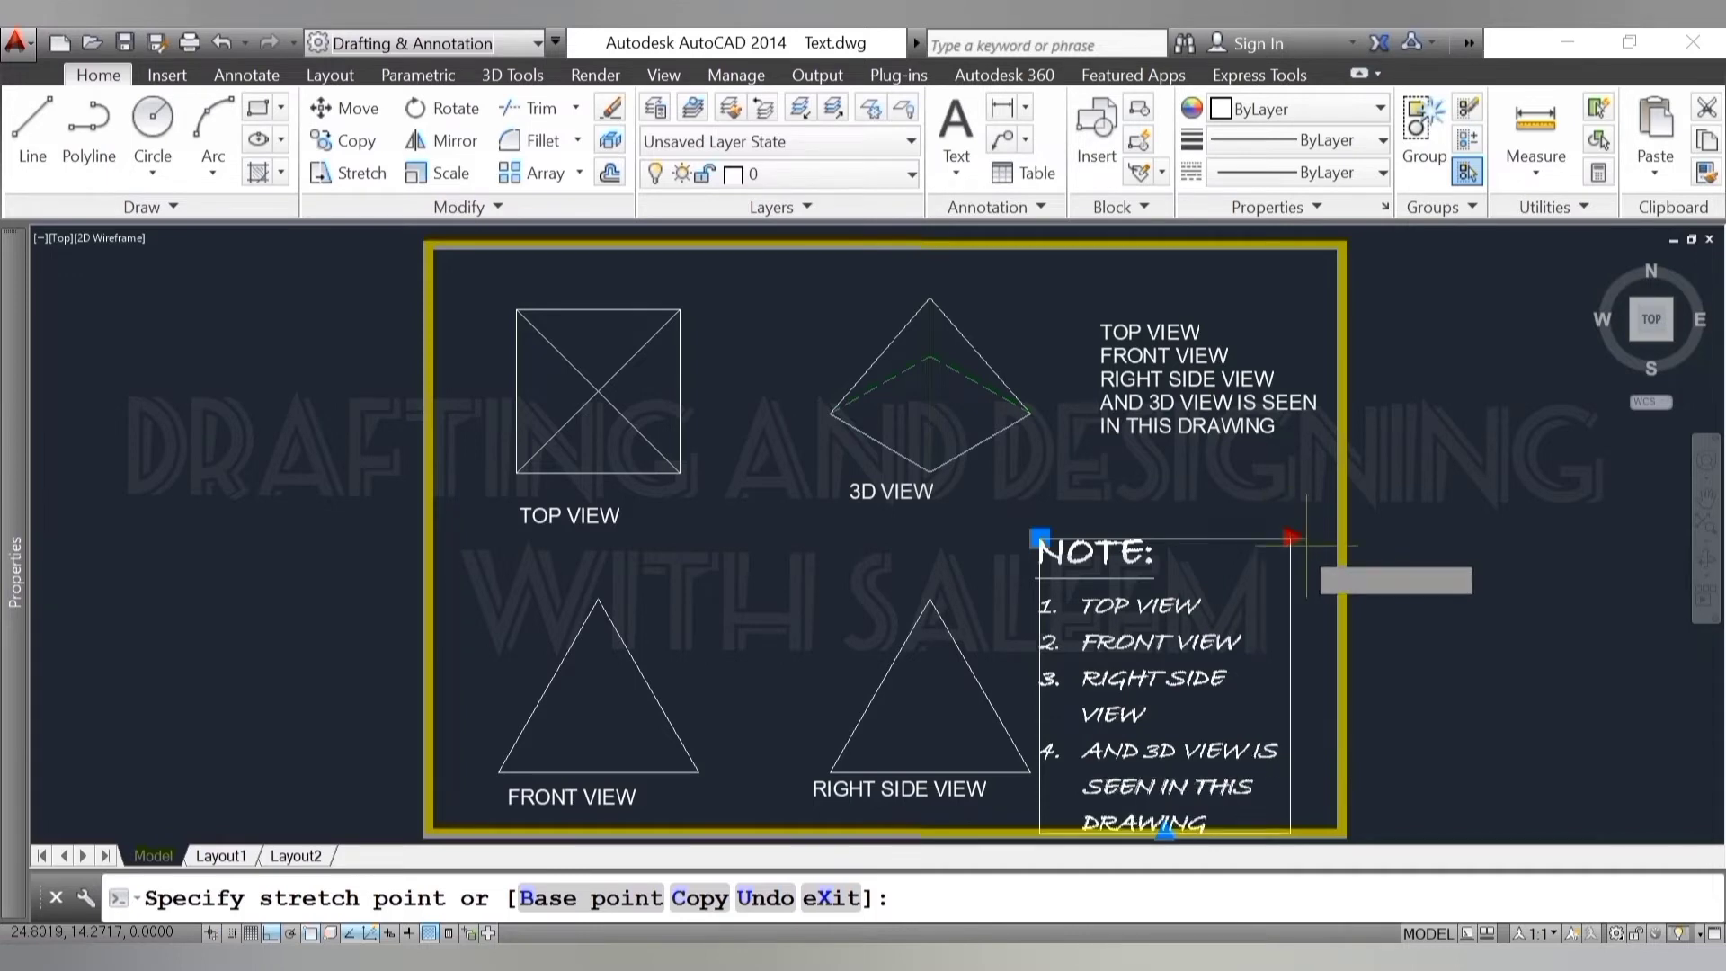
pyautogui.click(1311, 538)
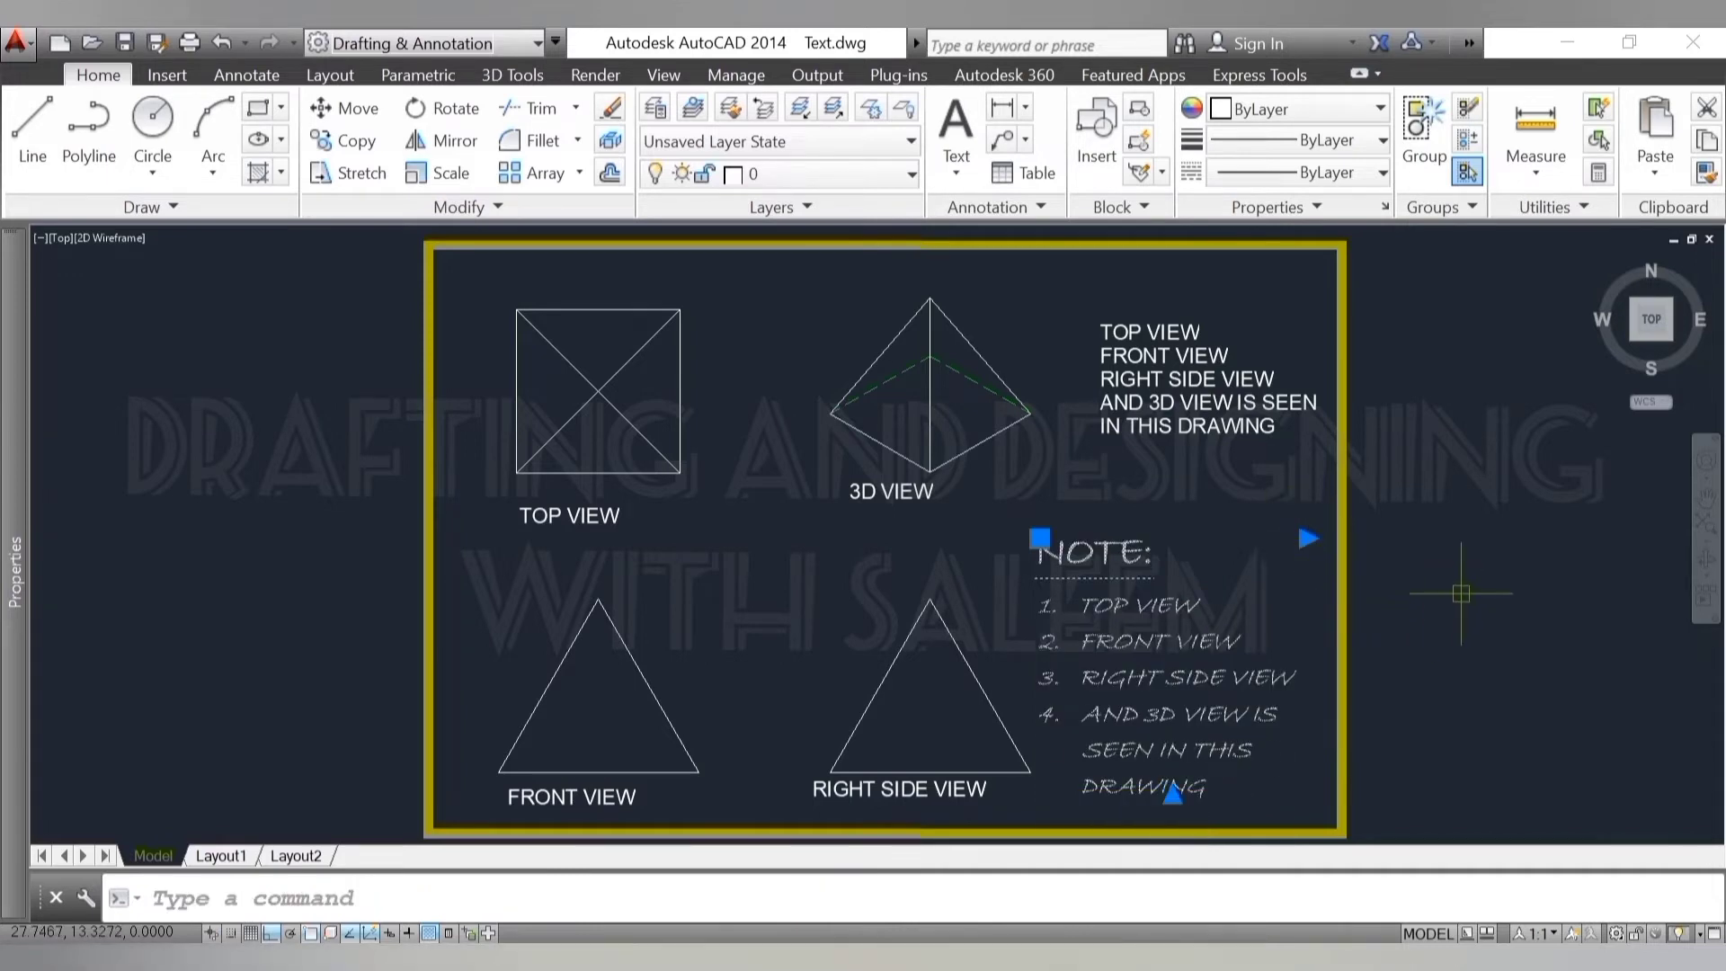
pyautogui.press('Escape')
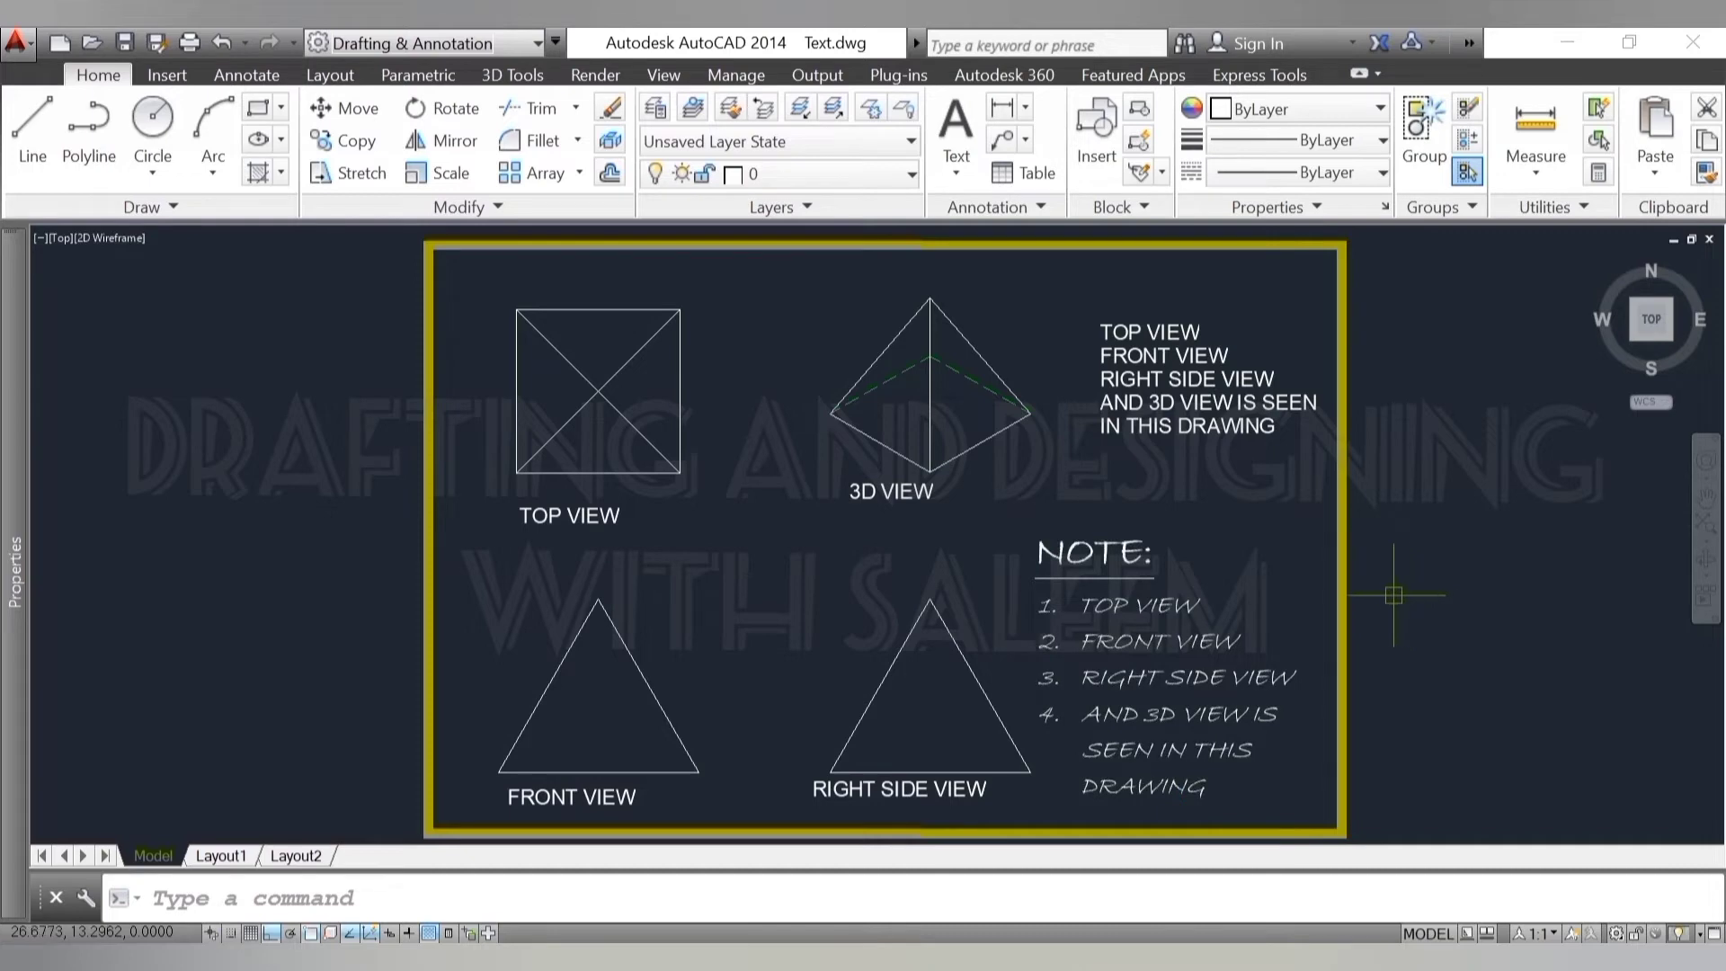
pyautogui.doubleClick(1215, 636)
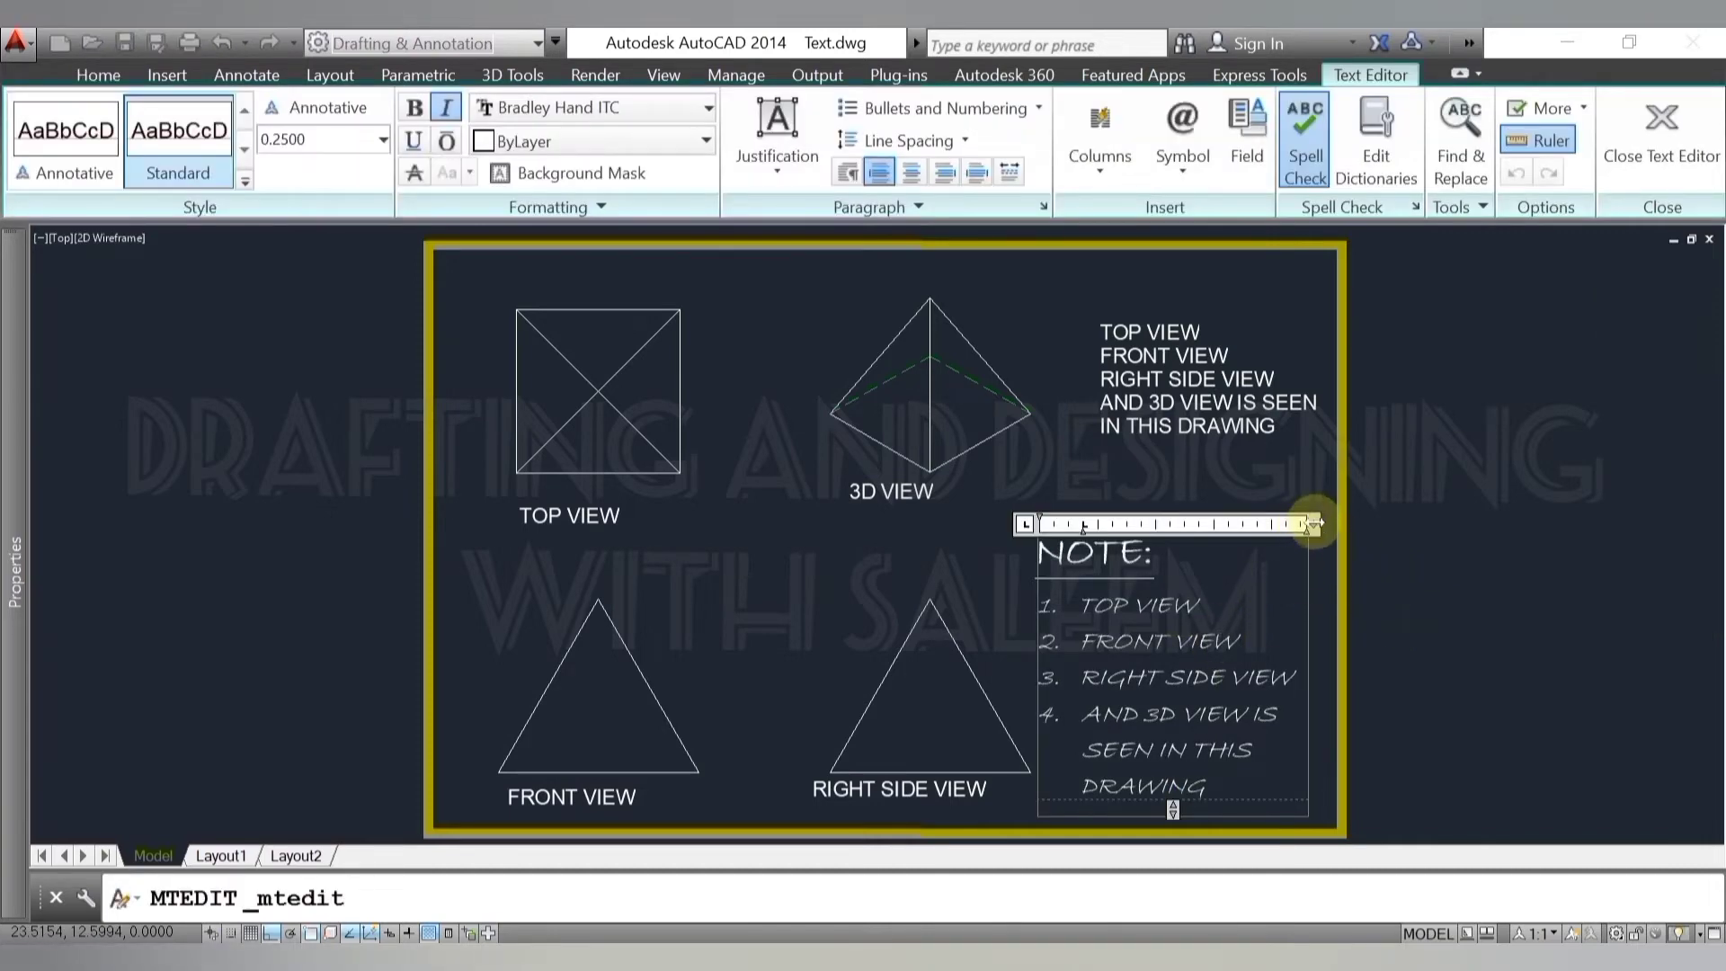
pyautogui.moveTo(1314, 523)
pyautogui.moveTo(1314, 523); pyautogui.dragTo(1332, 525)
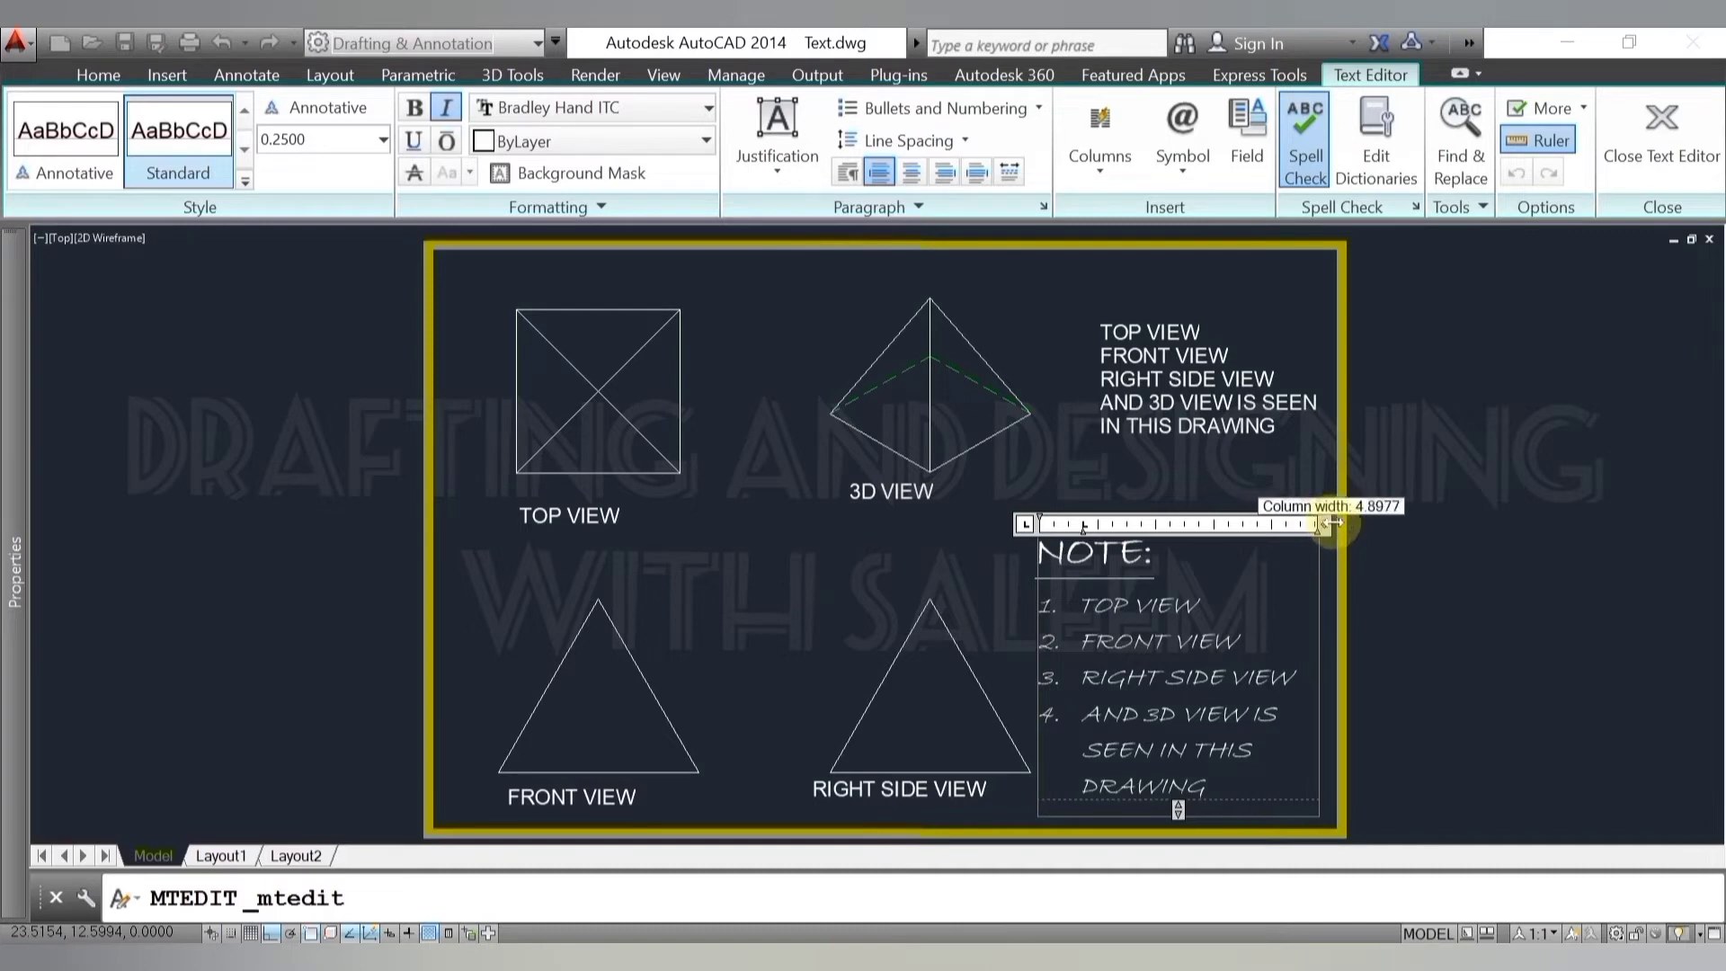
pyautogui.click(1281, 490)
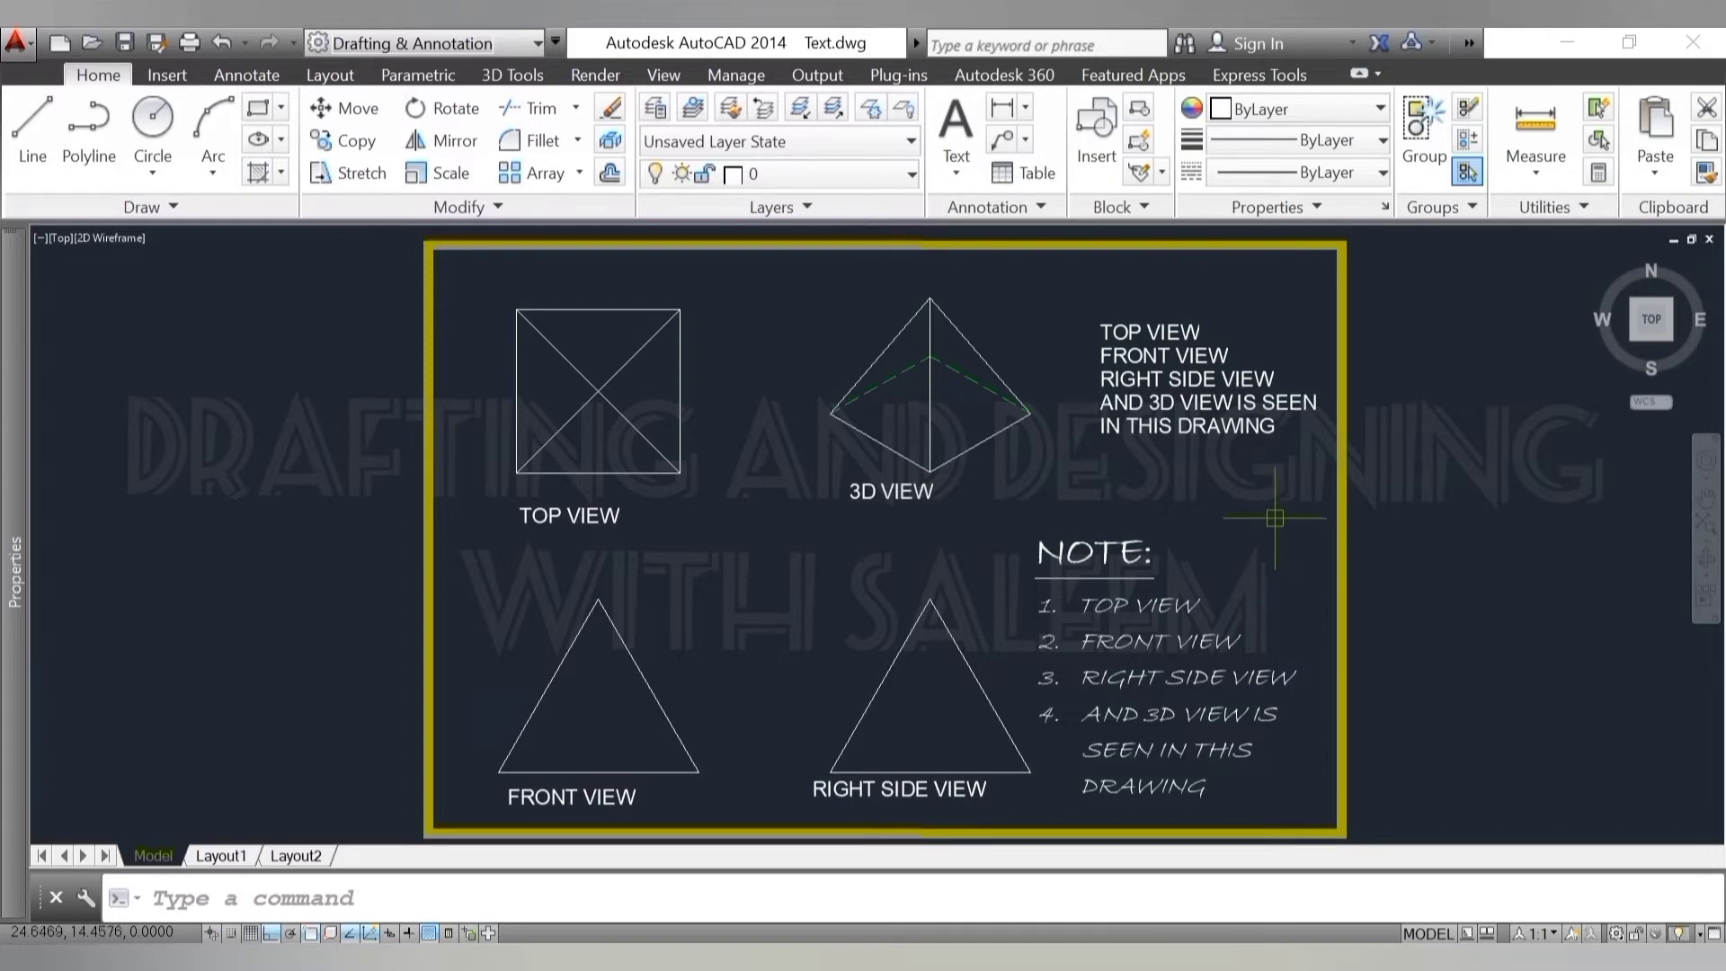
# - Change the TOP VIEW text height to 0.3 in the Properties palette
pyautogui.click(1120, 321)
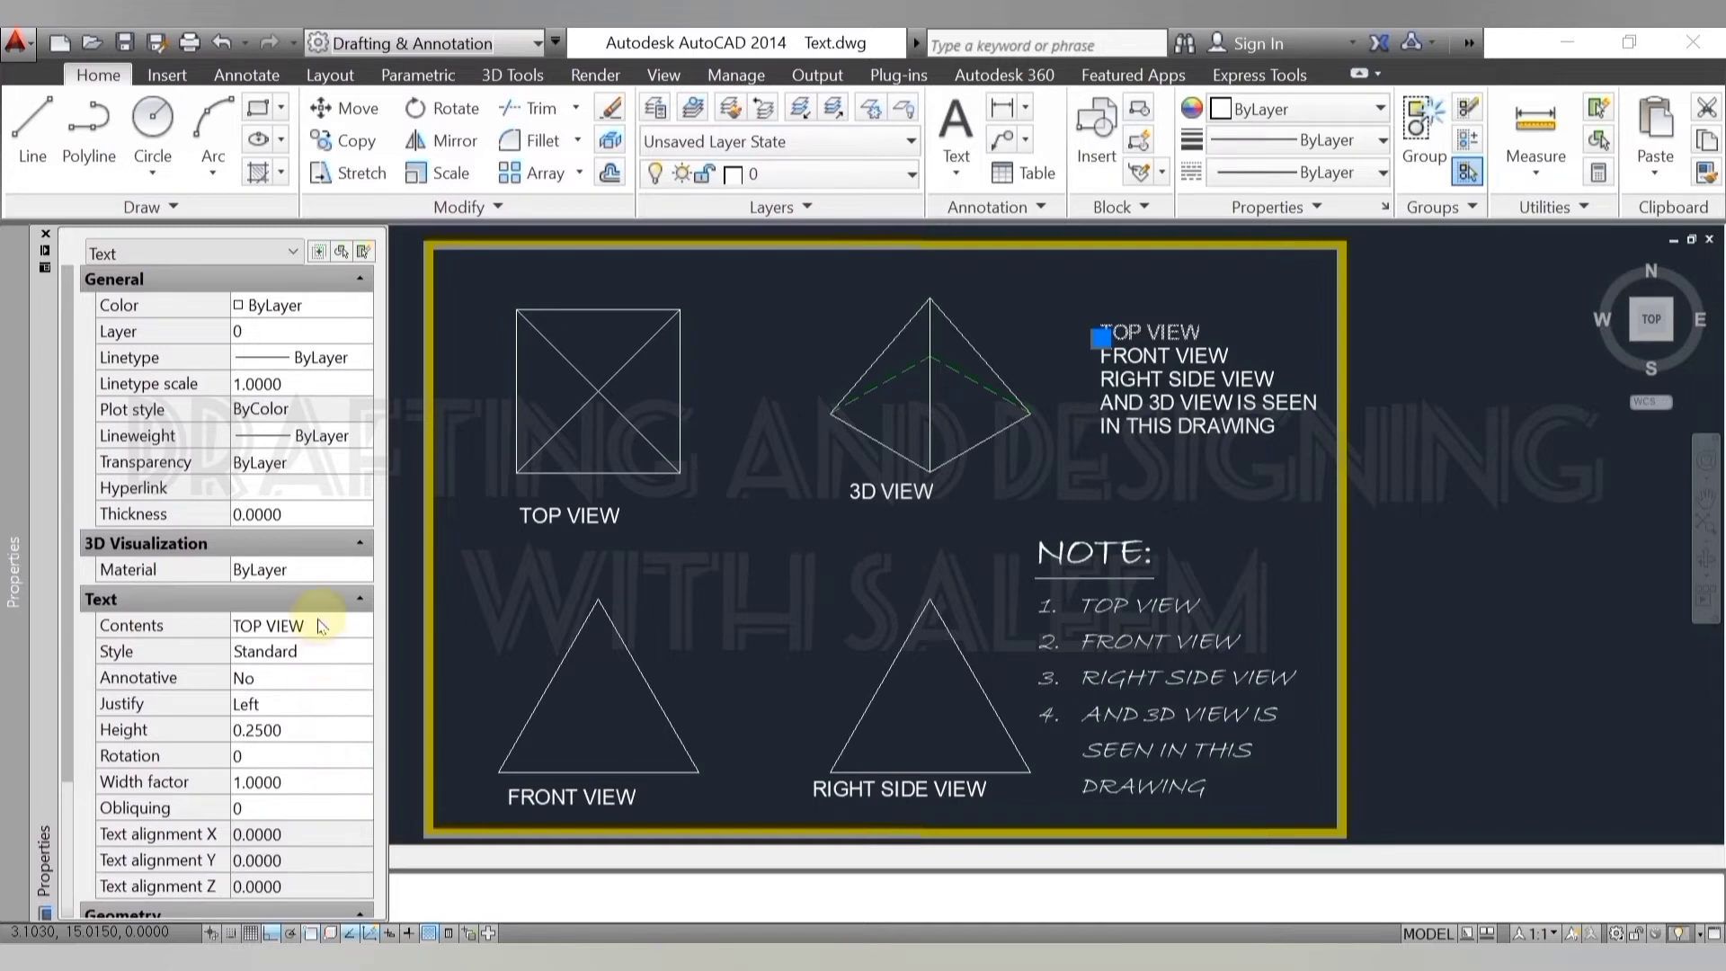
pyautogui.click(316, 731)
pyautogui.write('.3')
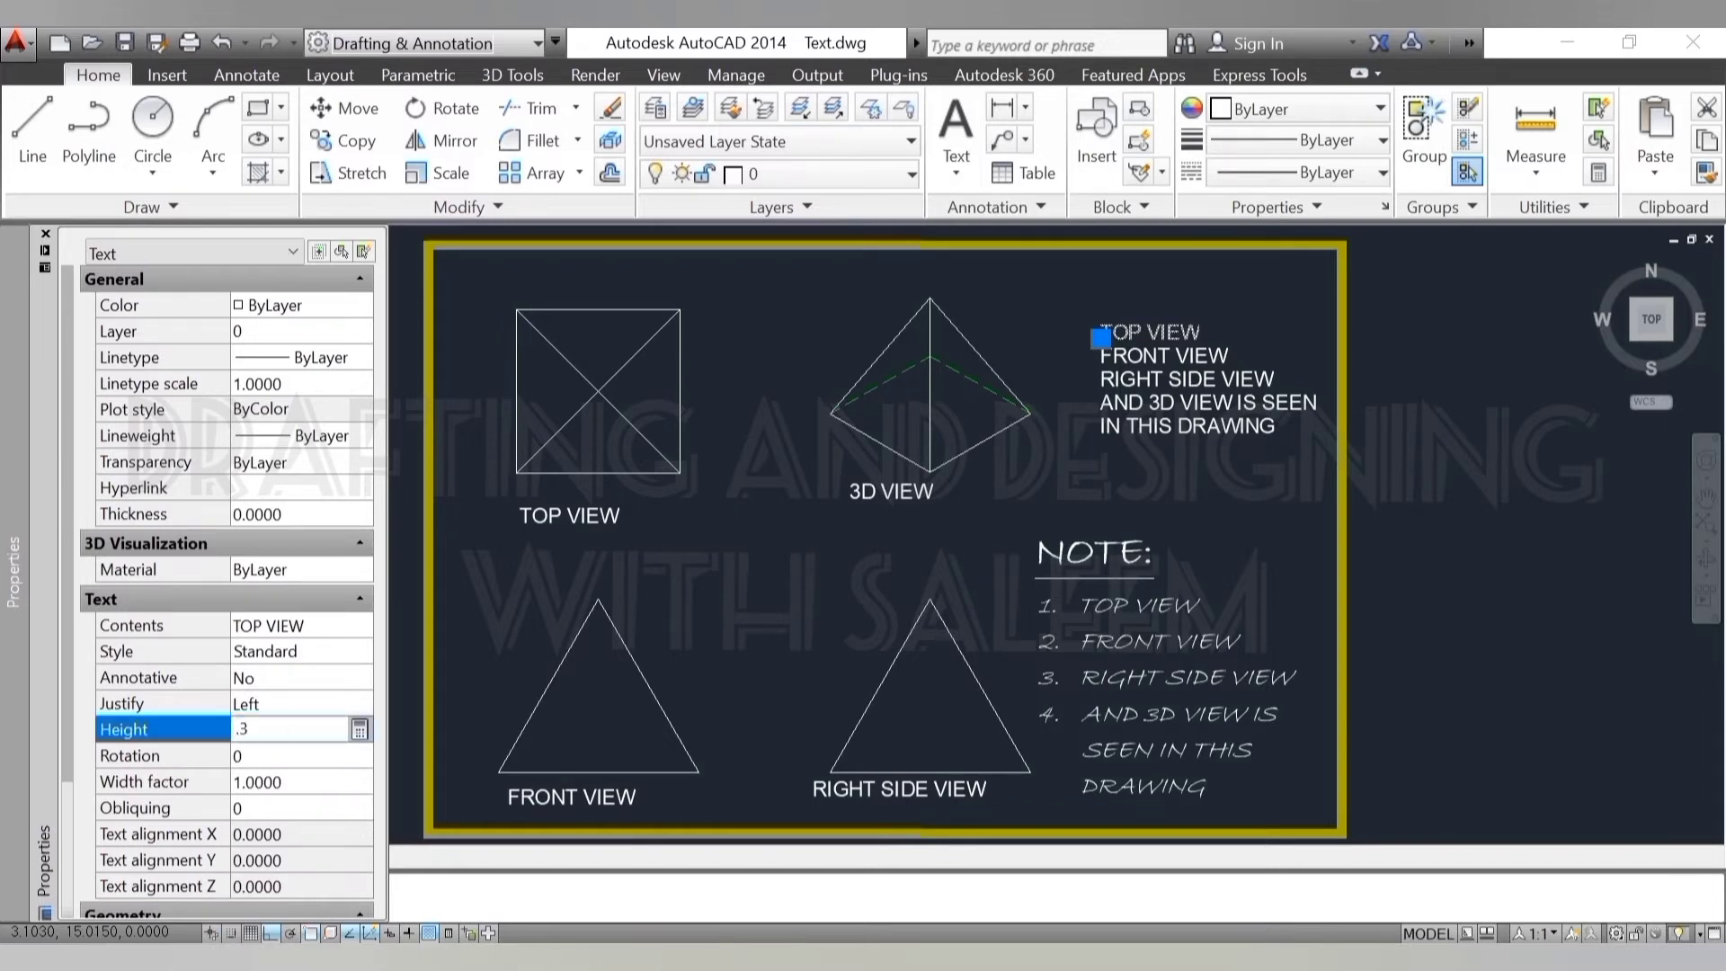
pyautogui.press('Tab')
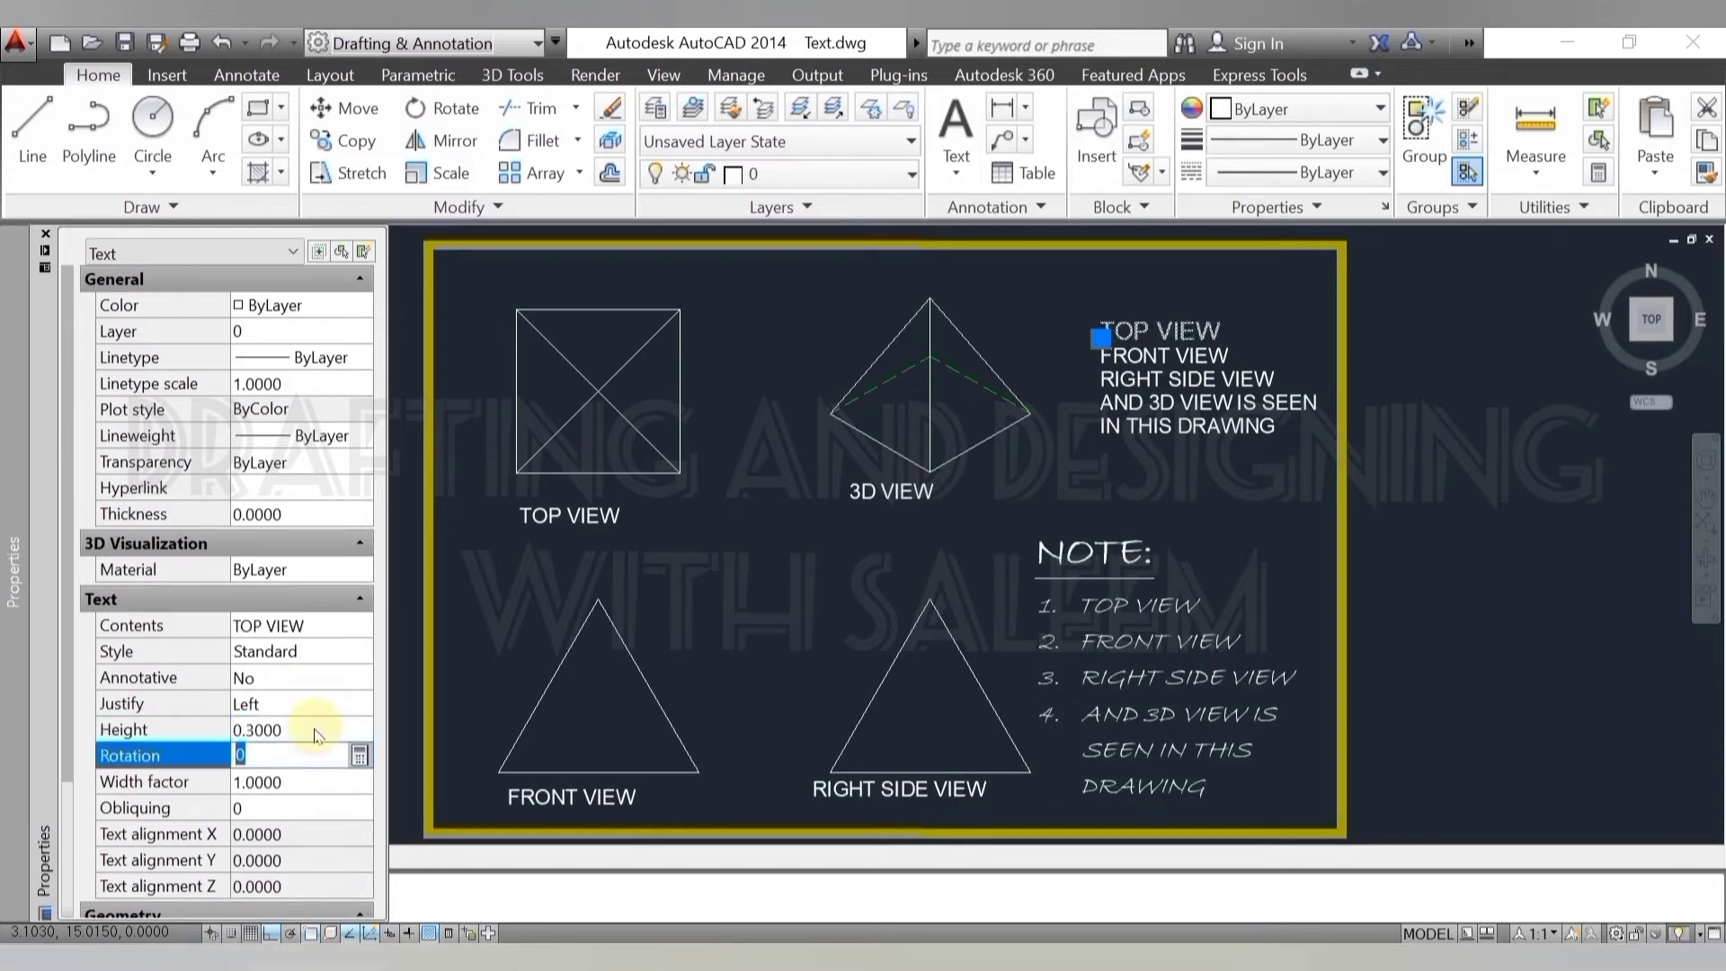
pyautogui.hotkey('ctrl', '1')
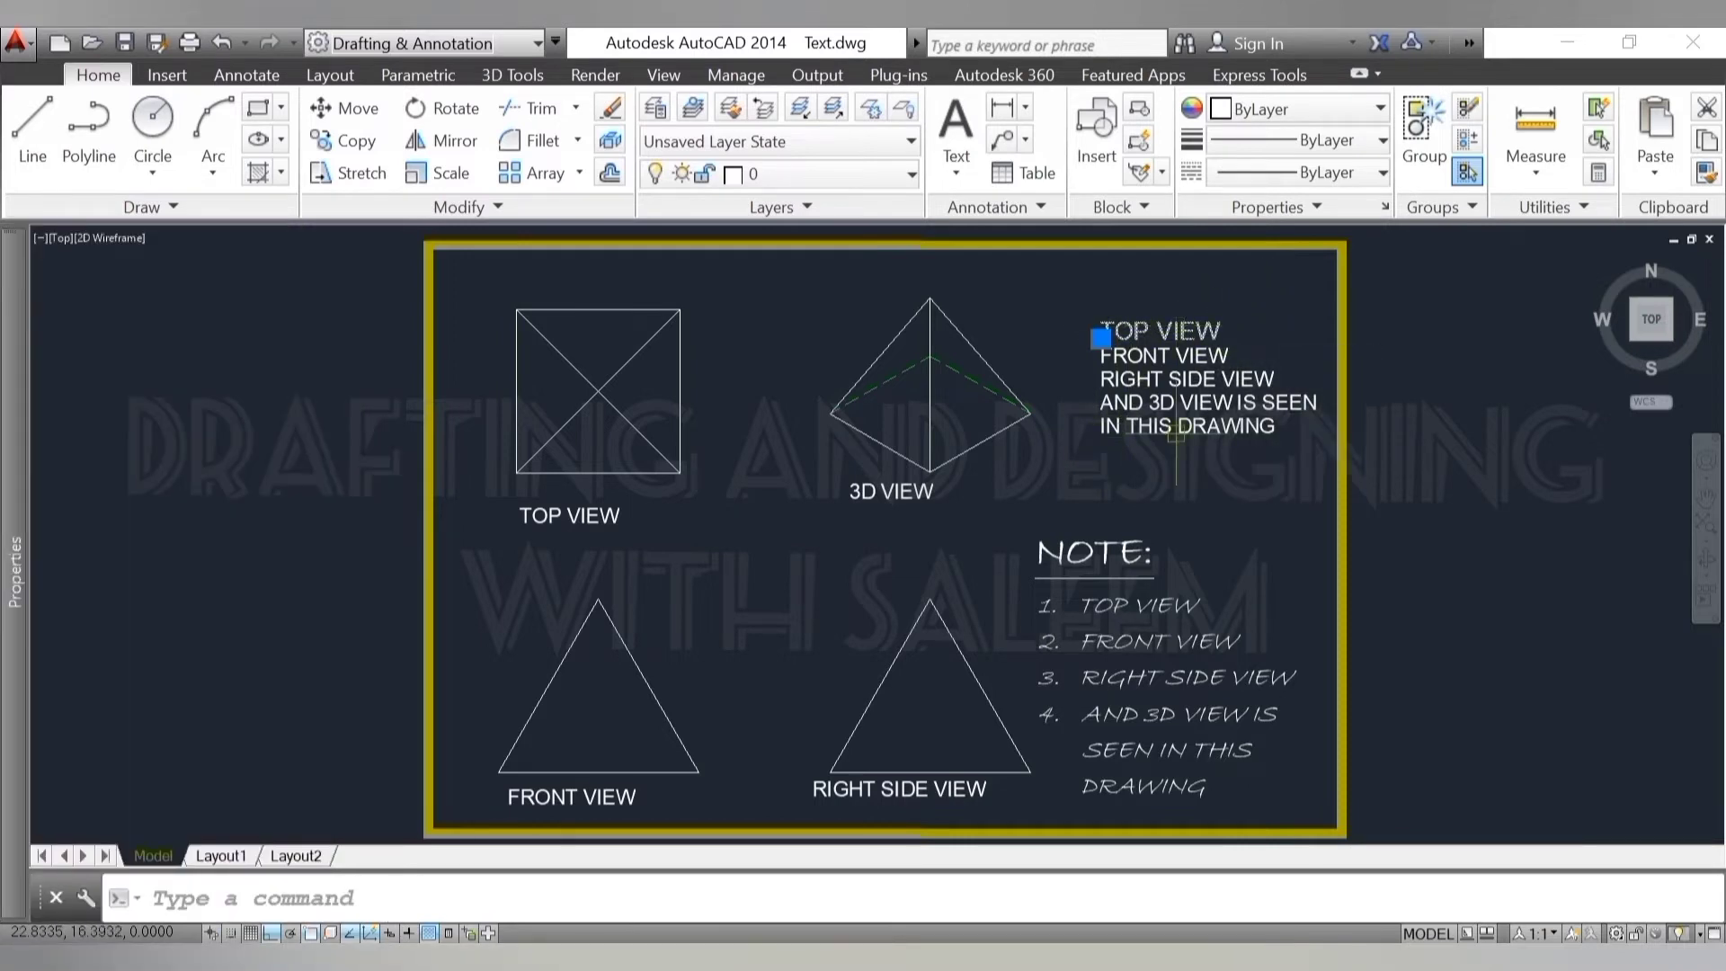
pyautogui.press('Escape')
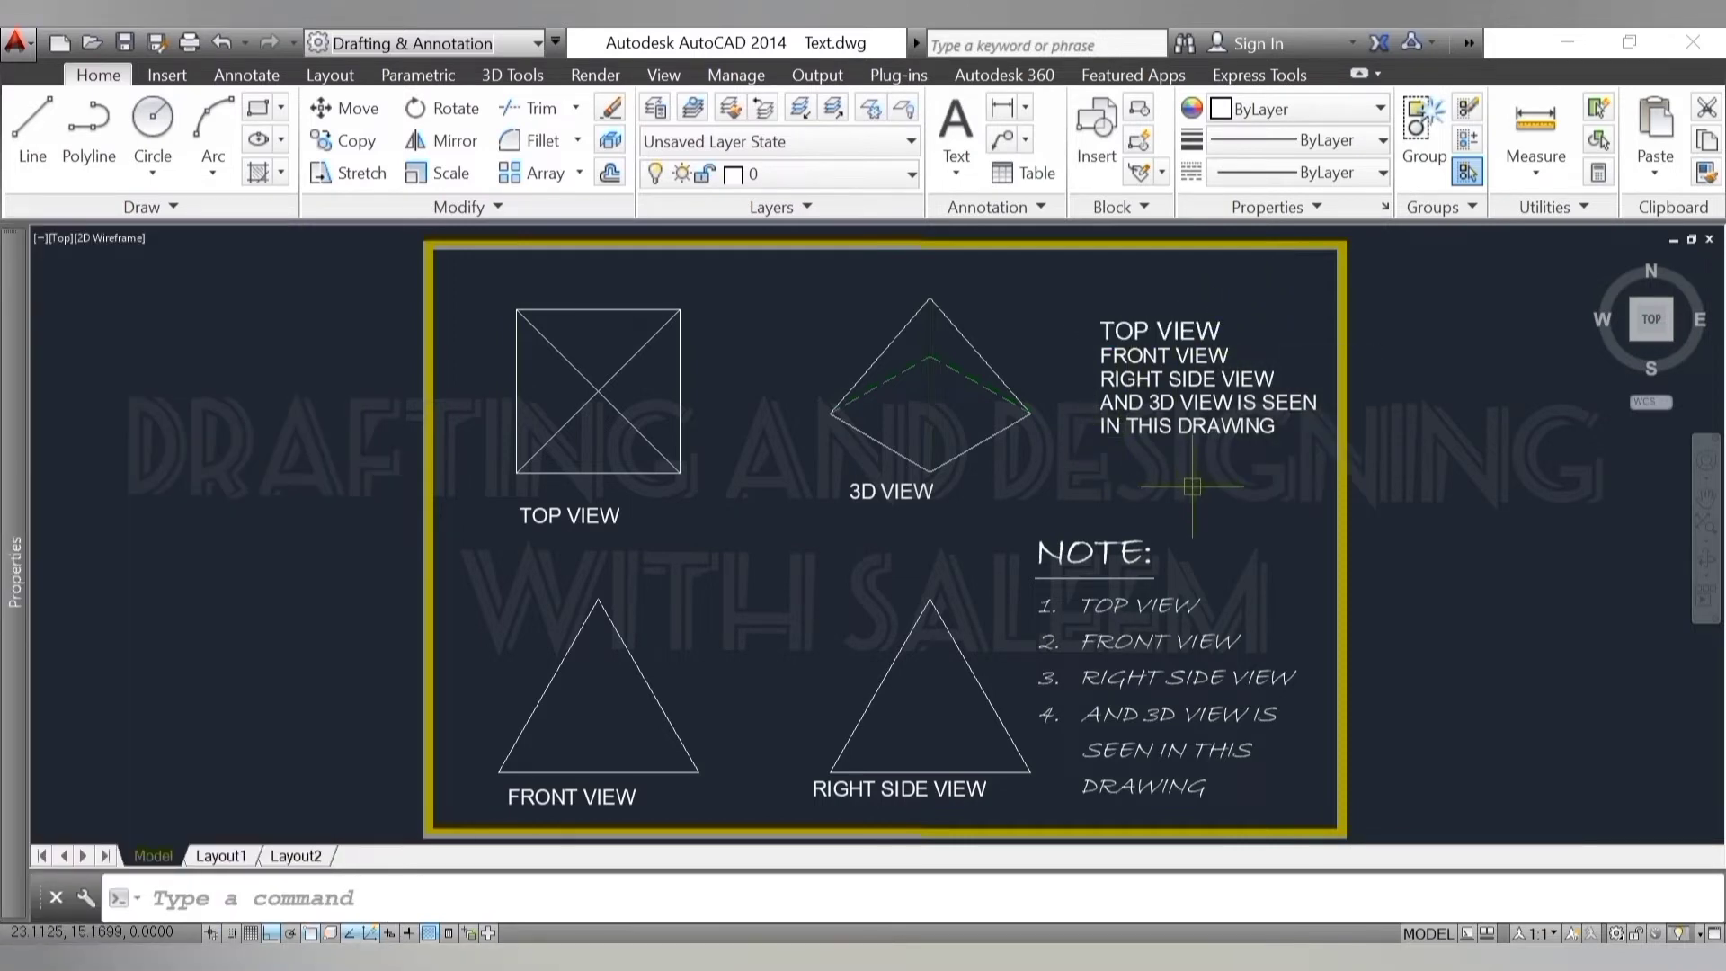
# - Window-select the five list lines and set their height to 0.2, after first trying 0.3
pyautogui.click(1192, 284)
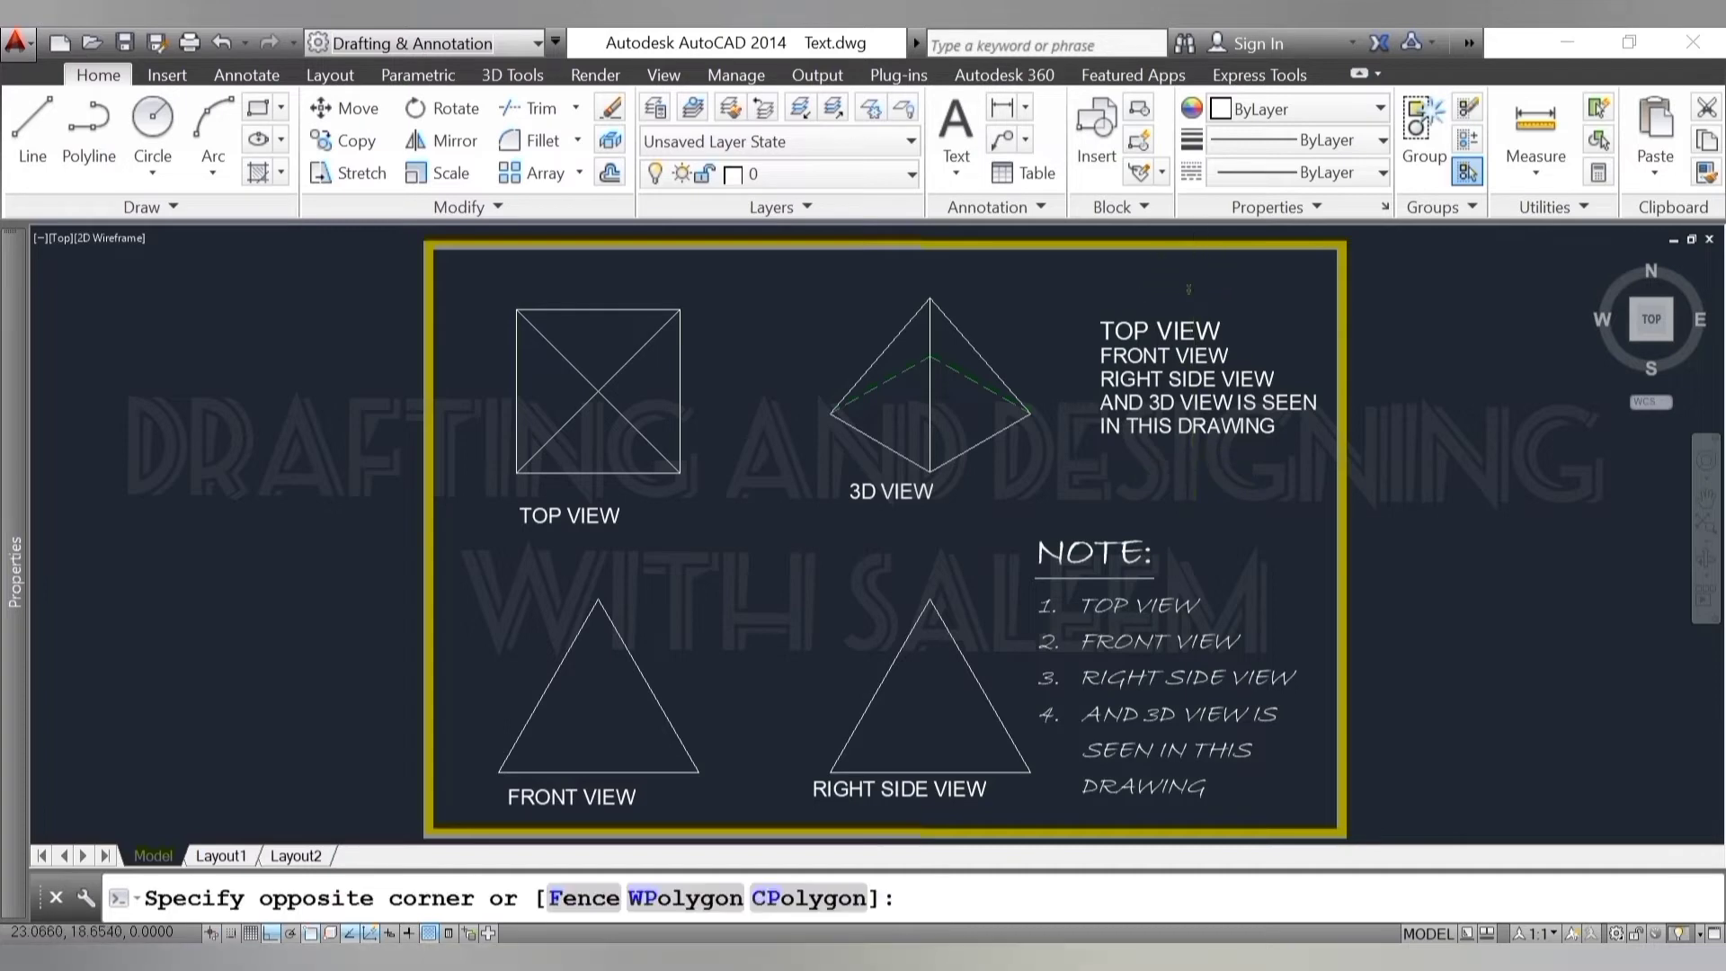
pyautogui.click(1129, 461)
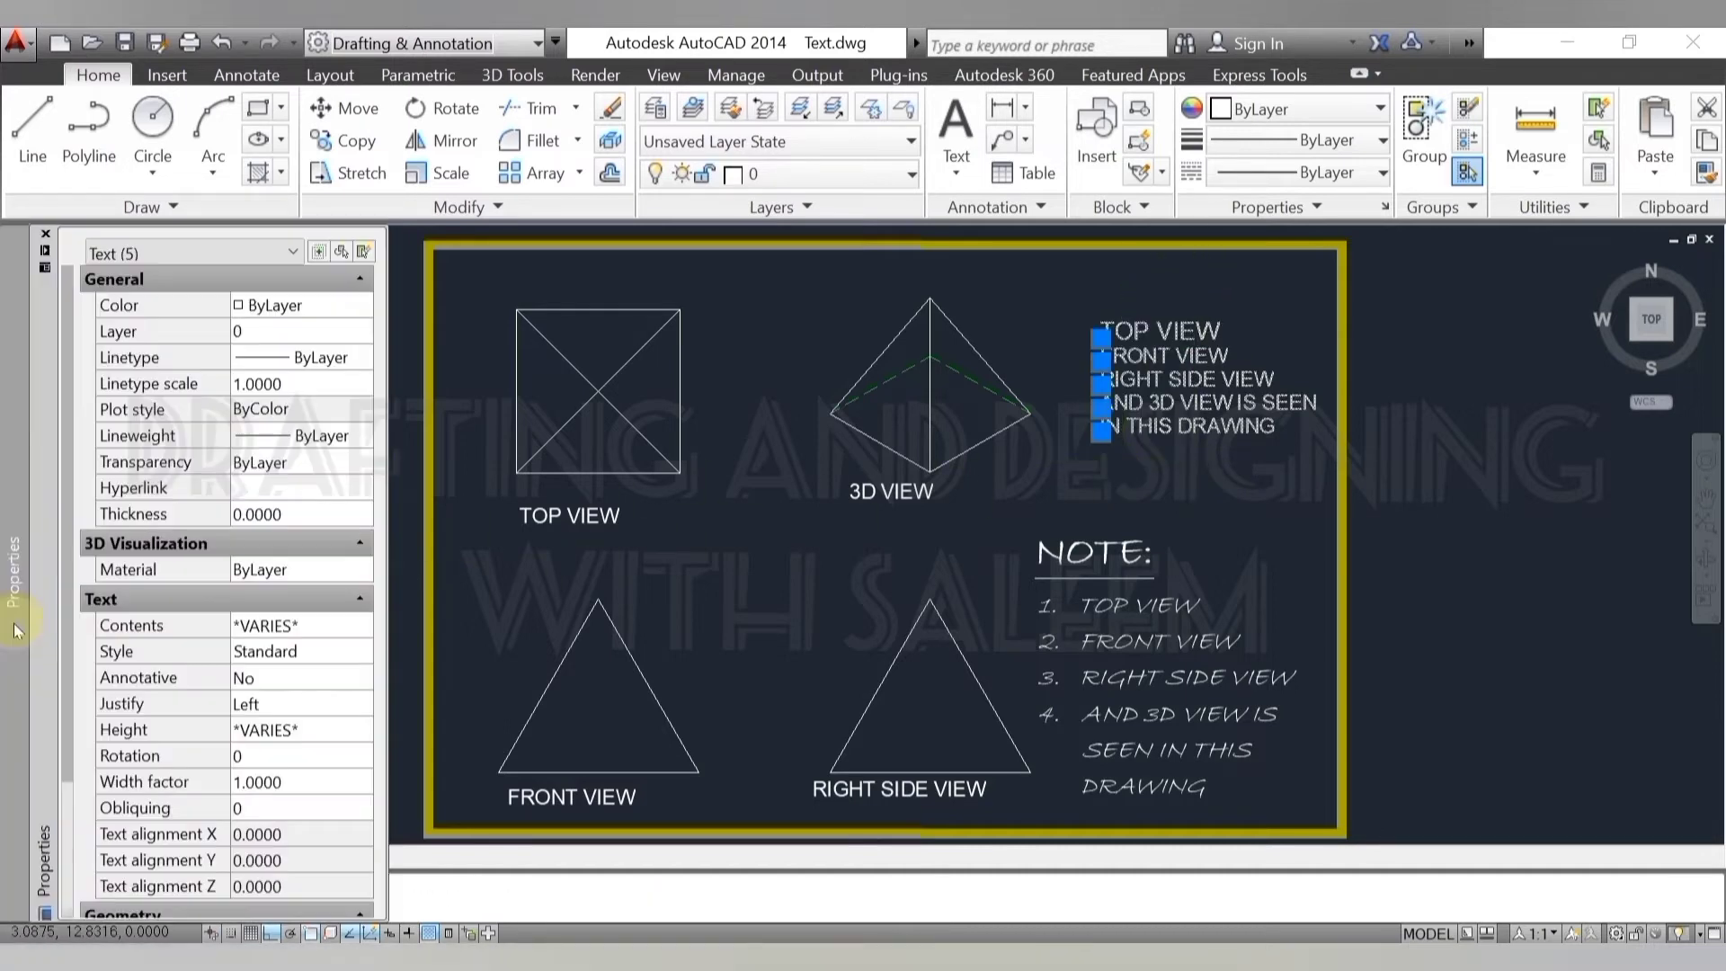
pyautogui.click(340, 728)
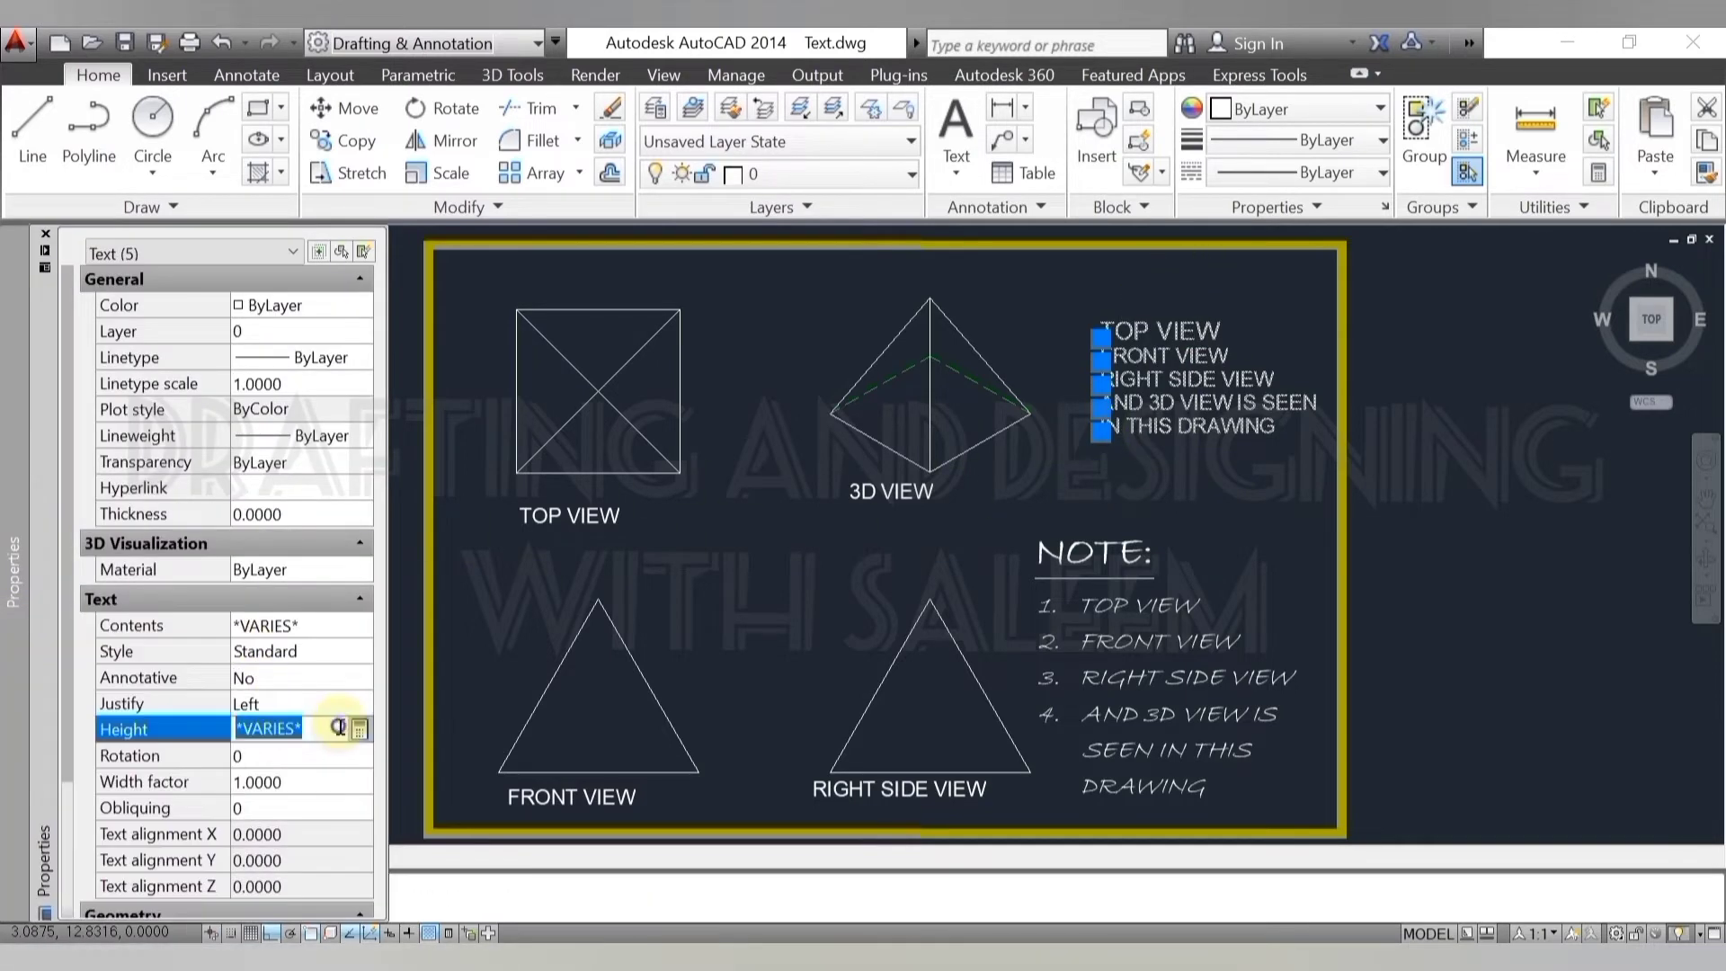
pyautogui.write('.3')
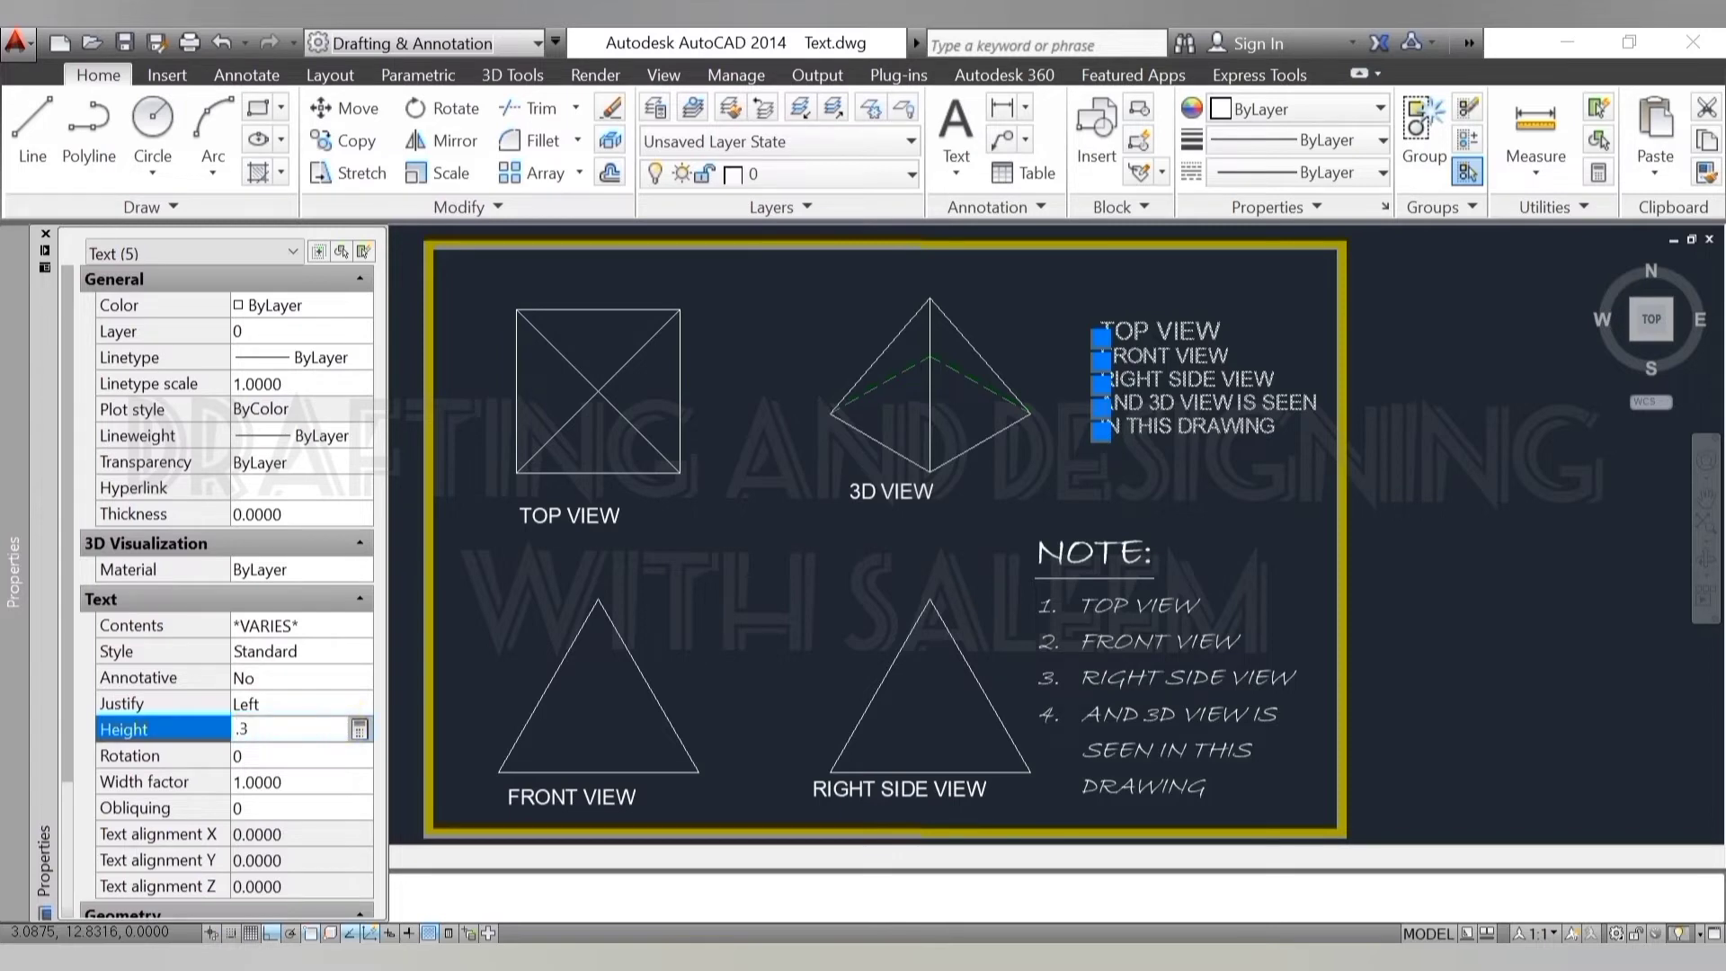
pyautogui.press('Return')
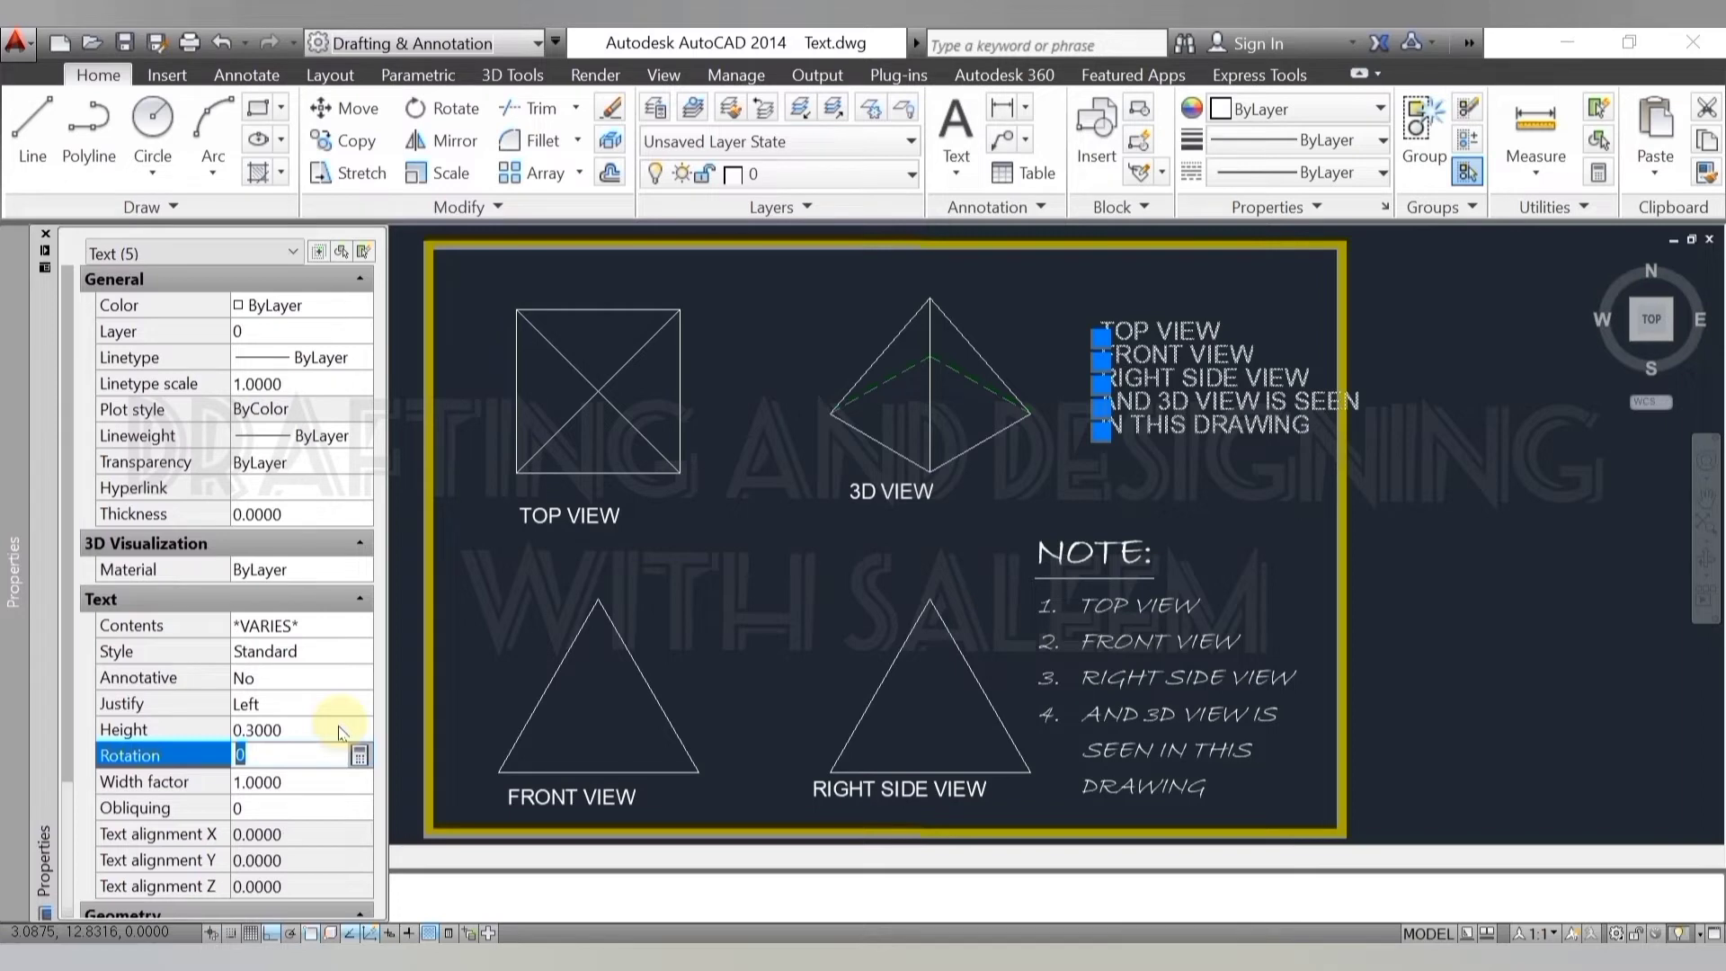
pyautogui.click(305, 729)
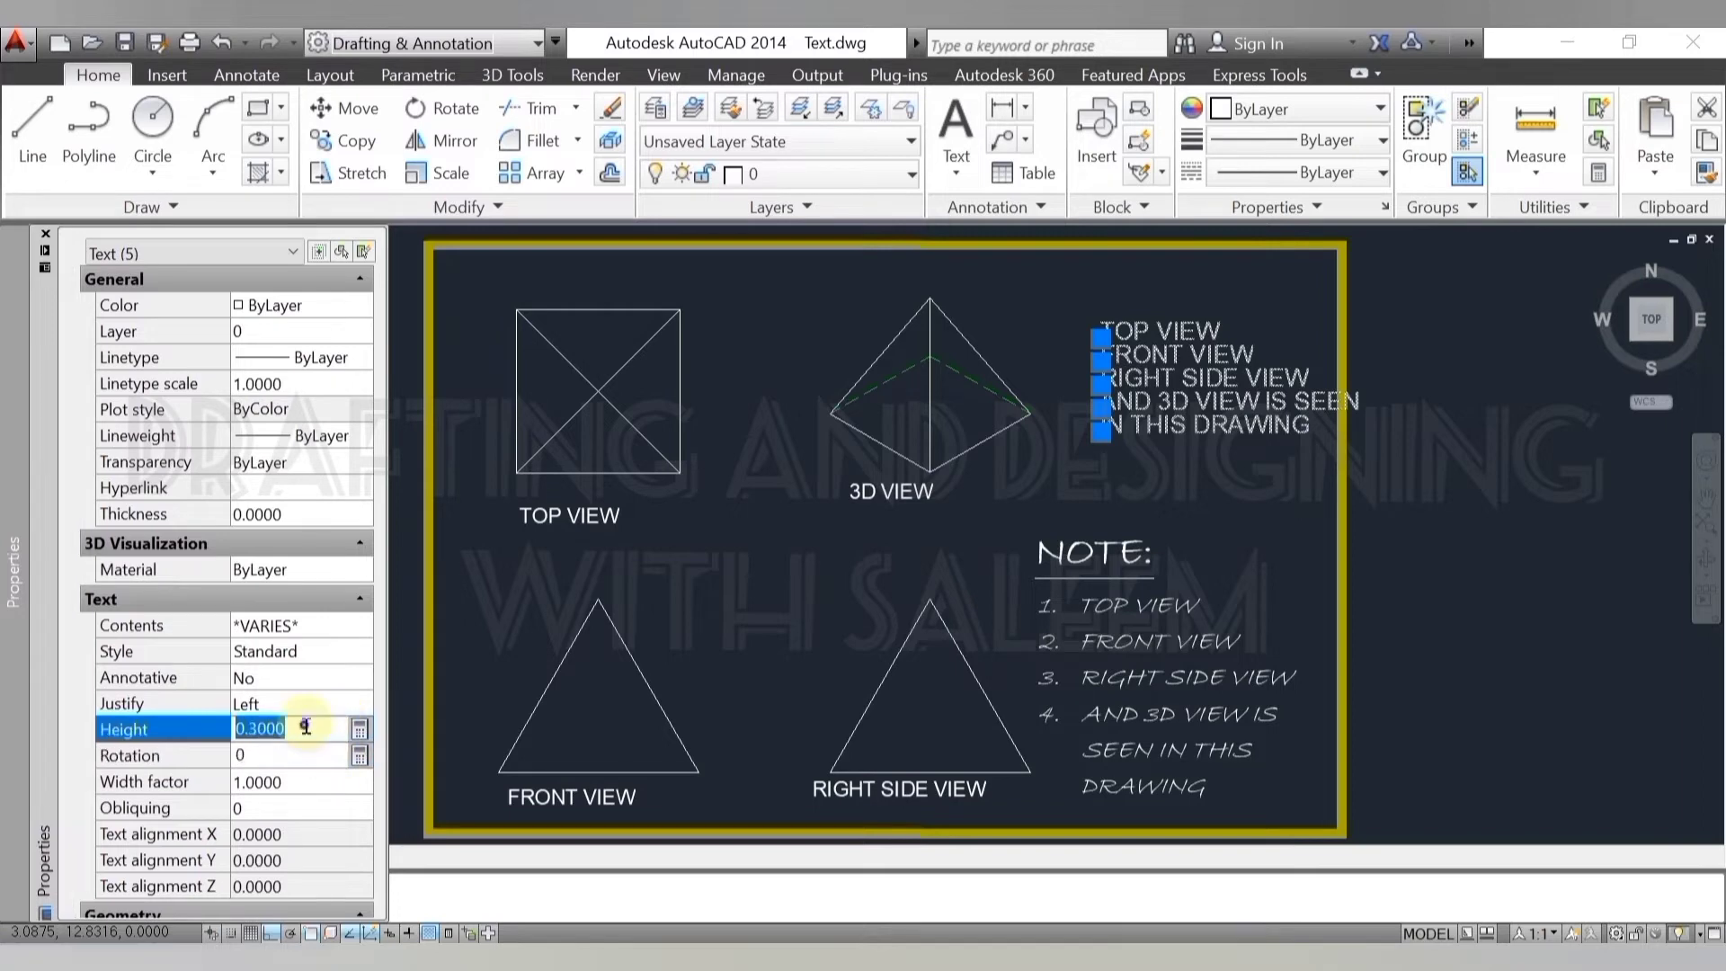
pyautogui.write('.2')
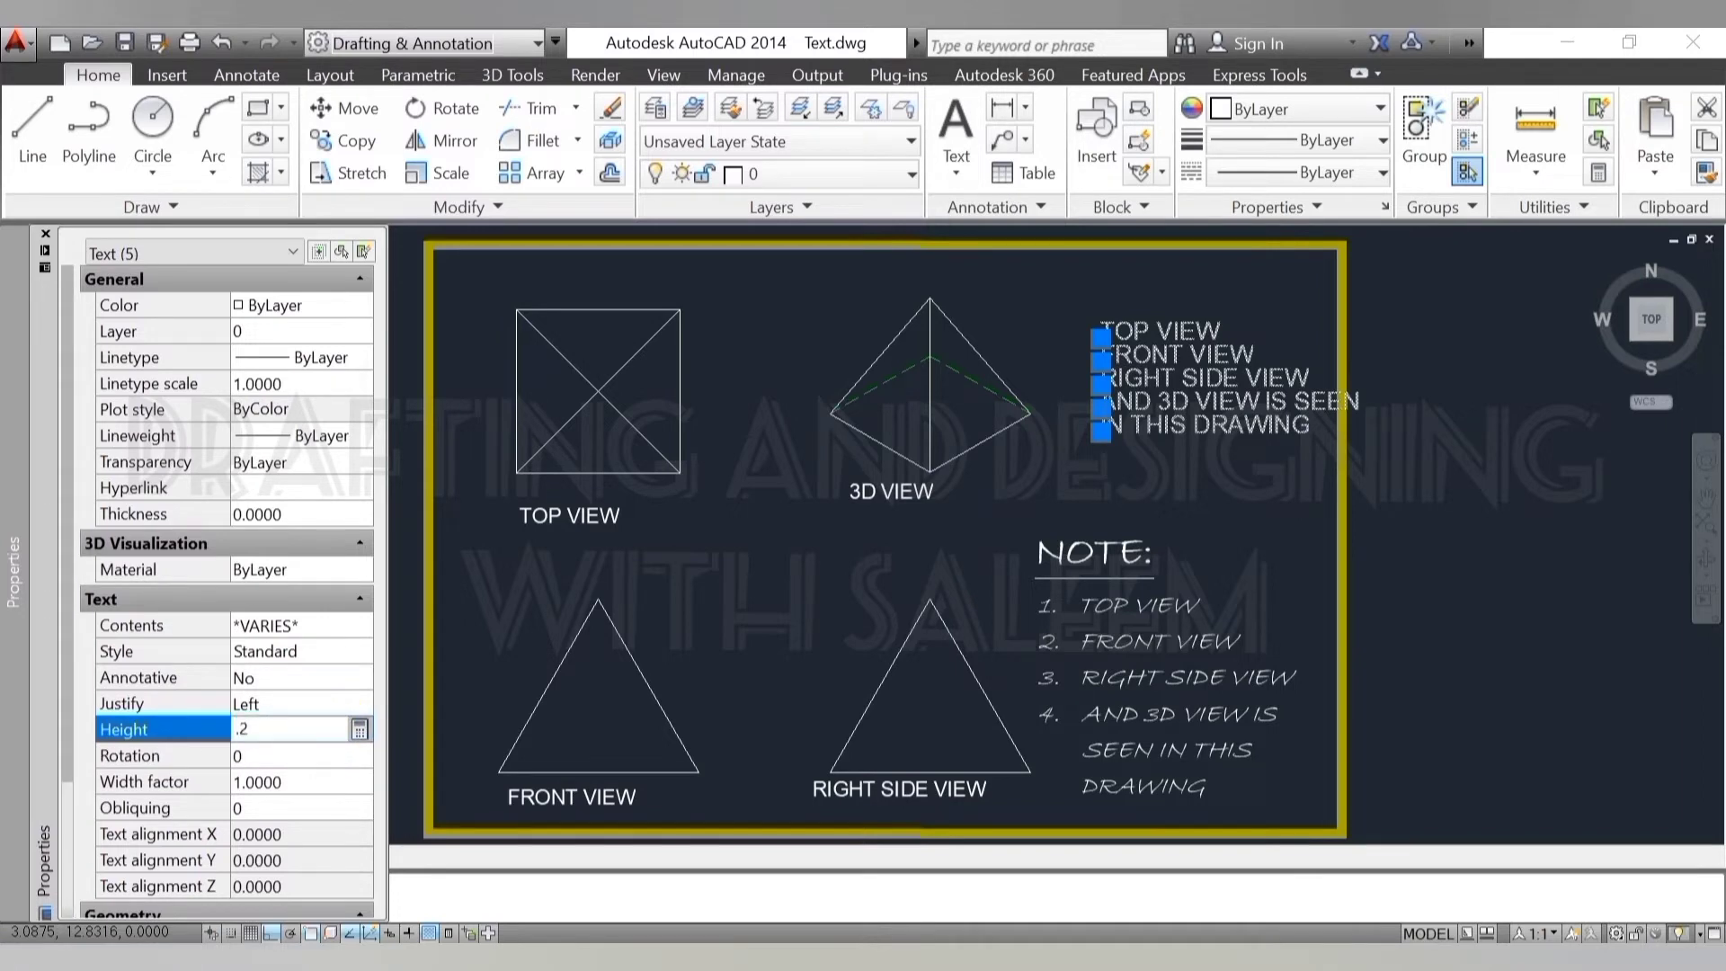
pyautogui.press('Return')
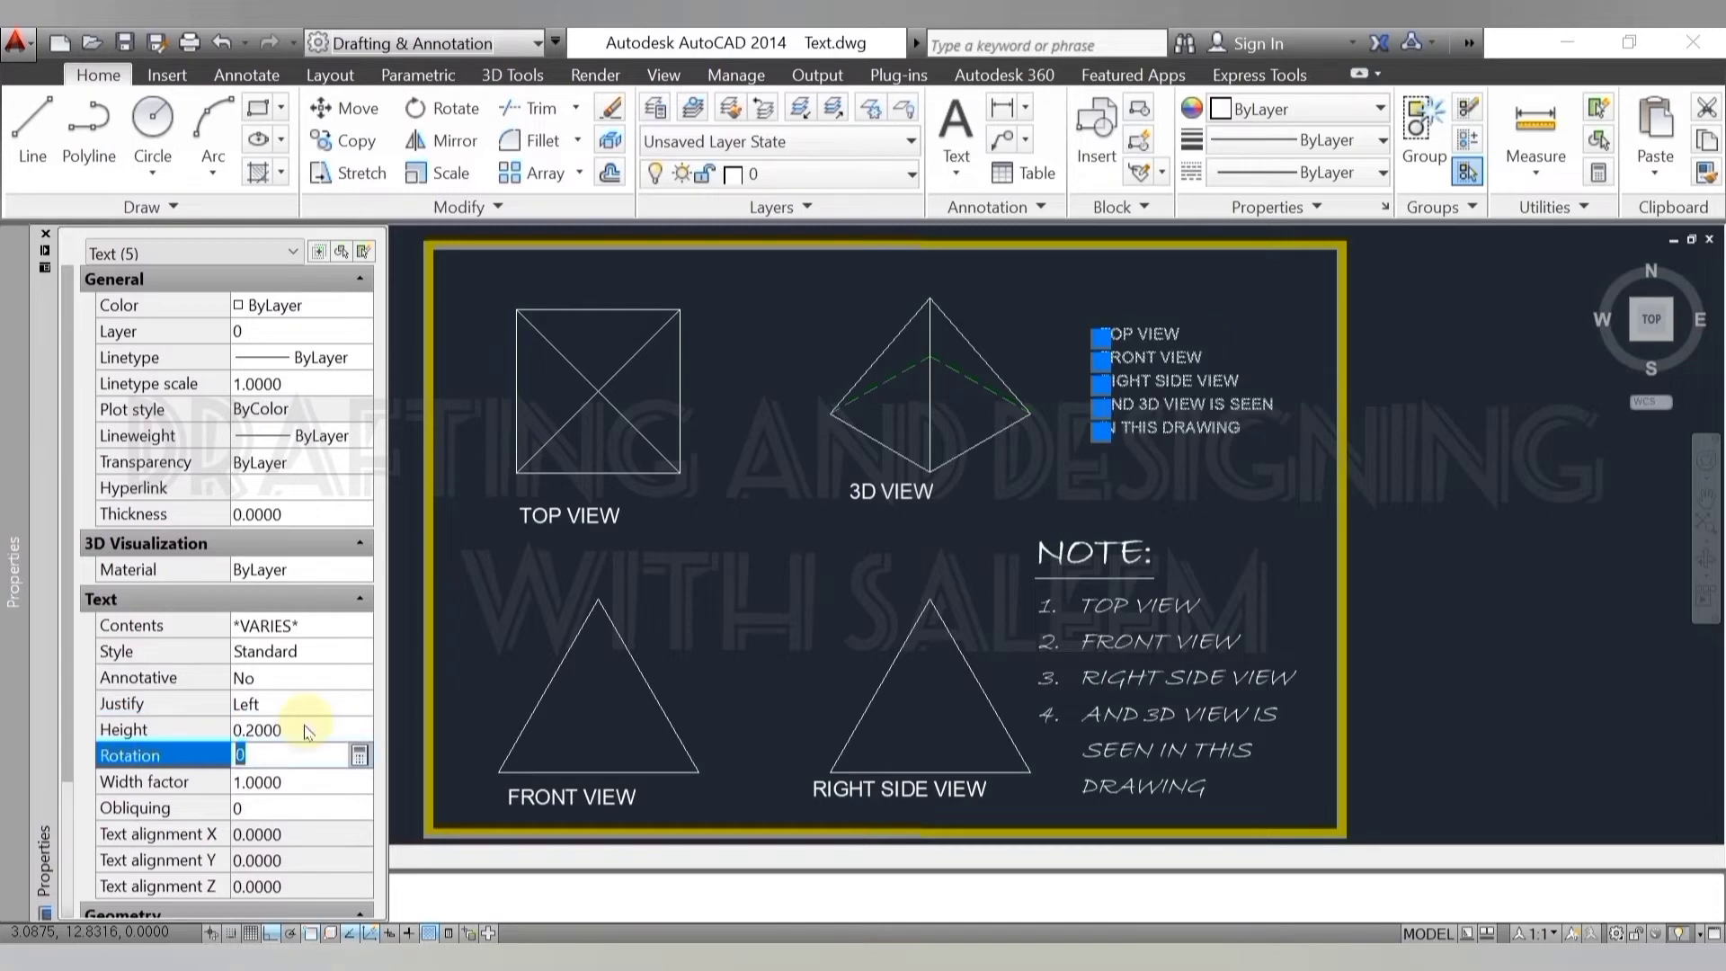
pyautogui.click(306, 730)
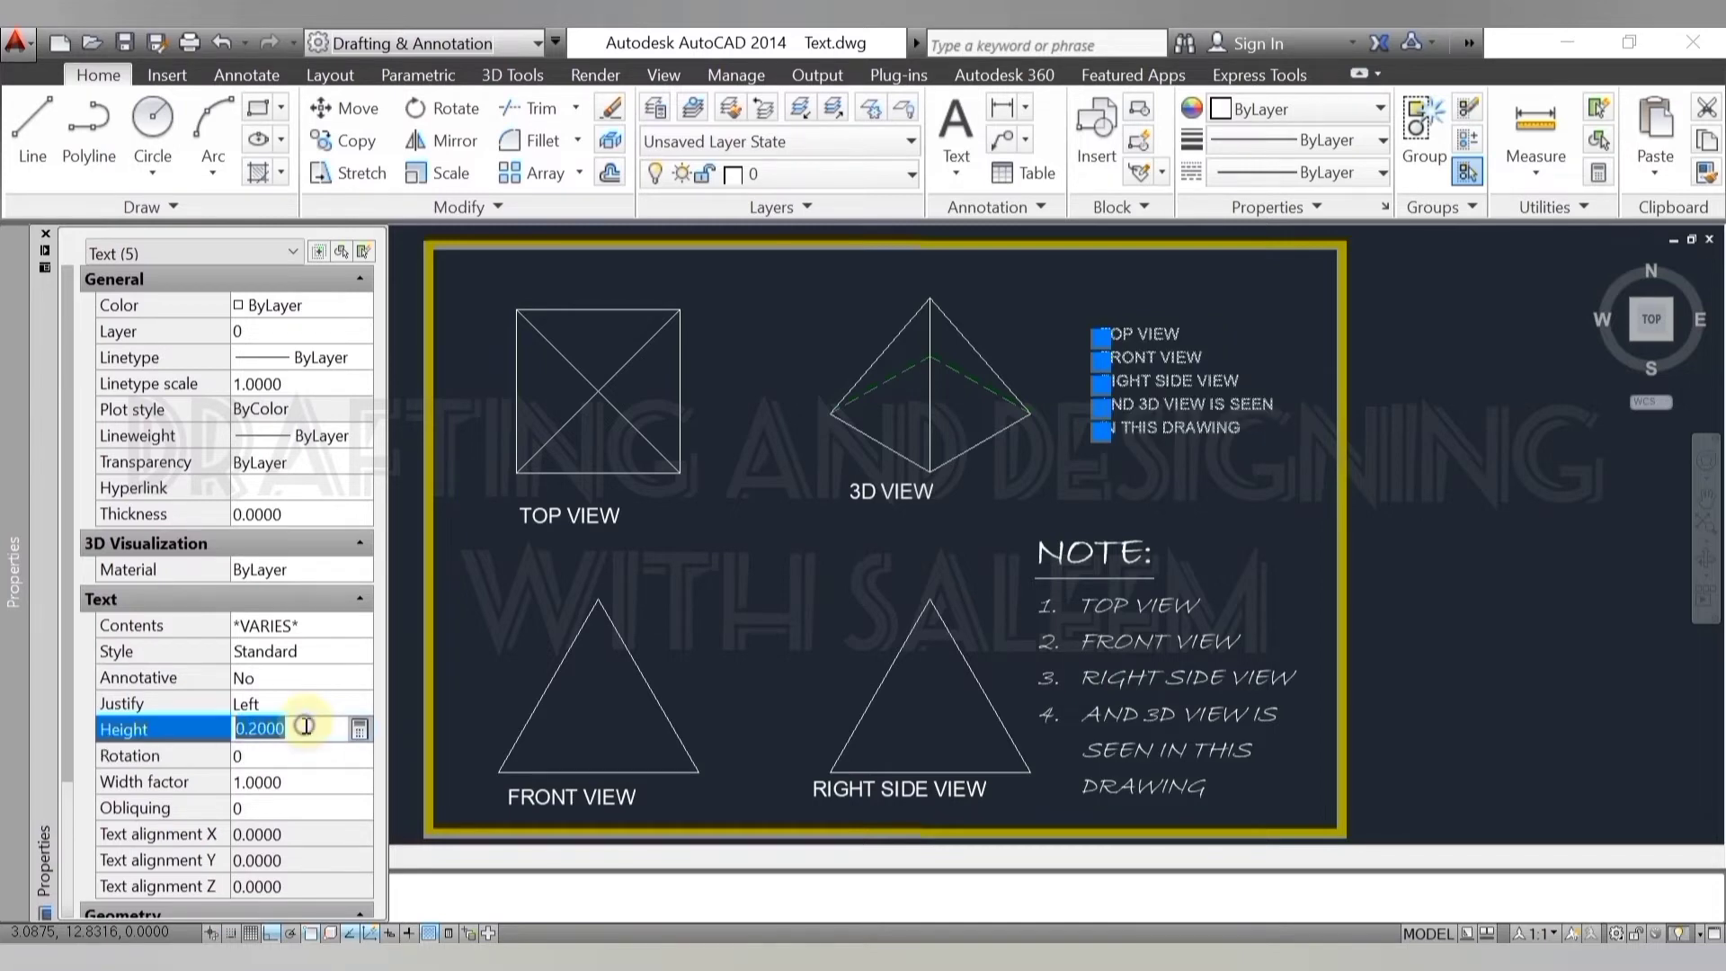
pyautogui.click(306, 699)
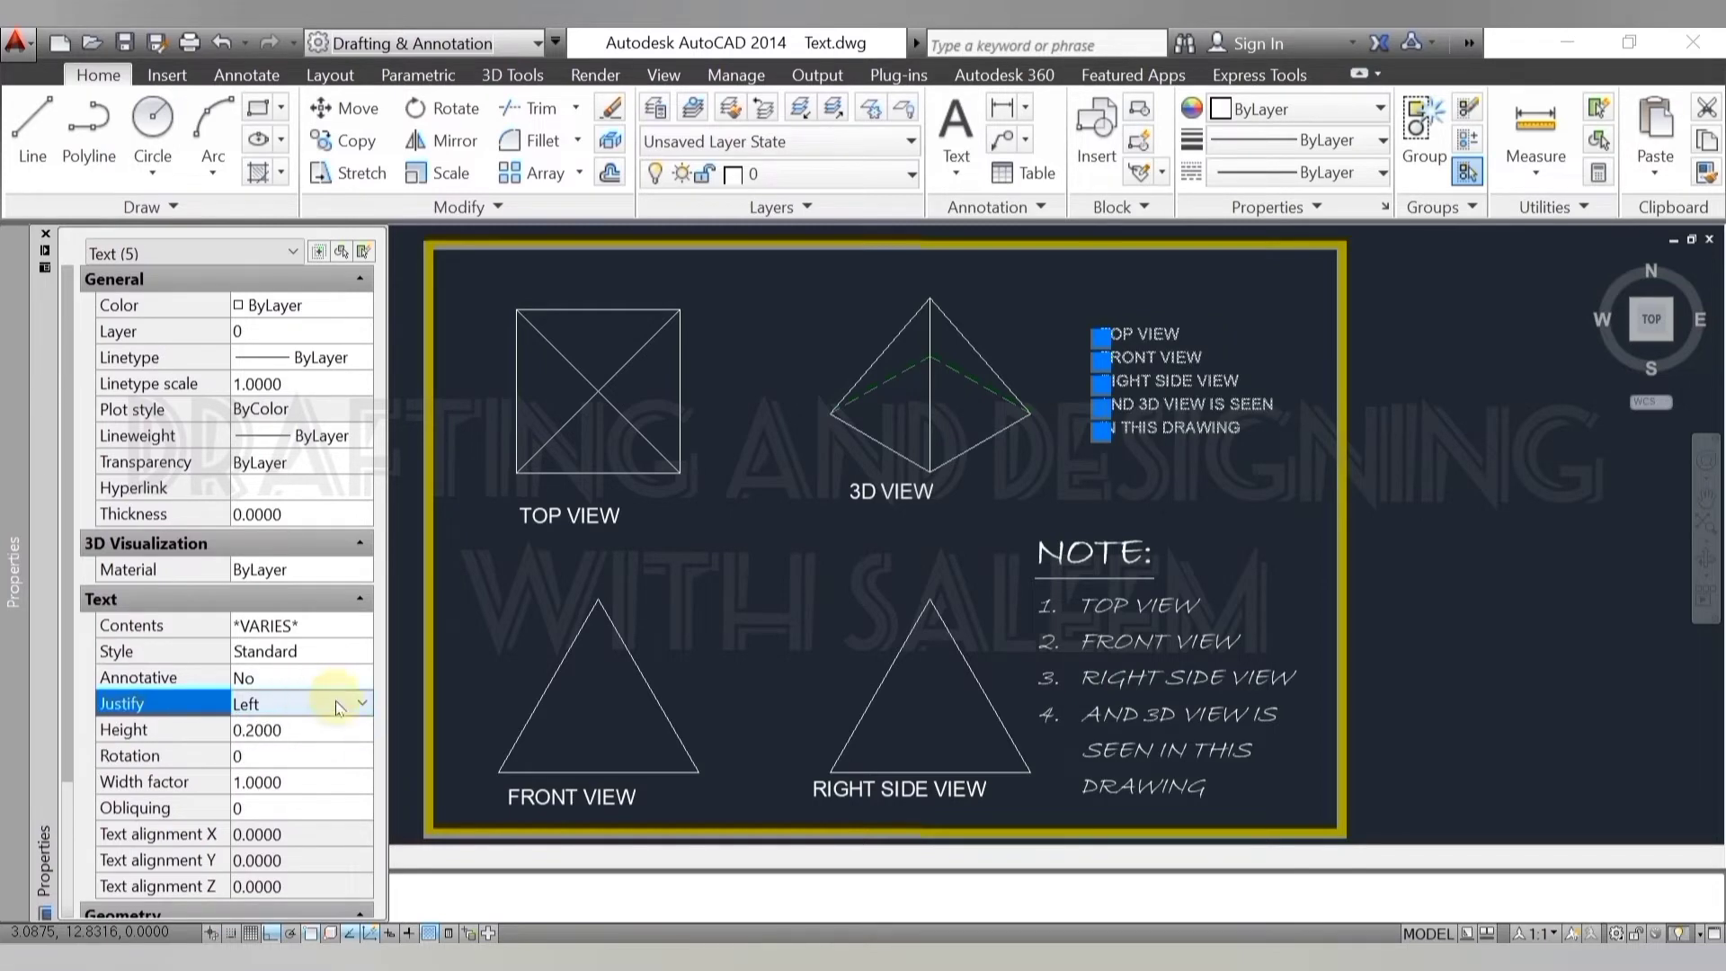
# - Try Fit, Middle and Right justification, then set the five lines to Top left
pyautogui.click(360, 702)
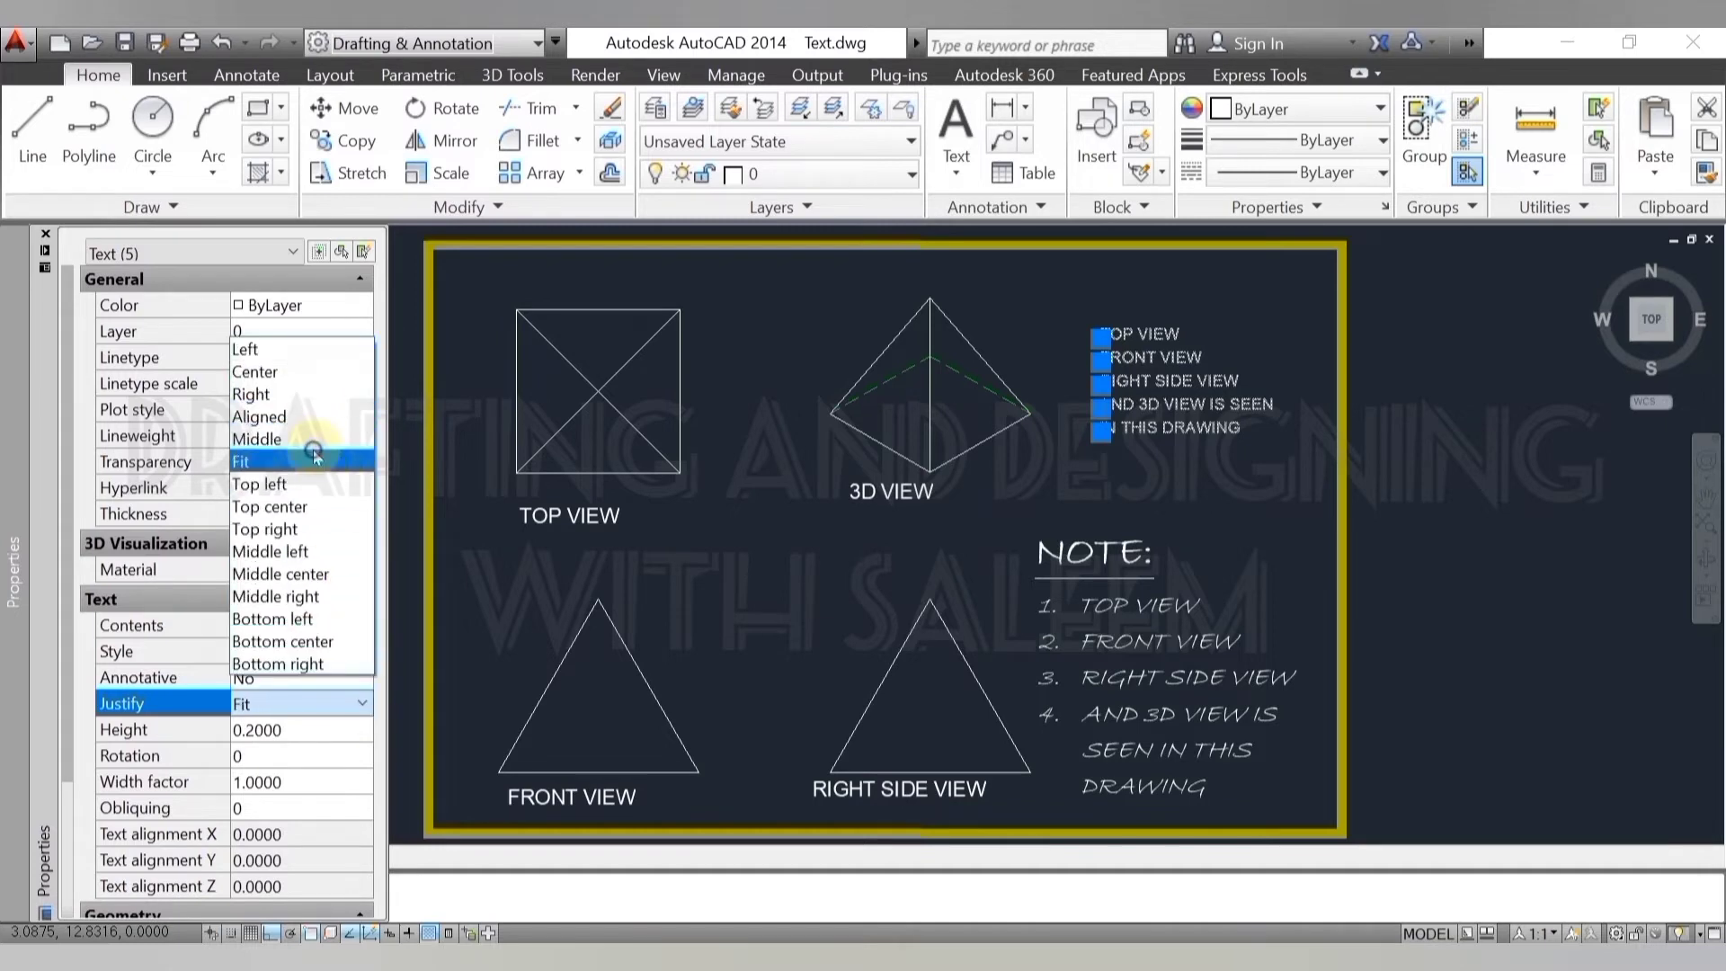
pyautogui.click(317, 459)
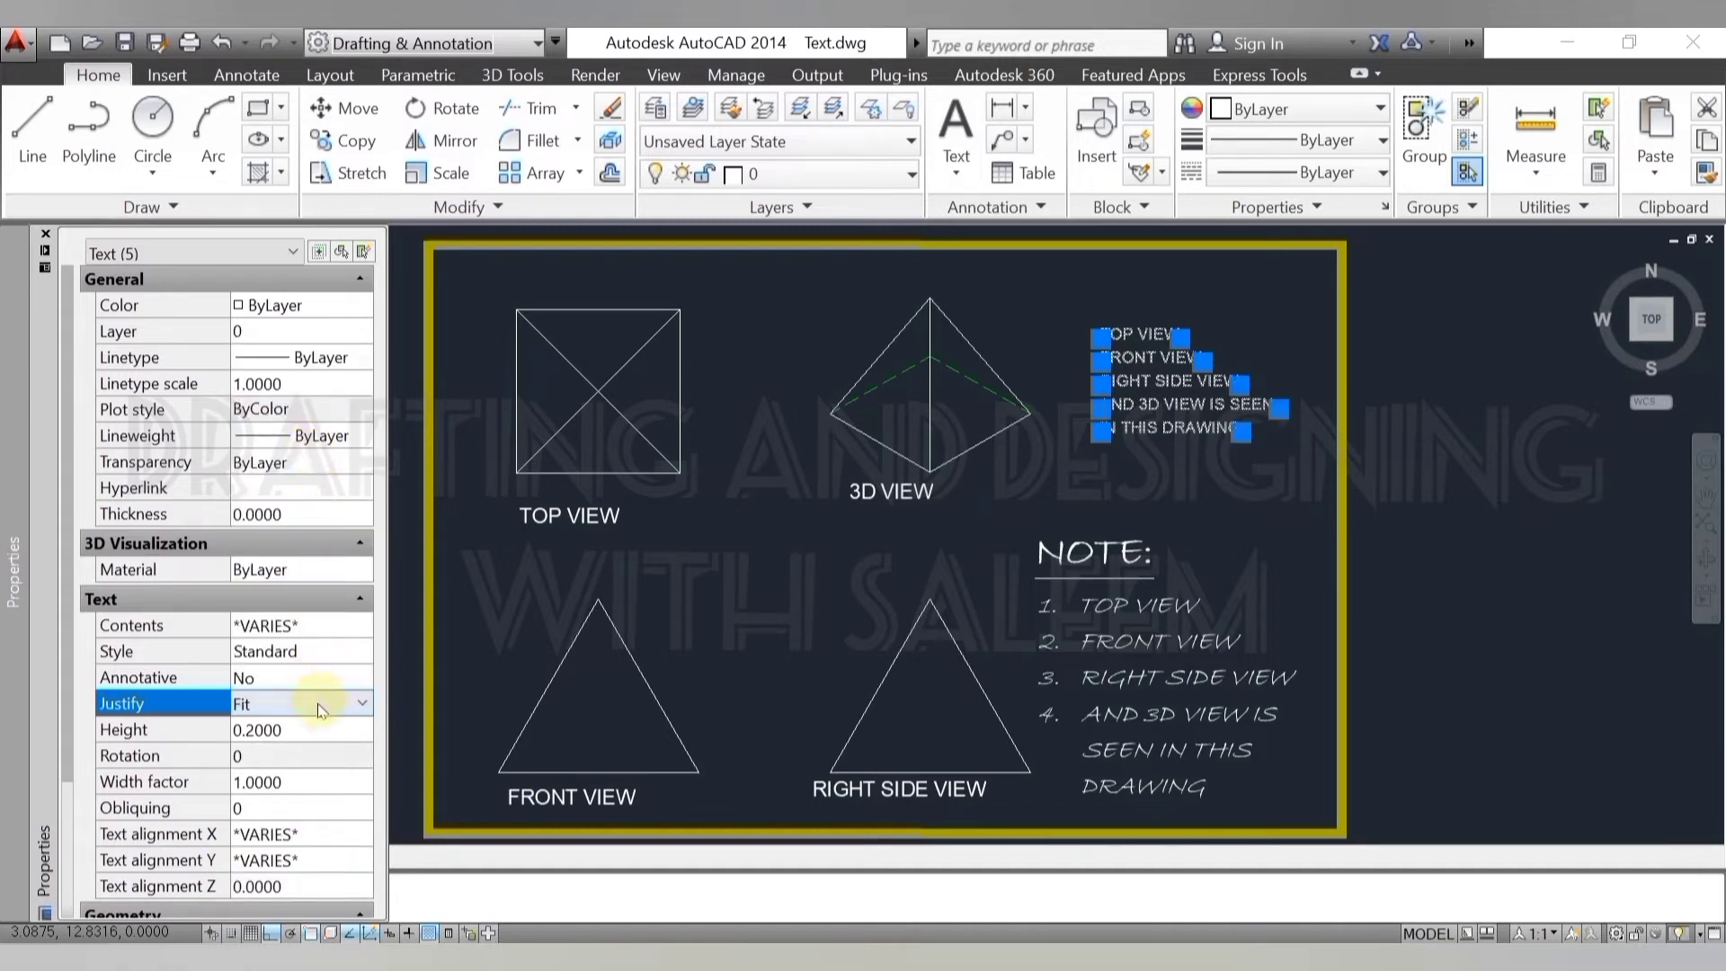
pyautogui.click(363, 707)
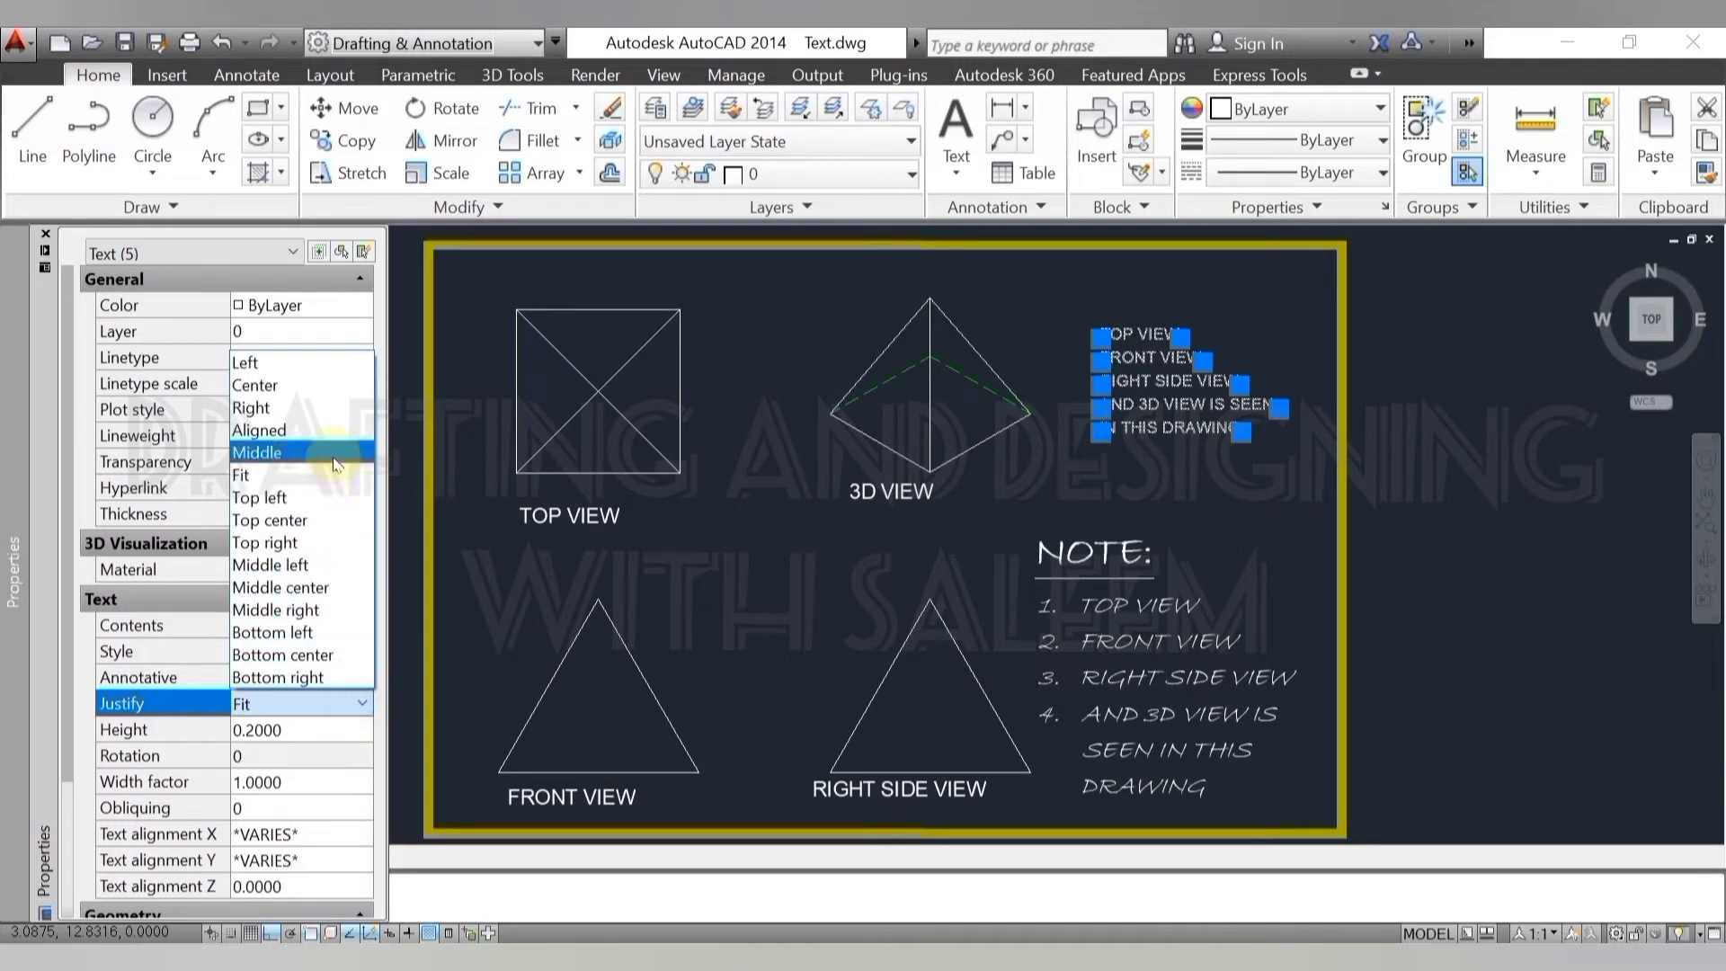
pyautogui.click(337, 453)
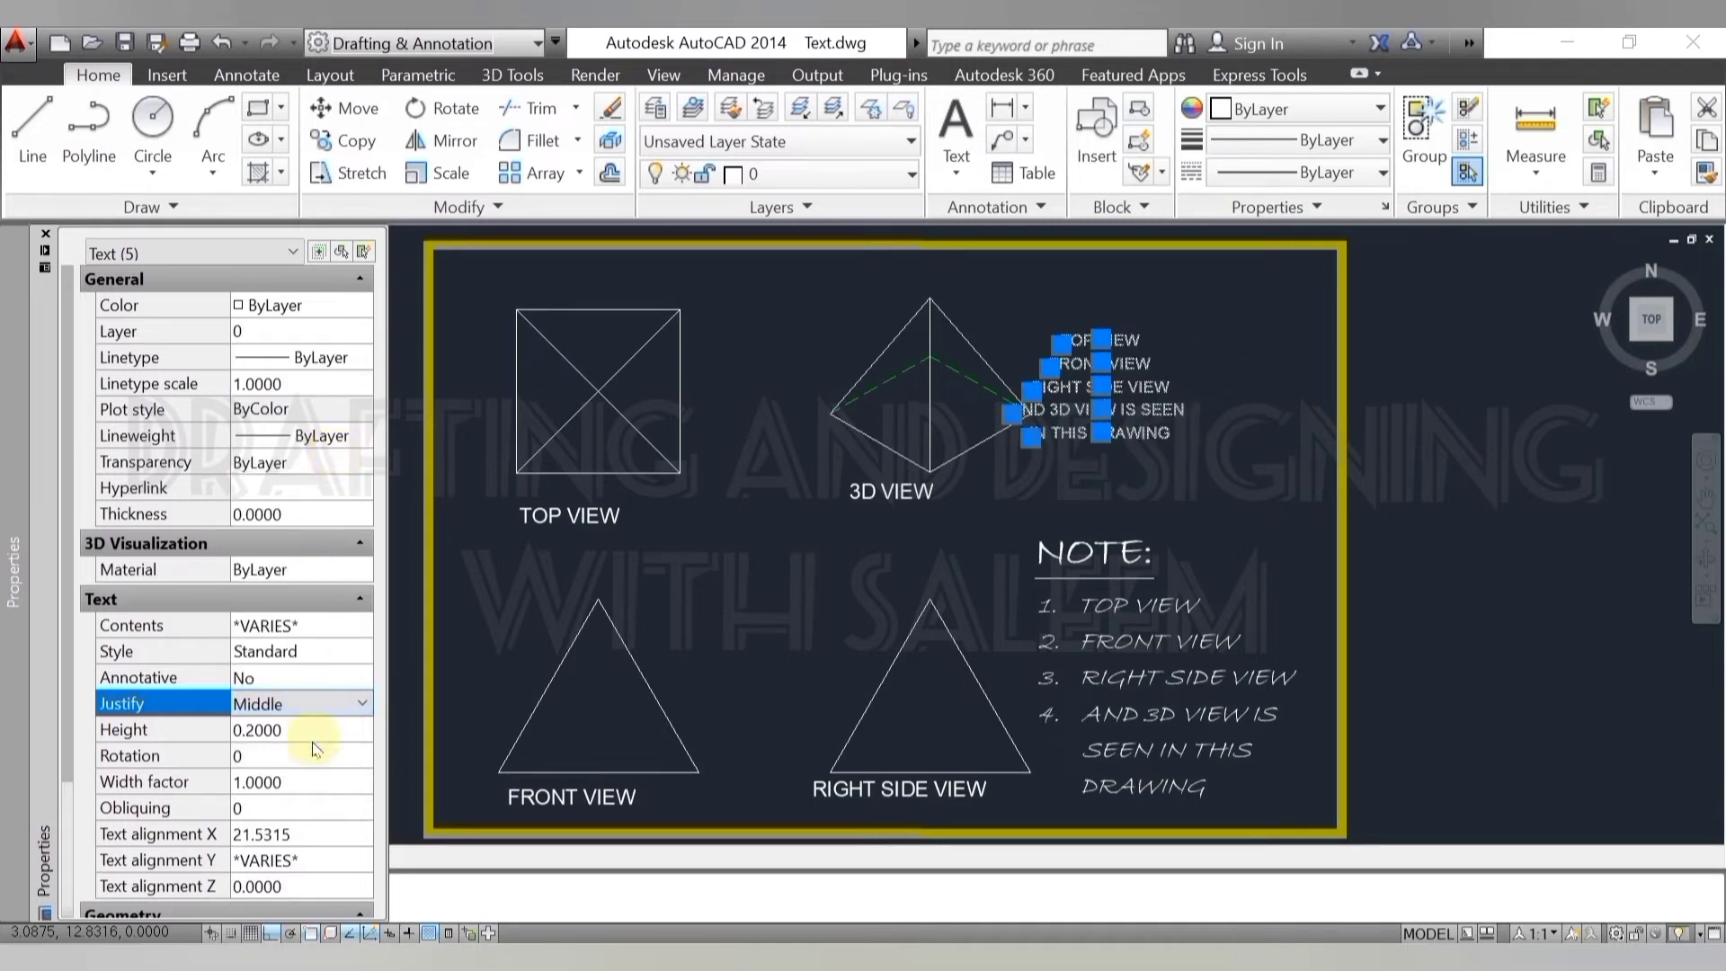
pyautogui.click(362, 705)
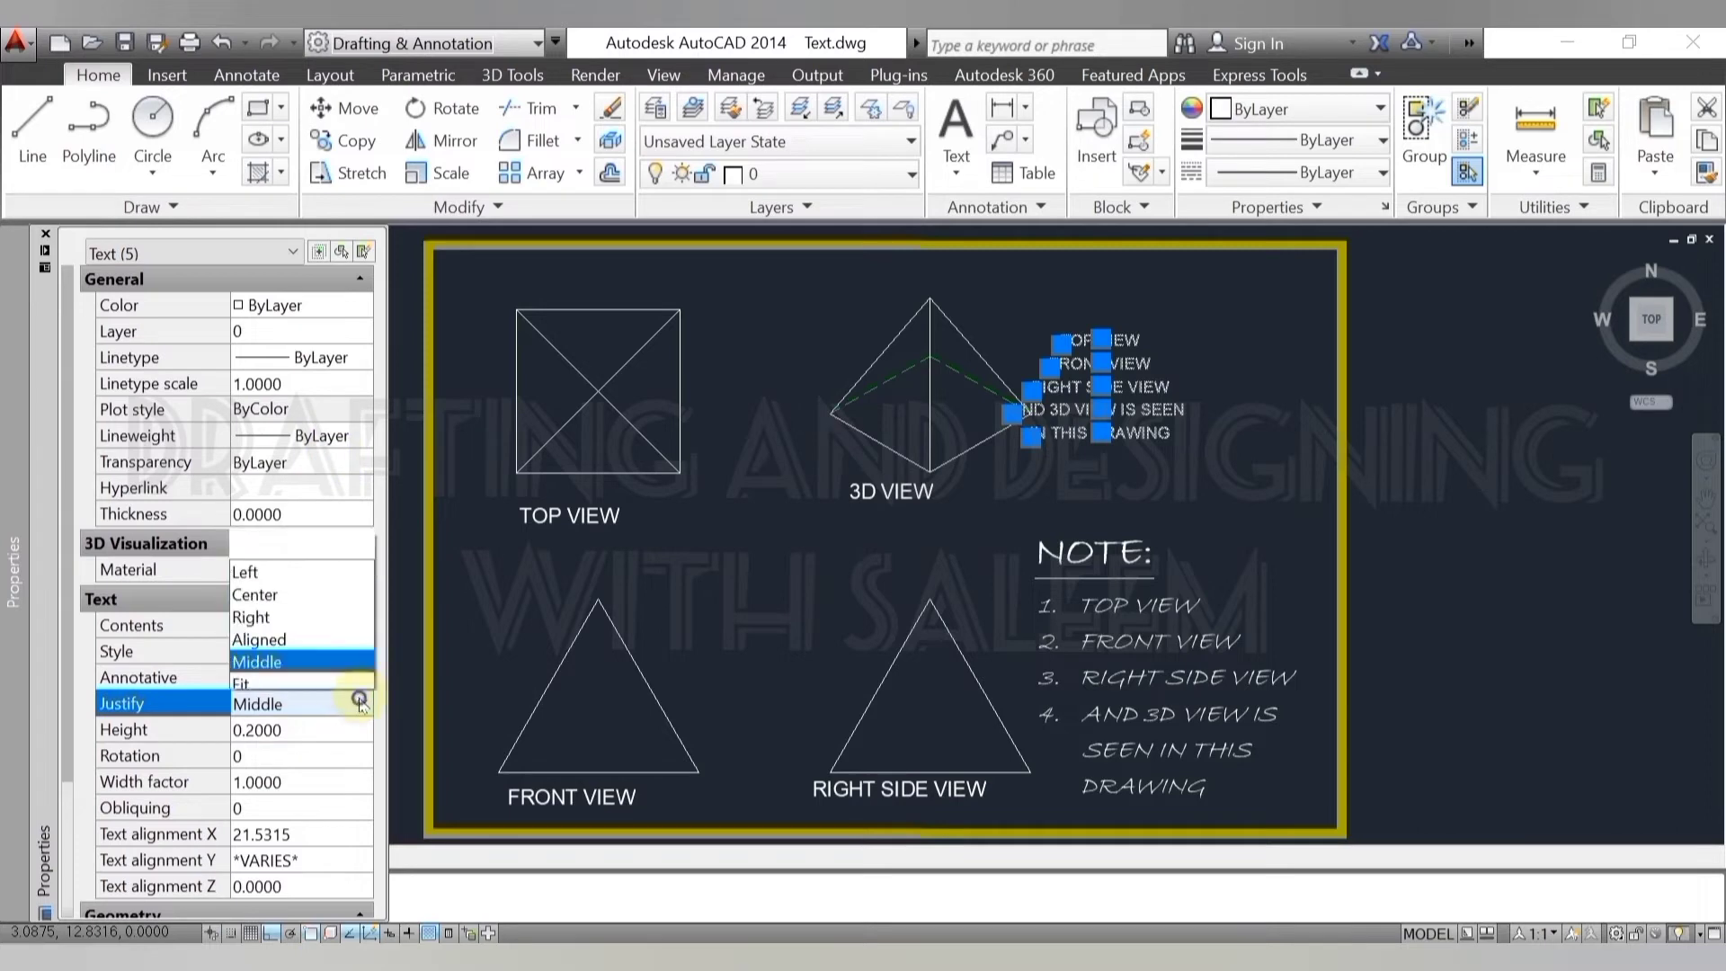
pyautogui.click(343, 401)
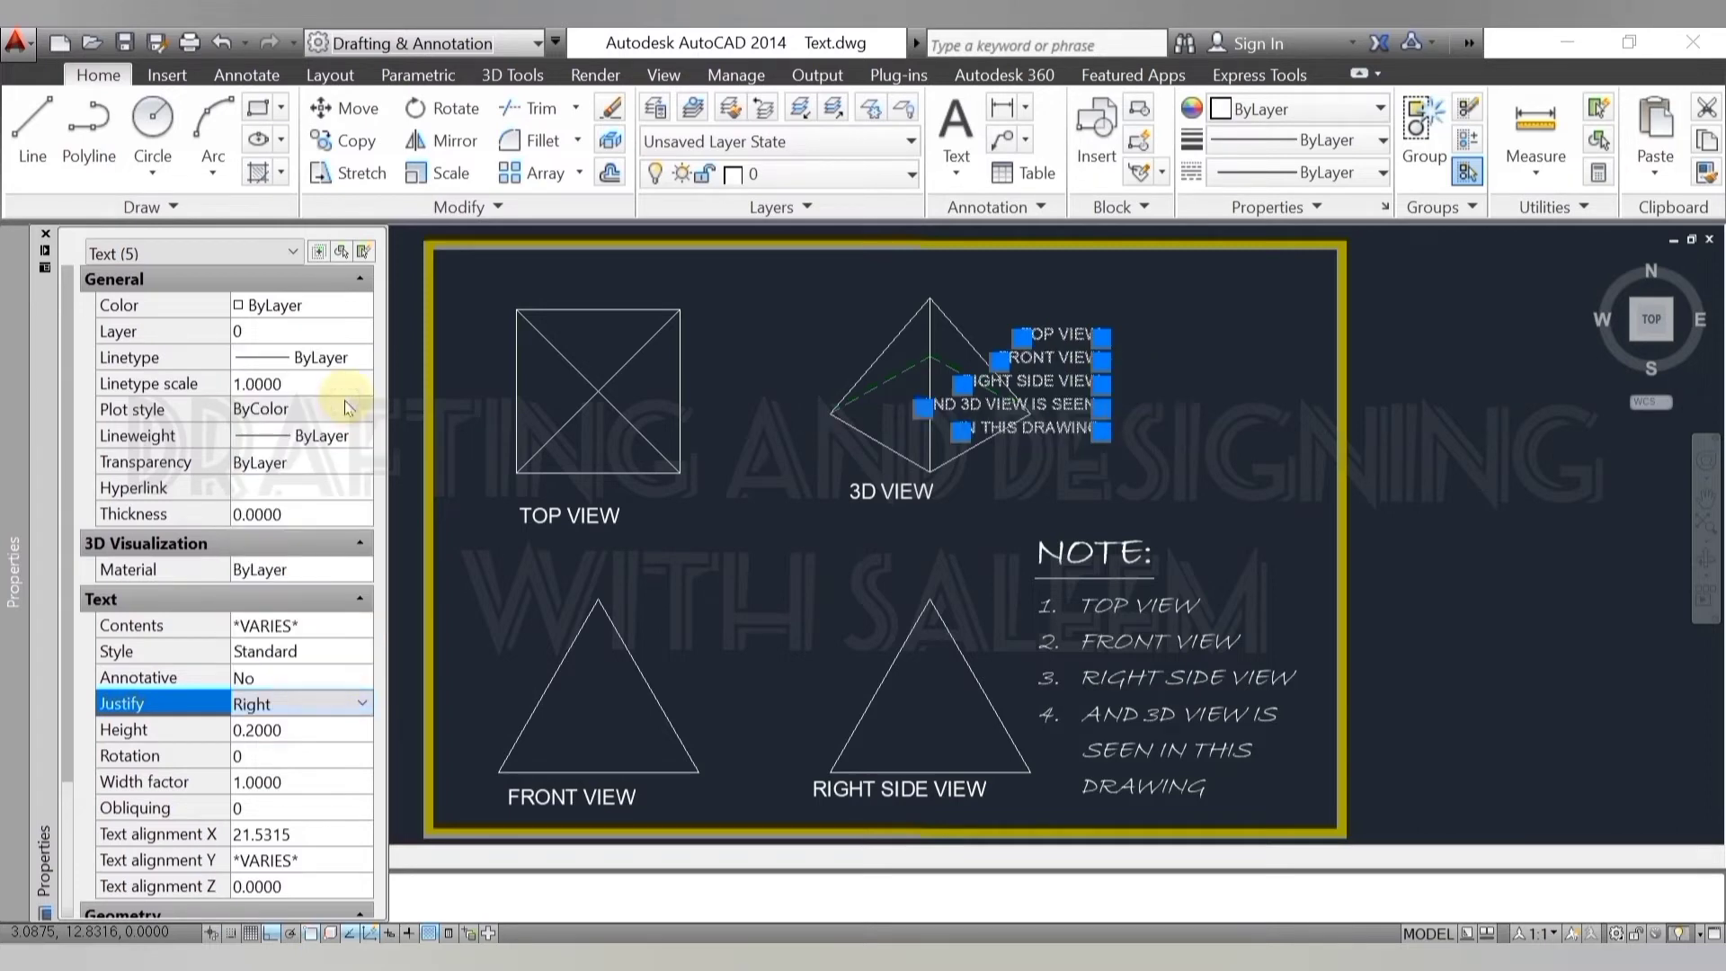
pyautogui.click(359, 704)
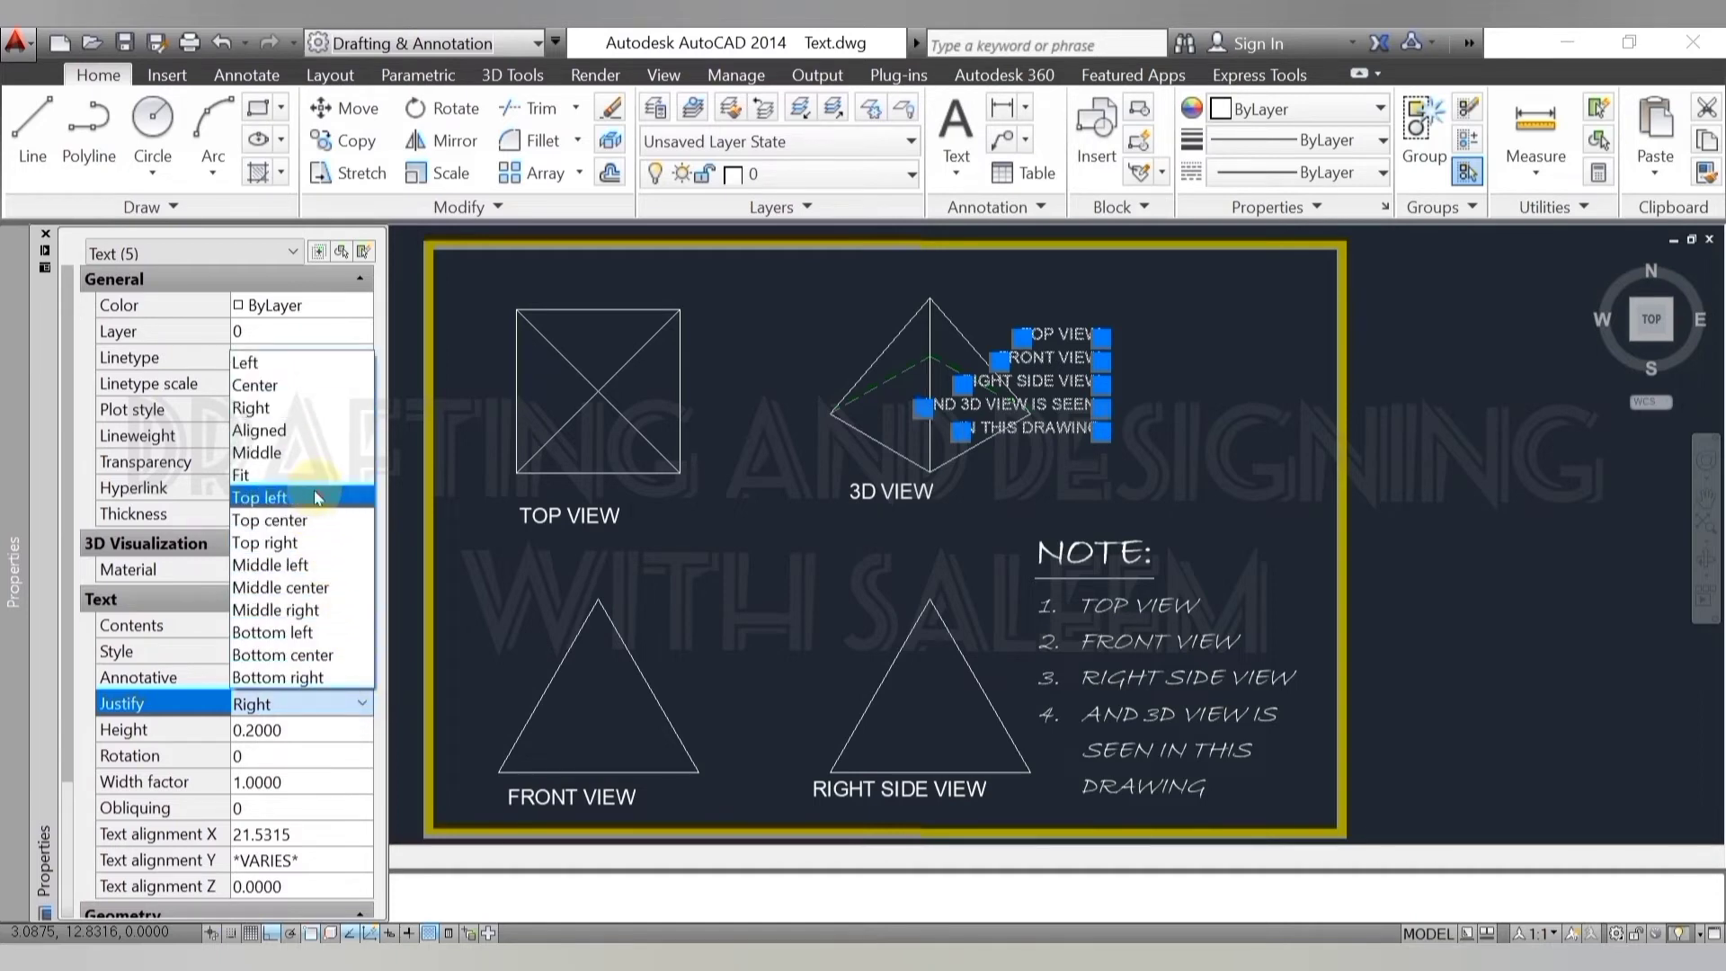
pyautogui.click(316, 497)
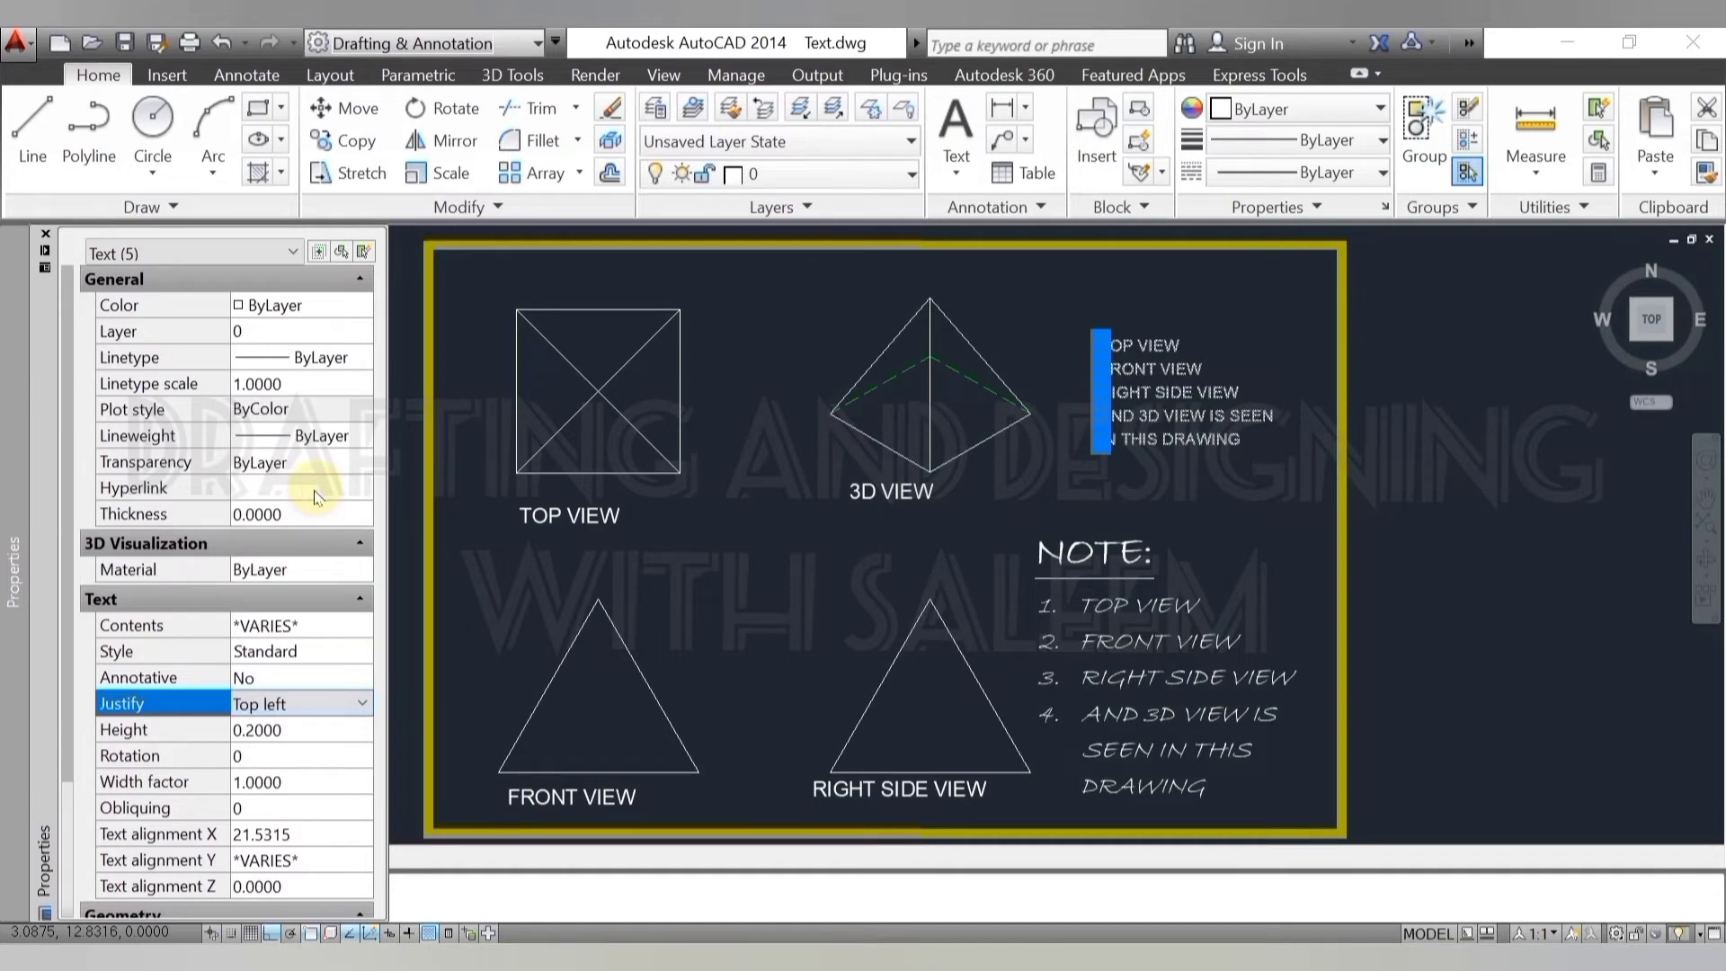
pyautogui.hotkey('ctrl', '1')
pyautogui.press('Escape')
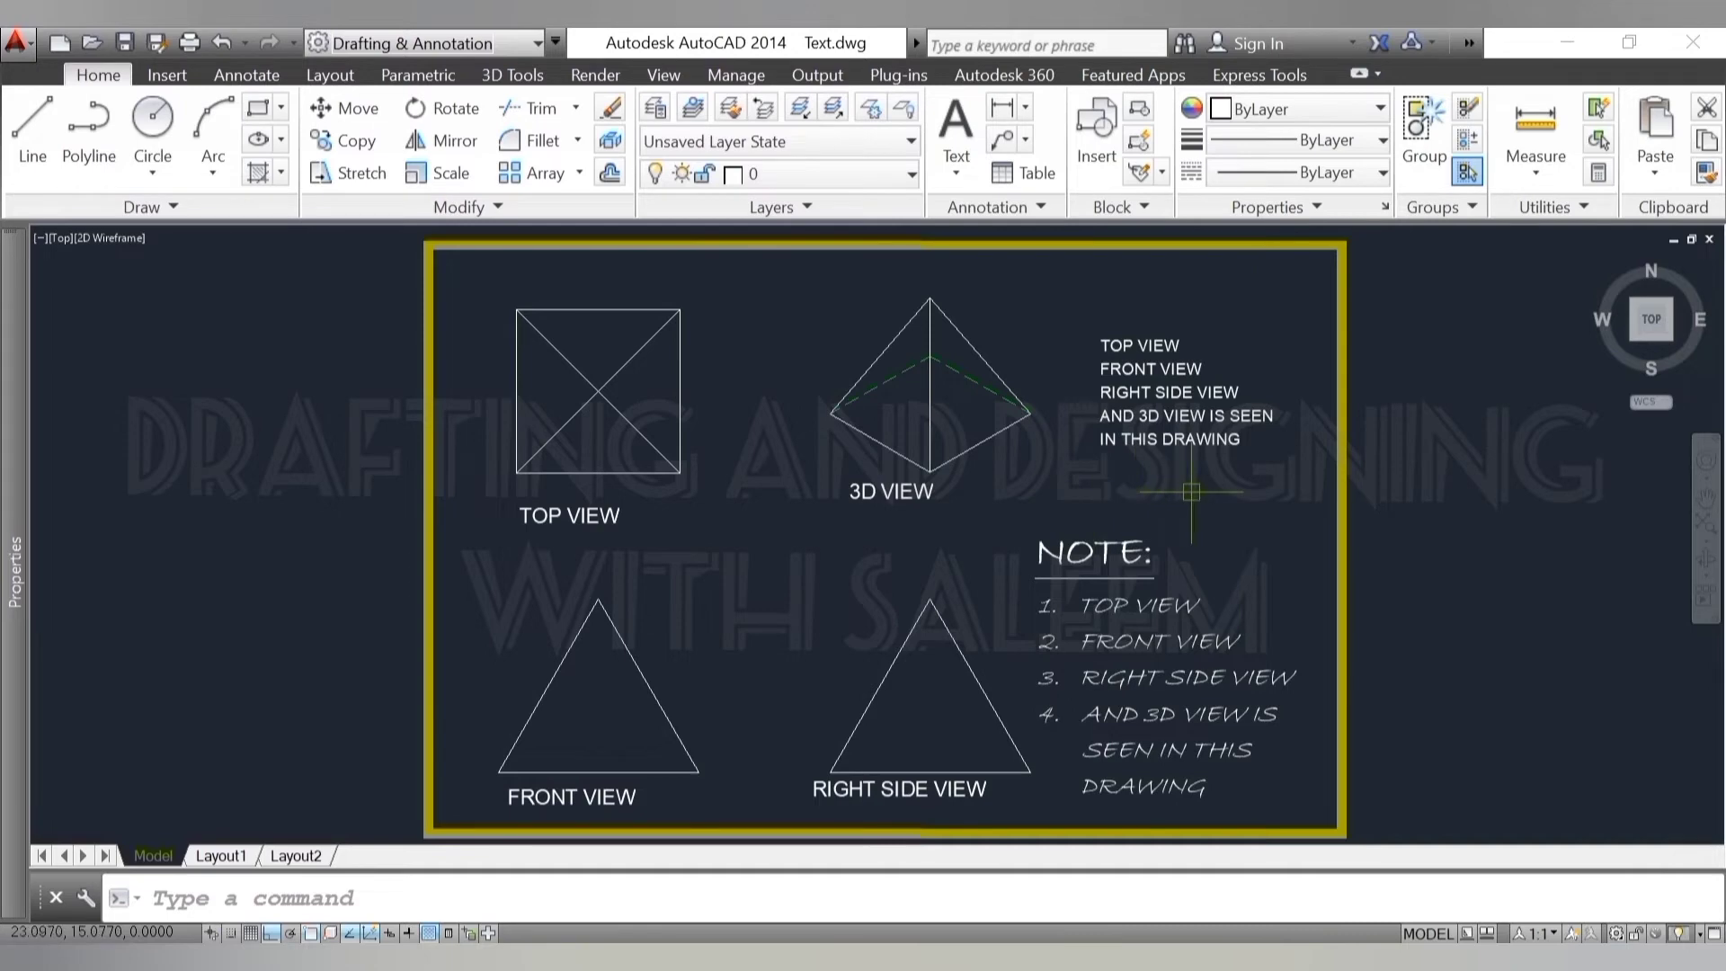
# - Select the four view labels, the view list and the NOTE text, and color them Cyan
pyautogui.click(595, 510)
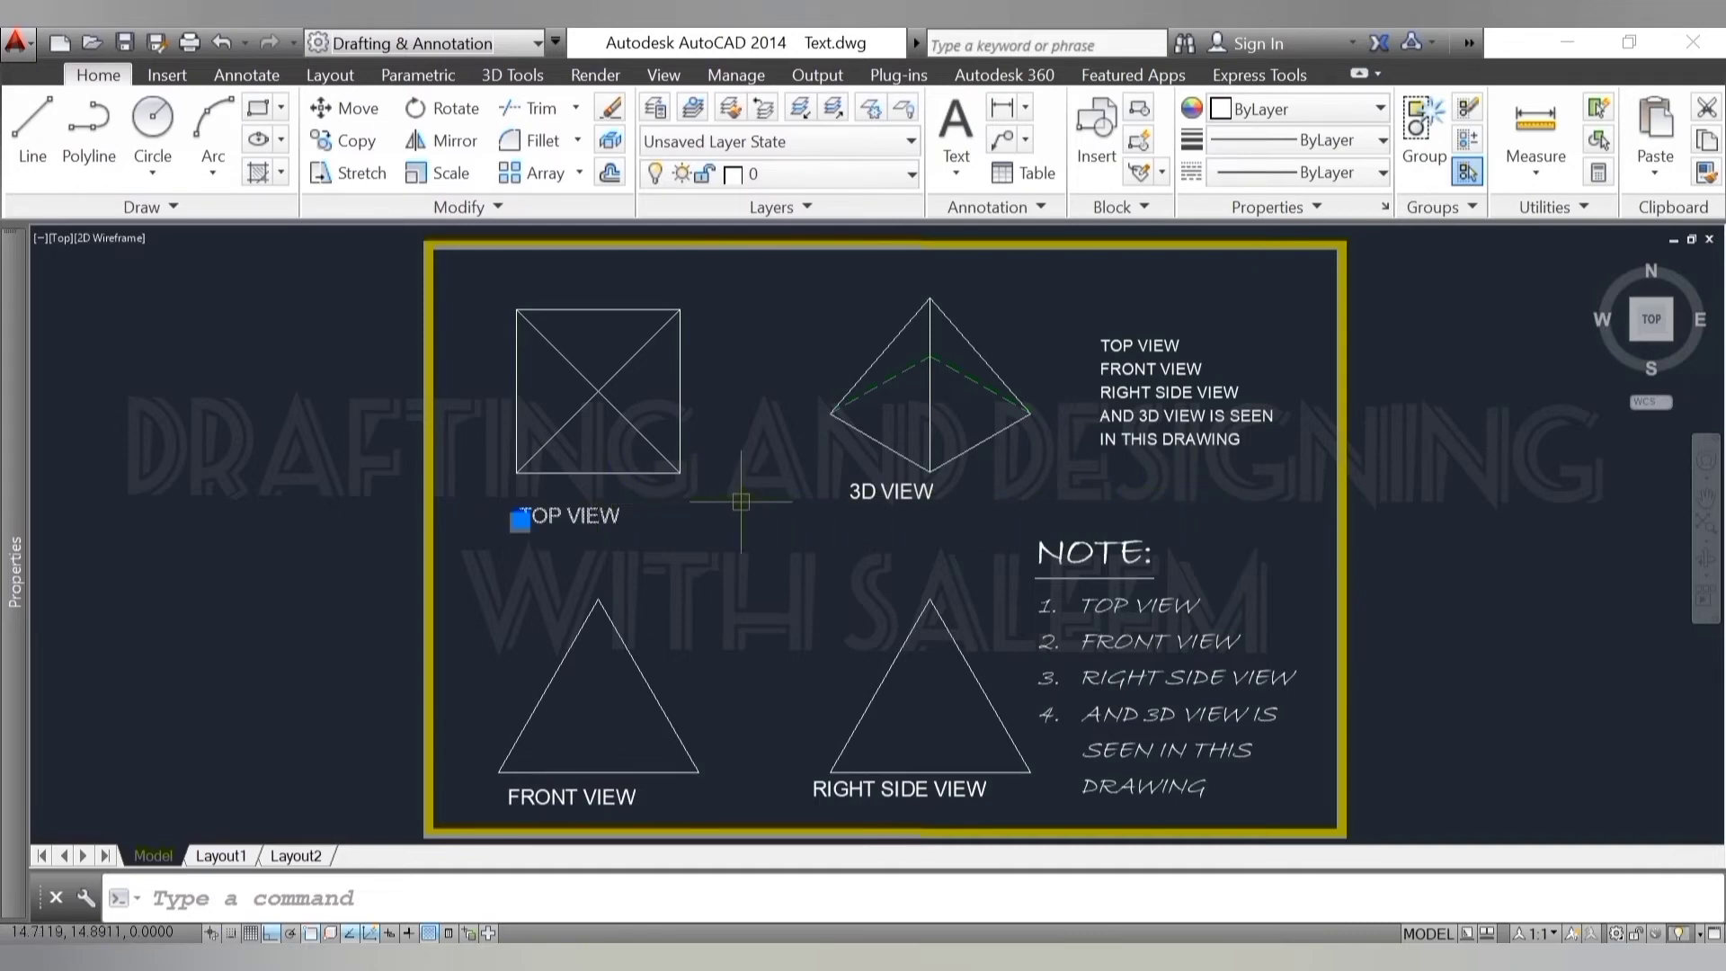
pyautogui.click(861, 496)
pyautogui.click(575, 797)
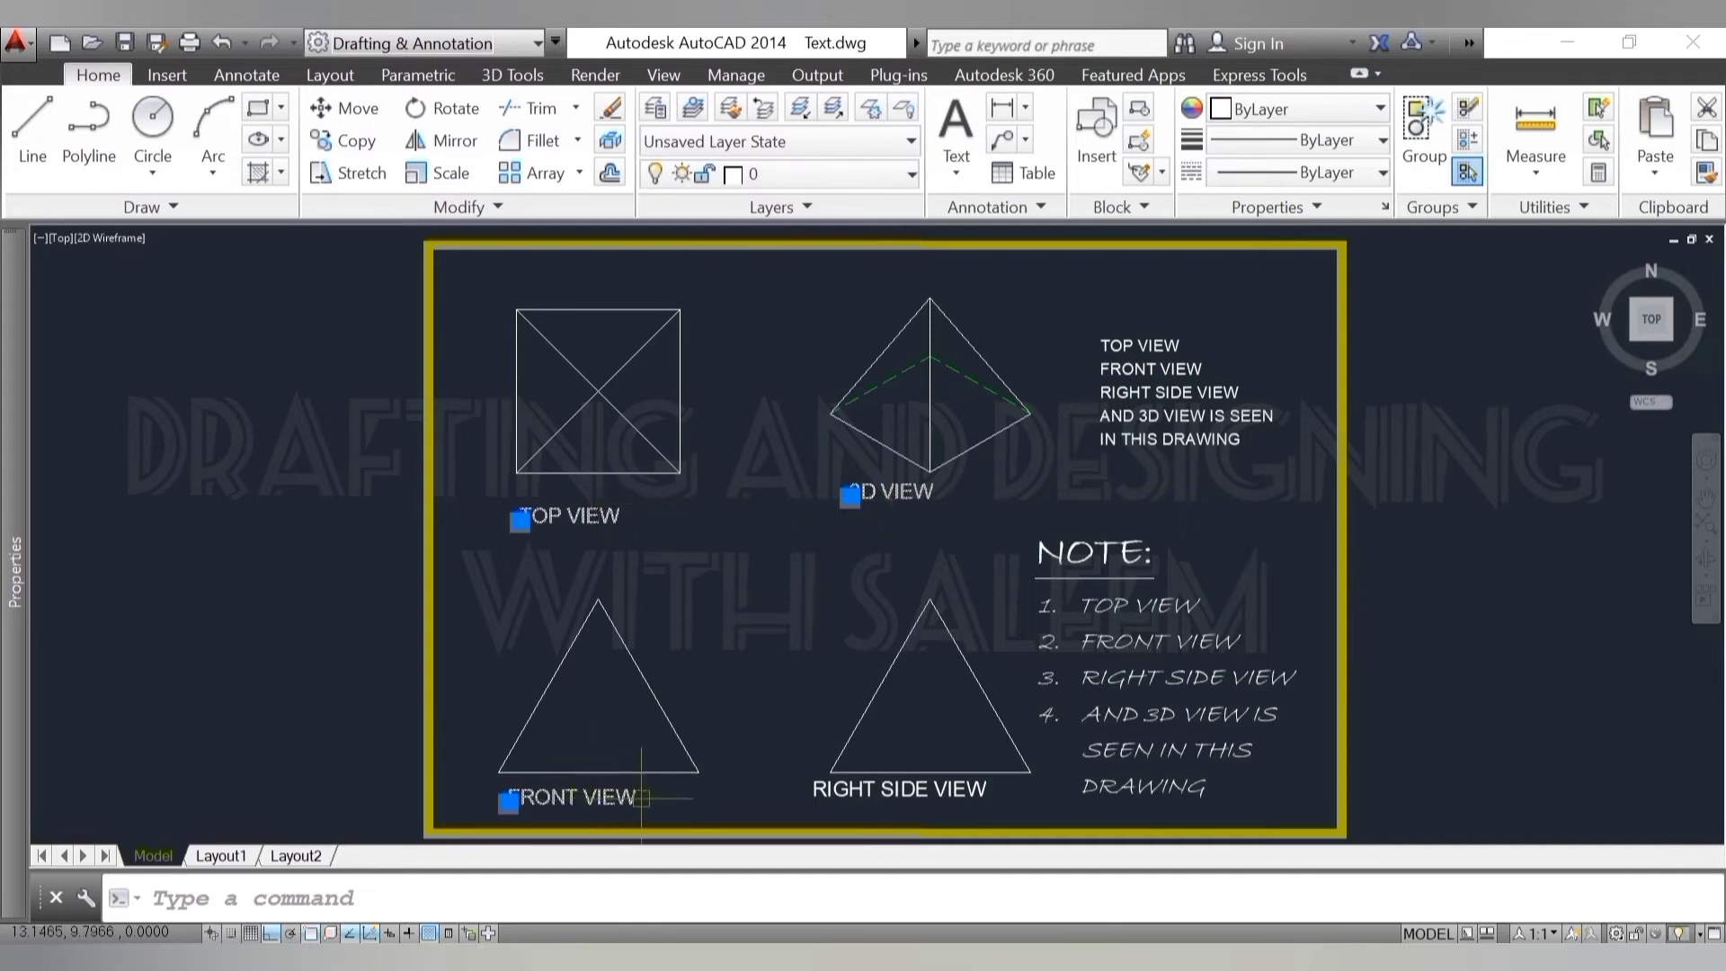
pyautogui.click(840, 791)
pyautogui.click(1281, 304)
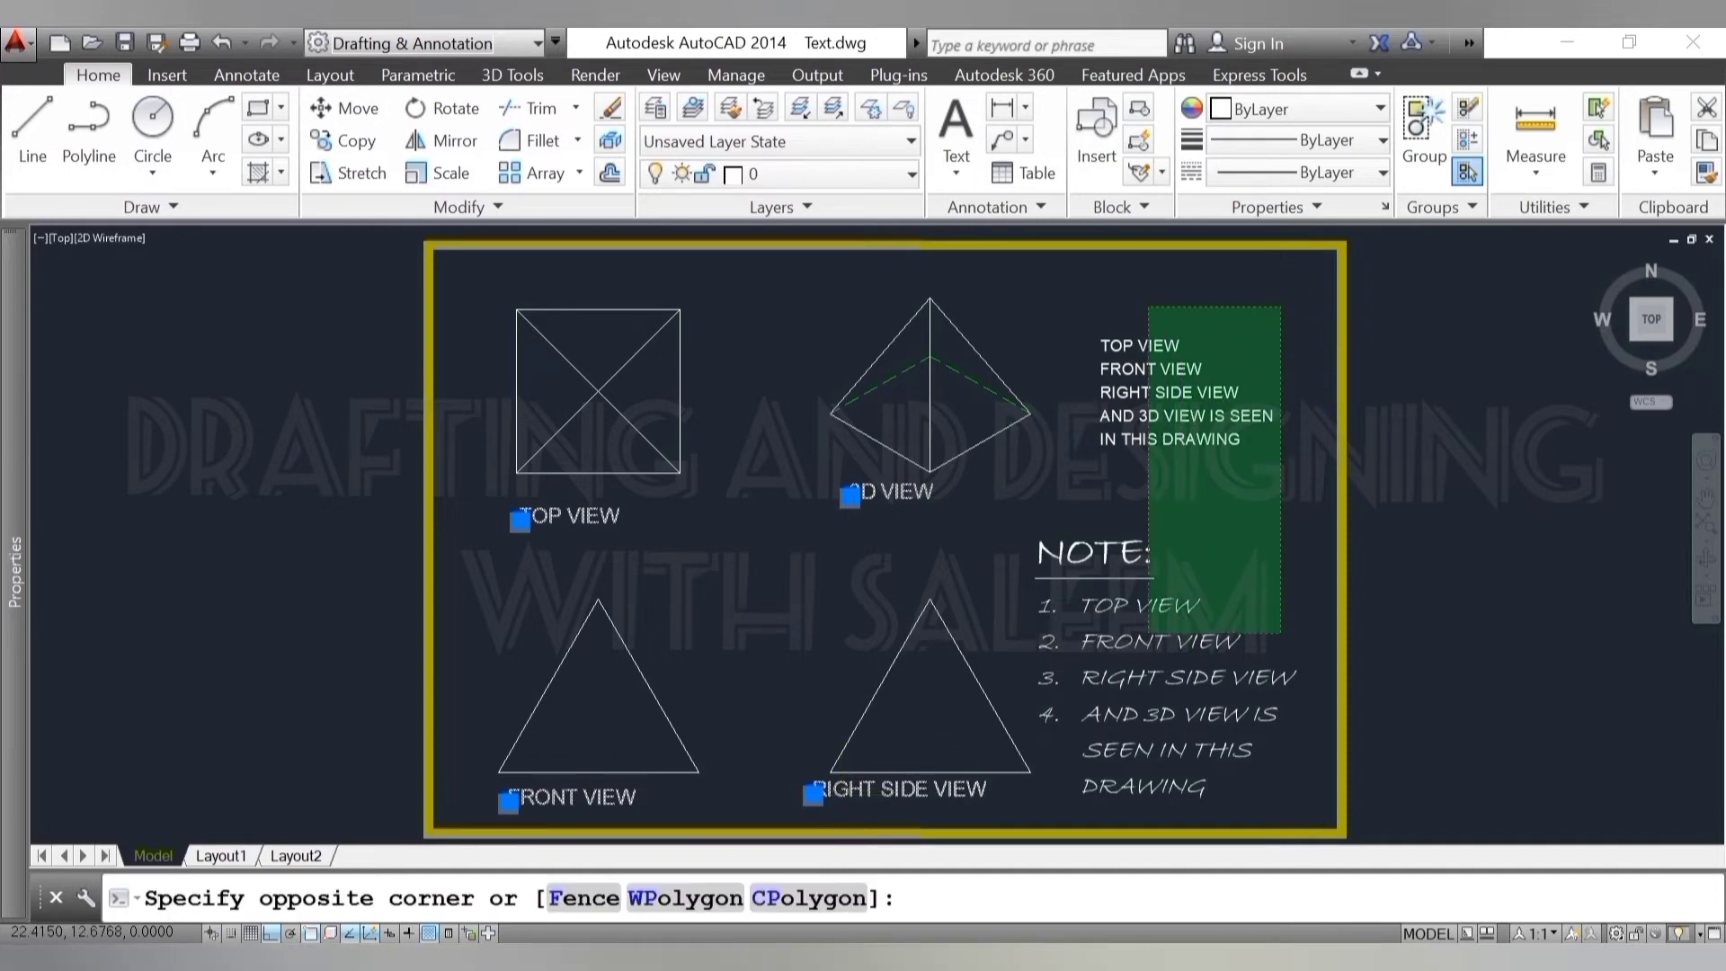
pyautogui.click(1119, 634)
pyautogui.click(1278, 111)
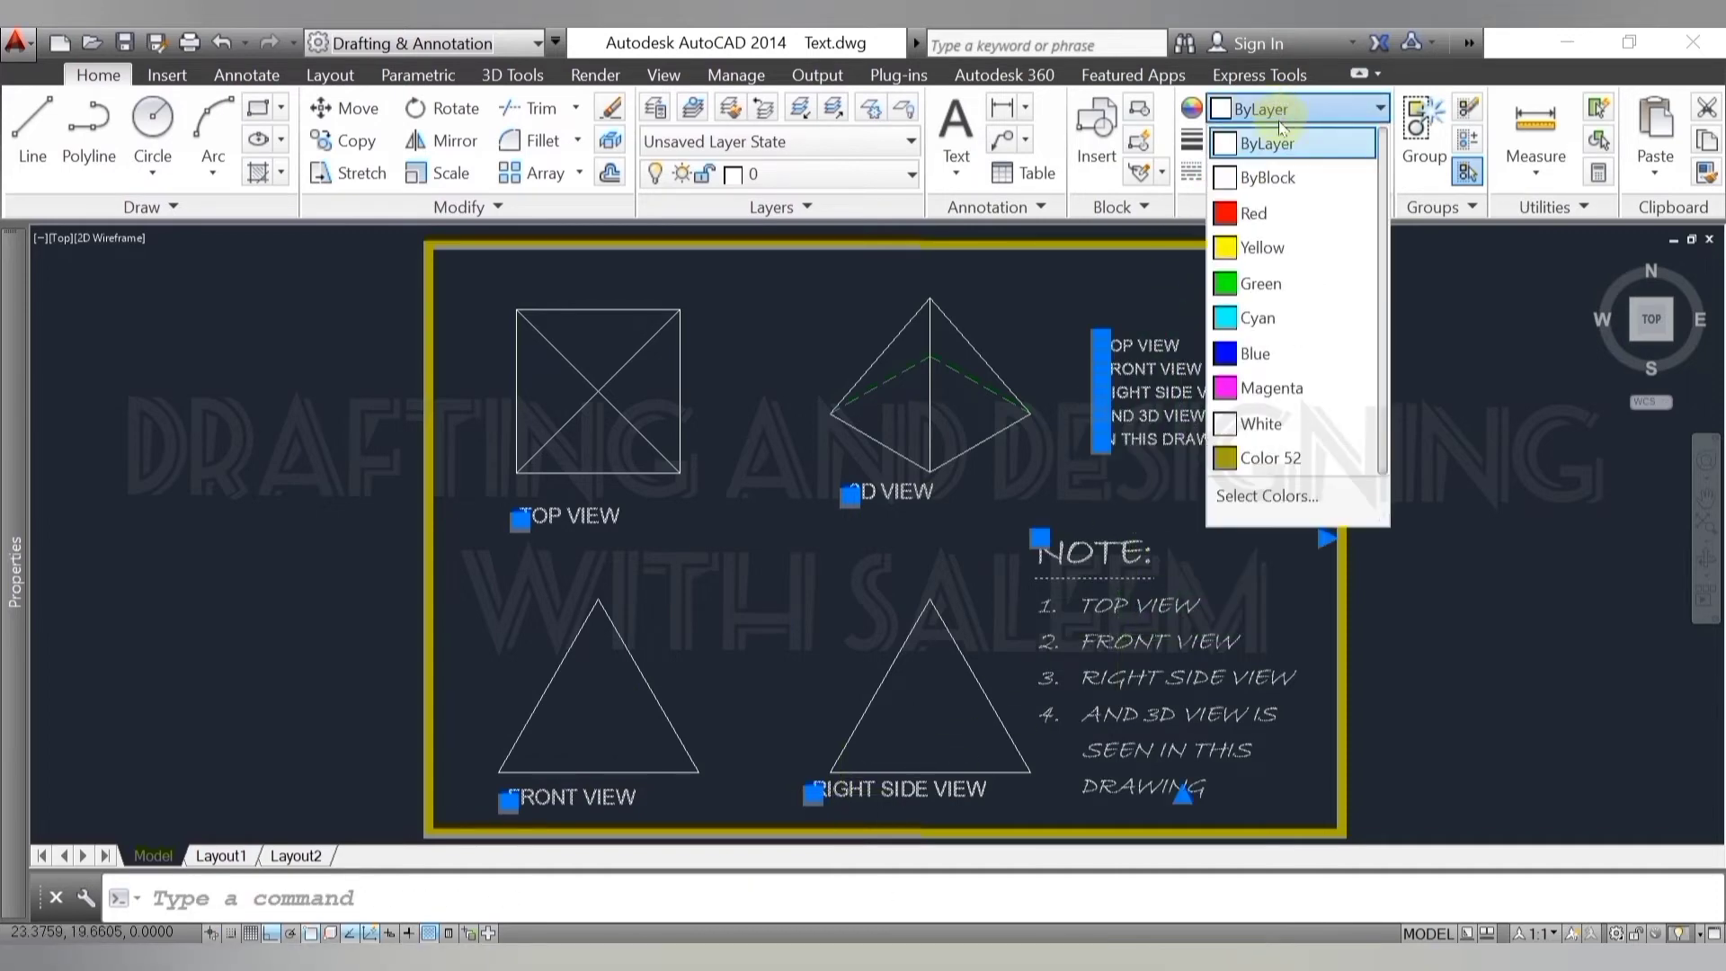
pyautogui.click(1302, 320)
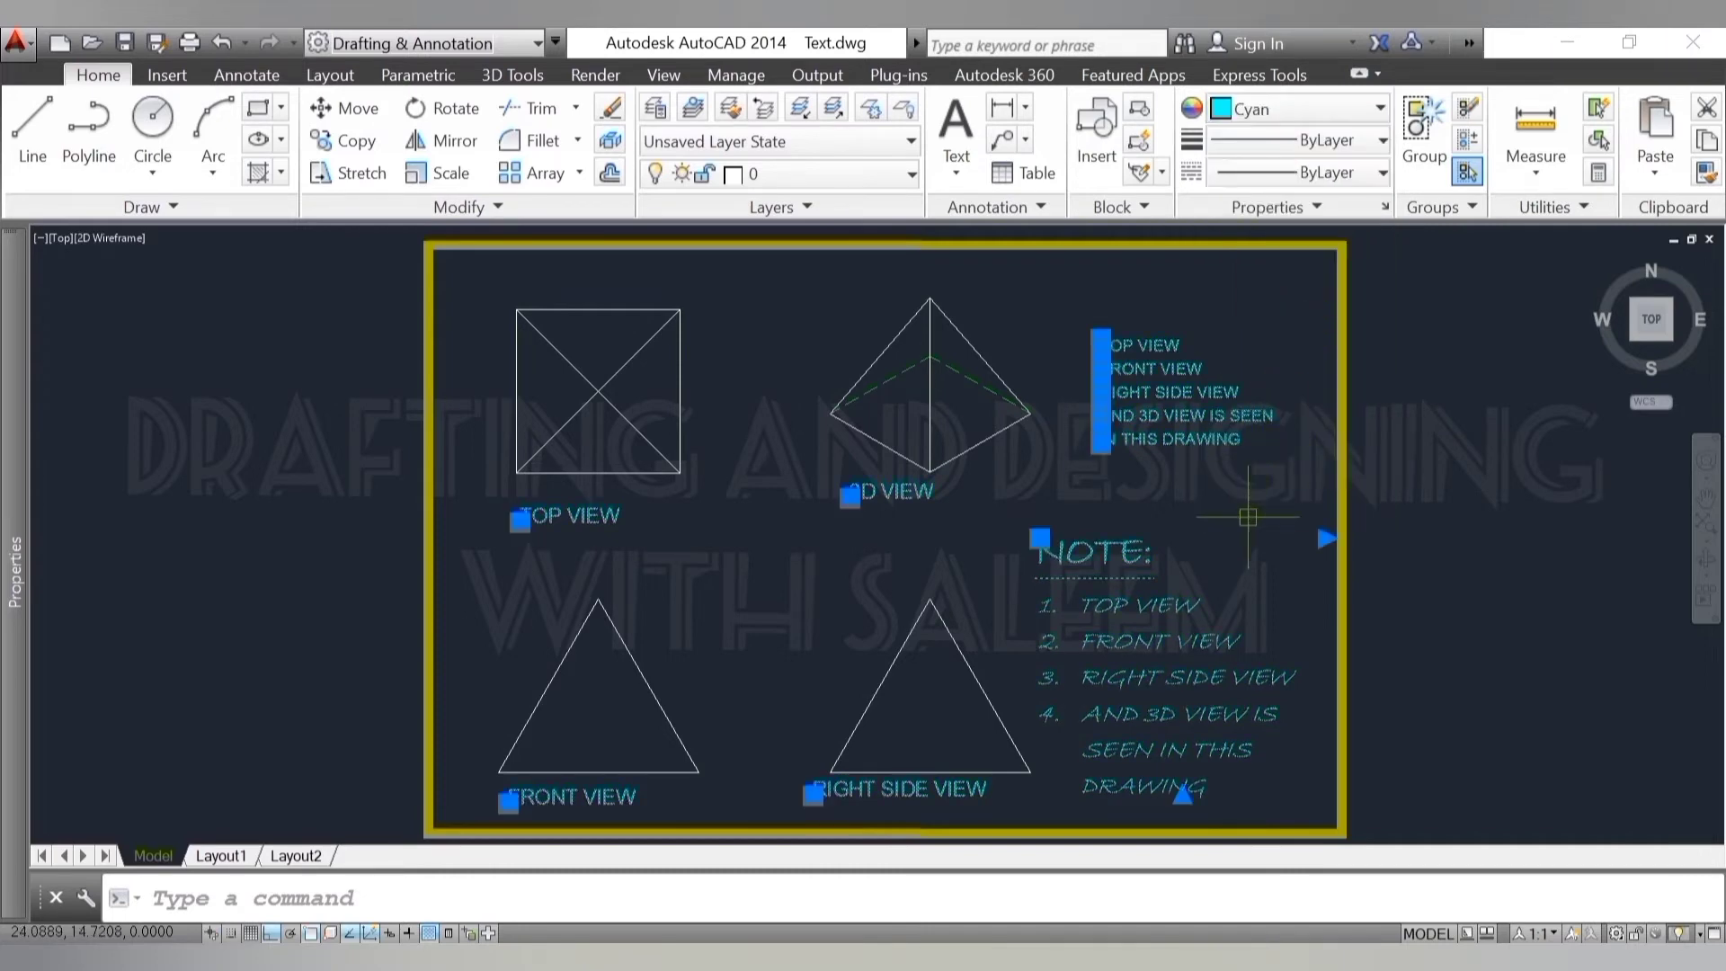
pyautogui.press('Escape')
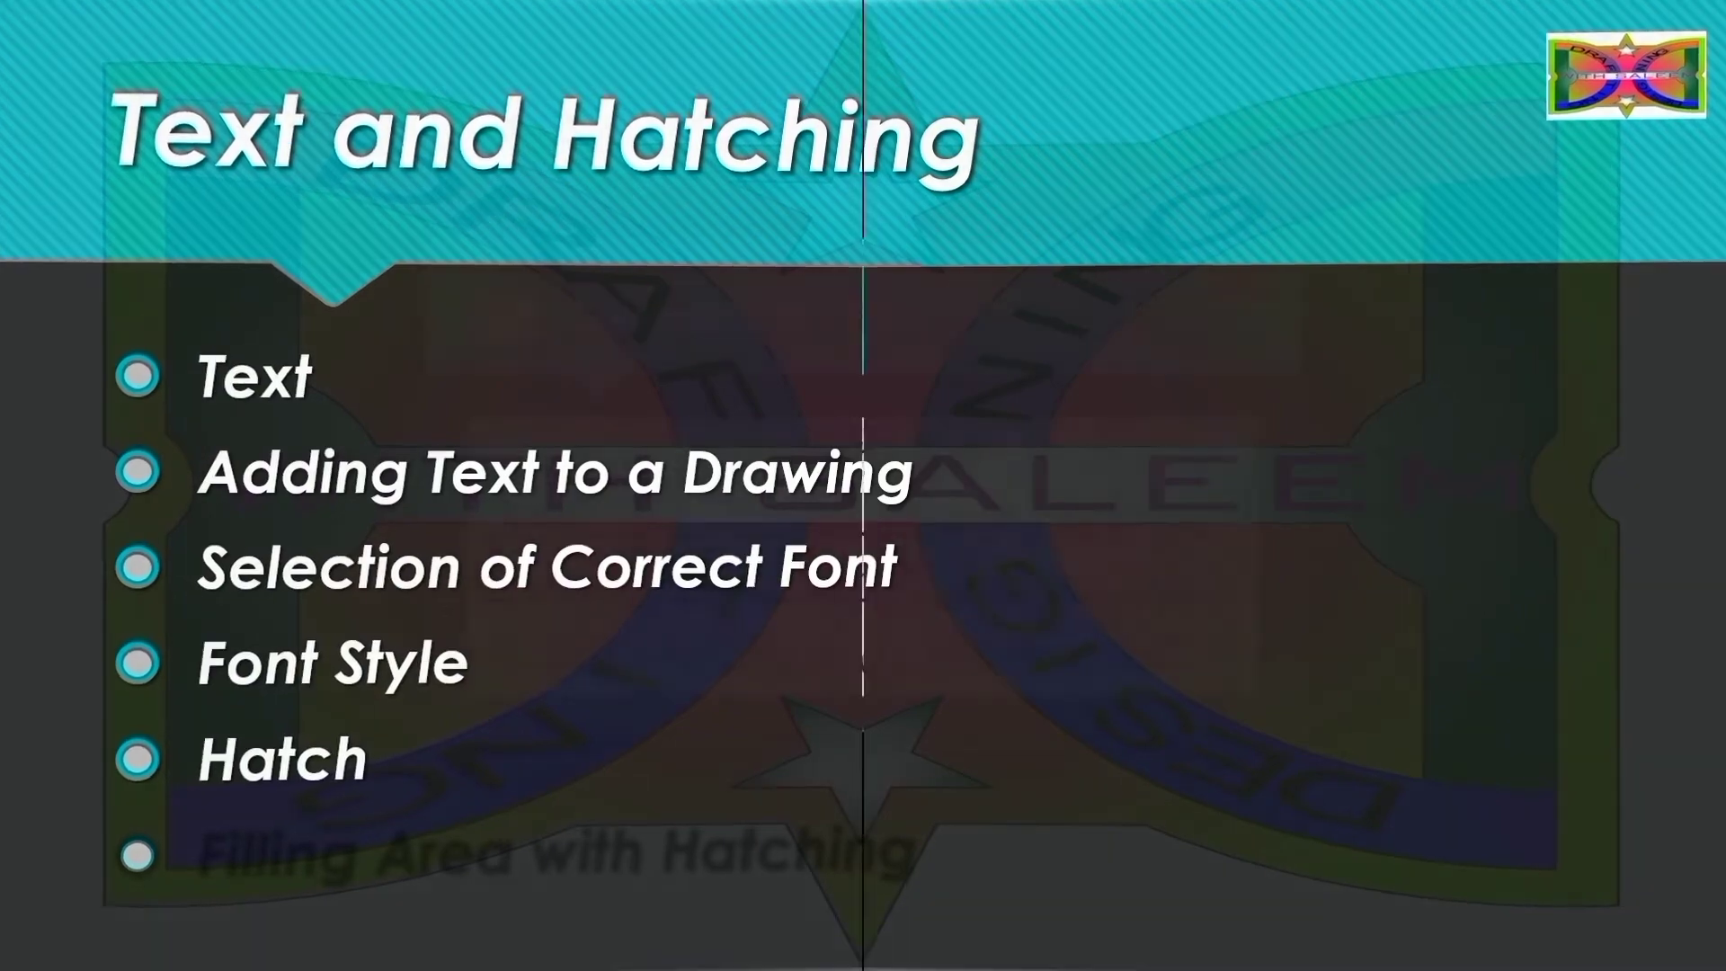
# - Advance the slideshow to the Hatch slide explaining the H command
pyautogui.press('Right')
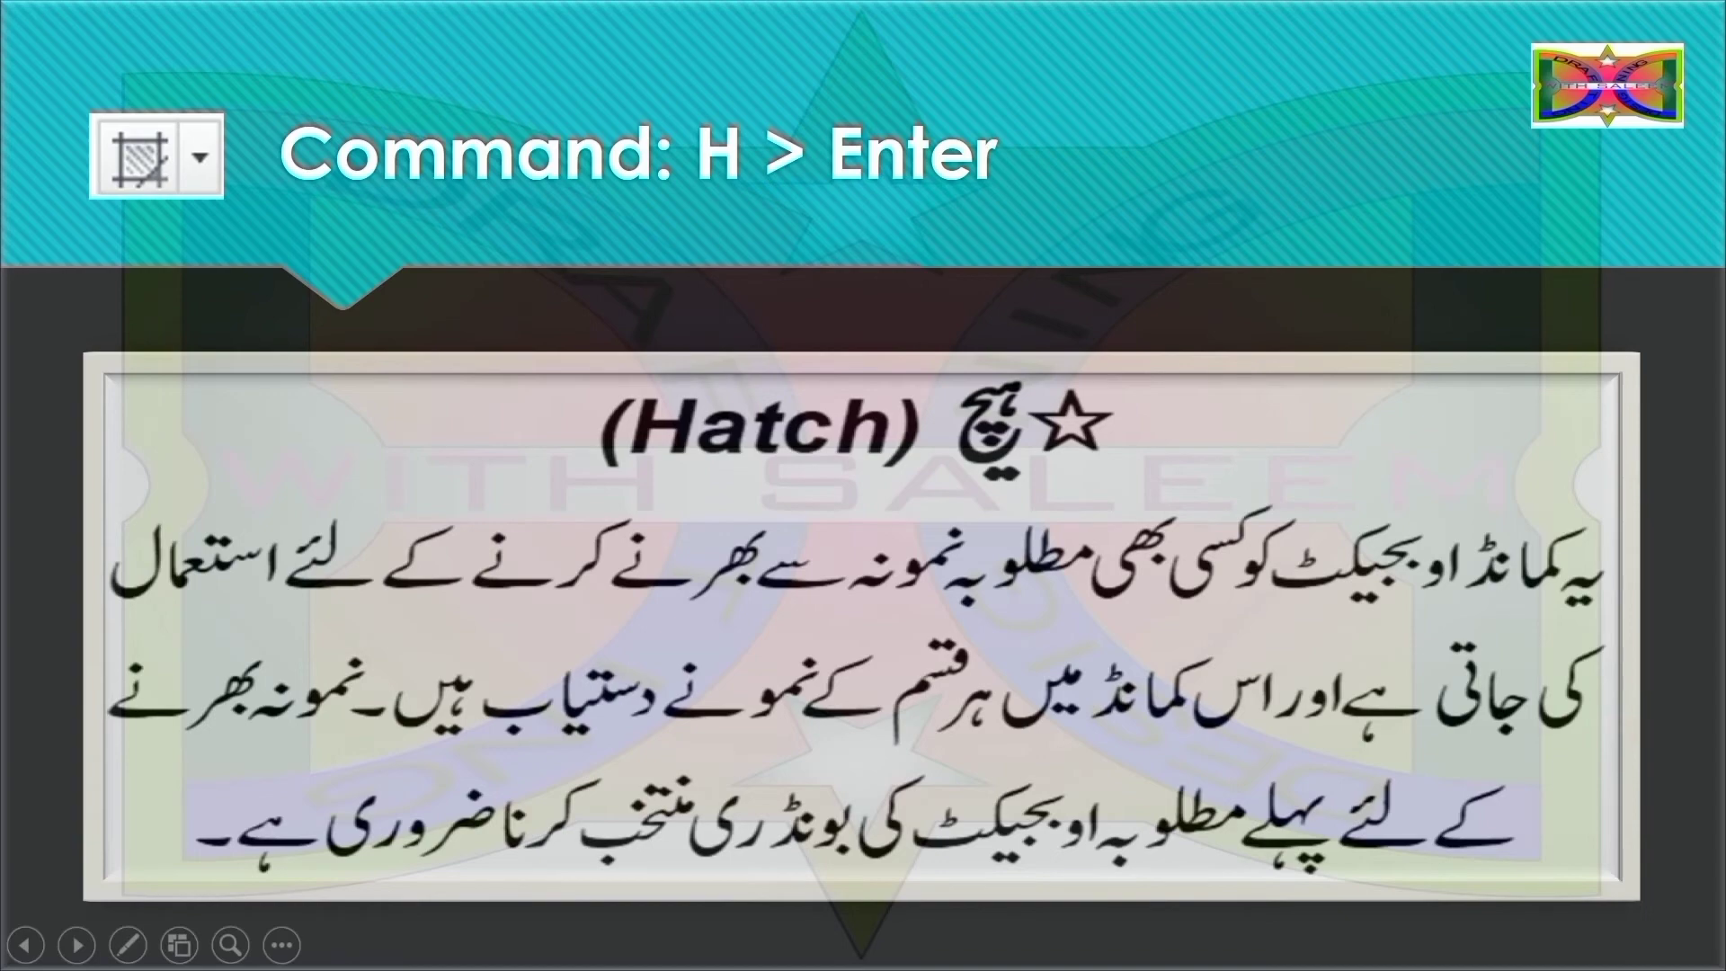
# - Step through the Text and Hatching overview slide and move on past it
pyautogui.press('Right')
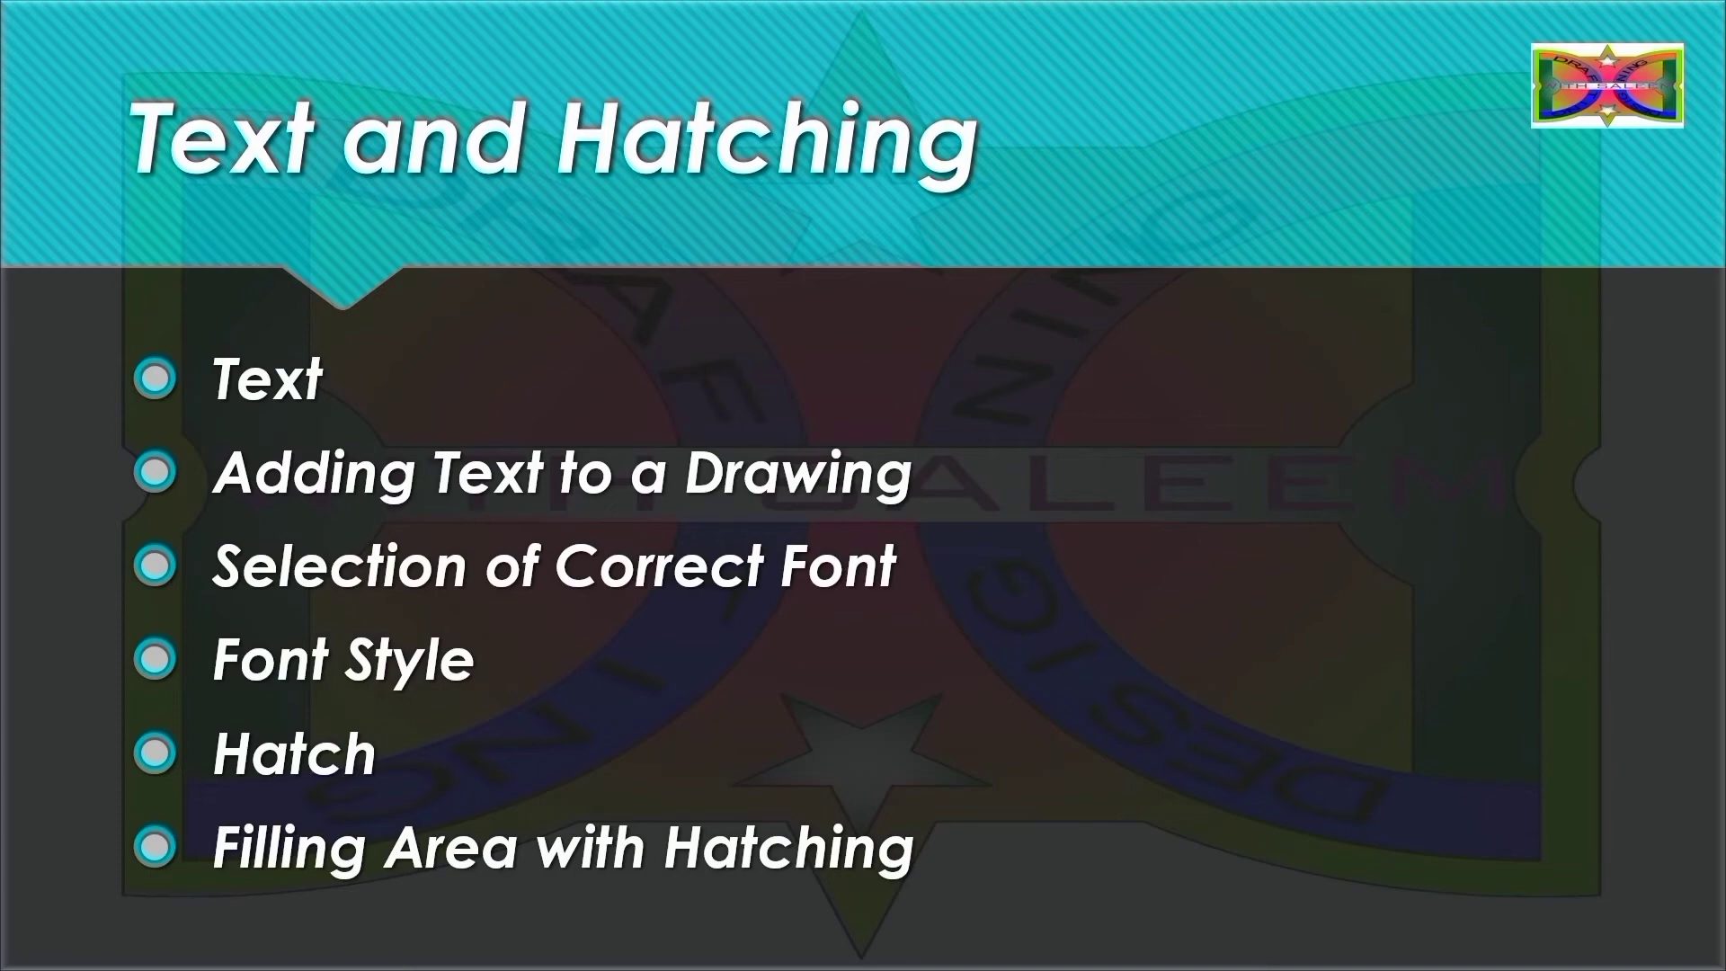
pyautogui.press('Right')
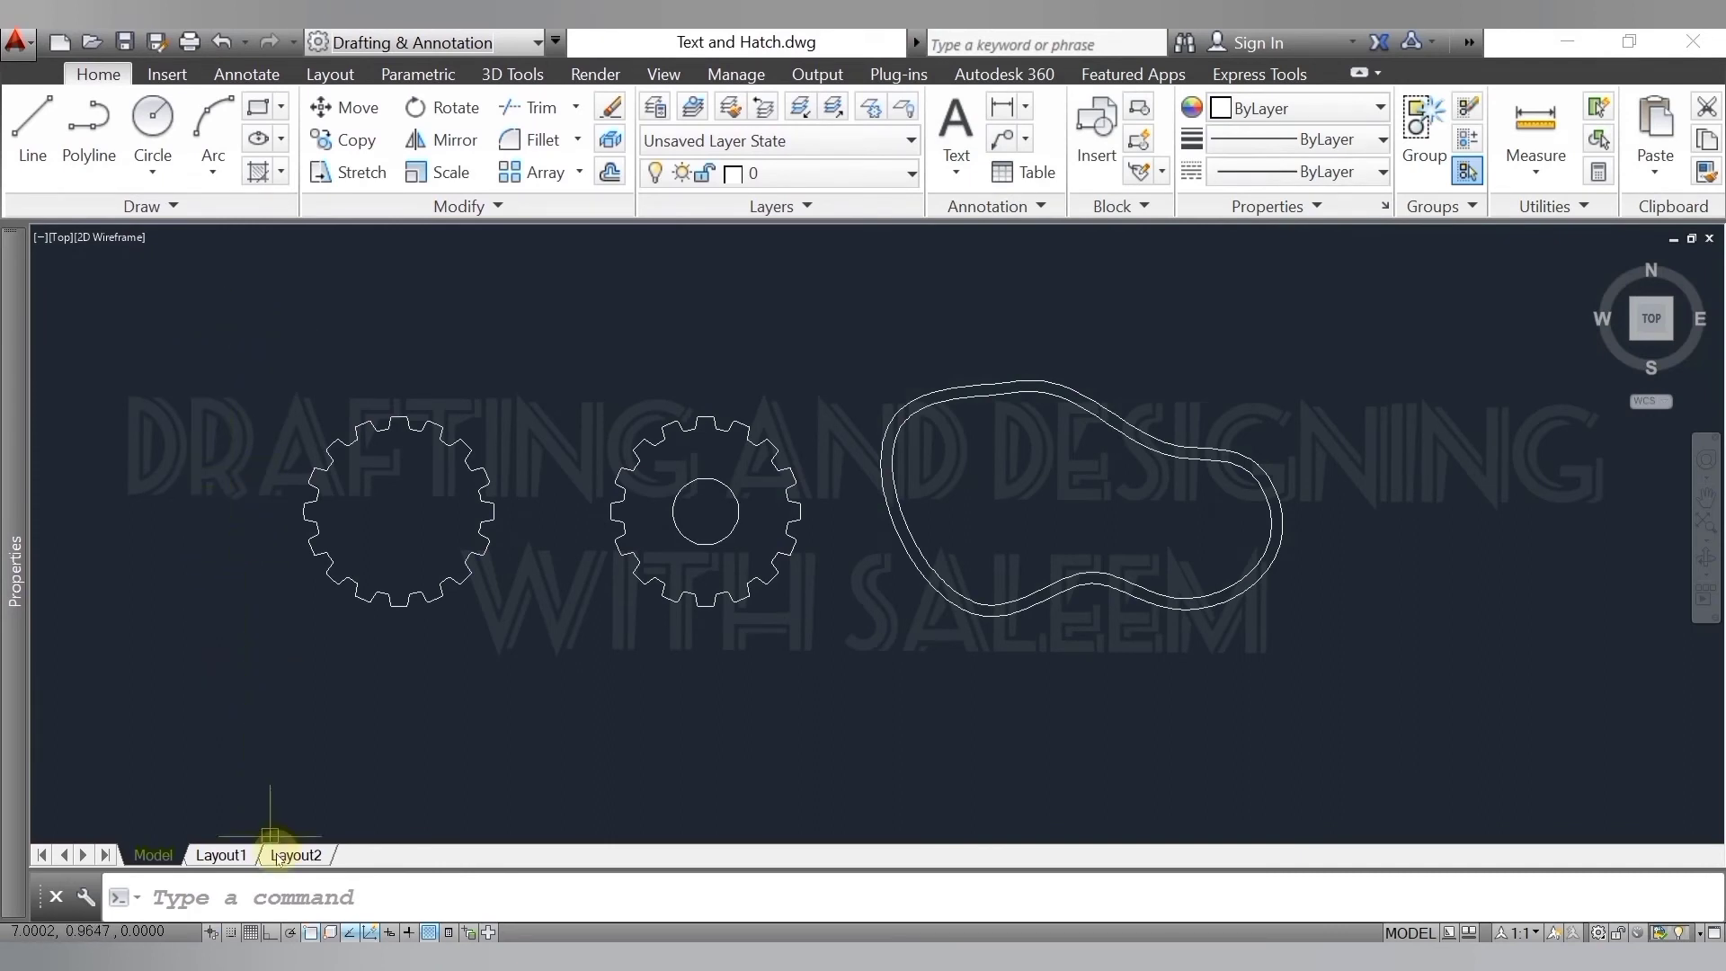
# - Start the Hatch command by entering H at the command line
pyautogui.click(282, 885)
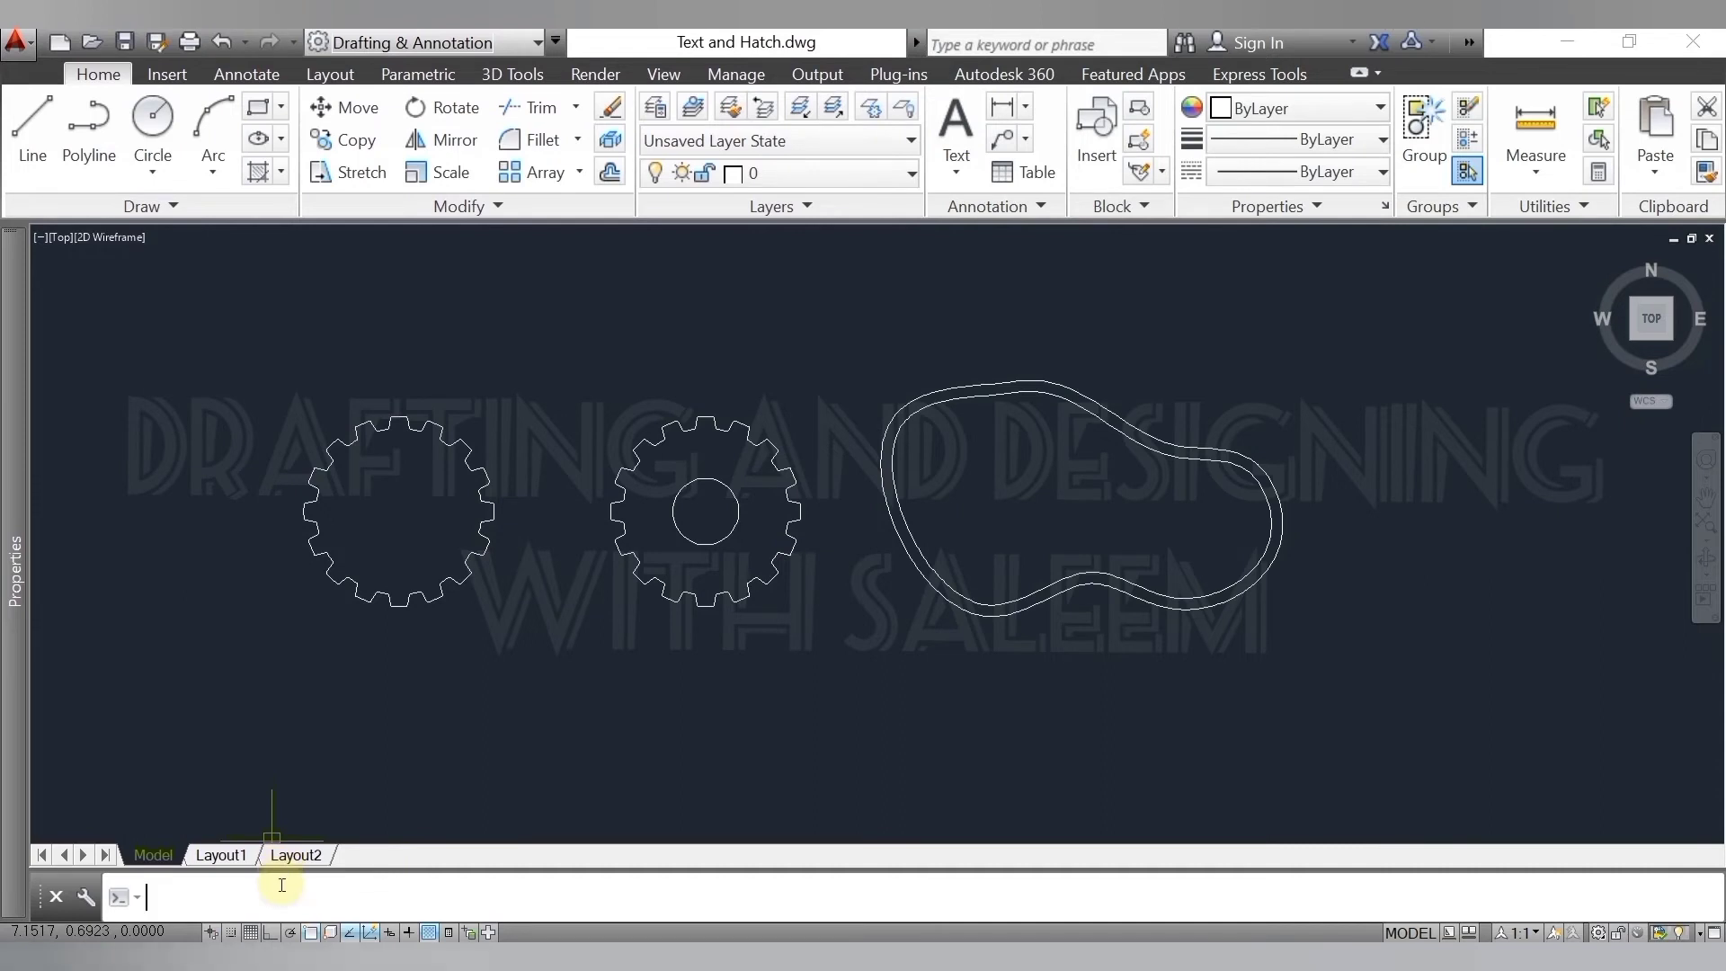
pyautogui.write('H')
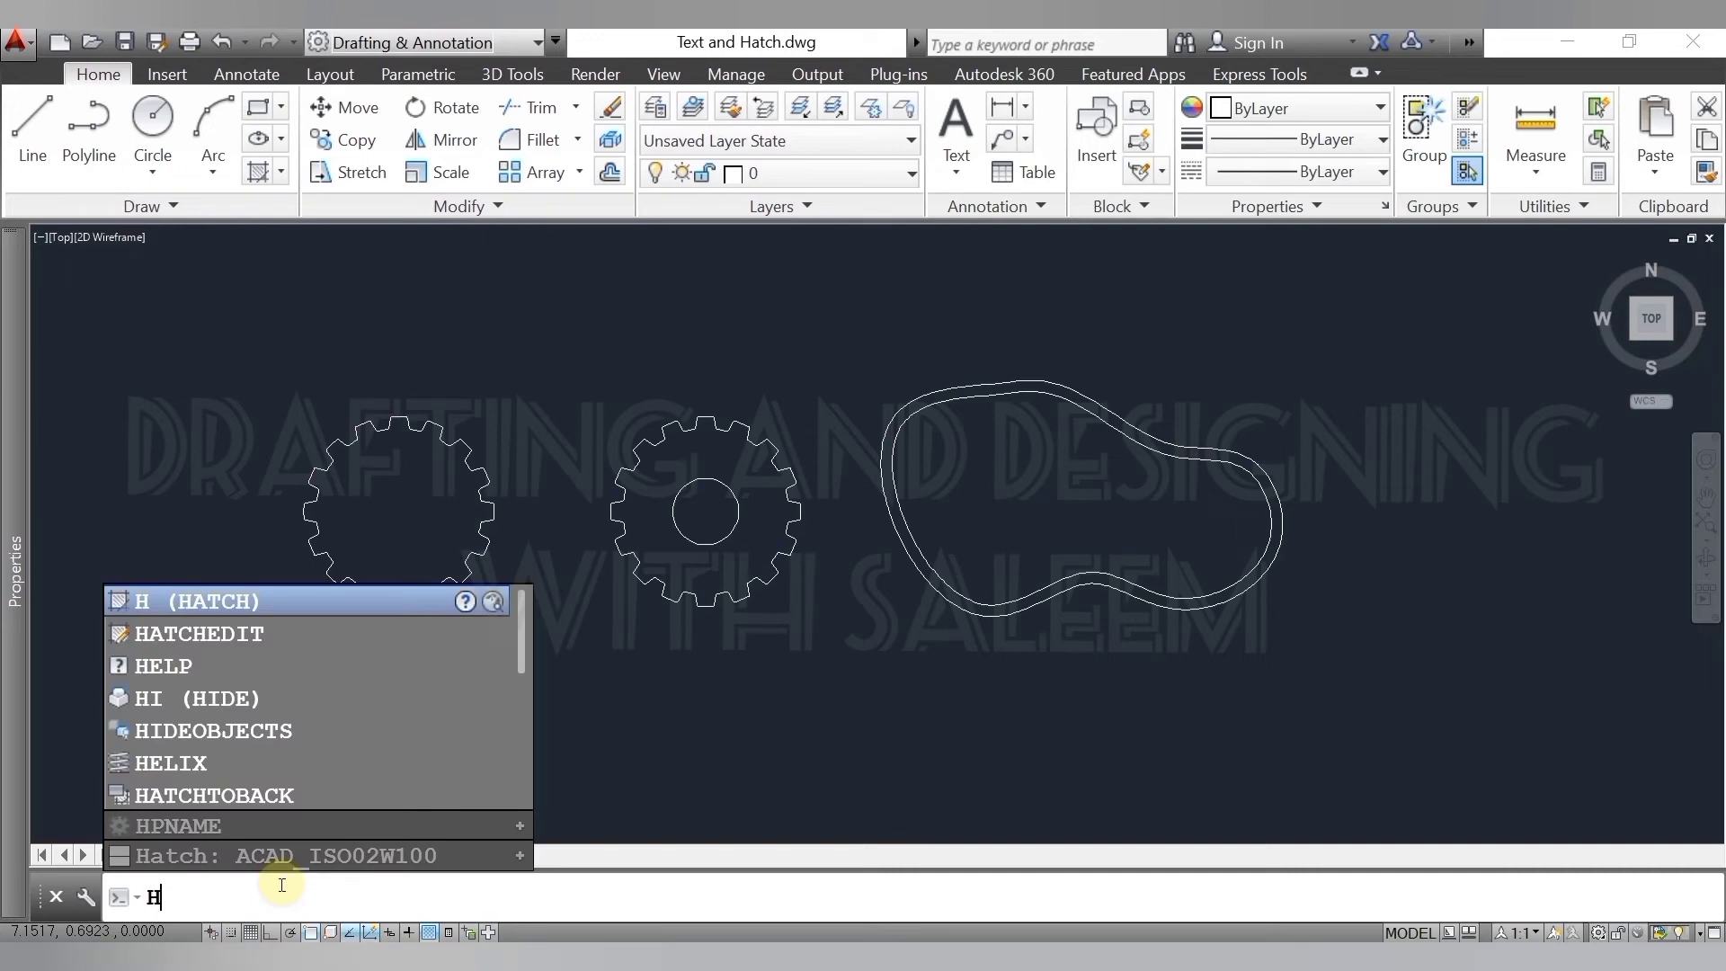
pyautogui.press('Return')
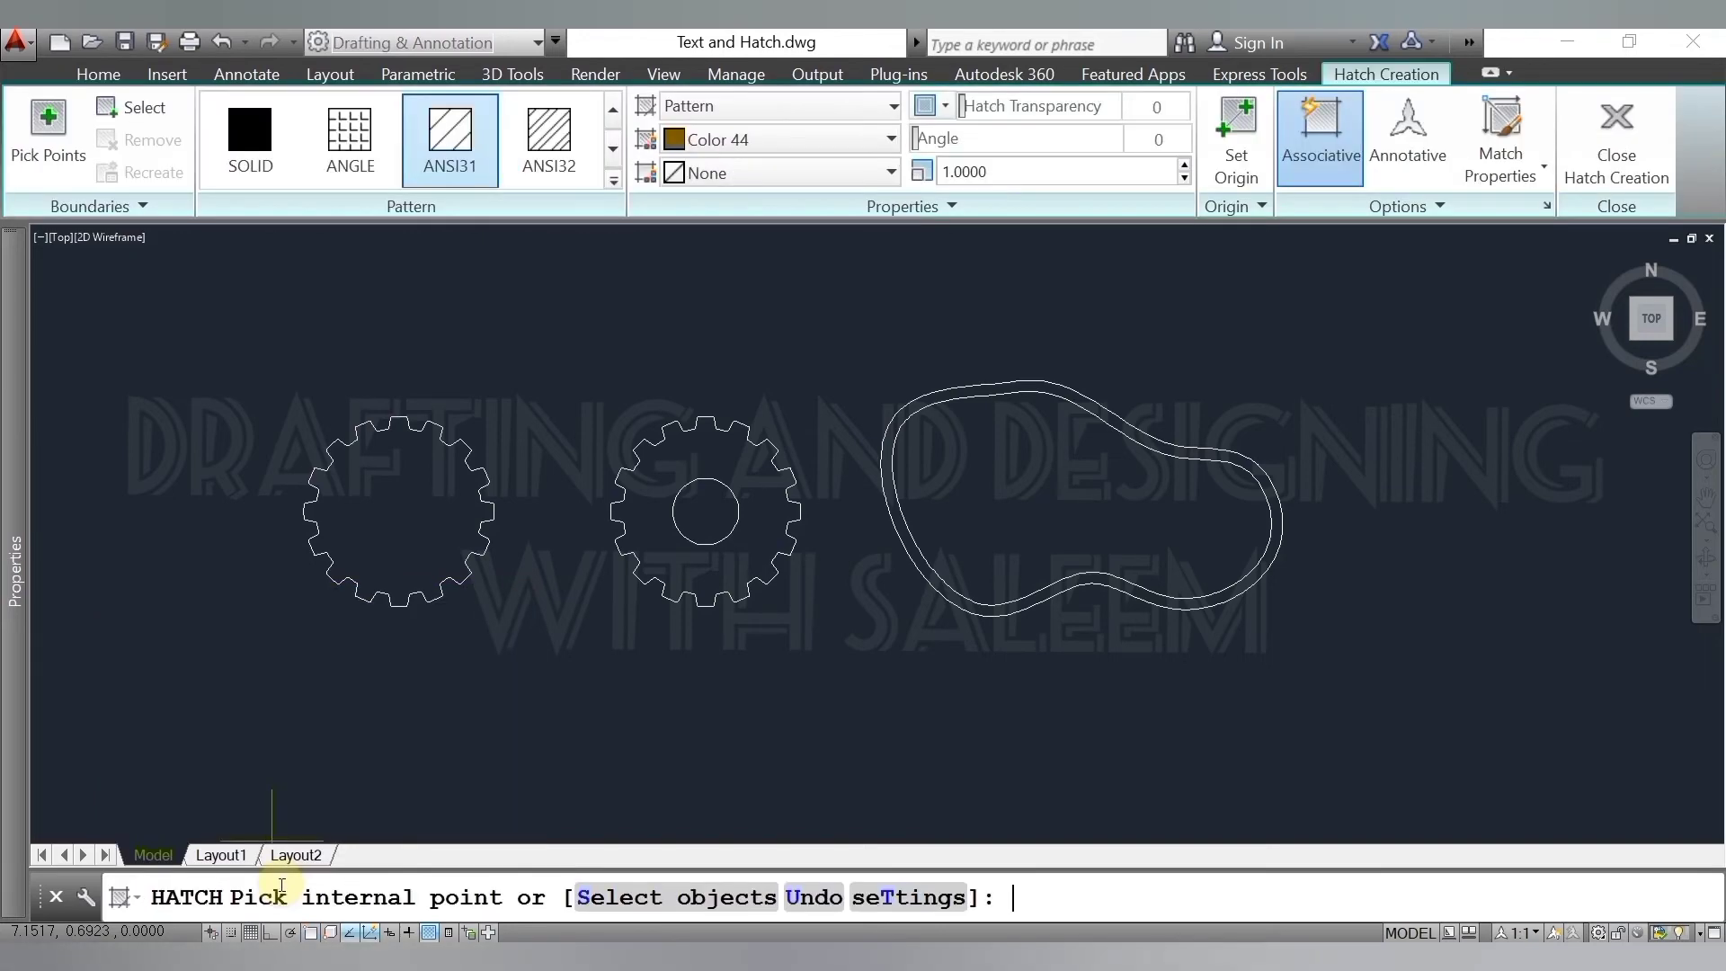
# - Pick inside the left gear and switch its hatch pattern to GOST_GROUND
pyautogui.click(396, 496)
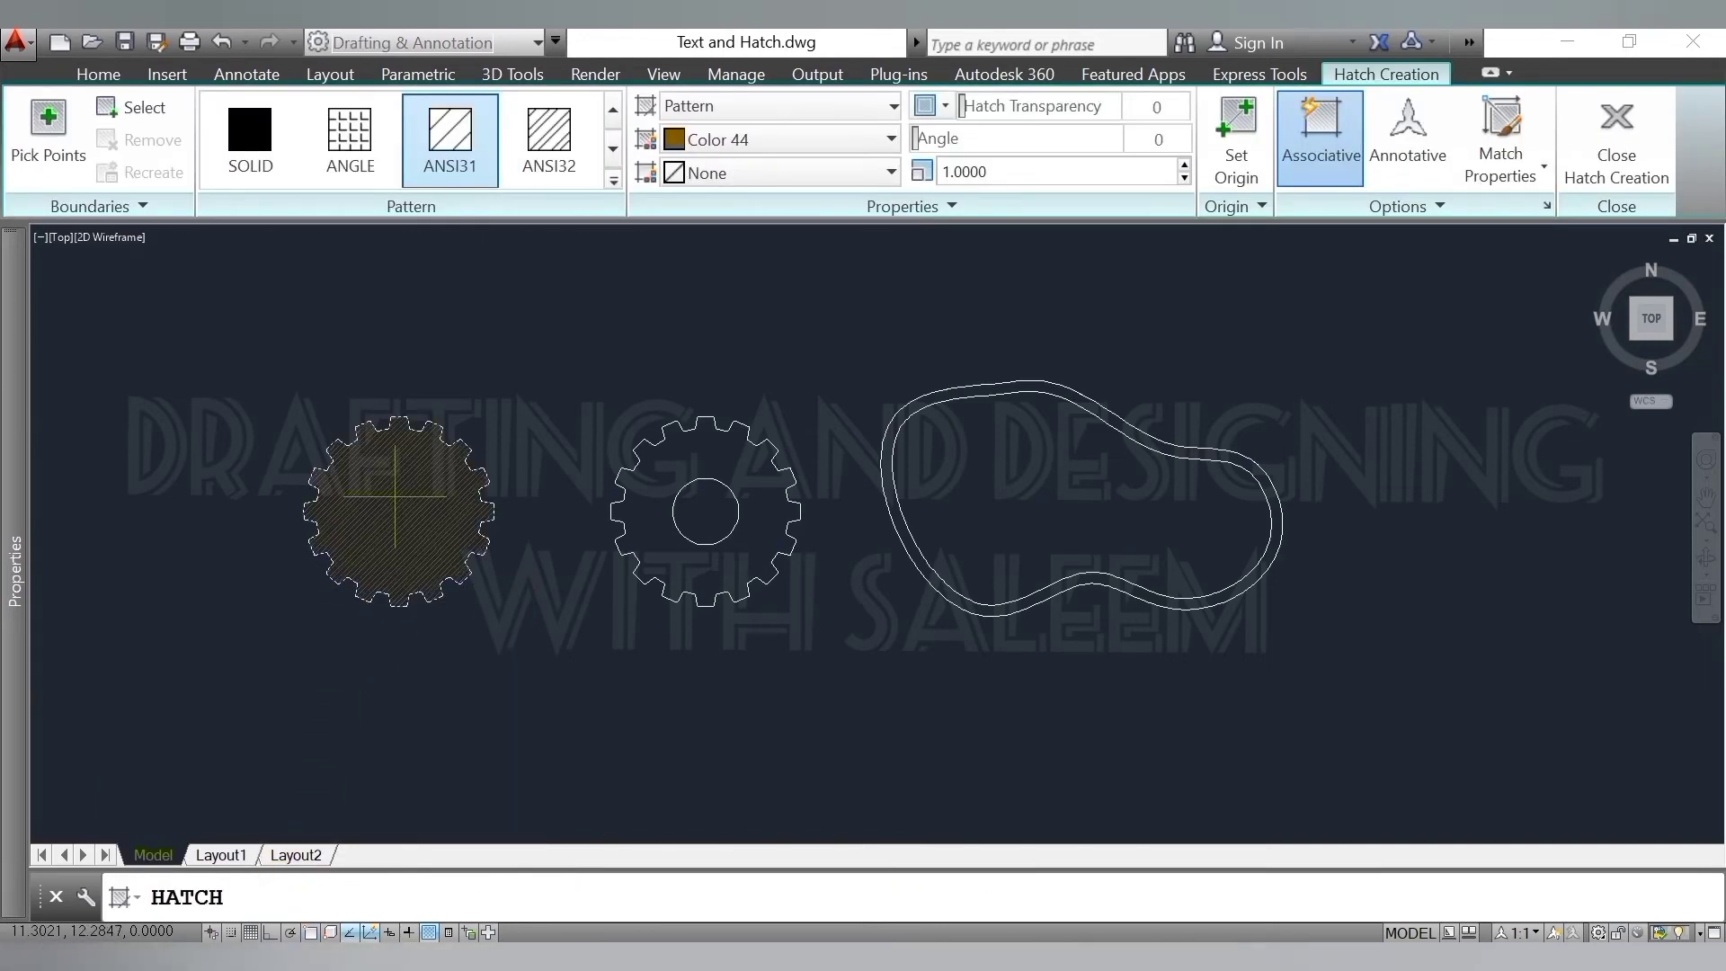
pyautogui.scroll(6, 395, 496)
pyautogui.scroll(-2, 396, 498)
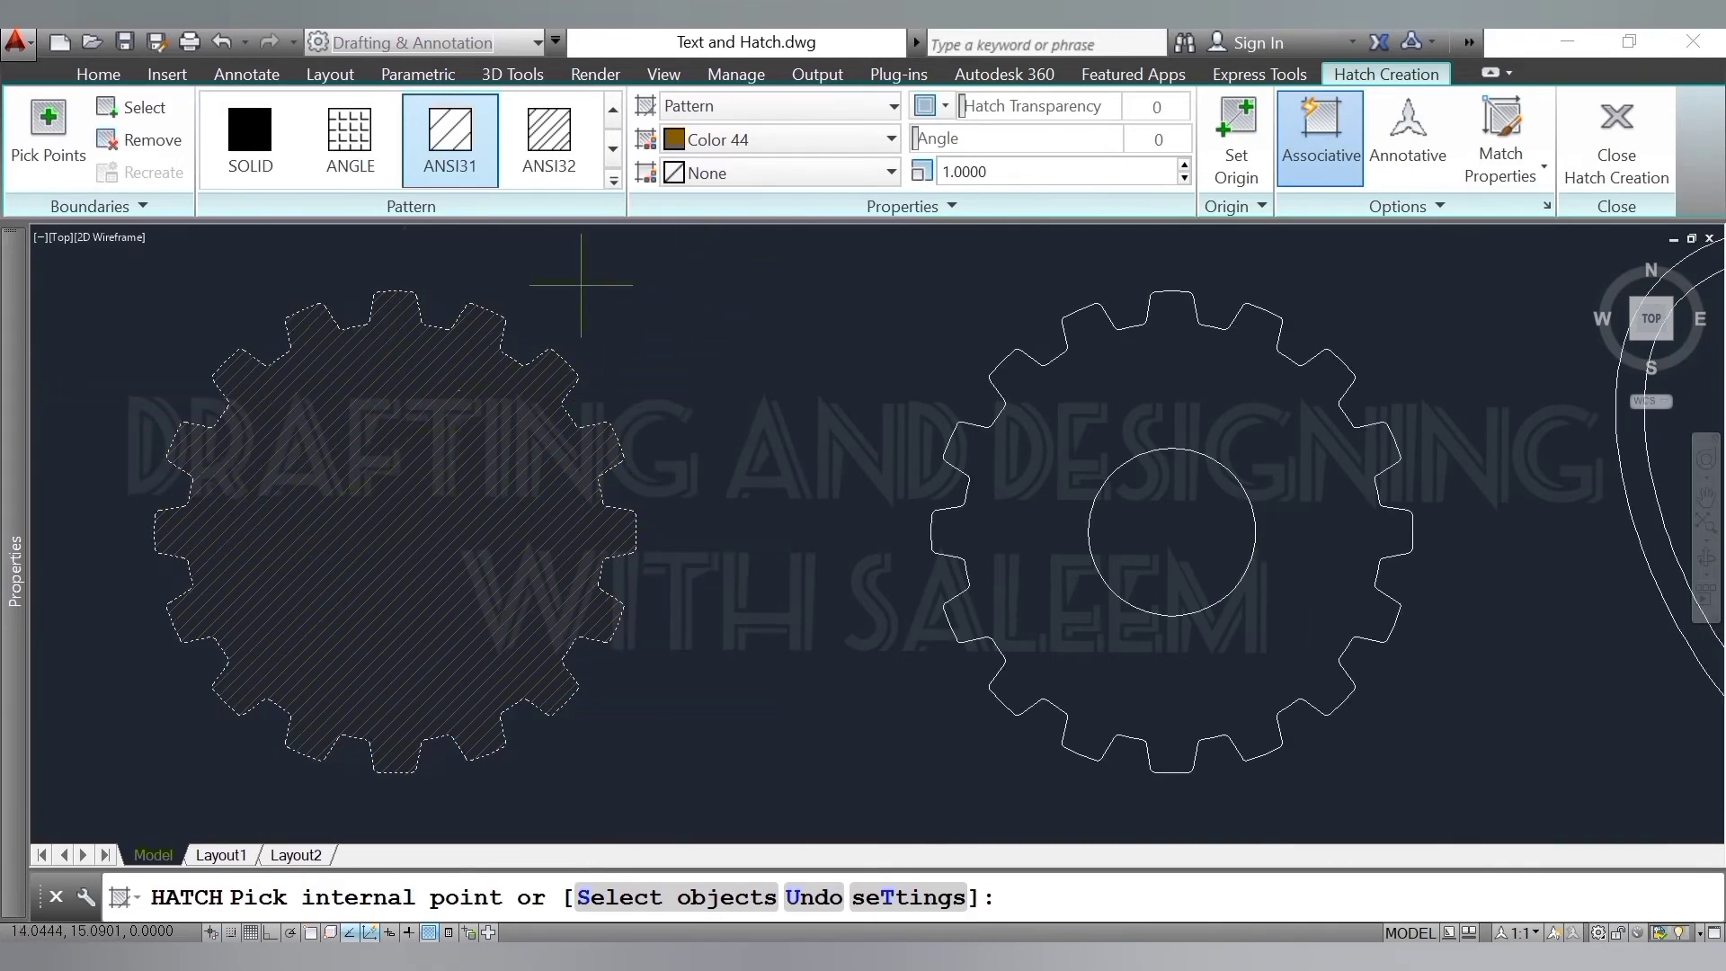
pyautogui.click(613, 180)
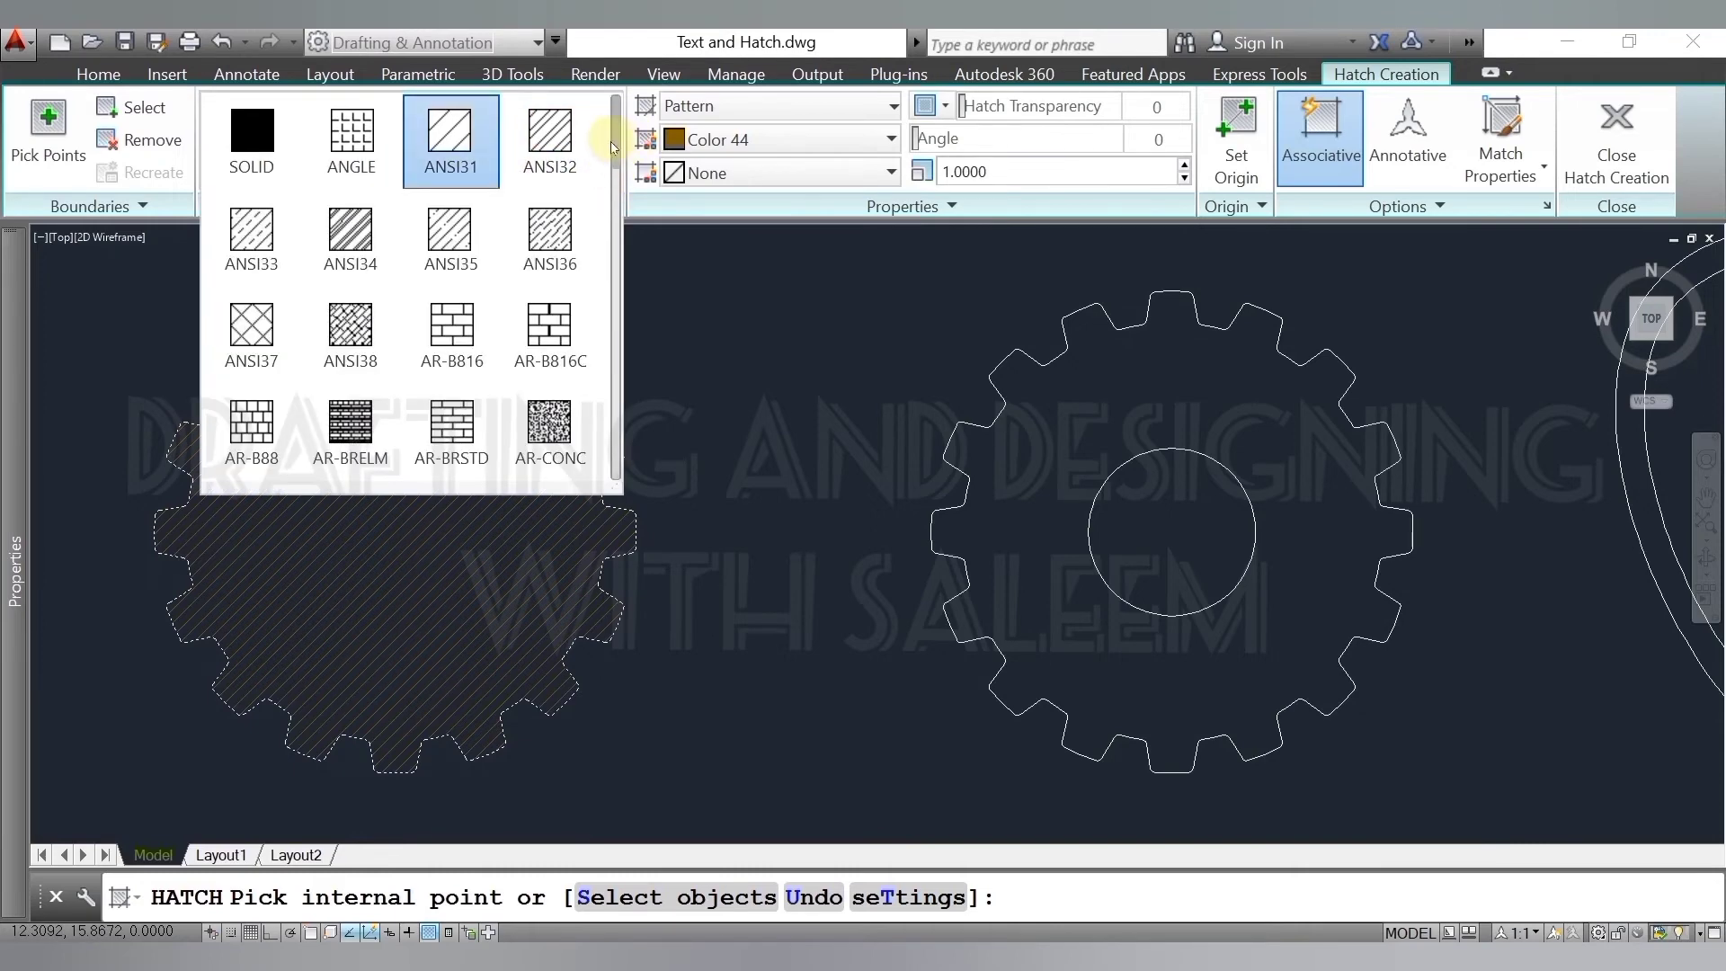
pyautogui.moveTo(618, 146); pyautogui.dragTo(613, 265)
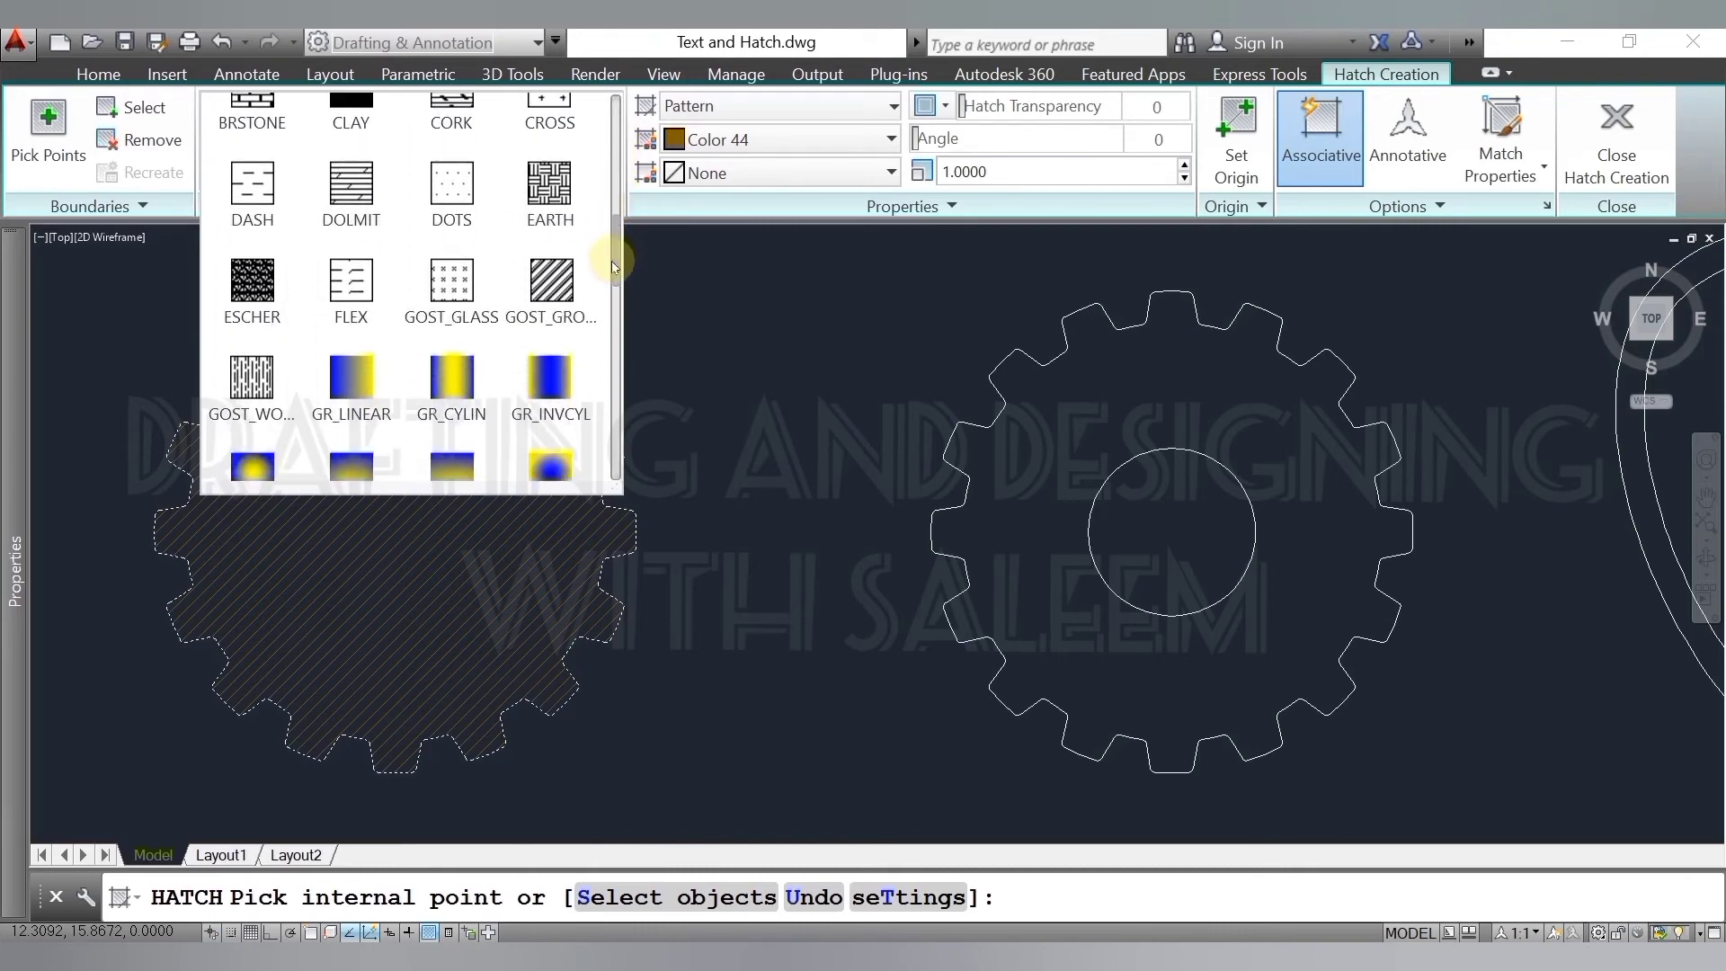
pyautogui.click(550, 281)
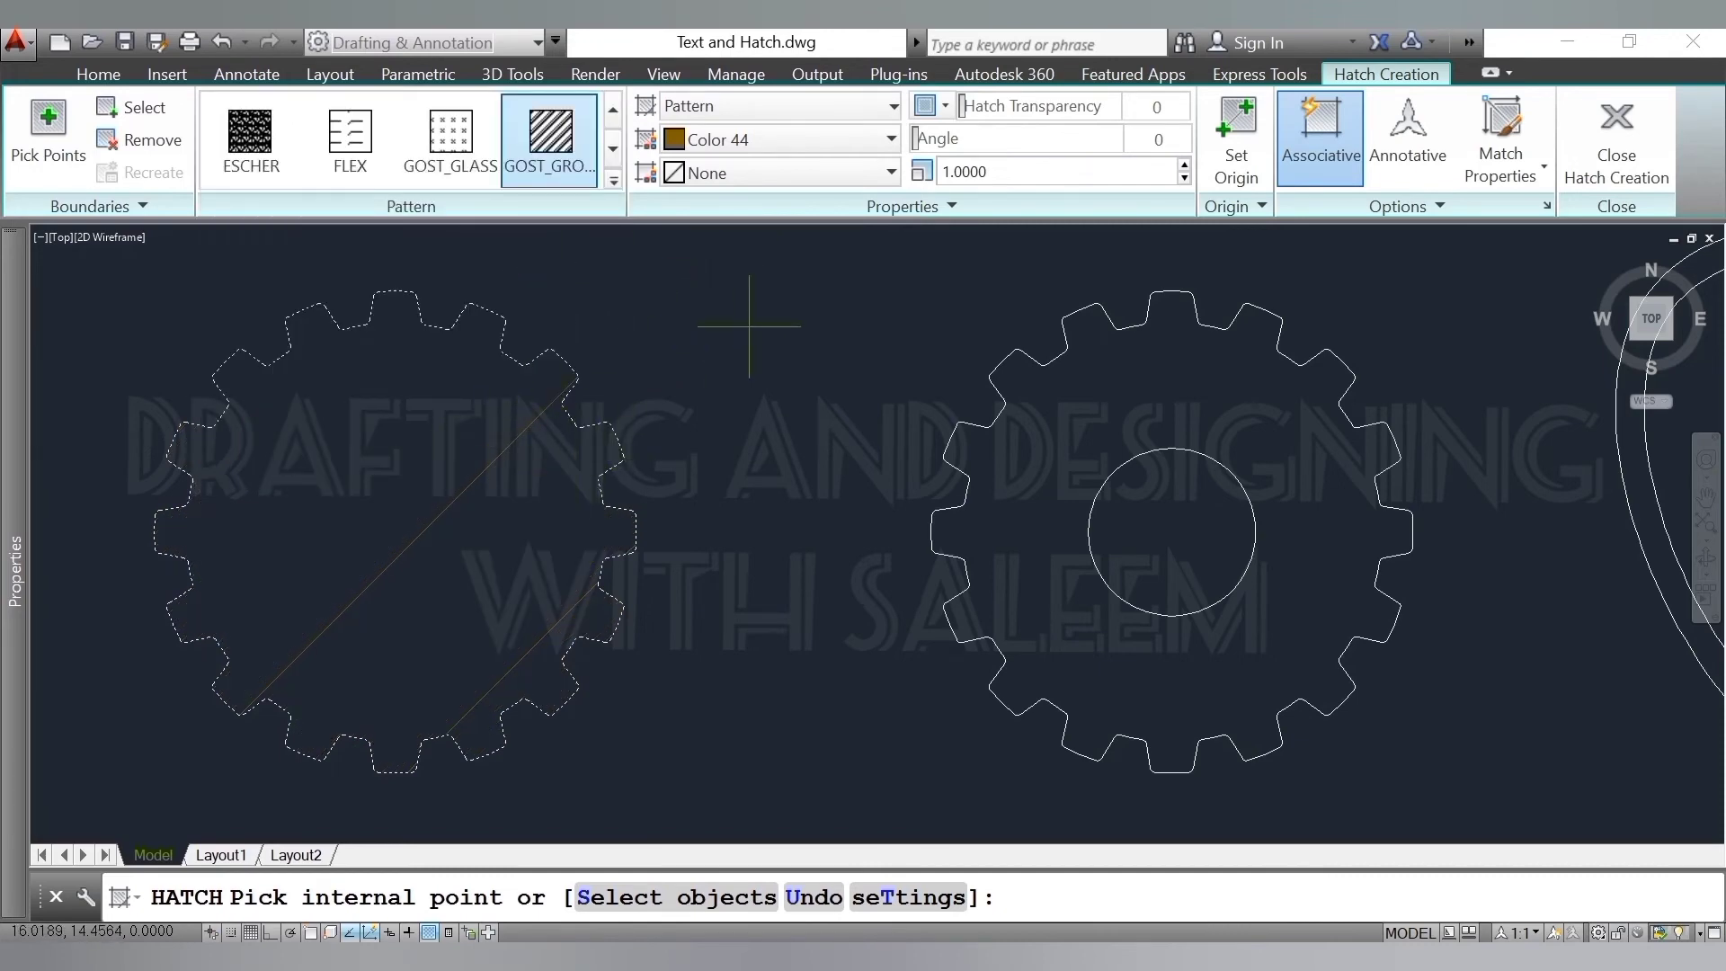
pyautogui.click(1013, 169)
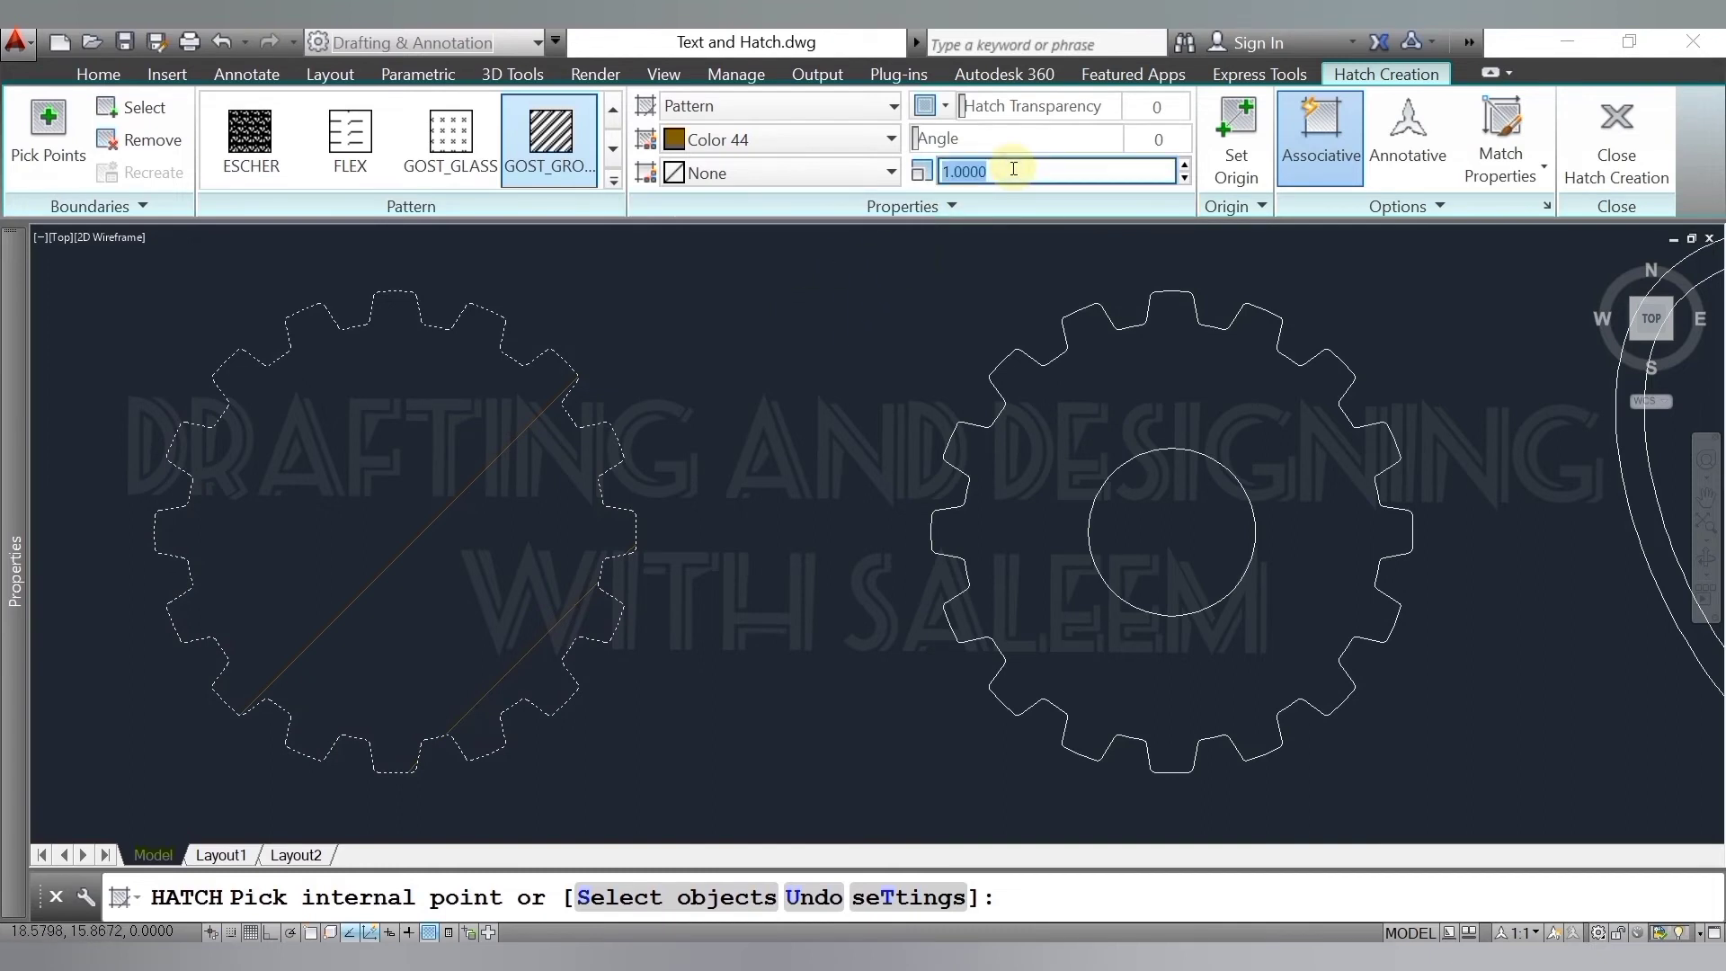
# - Try a GOST_GROUND scale of 0.5, settle on 0.02, and commit the left-gear hatch
pyautogui.press('BackSpace')
pyautogui.write('5')
pyautogui.press('Return')
pyautogui.click(1013, 168)
pyautogui.write('.02')
pyautogui.press('Return')
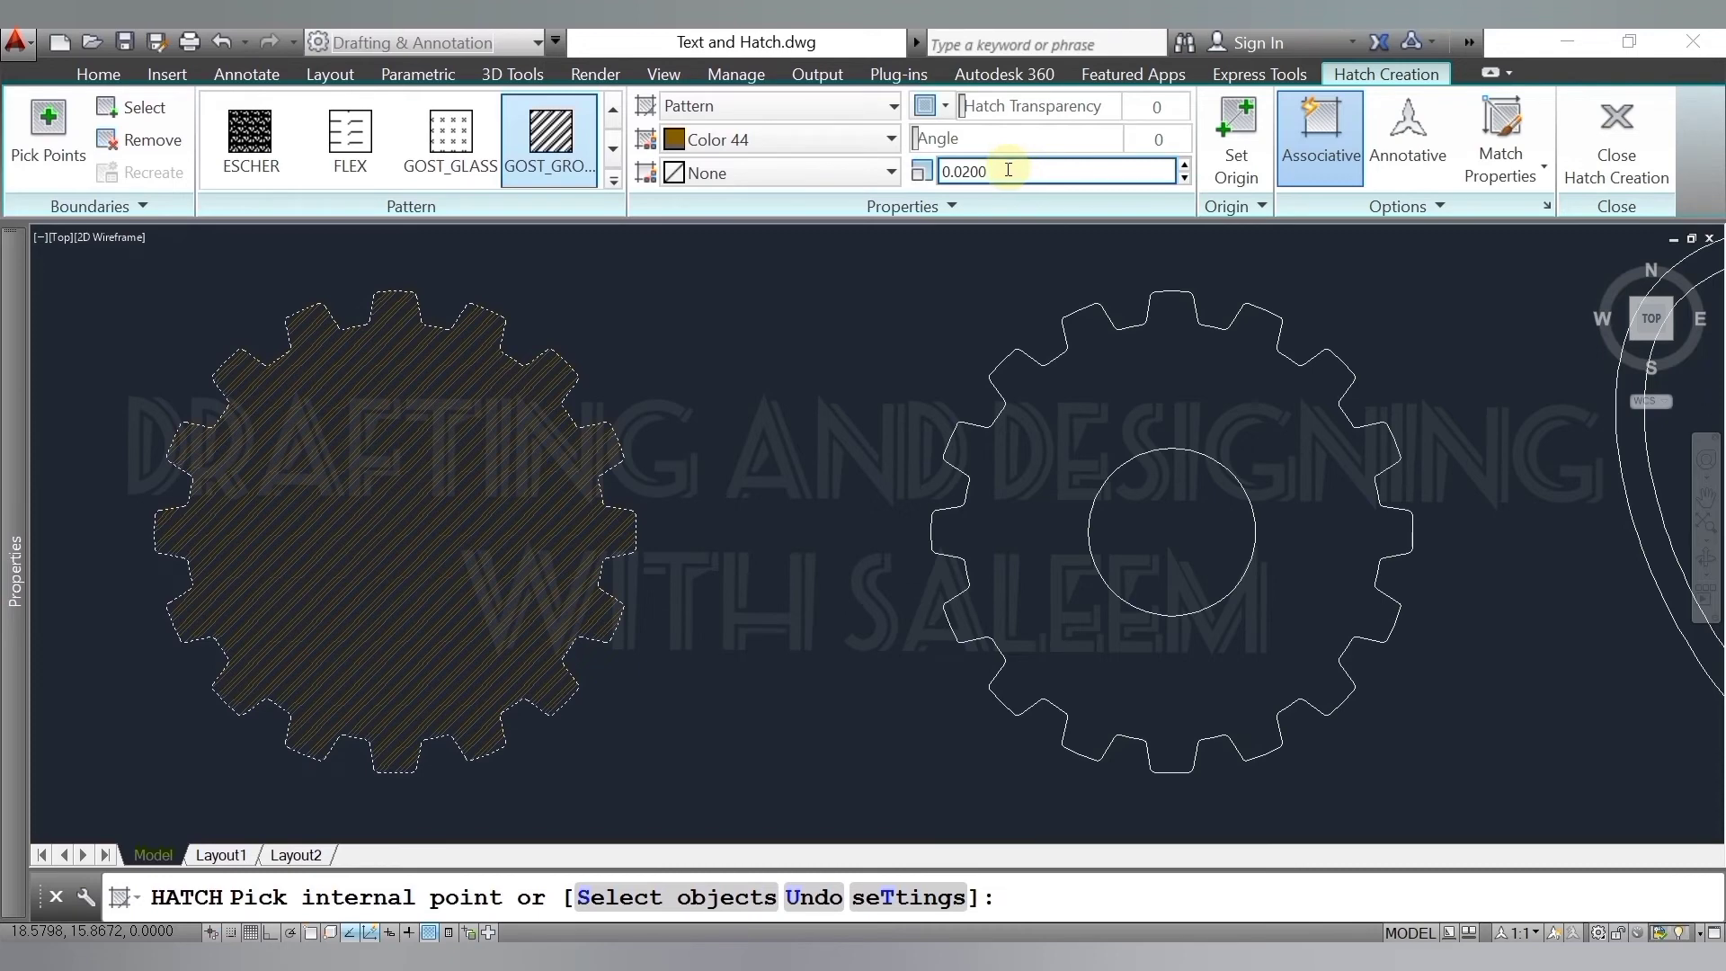
pyautogui.scroll(2, 282, 557)
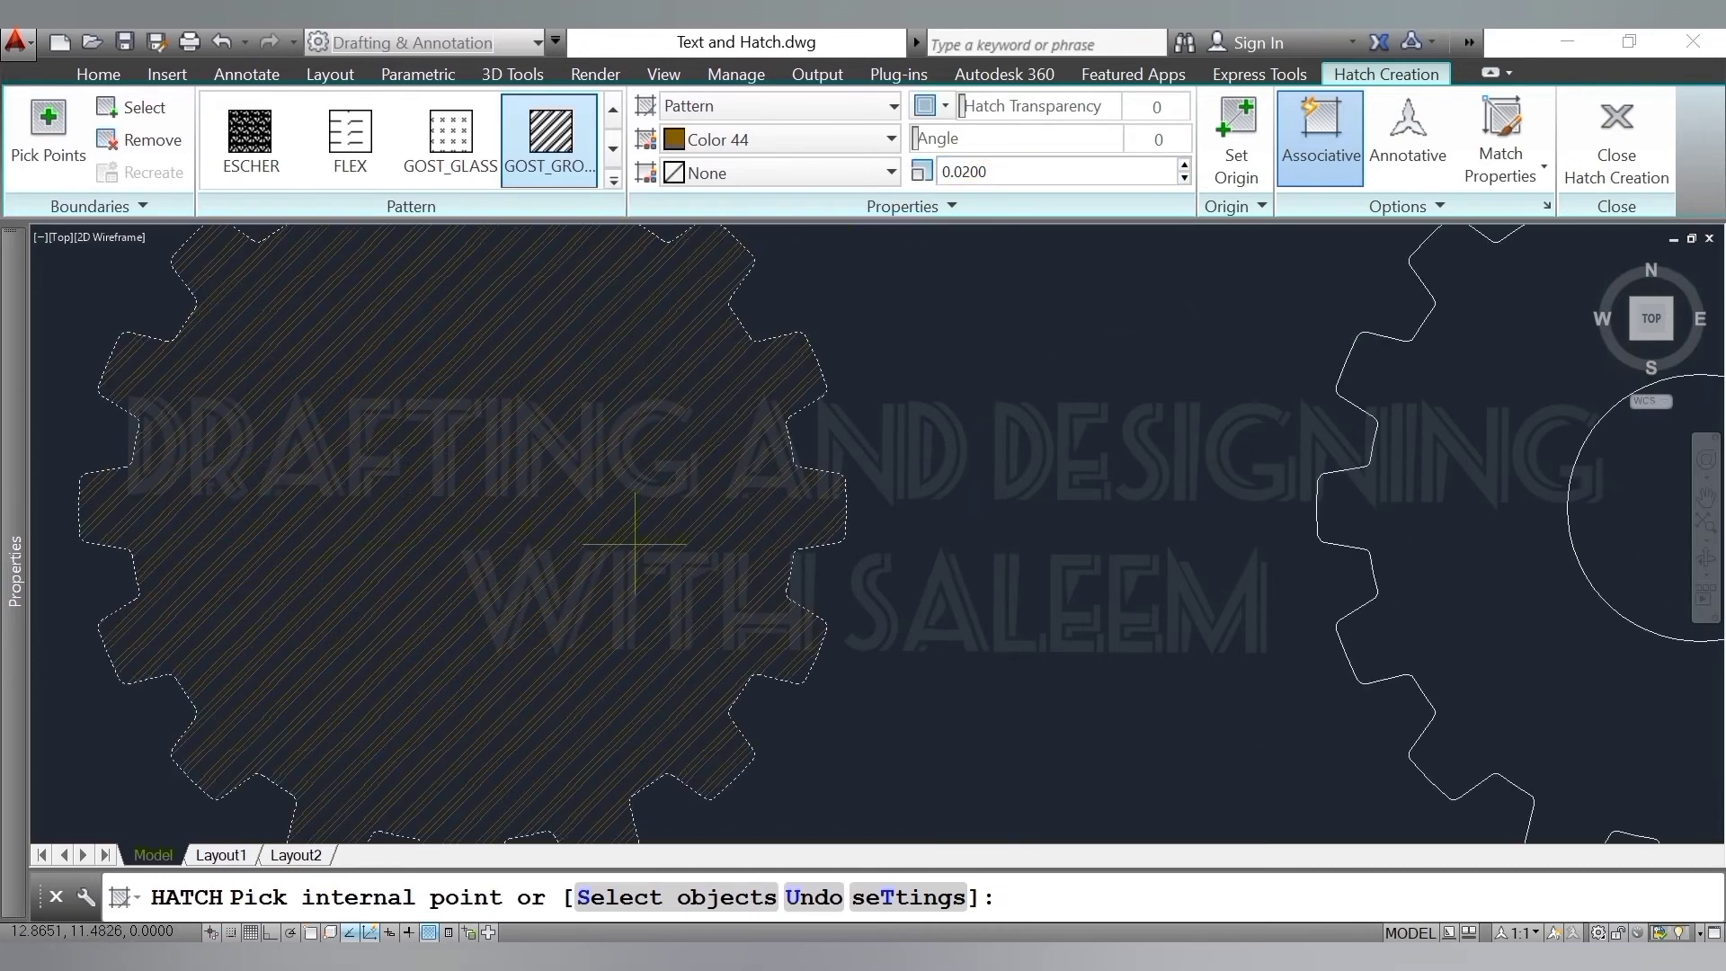
pyautogui.scroll(-2, 635, 543)
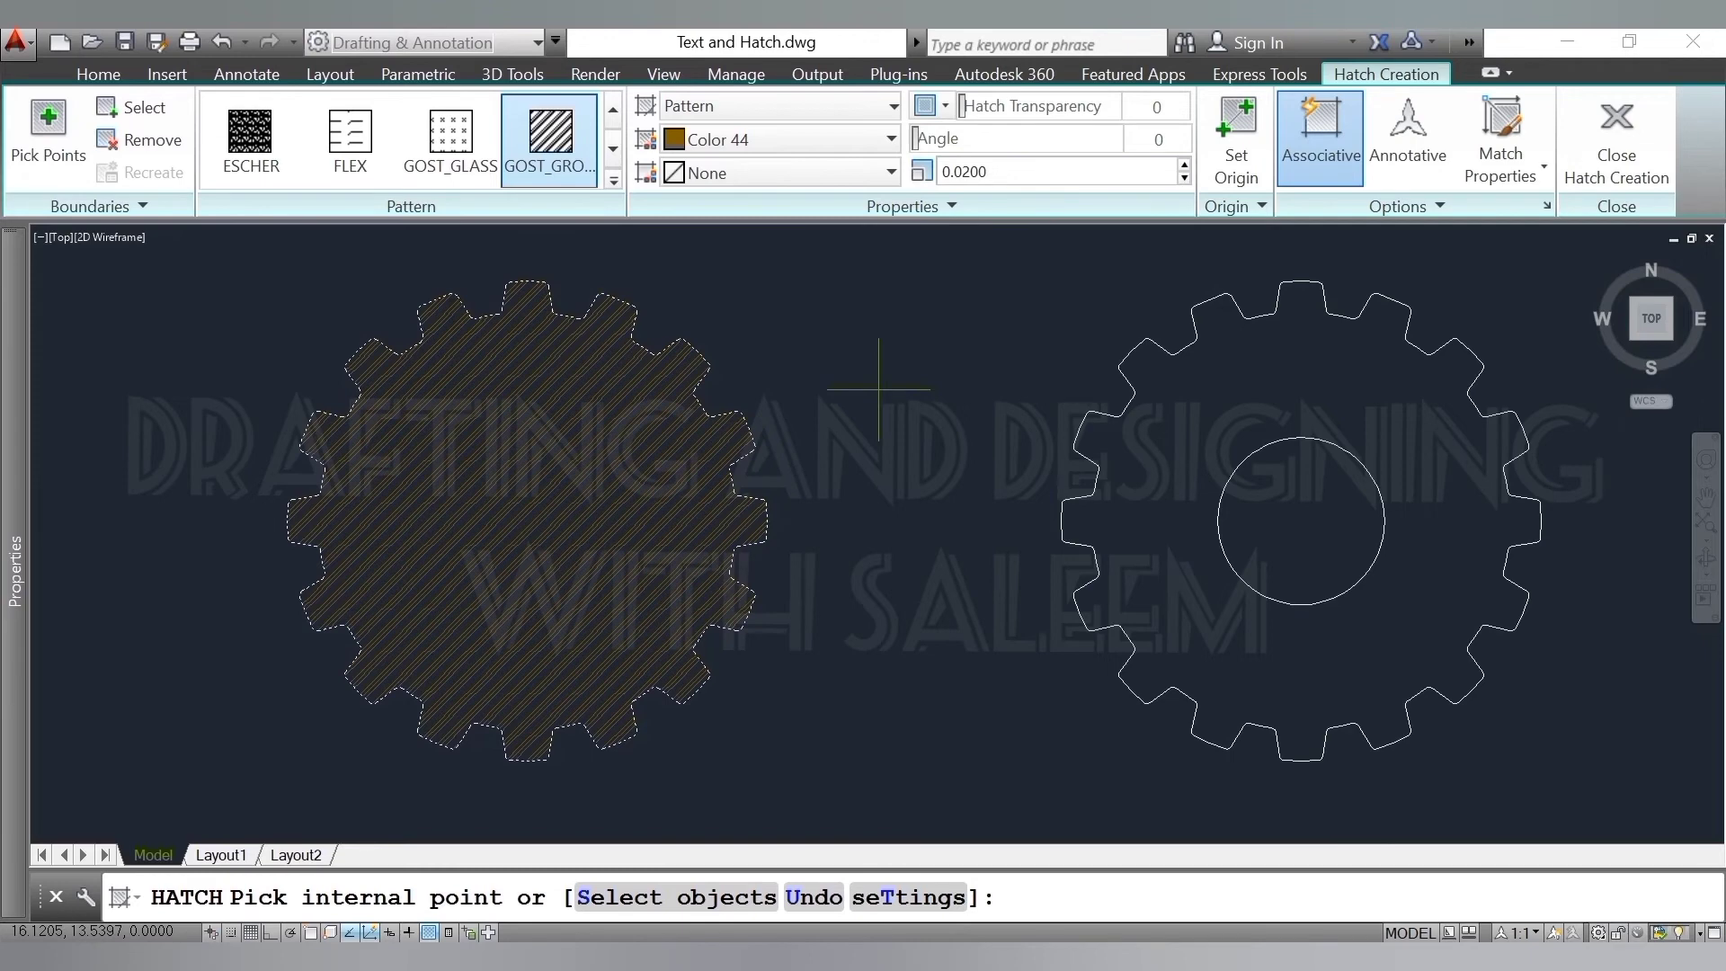
pyautogui.press('Return')
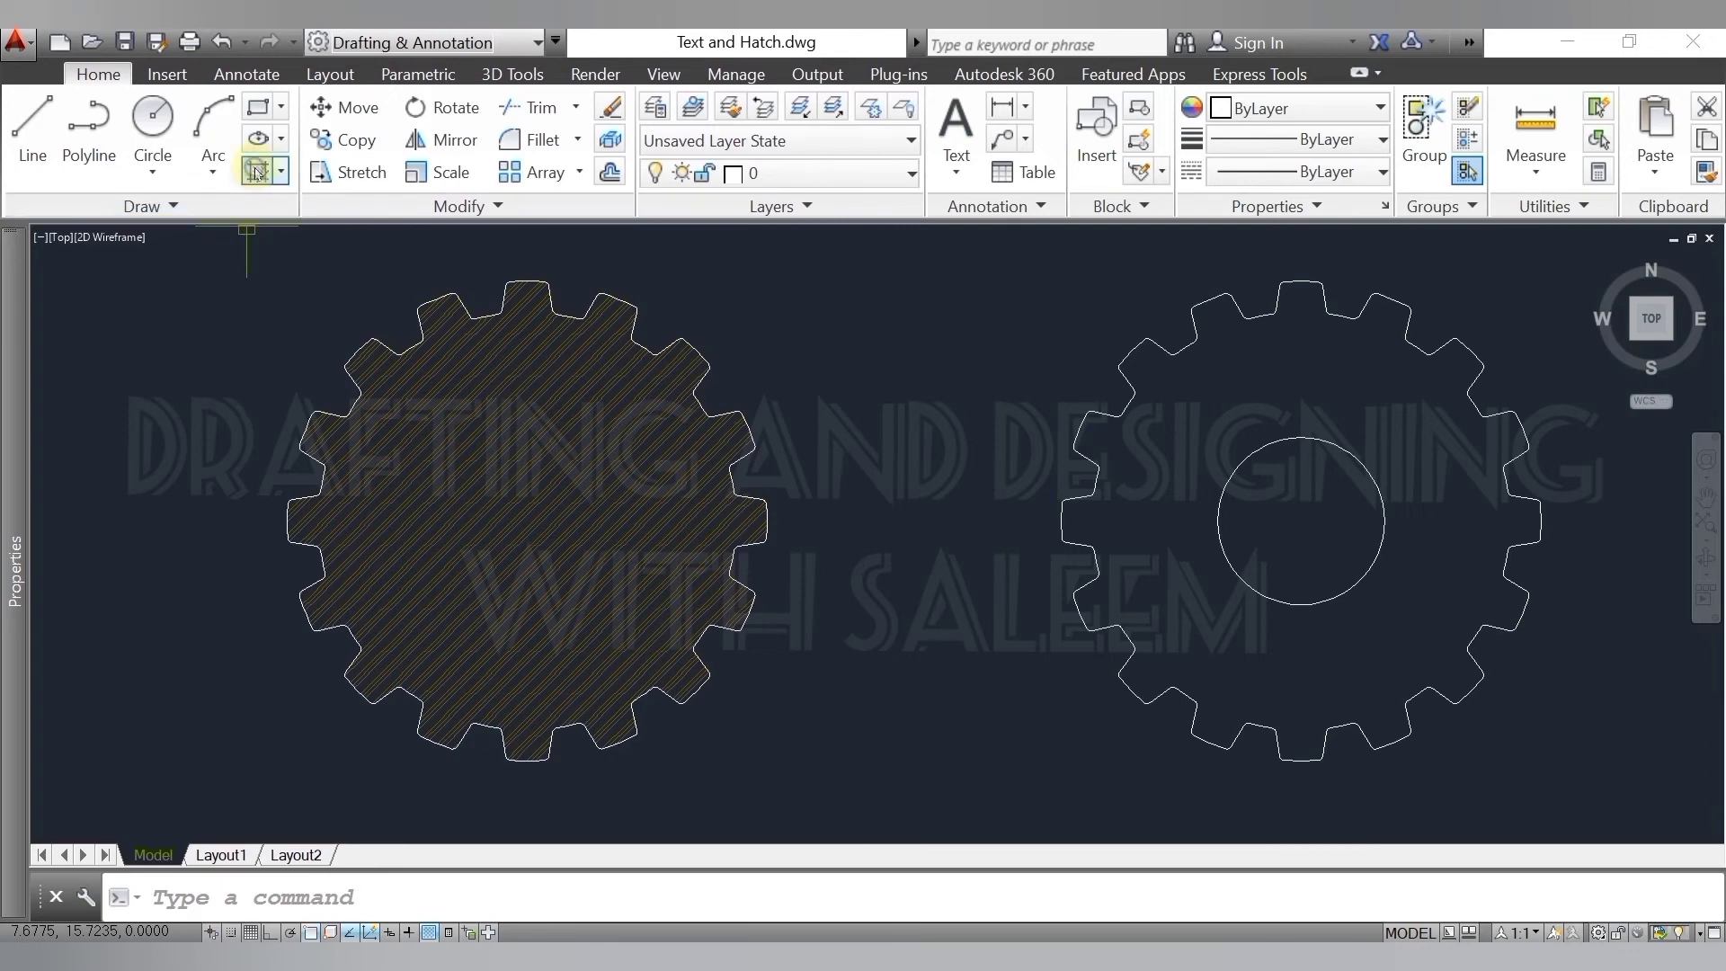
# - Start a new hatch in the centre gear's ring and browse the full pattern gallery
pyautogui.click(257, 171)
pyautogui.scroll(2, 1627, 530)
pyautogui.scroll(-2, 931, 519)
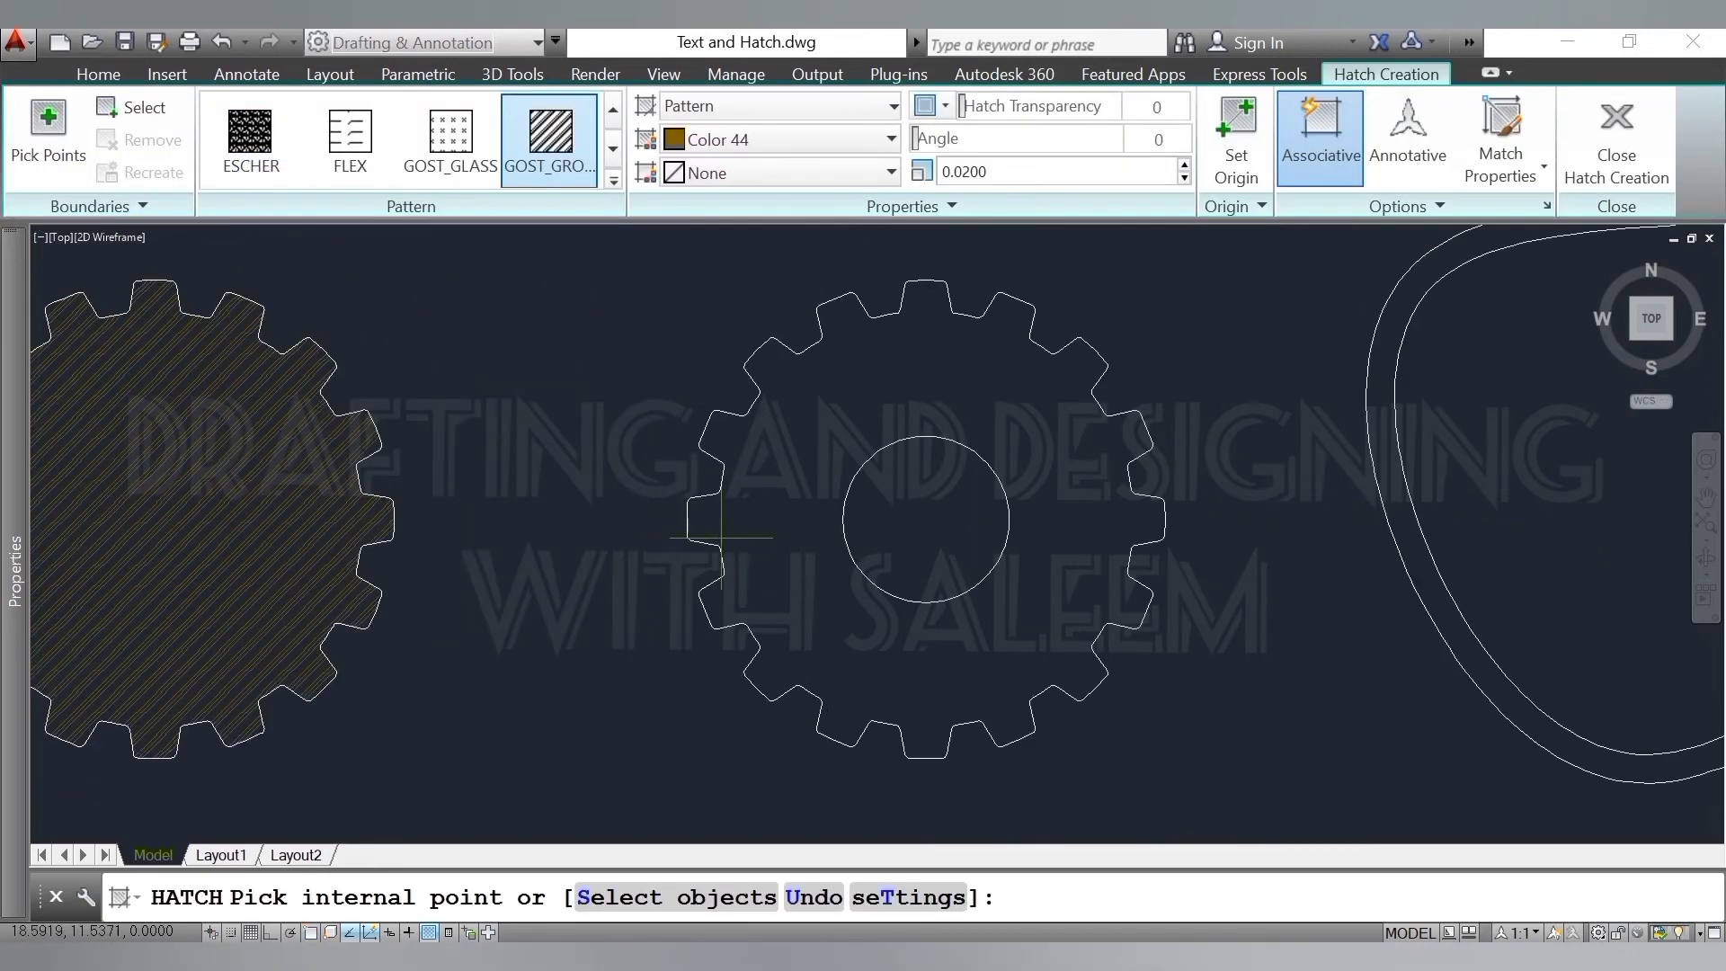
pyautogui.click(962, 378)
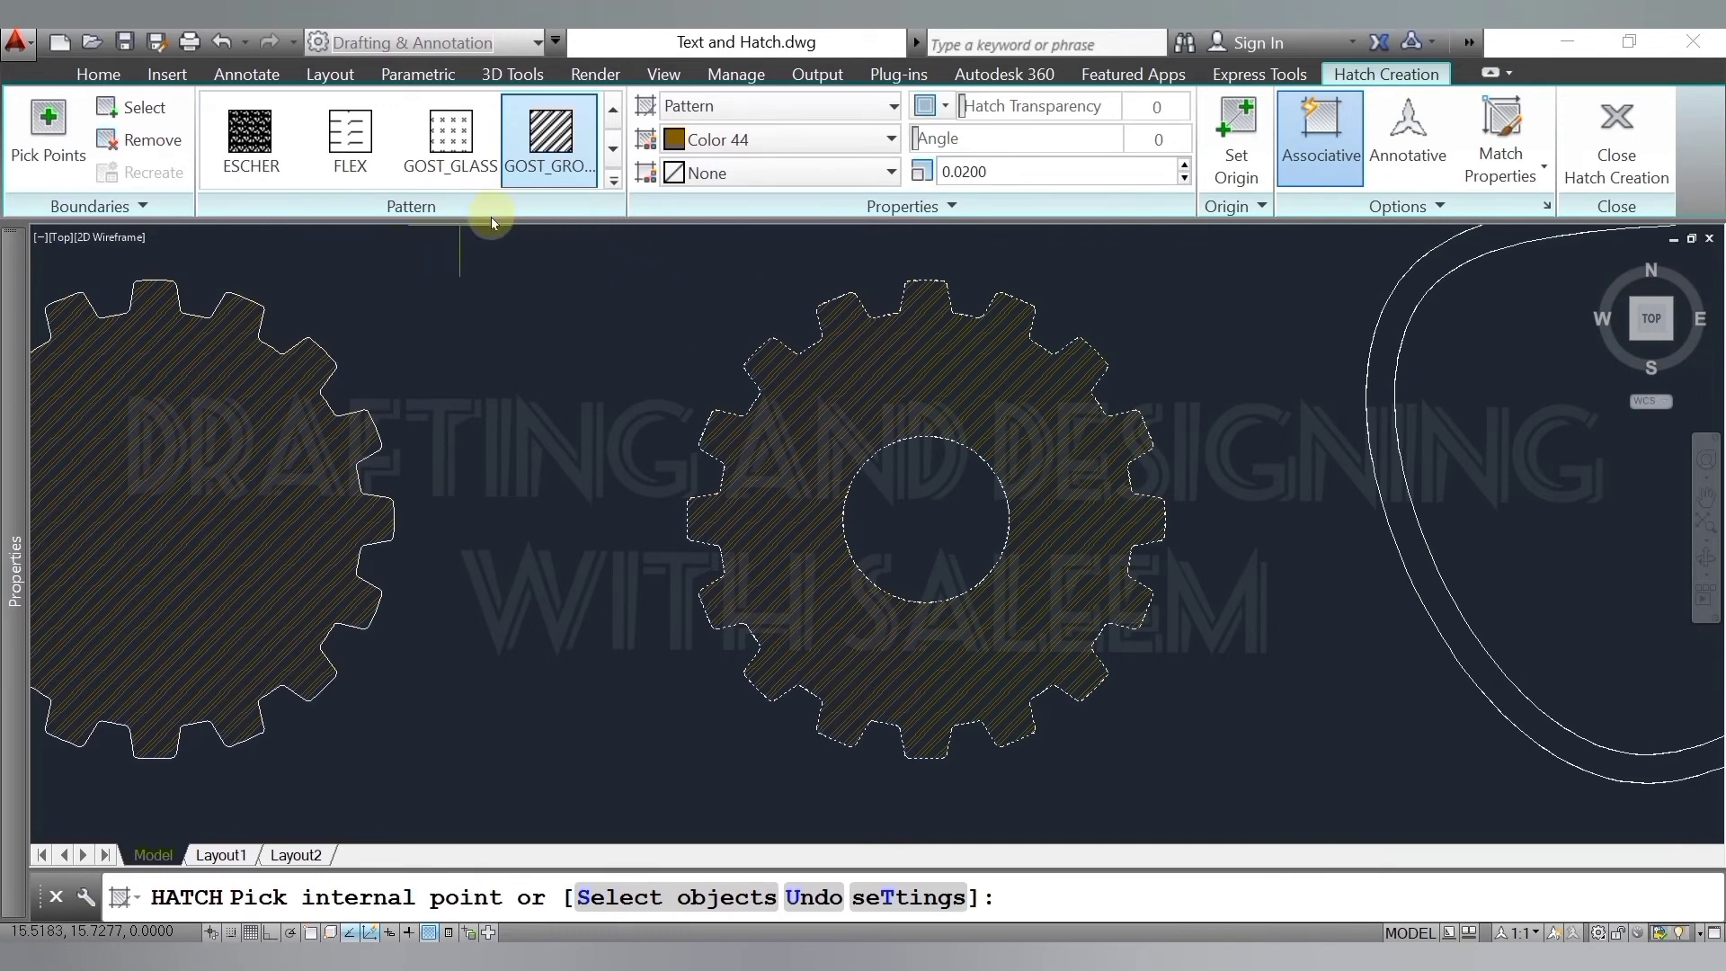
pyautogui.click(614, 182)
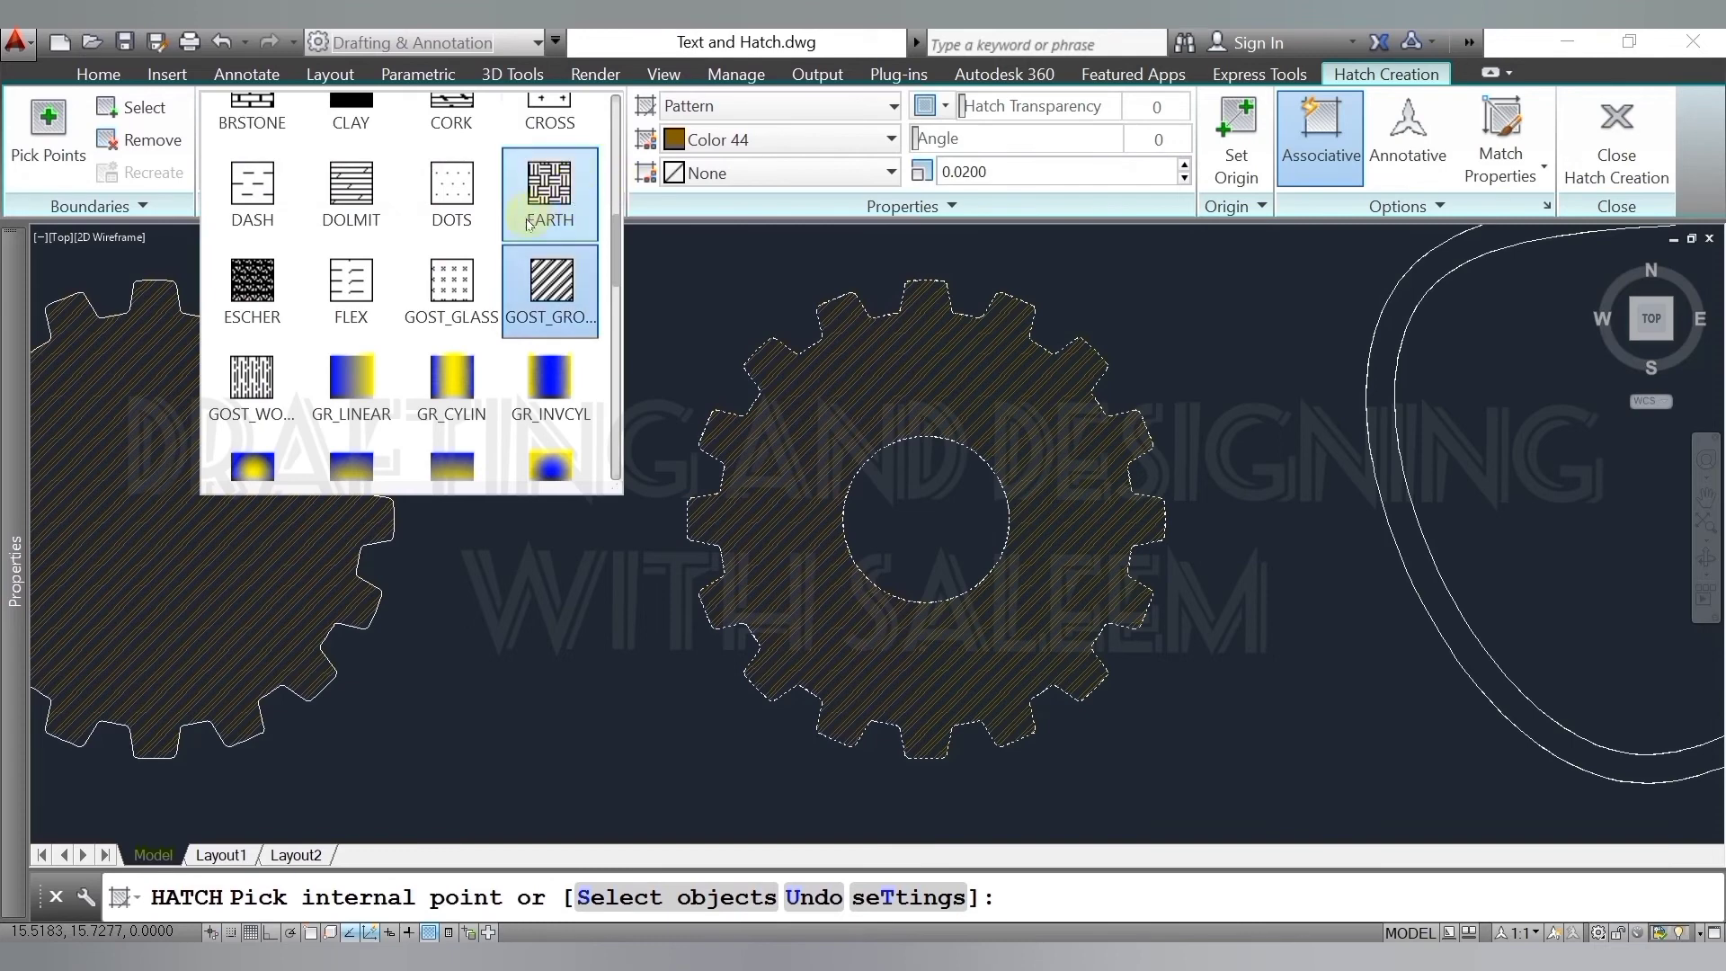
pyautogui.scroll(-2, 459, 255)
pyautogui.scroll(-1, 459, 254)
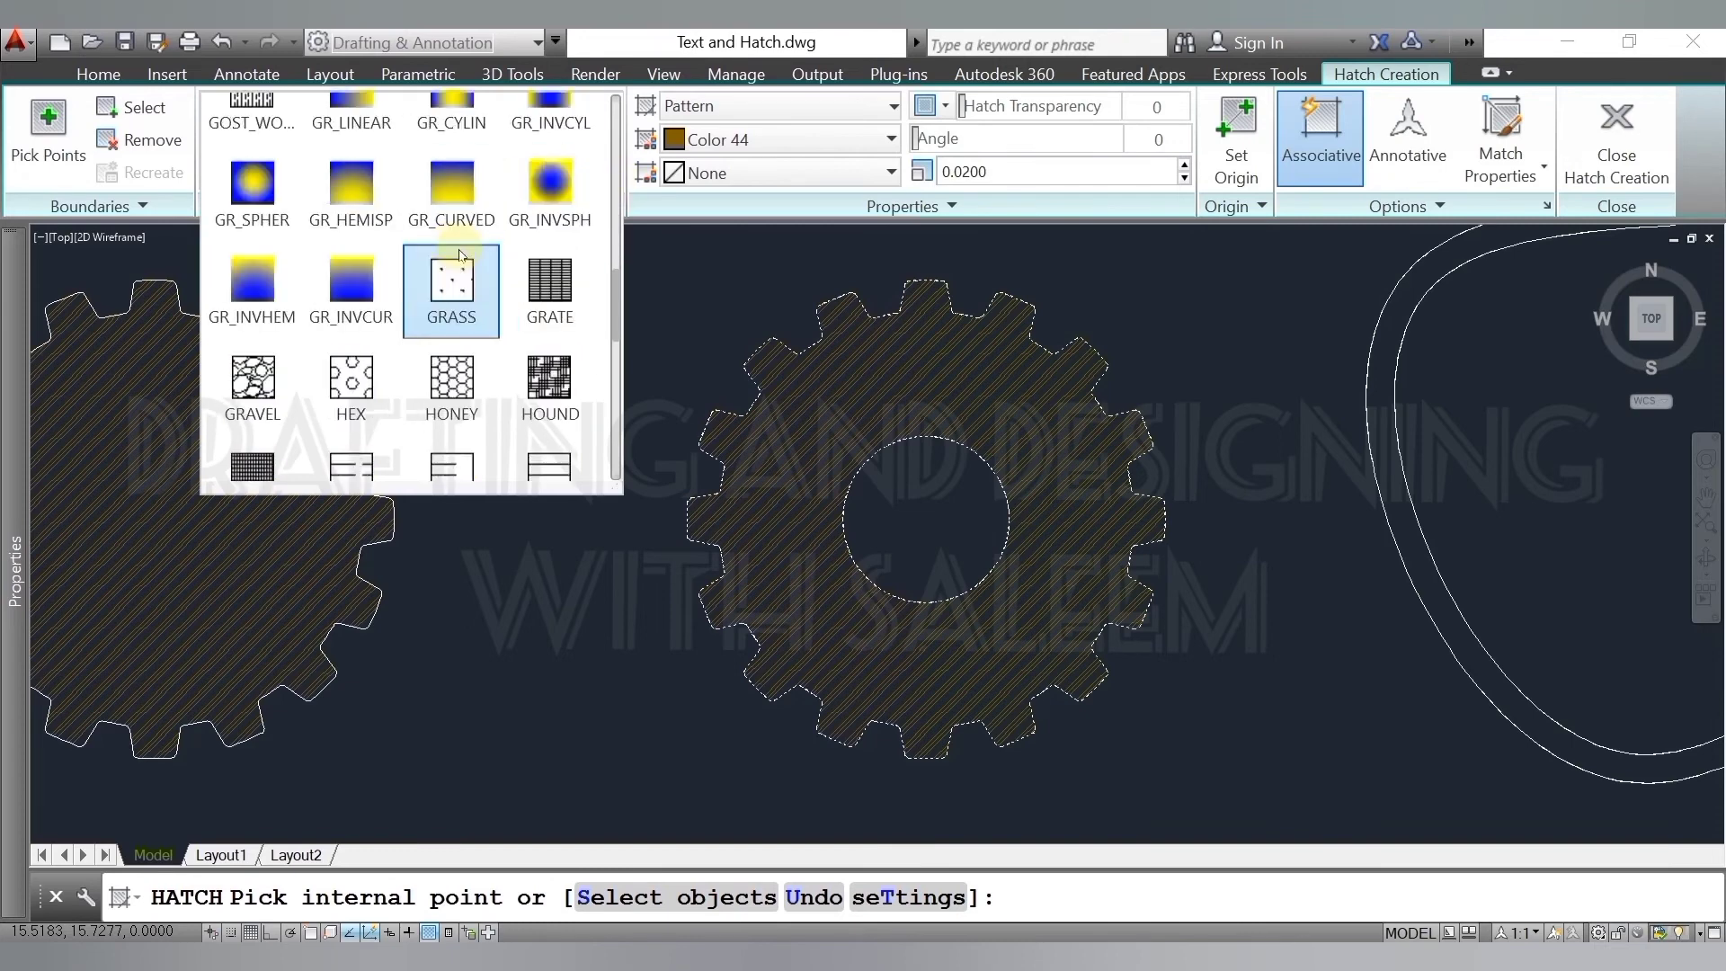
pyautogui.scroll(-2, 459, 255)
pyautogui.scroll(-1, 459, 255)
pyautogui.scroll(-2, 460, 254)
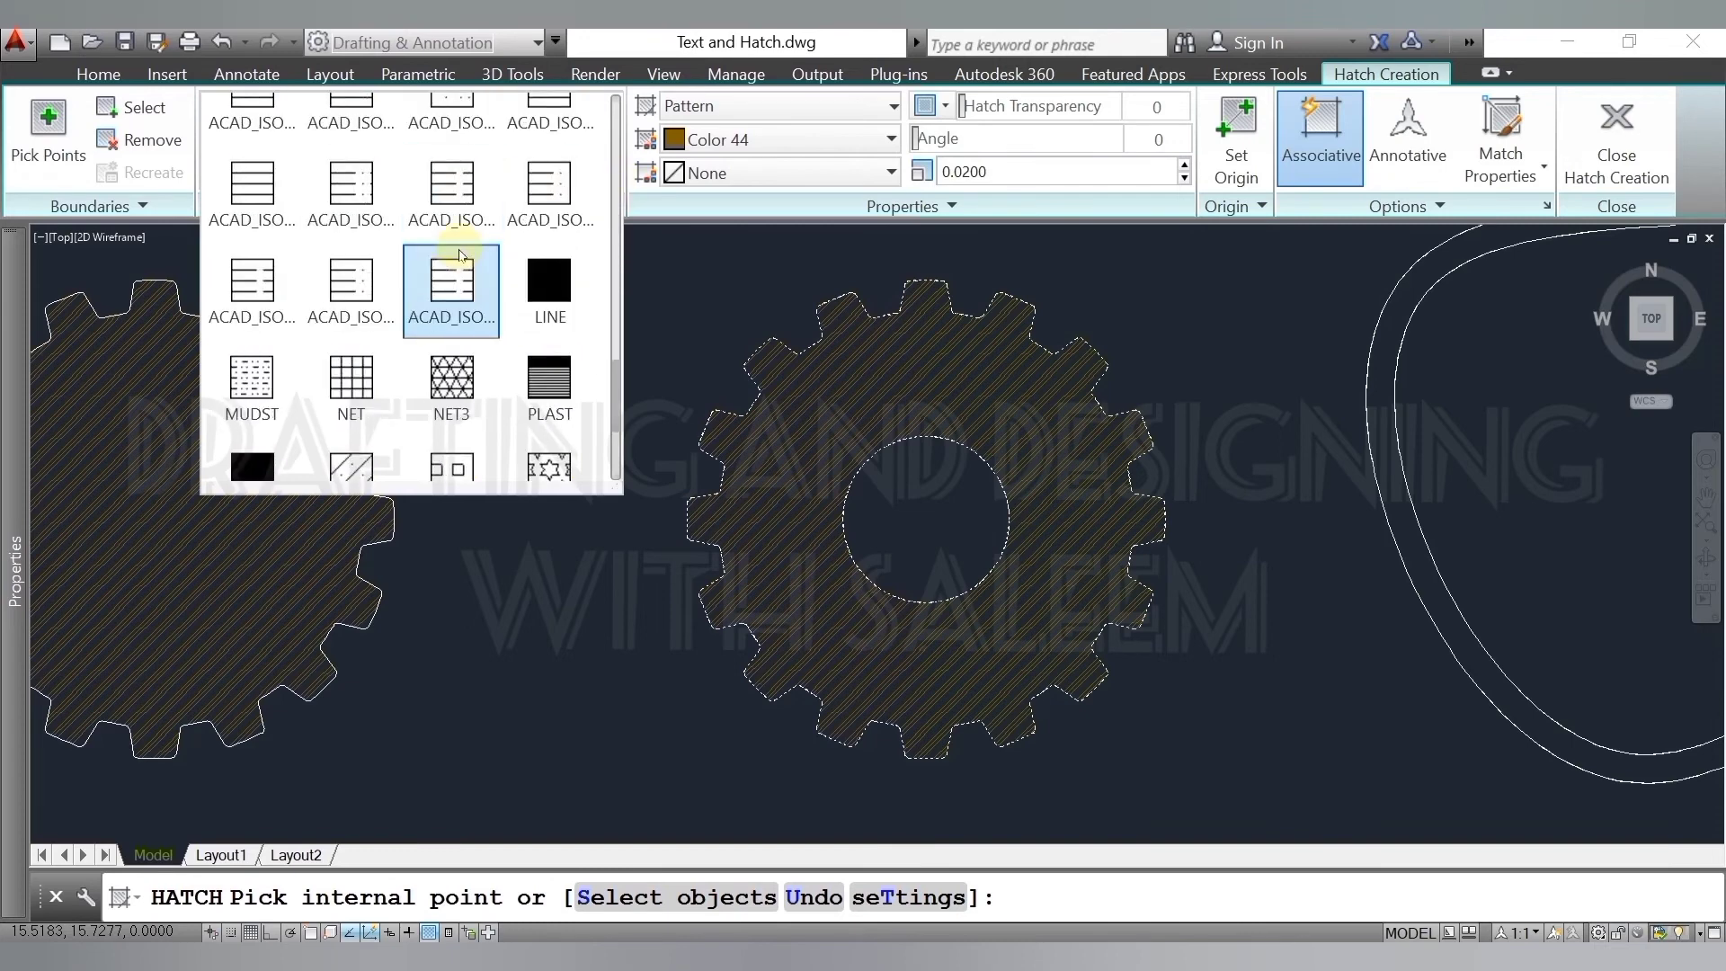
pyautogui.scroll(-1, 459, 254)
pyautogui.scroll(-1, 459, 254)
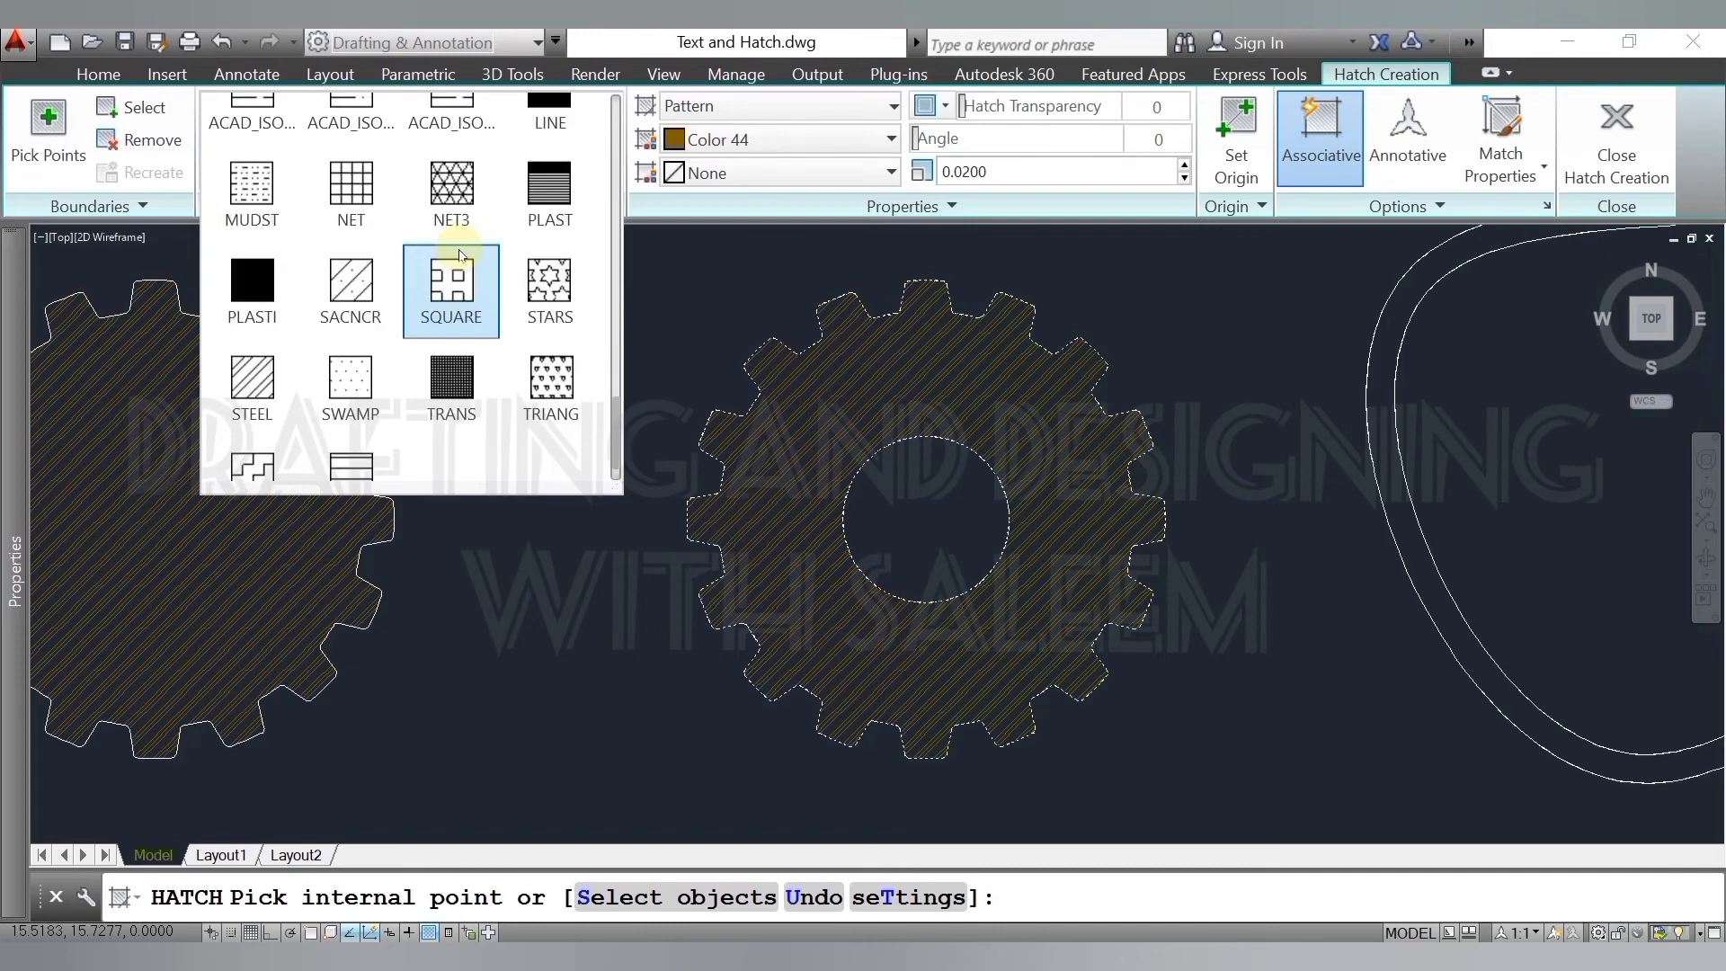
pyautogui.scroll(1, 459, 255)
pyautogui.scroll(3, 459, 254)
pyautogui.scroll(3, 459, 254)
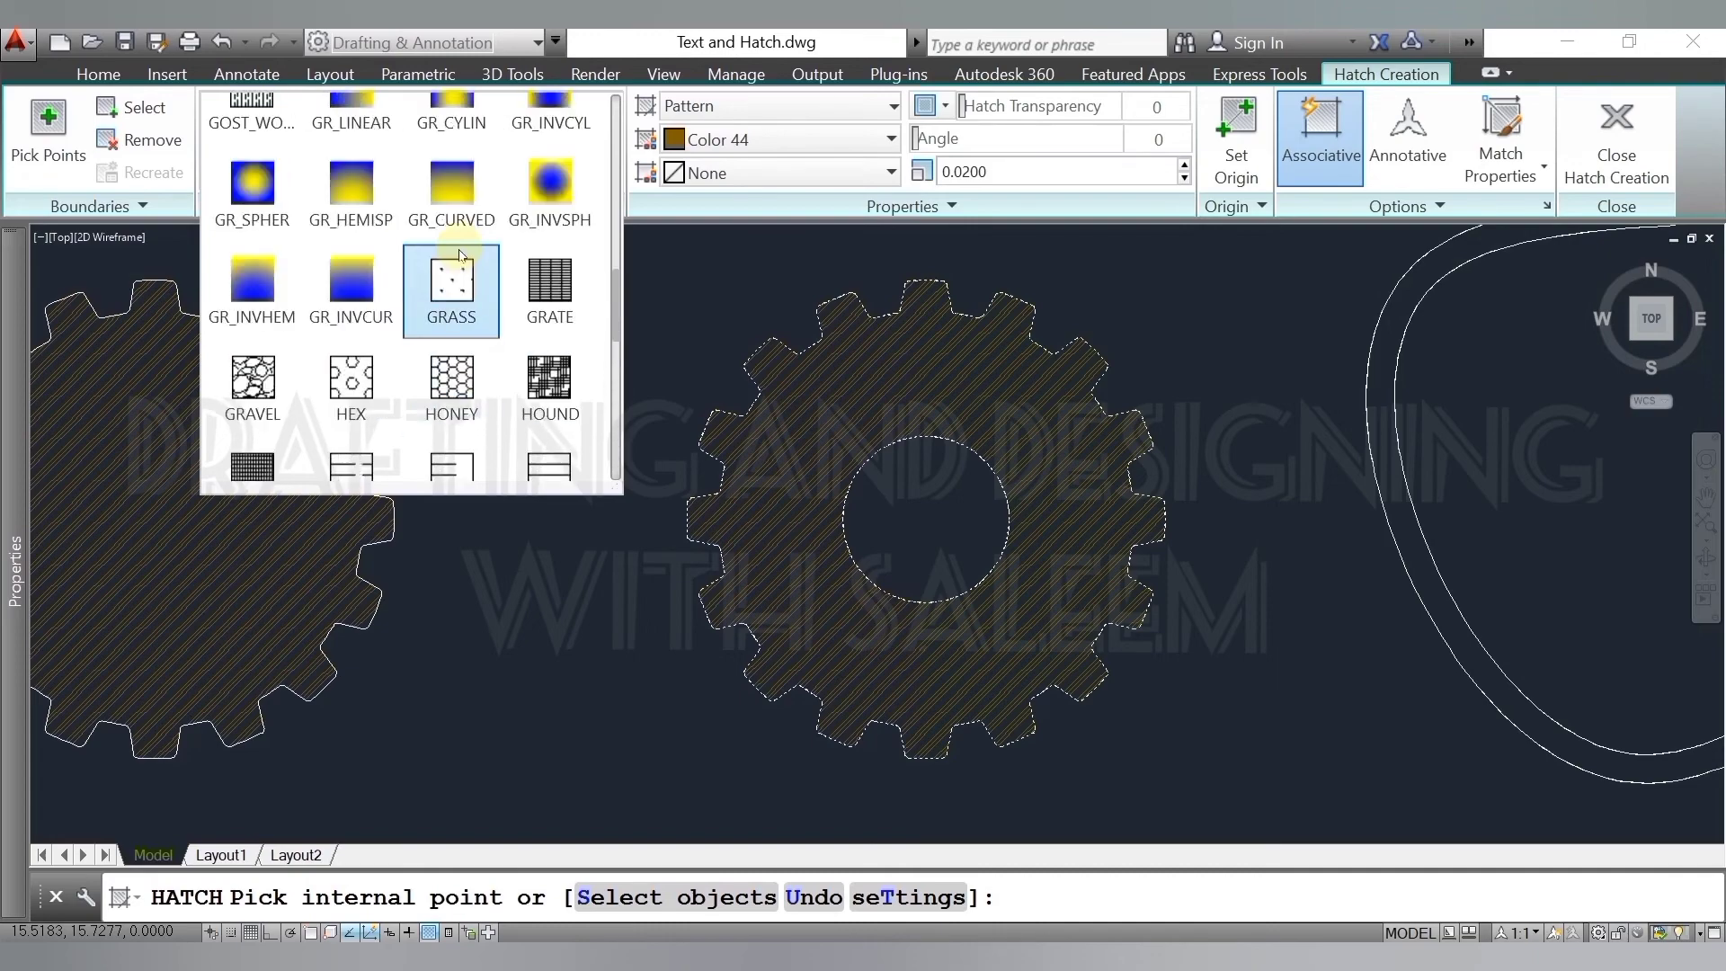
pyautogui.scroll(5, 459, 254)
pyautogui.scroll(2, 459, 255)
pyautogui.scroll(1, 459, 254)
pyautogui.scroll(1, 459, 254)
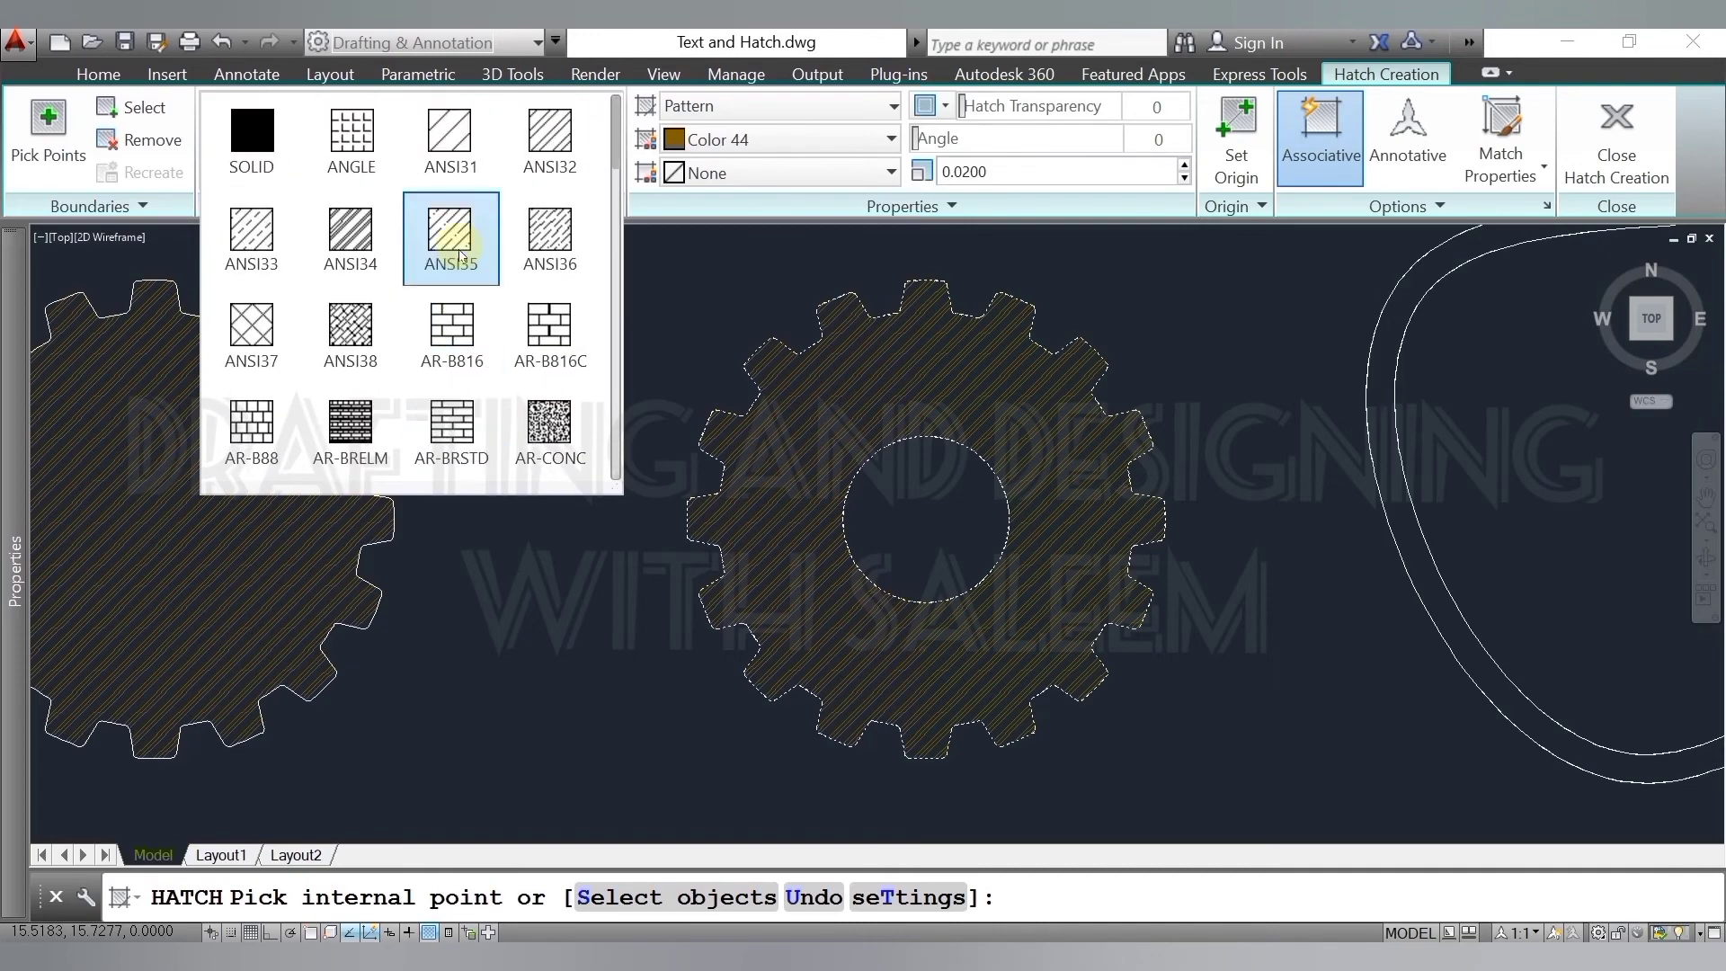
# - Choose ANSI31 at scale 3 and commit the centre-gear hatch
pyautogui.click(454, 148)
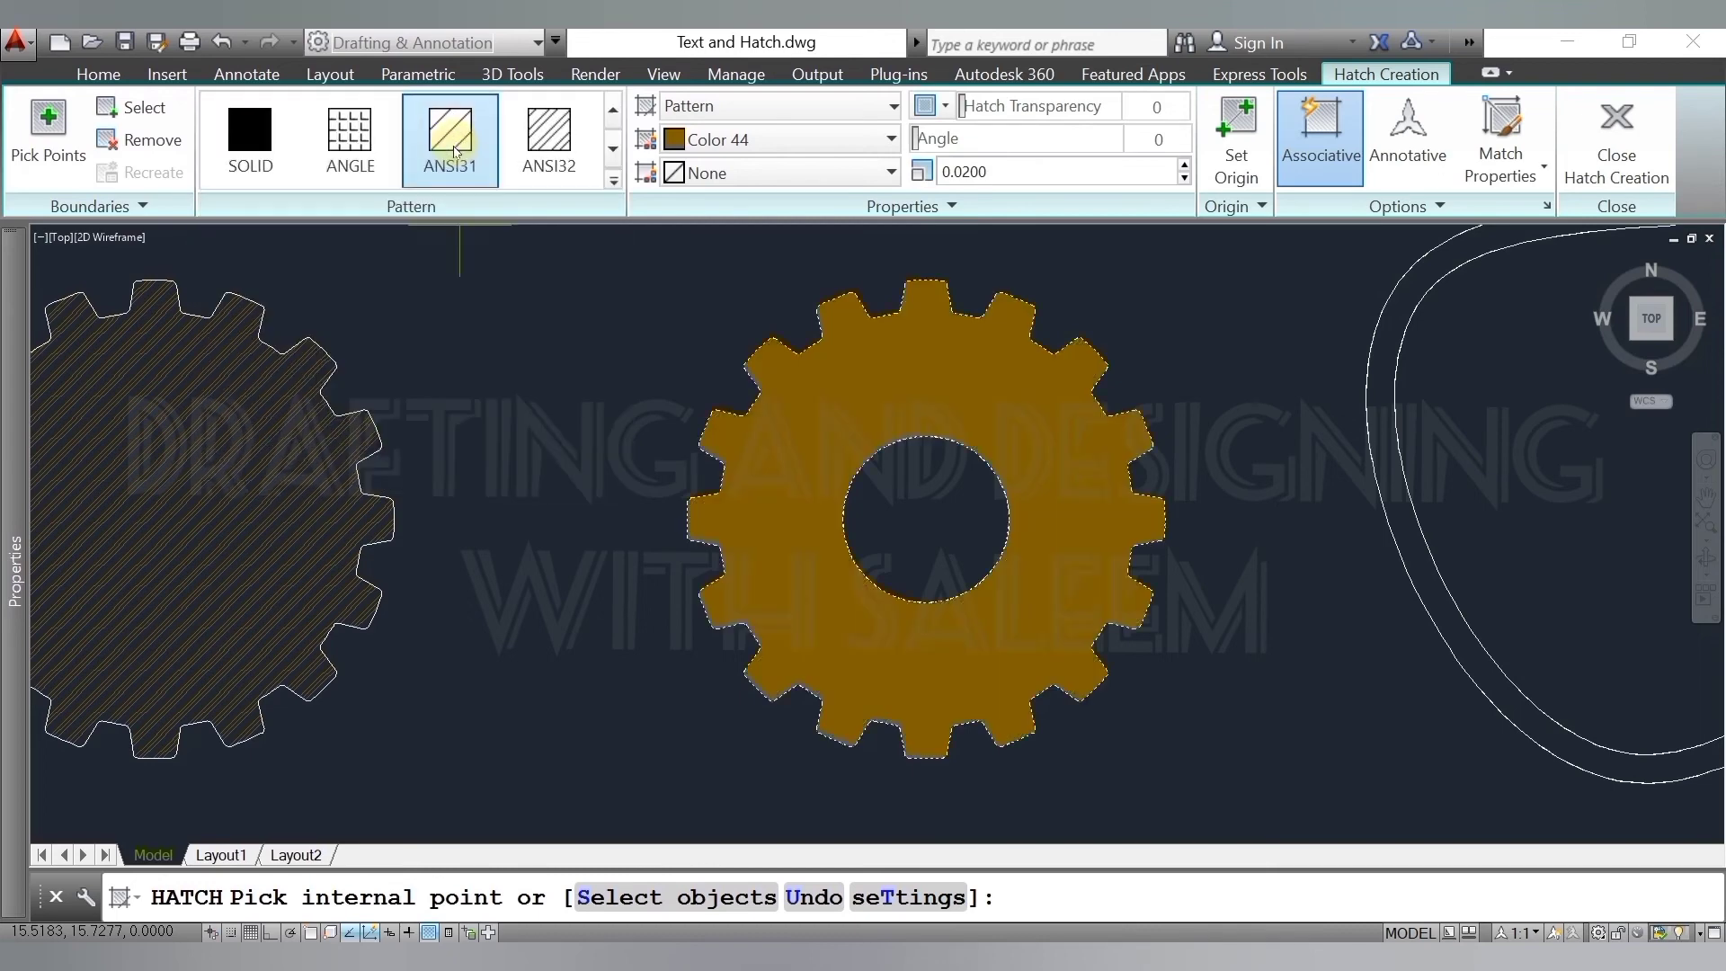
pyautogui.click(1045, 175)
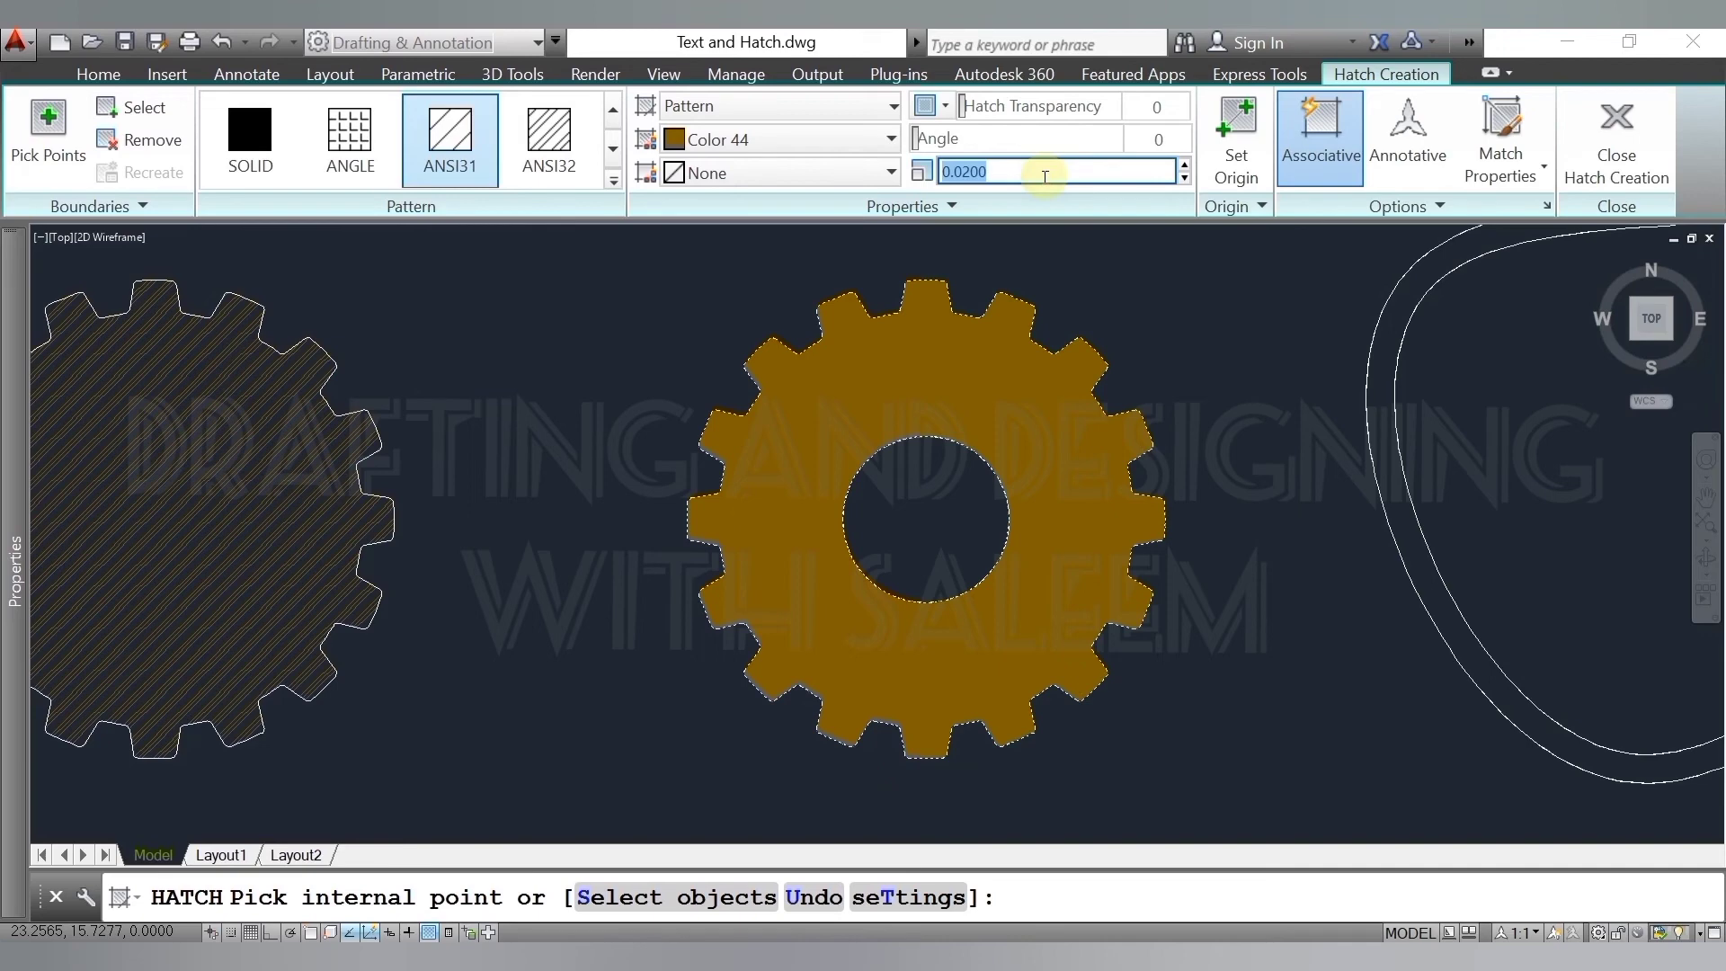
pyautogui.write('3')
pyautogui.press('Return')
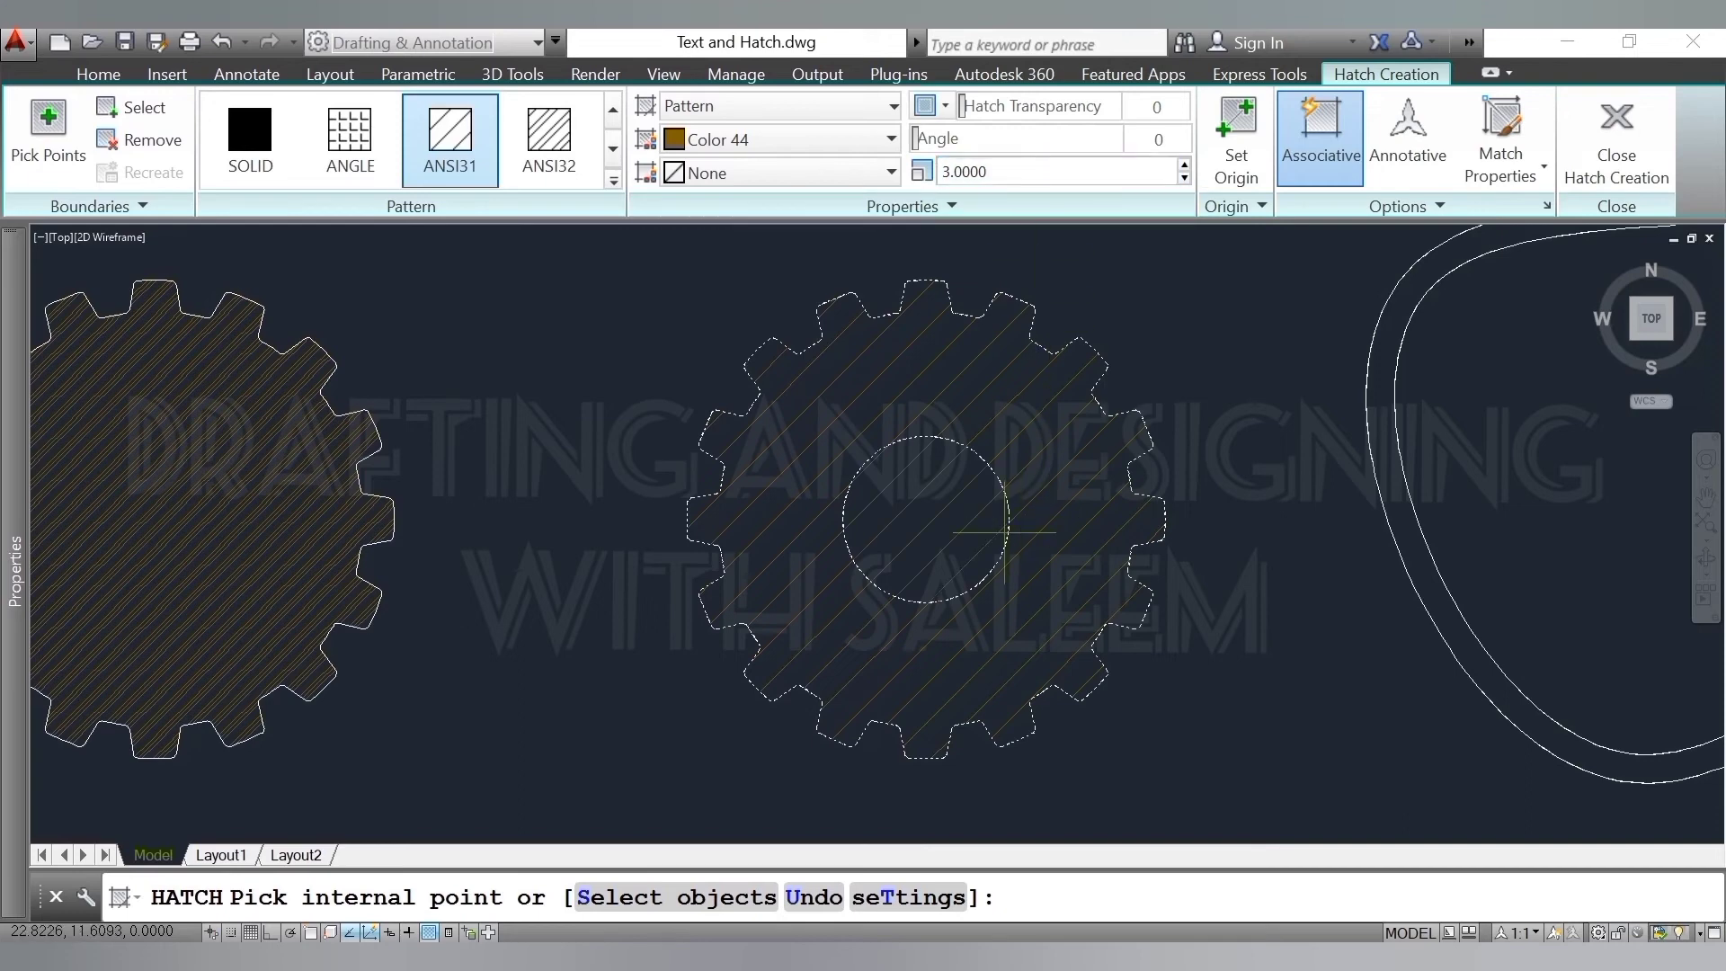
pyautogui.press('Return')
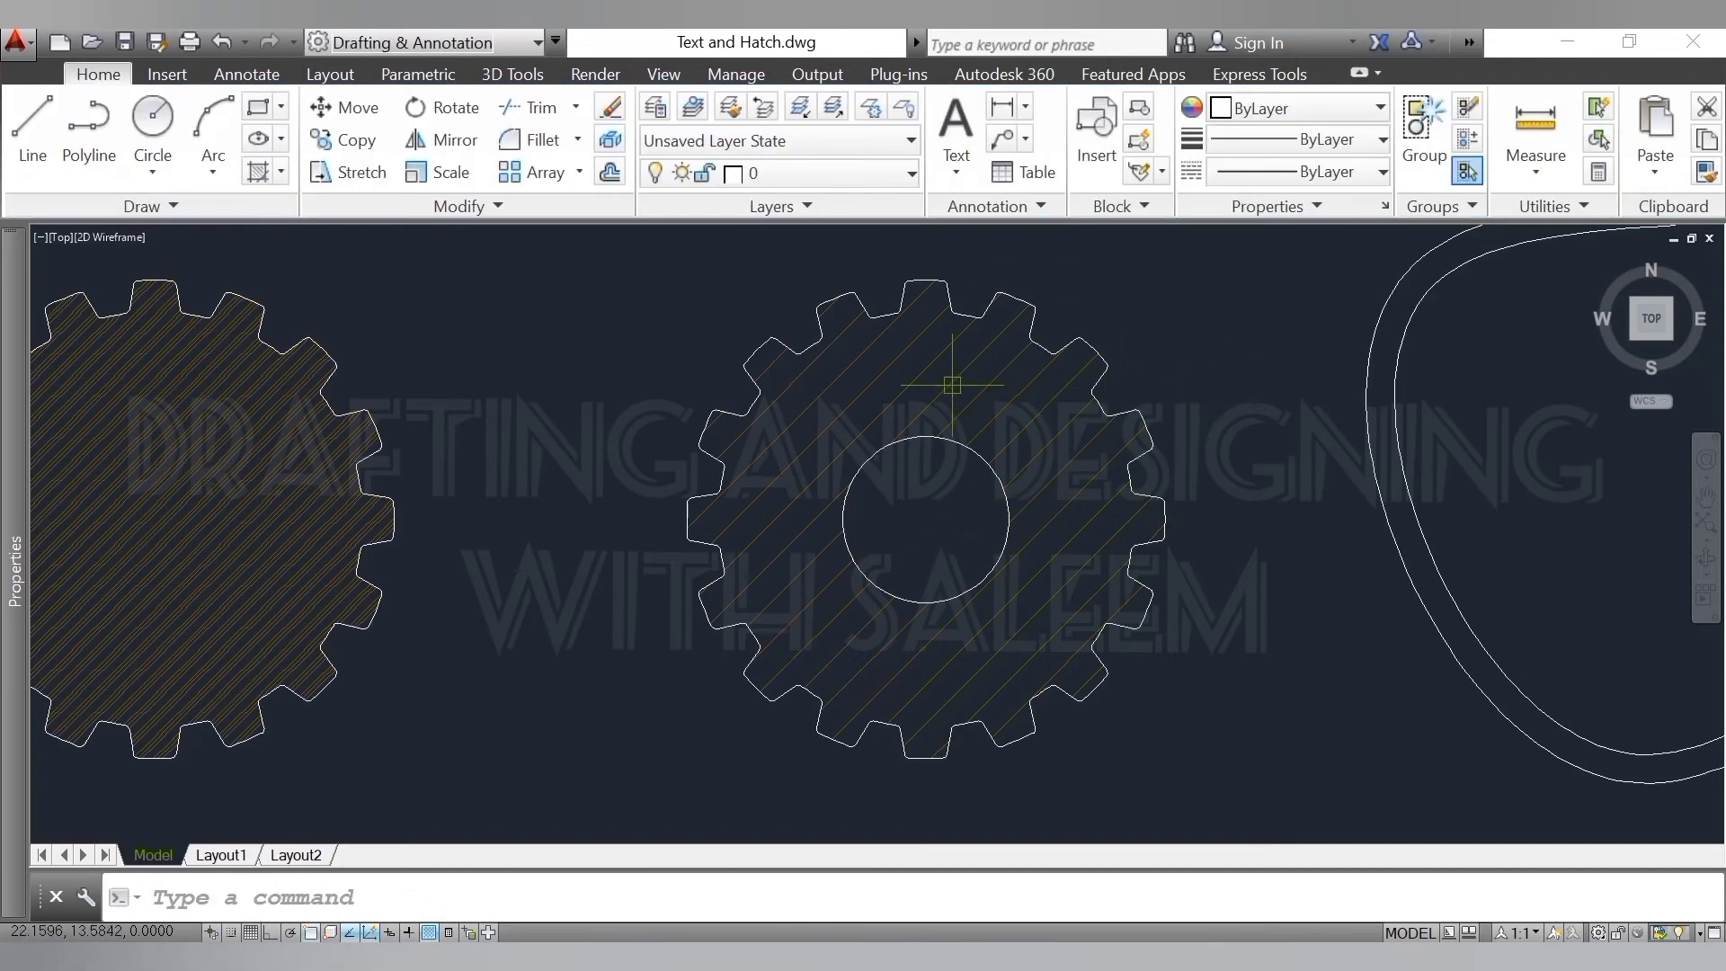
# - Rotate the centre gear's ANSI31 hatch to a 90° angle and colour it Yellow
pyautogui.click(943, 386)
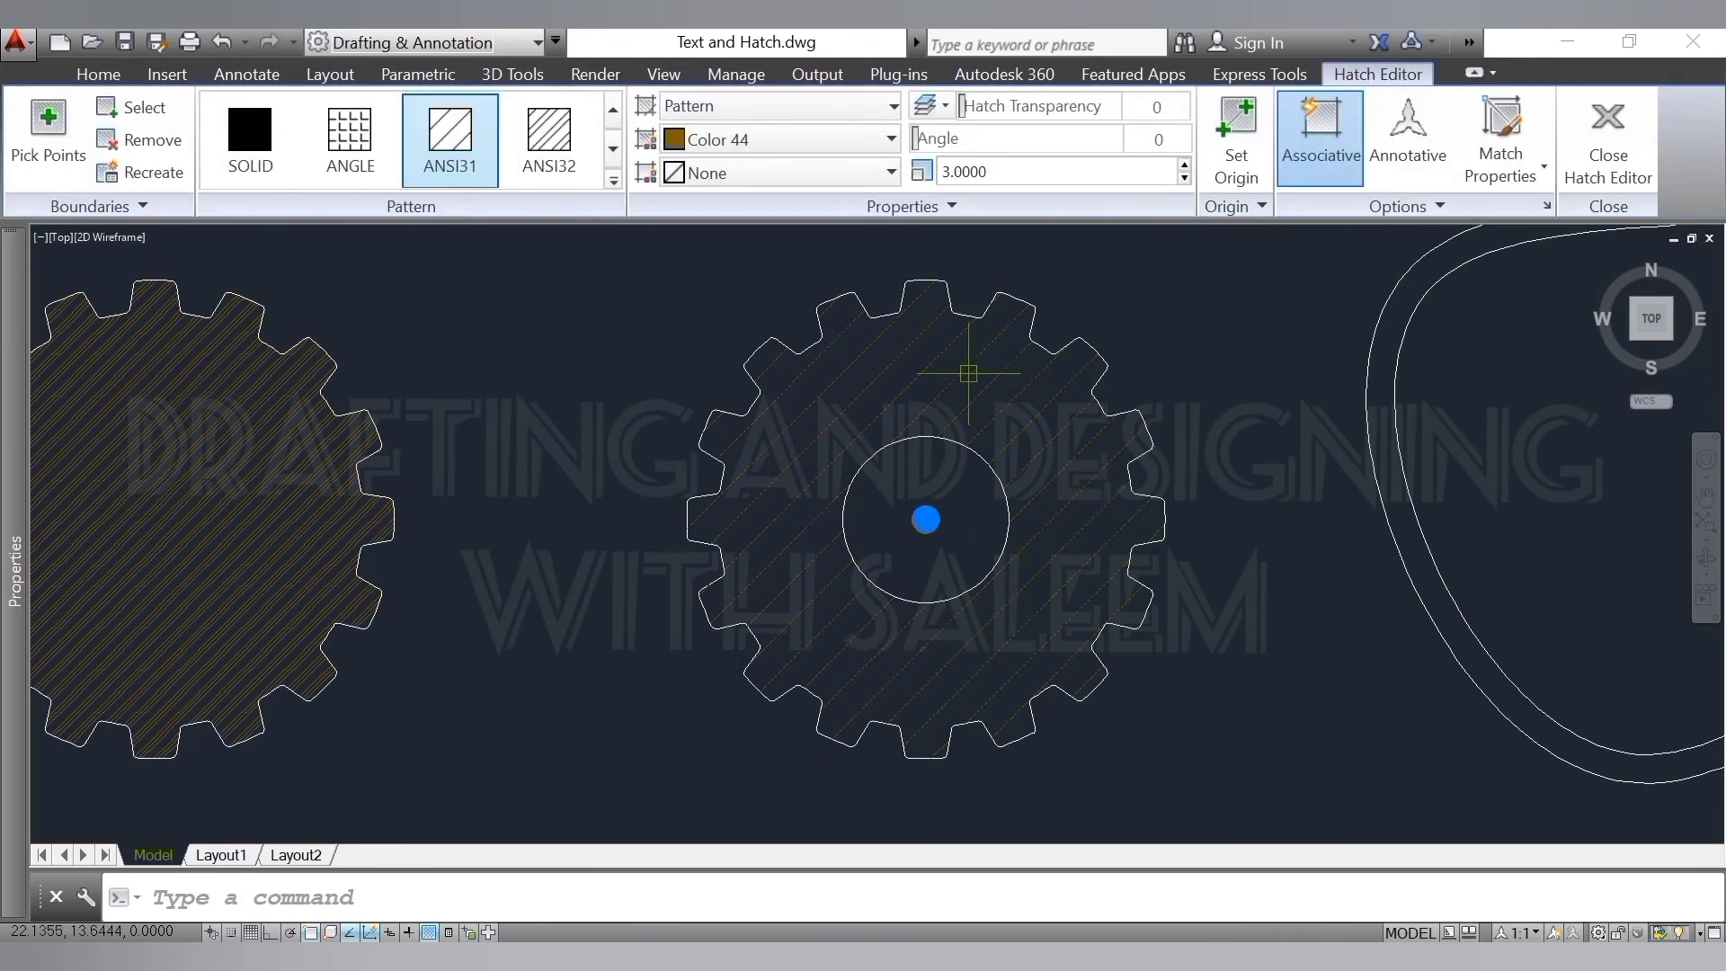
pyautogui.click(1155, 139)
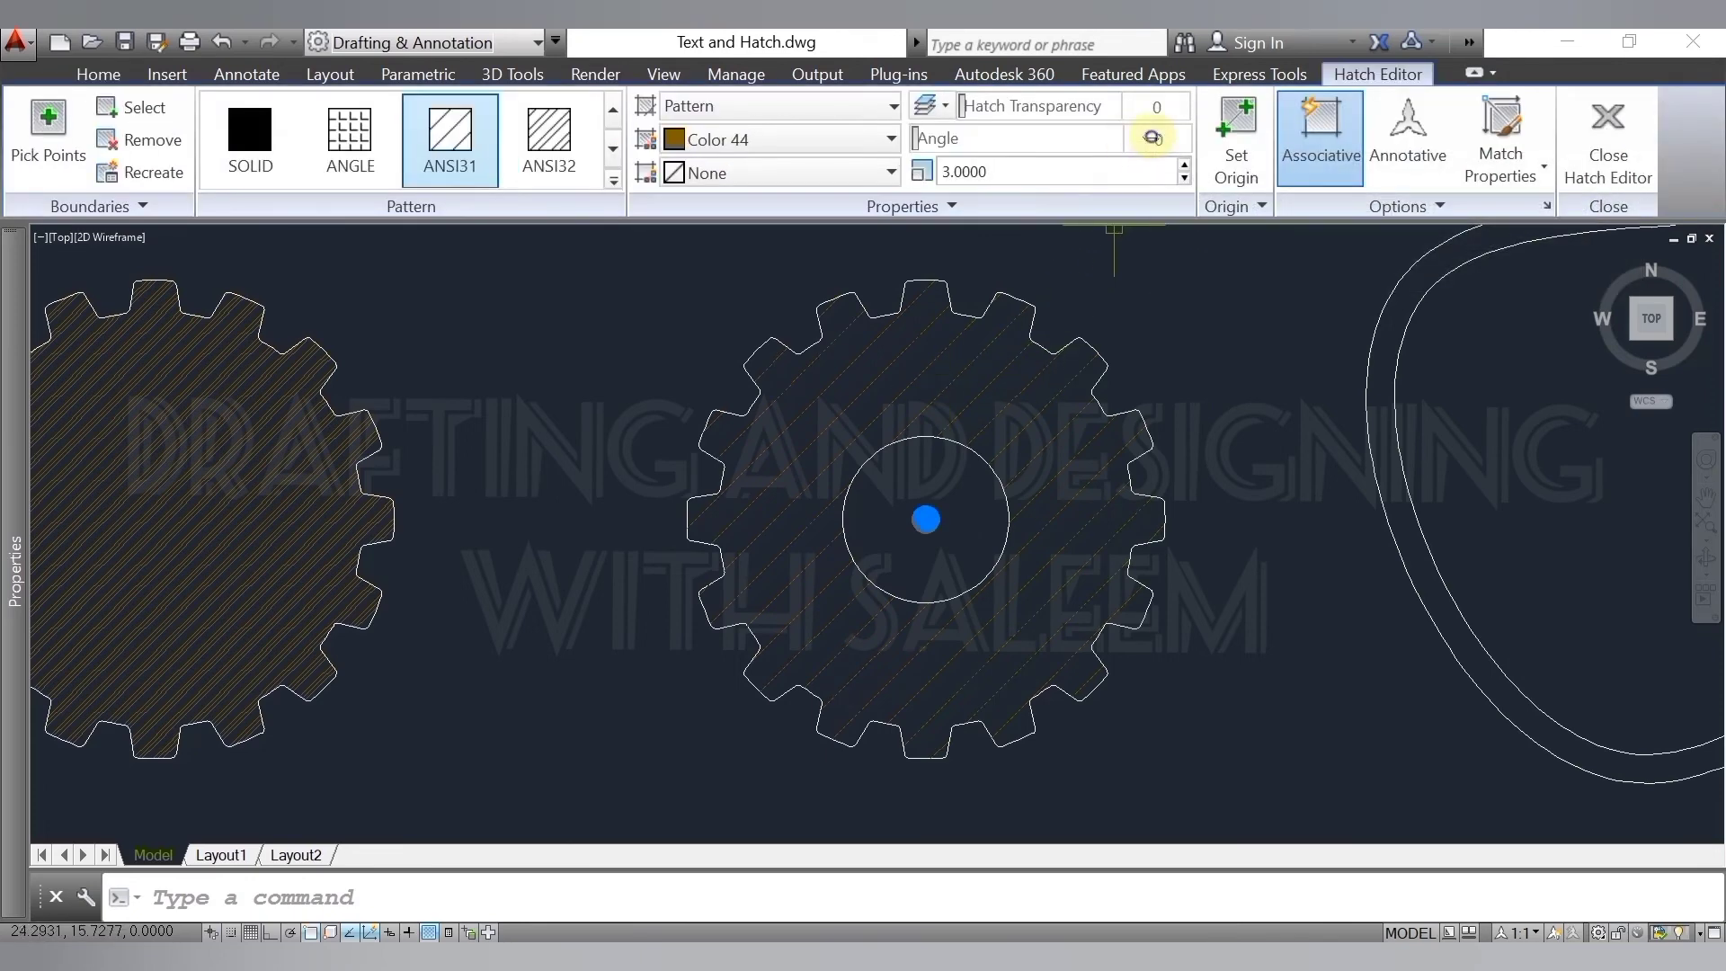
pyautogui.write('9')
pyautogui.write('0')
pyautogui.press('Return')
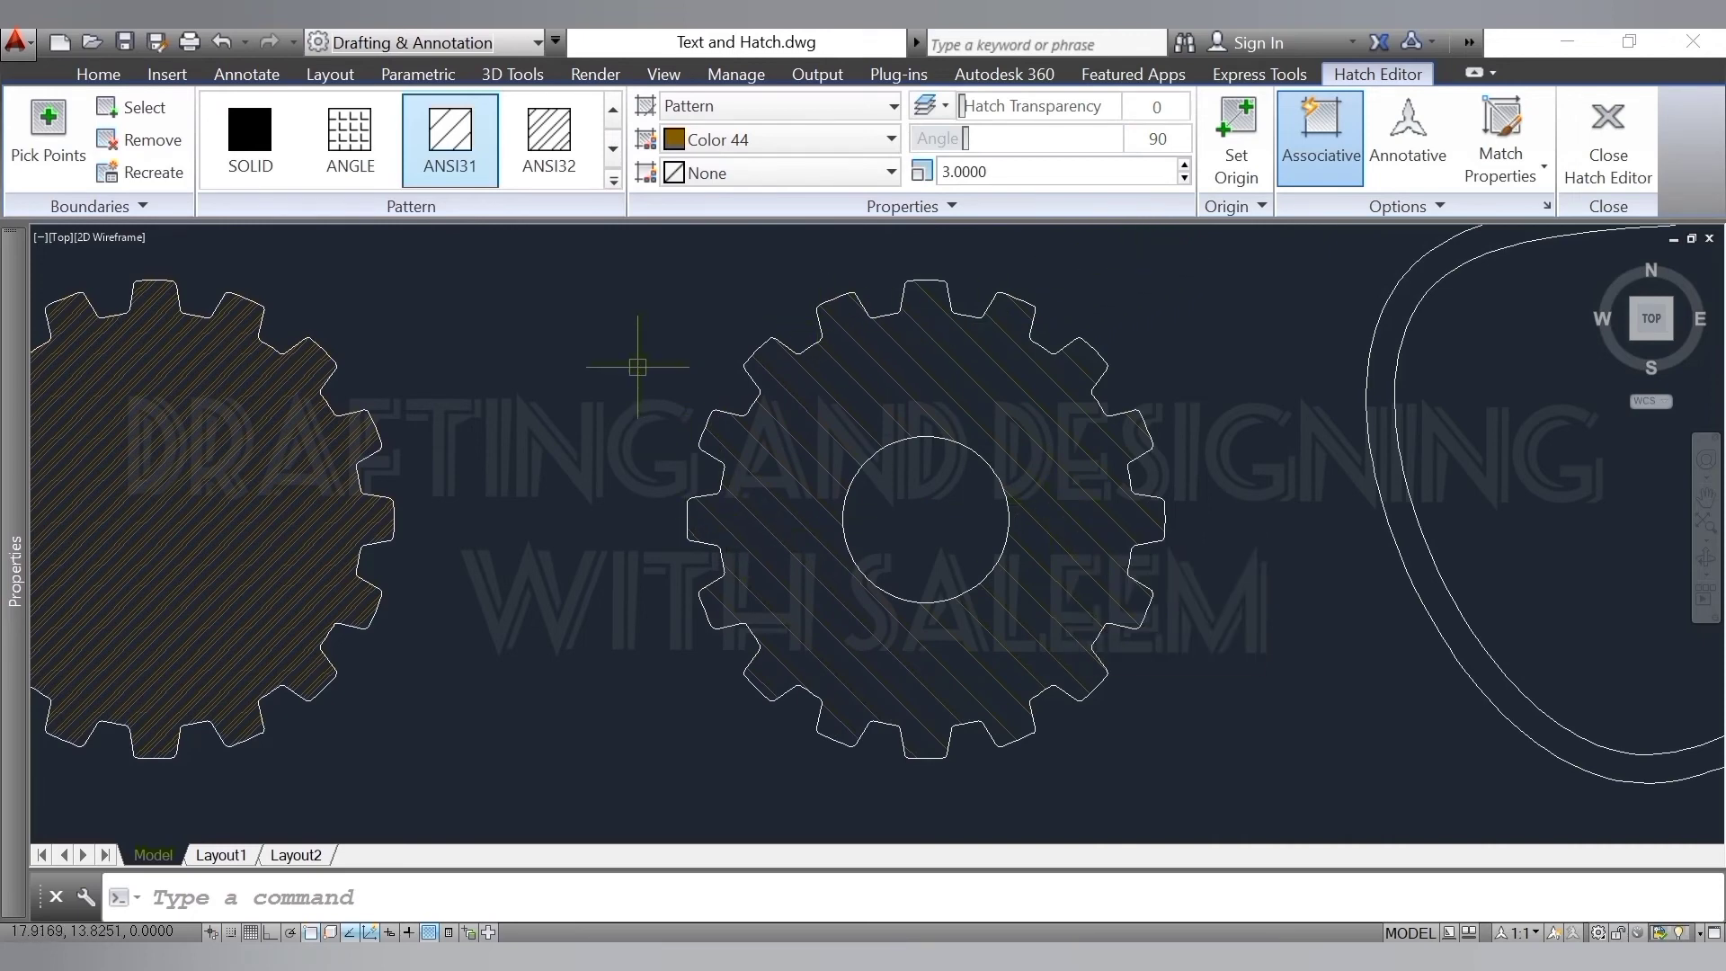
pyautogui.click(818, 145)
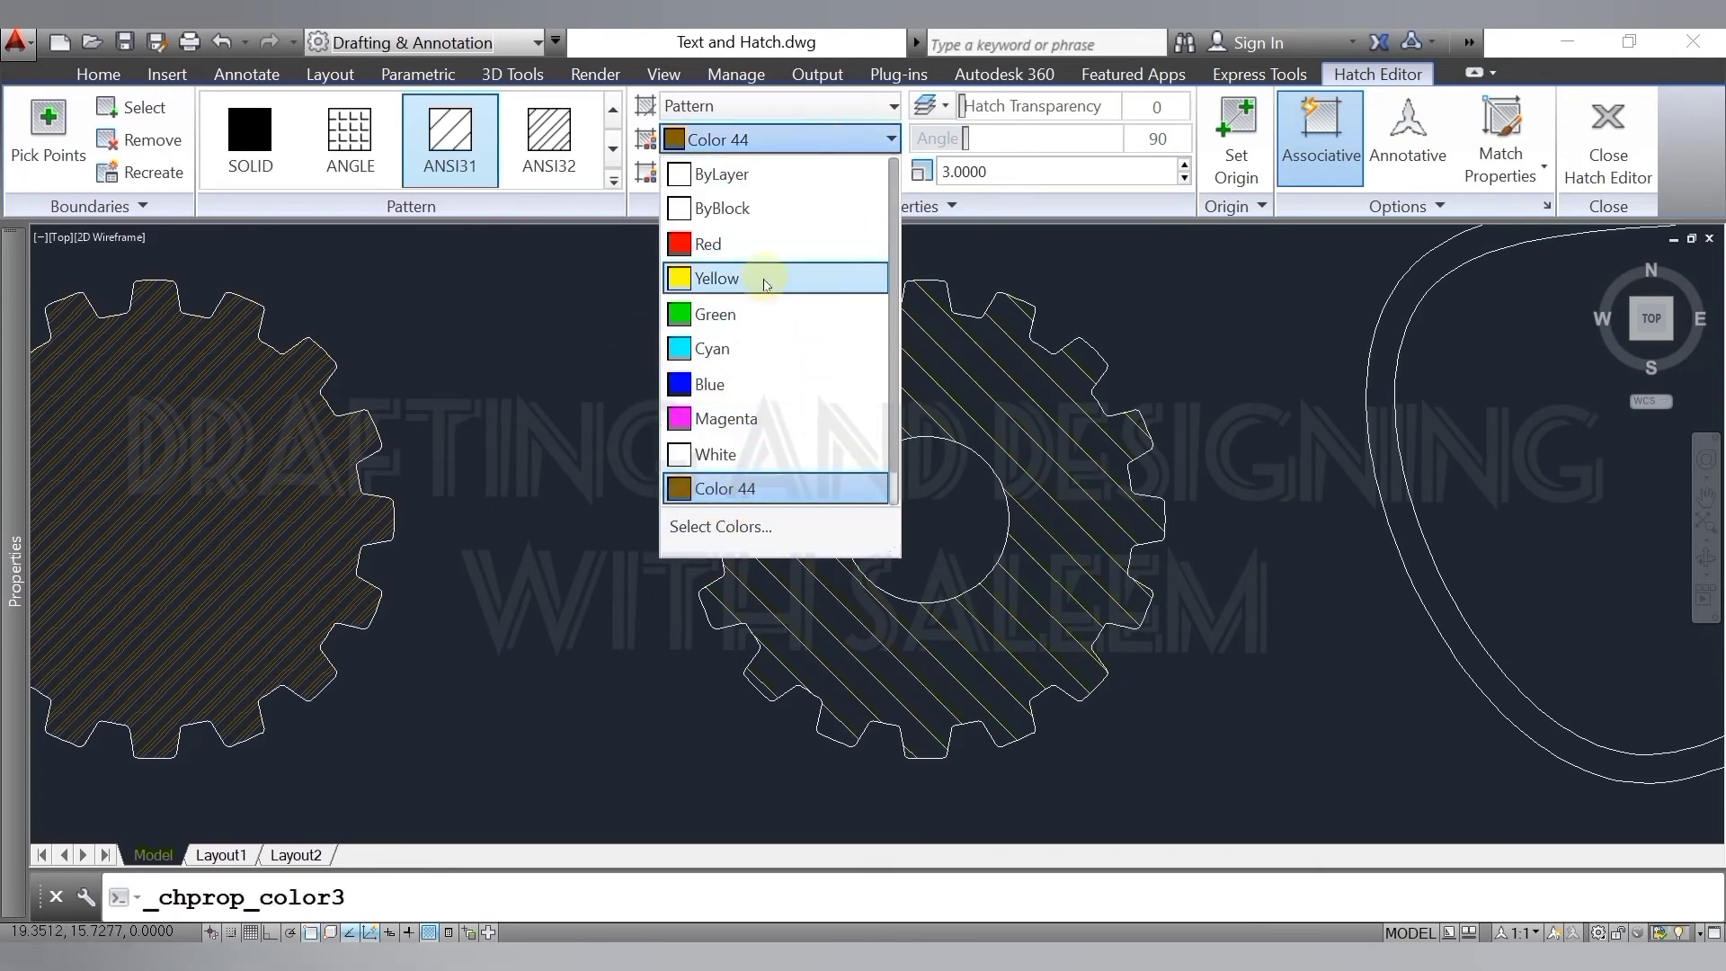
pyautogui.click(768, 278)
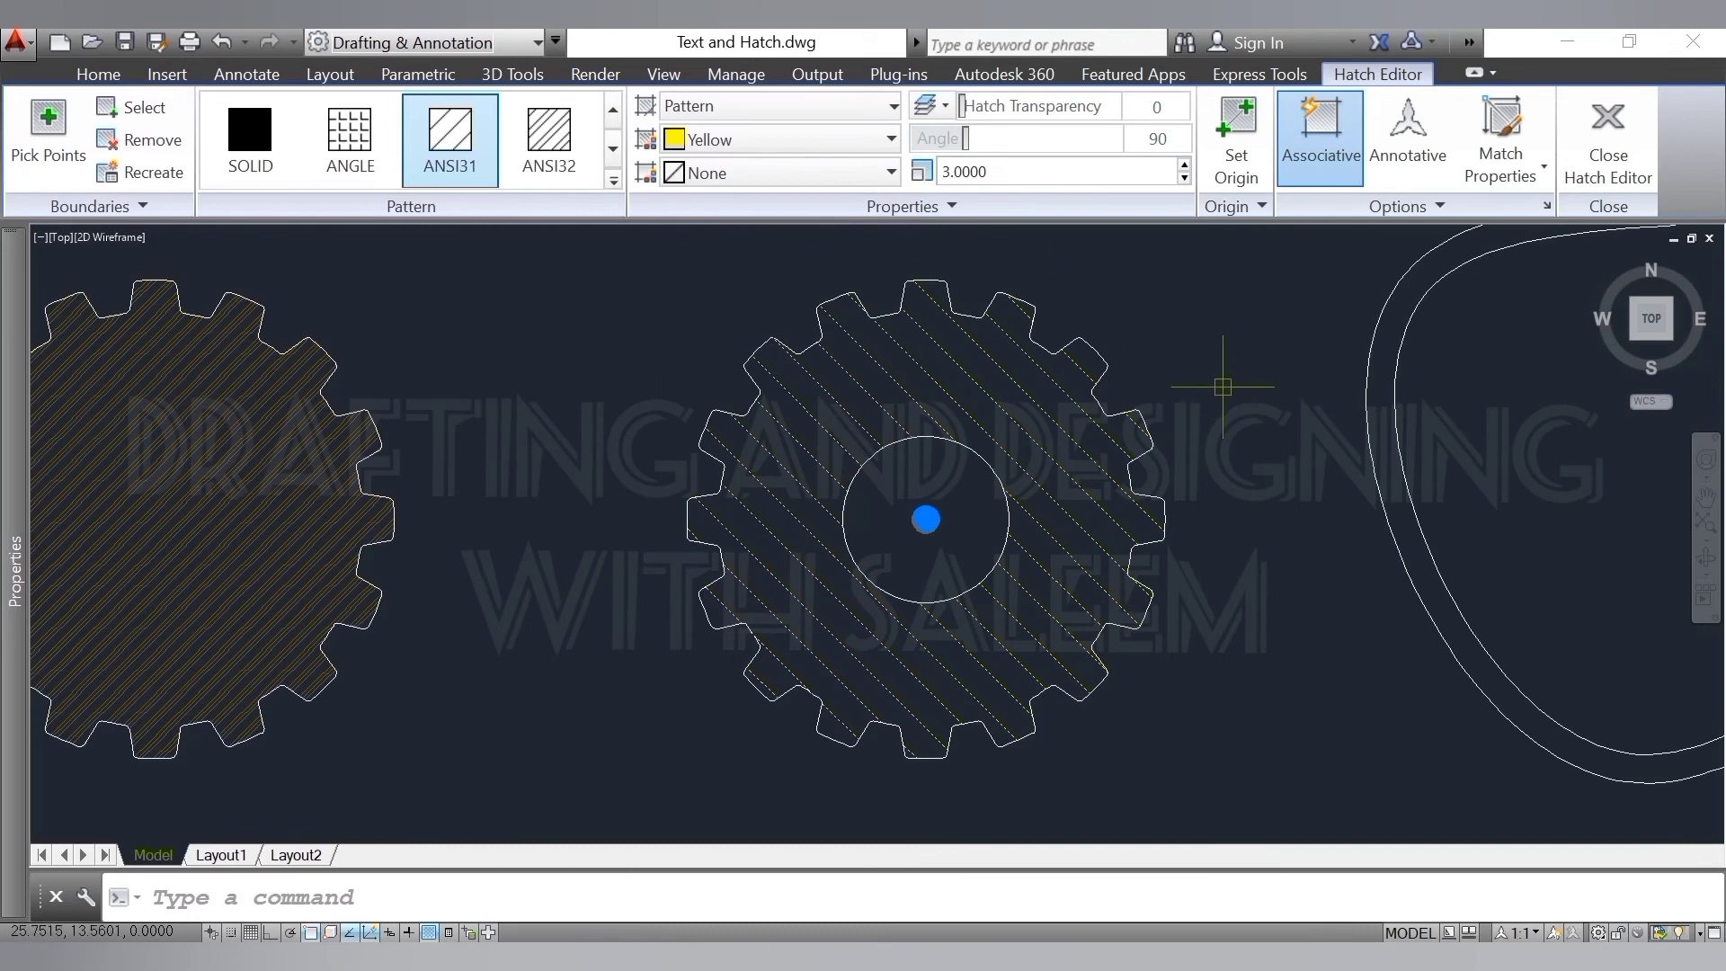
pyautogui.press('Escape')
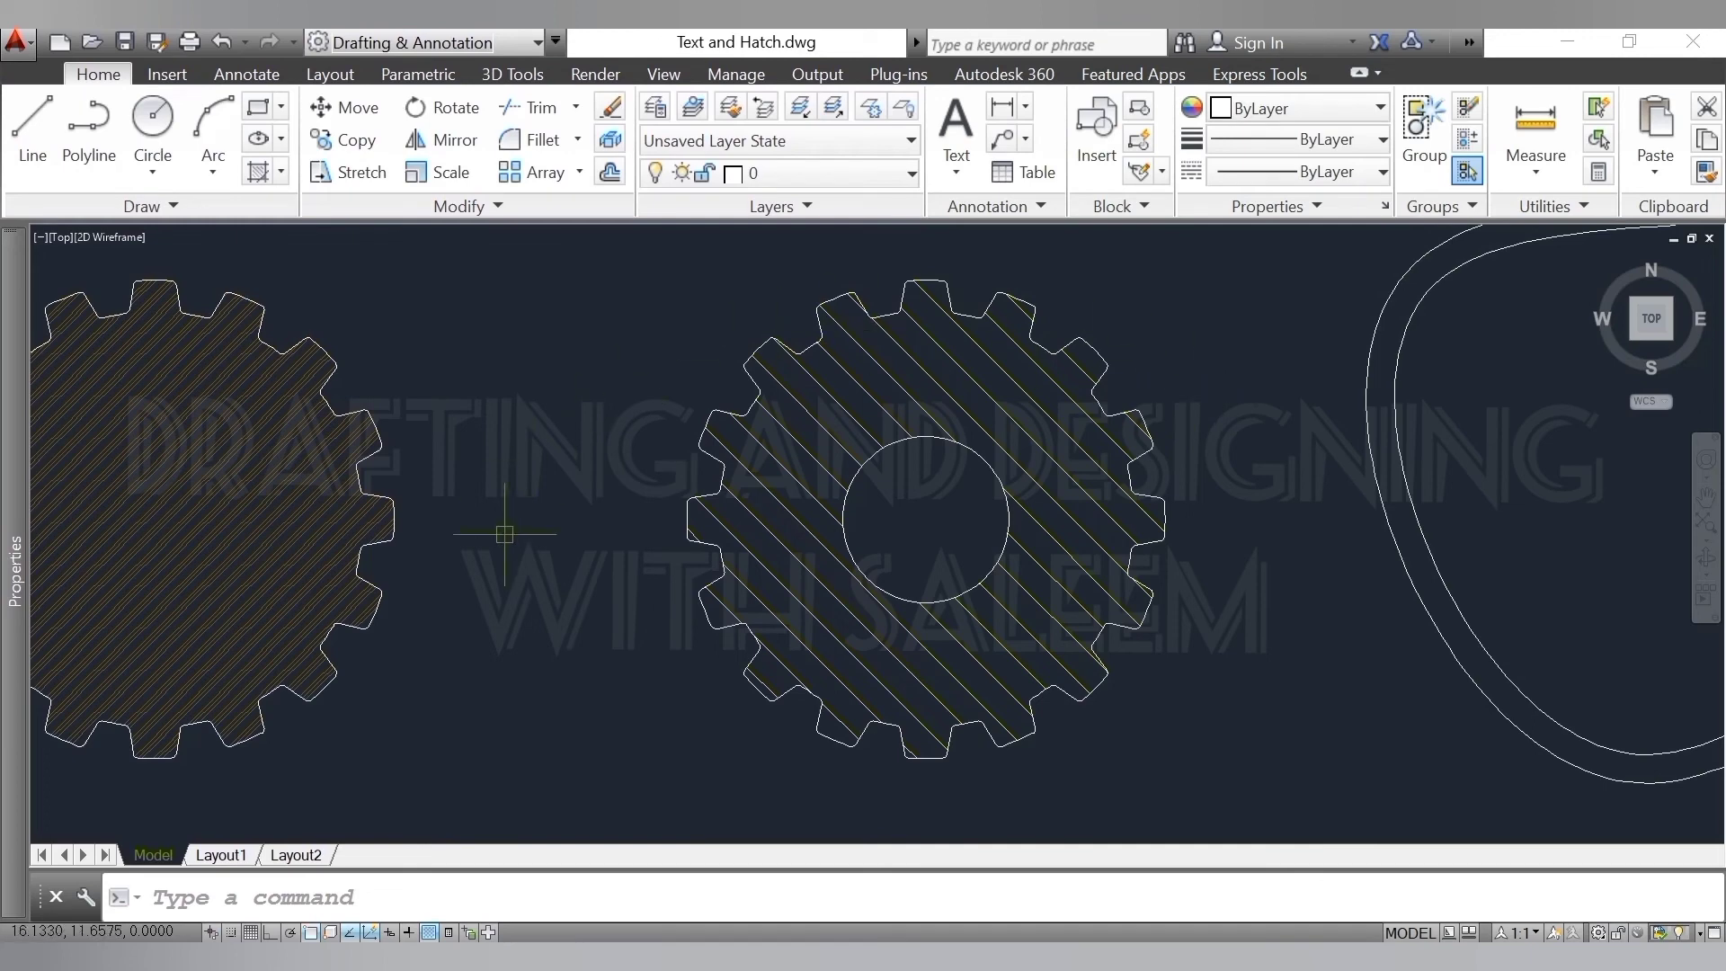
# - Hatch the centre gear's central hole with ANSI32 at scale 1
pyautogui.click(256, 174)
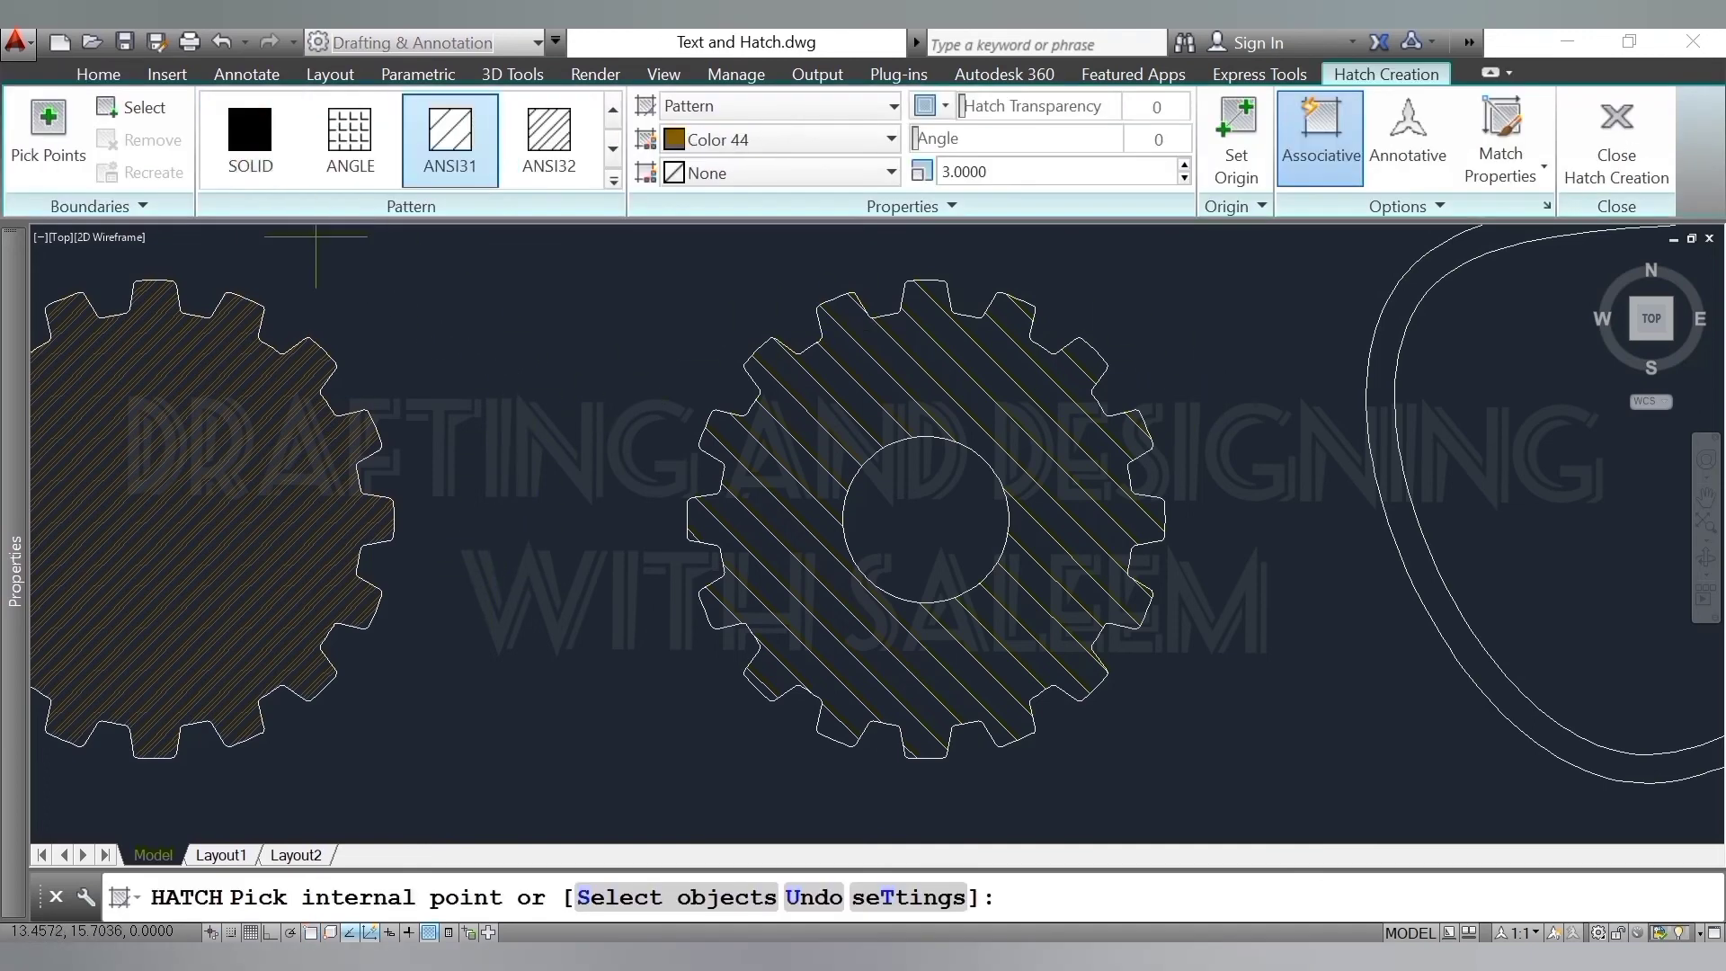
pyautogui.click(907, 512)
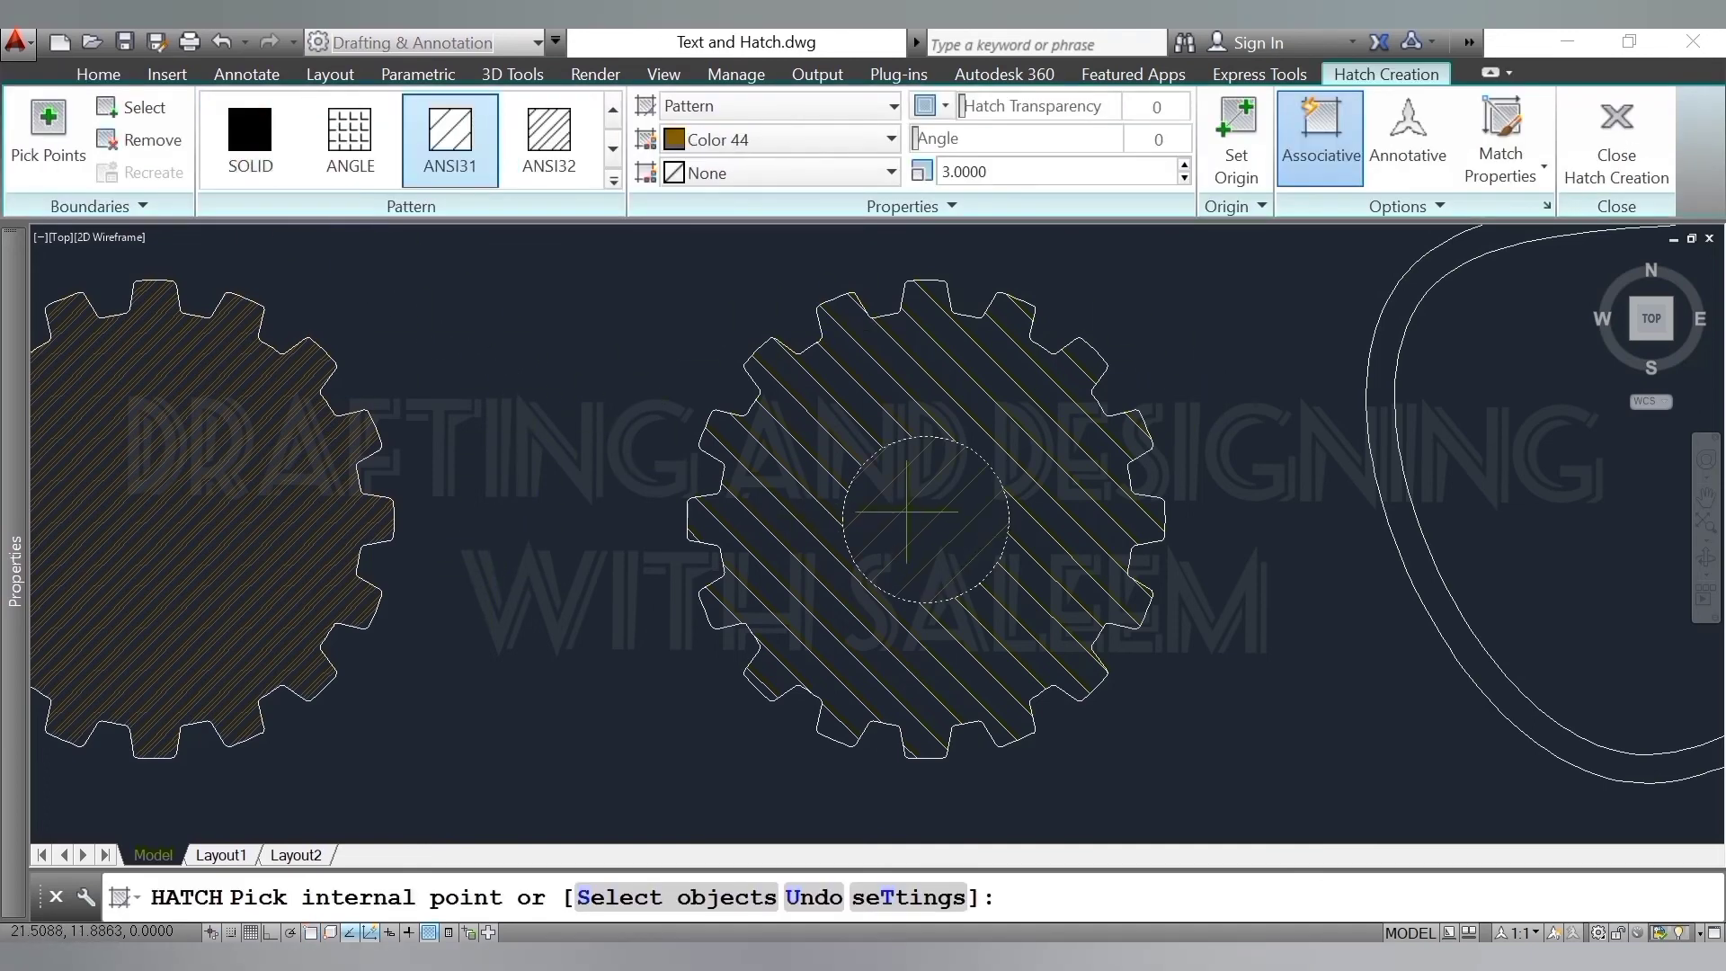
pyautogui.click(550, 142)
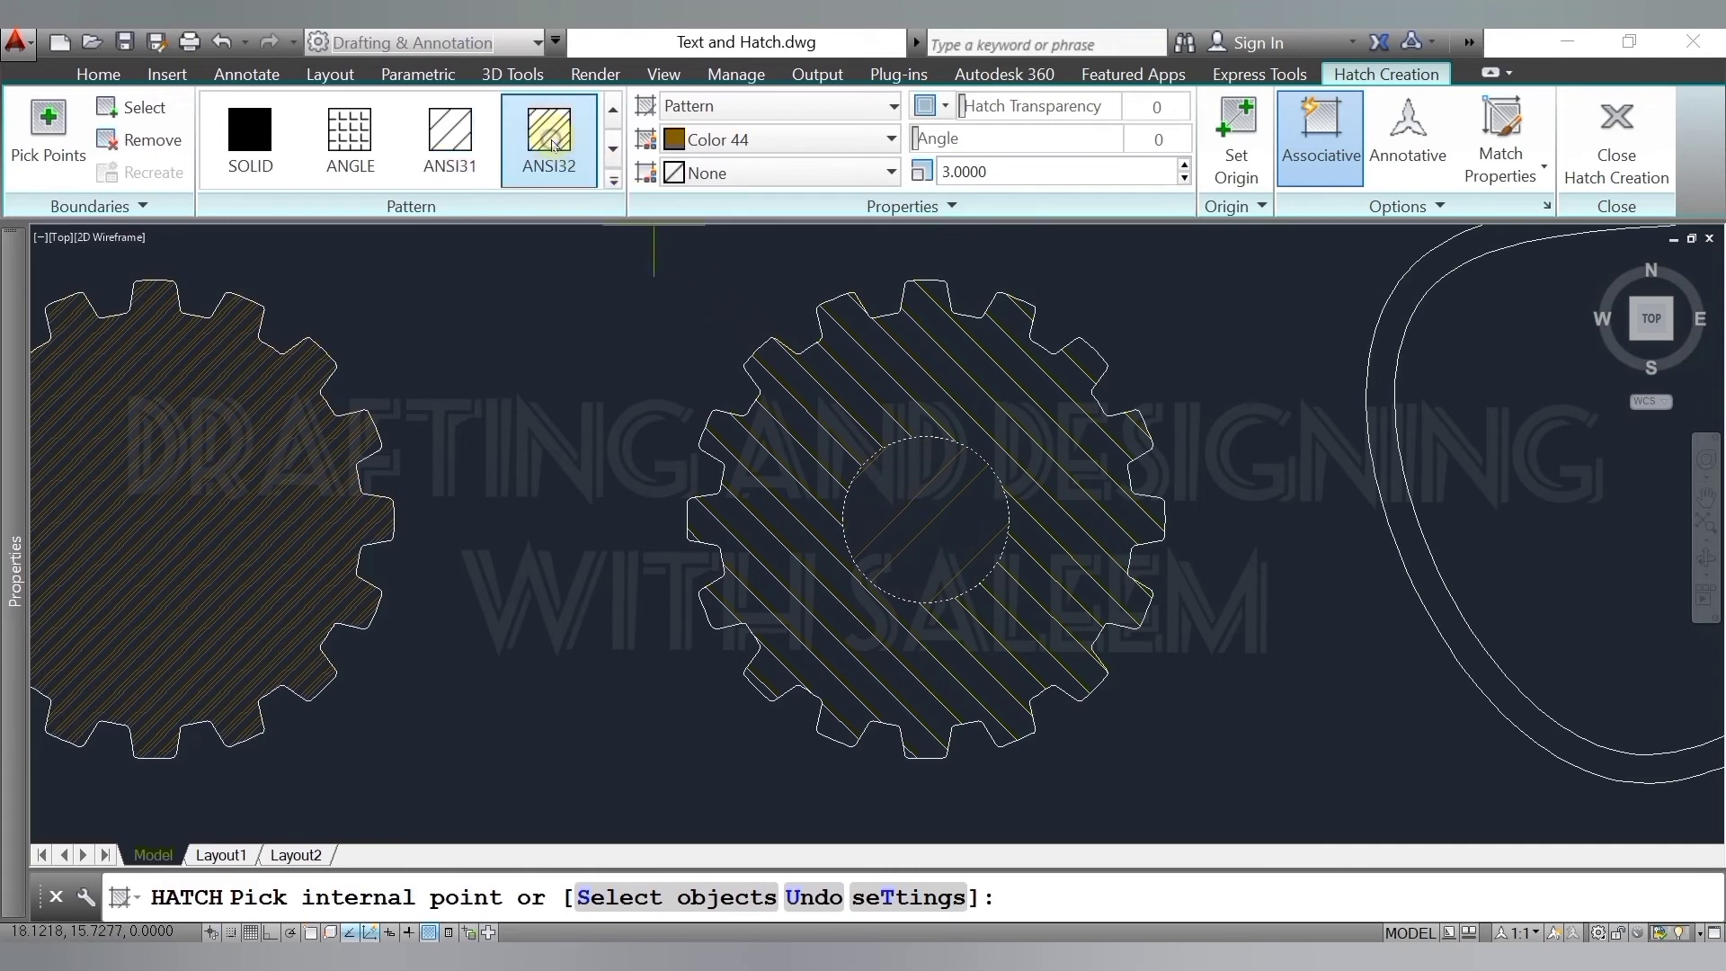
pyautogui.click(989, 174)
pyautogui.write('1')
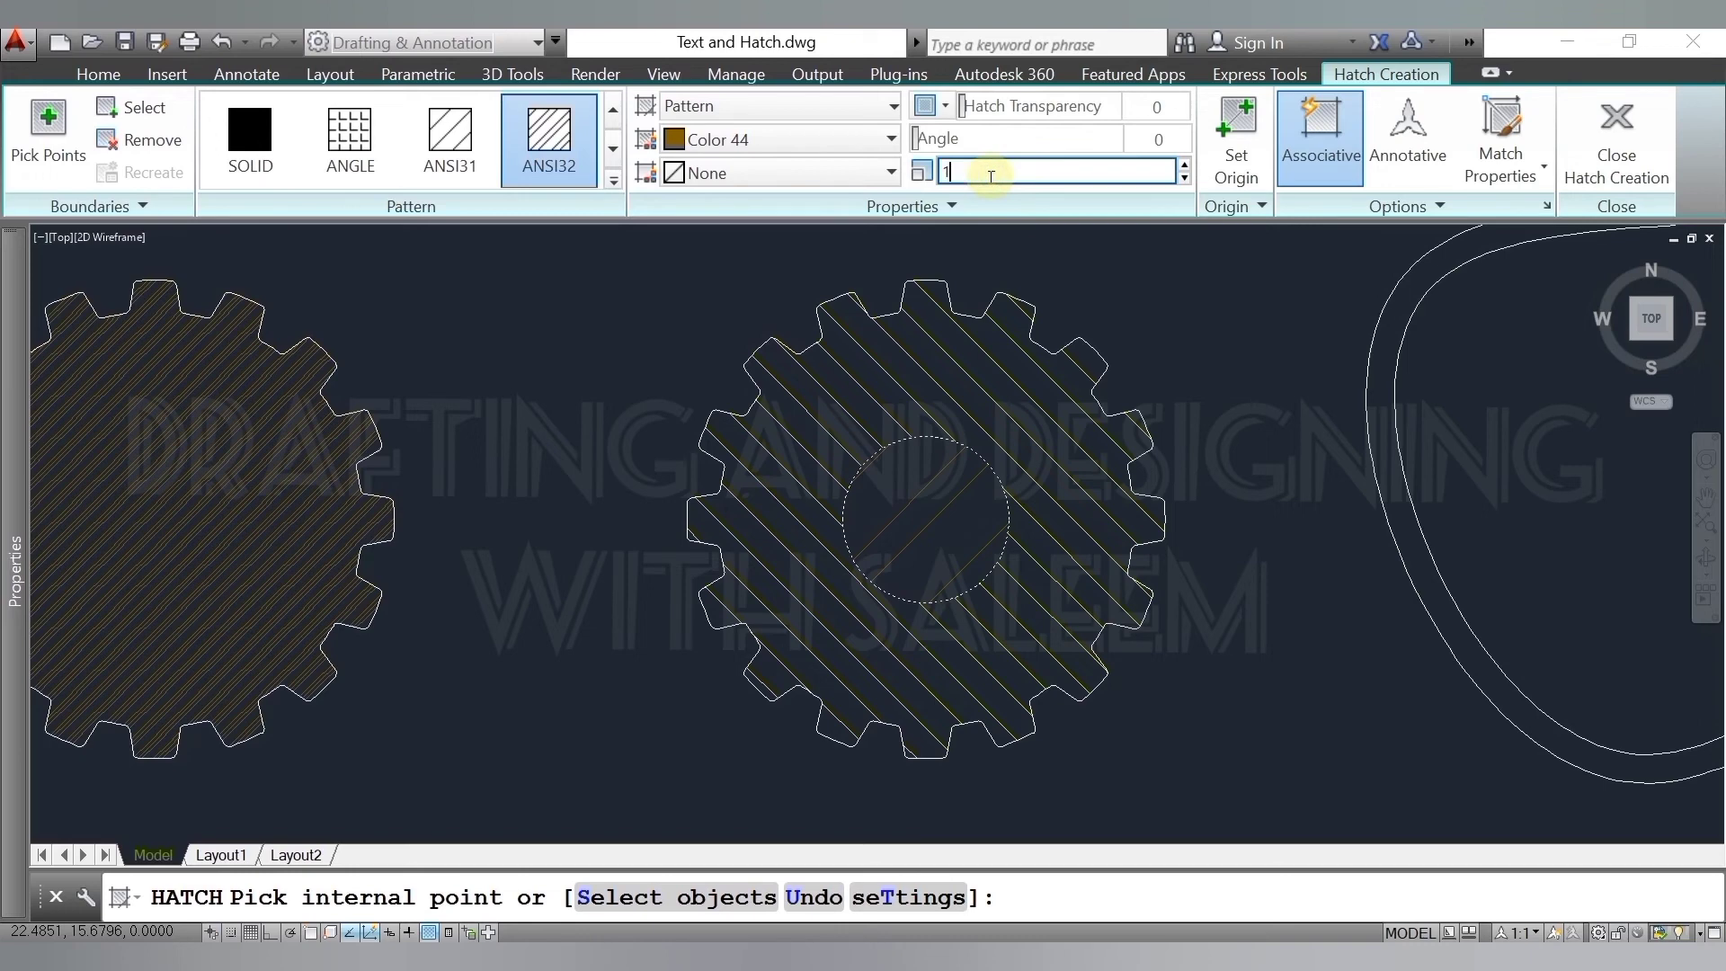
pyautogui.press('Return')
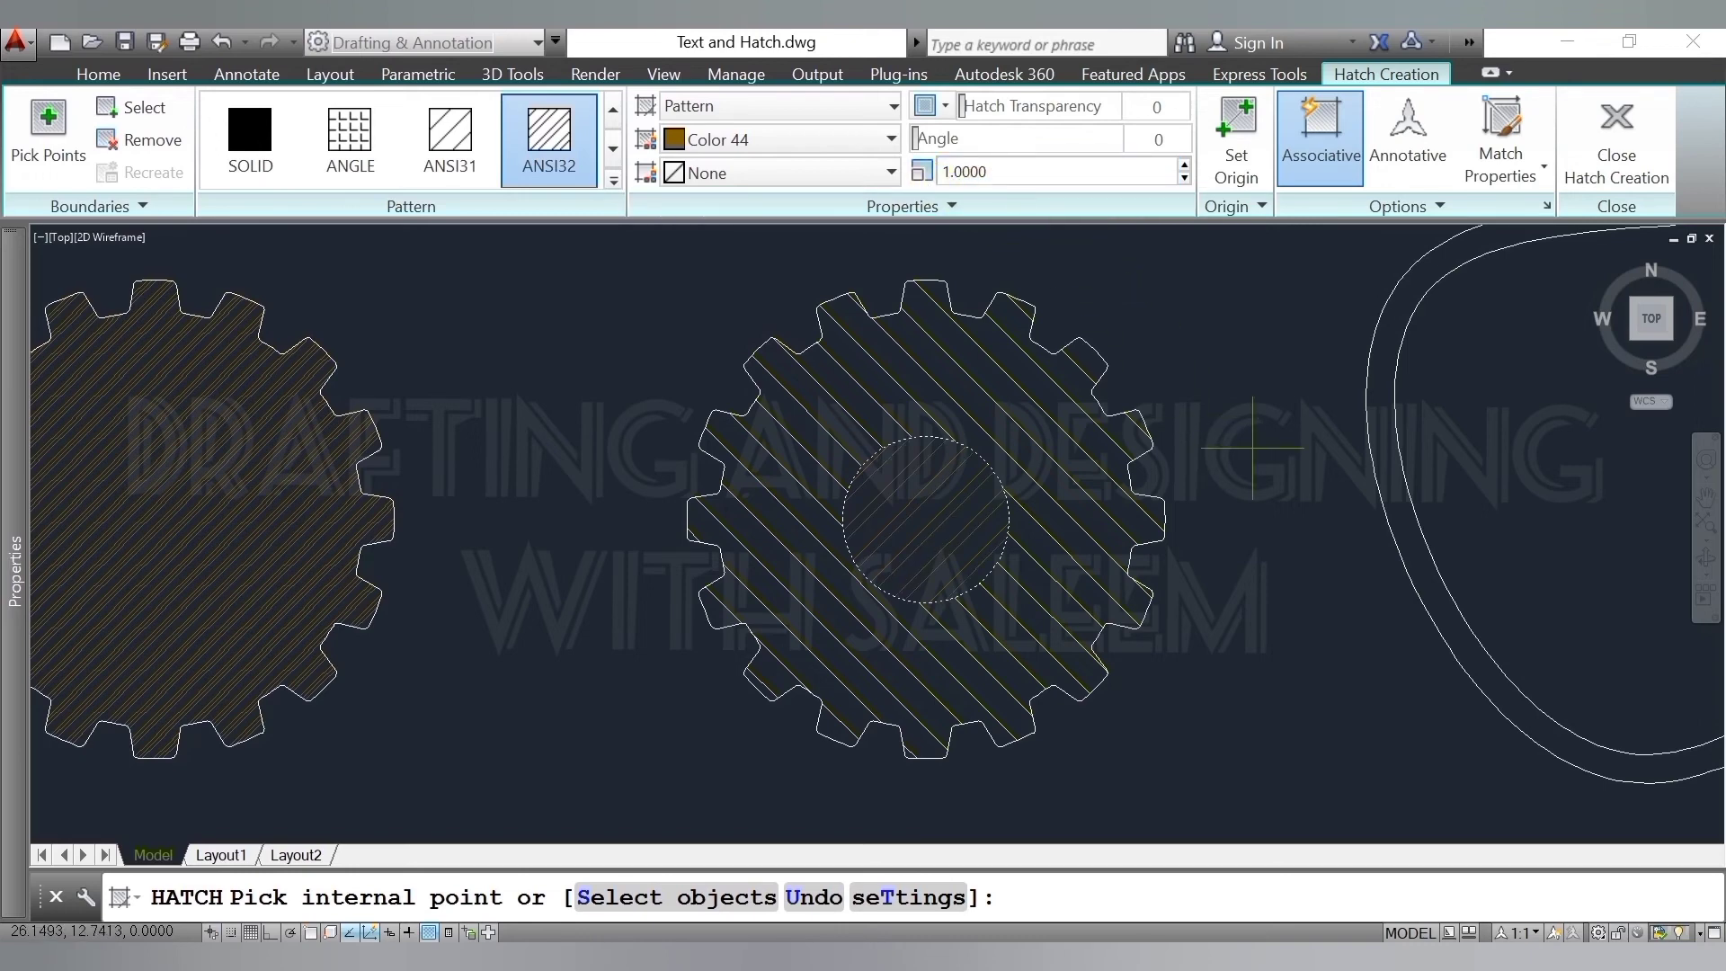
pyautogui.press('Return')
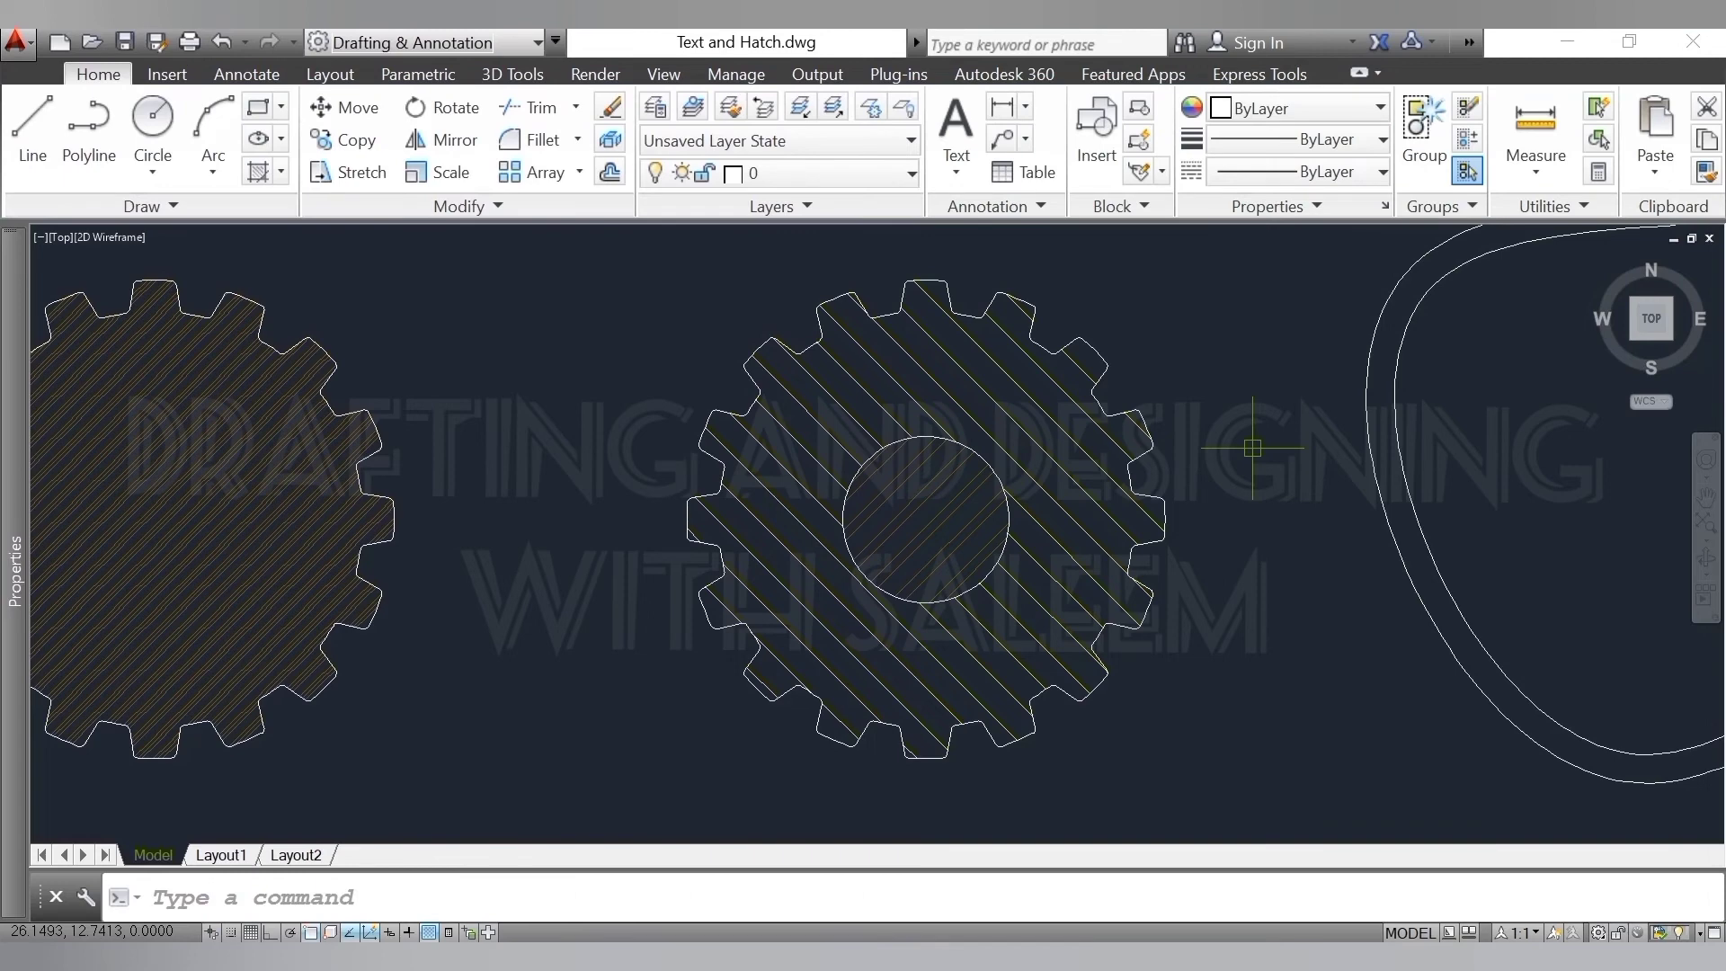
# - Zoom and pan the view to centre on the pool outline
pyautogui.scroll(-3, 604, 504)
pyautogui.scroll(-2, 598, 512)
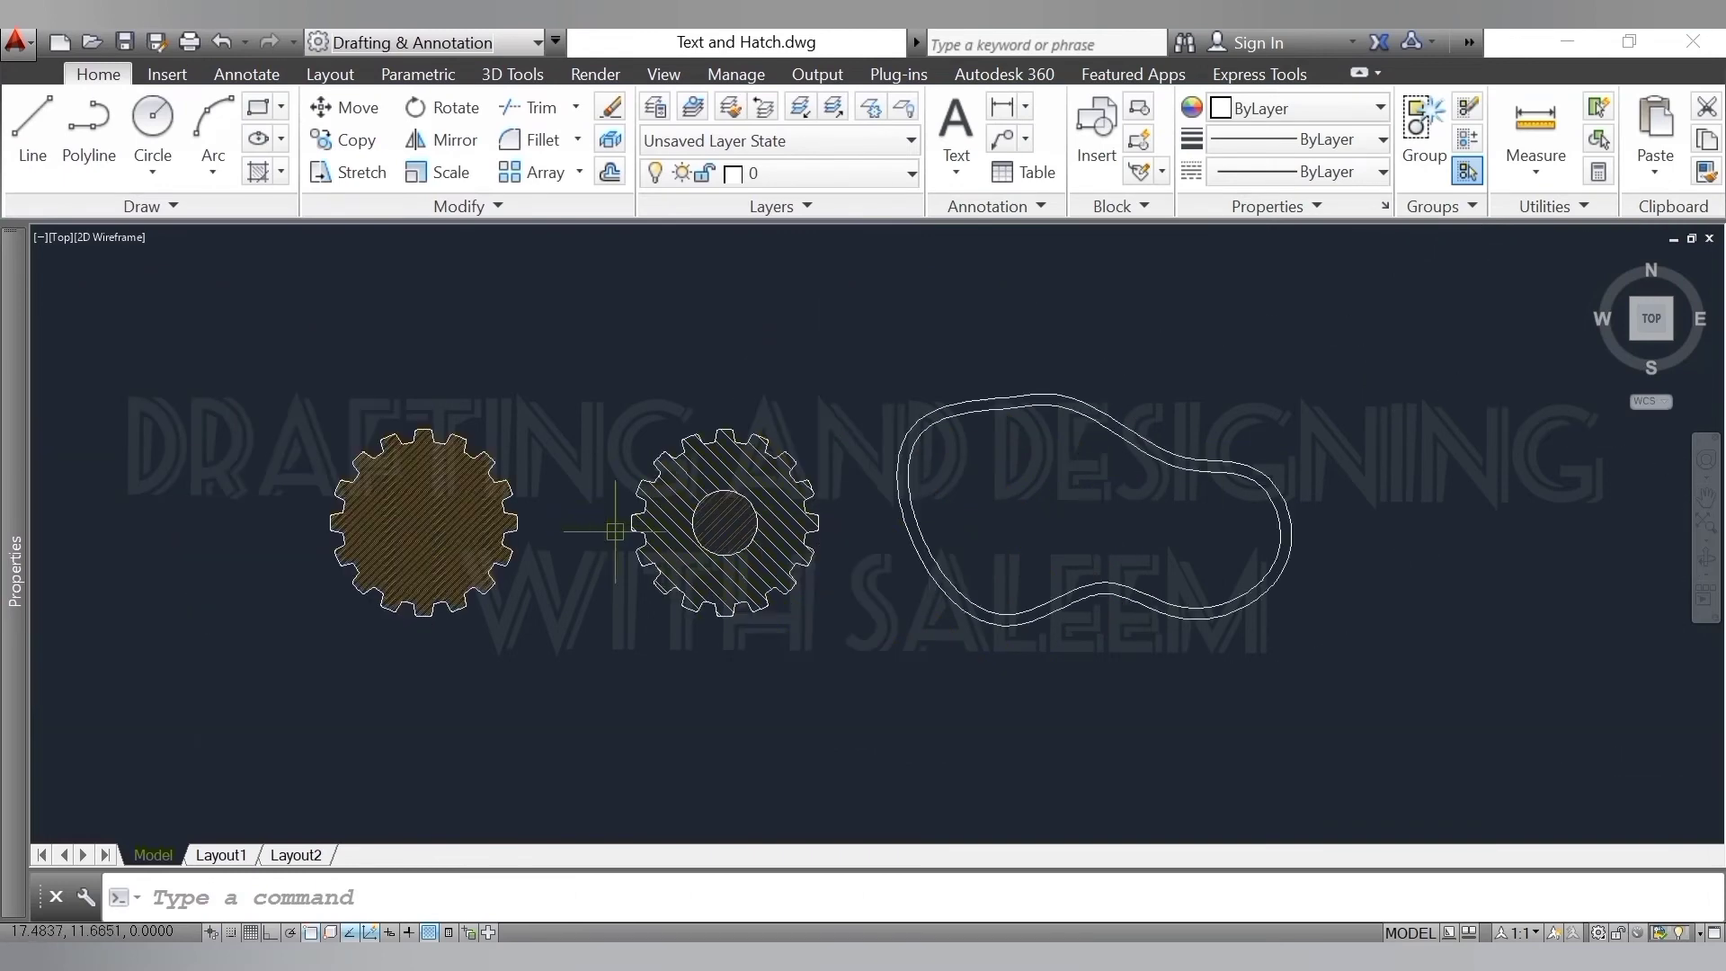
pyautogui.scroll(3, 1115, 533)
pyautogui.scroll(2, 1168, 518)
pyautogui.scroll(-3, 878, 584)
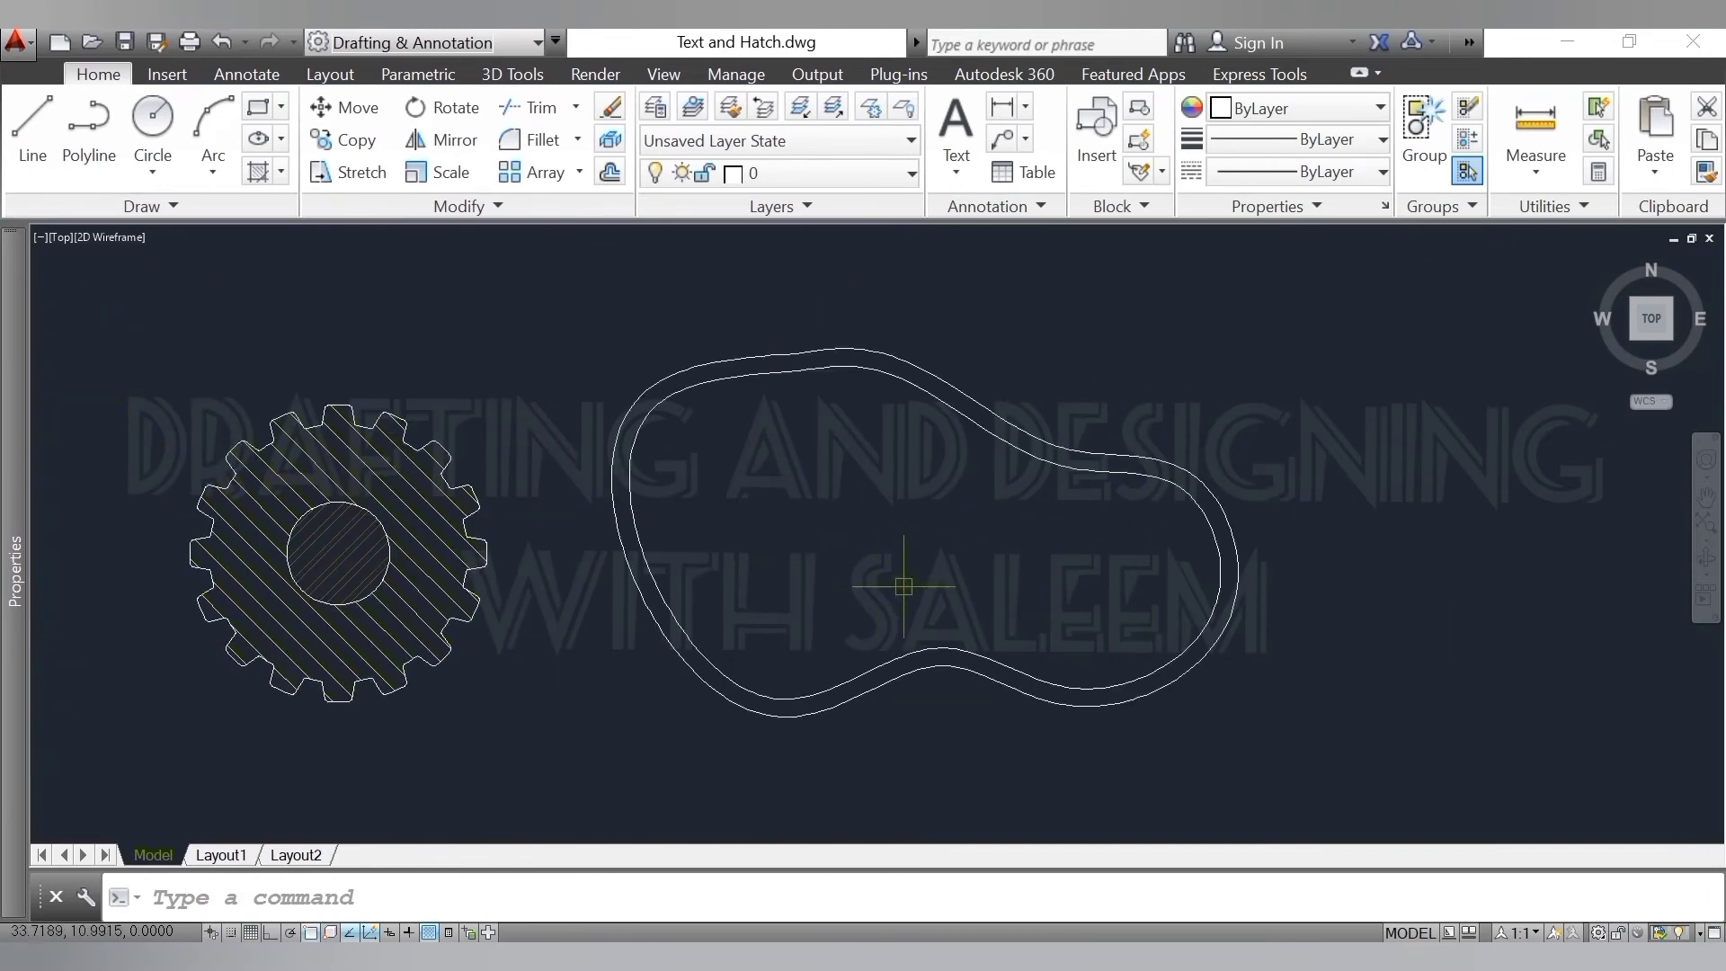
pyautogui.scroll(2, 1076, 553)
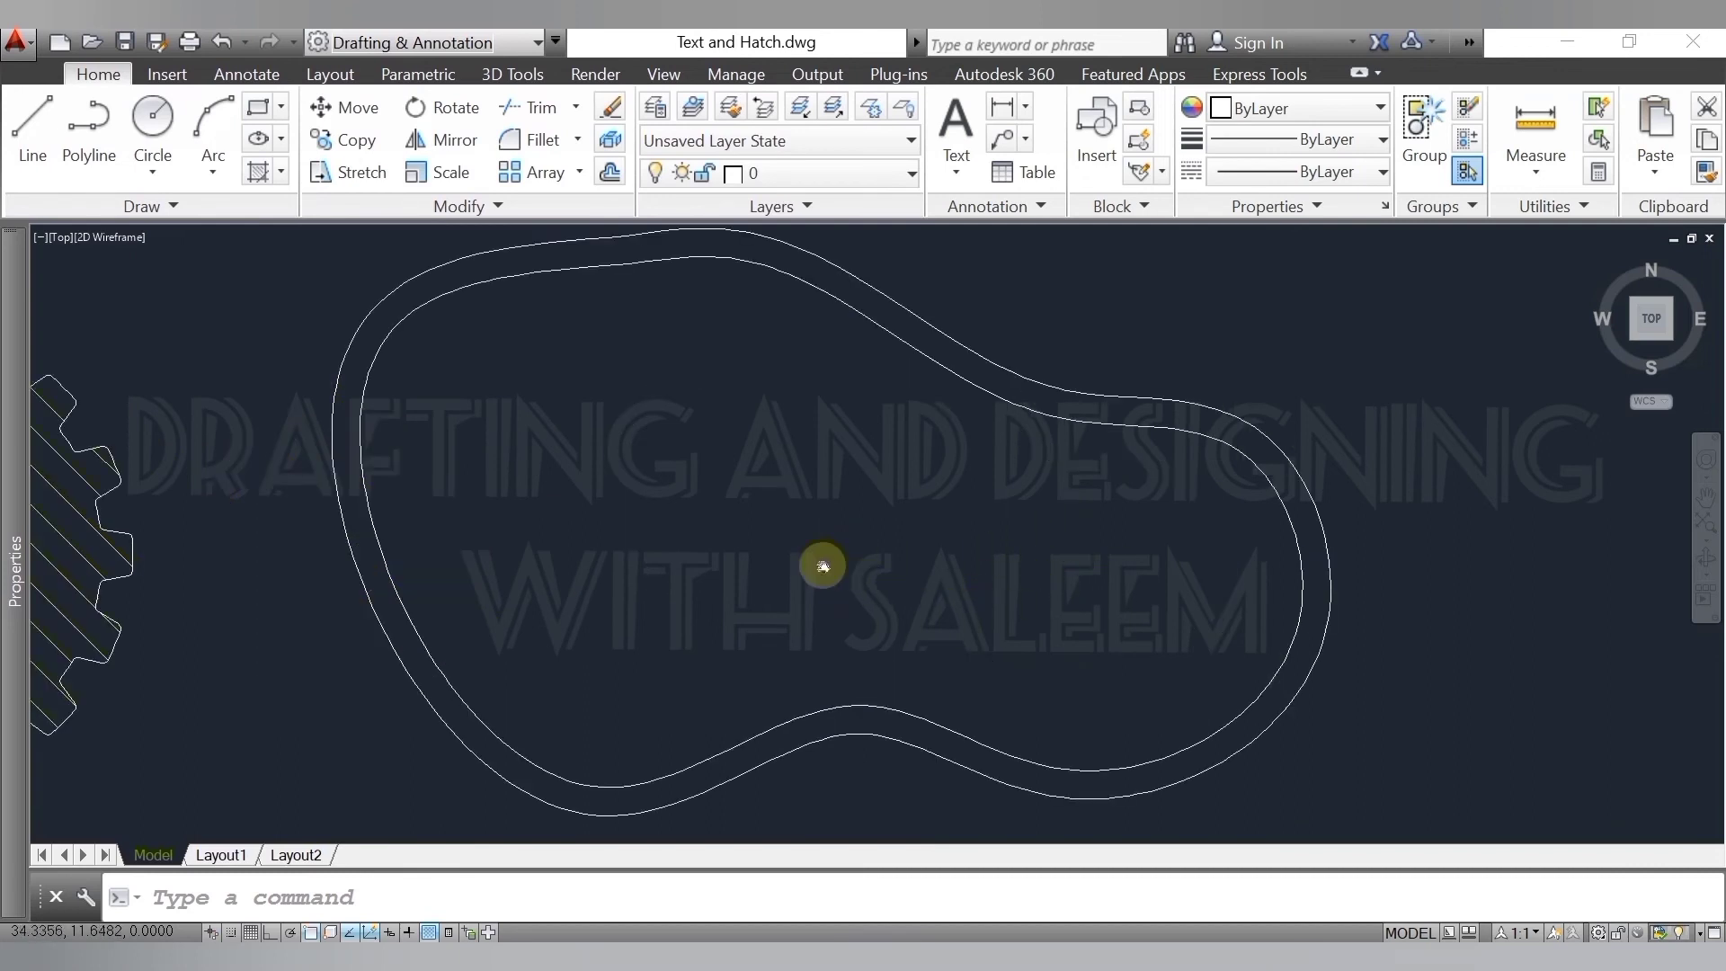
pyautogui.moveTo(820, 563); pyautogui.dragTo(840, 580, button='middle')
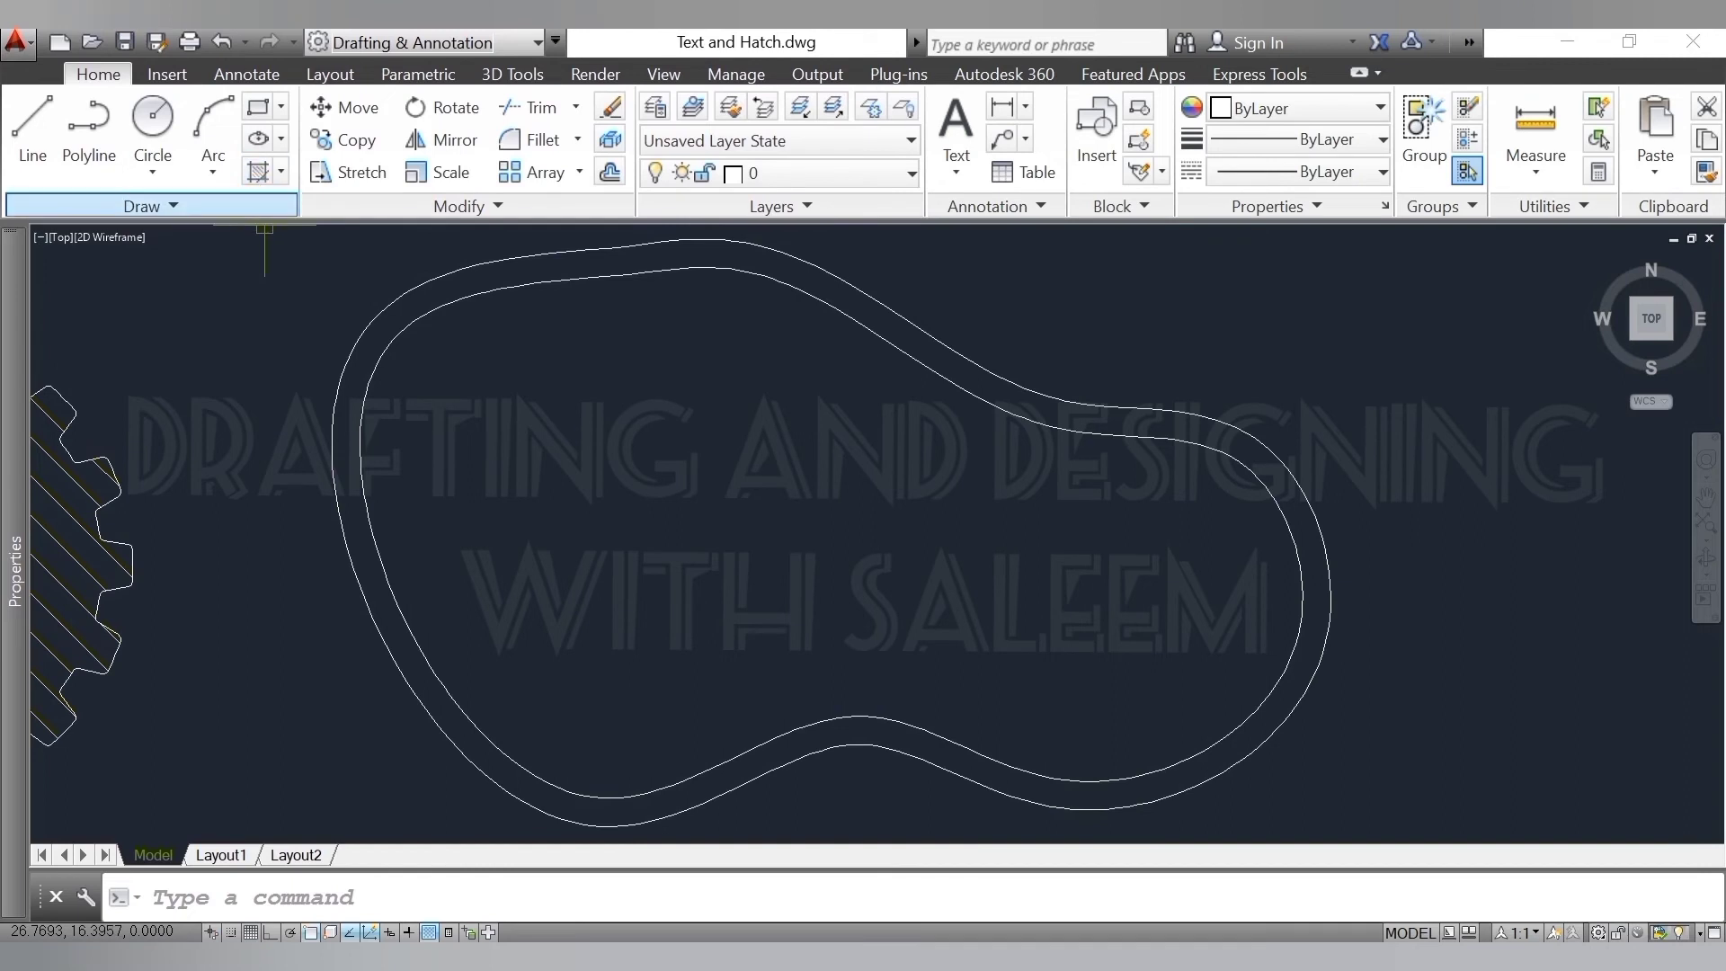
# - Fill the band between the pool's two outlines with a SOLID Color 44 hatch
pyautogui.click(351, 890)
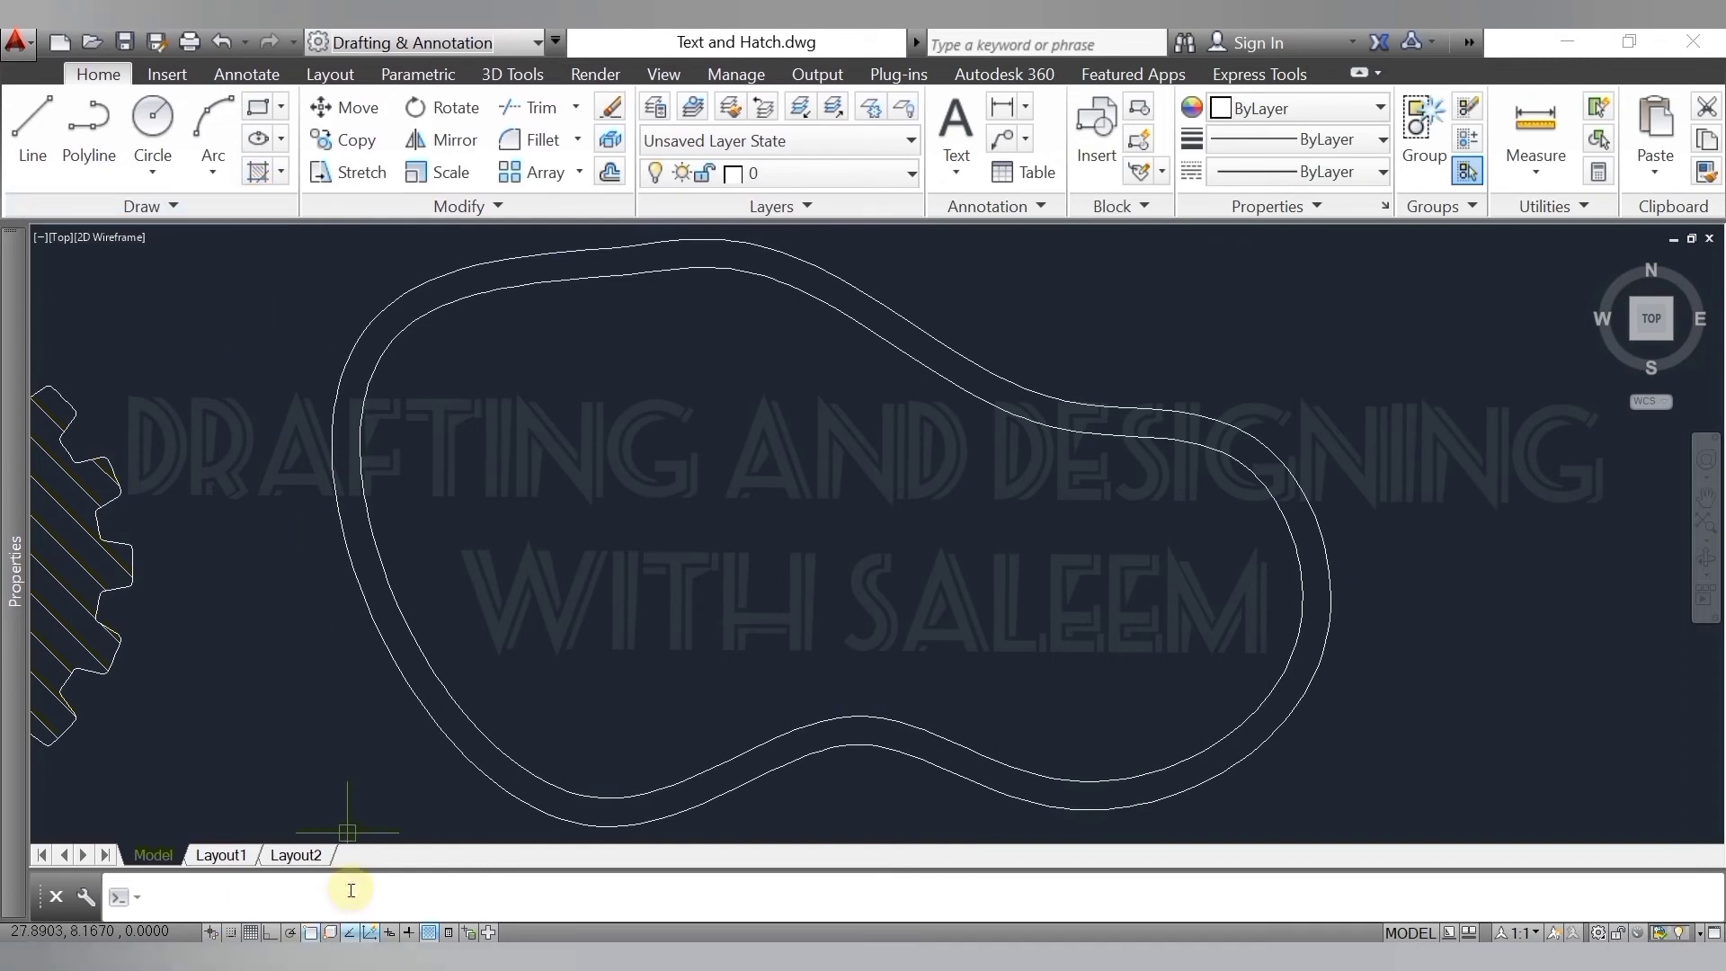
pyautogui.write('H')
pyautogui.press('Return')
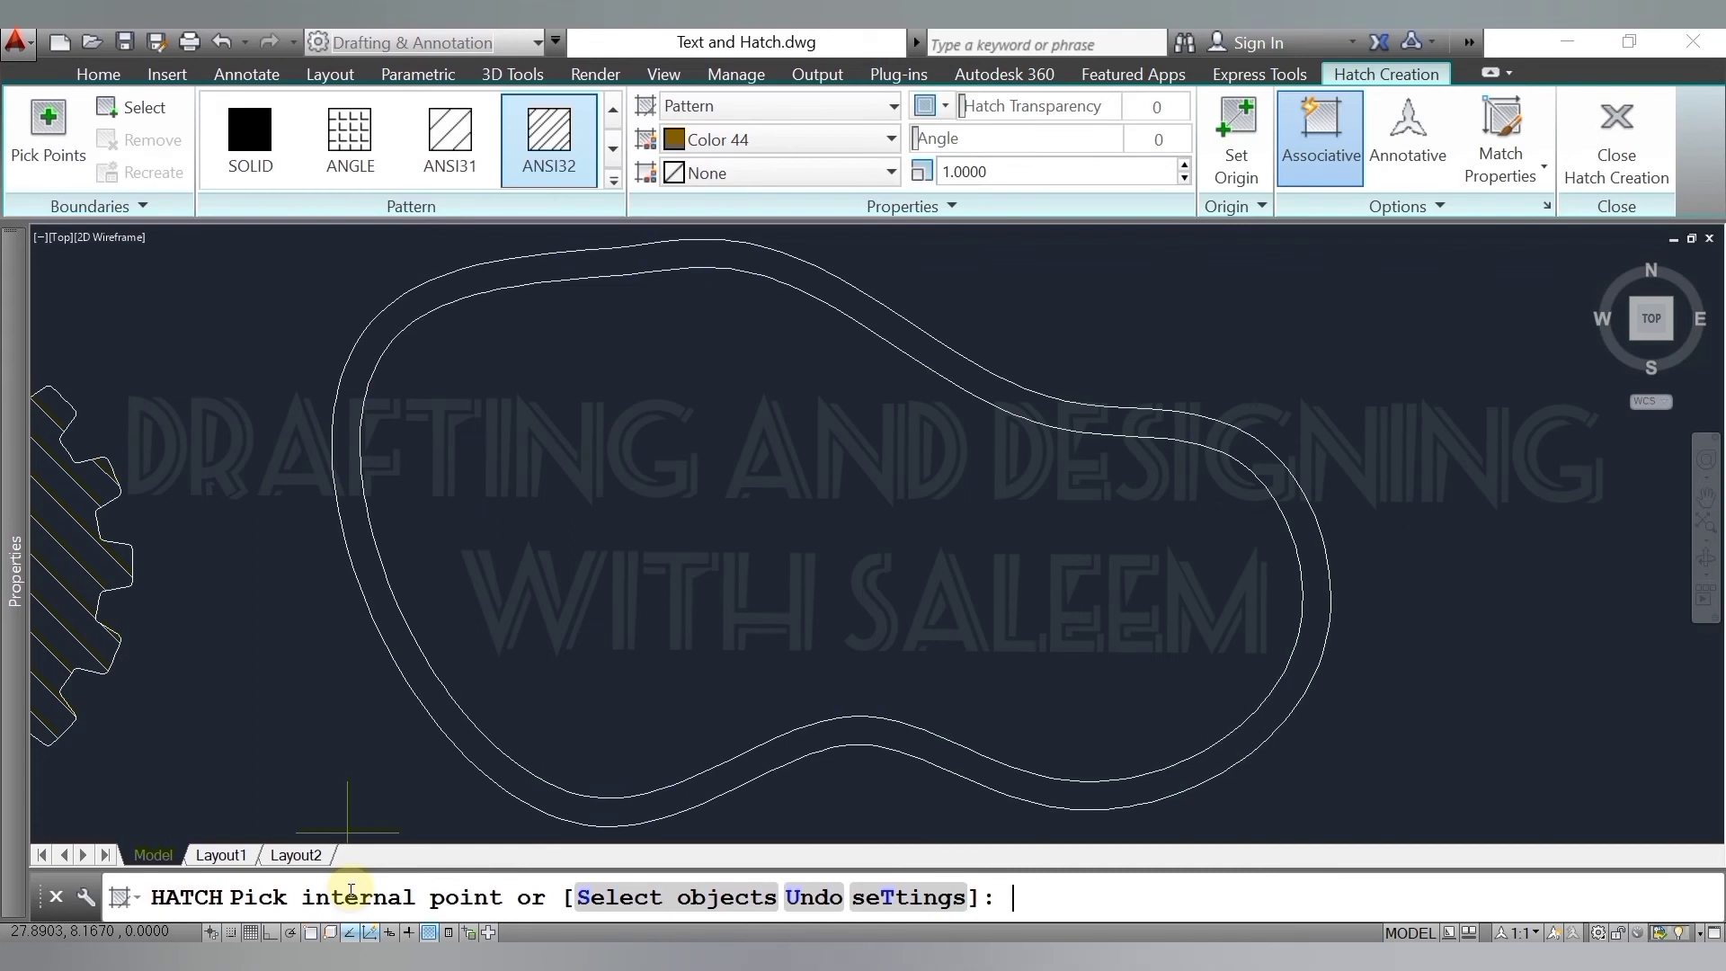
pyautogui.click(416, 294)
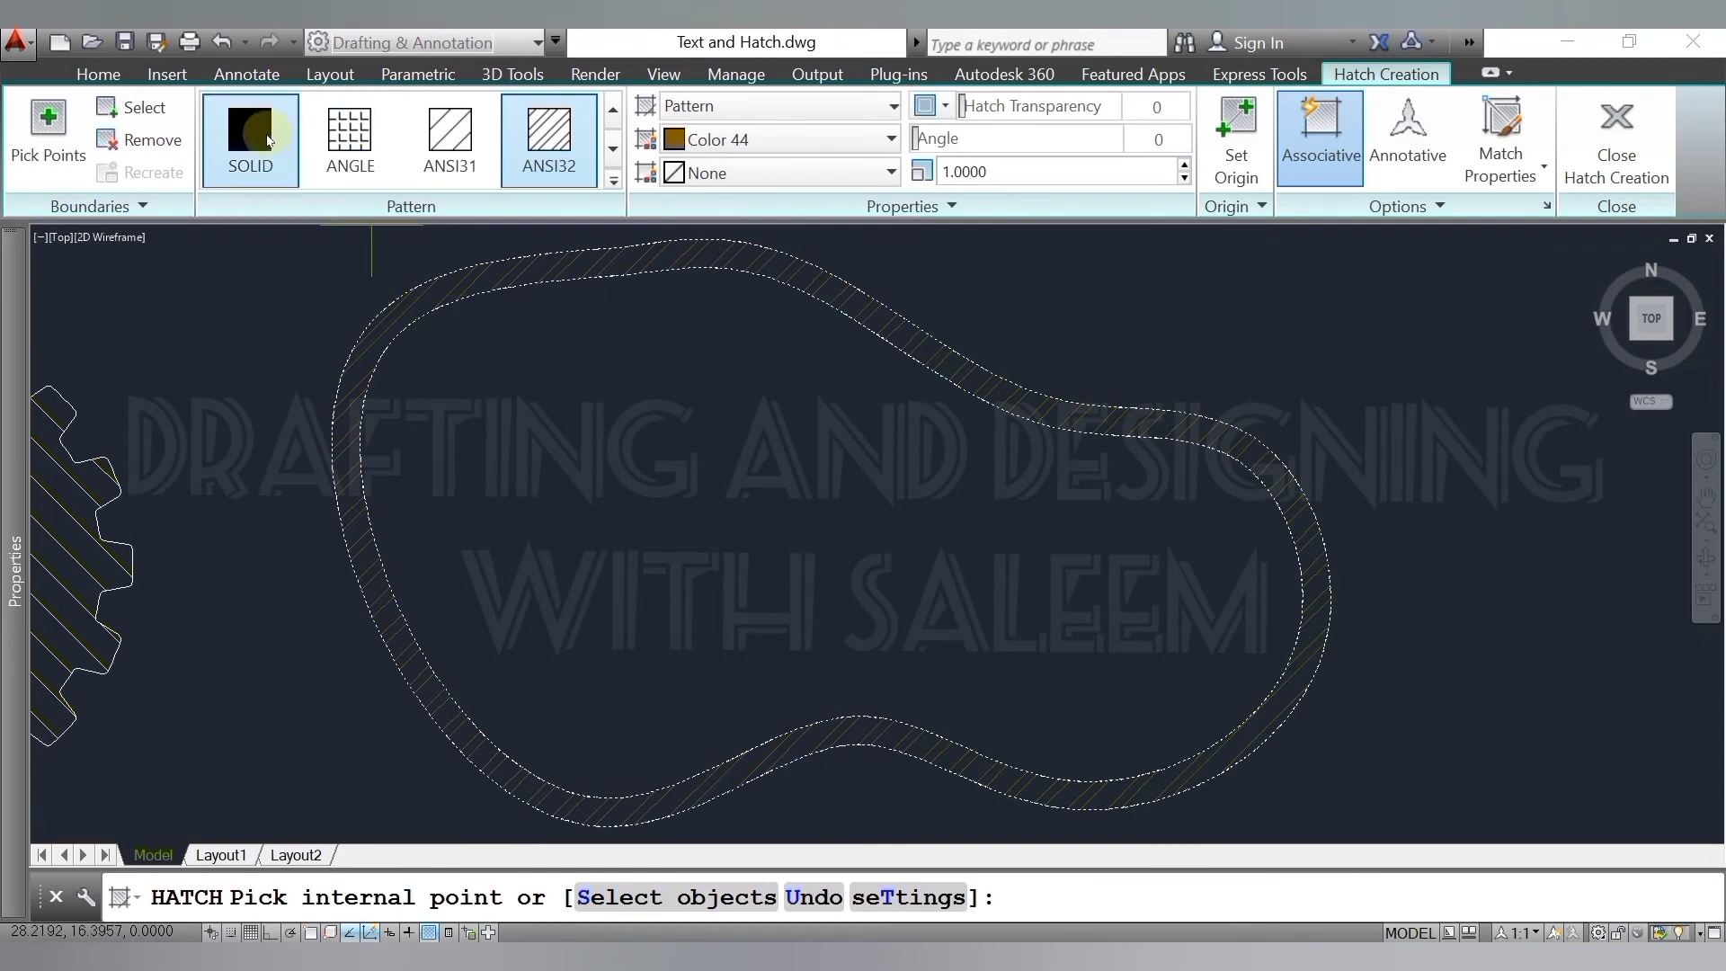
pyautogui.click(268, 139)
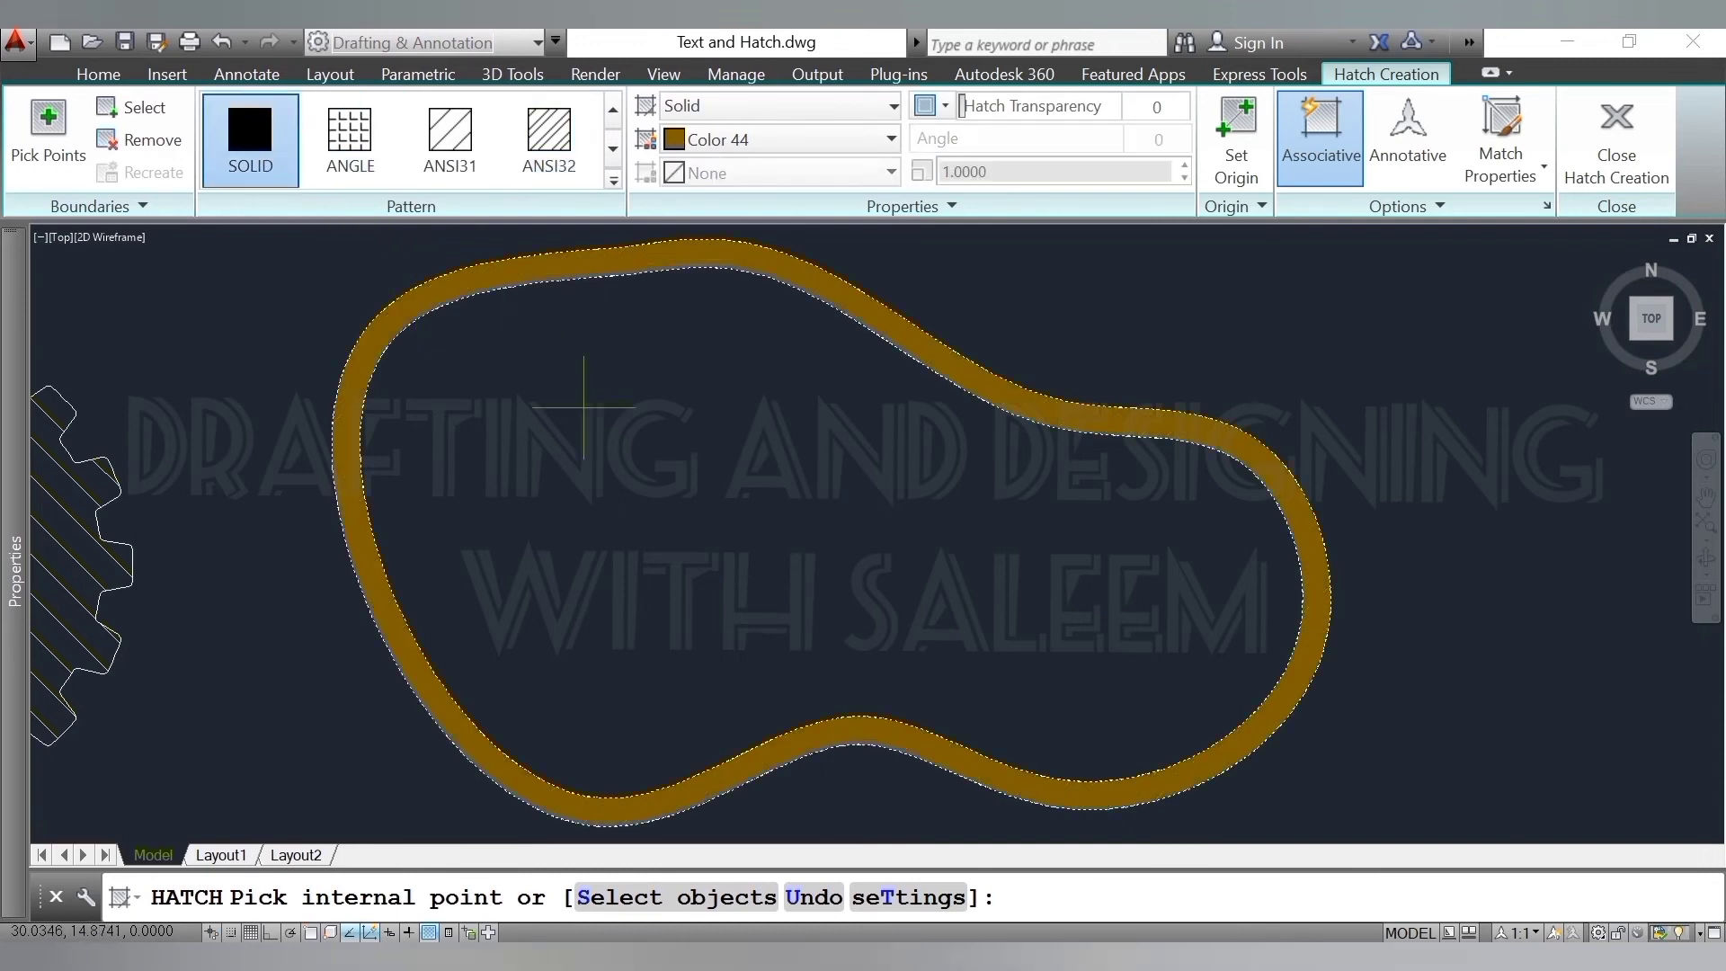
pyautogui.click(721, 501)
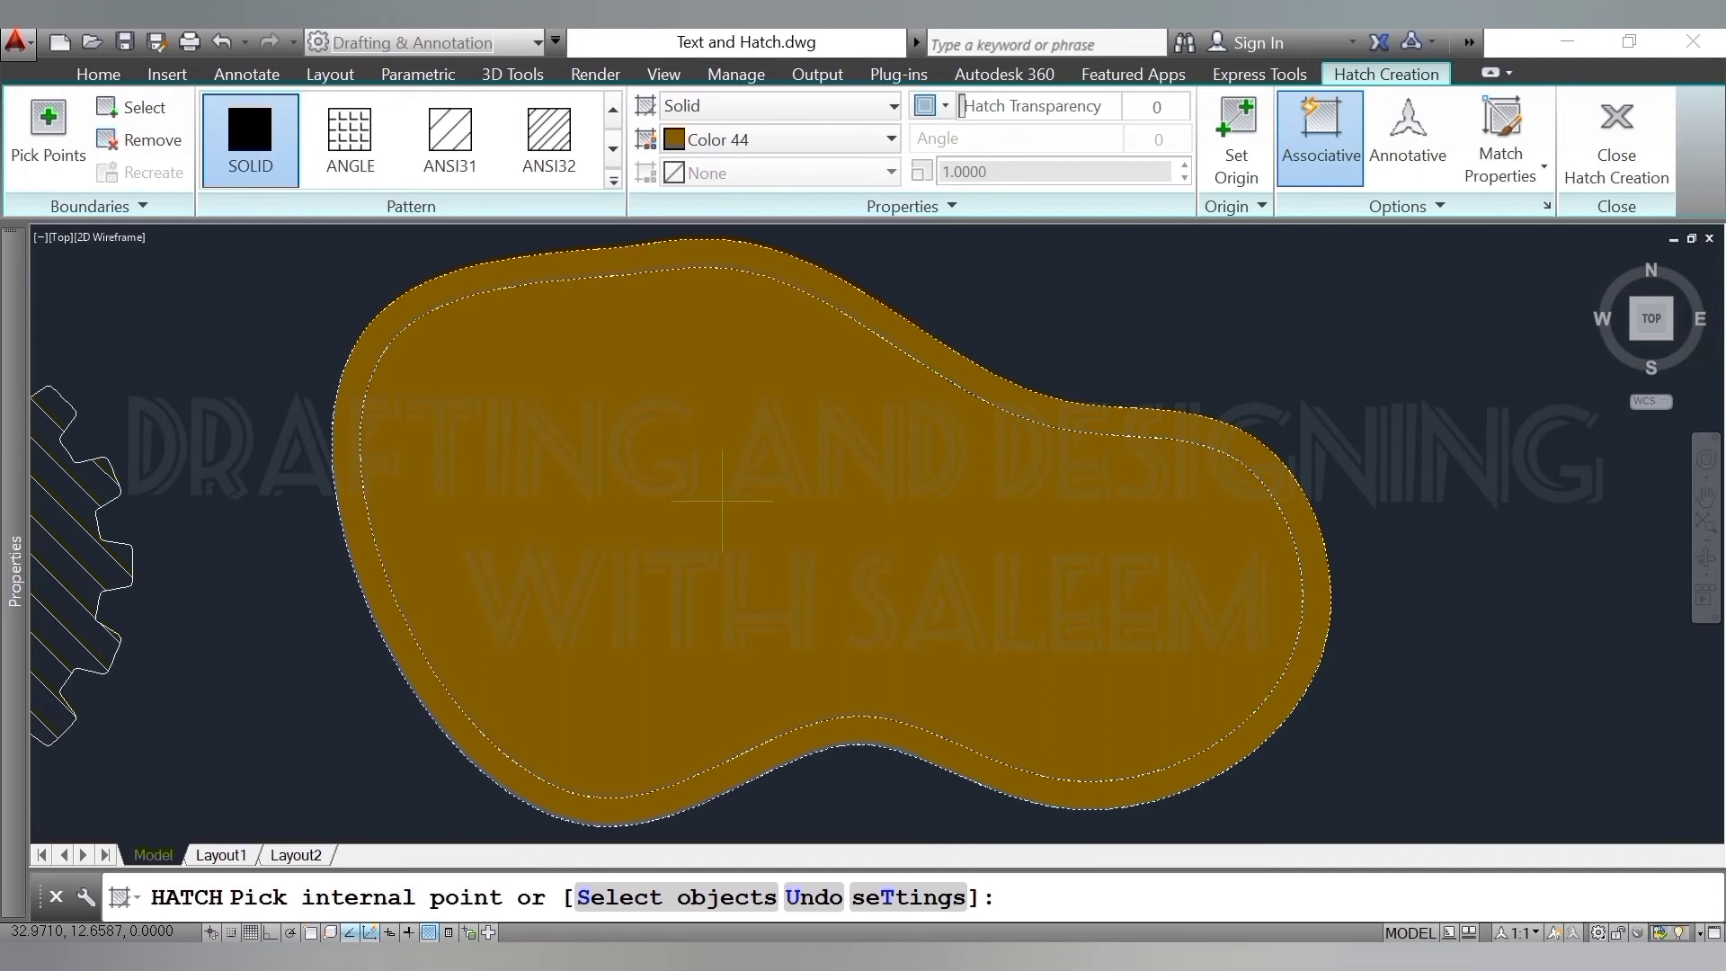
pyautogui.press('Return')
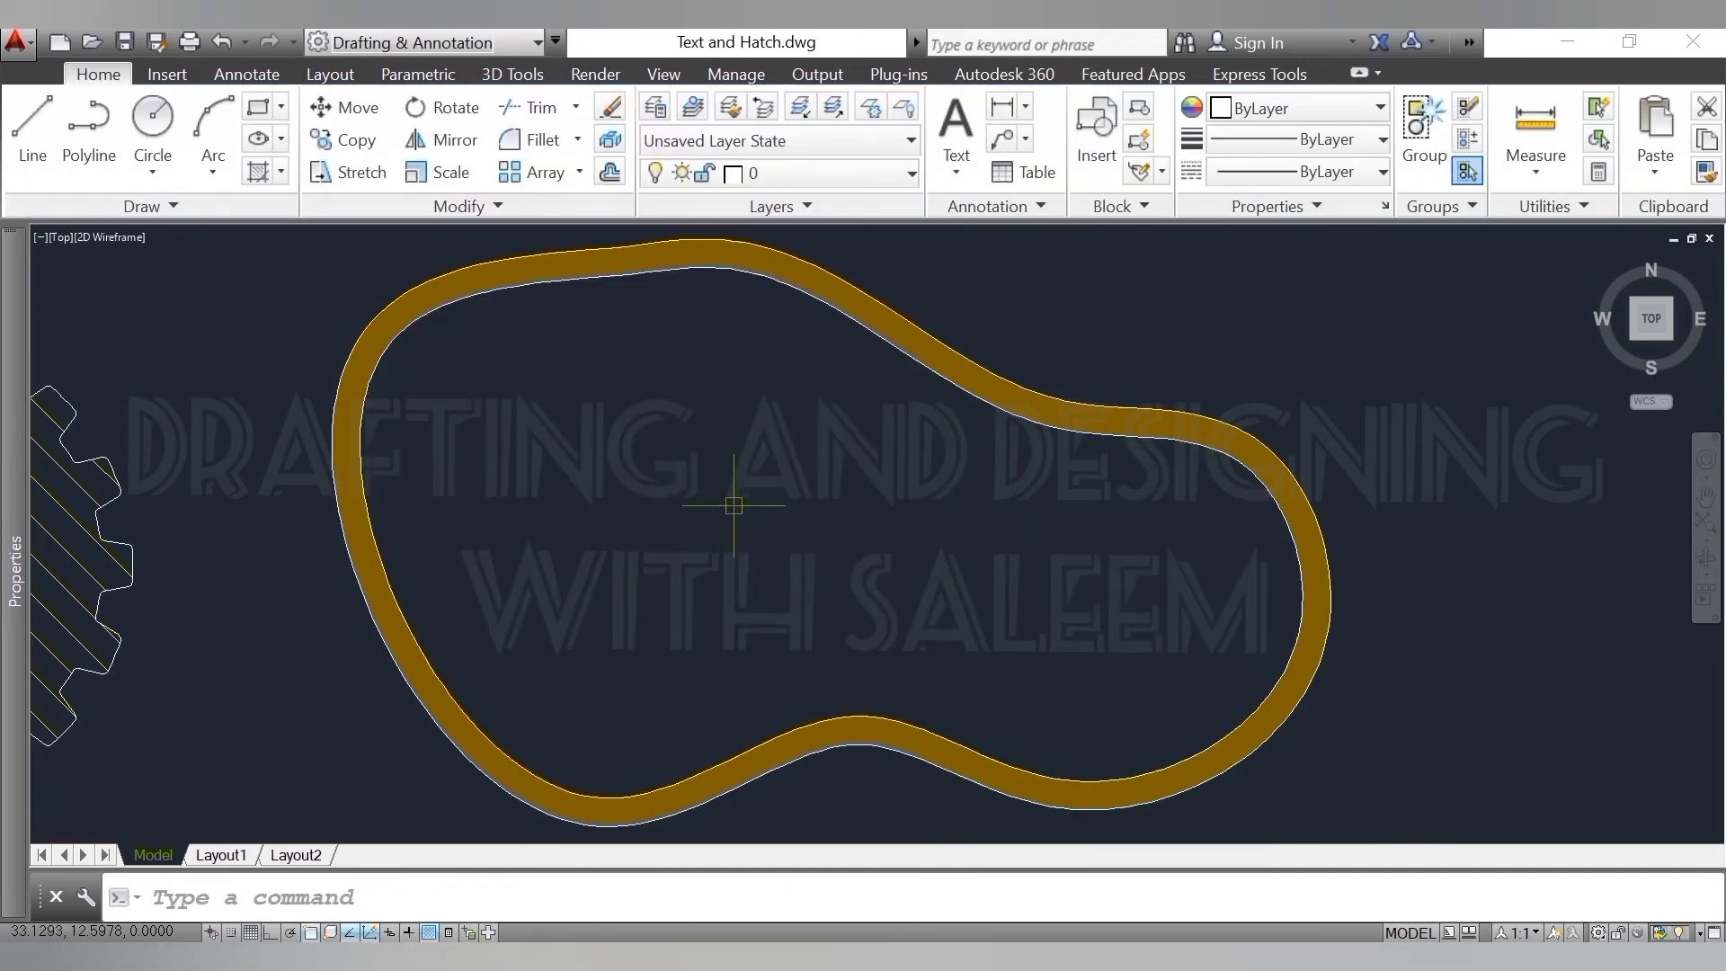
# - Fill the pool interior with a linear gradient running from blue to Cyan
pyautogui.click(281, 172)
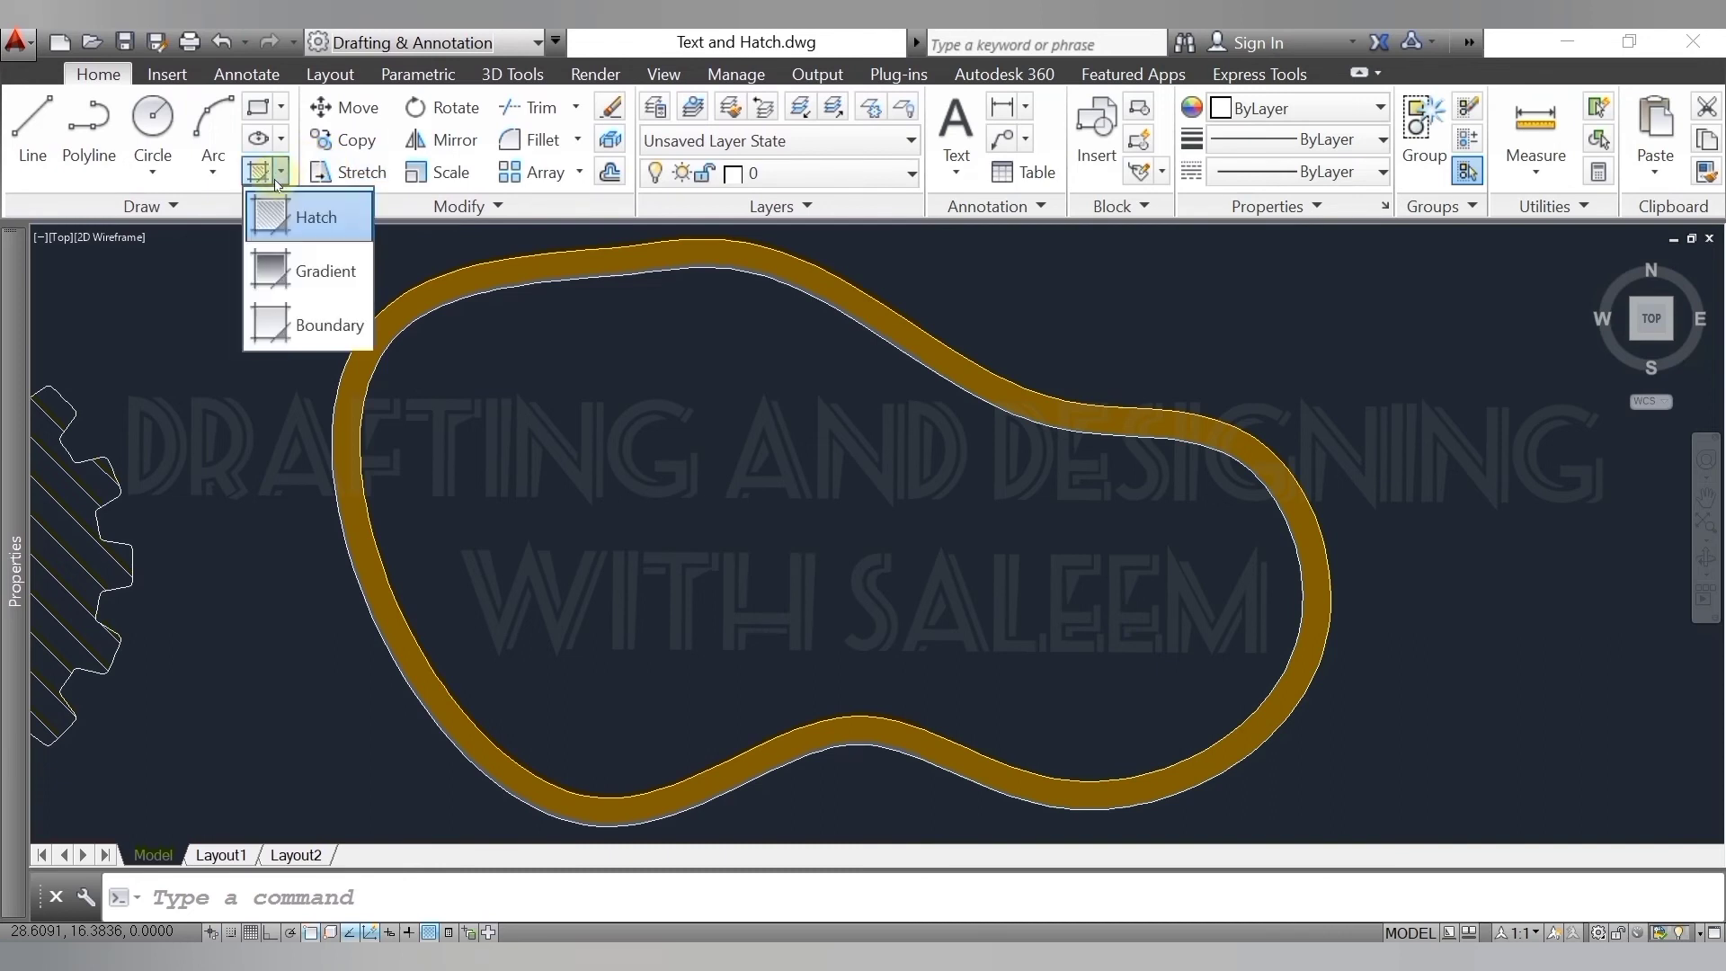
pyautogui.click(310, 275)
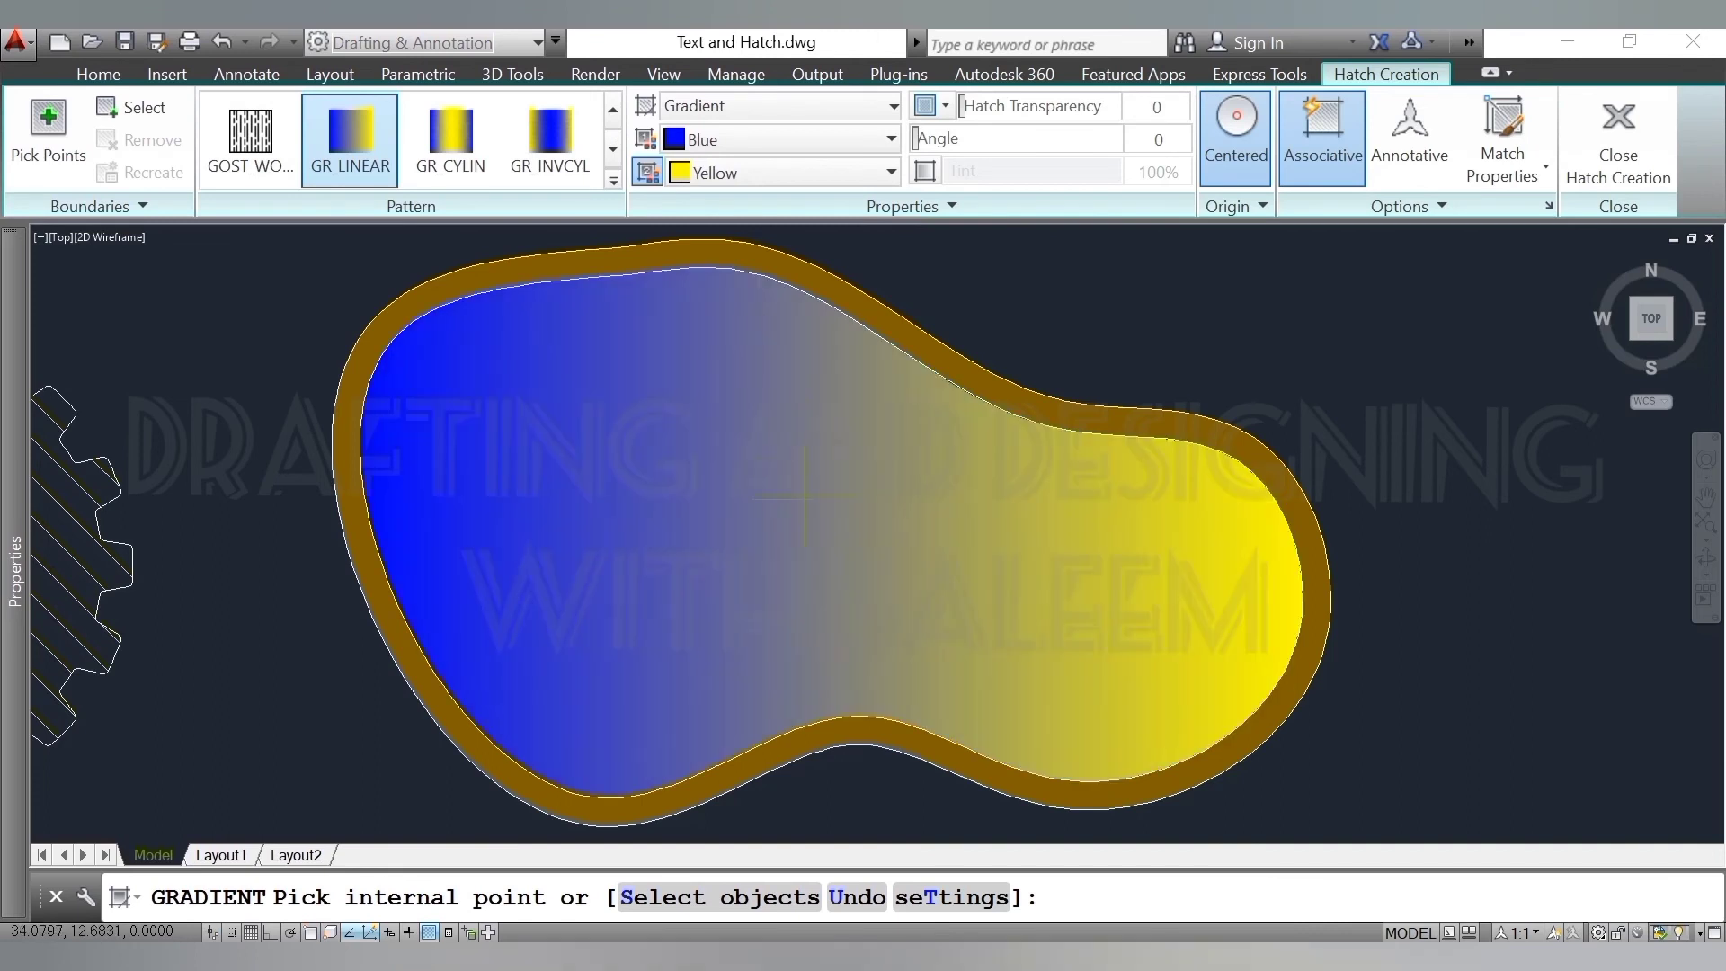
pyautogui.click(805, 503)
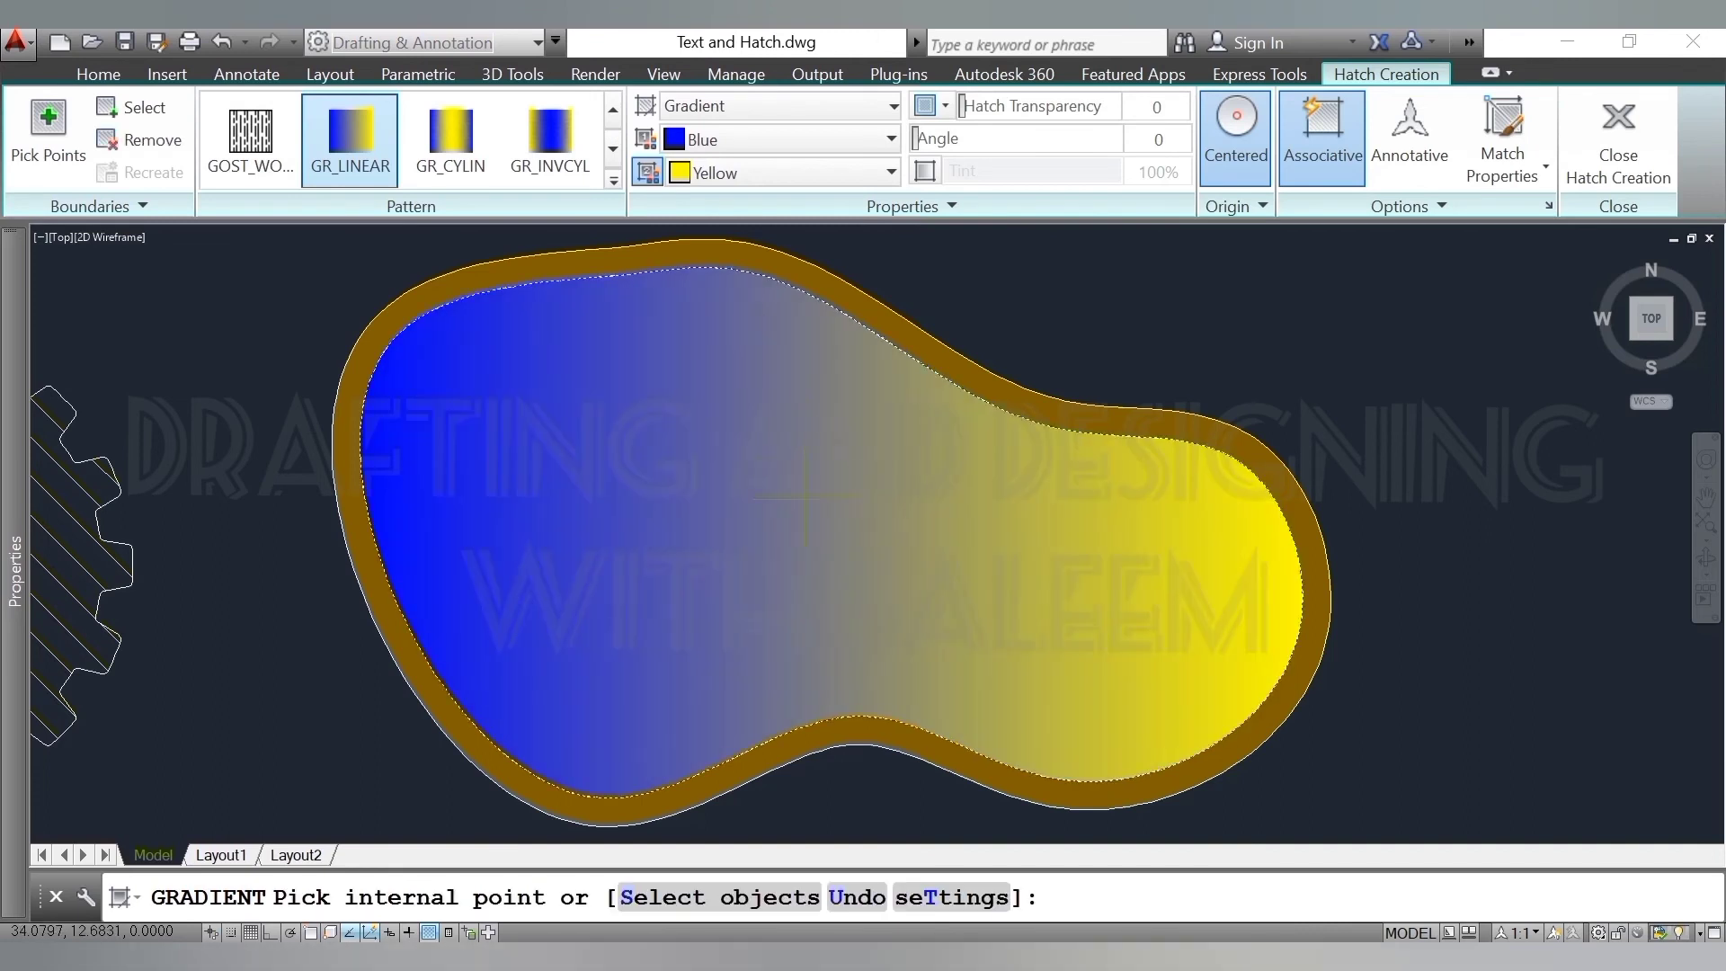
pyautogui.click(814, 178)
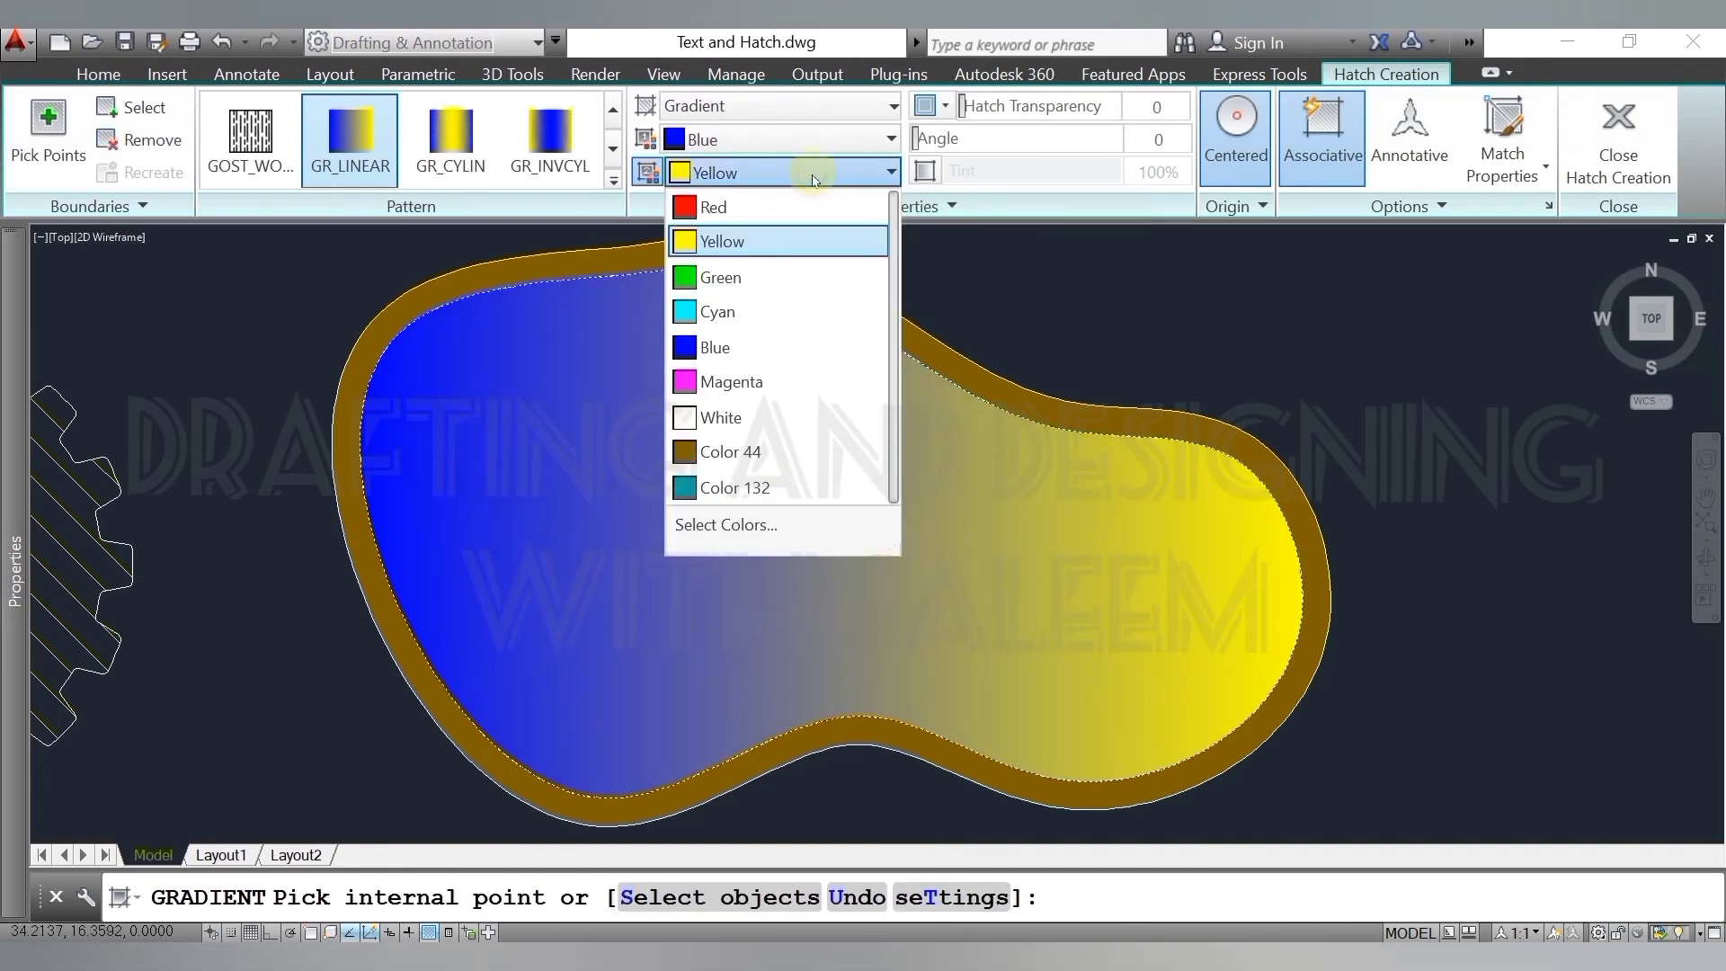
pyautogui.click(755, 306)
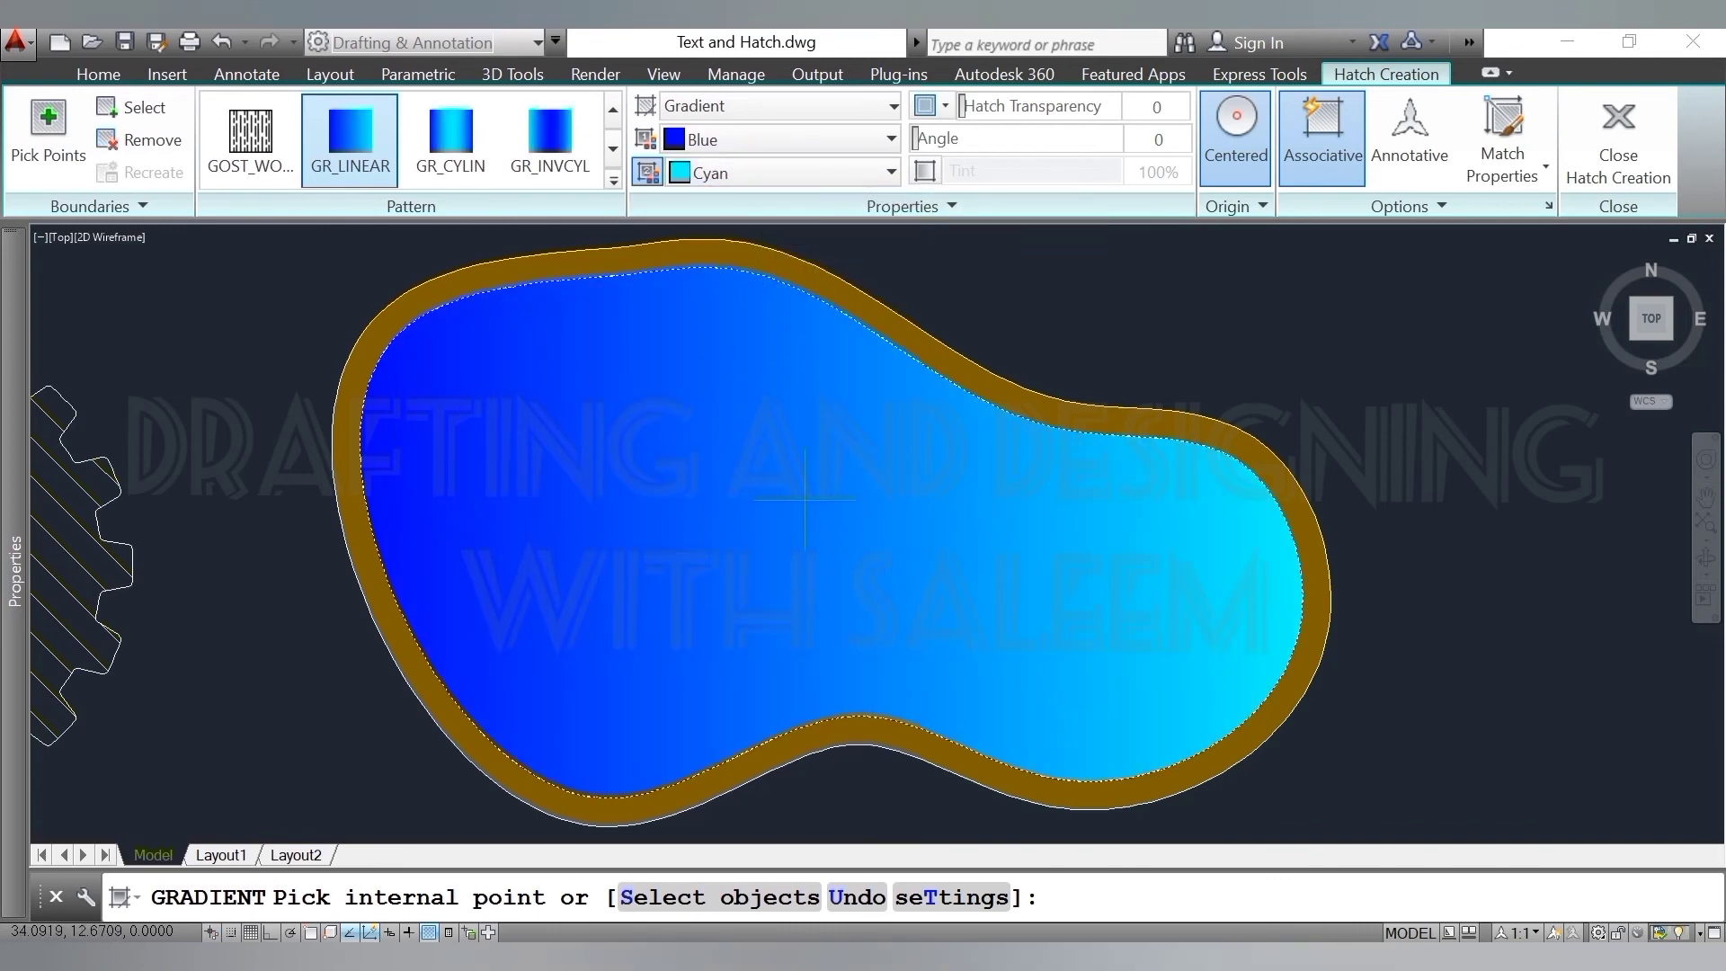
pyautogui.press('Return')
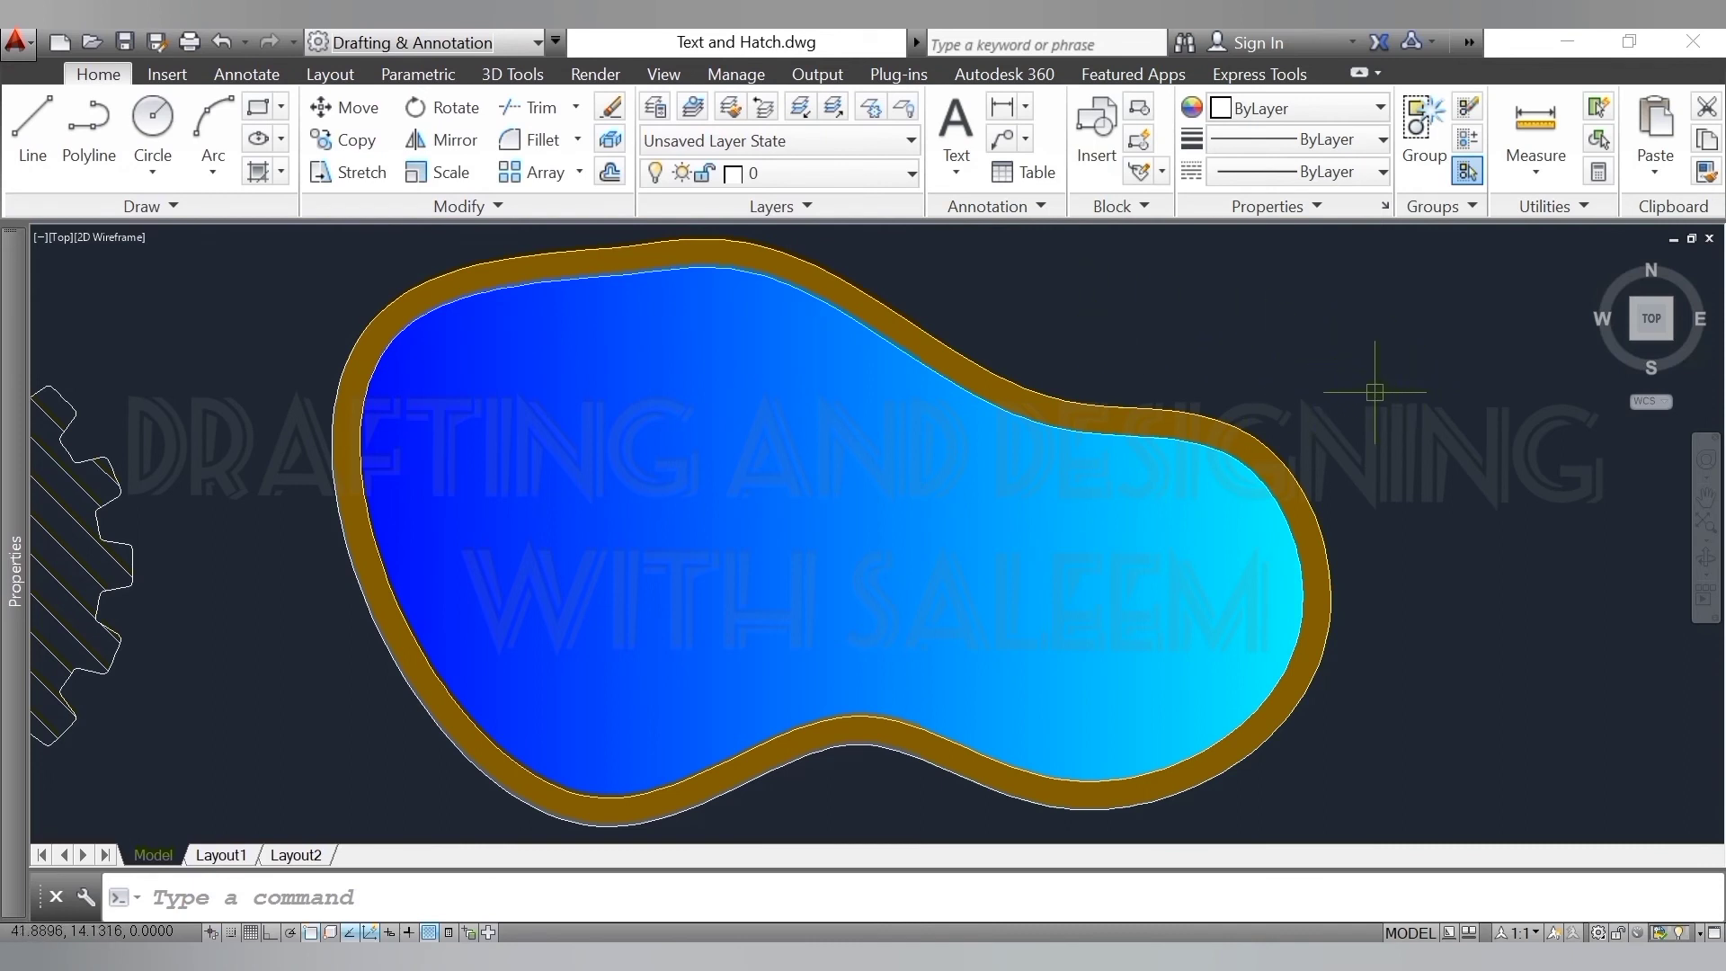
# - Draw a rectangle right of the pool with REC and bring it to the view centre
pyautogui.scroll(-2, 740, 474)
pyautogui.scroll(-4, 740, 474)
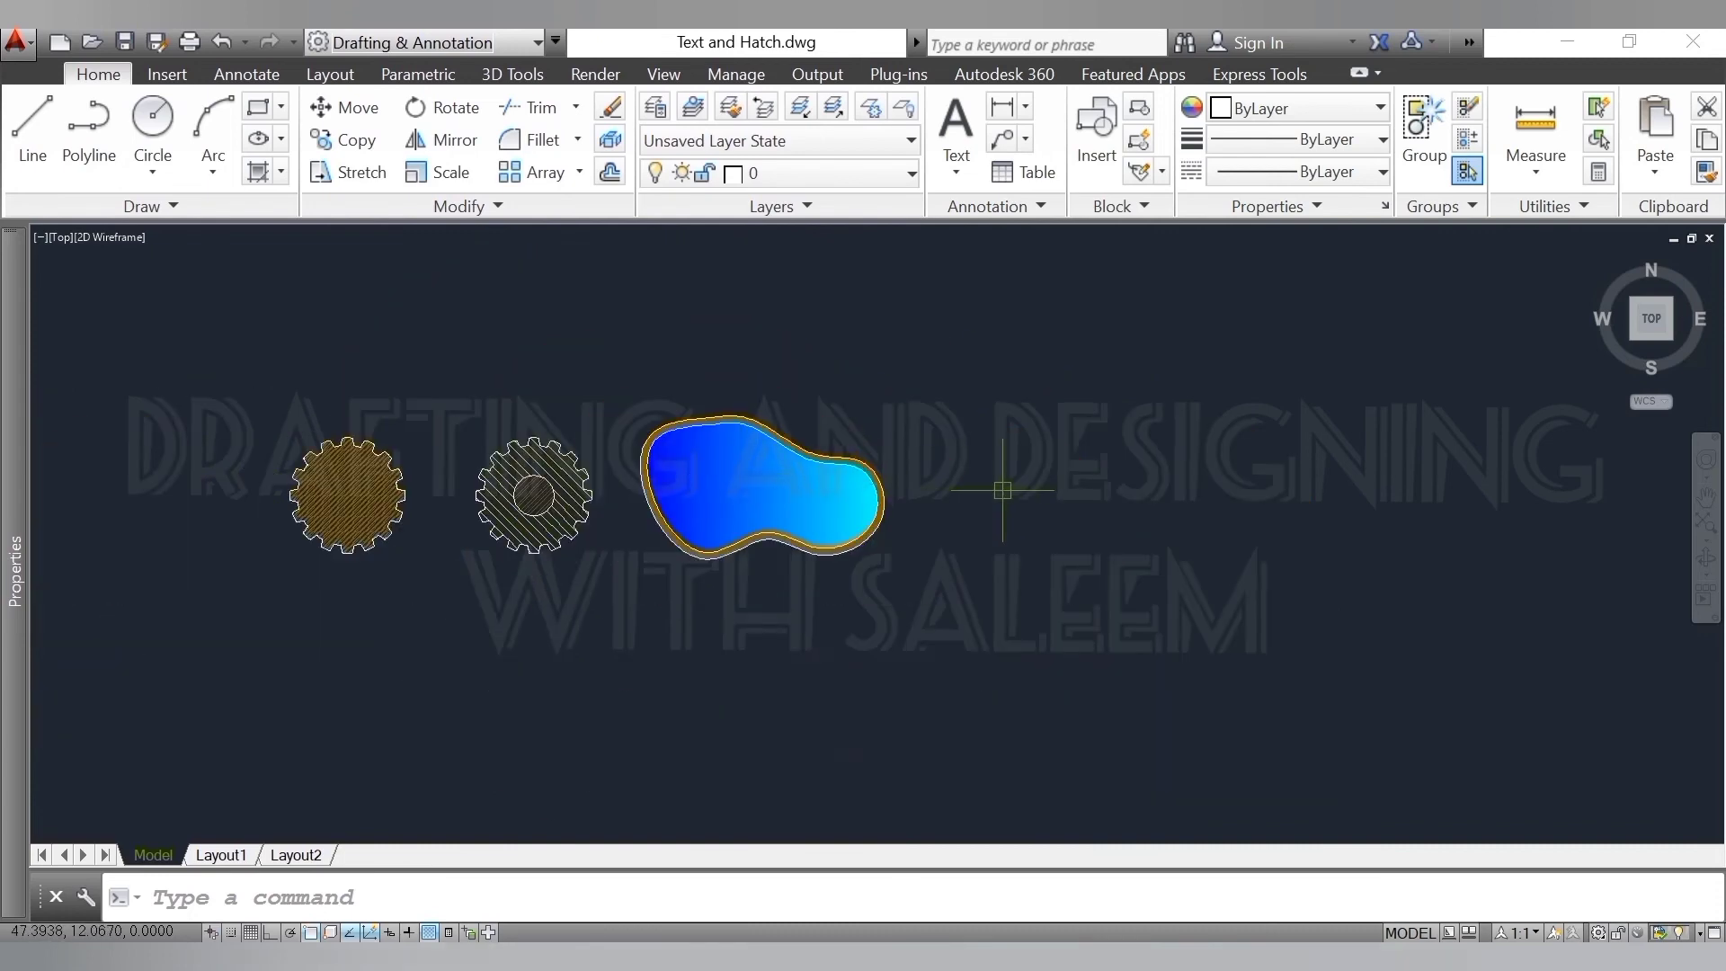
pyautogui.scroll(2, 1013, 492)
pyautogui.write('RE')
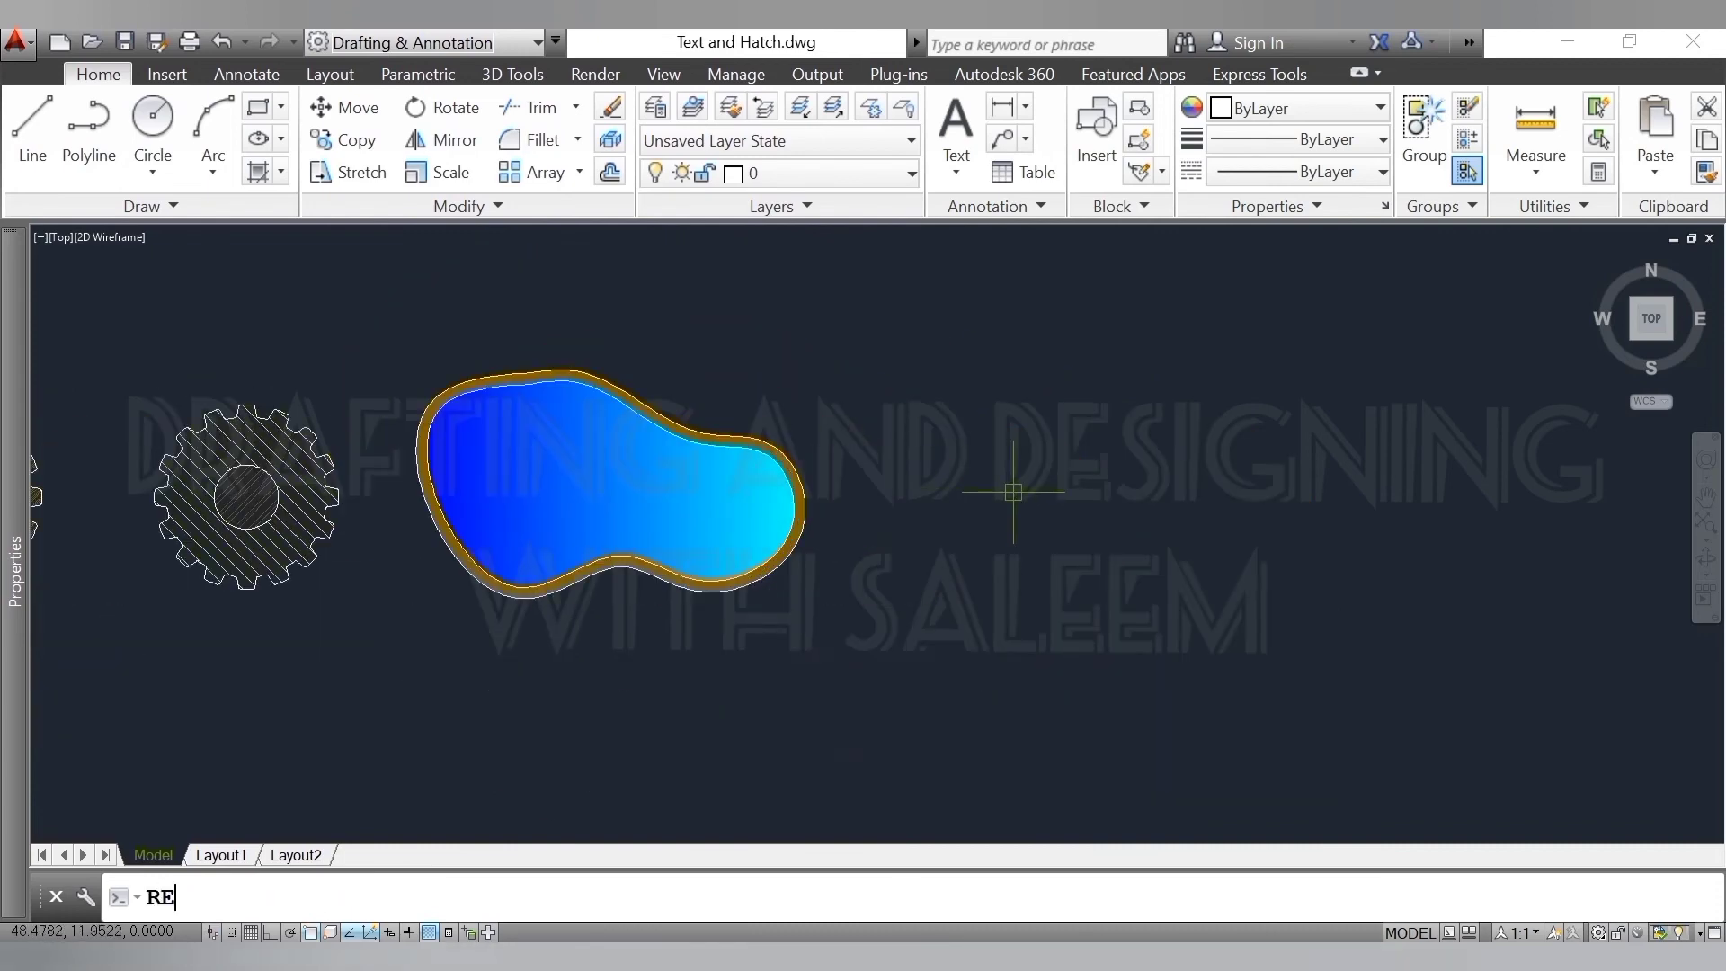
pyautogui.write('C')
pyautogui.press('Return')
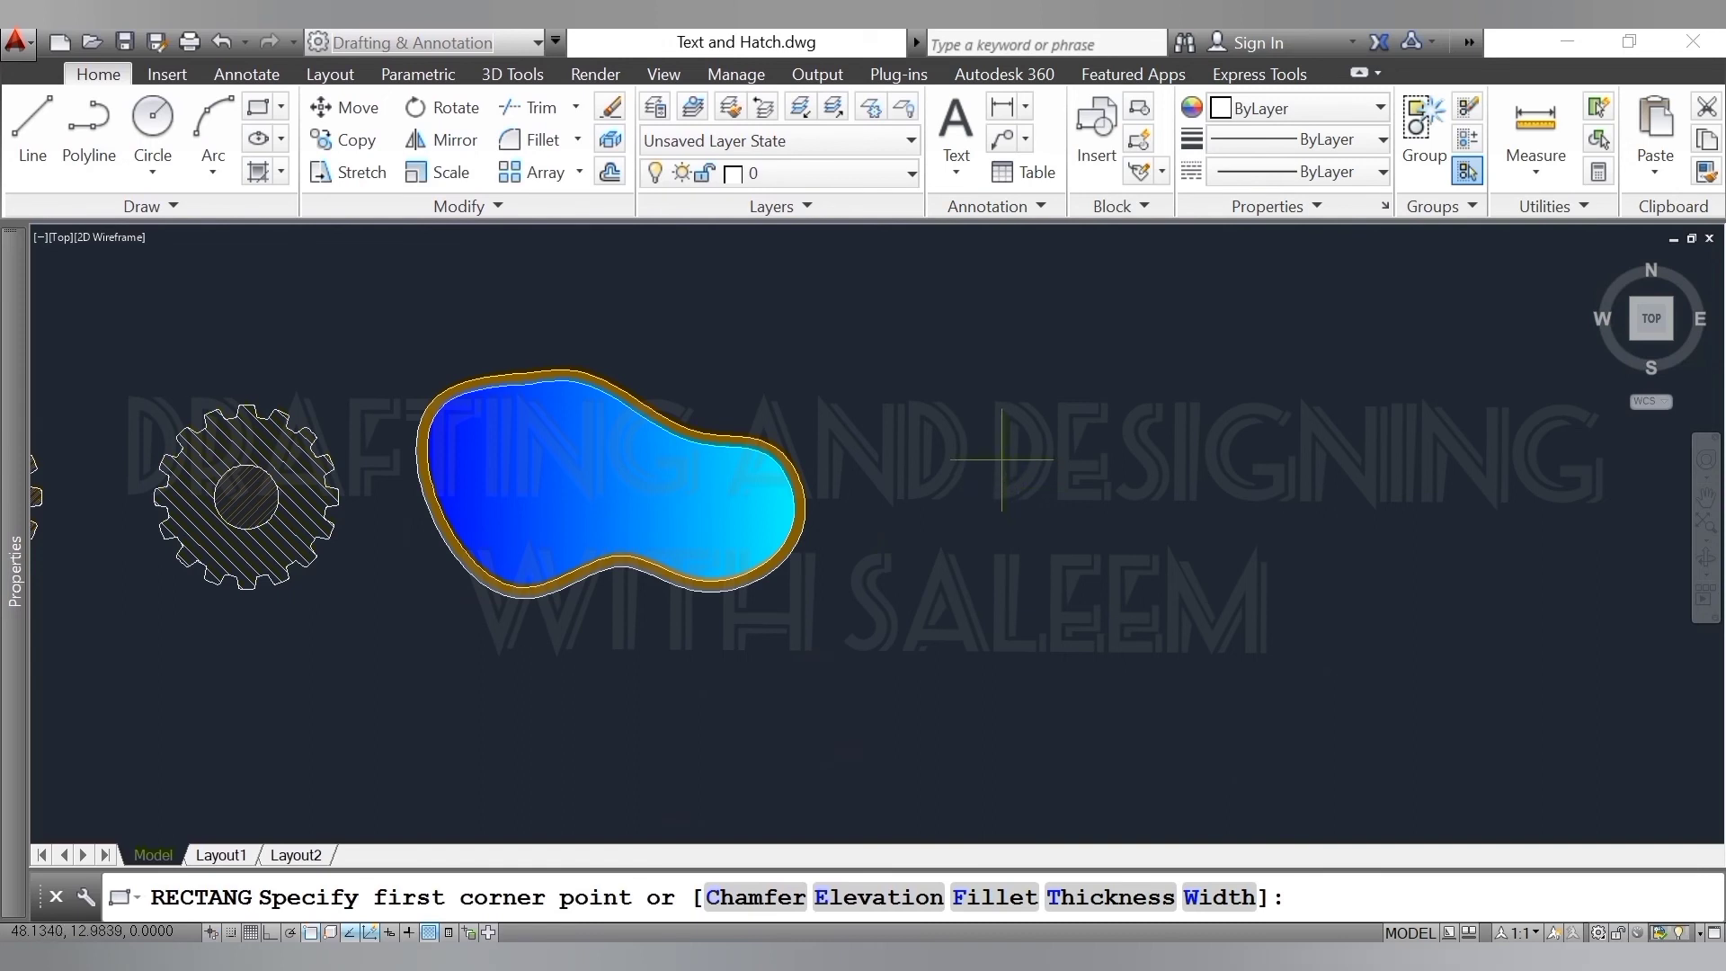
pyautogui.click(978, 421)
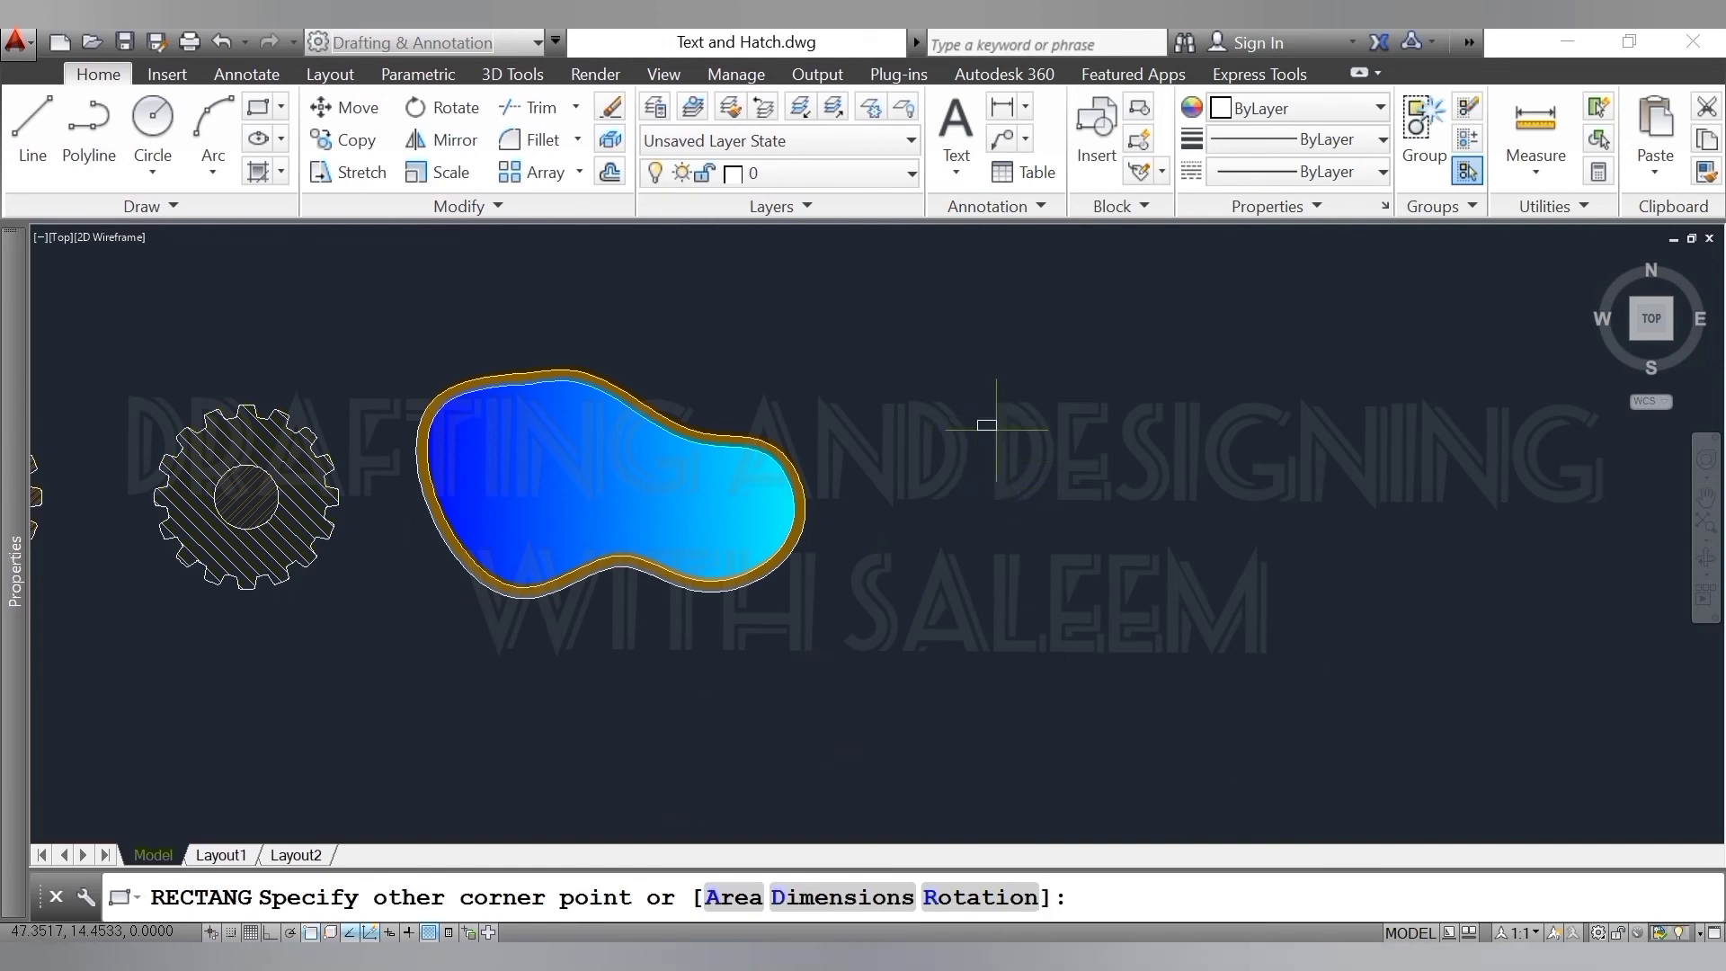
pyautogui.click(1347, 583)
pyautogui.scroll(2, 1285, 521)
pyautogui.scroll(2, 1276, 517)
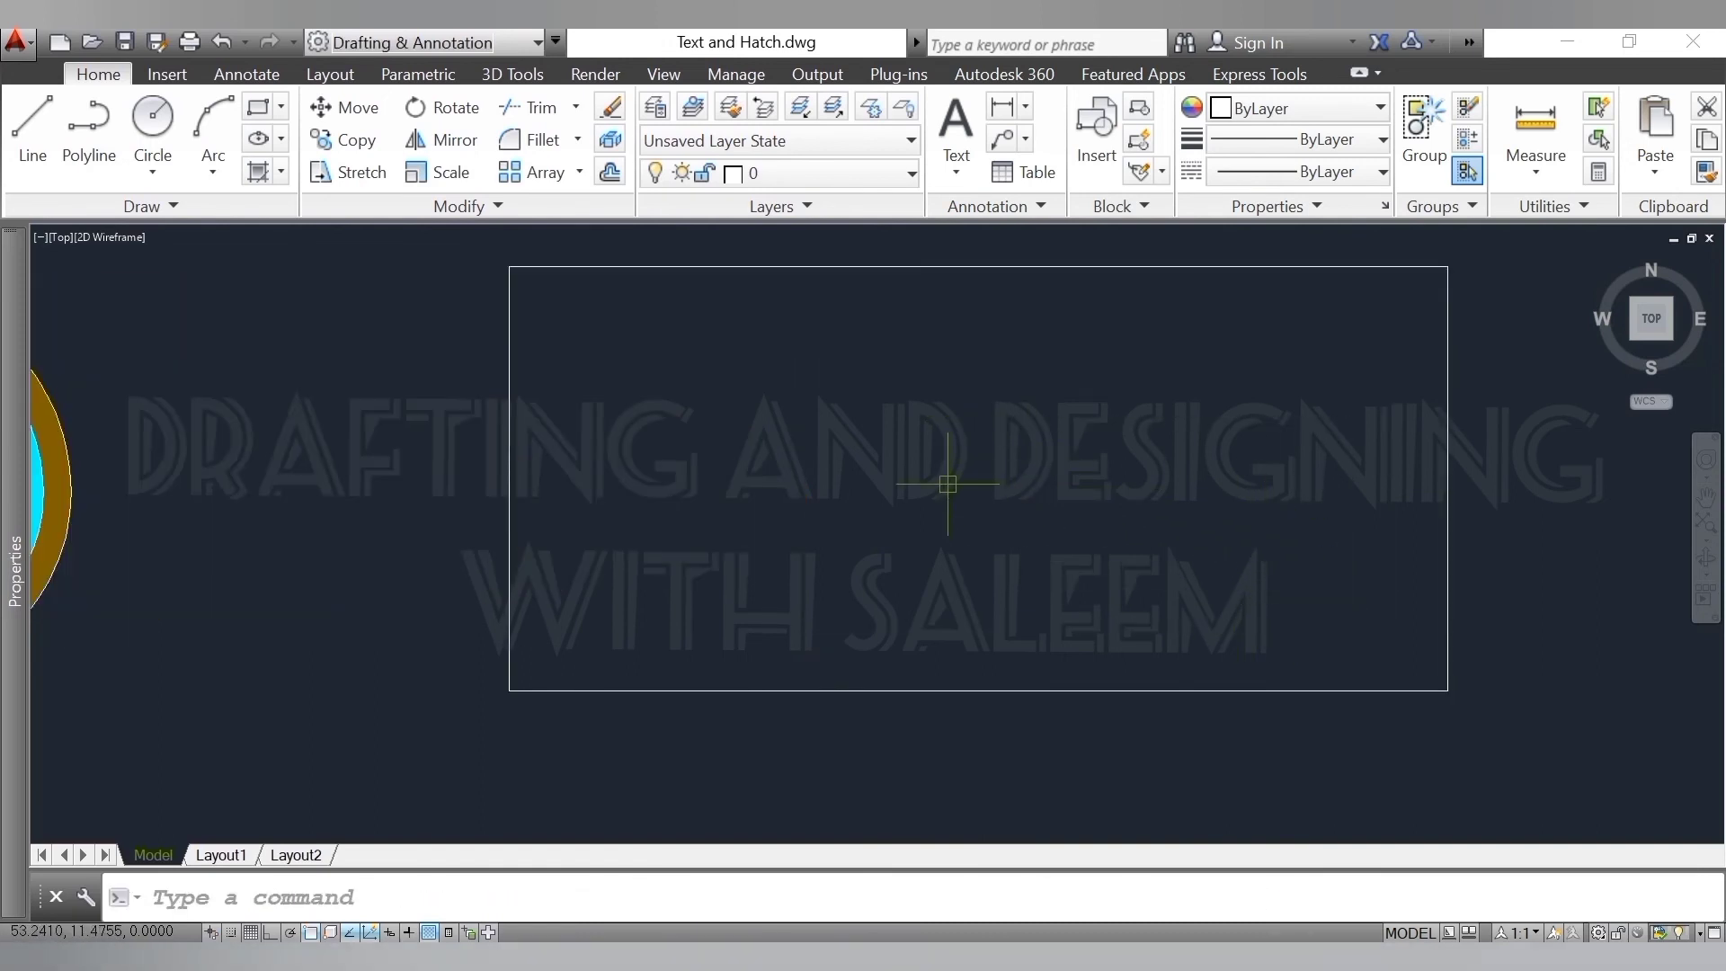
pyautogui.moveTo(953, 483); pyautogui.dragTo(853, 520, button='middle')
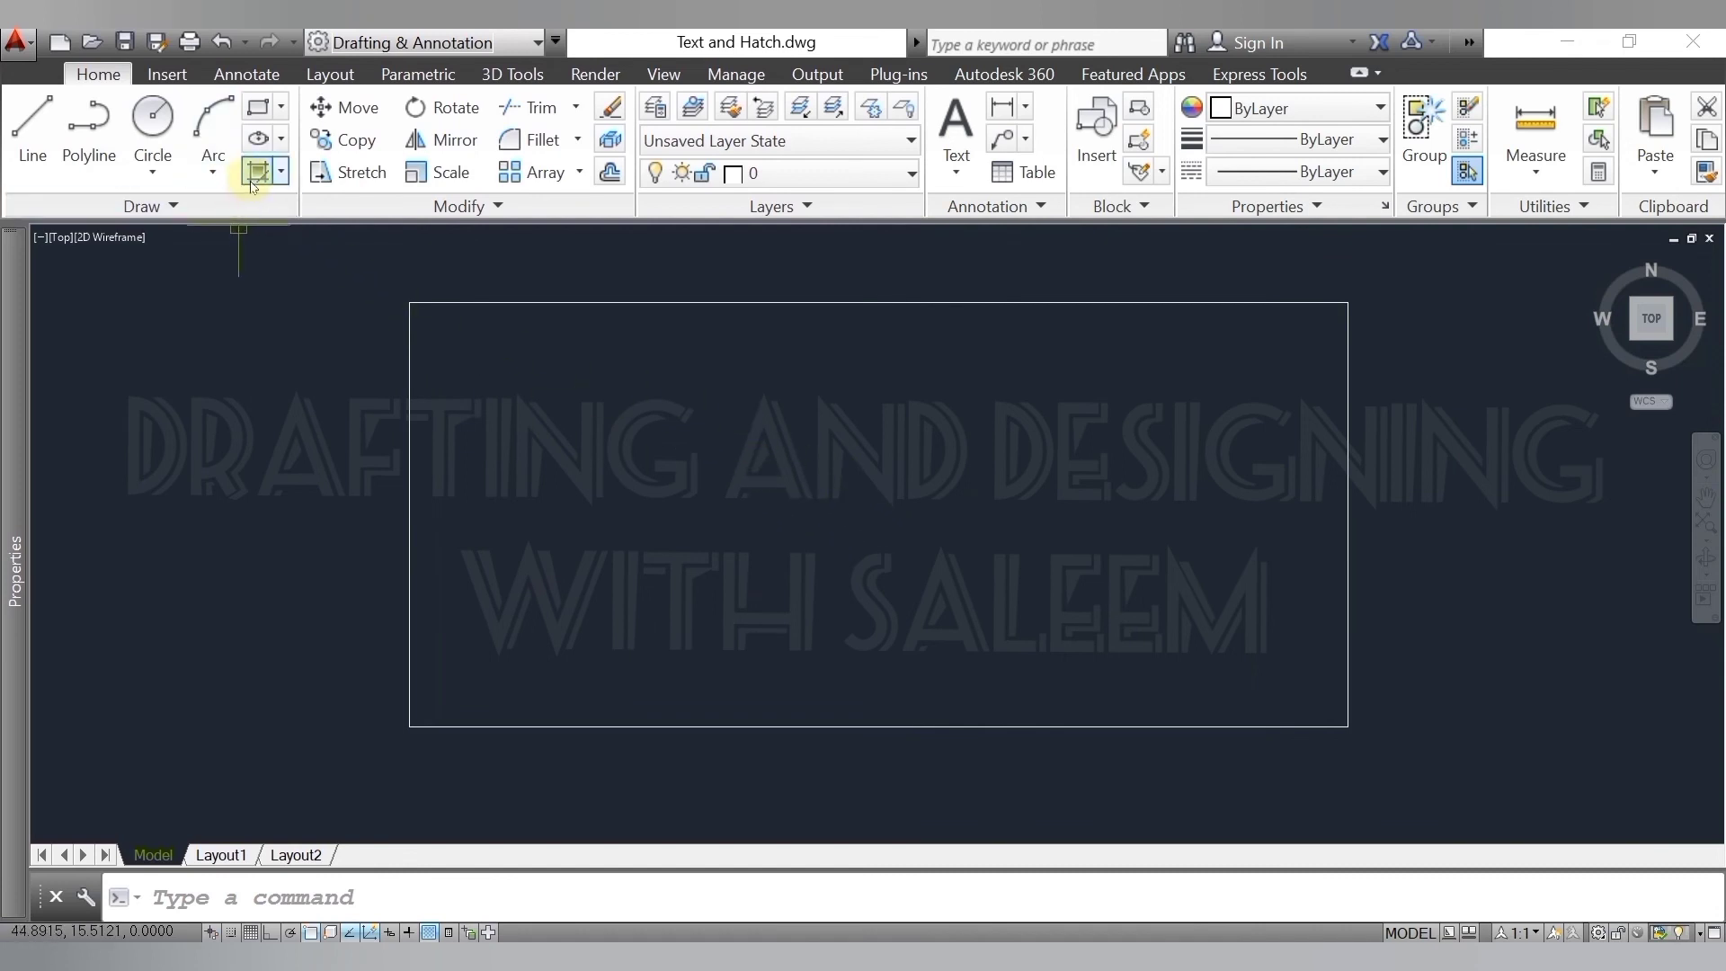
# - Start a pattern hatch inside the rectangle using the AR-B816 brick pattern
pyautogui.click(281, 172)
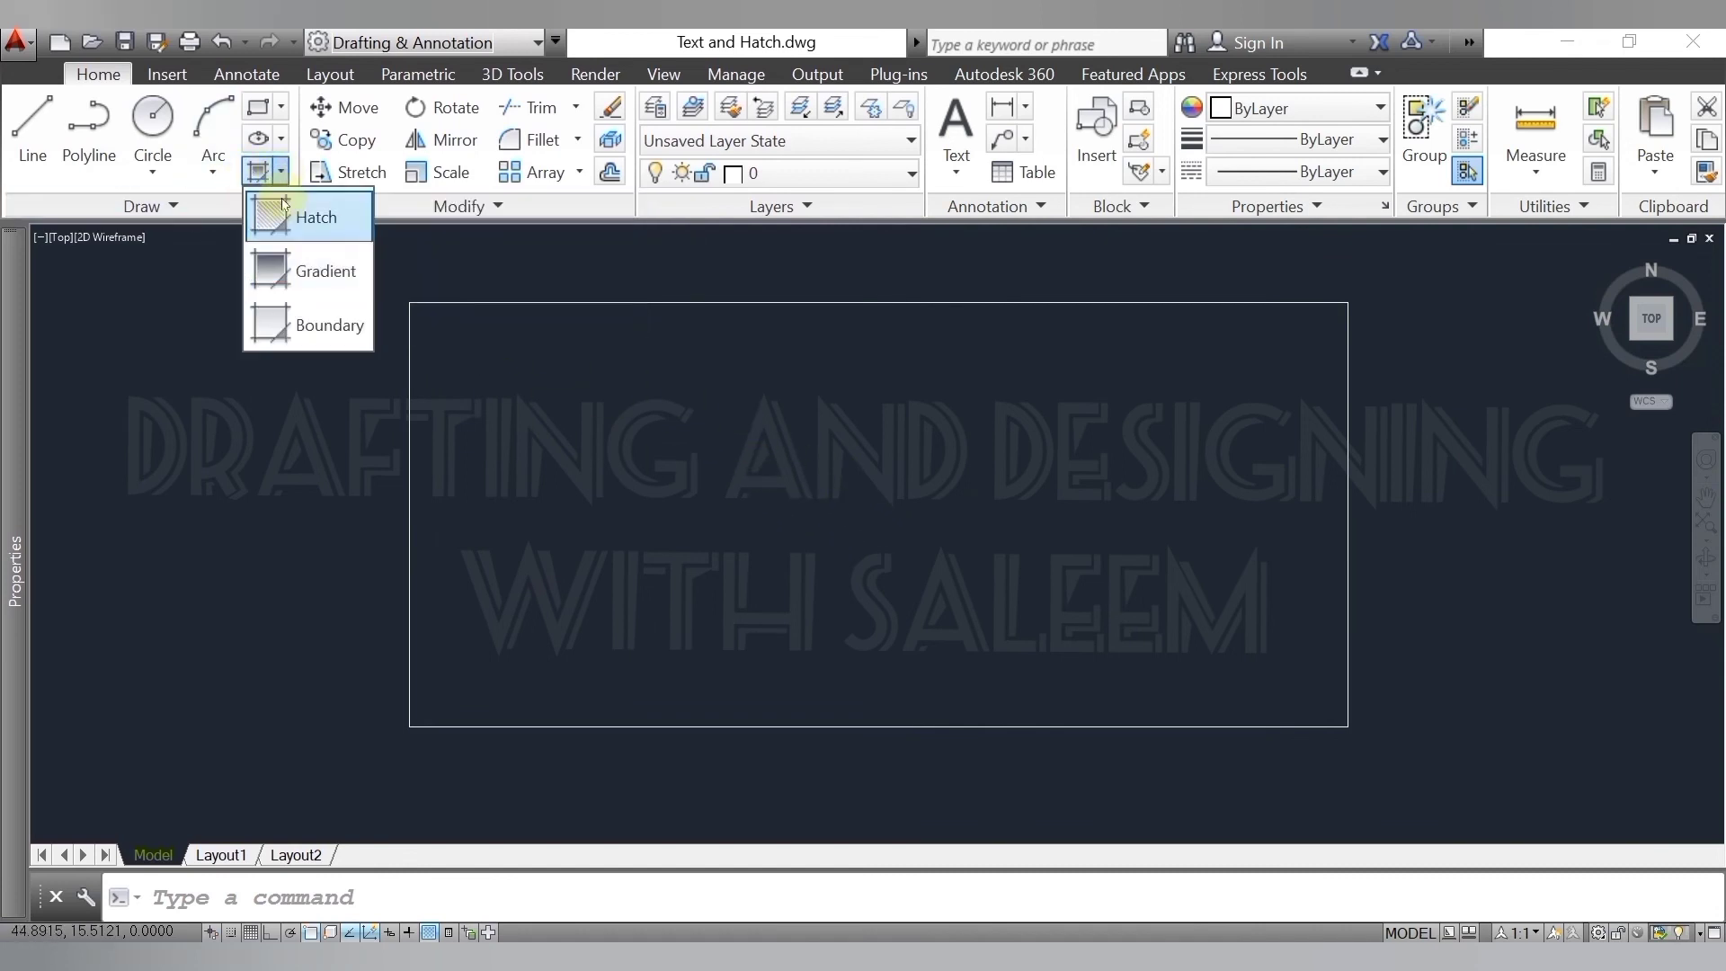
pyautogui.click(296, 214)
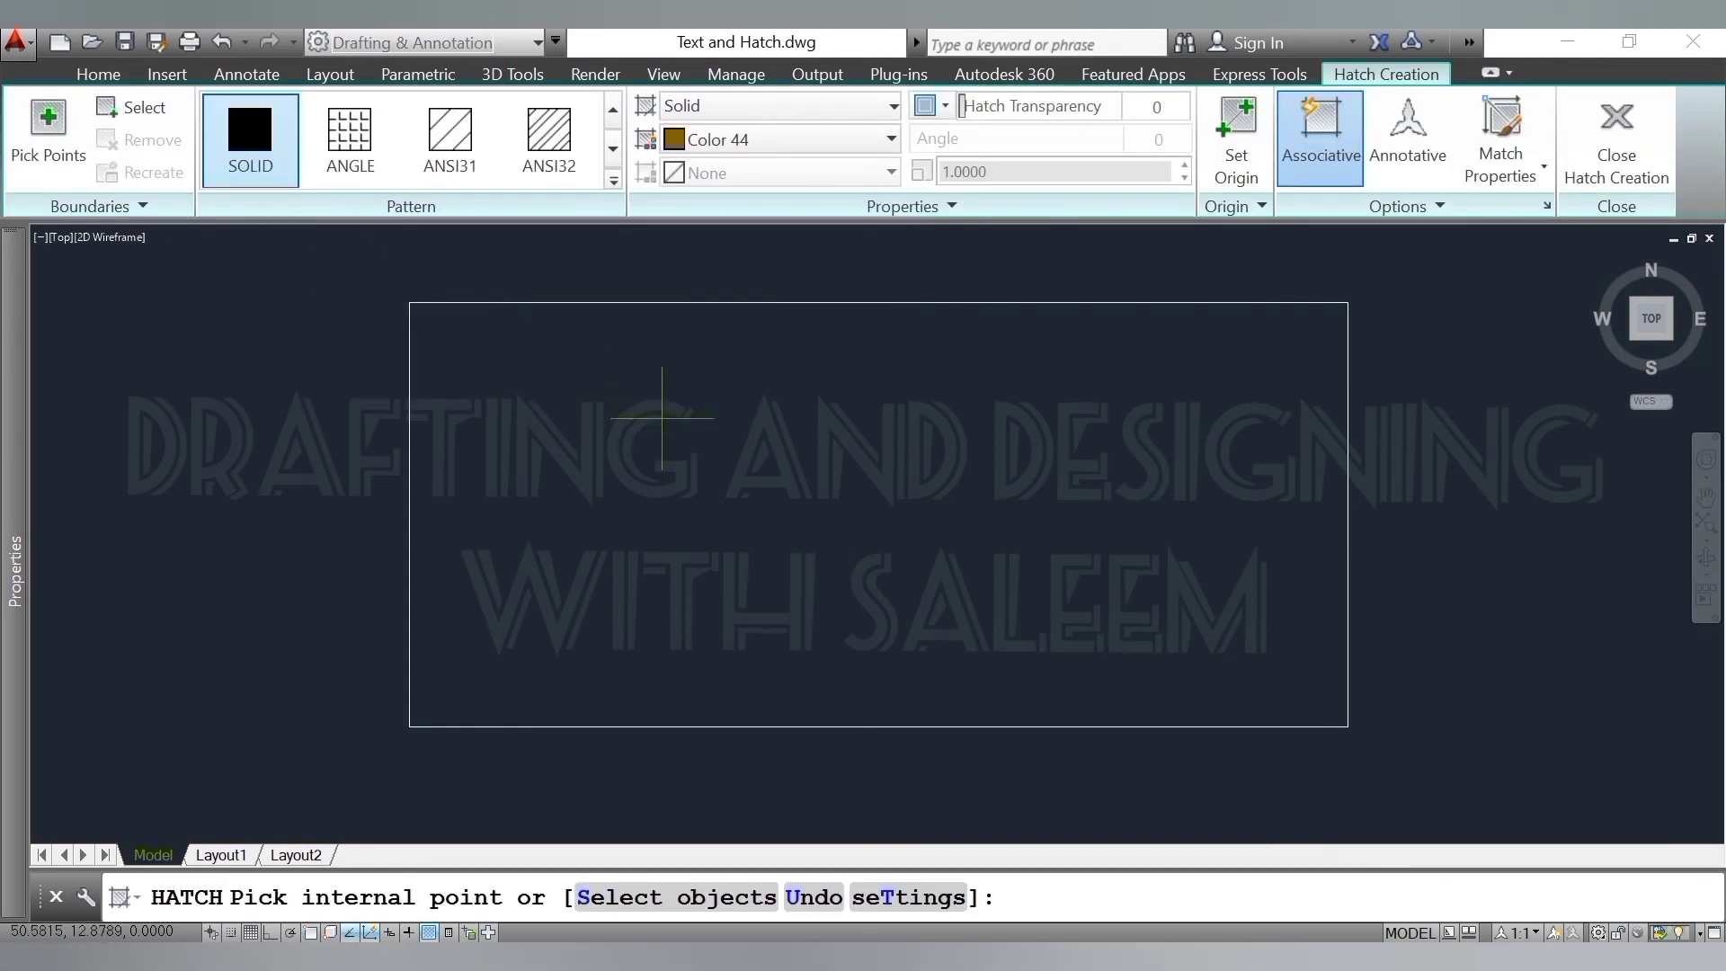
pyautogui.click(706, 467)
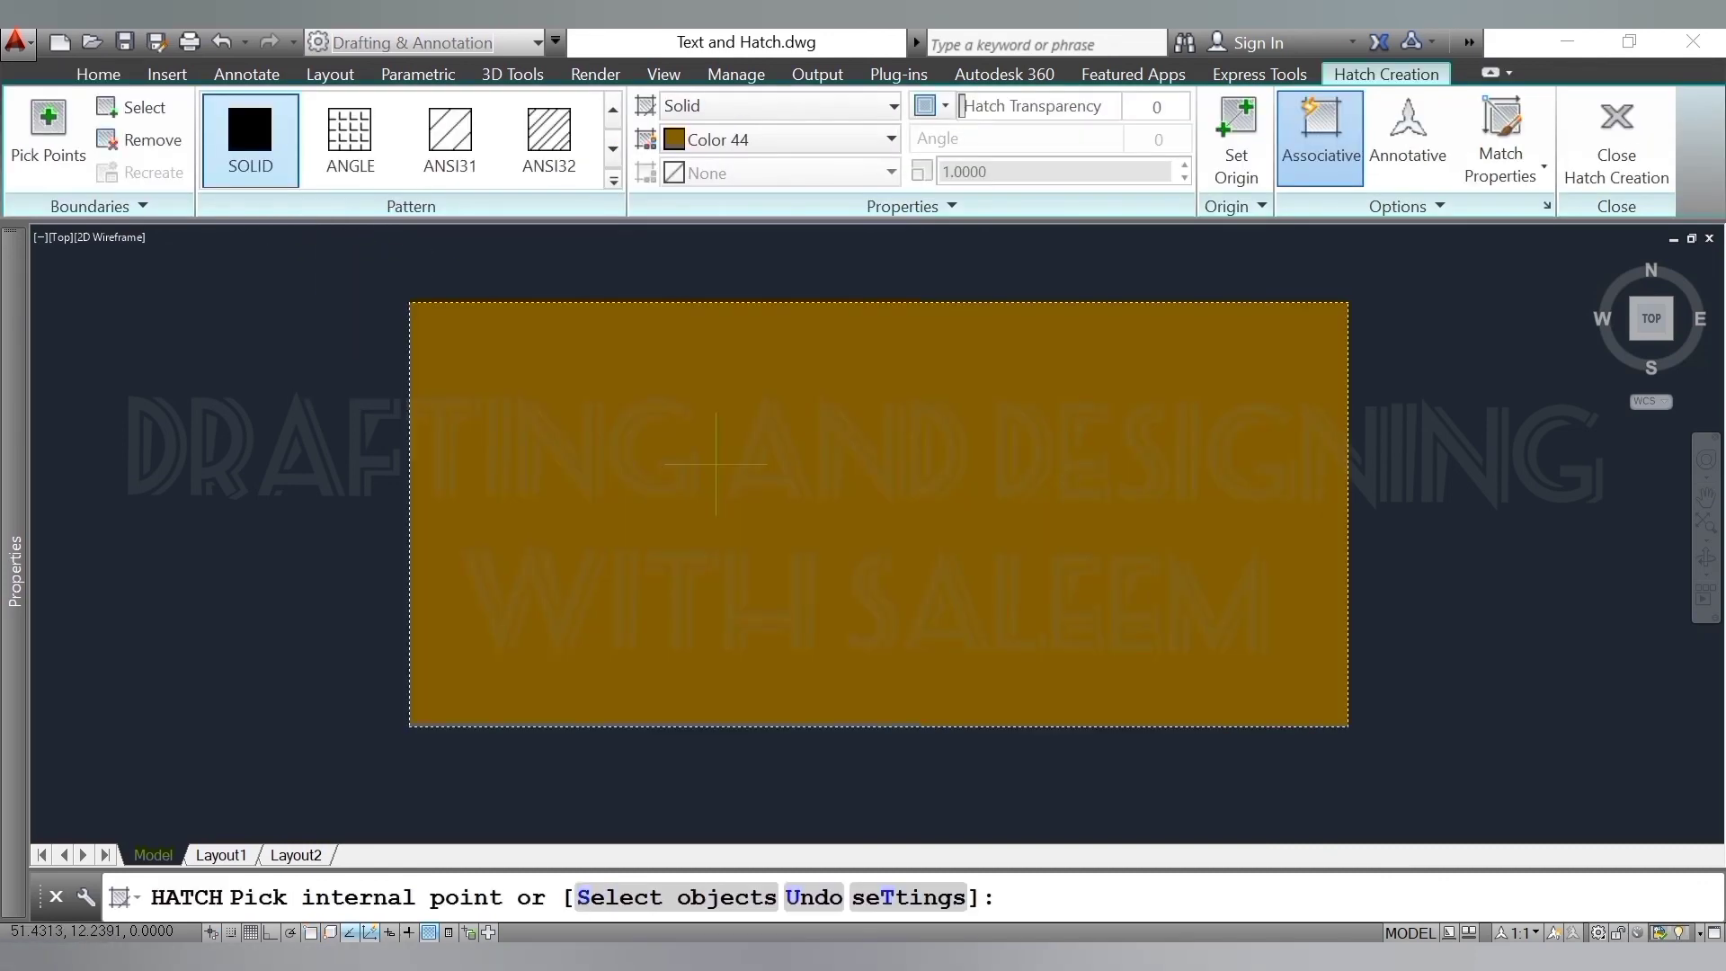
pyautogui.click(614, 181)
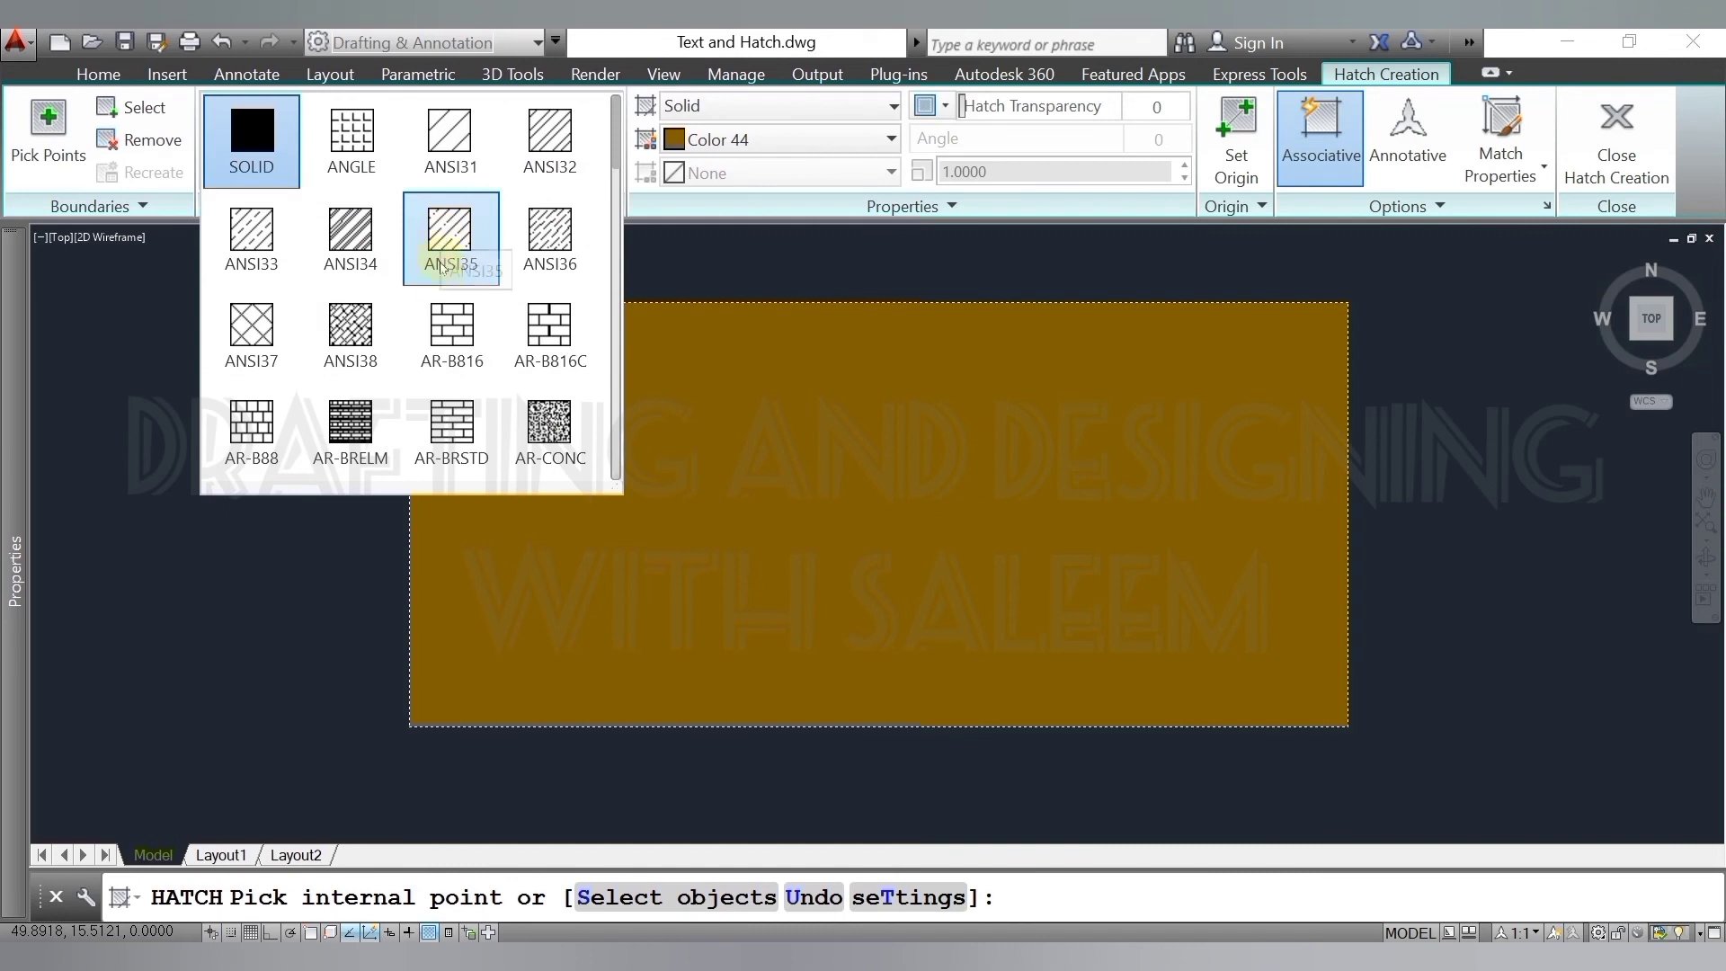
pyautogui.click(450, 326)
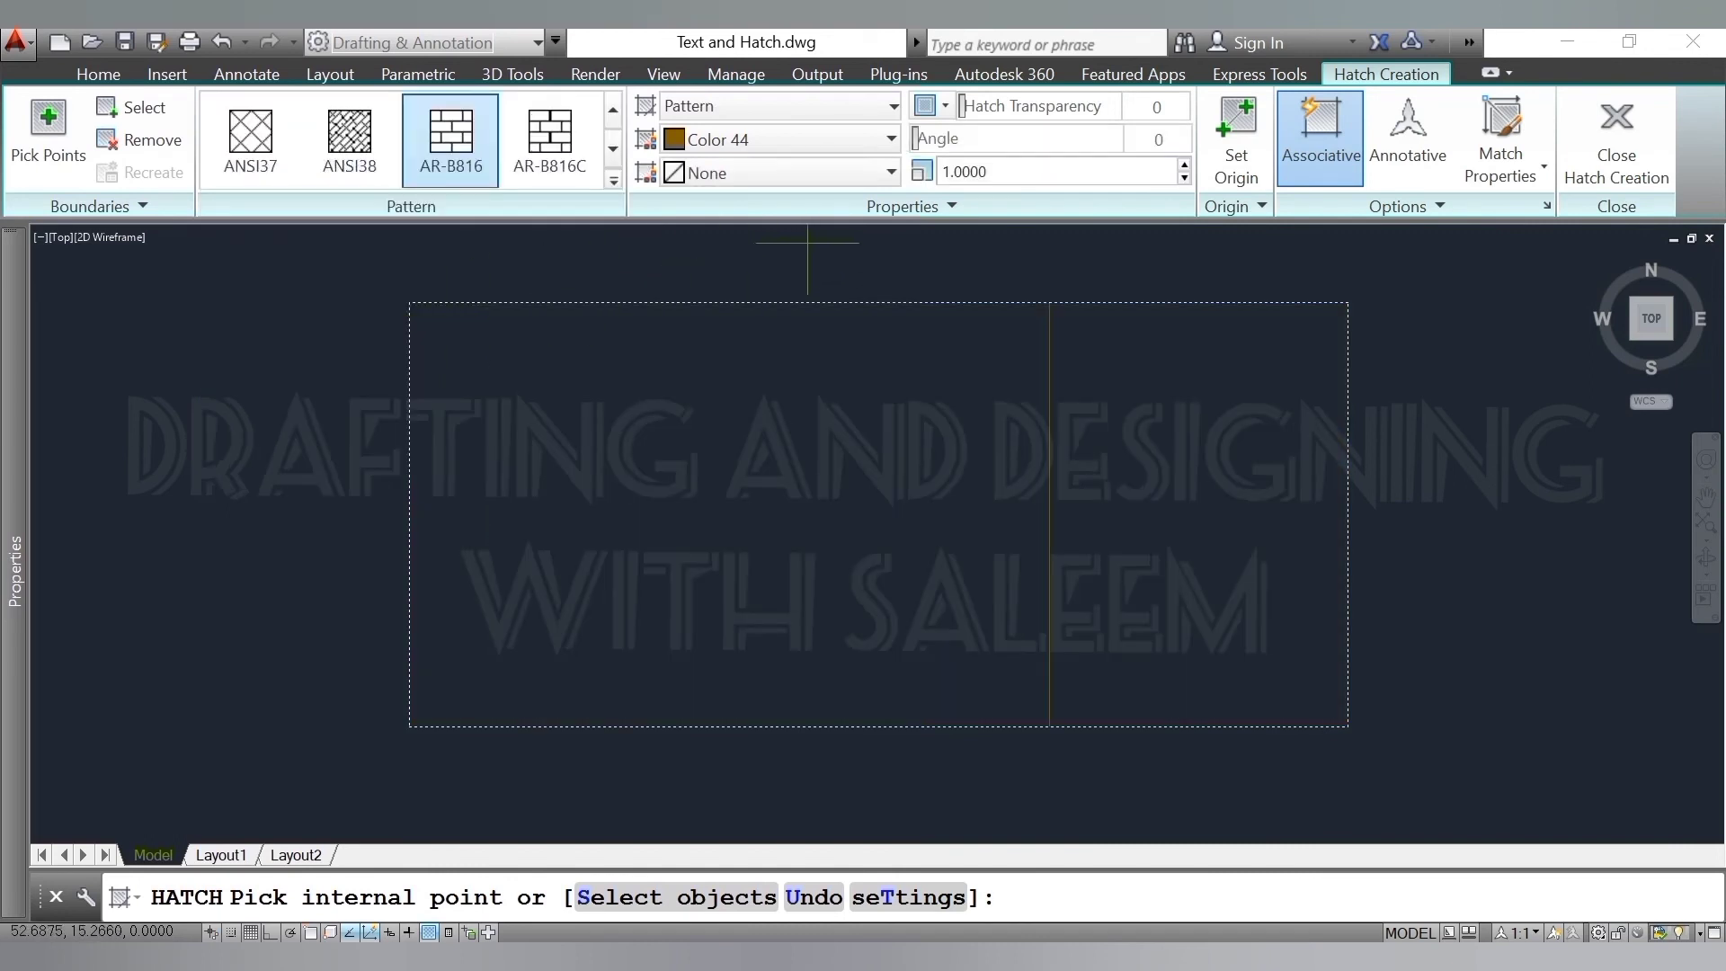
# - Try a brick hatch scale of 0.02, settle on 0.08, and commit it
pyautogui.click(1035, 171)
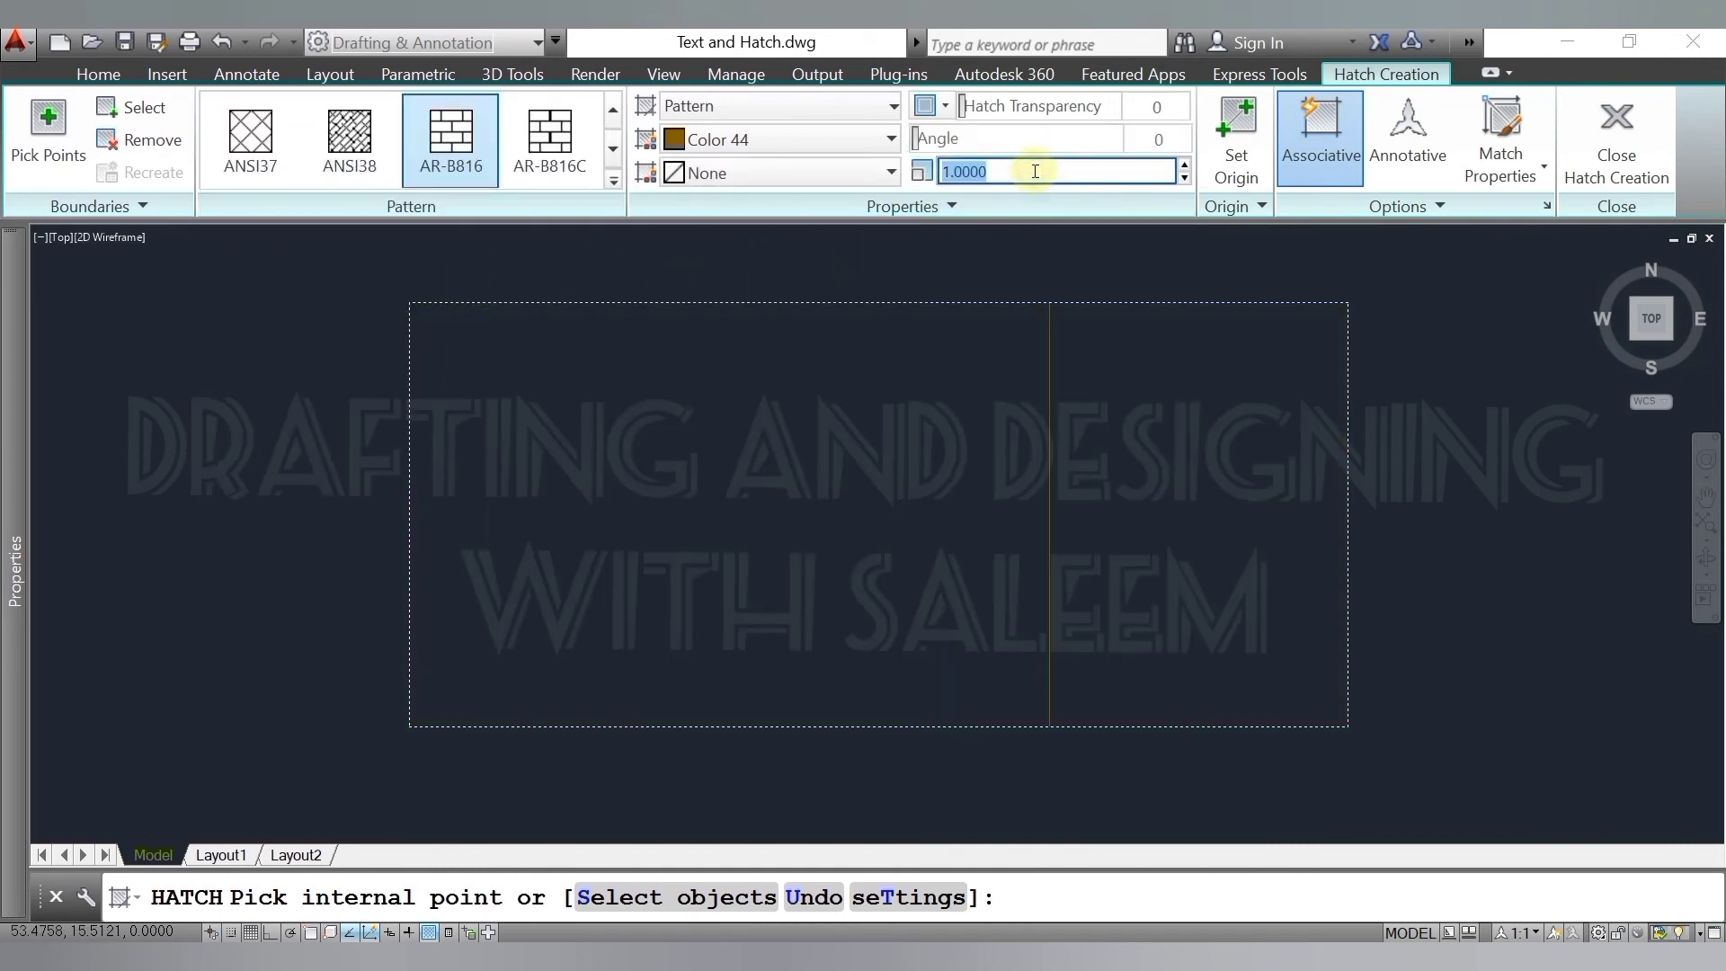
pyautogui.write('0.02')
pyautogui.press('Return')
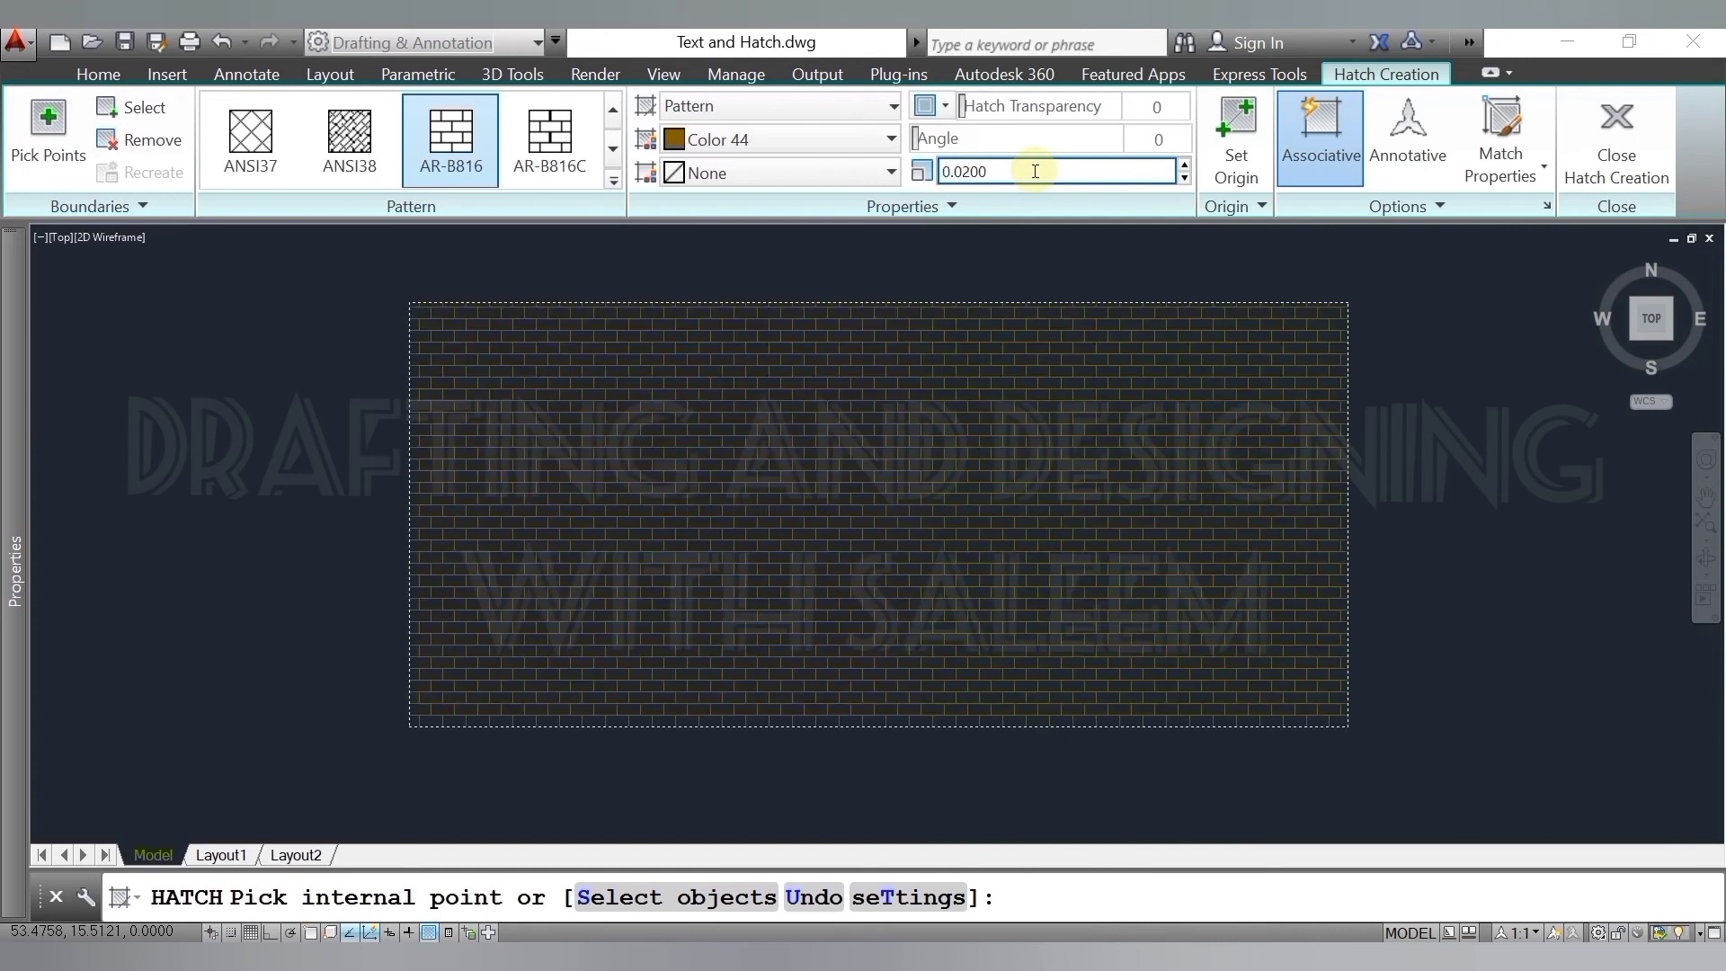
pyautogui.click(1040, 171)
pyautogui.write('.0')
pyautogui.write('8')
pyautogui.press('Return')
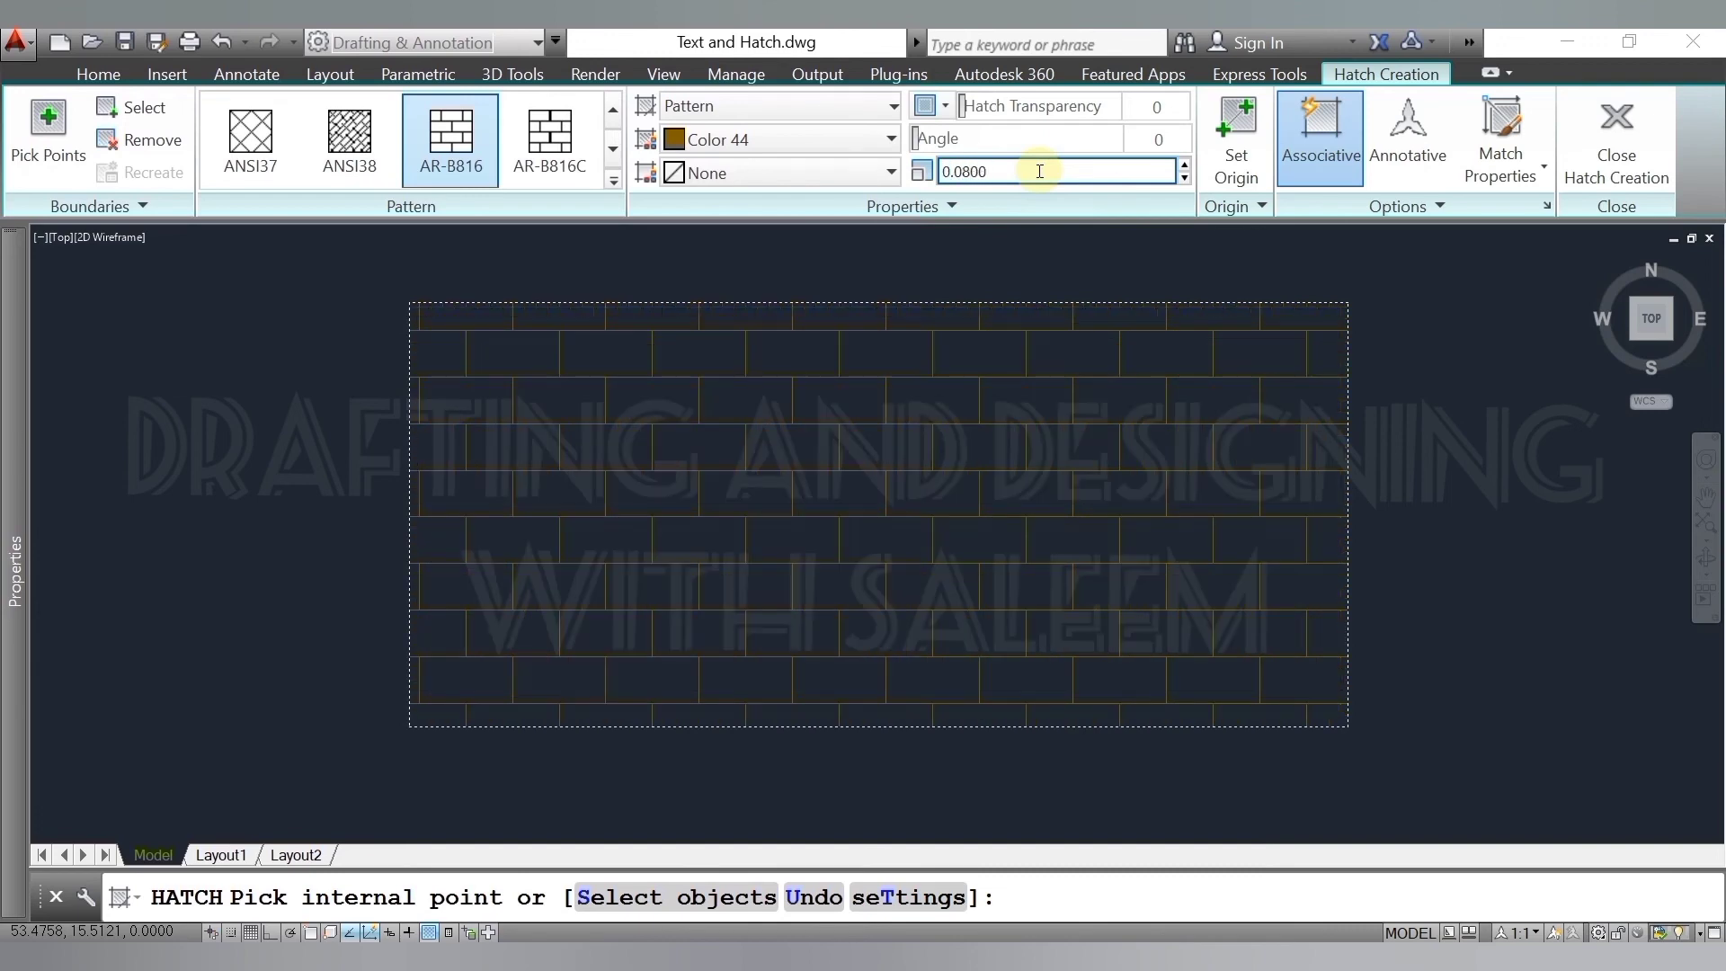
pyautogui.press('Return')
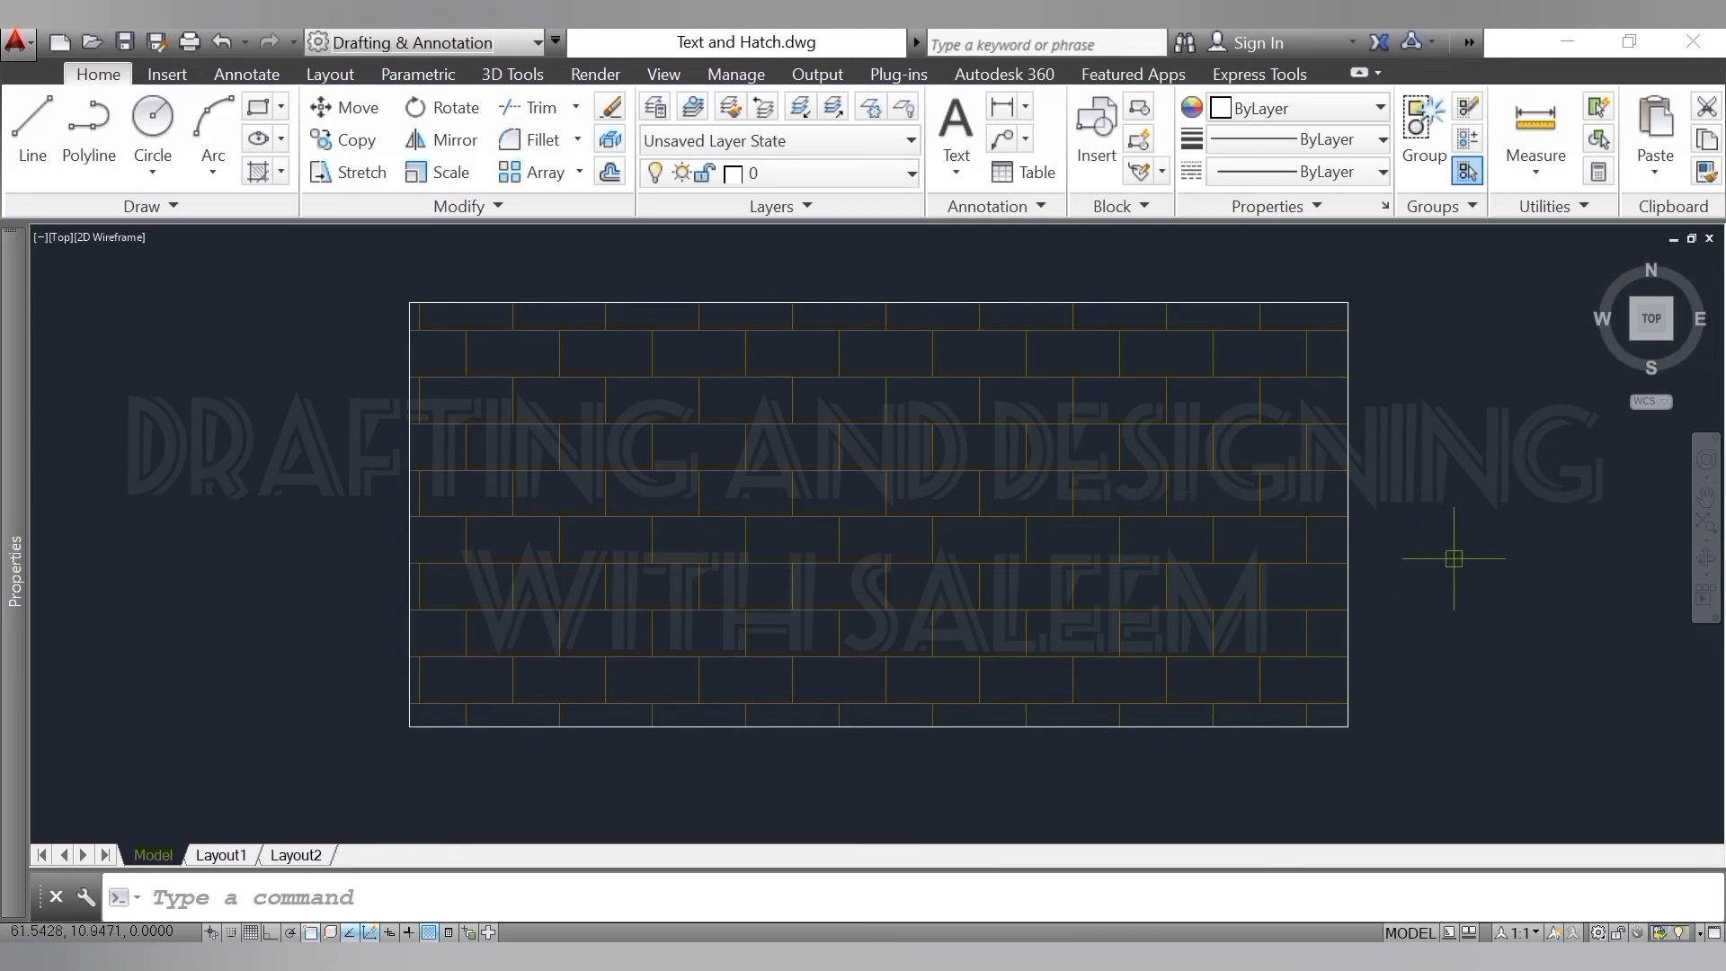
pyautogui.scroll(-4, 1169, 557)
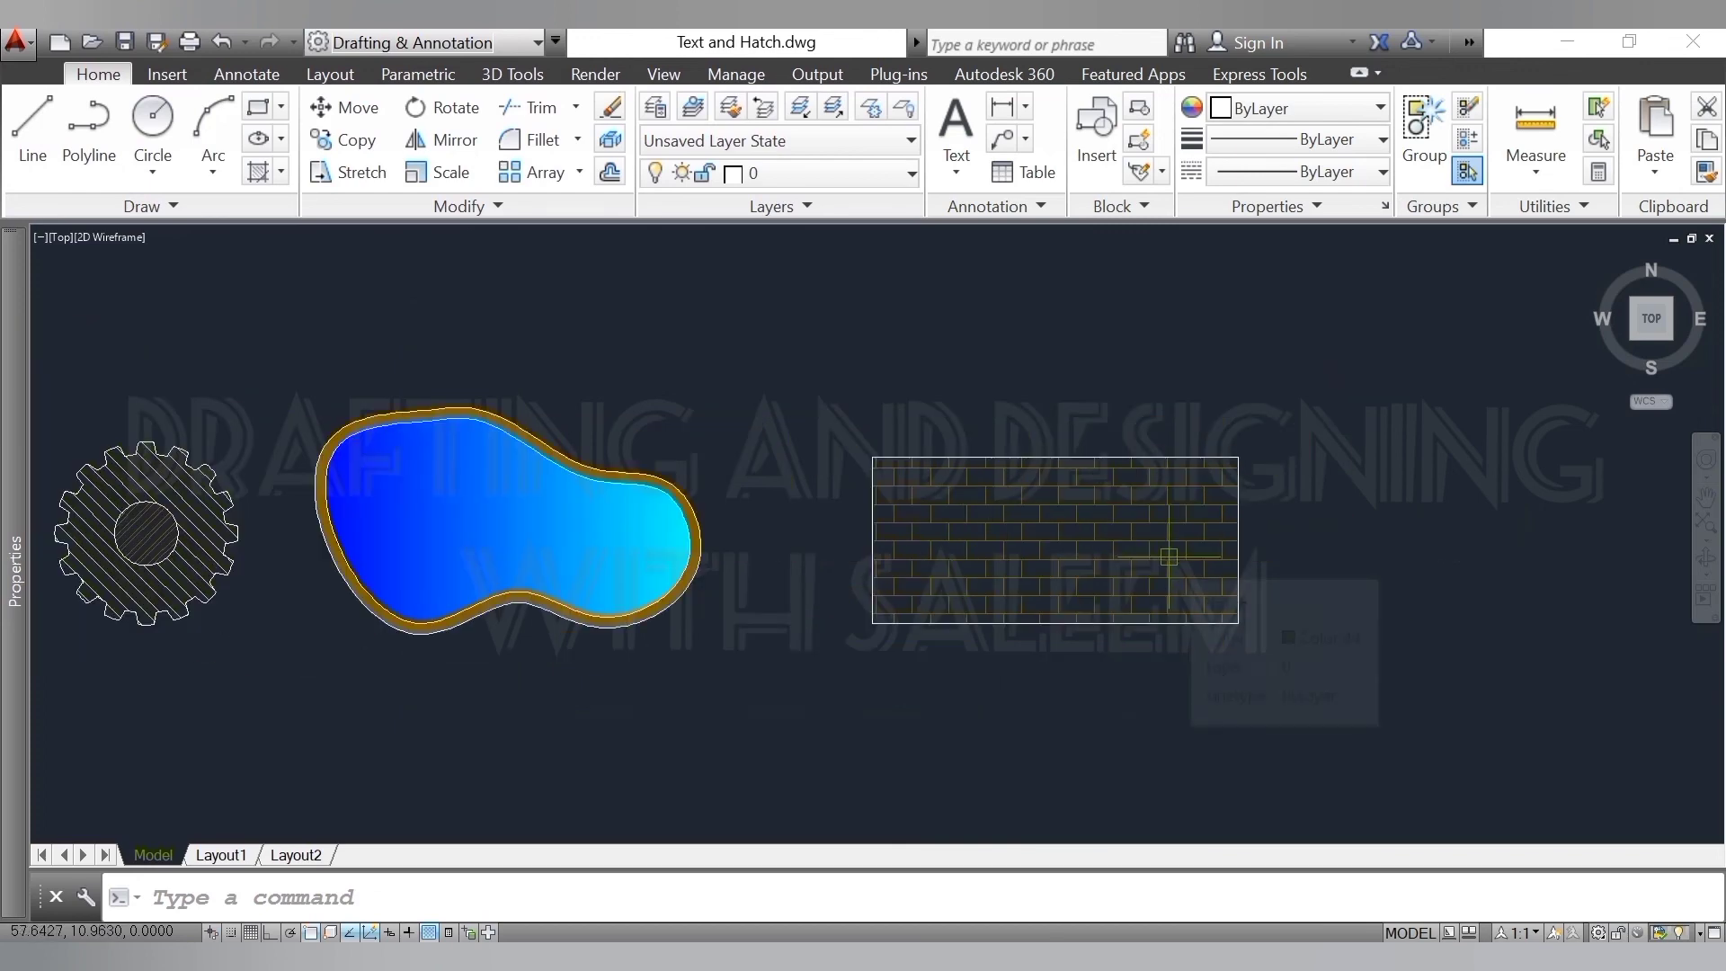
pyautogui.scroll(2, 1168, 558)
pyautogui.scroll(2, 1169, 557)
pyautogui.scroll(-2, 1519, 579)
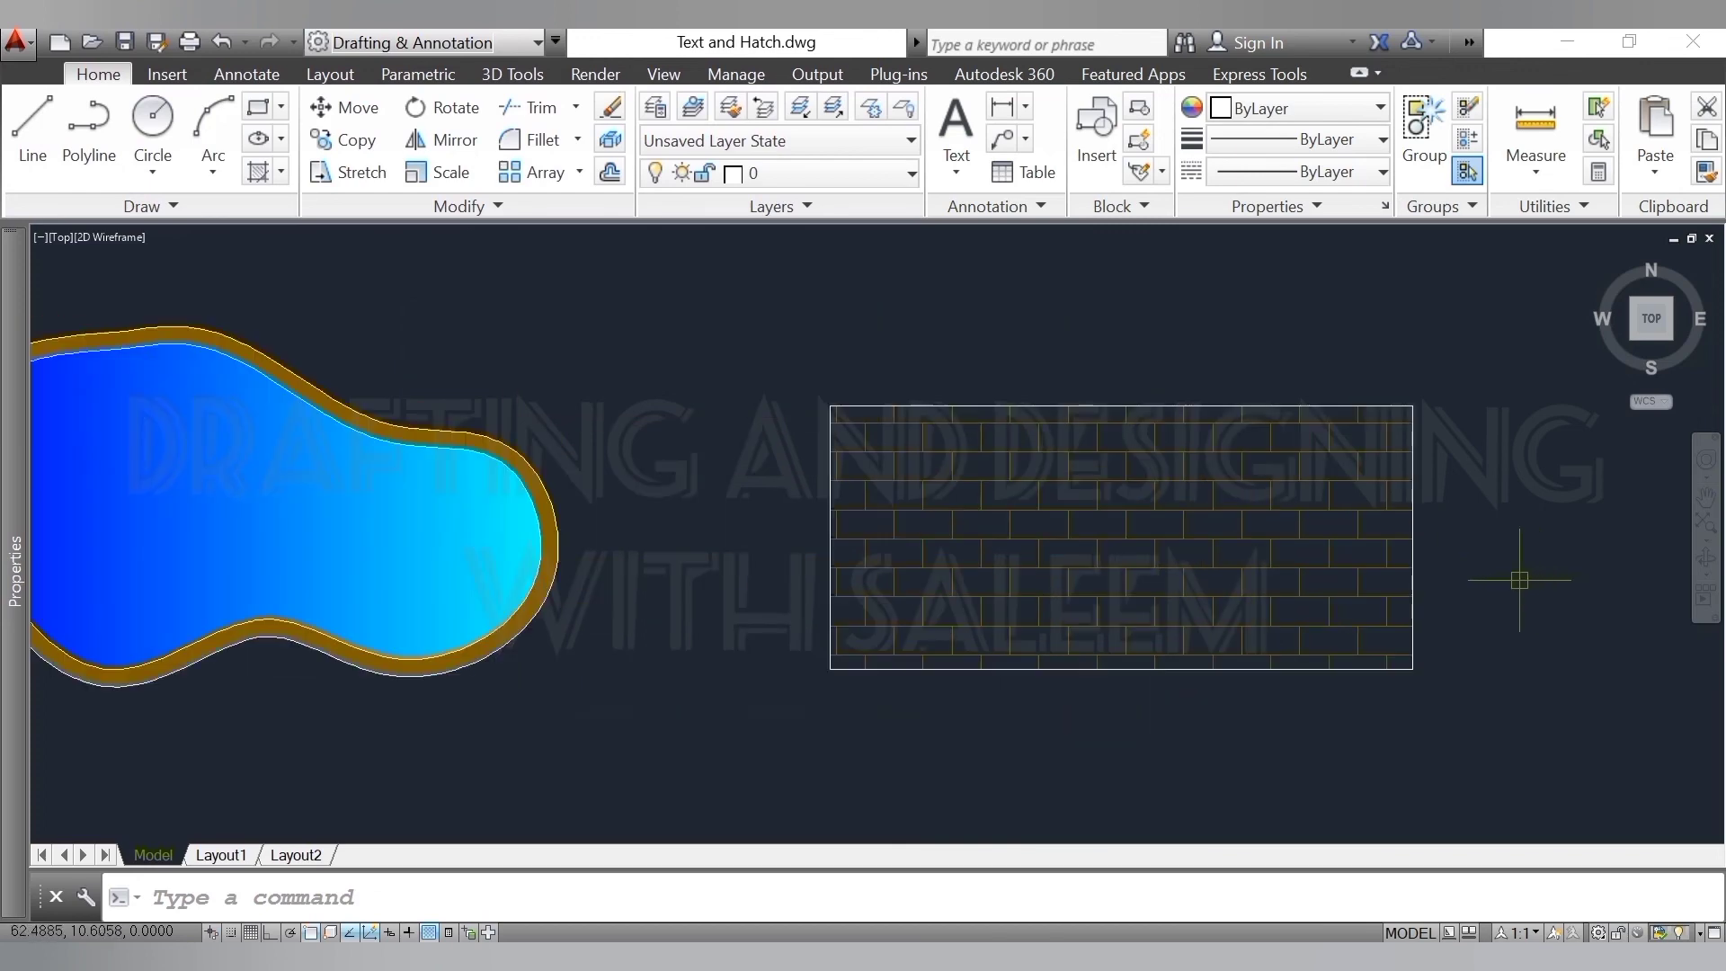
pyautogui.scroll(-4, 1519, 579)
pyautogui.scroll(4, 1069, 530)
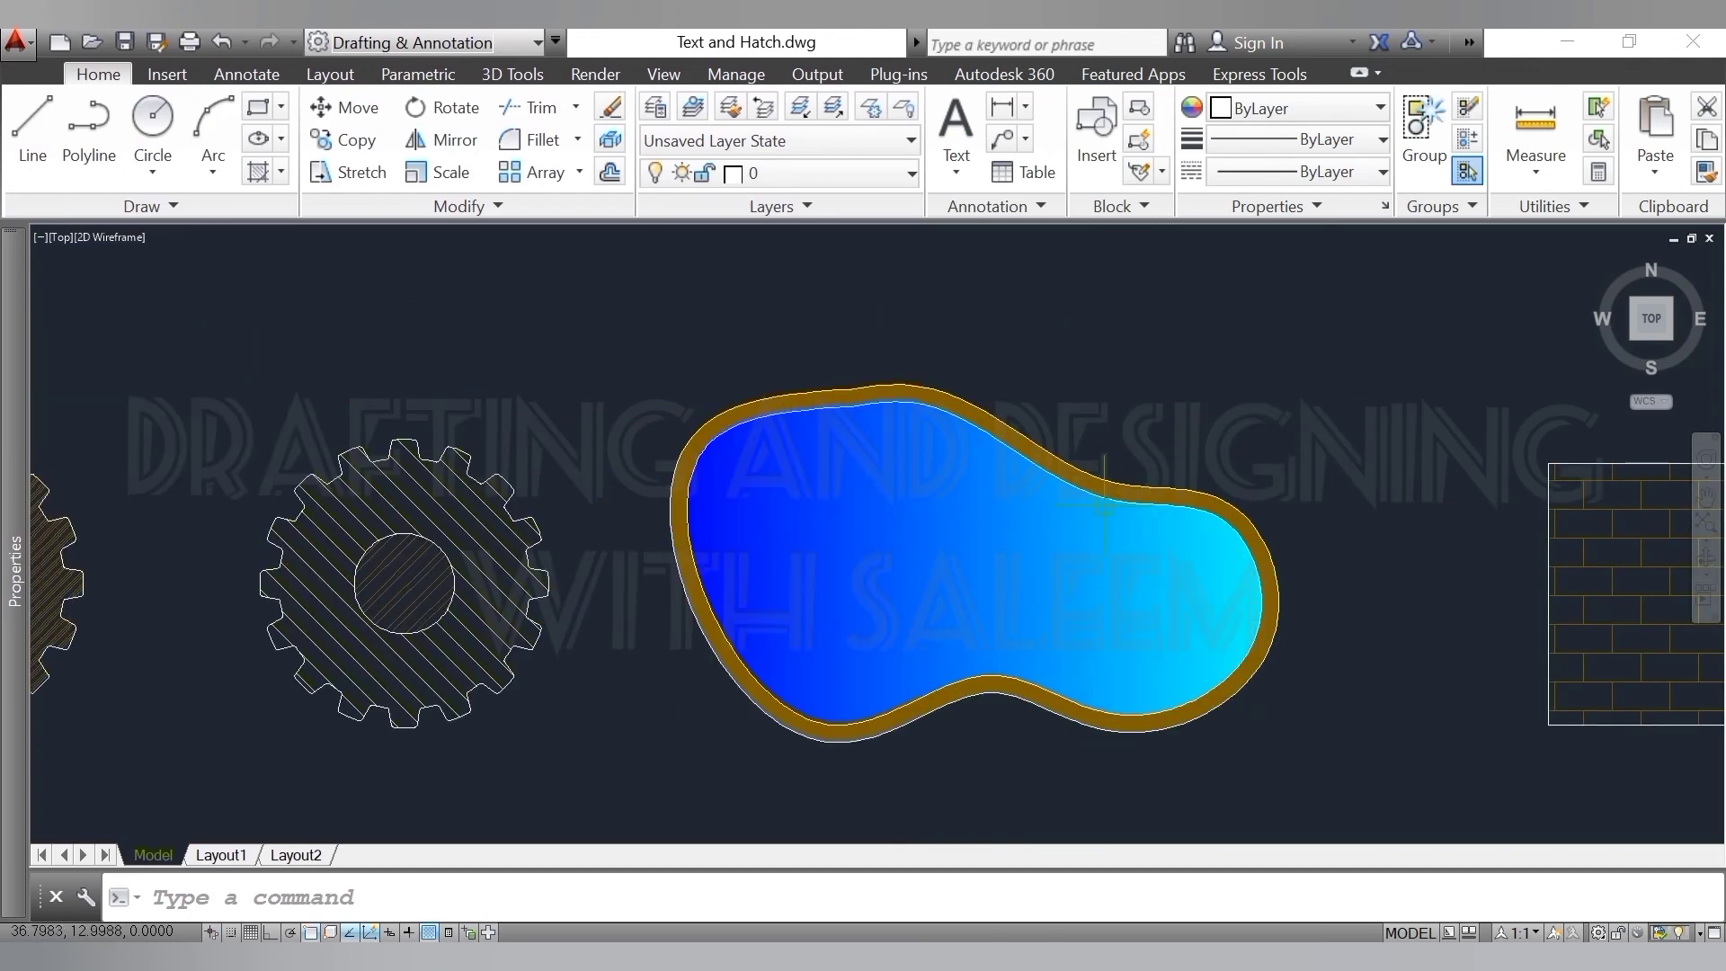
pyautogui.scroll(-3, 1337, 359)
pyautogui.scroll(5, 642, 444)
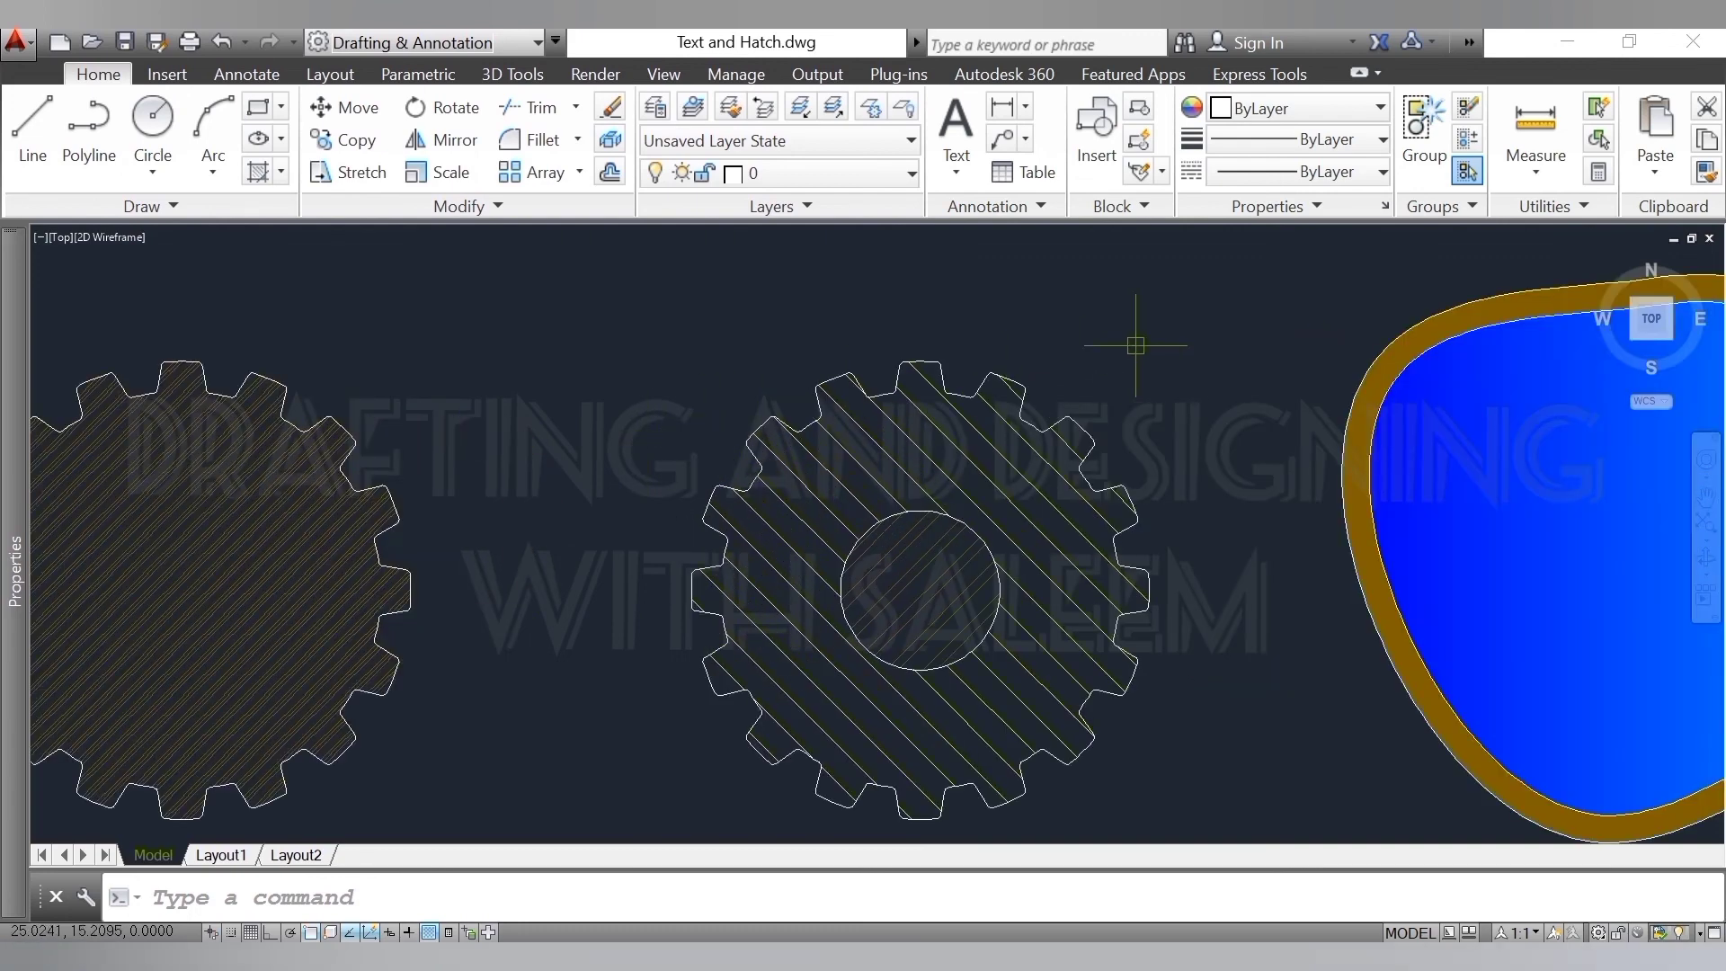
pyautogui.scroll(-2, 1067, 376)
pyautogui.scroll(2, 558, 478)
pyautogui.scroll(2, 558, 477)
pyautogui.scroll(-2, 555, 477)
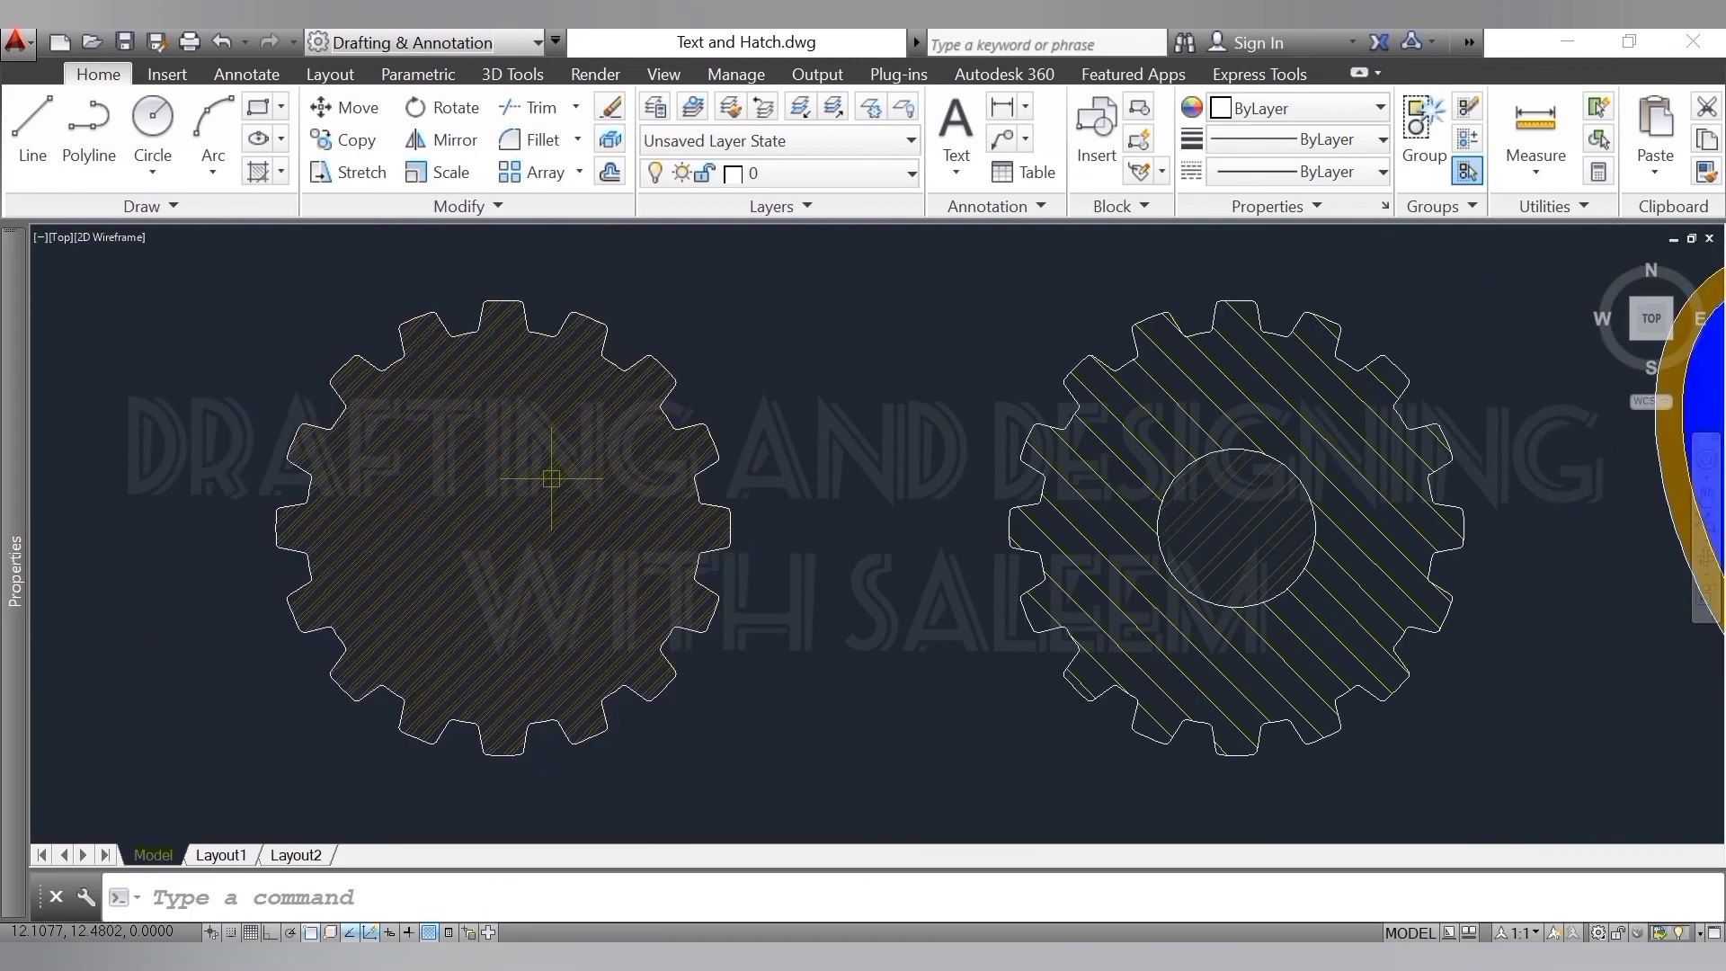
pyautogui.scroll(-2, 174, 508)
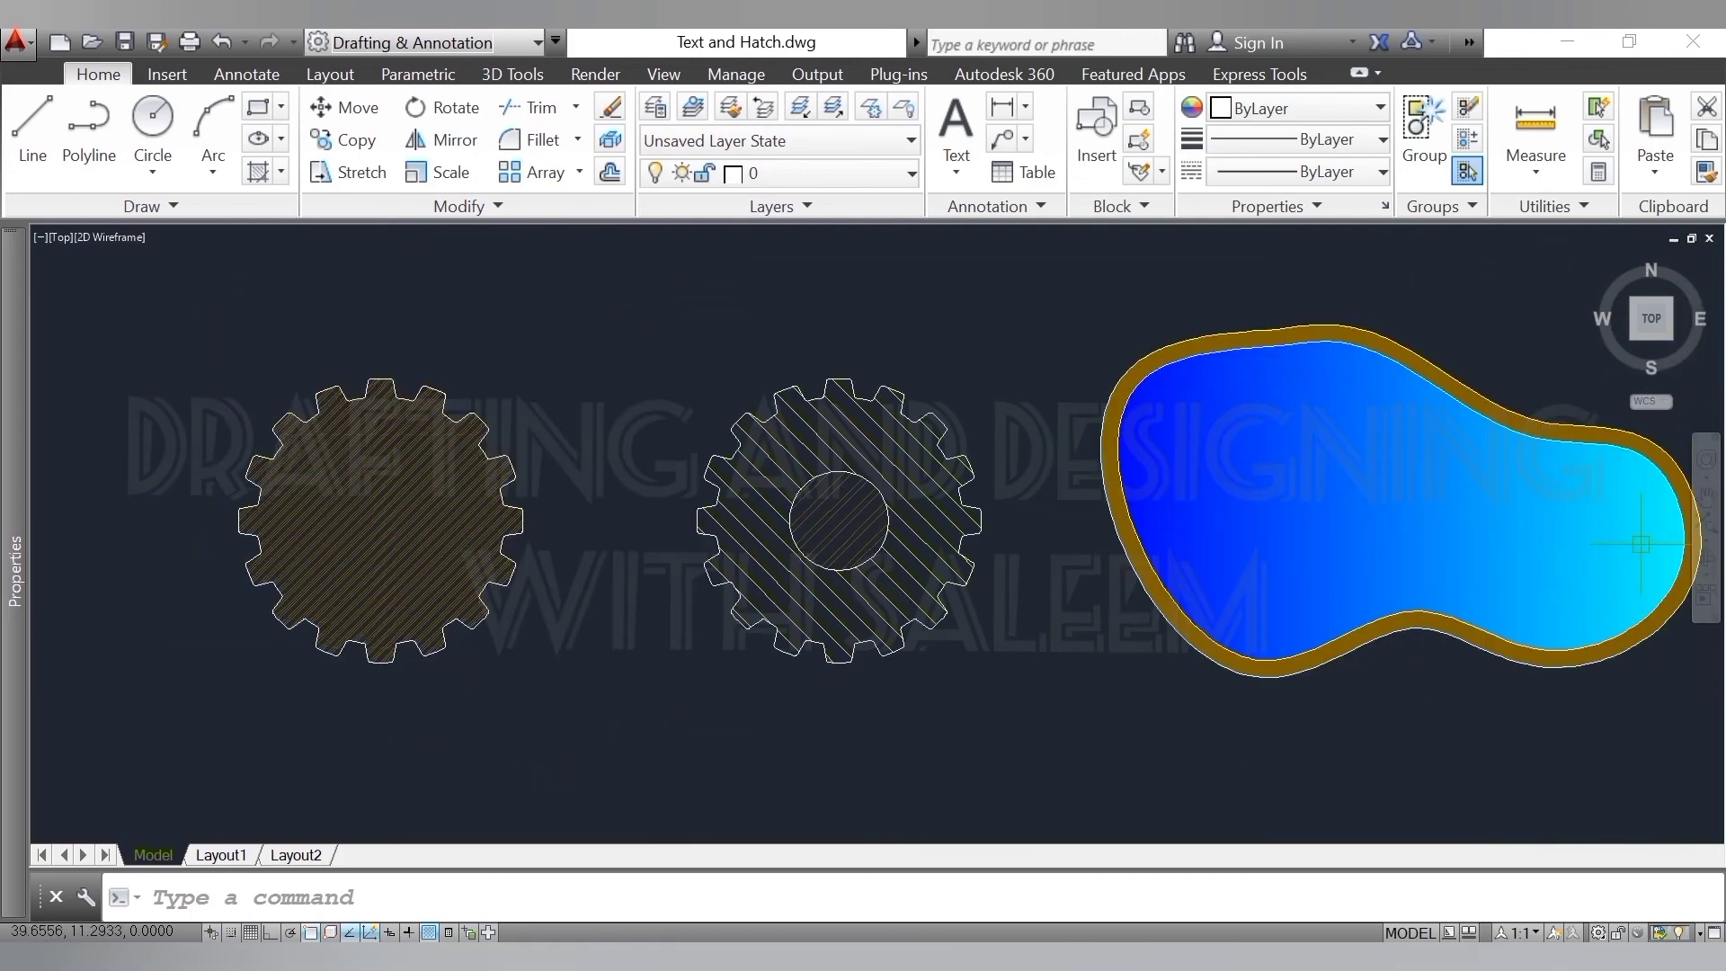
pyautogui.click(1706, 531)
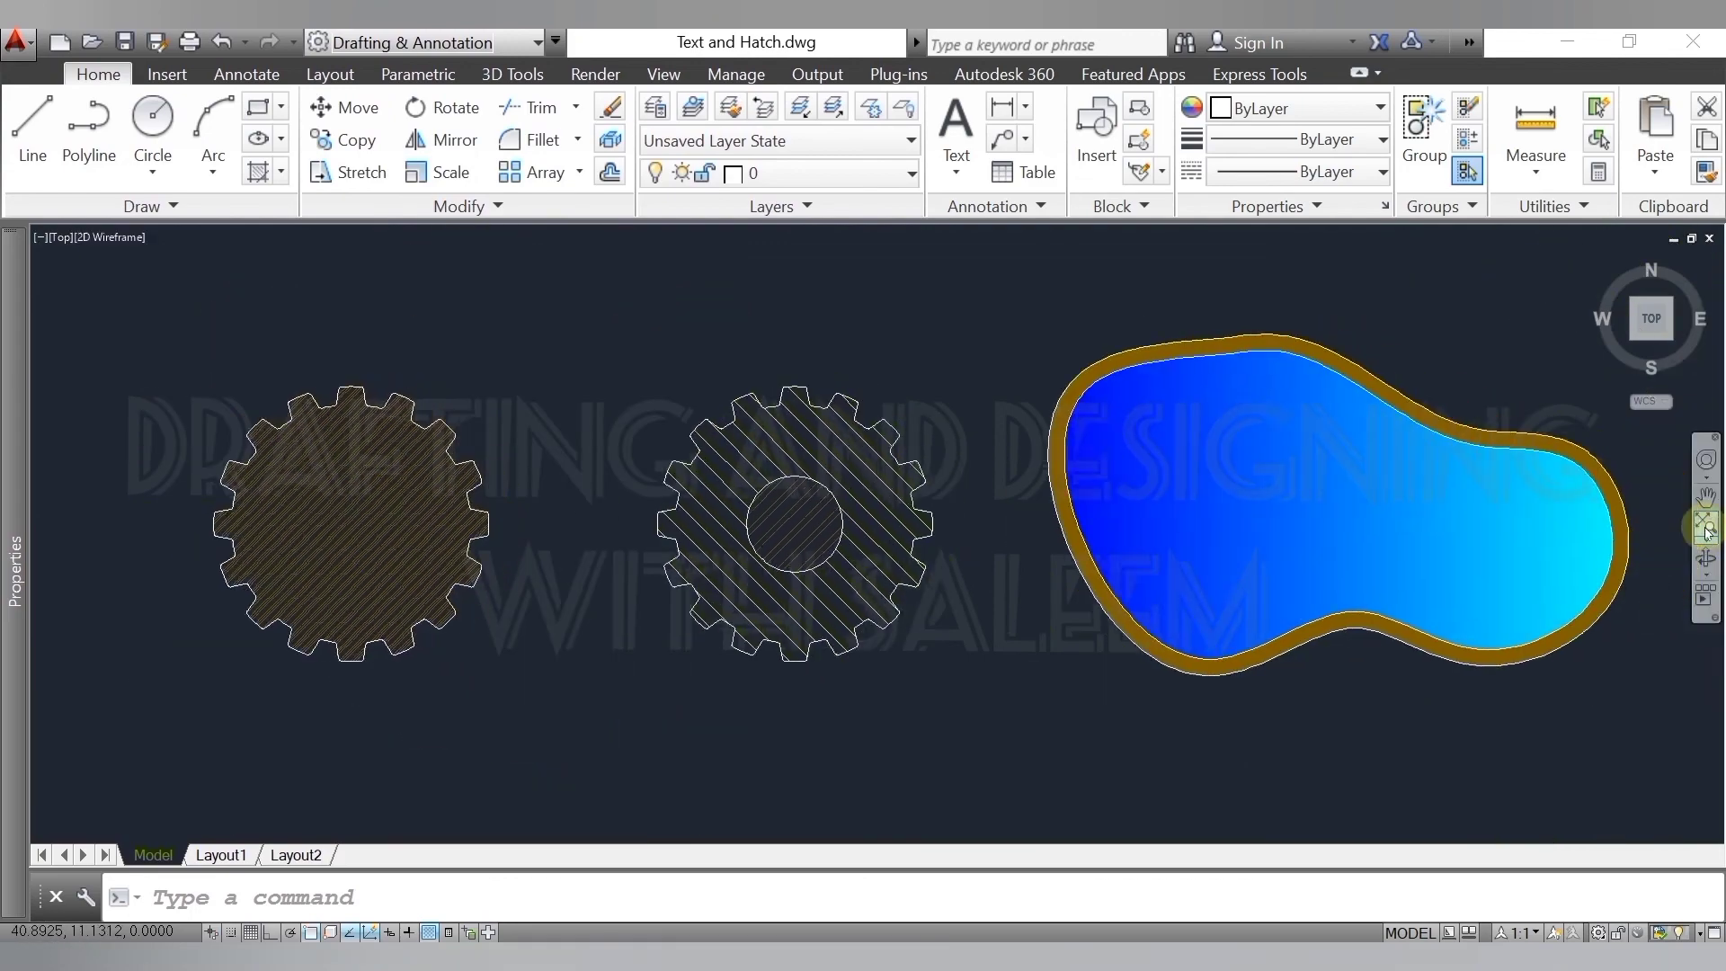